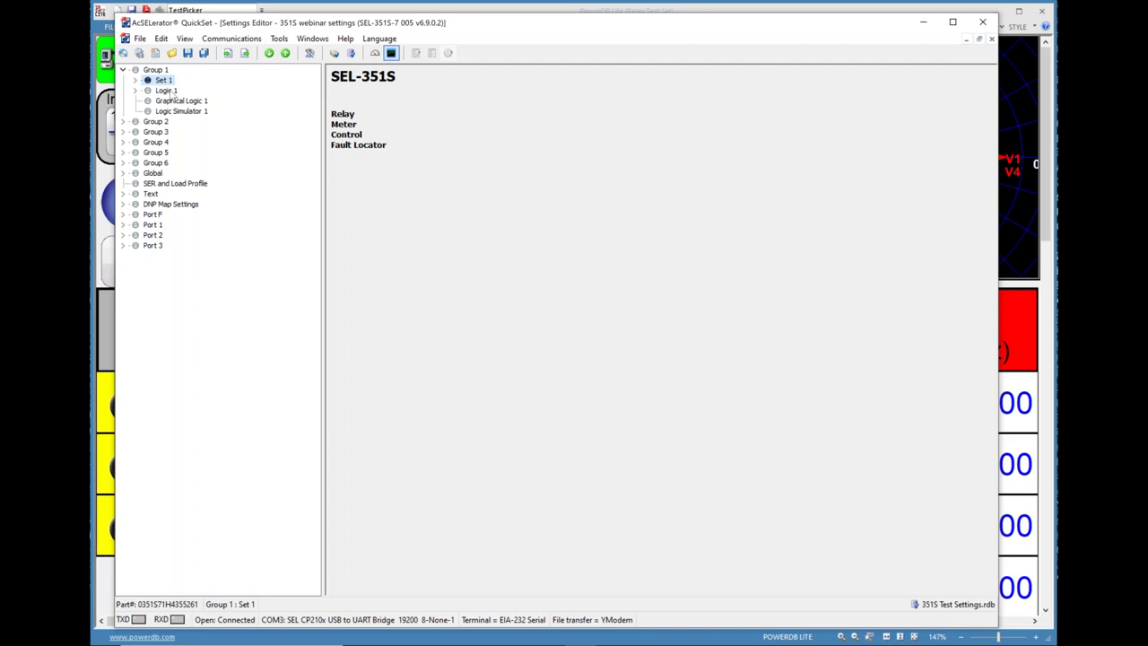
# - Expand Set 1 and Logic 1 and show the Trip/Comm.-Assisted Trip Logic equations (TR = SV3T)
pyautogui.click(135, 80)
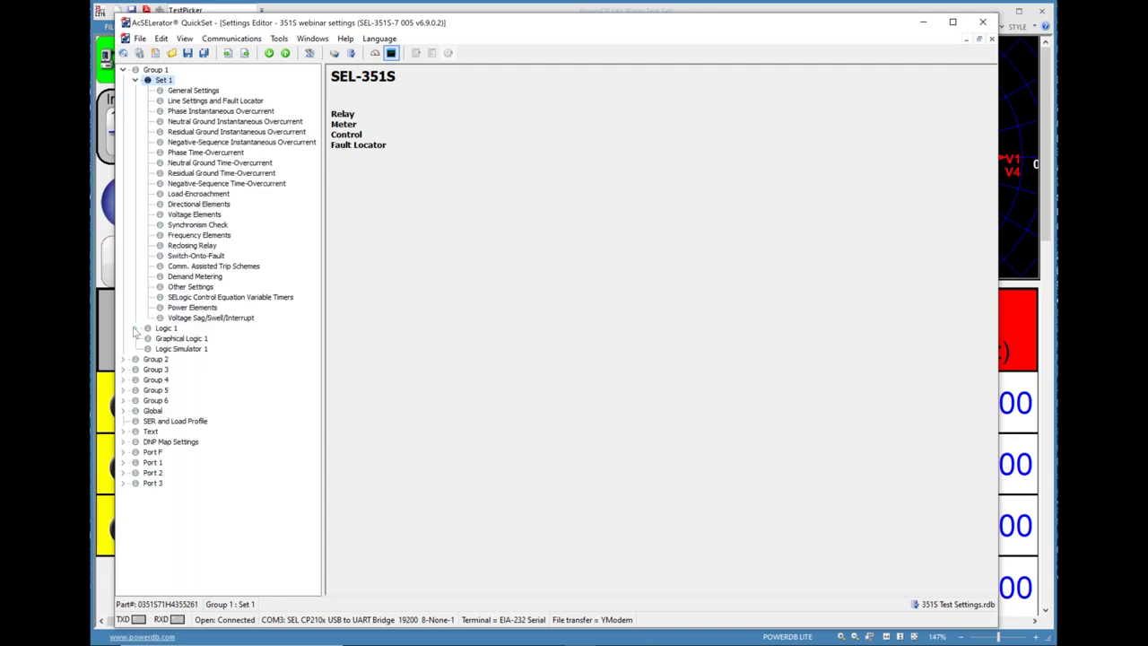
pyautogui.click(135, 330)
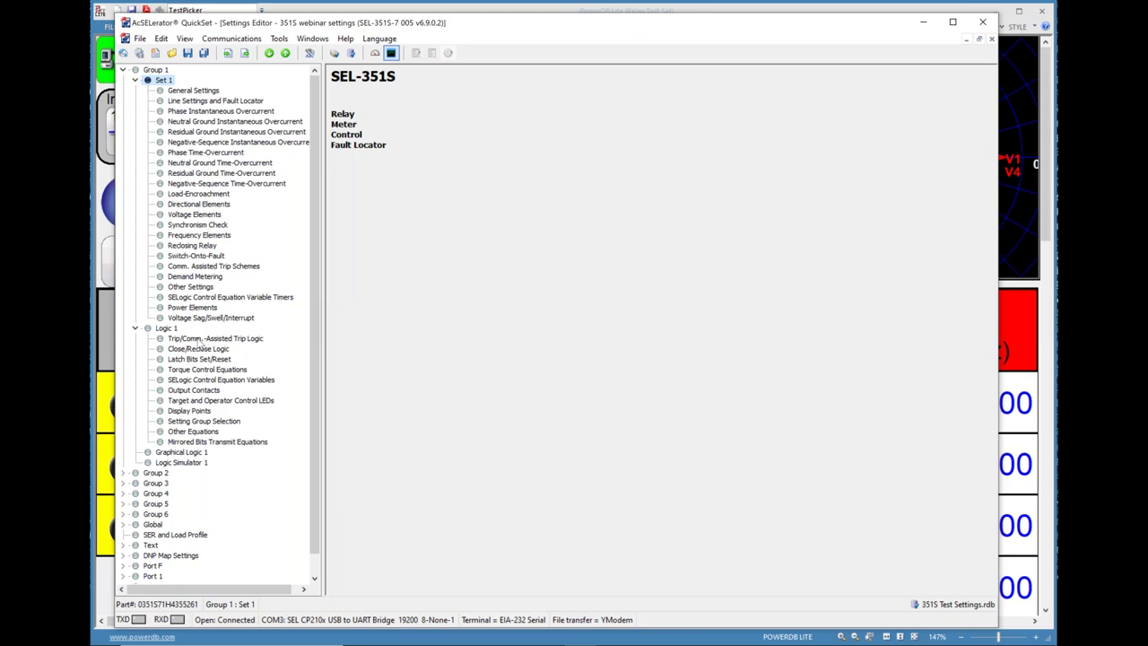
pyautogui.click(201, 340)
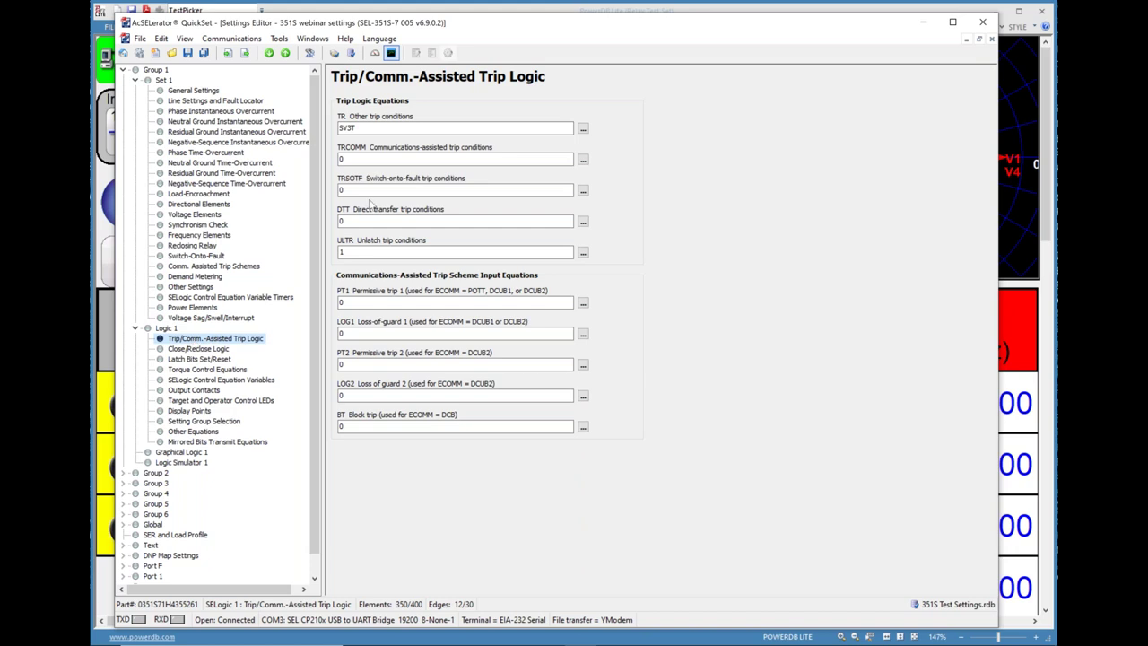
# - Highlight TR's SV3T, then review General Settings: relay identifier 79/51 and terminal identifier MEGGER
pyautogui.moveTo(362, 128); pyautogui.dragTo(334, 131)
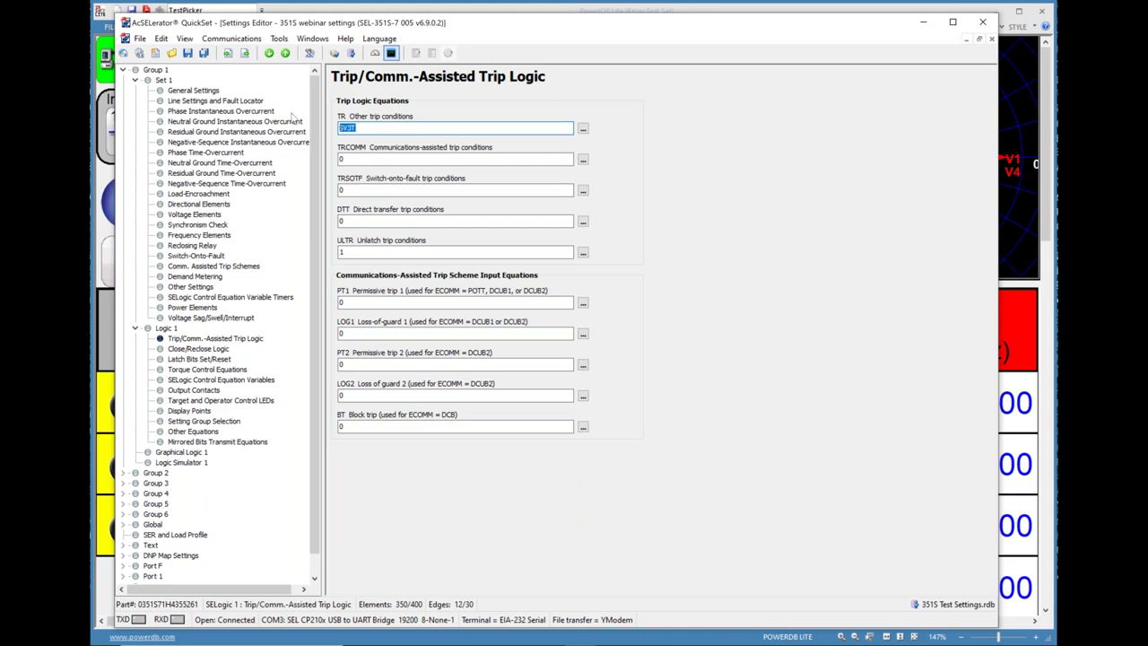
pyautogui.click(201, 92)
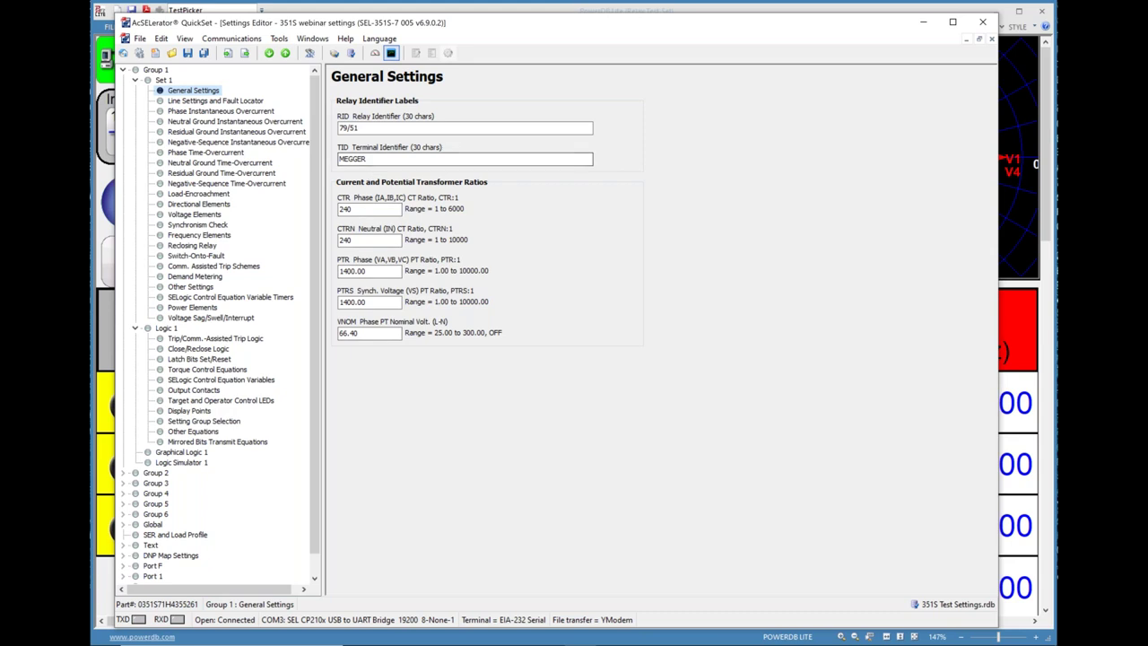
pyautogui.moveTo(361, 128); pyautogui.dragTo(337, 129)
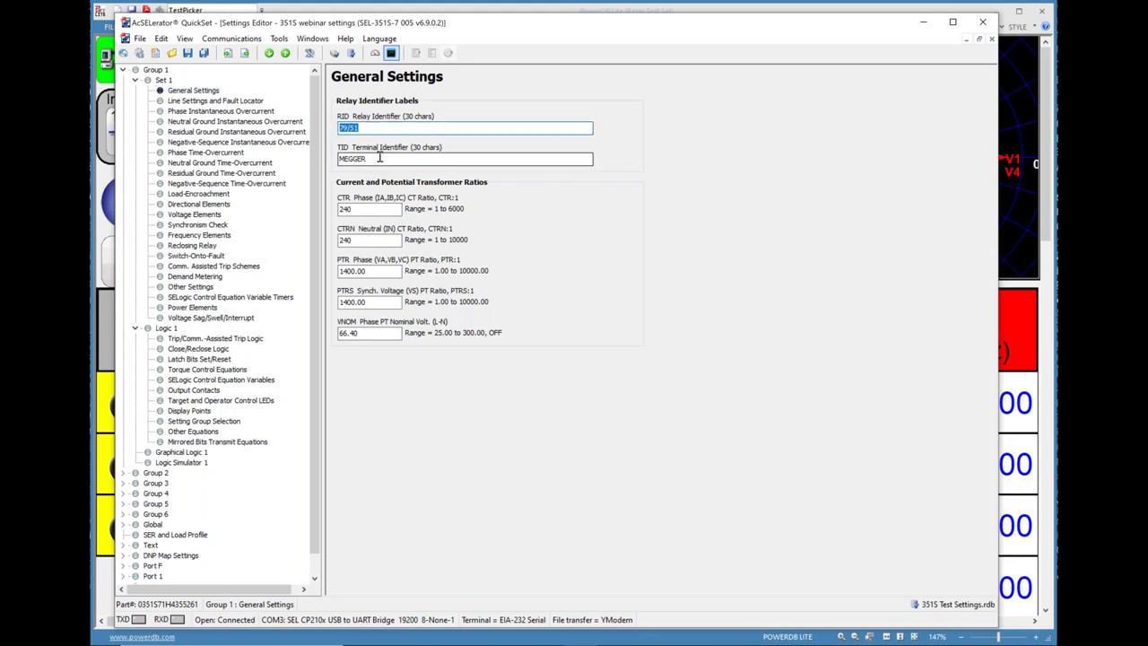
pyautogui.moveTo(380, 160); pyautogui.dragTo(333, 160)
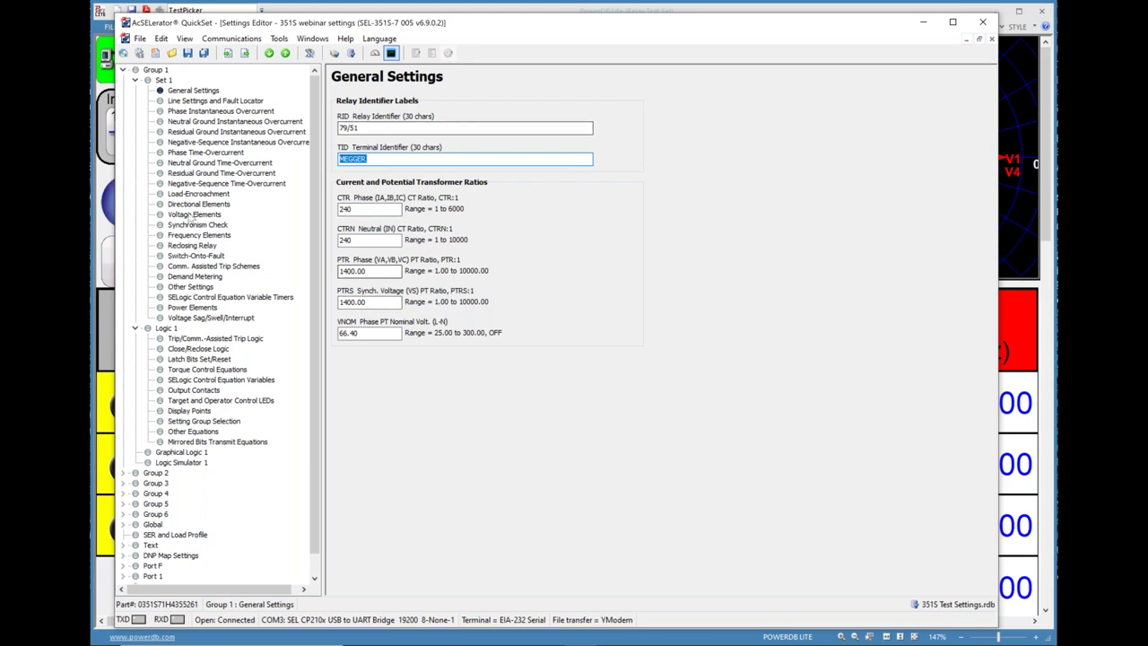
# - Reselect SV3T in the TR equation and bring up the Logic 1 Output Contacts equations
pyautogui.click(196, 340)
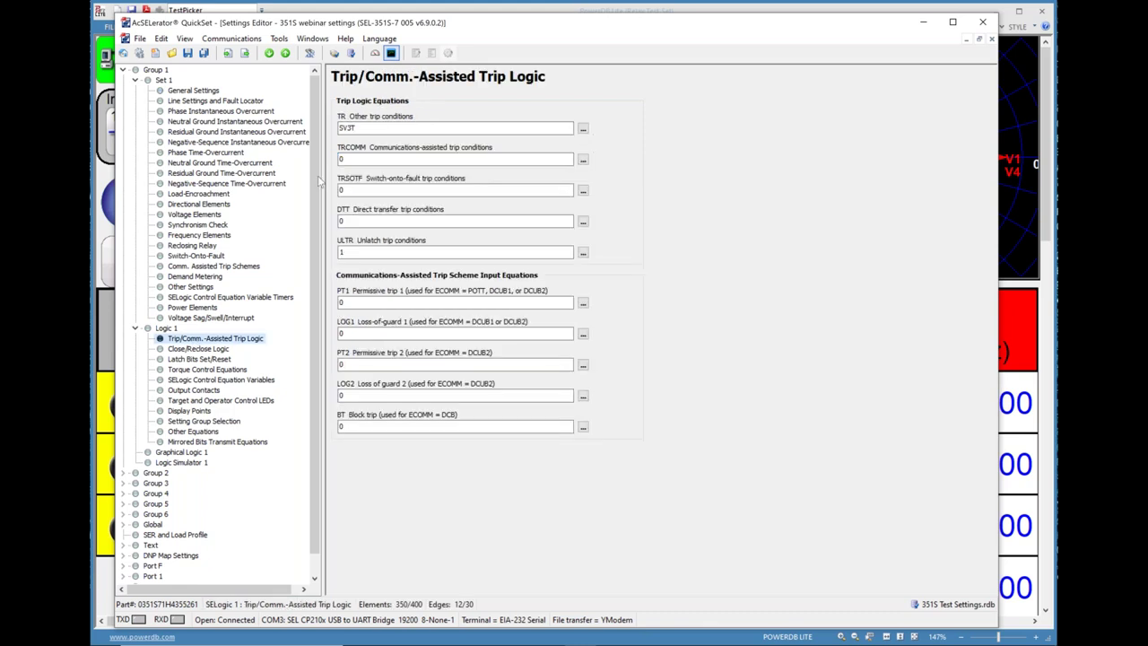
pyautogui.click(359, 129)
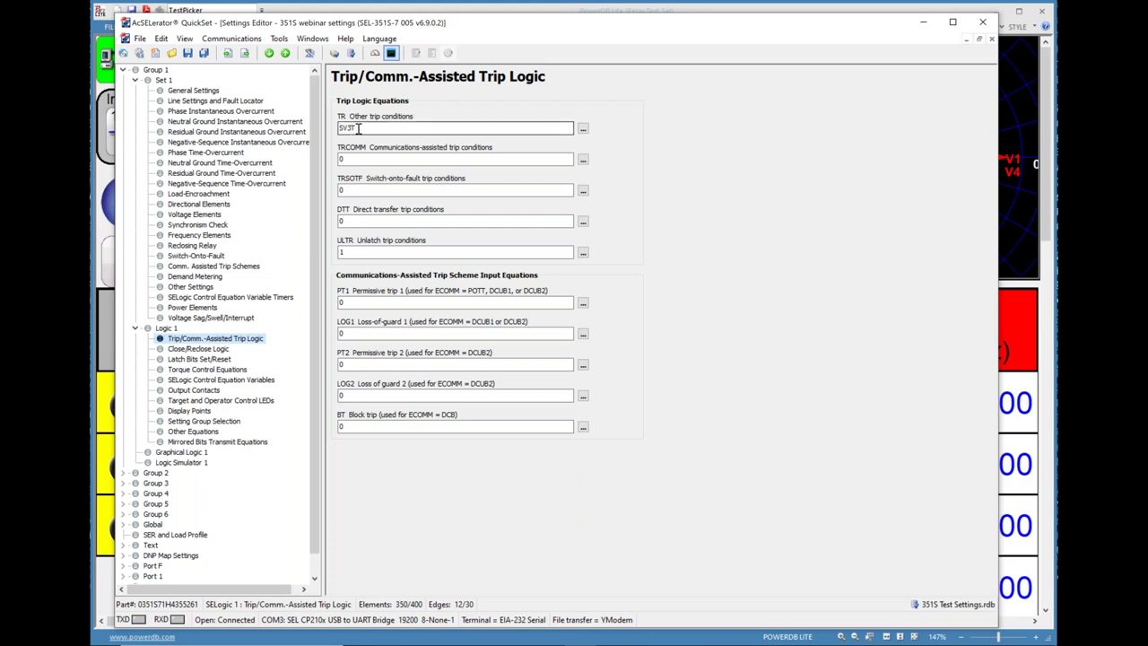
pyautogui.moveTo(354, 128); pyautogui.dragTo(330, 129)
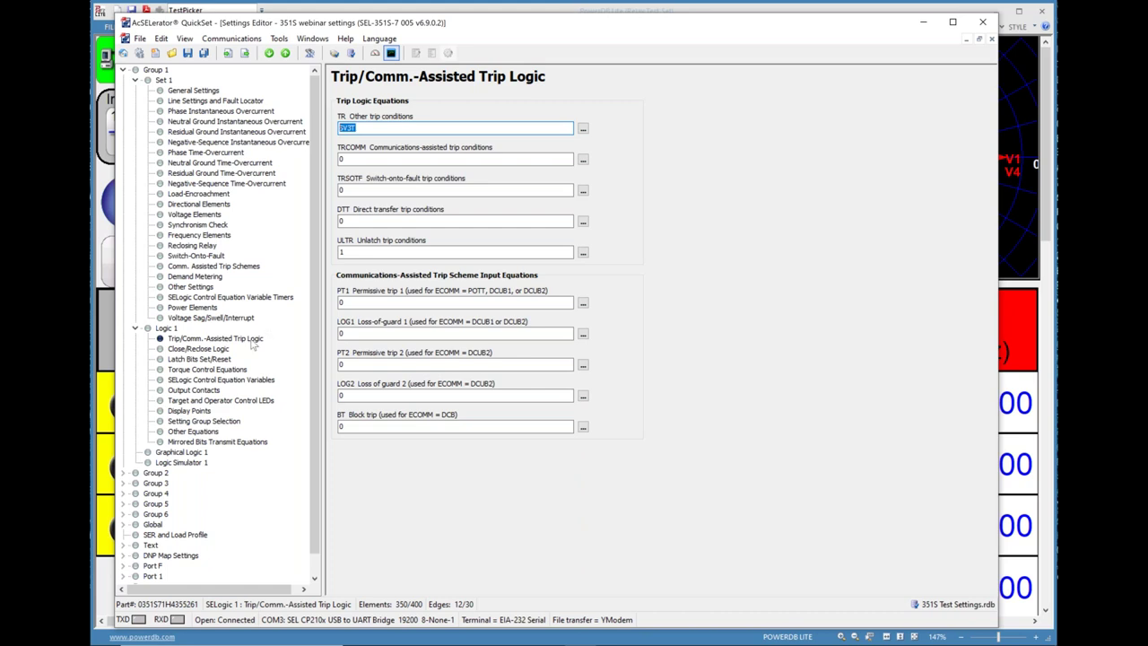
pyautogui.click(217, 392)
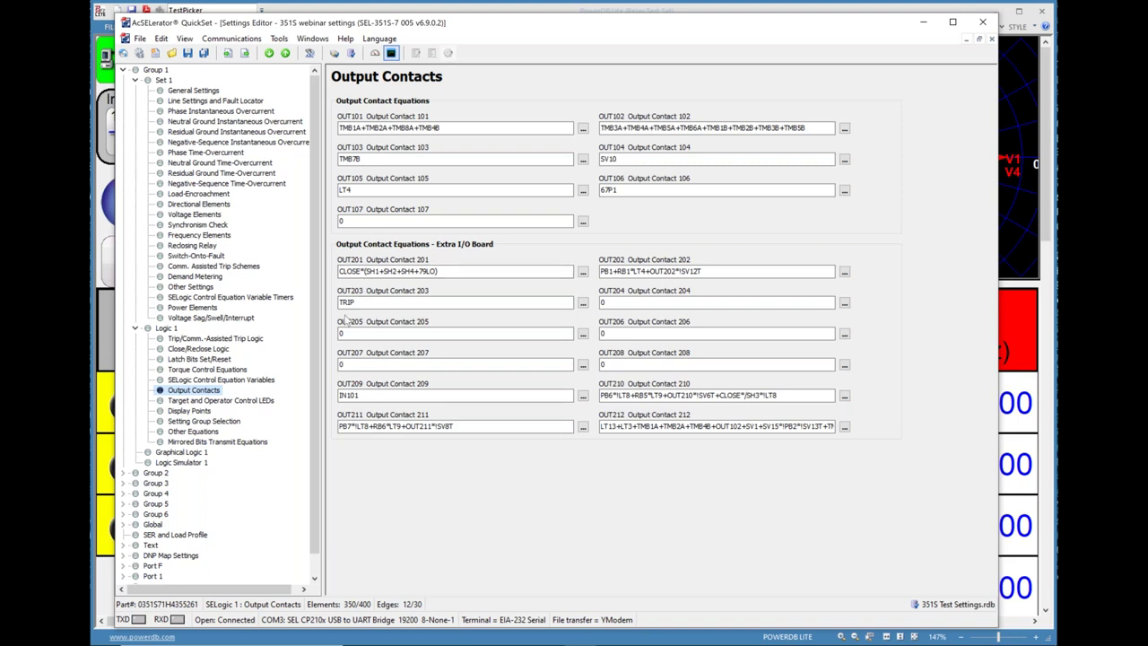
# - Trace TR's SV3T to the full SV3 equation under SELogic Control Equation Variables
pyautogui.click(219, 339)
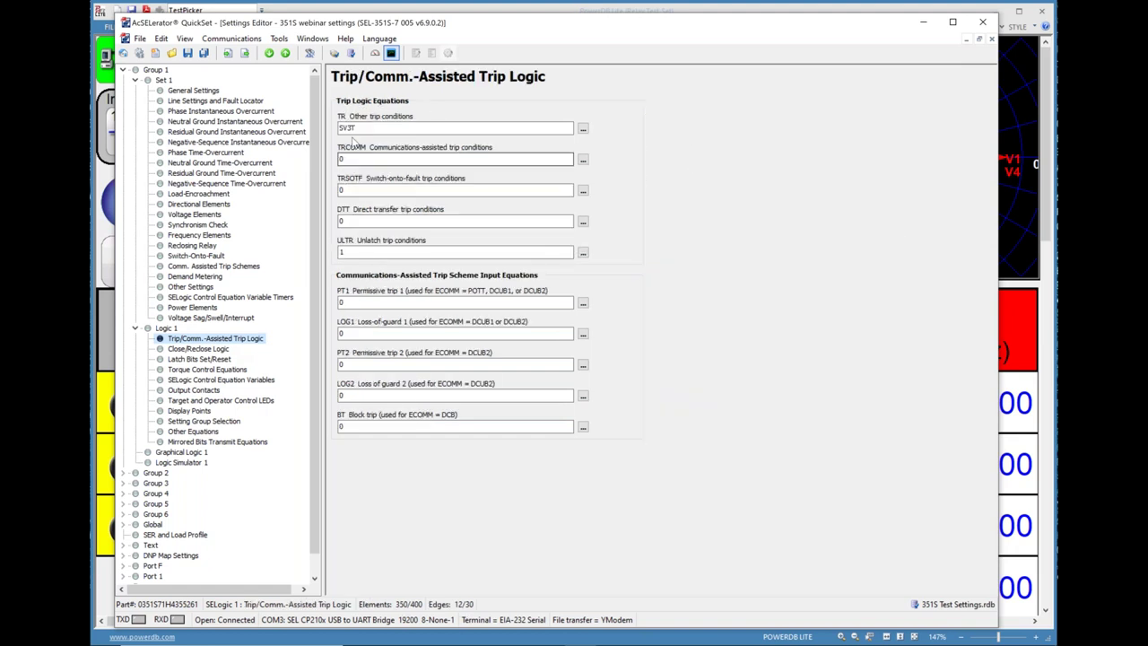
pyautogui.press('Tab')
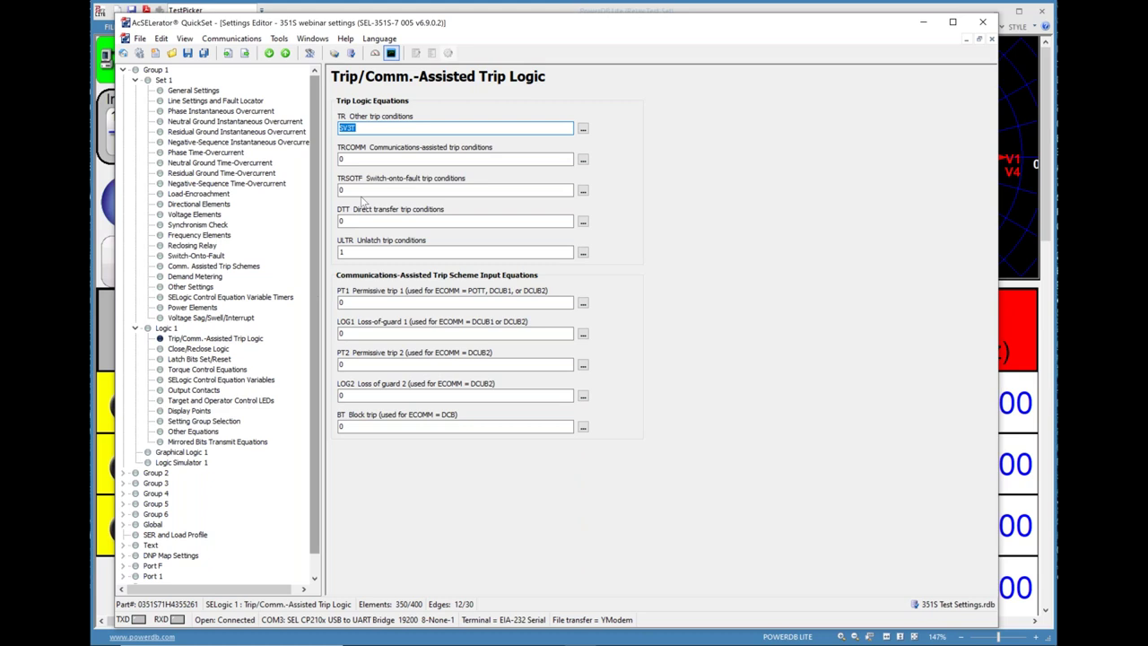
pyautogui.click(235, 381)
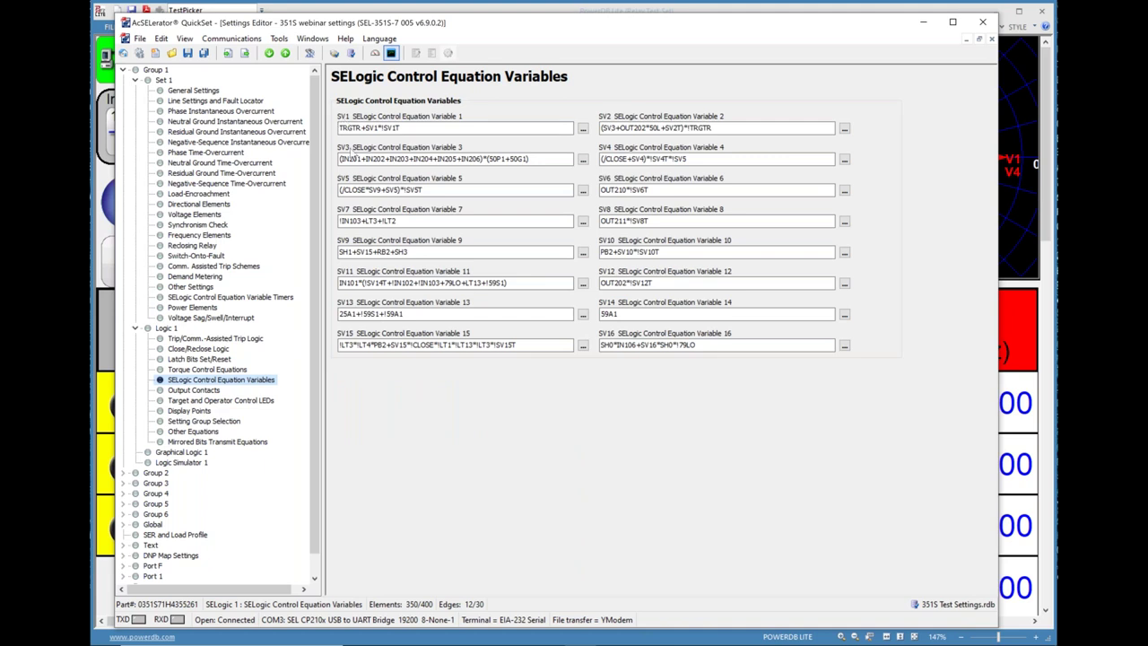
pyautogui.moveTo(526, 159); pyautogui.dragTo(335, 161)
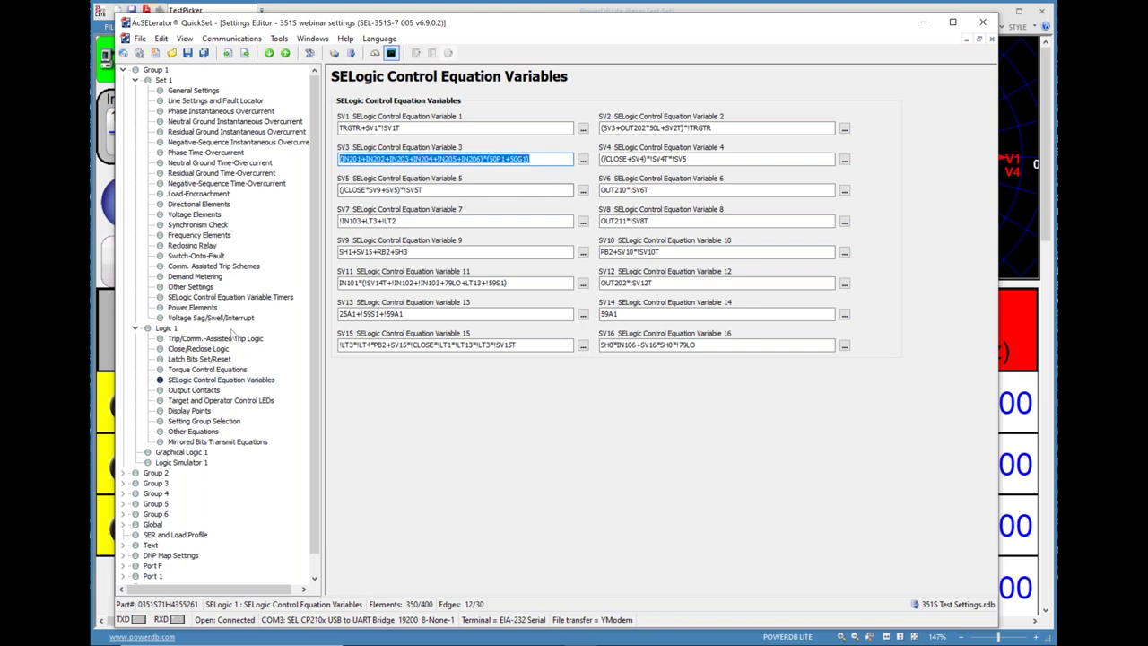
# - Recheck Output Contacts and the SV3 equation, and bring up the Graphical Logic 1 editor
pyautogui.click(206, 338)
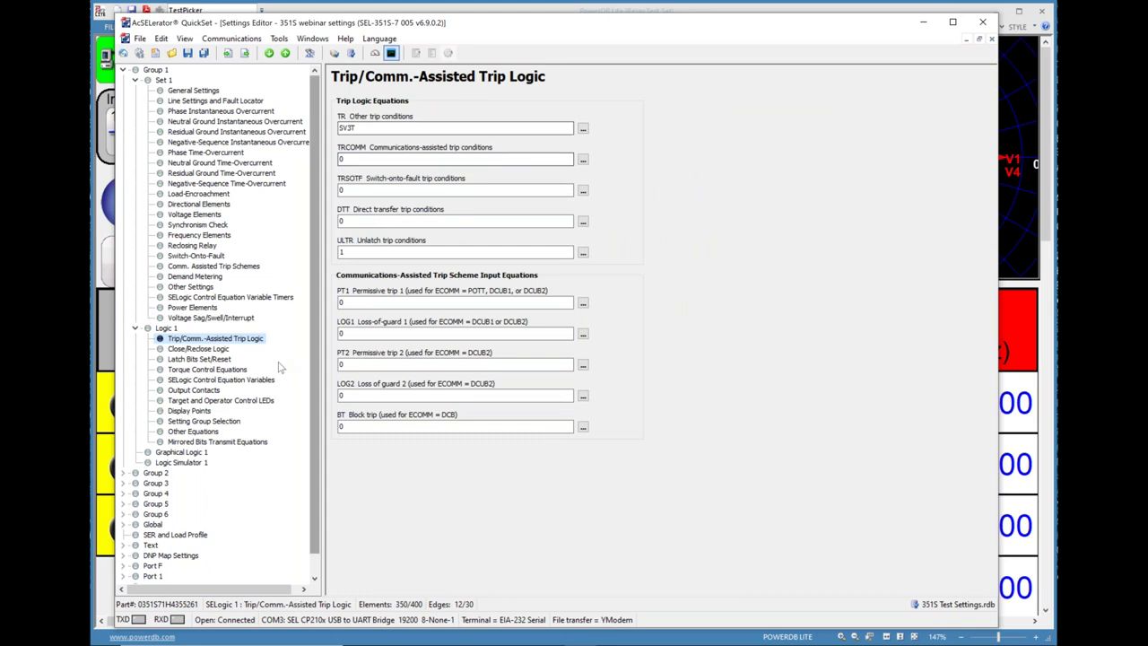
pyautogui.click(216, 391)
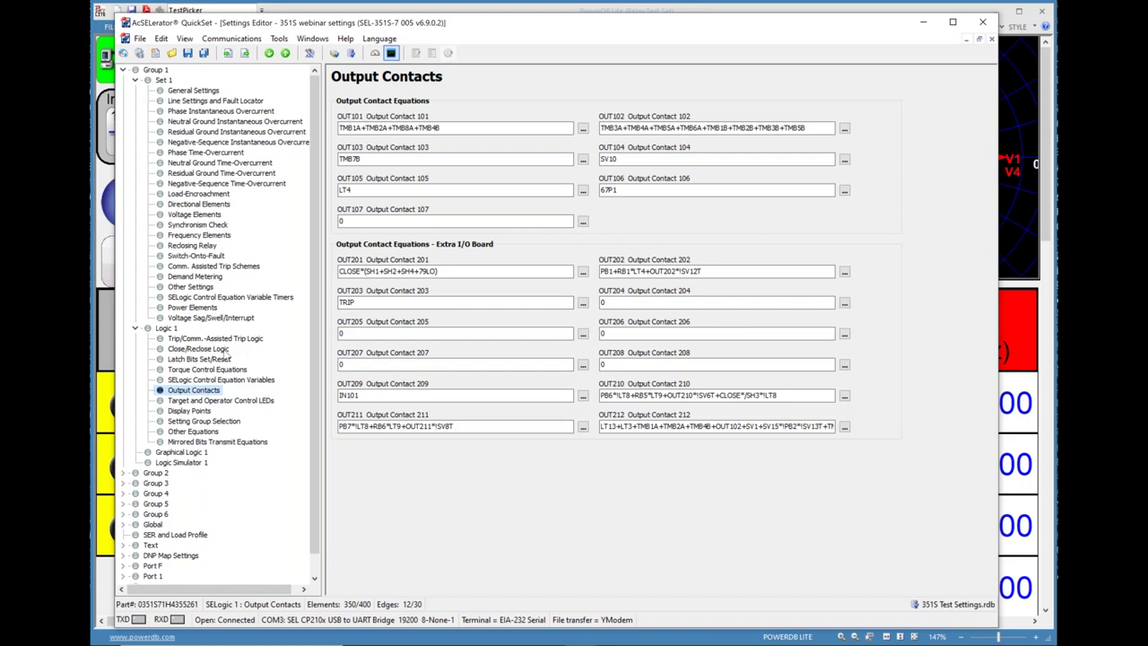
pyautogui.click(230, 381)
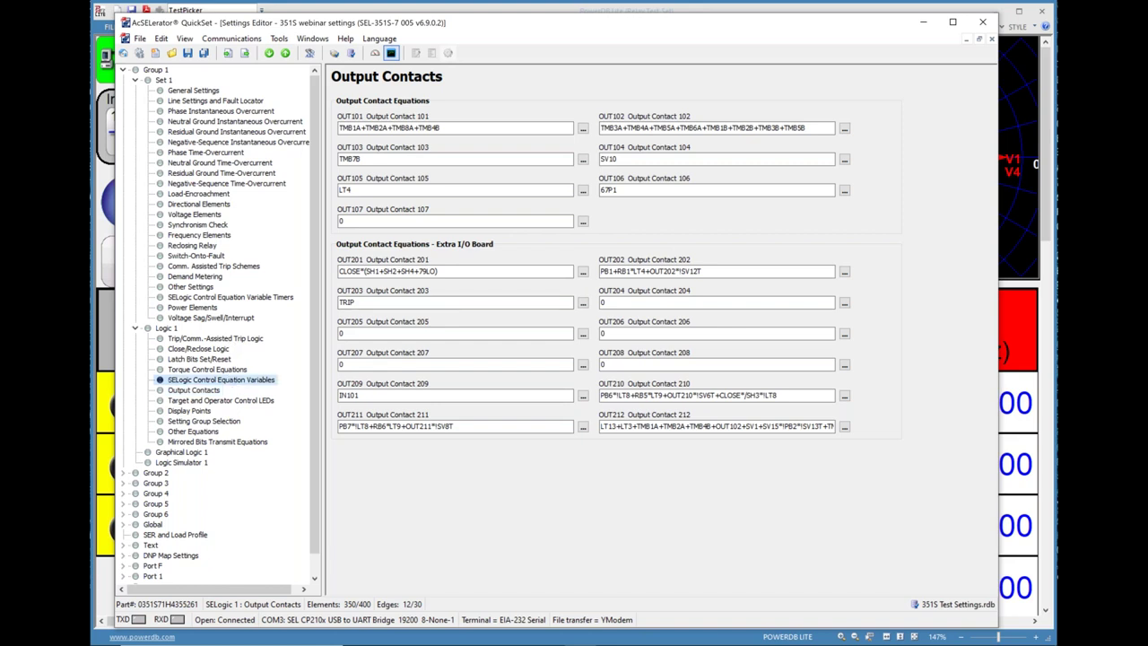
pyautogui.moveTo(531, 159); pyautogui.dragTo(324, 158)
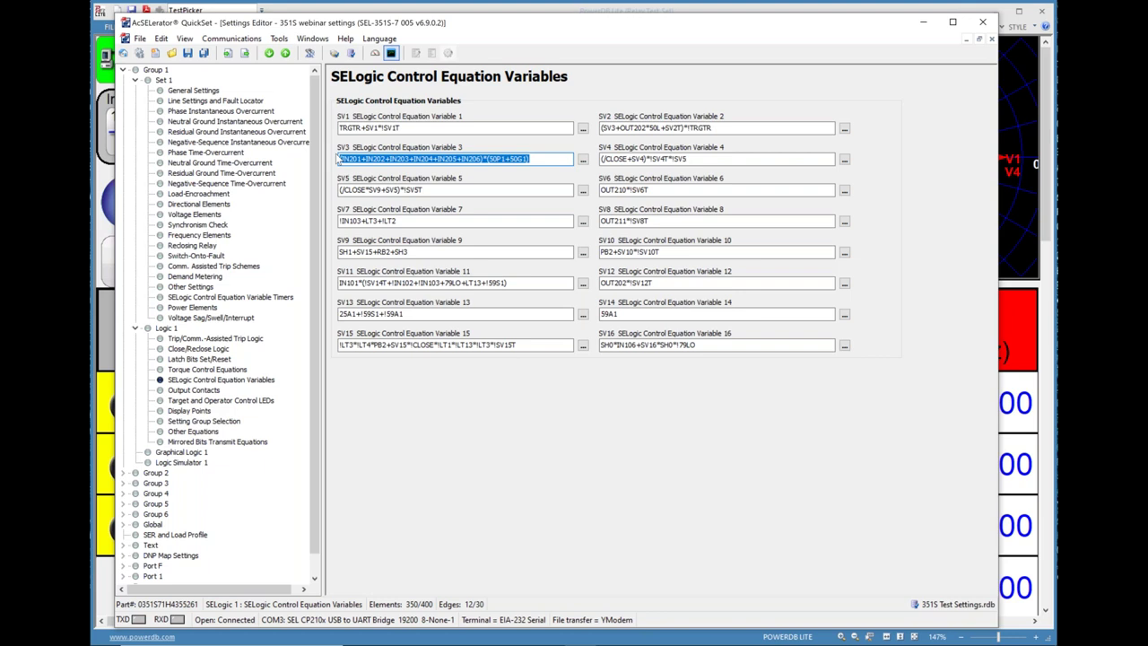
pyautogui.click(181, 453)
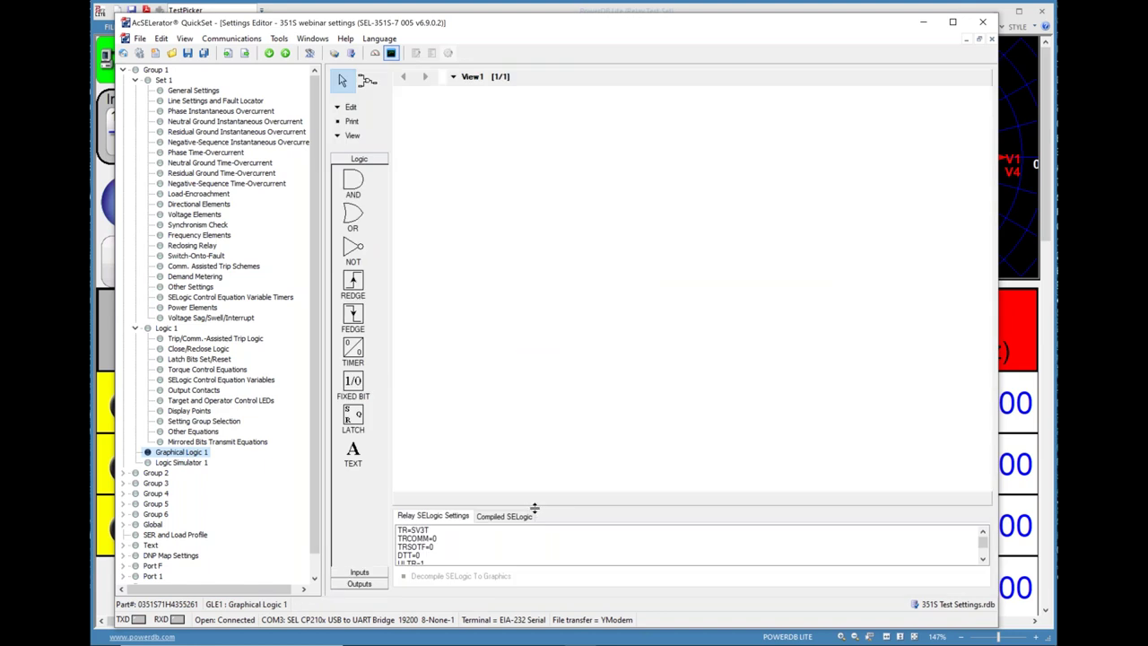
# - Decompile the SV3 line into a gate diagram revealing 50G1, and return to Output Contacts
pyautogui.moveTo(535, 507); pyautogui.dragTo(531, 428)
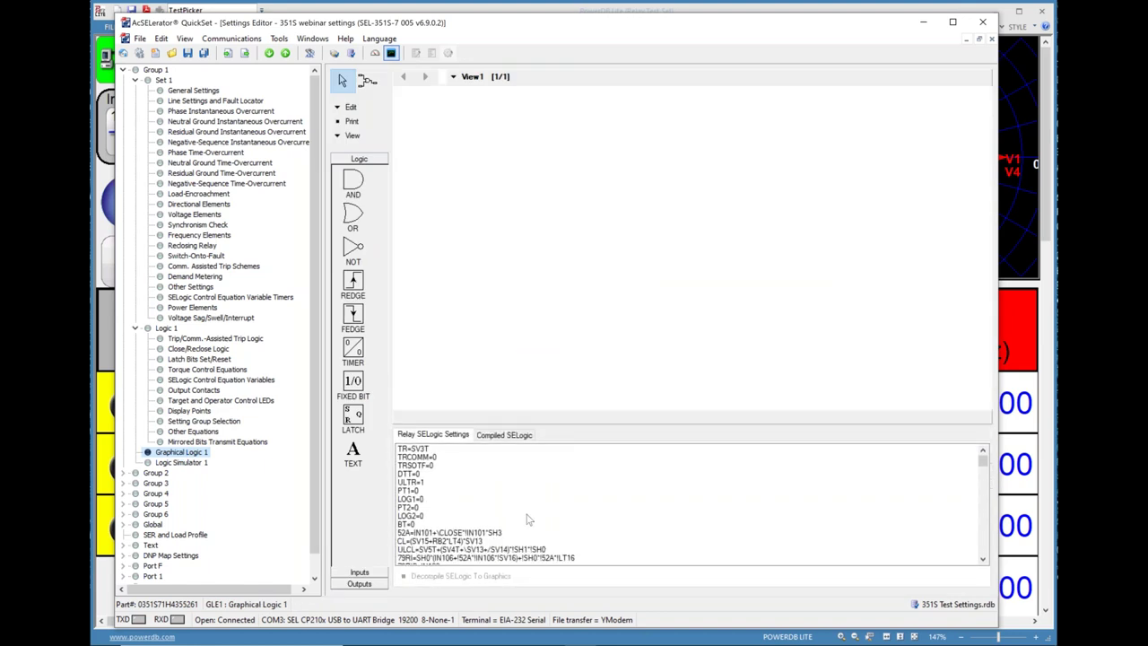
pyautogui.scroll(-10, 529, 520)
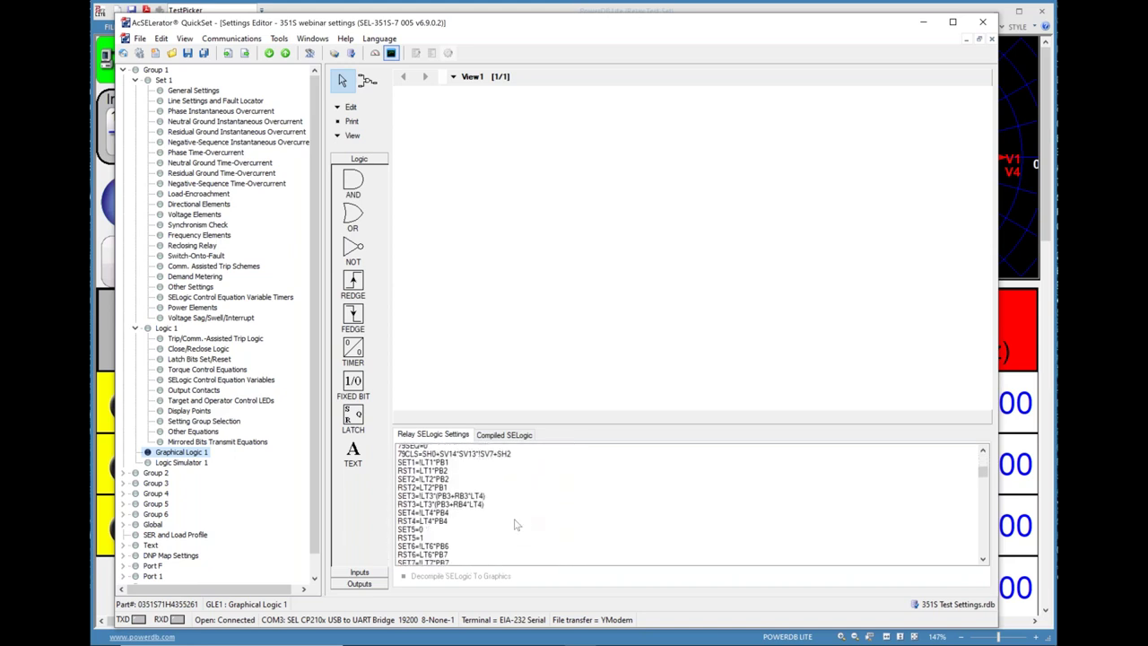
pyautogui.scroll(-3, 516, 525)
pyautogui.scroll(-10, 515, 525)
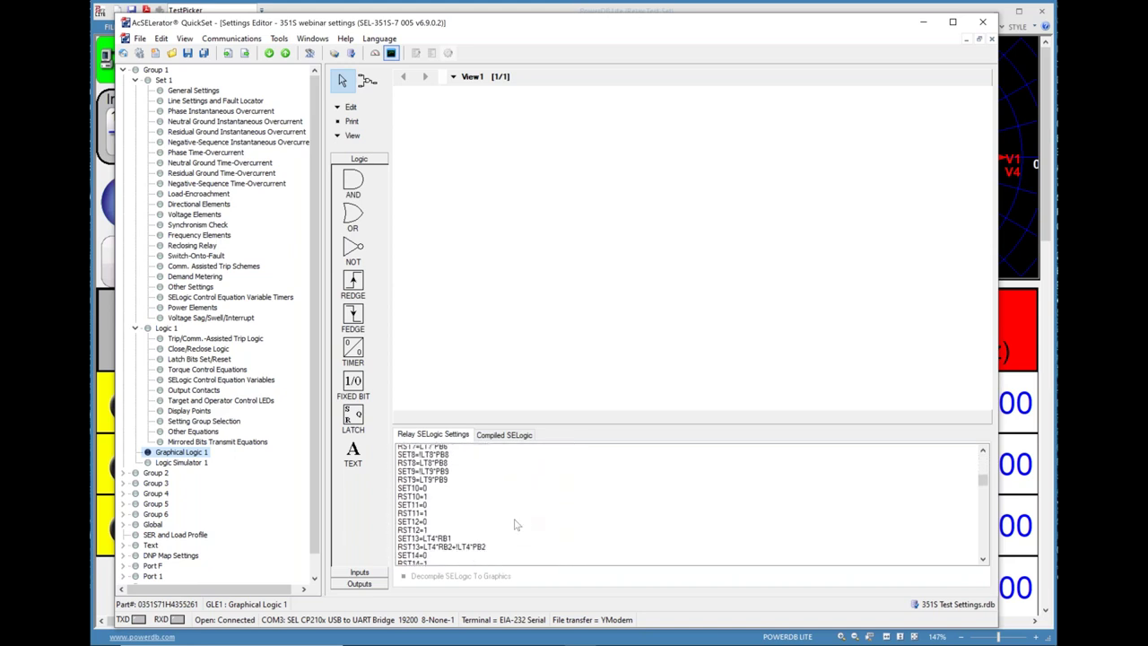
pyautogui.scroll(-10, 513, 525)
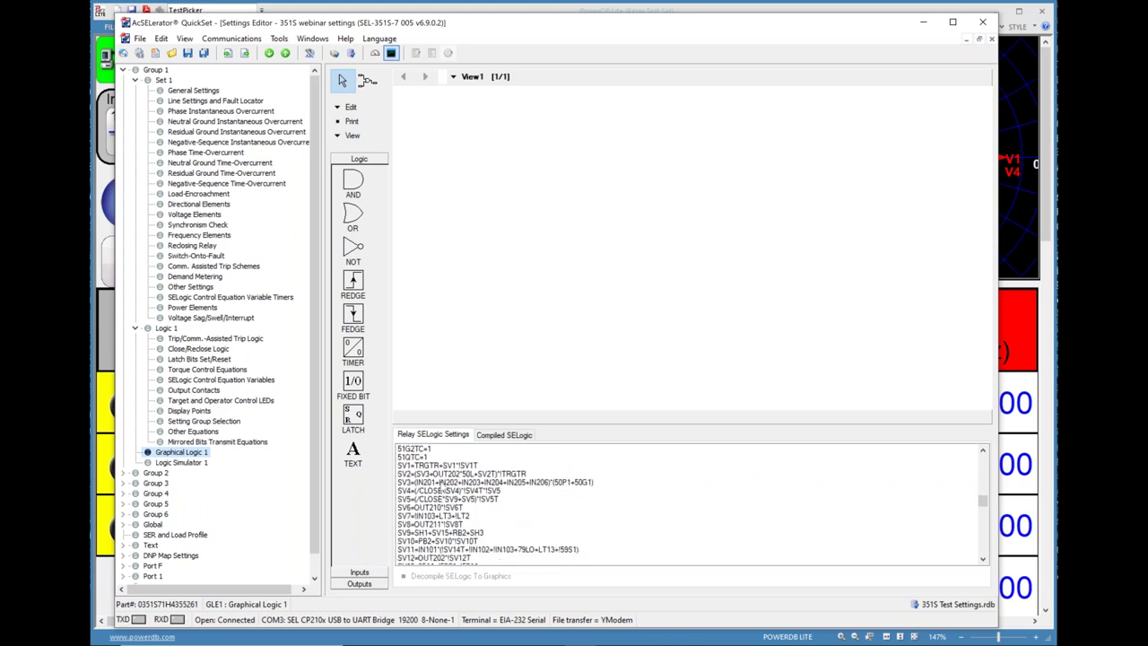
pyautogui.click(465, 486)
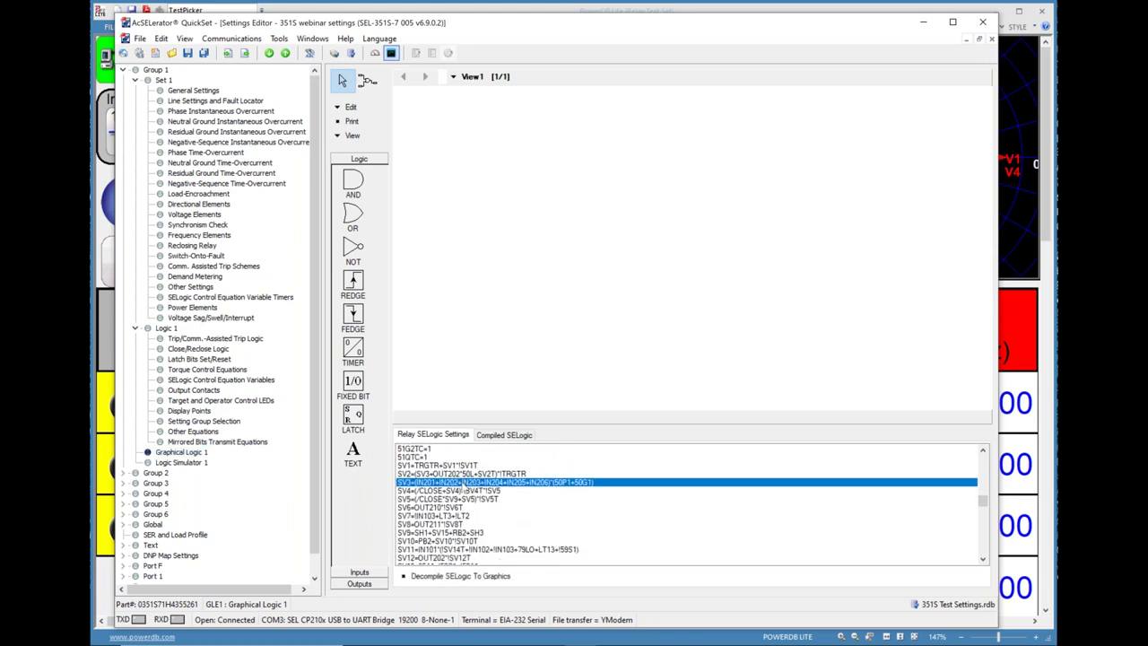
pyautogui.doubleClick(510, 486)
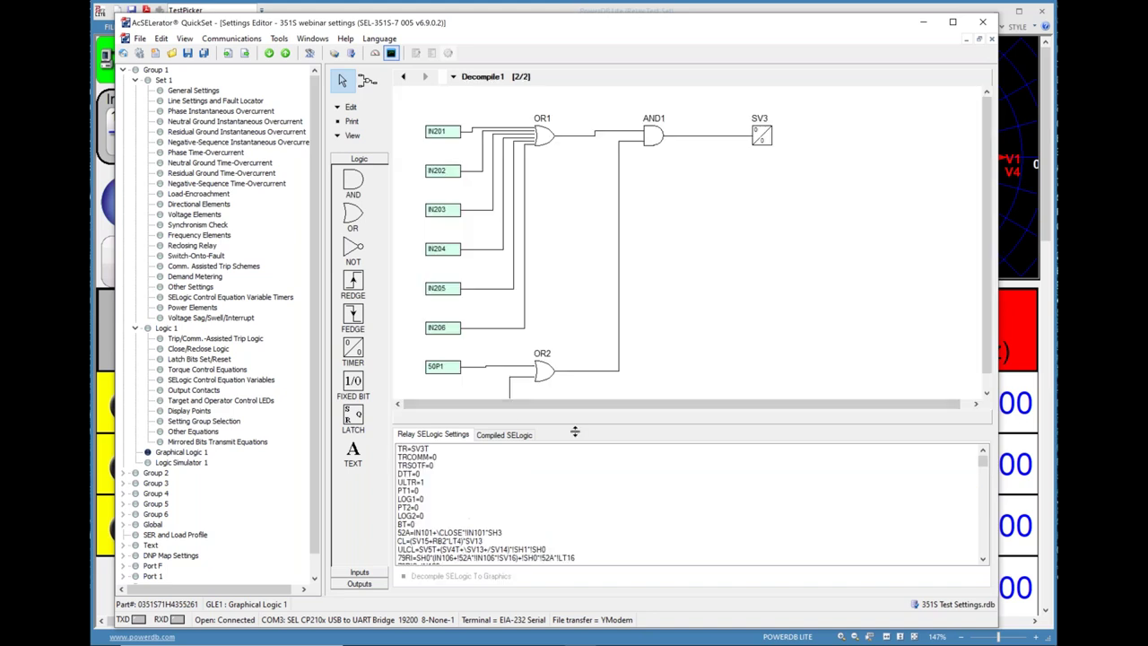
pyautogui.moveTo(575, 432); pyautogui.dragTo(575, 483)
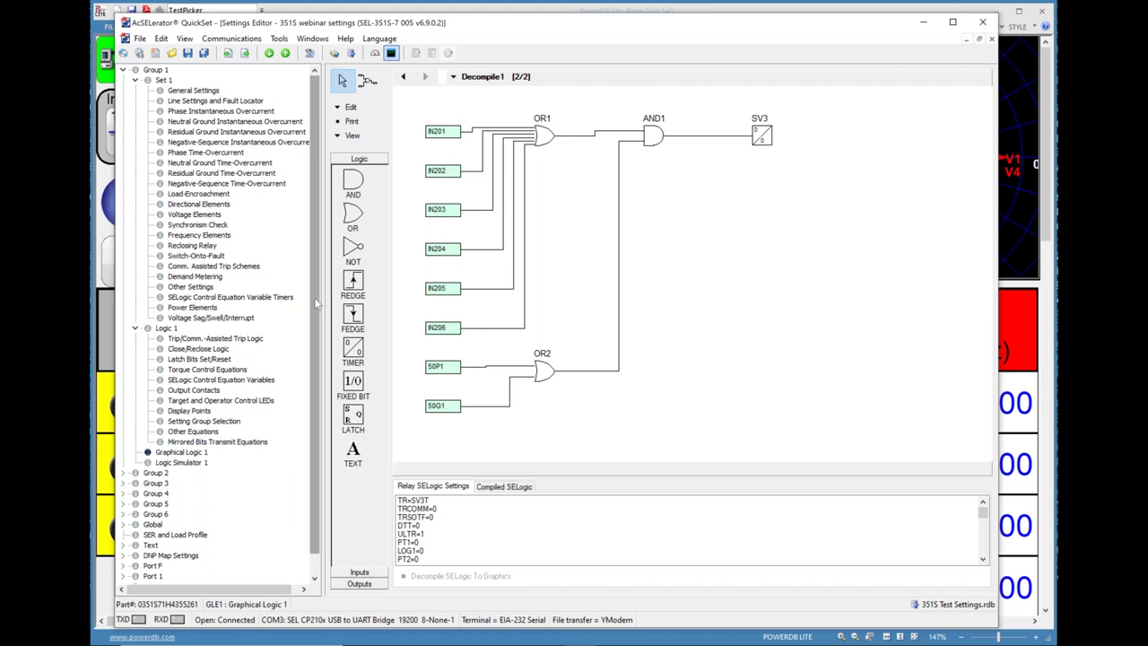
pyautogui.click(206, 391)
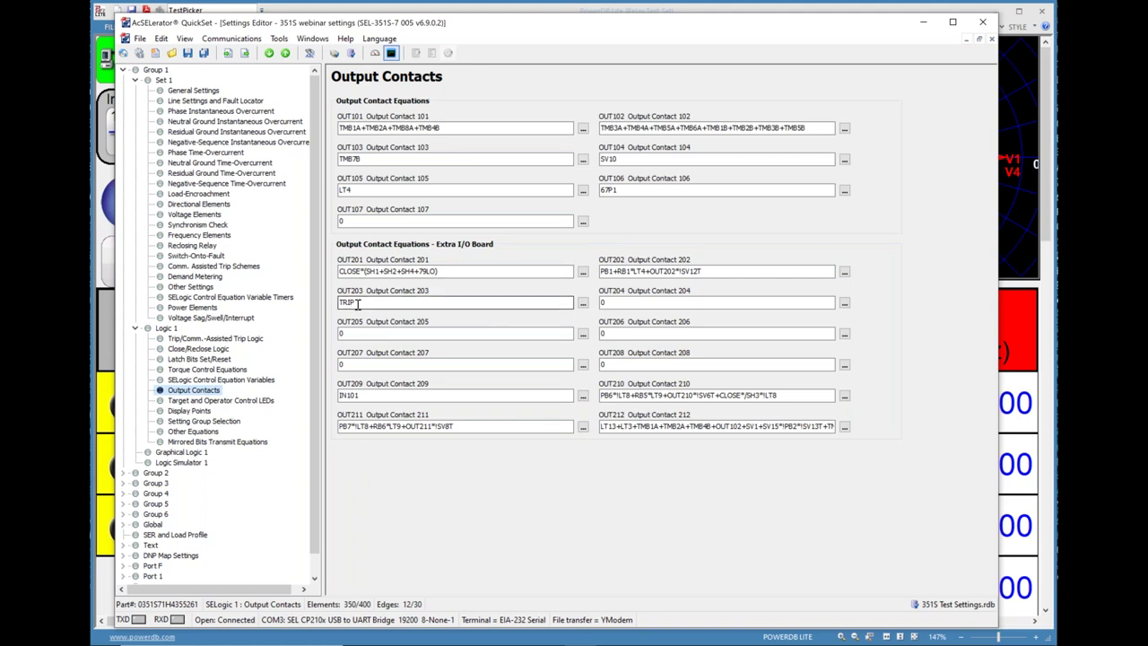
# - Highlight the TRIP equation on OUT203 and go back to Trip/Comm.-Assisted Trip Logic
pyautogui.moveTo(357, 302); pyautogui.dragTo(328, 305)
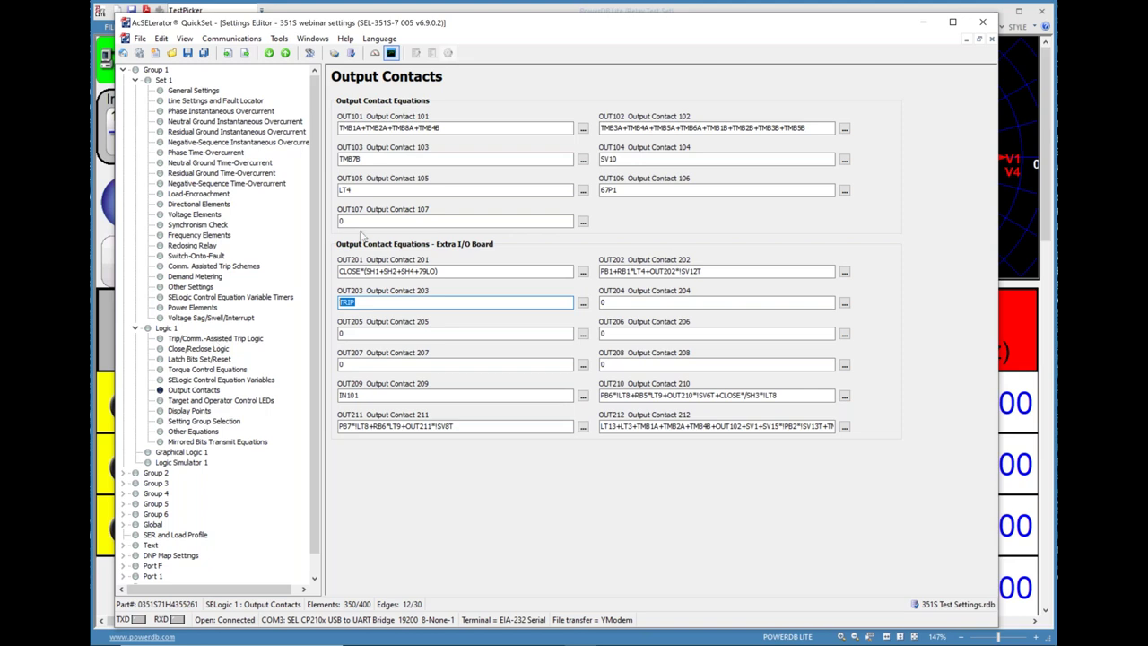
pyautogui.click(244, 341)
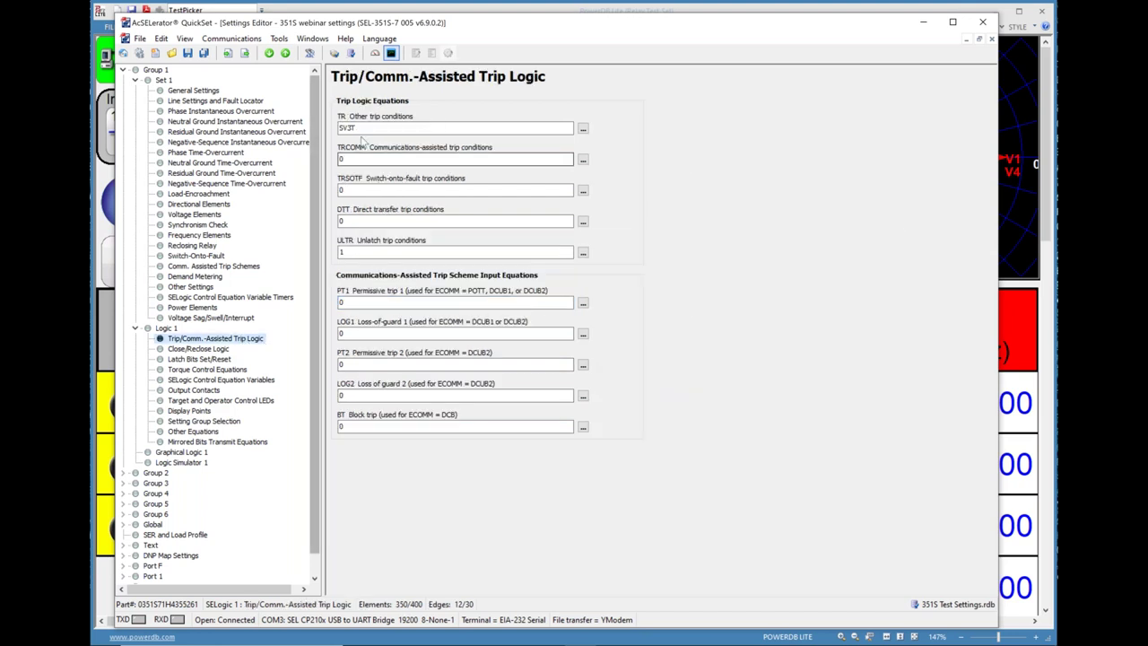
# - Trace TR's SV3T, note OUT107 is unused at 0, and show the Phase Time-Overcurrent settings
pyautogui.doubleClick(364, 128)
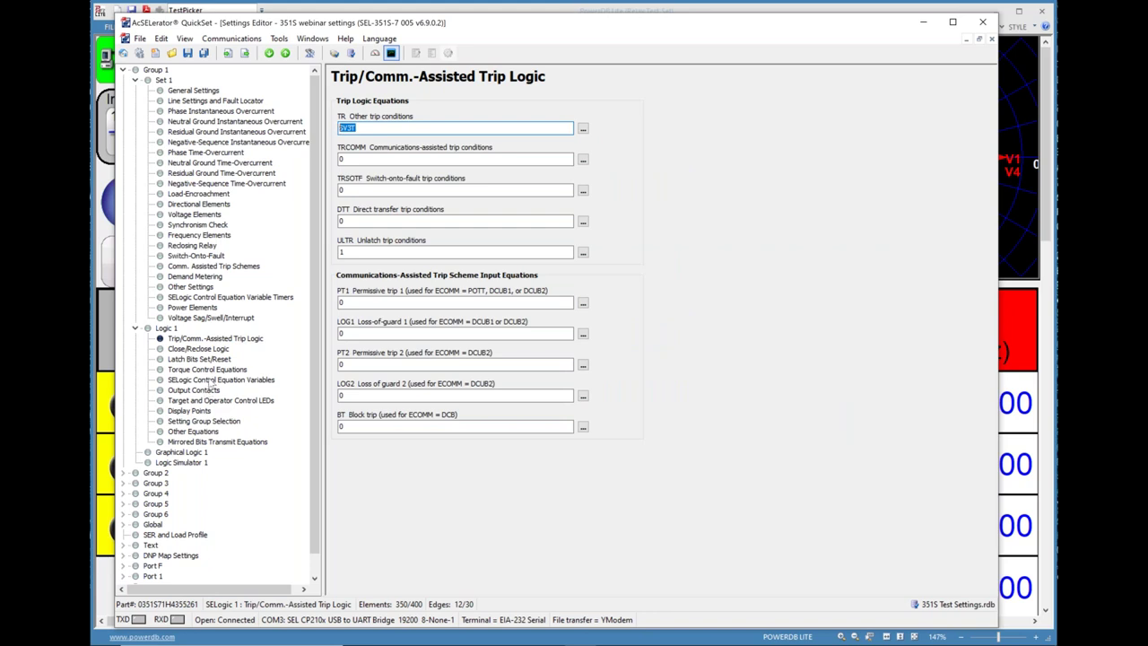
pyautogui.click(217, 380)
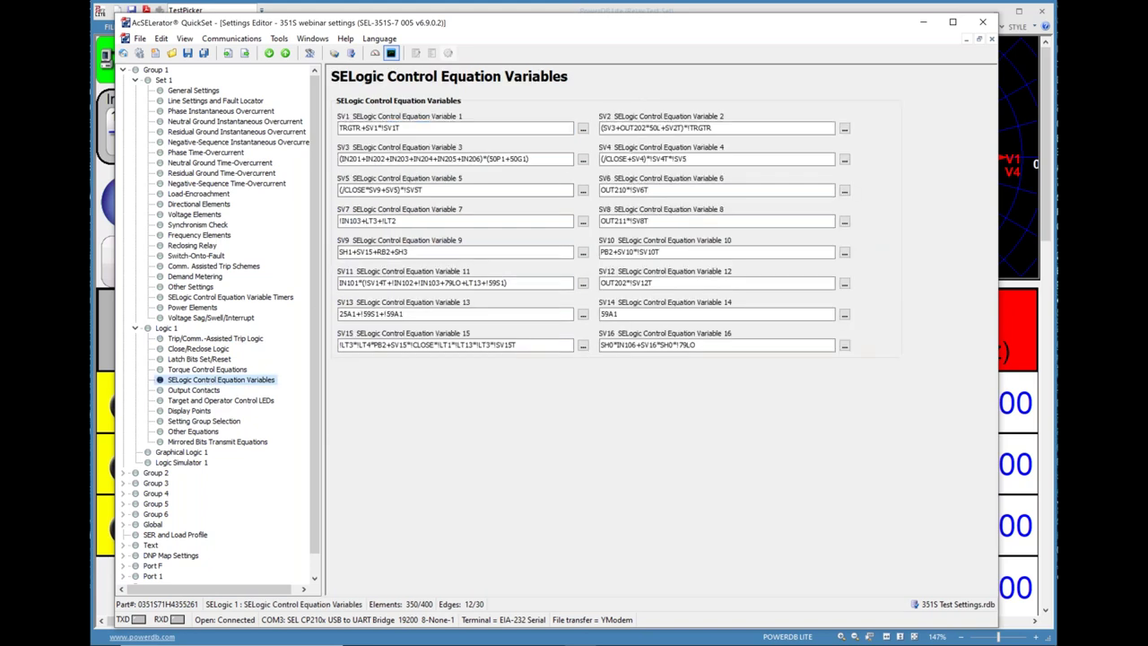
pyautogui.click(184, 391)
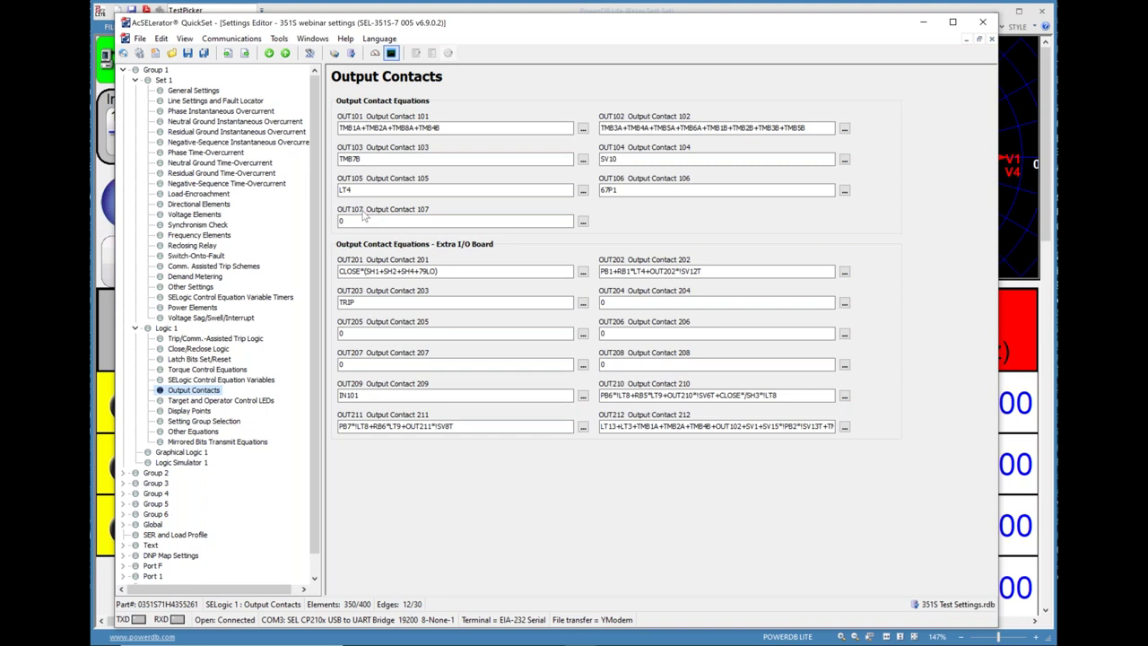
pyautogui.moveTo(353, 221); pyautogui.dragTo(335, 221)
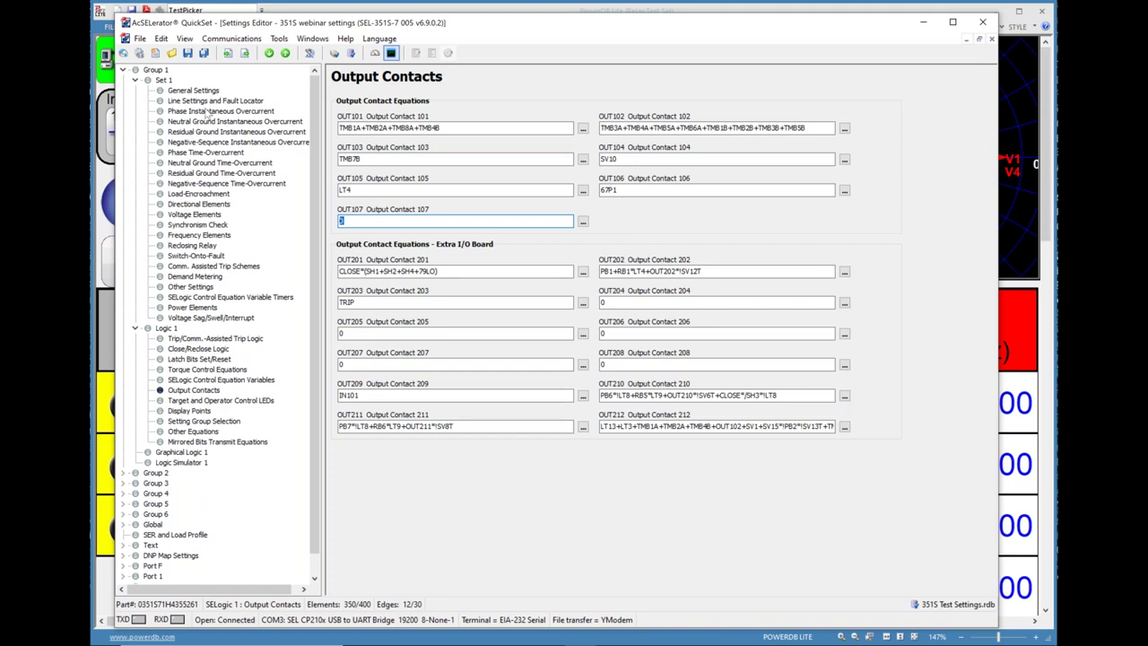
pyautogui.click(216, 157)
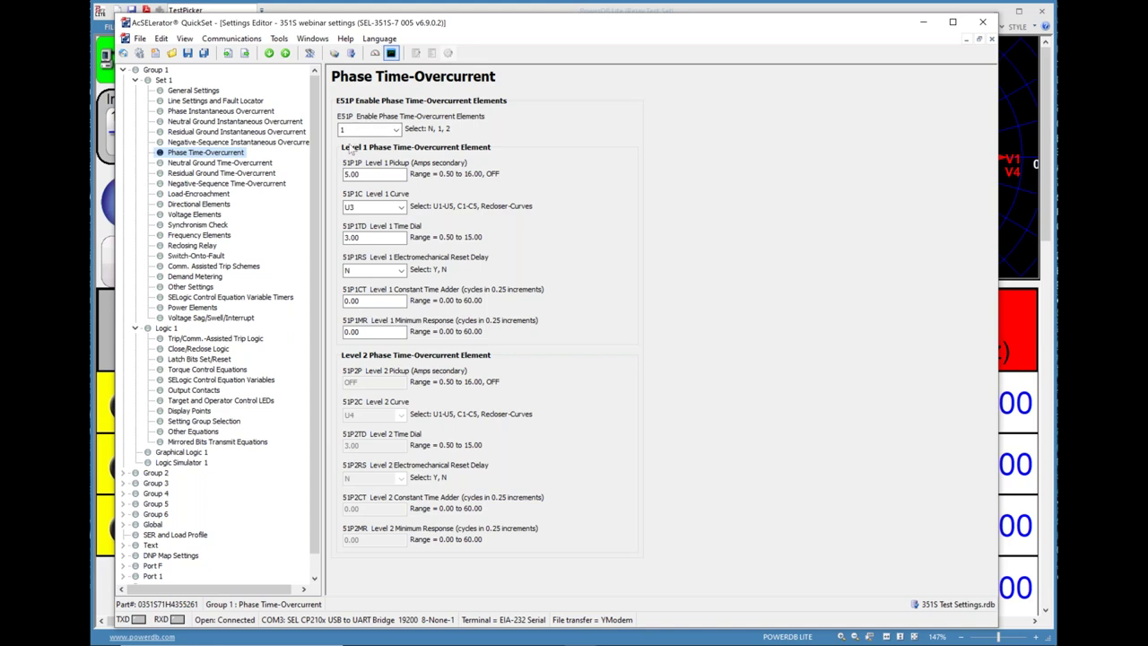
# - Confirm 51P1 pickup 5.00 and time dial 3.00, then switch back to PowerDB Lite
pyautogui.click(358, 173)
pyautogui.doubleClick(362, 238)
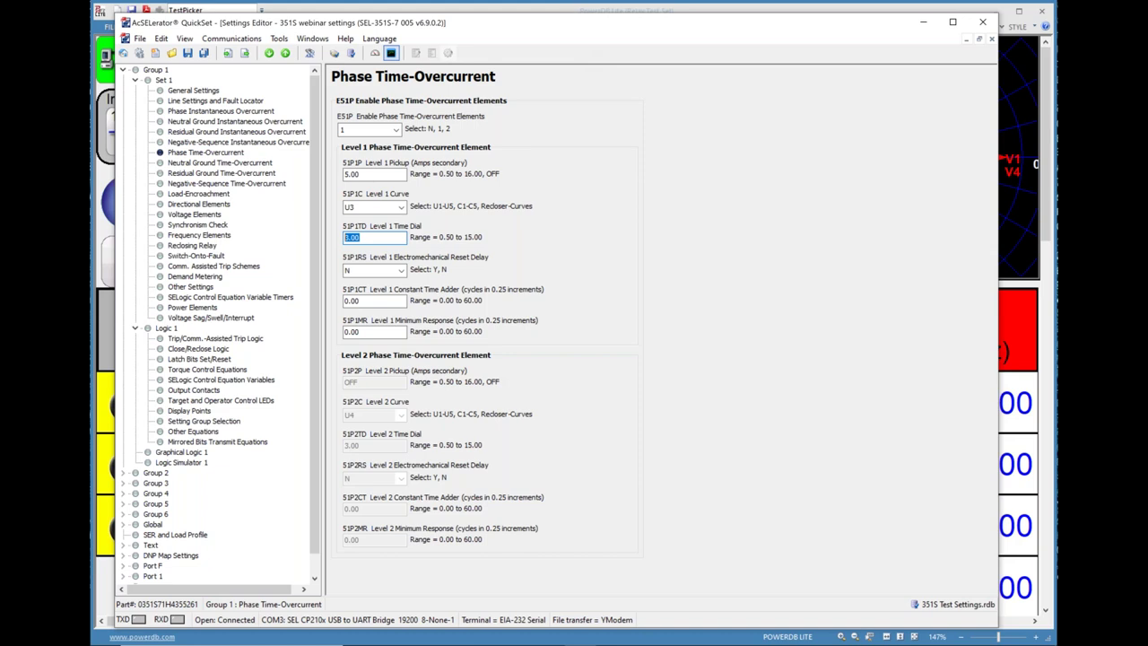
pyautogui.hotkey('alt', 'Tab')
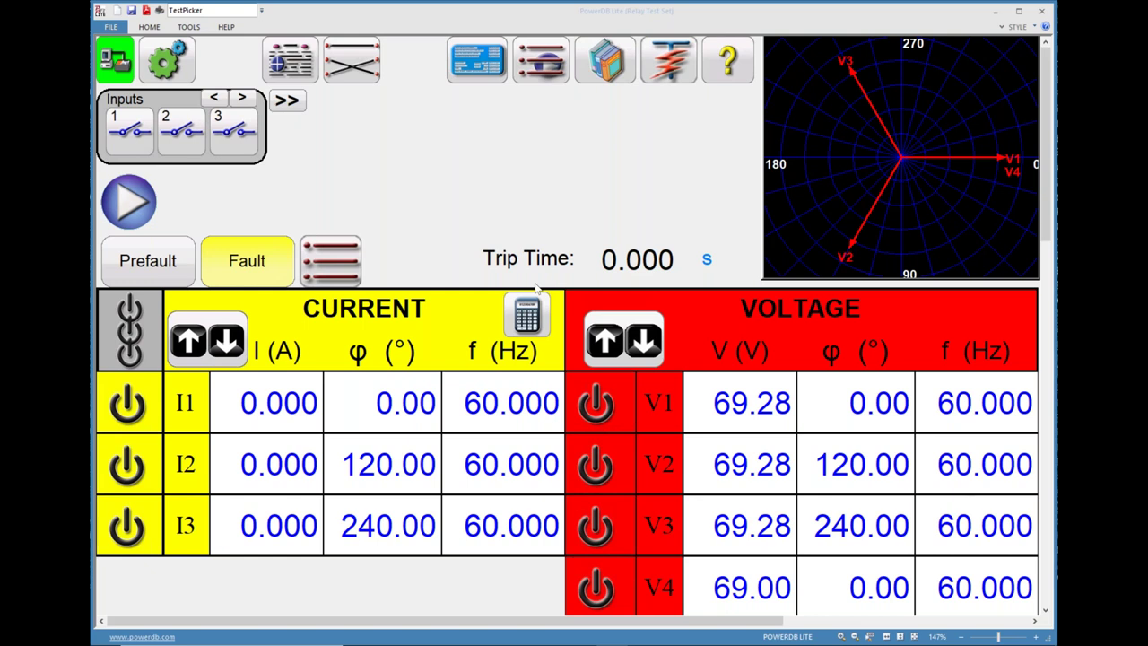
# - Start a Run Timing: OverCurrent Test from the Standard Timing group of new tests
pyautogui.click(540, 63)
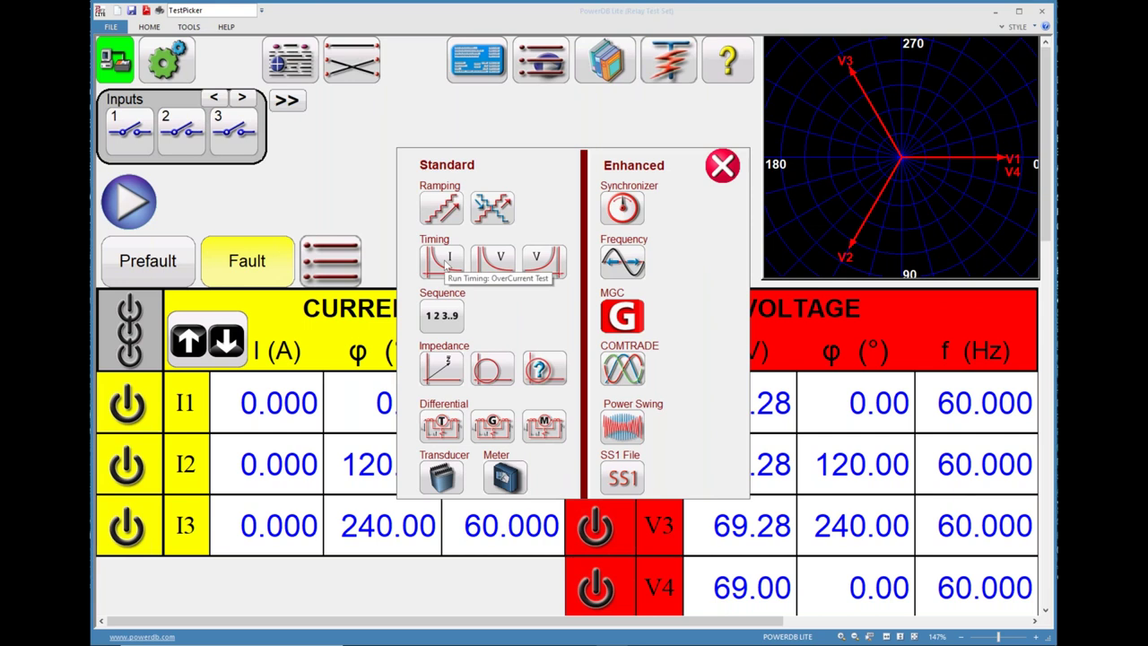
pyautogui.click(444, 260)
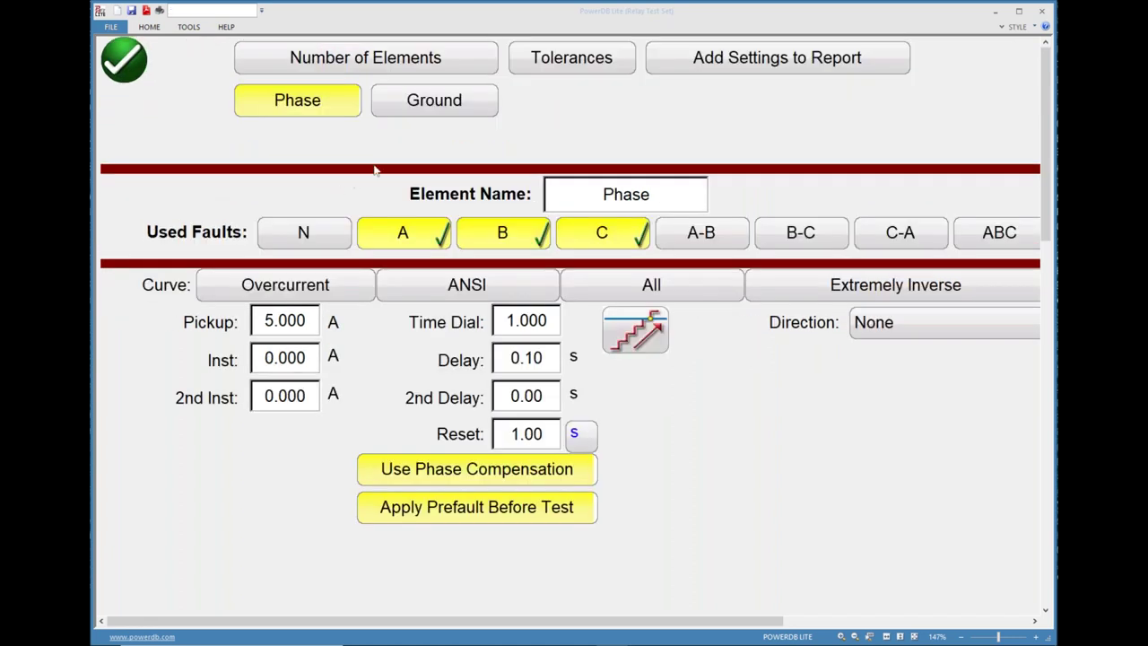
# - Set Number of Elements to 1, disable phase compensation and prefault, and toggle faults B, C and A
pyautogui.click(451, 69)
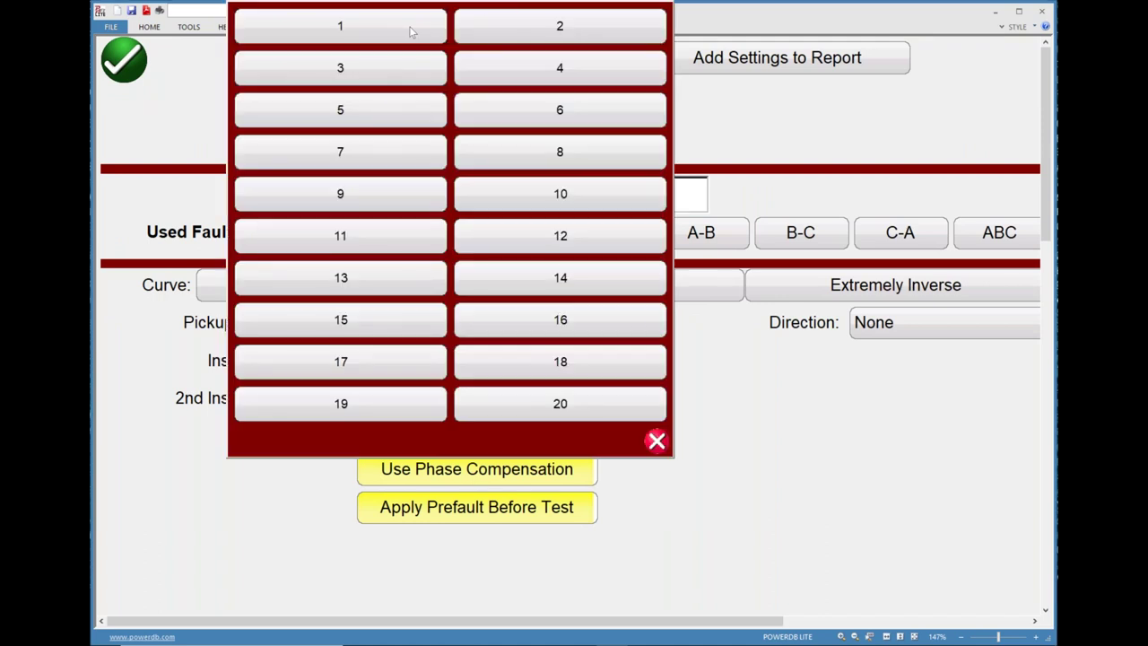
pyautogui.click(409, 26)
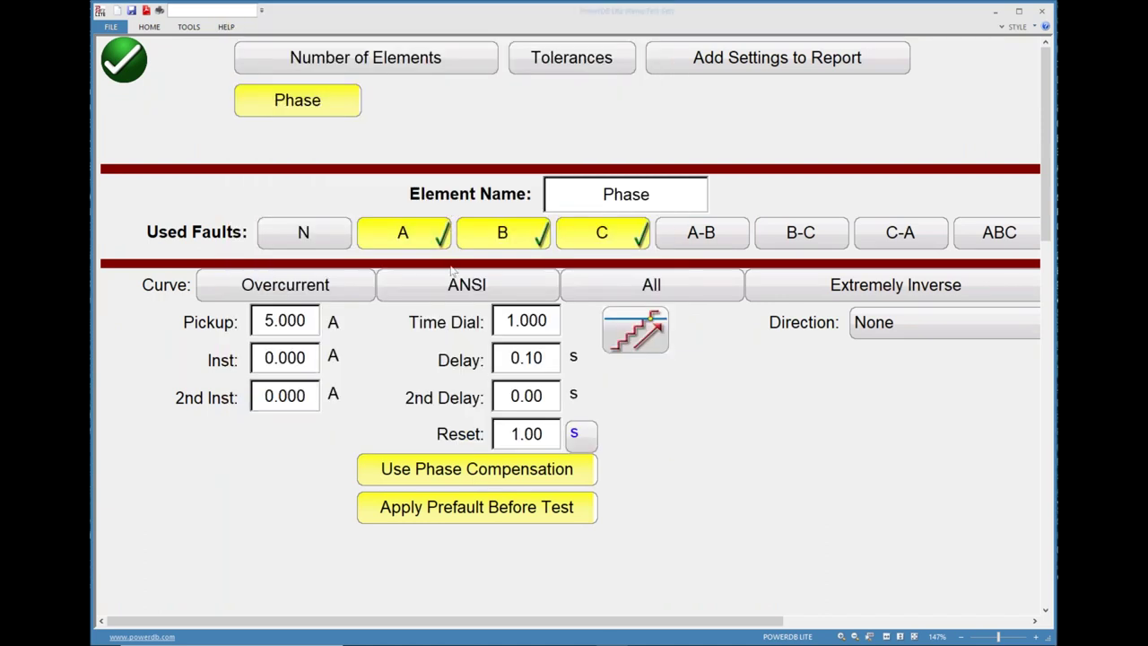
pyautogui.click(448, 474)
pyautogui.click(457, 510)
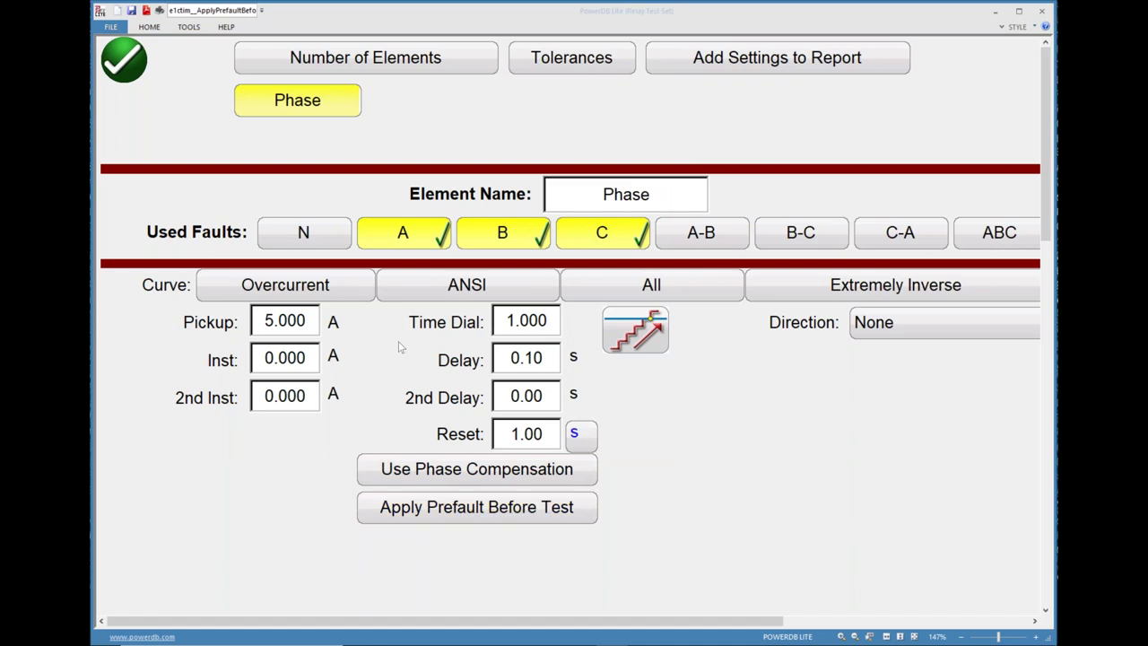
pyautogui.click(484, 239)
pyautogui.click(591, 237)
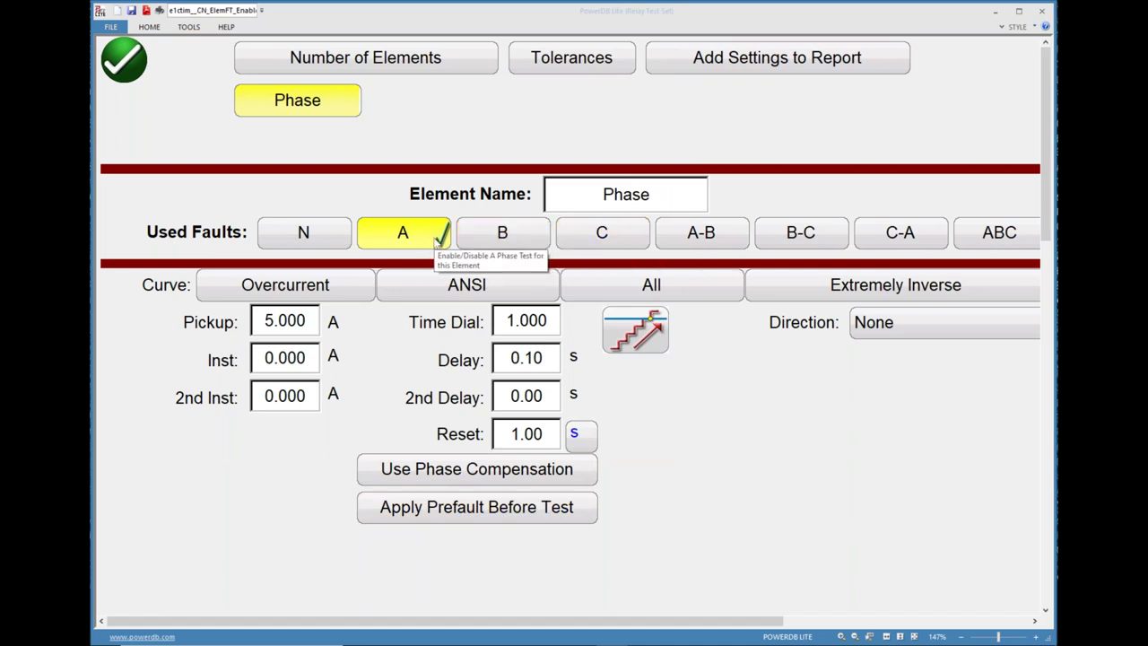
pyautogui.click(430, 235)
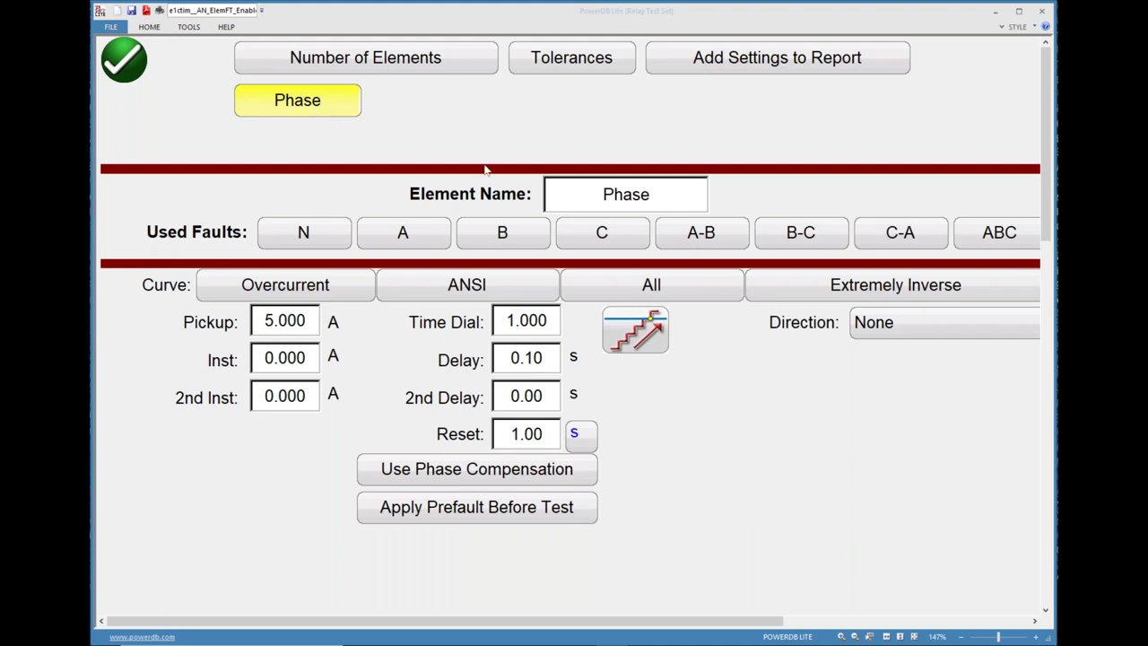
# - Replace the element name Phase with 51P1 on the on-screen keyboard and confirm it
pyautogui.click(660, 198)
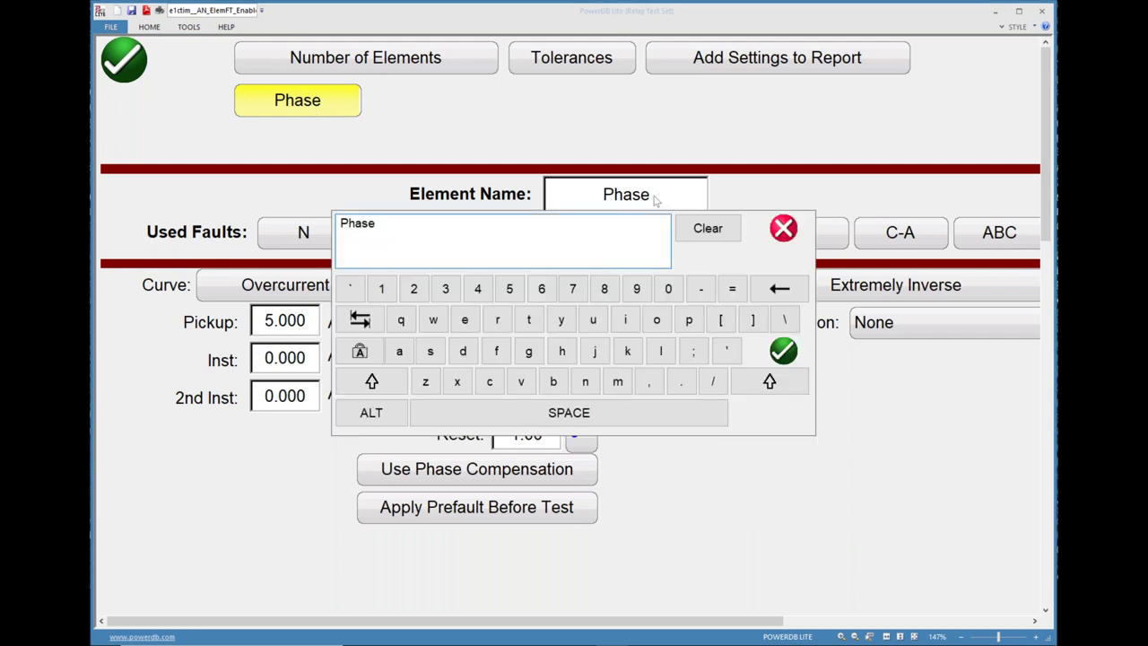
pyautogui.doubleClick(335, 223)
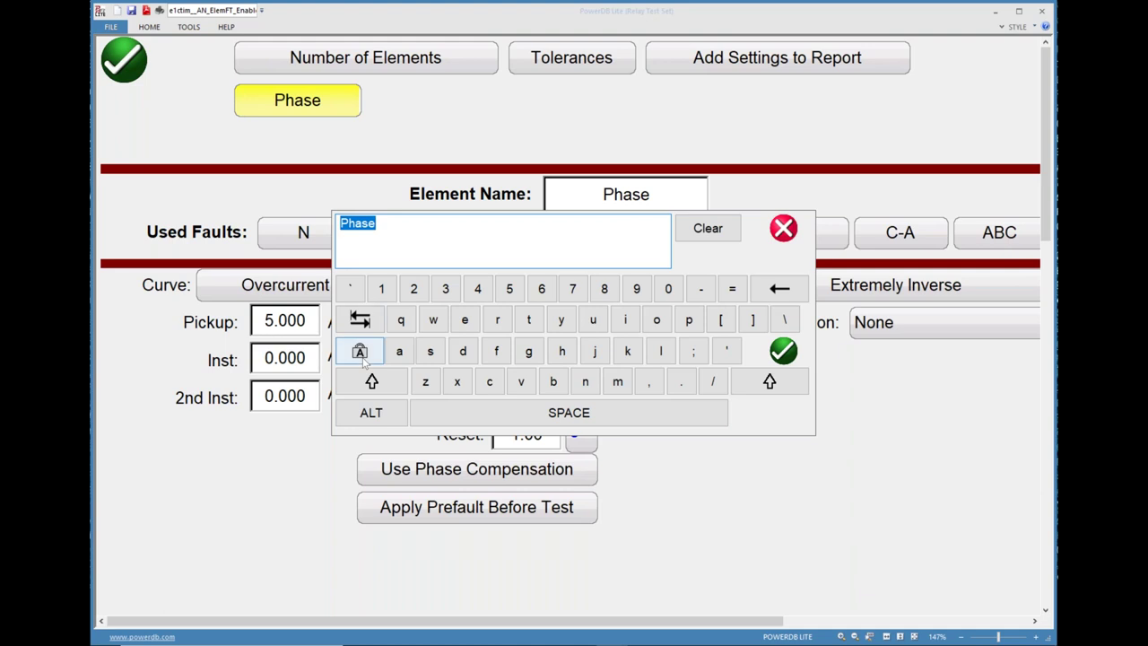
pyautogui.click(641, 498)
pyautogui.hotkey('alt', 'Tab')
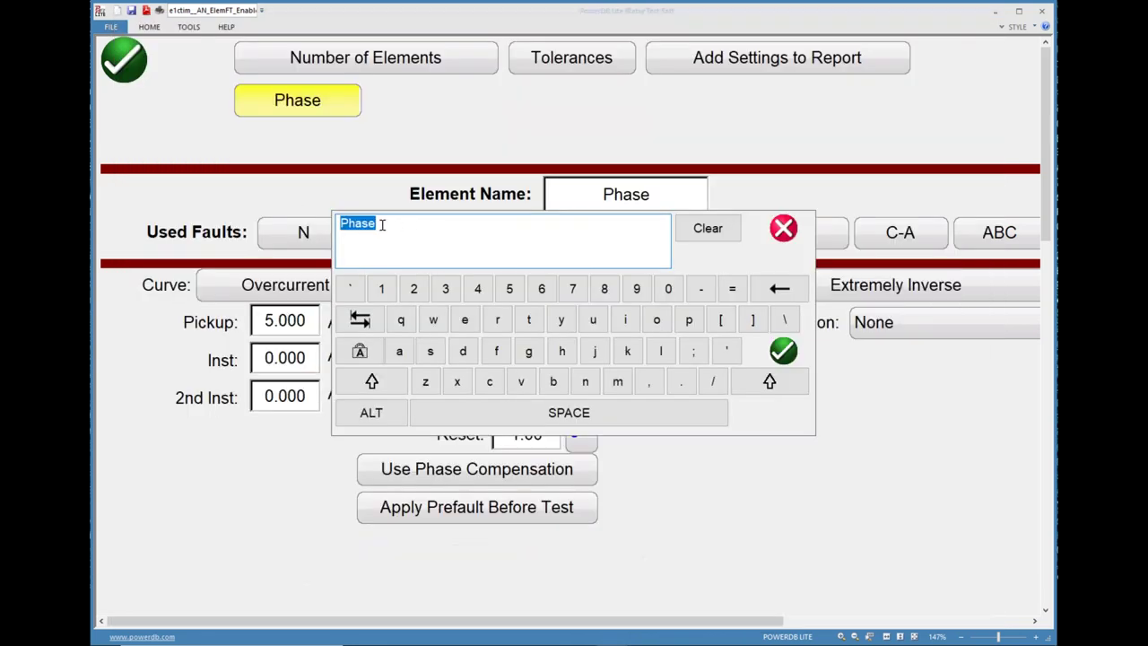
pyautogui.write('51p')
pyautogui.press('BackSpace')
pyautogui.write('P1')
pyautogui.click(784, 353)
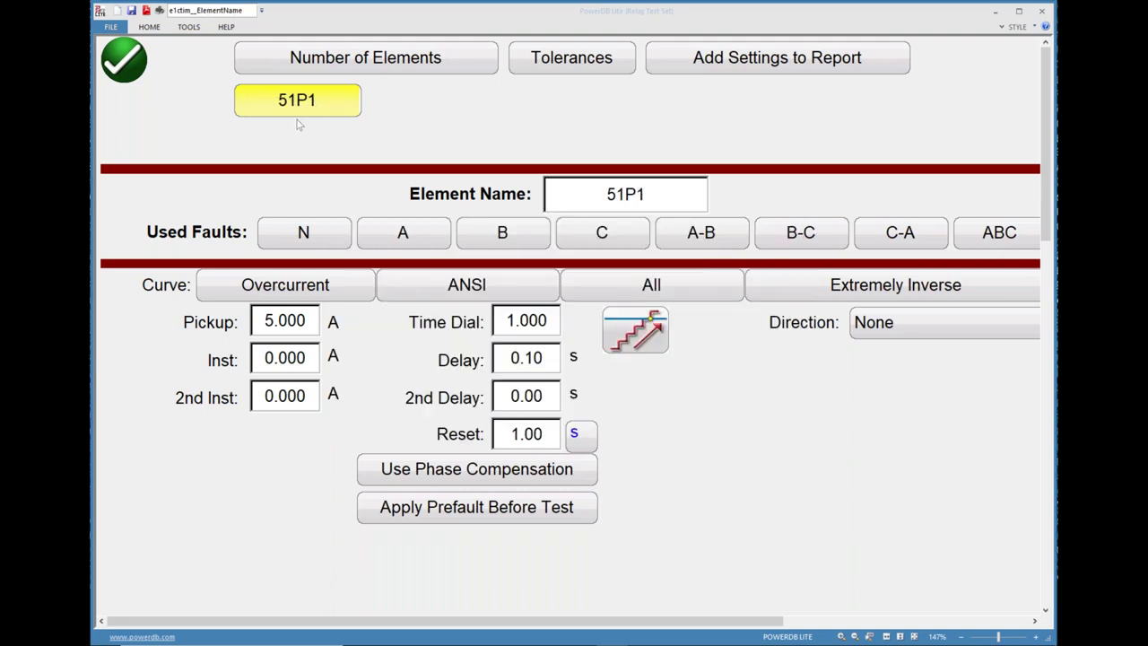
# - Include faults A, B and C in the 51P1 test
pyautogui.click(421, 236)
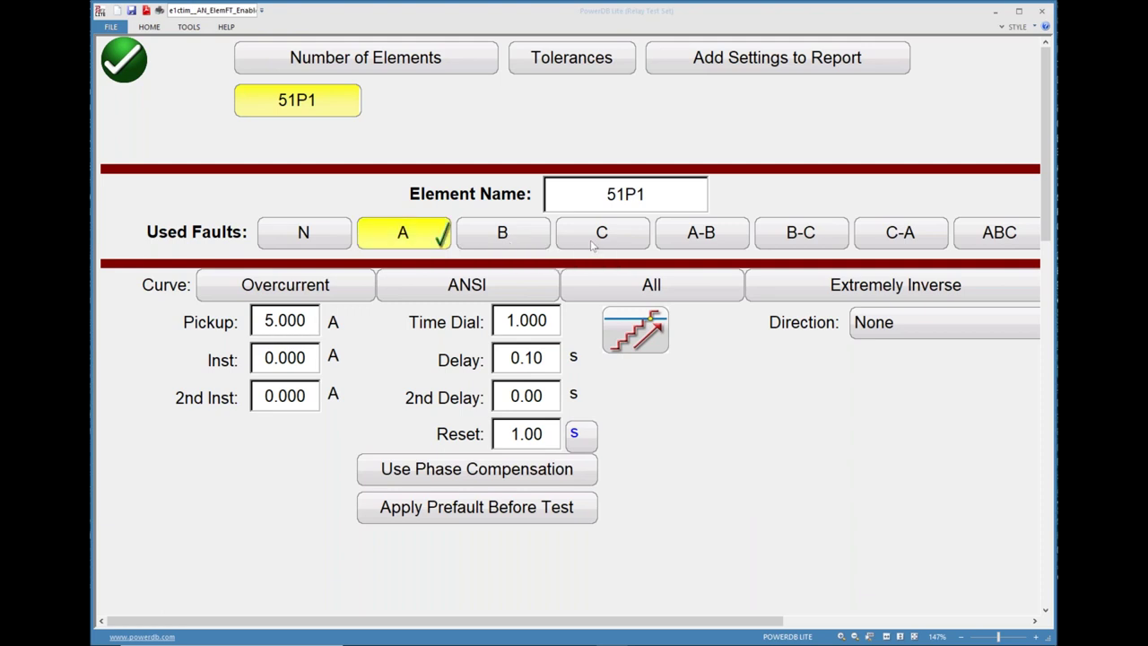
pyautogui.click(507, 236)
pyautogui.click(596, 238)
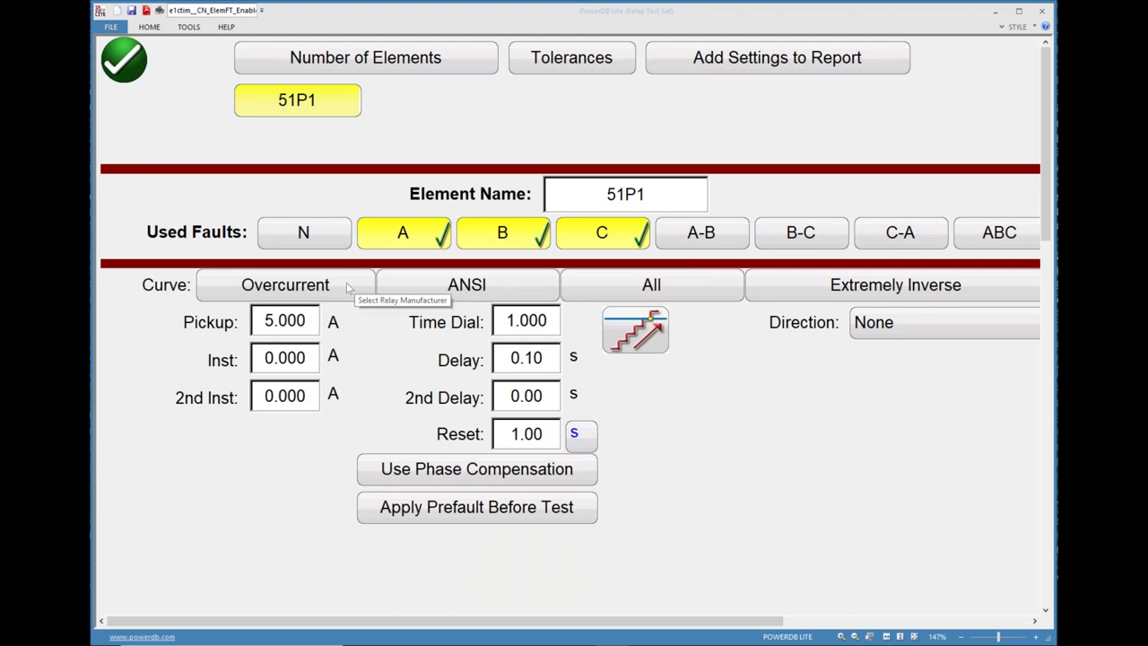
# - Choose SEL as the relay manufacturer, keep all models, and select the U3 US Very Inverse curve
pyautogui.click(429, 298)
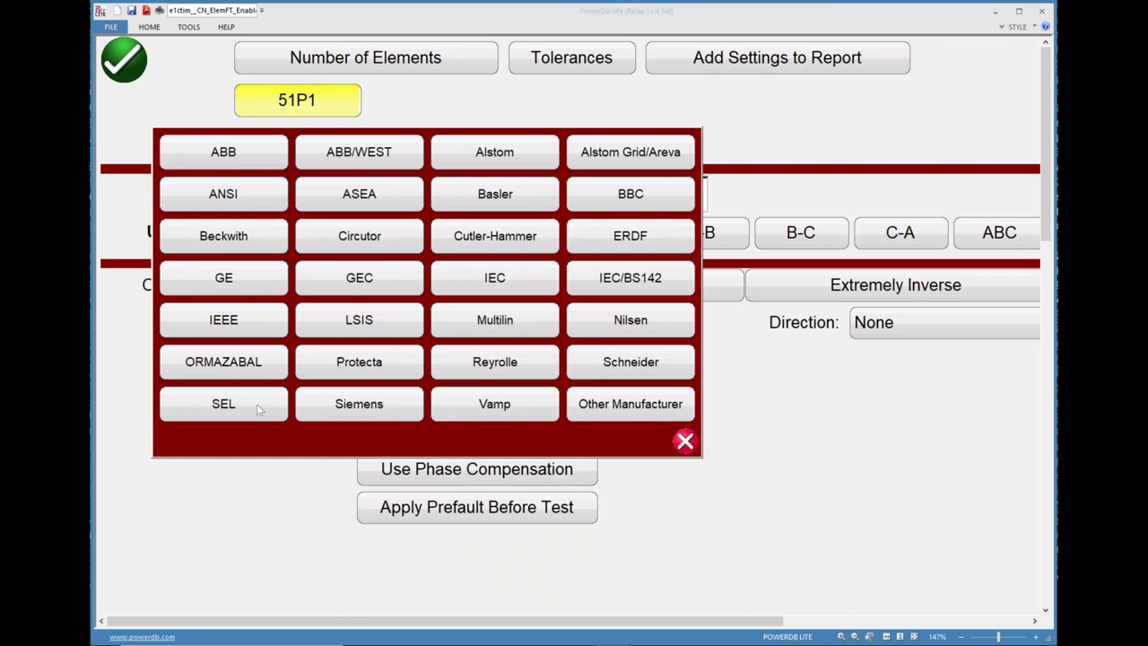
pyautogui.click(258, 404)
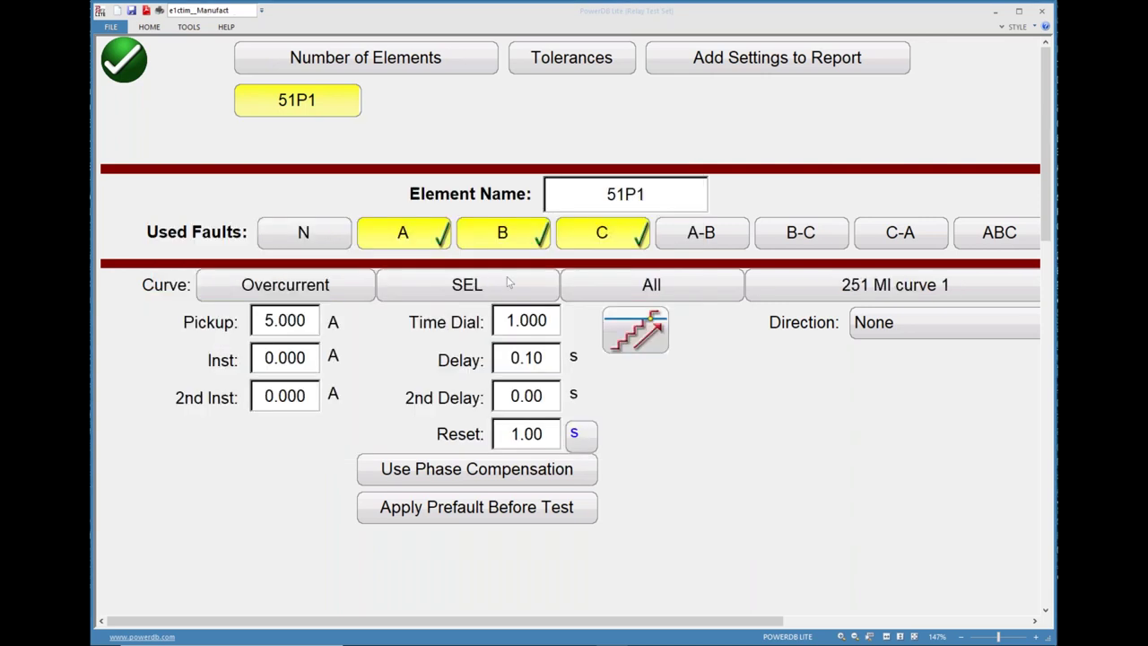
pyautogui.click(671, 296)
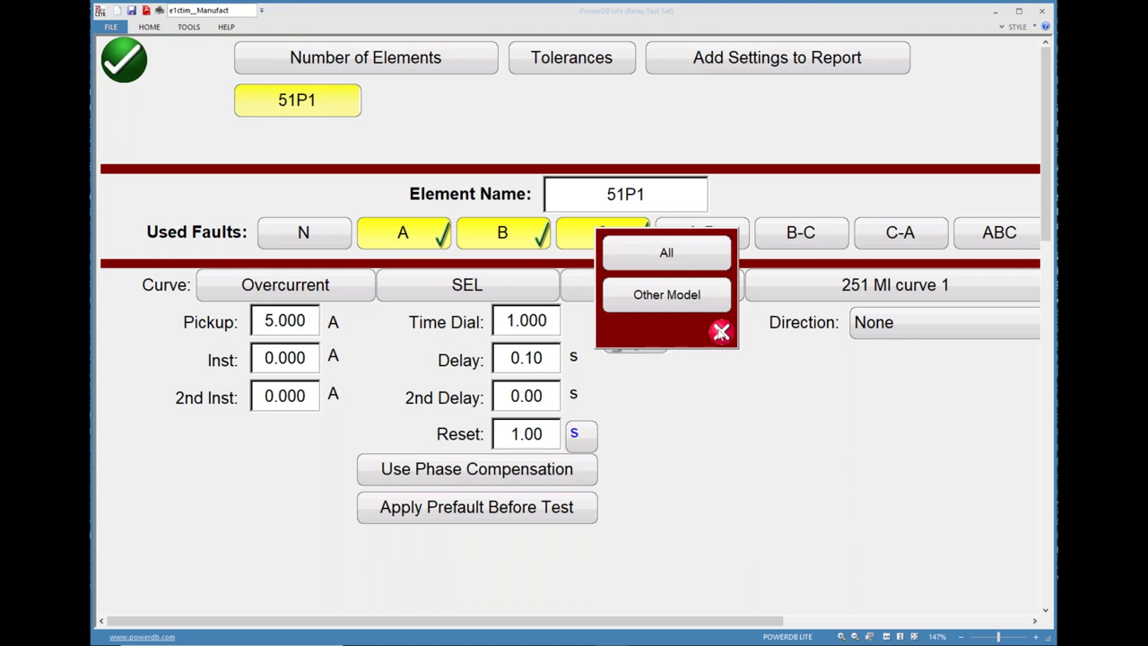
pyautogui.click(721, 332)
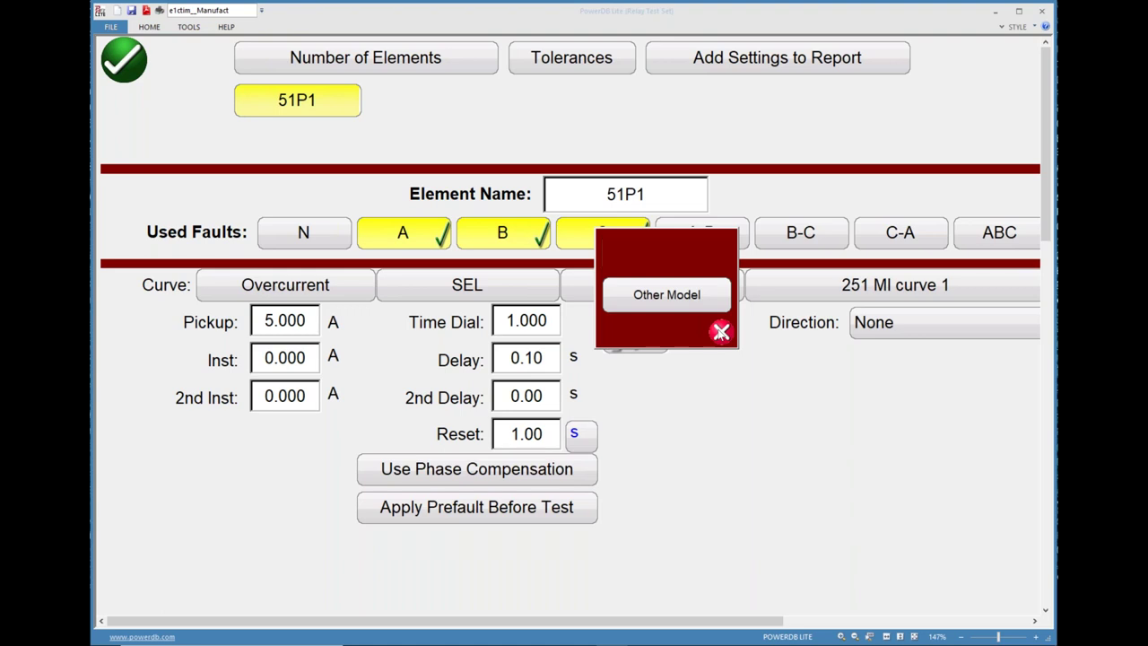
pyautogui.click(834, 287)
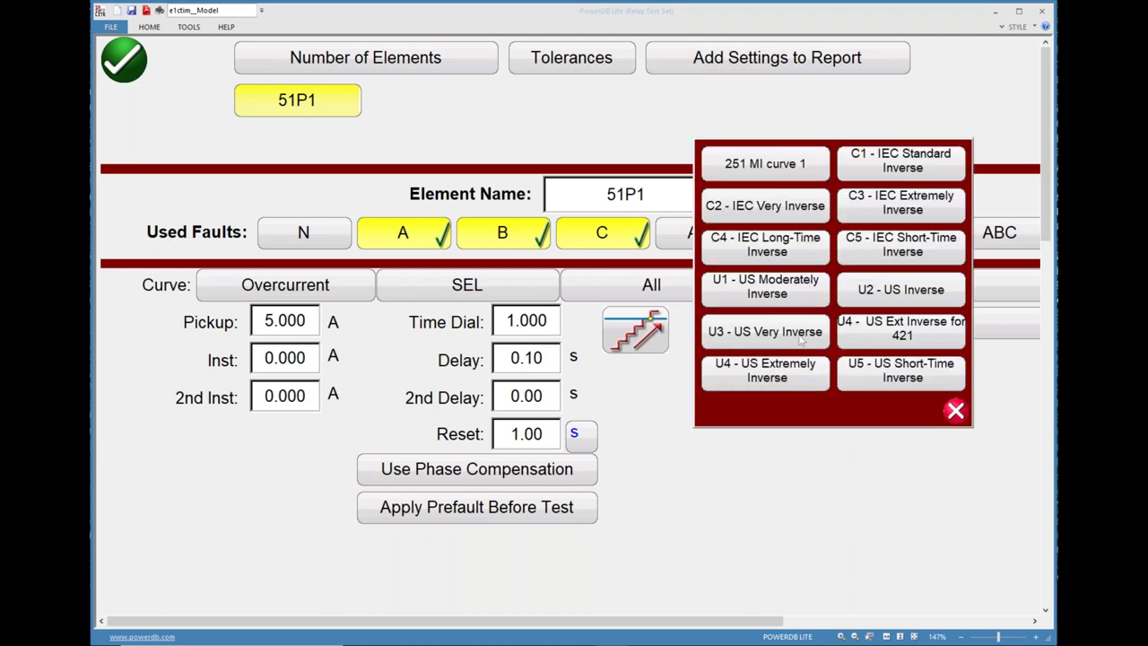
pyautogui.click(771, 335)
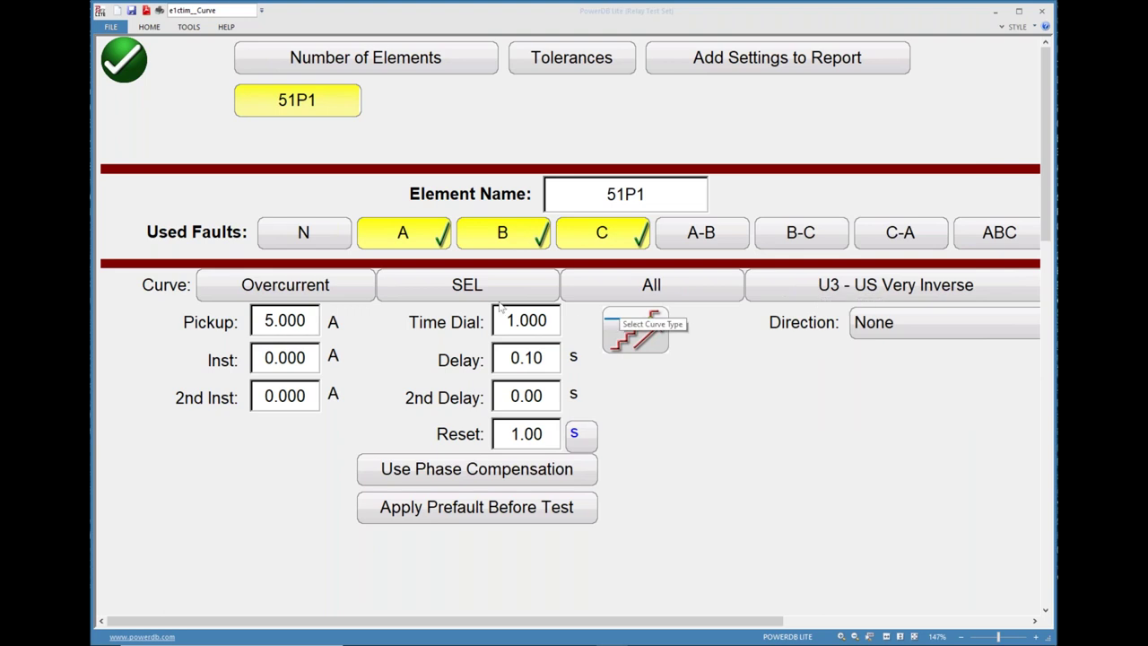
# - Set the 51P1 time dial to 3.000
pyautogui.click(552, 321)
pyautogui.write('3')
pyautogui.press('Return')
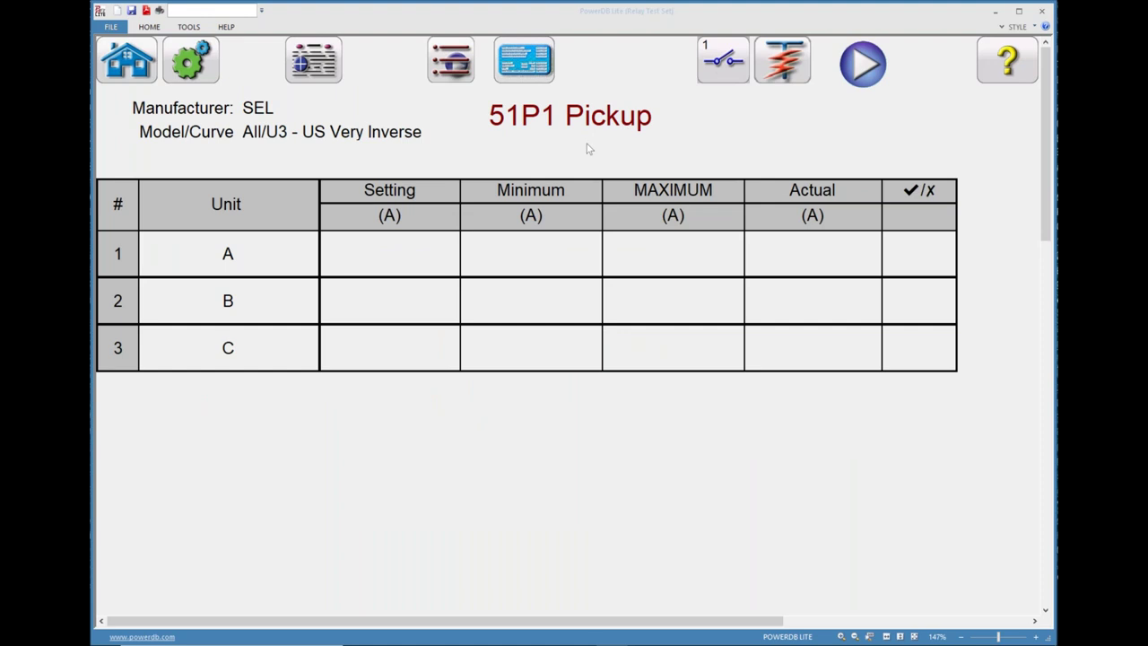
pyautogui.click(428, 69)
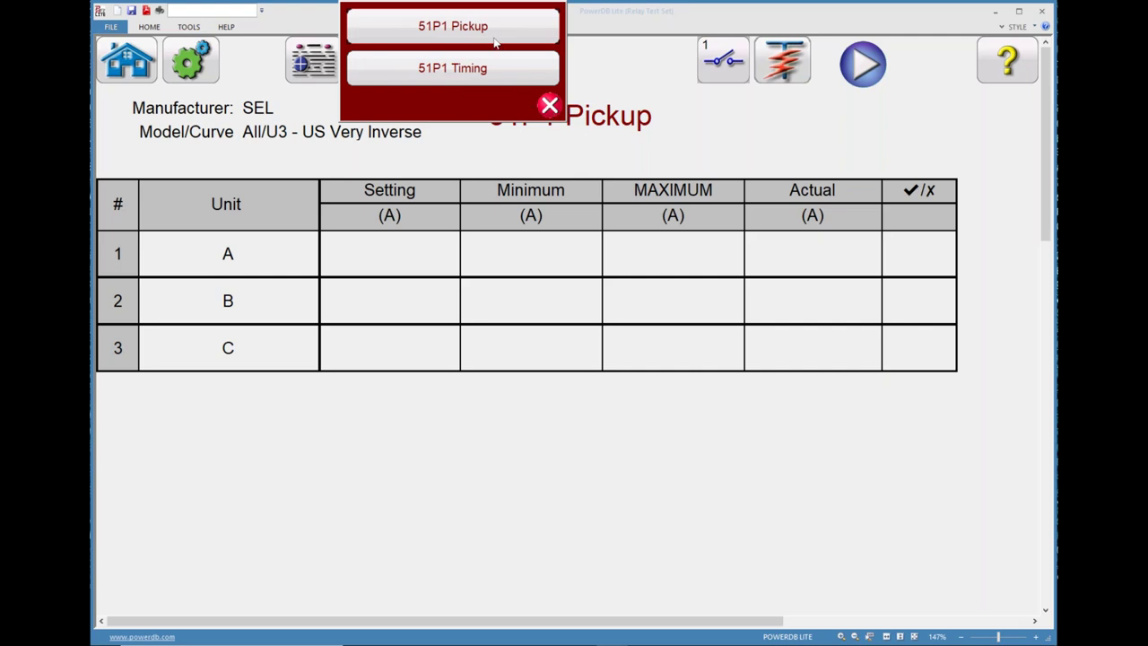
pyautogui.click(549, 106)
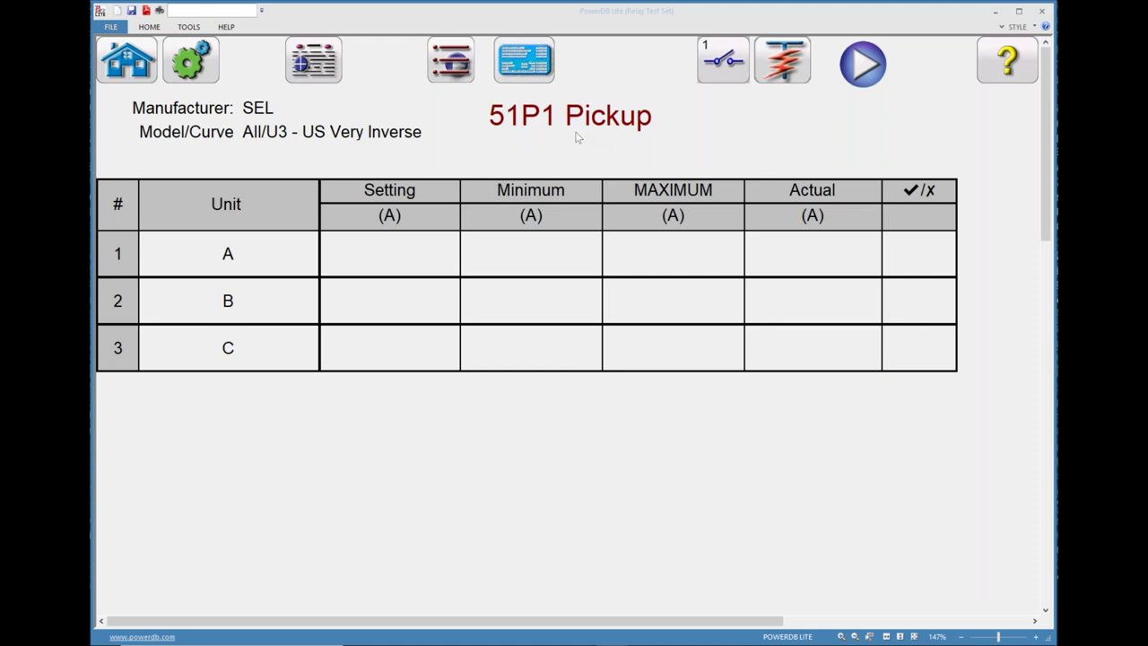
# - Set binary input 1 to a contact input with a reversed input action and apply it
pyautogui.click(728, 63)
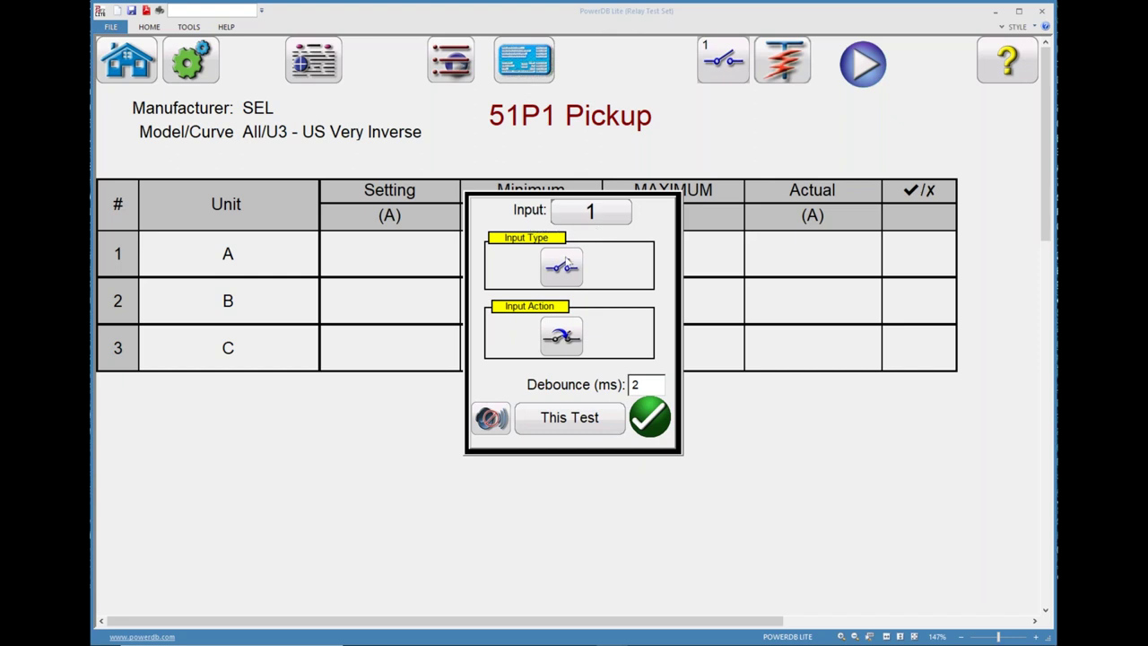
pyautogui.click(566, 282)
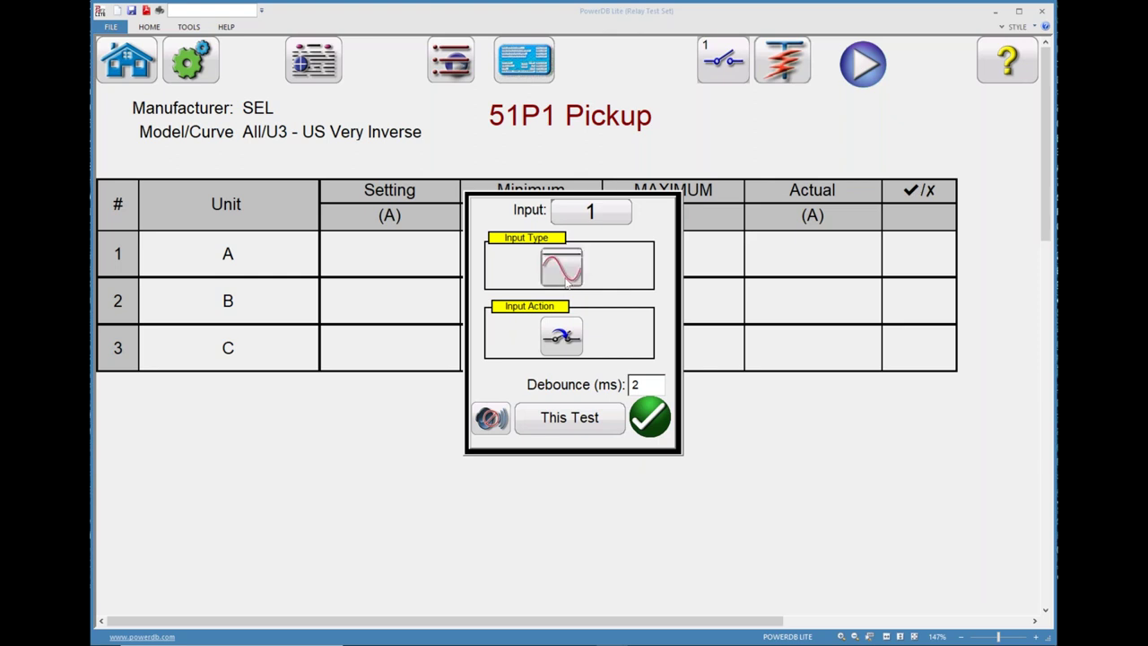
pyautogui.click(566, 281)
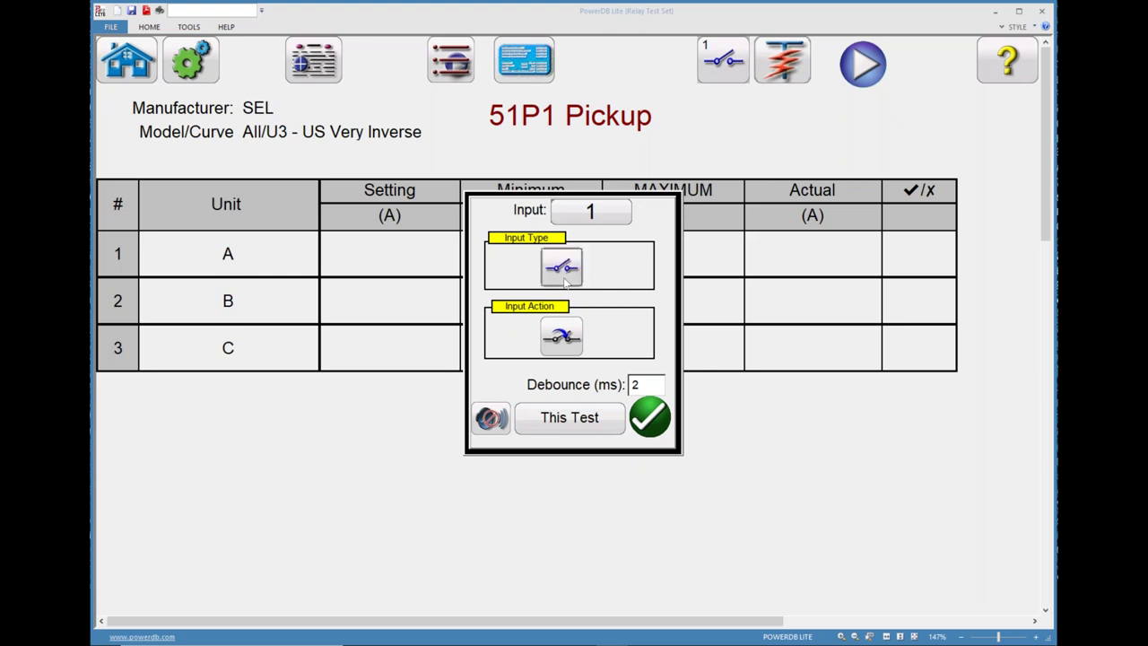
pyautogui.click(567, 337)
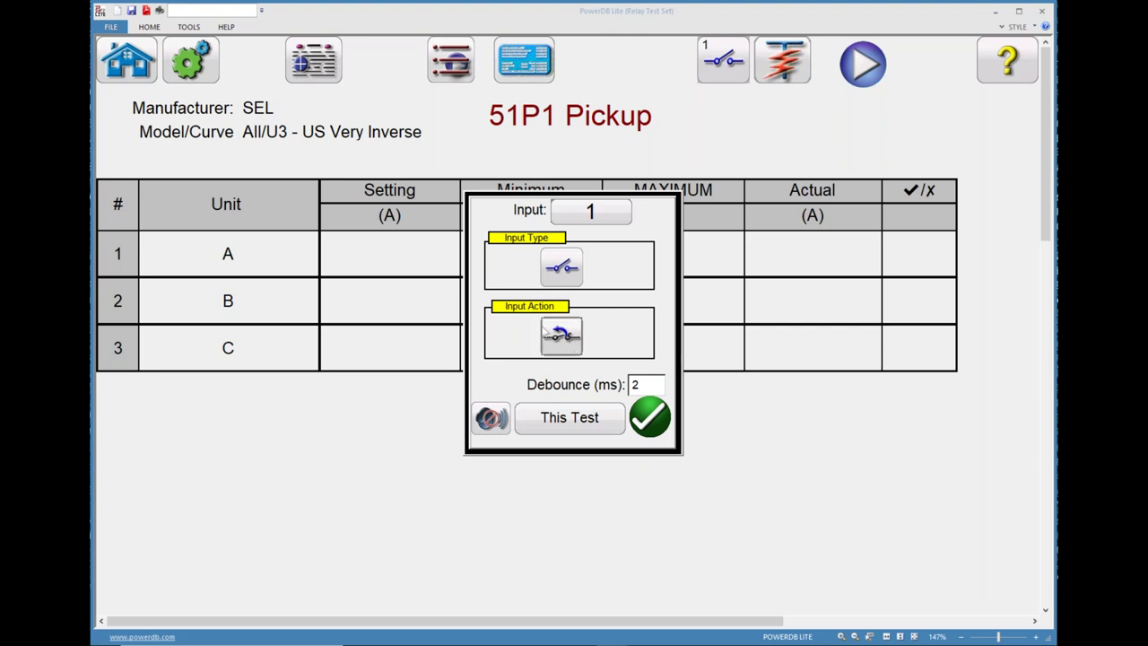
pyautogui.click(558, 339)
pyautogui.click(652, 419)
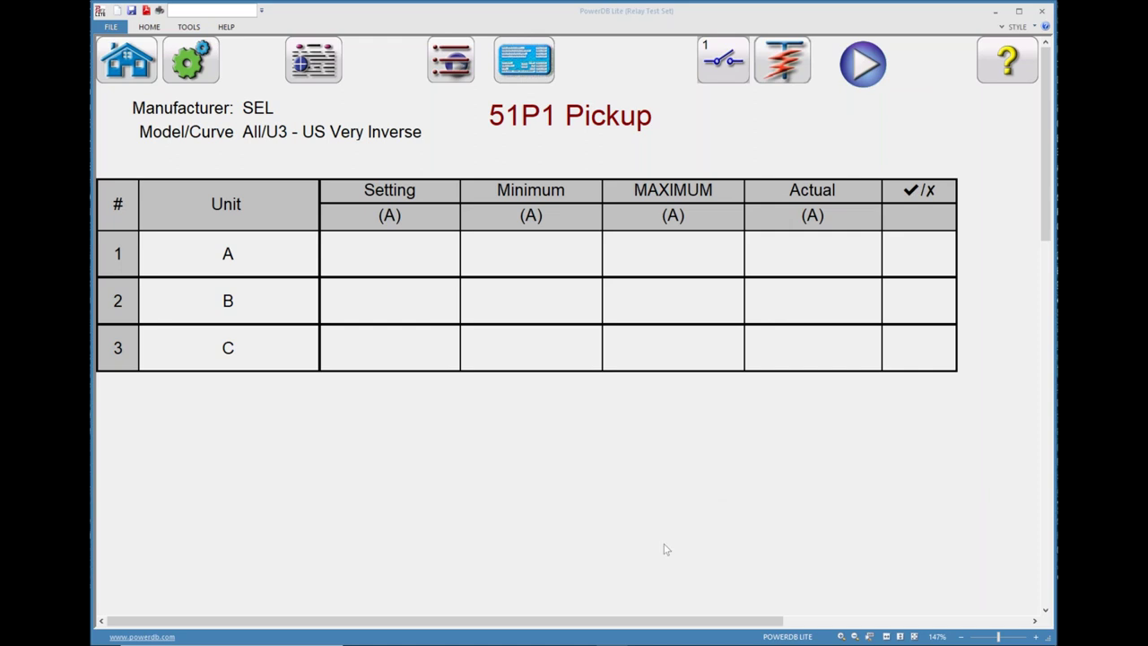
# - Move the QuickSet communications terminal aside and bring the Settings Editor forward
pyautogui.moveTo(610, 638)
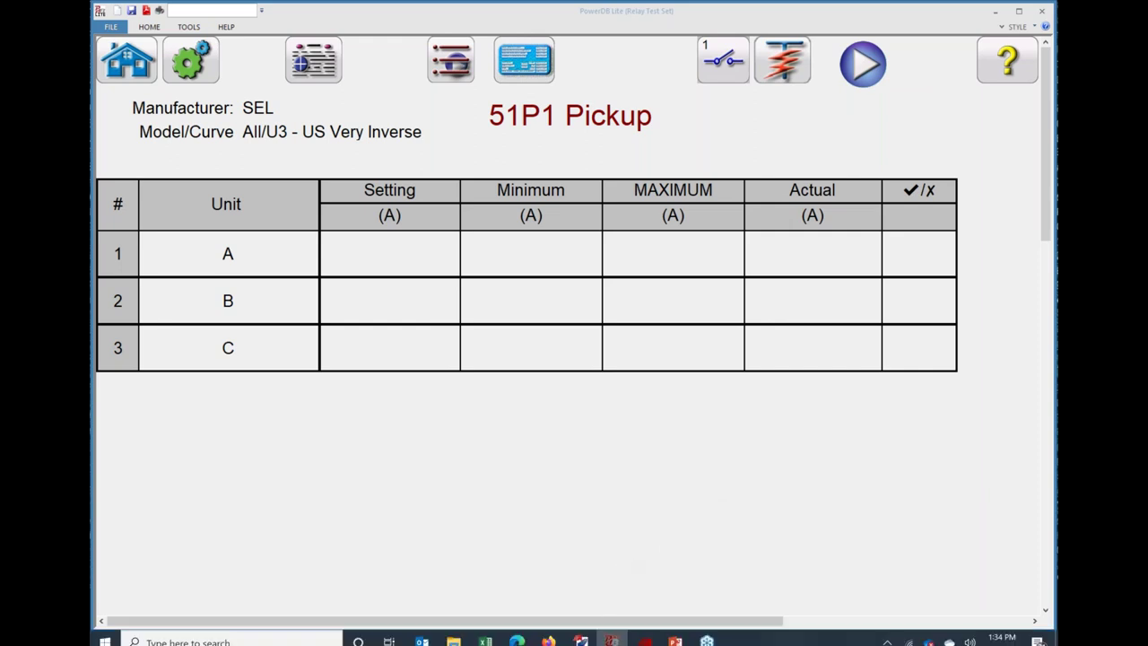
pyautogui.click(644, 633)
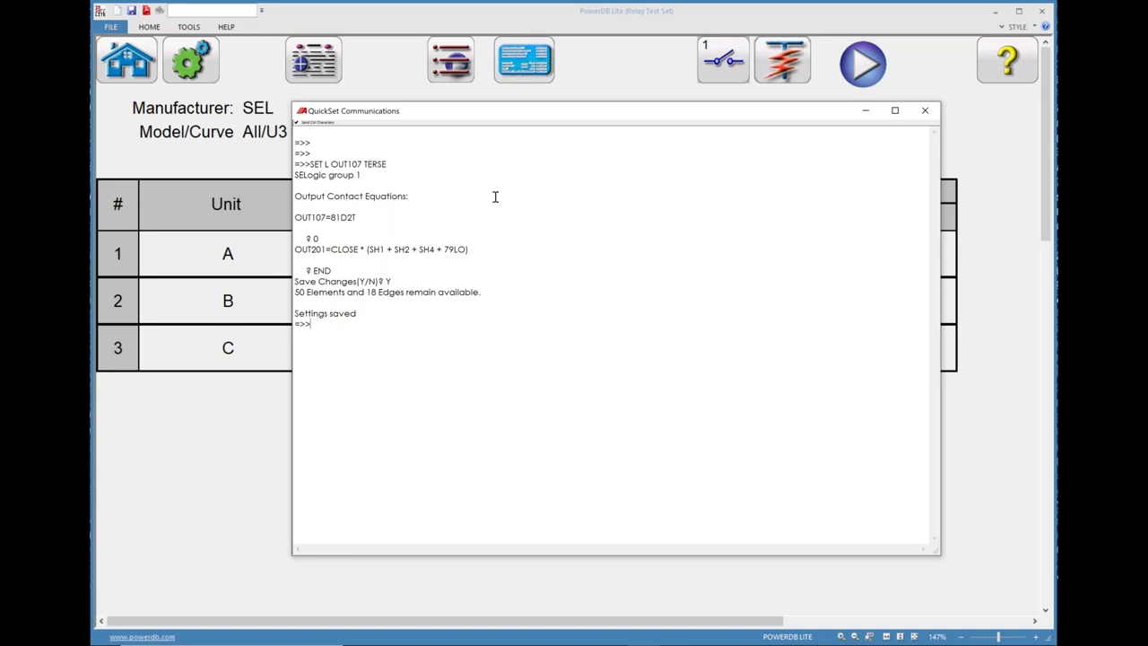
pyautogui.moveTo(579, 117); pyautogui.dragTo(583, 156)
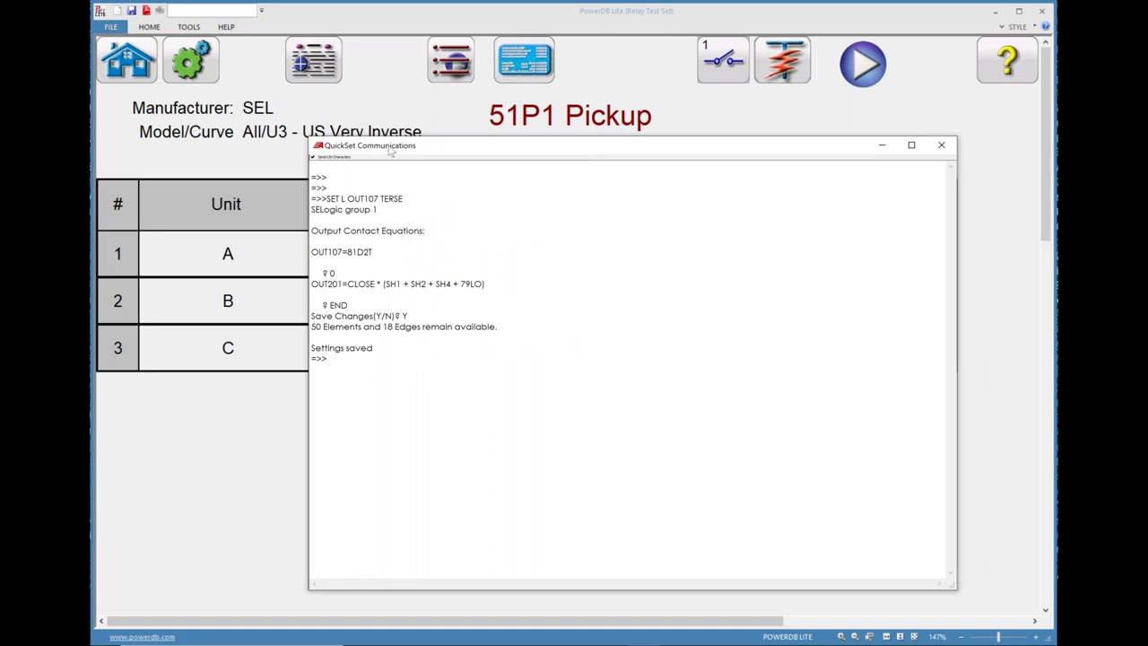
pyautogui.moveTo(592, 643)
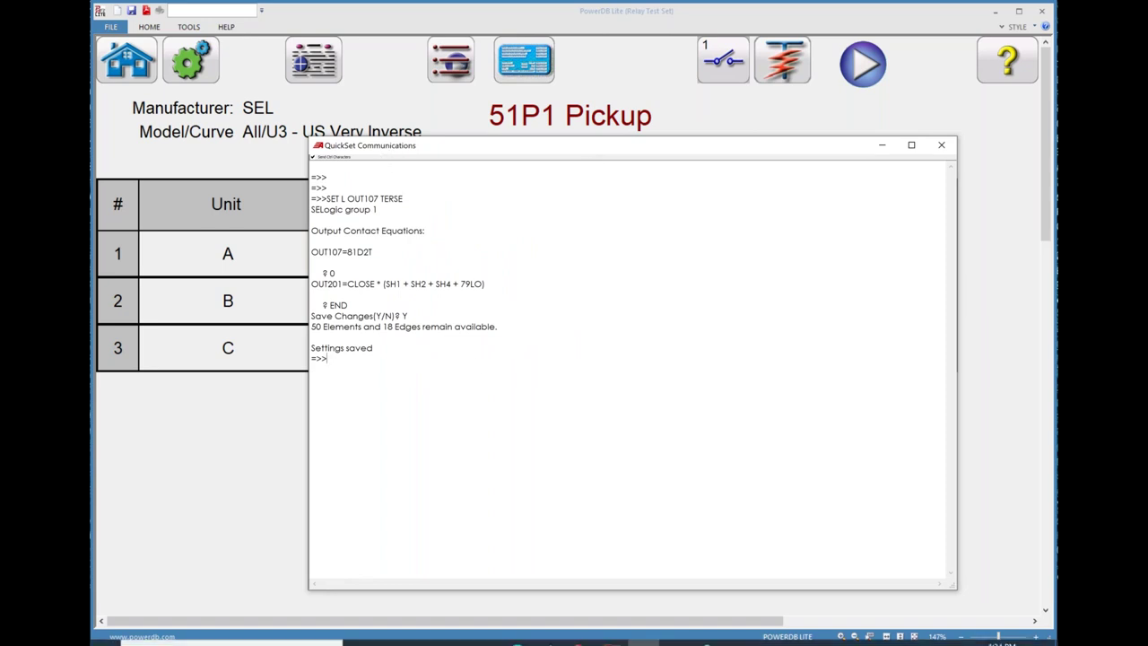
pyautogui.click(591, 635)
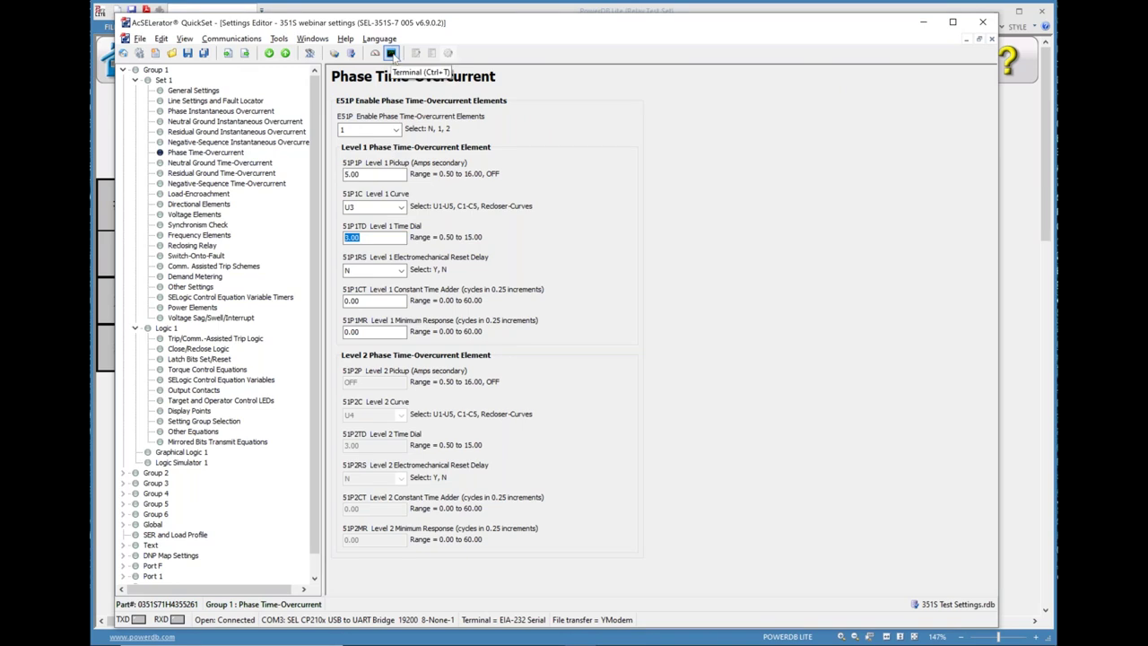
# - Send 'SET L OUT107 TERSE' from the QuickSet terminal, then return to PowerDB Lite
pyautogui.click(391, 53)
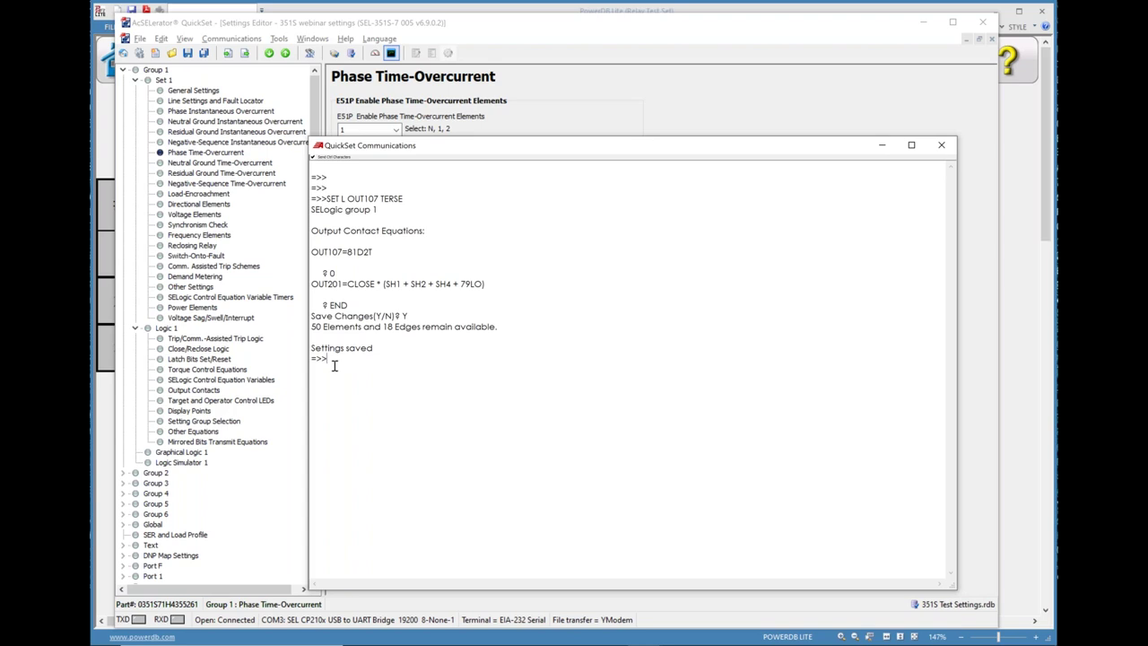
pyautogui.write('SET L OU')
pyautogui.write('T107 TERSE')
pyautogui.moveTo(381, 358); pyautogui.dragTo(404, 359)
pyautogui.click(400, 377)
pyautogui.moveTo(409, 359); pyautogui.dragTo(326, 359)
pyautogui.click(417, 359)
pyautogui.press('Return')
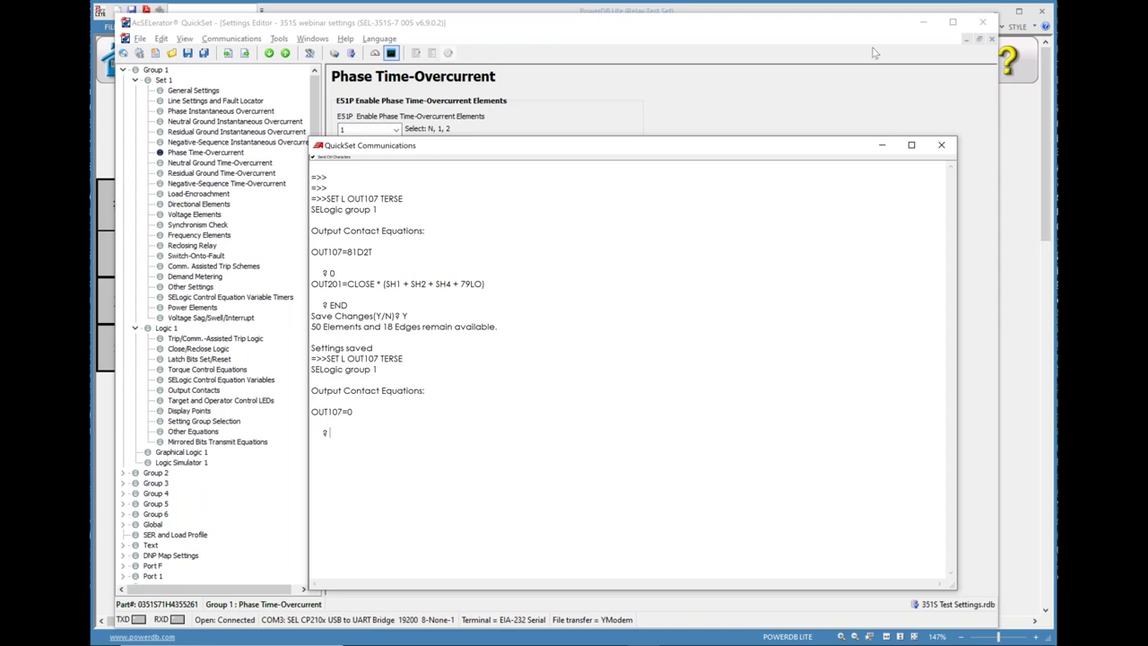
pyautogui.click(854, 12)
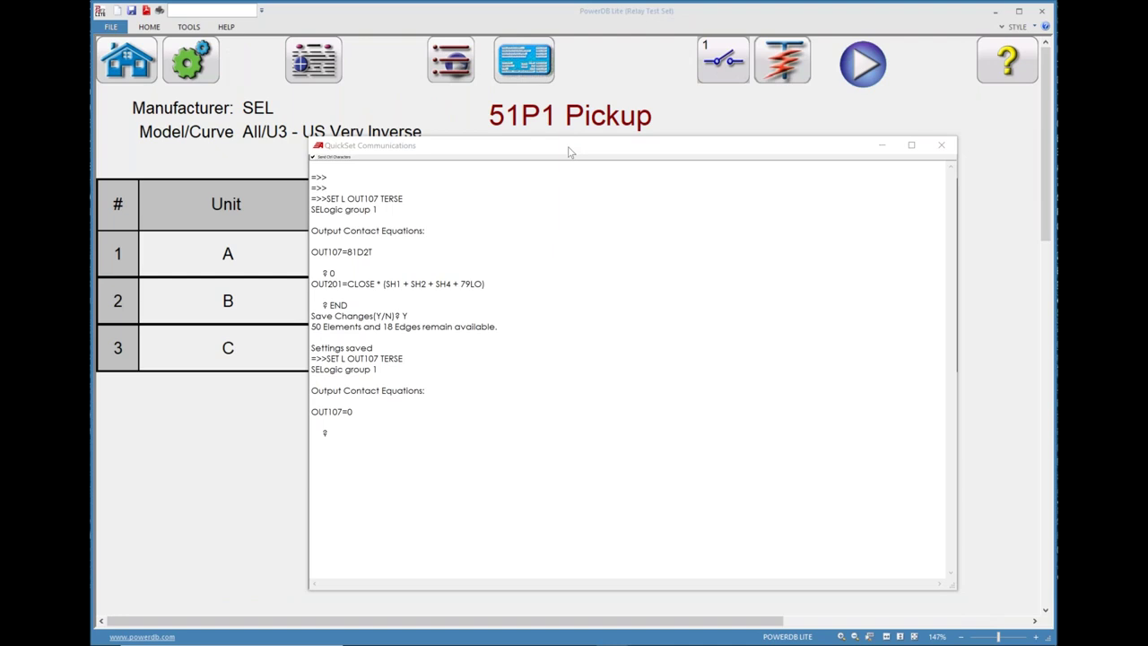
# - Reposition the terminal and show PowerDB's full 51P1 relay settings page
pyautogui.moveTo(568, 153); pyautogui.dragTo(522, 178)
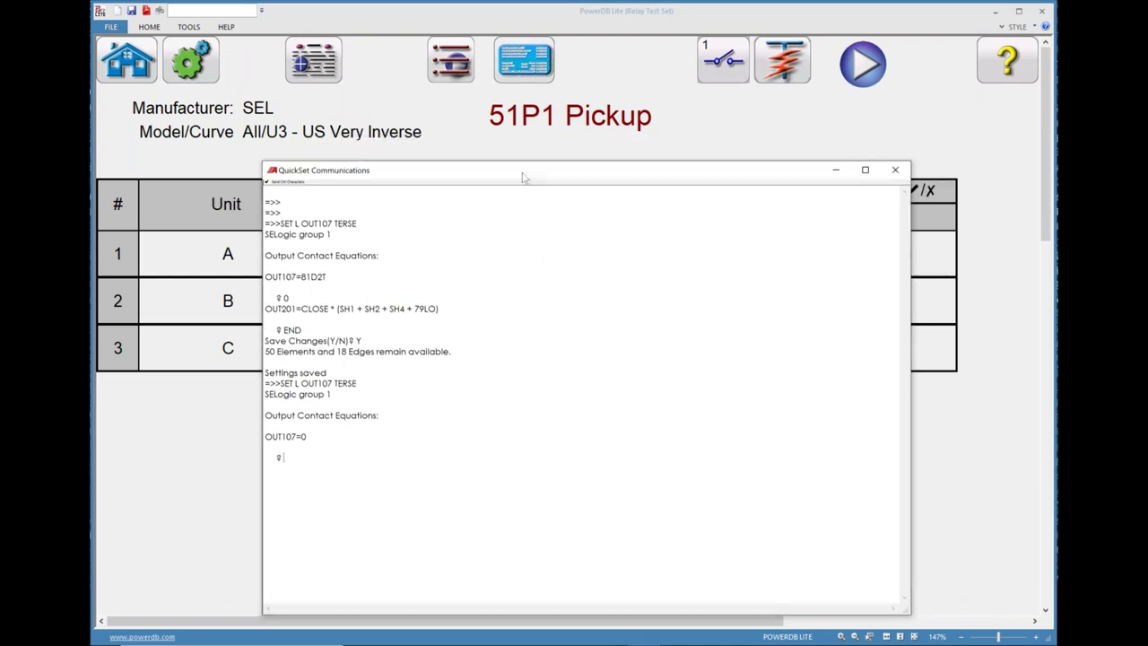
pyautogui.click(516, 70)
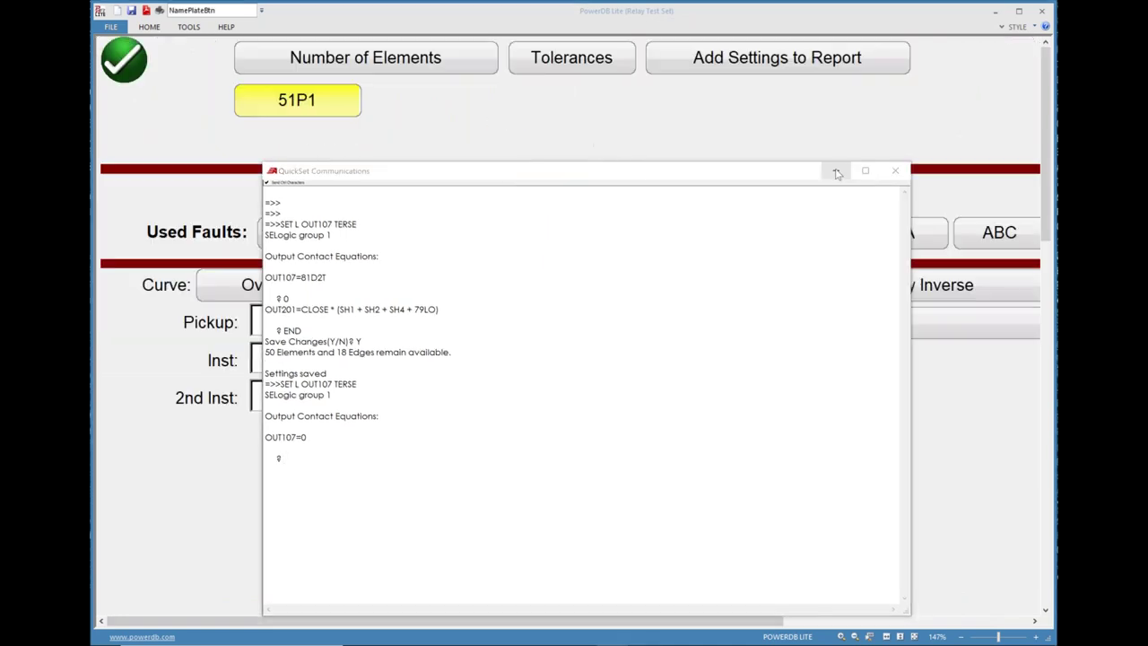
pyautogui.click(636, 151)
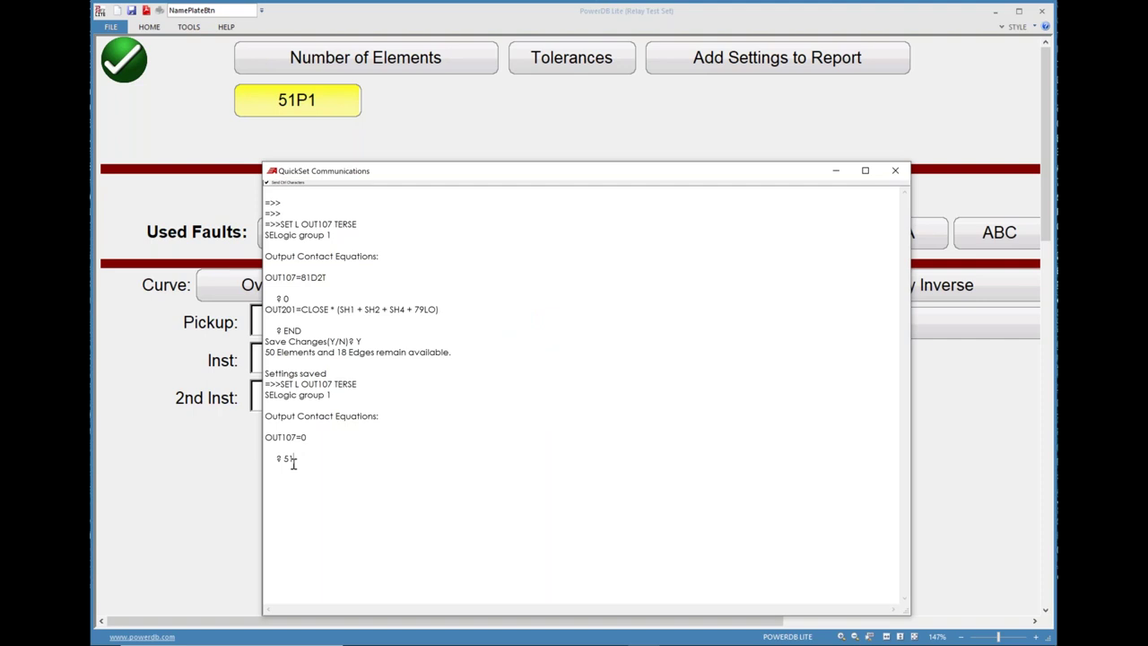
# - Enter 51P1 as the new OUT107 equation
pyautogui.write('1P1')
pyautogui.press('Return')
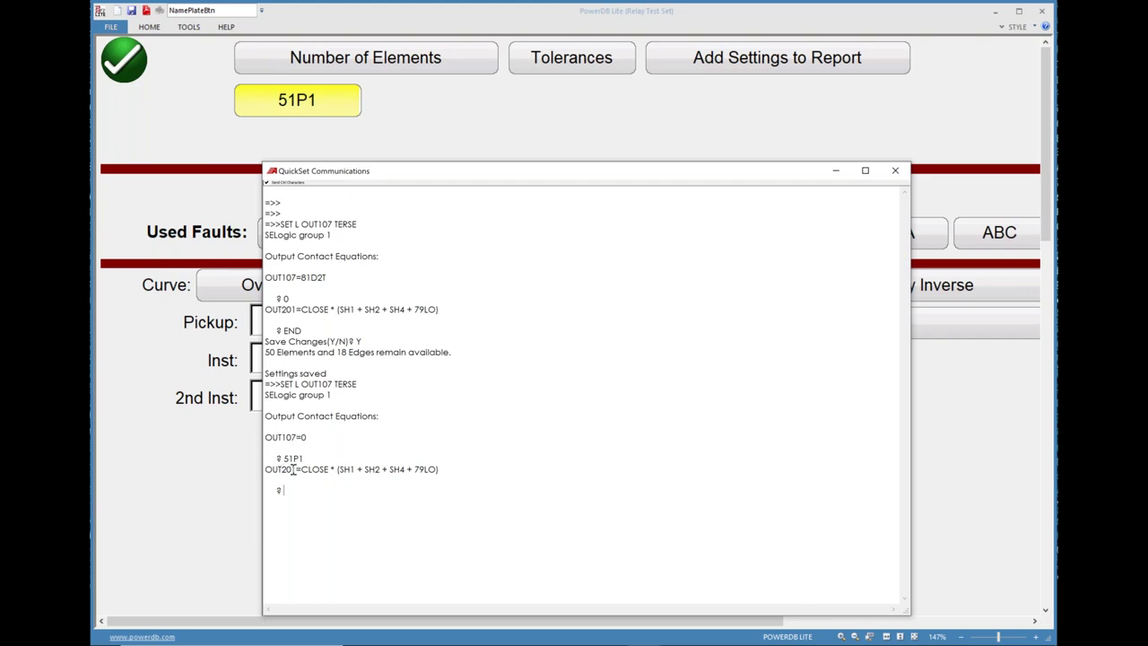
pyautogui.moveTo(305, 458); pyautogui.dragTo(268, 466)
pyautogui.tripleClick(287, 473)
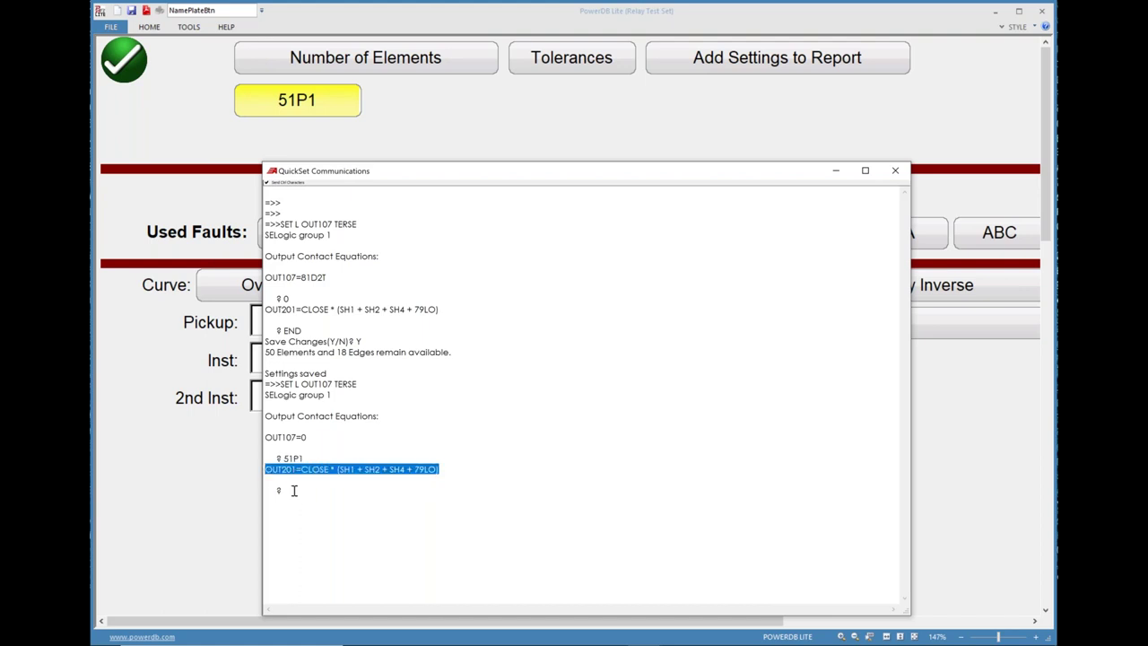
pyautogui.click(294, 490)
# - Finish editing with END and confirm saving the relay settings with Y
pyautogui.write('END')
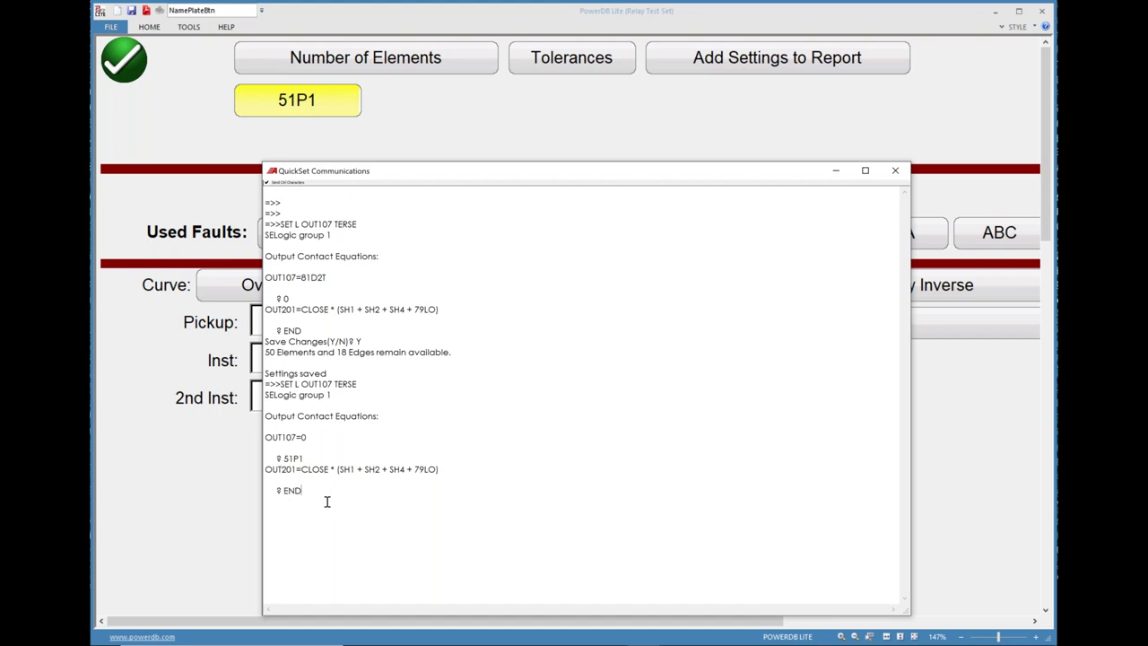
pyautogui.press('Return')
pyautogui.write('Y')
pyautogui.press('Return')
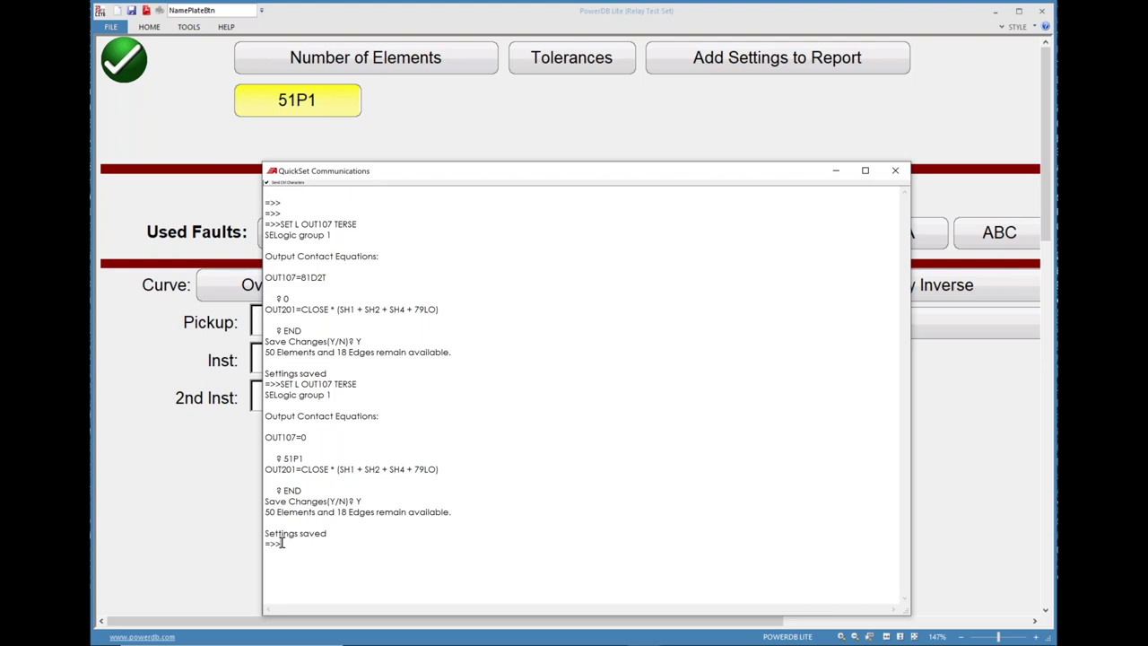
# - Minimize the terminal and run the 51P1 pickup test on all phases
pyautogui.click(835, 171)
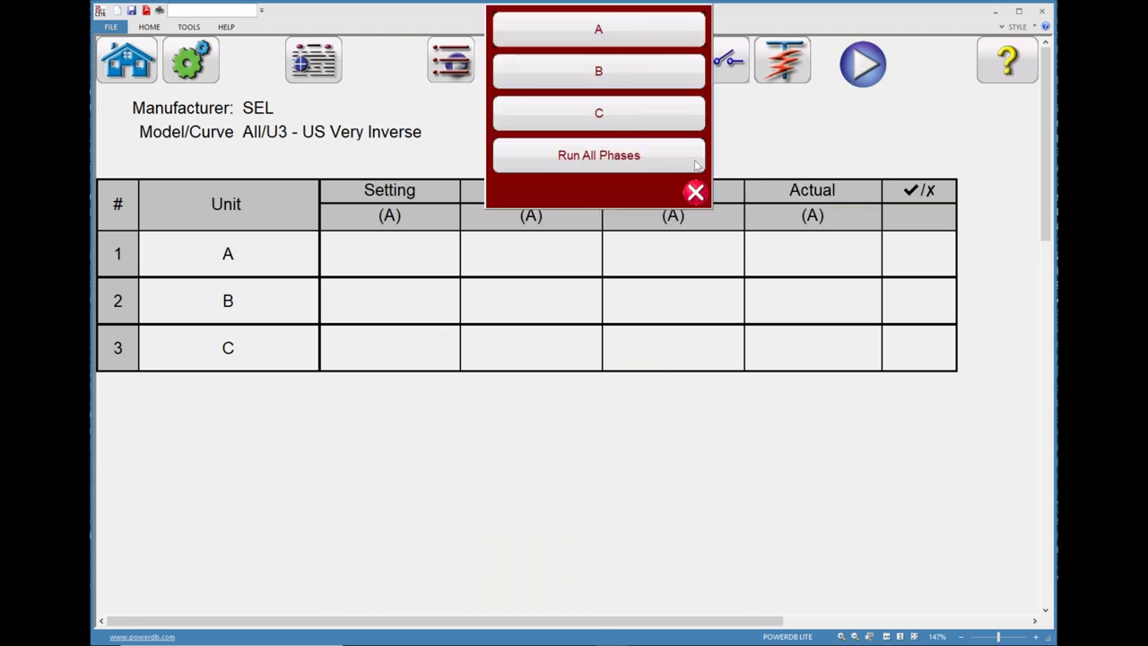
pyautogui.click(690, 160)
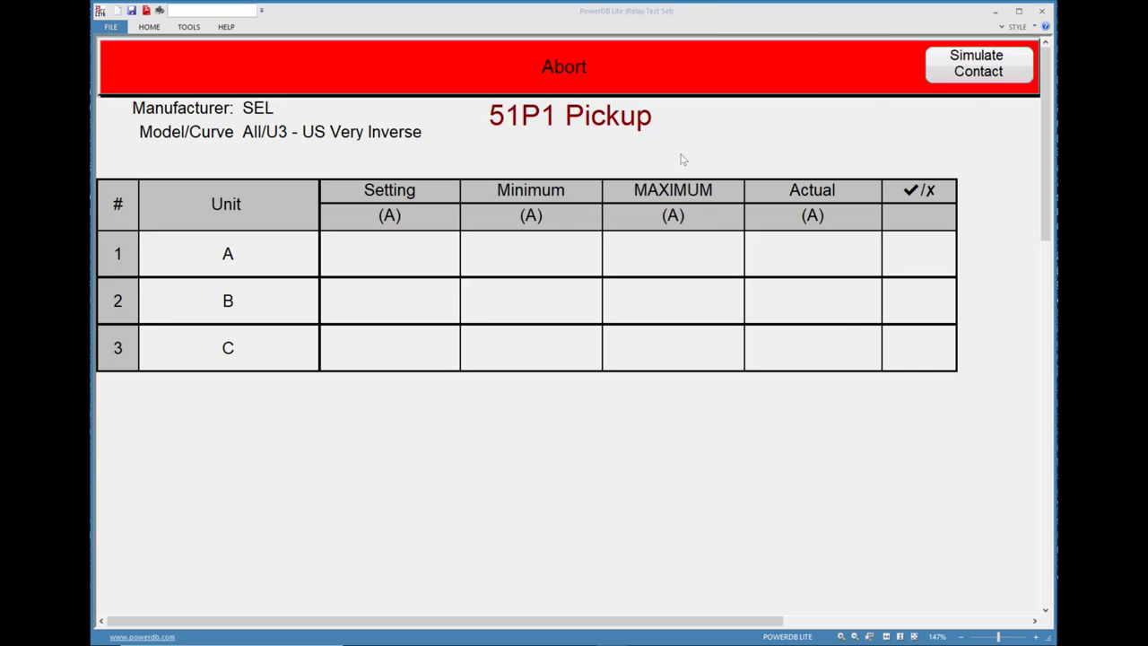
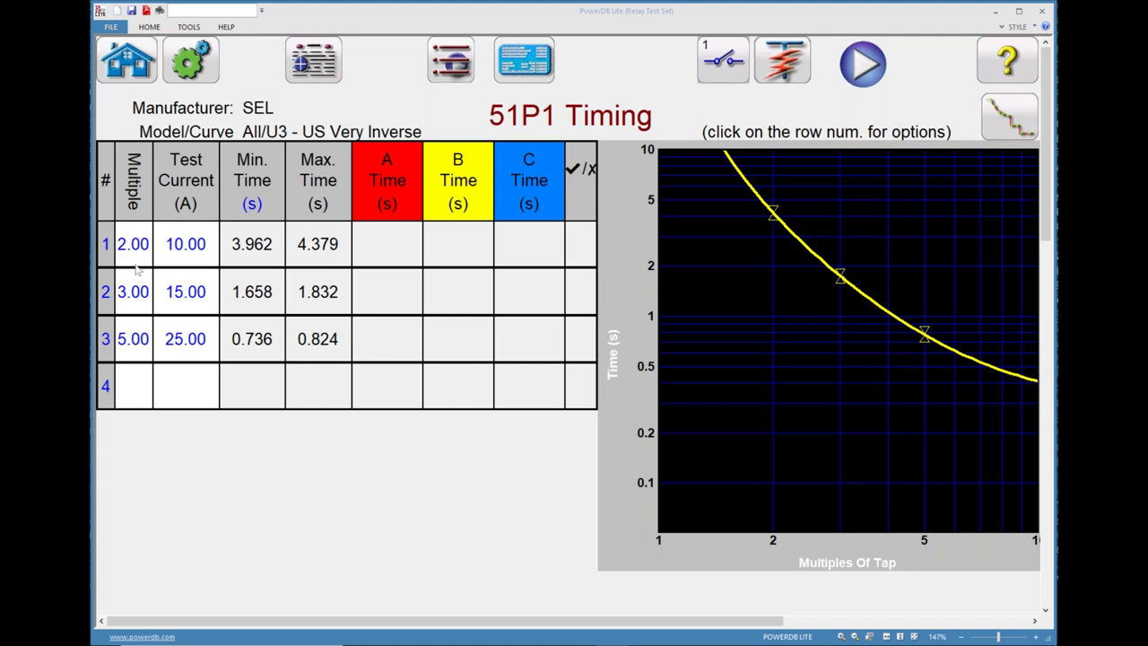
# - Change the test multiples in rows 2 and 3 of the timing table to 4 and 6
pyautogui.click(140, 288)
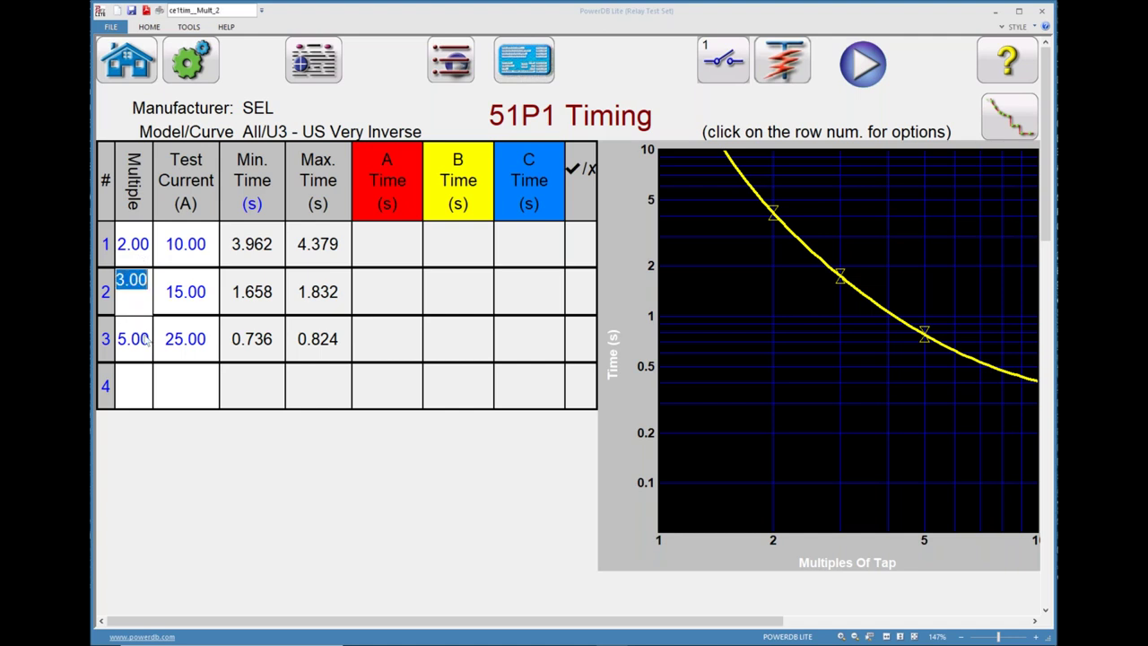
pyautogui.write('4')
pyautogui.press('Return')
pyautogui.write('6')
pyautogui.click(170, 402)
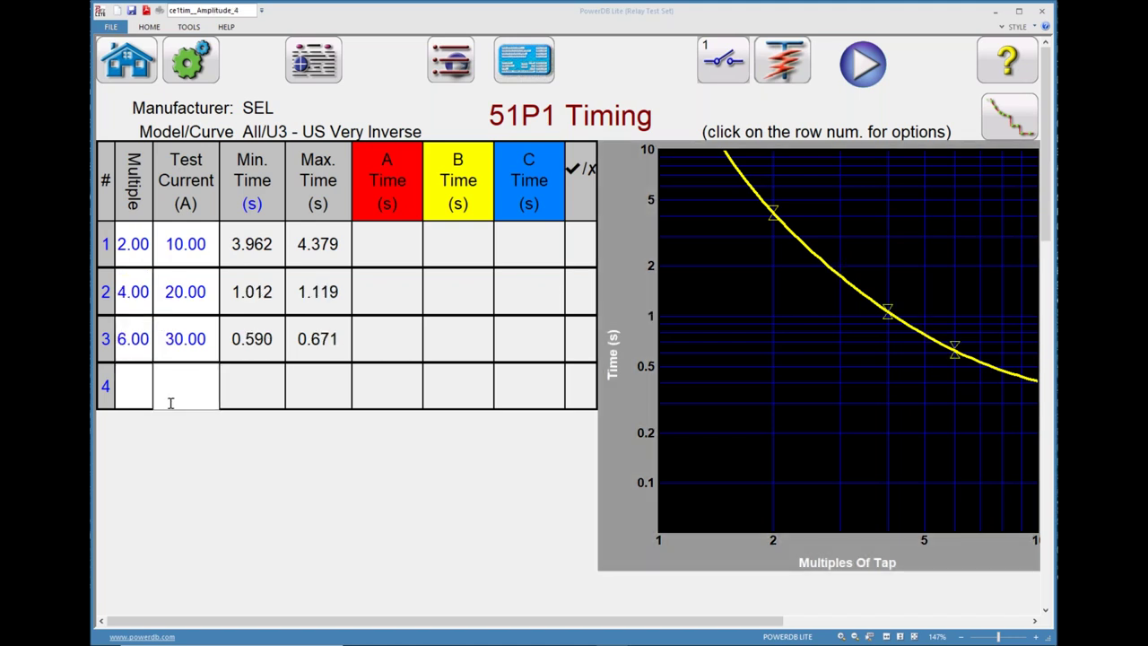
# - Set row 1's test current to 15 A, then correct it to 14 A
pyautogui.click(183, 251)
pyautogui.write('15')
pyautogui.press('Return')
pyautogui.click(181, 260)
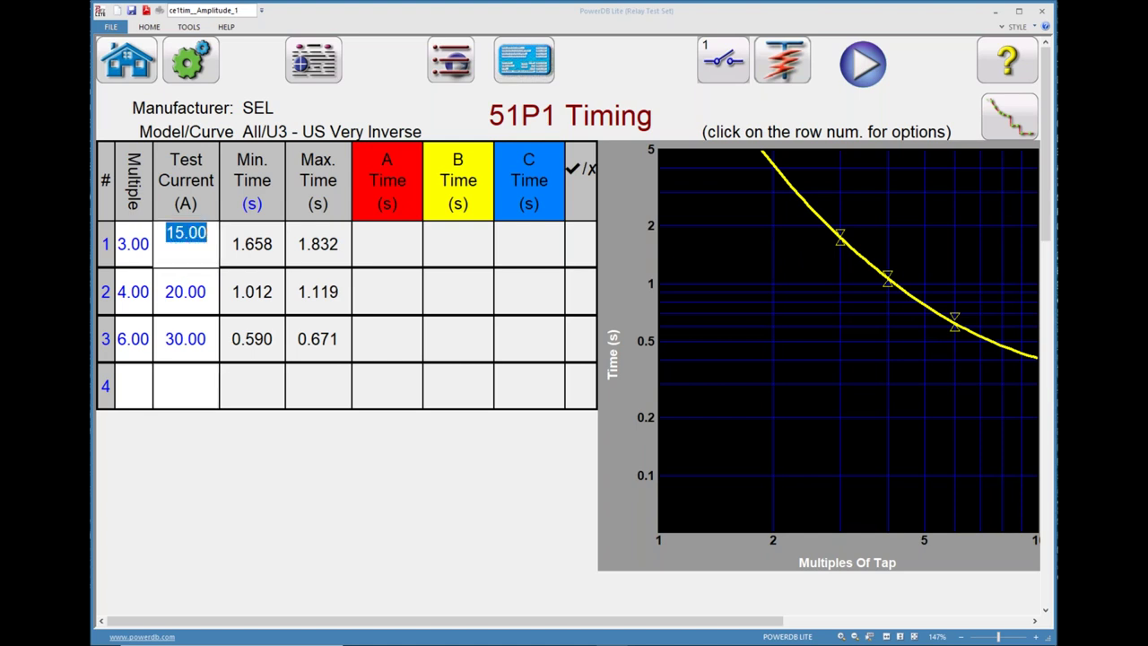
pyautogui.write('14')
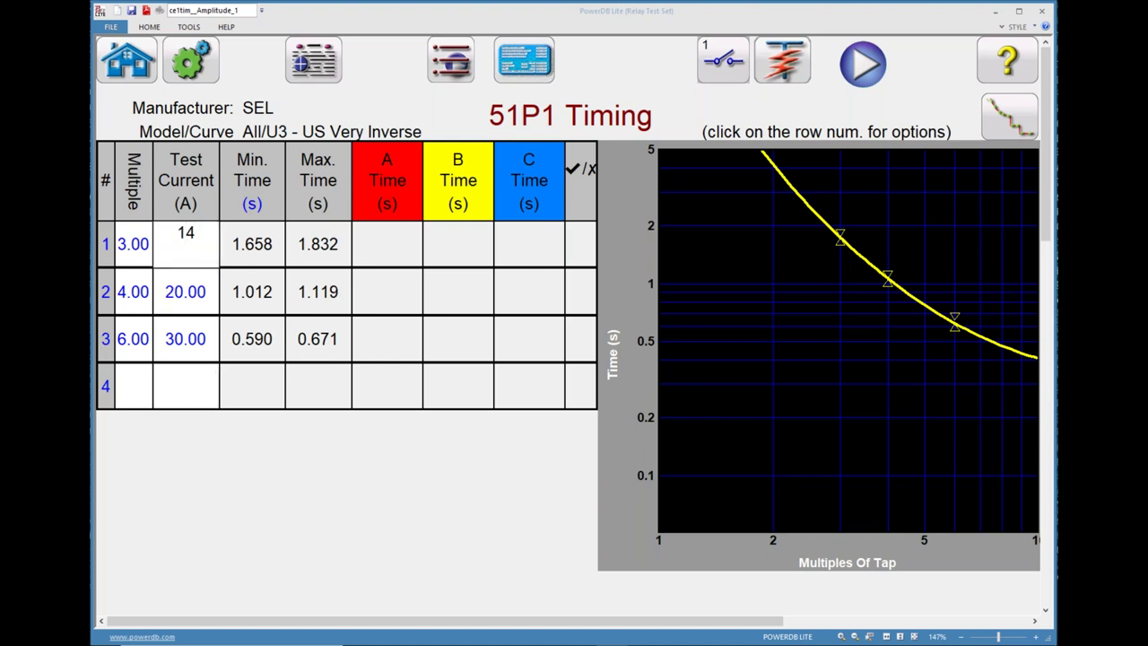
pyautogui.press('Return')
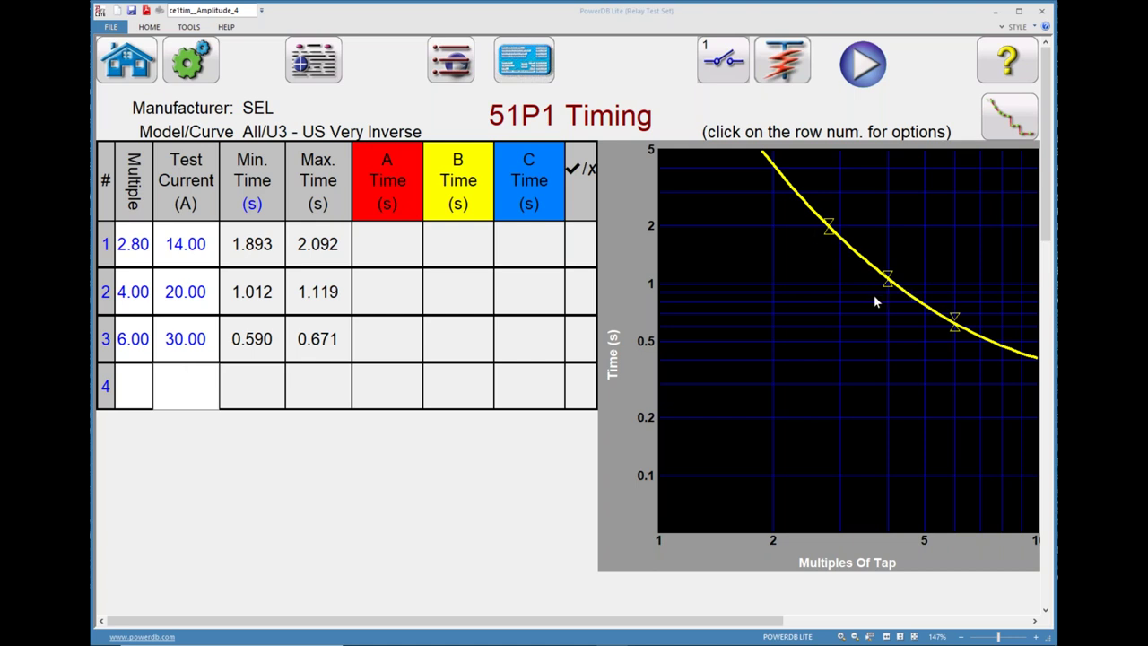
# - Restore the row multiples to 2, 3 and 5 and accept the binary input settings unchanged
pyautogui.click(137, 247)
pyautogui.write('2')
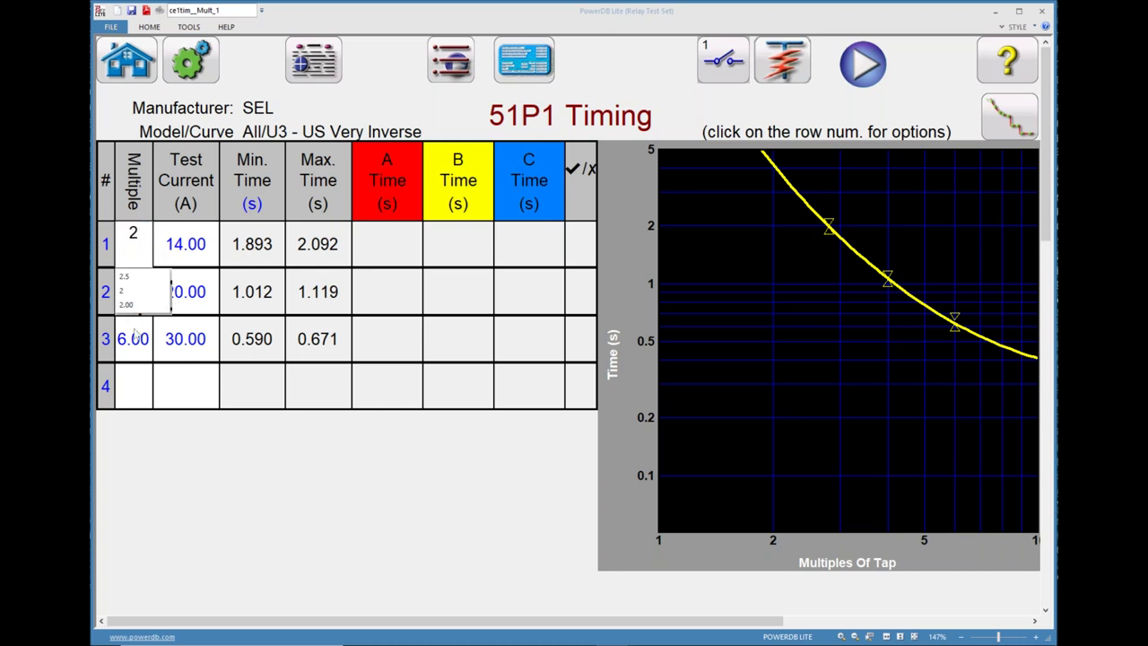
pyautogui.press('Return')
pyautogui.write('3')
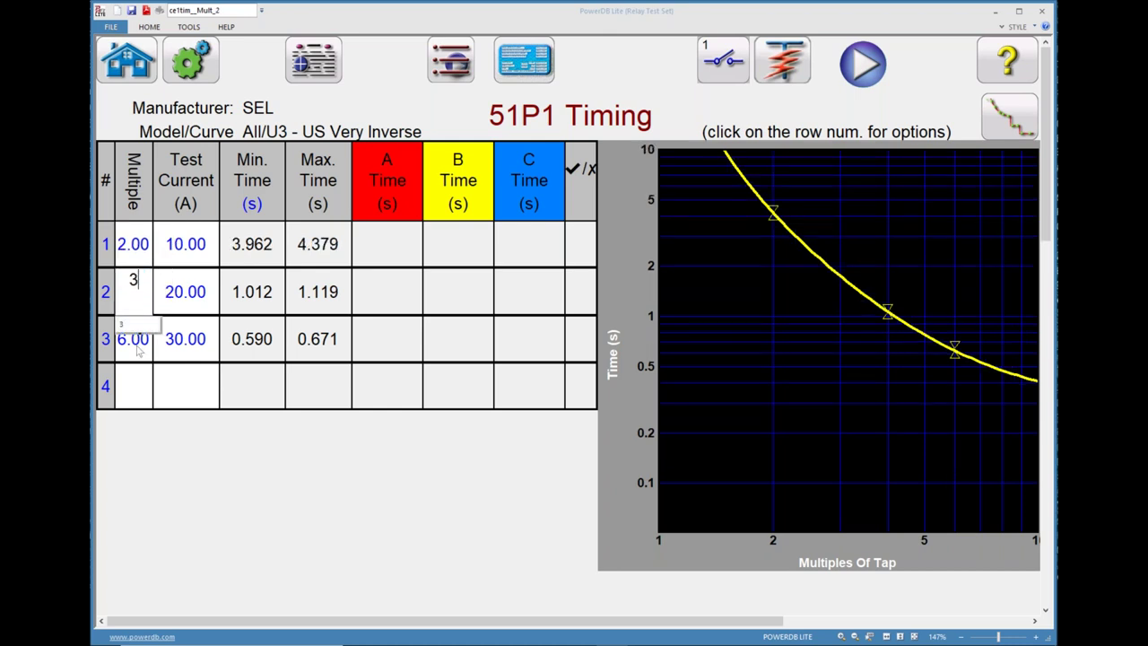
pyautogui.press('Return')
pyautogui.write('5')
pyautogui.press('Return')
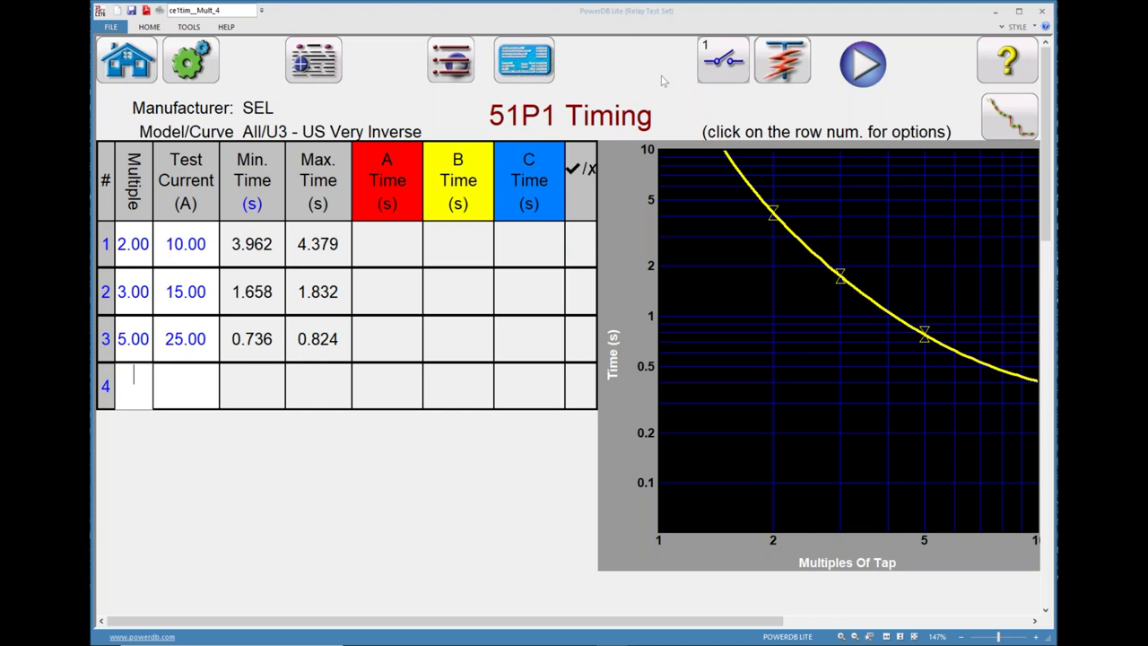
pyautogui.click(724, 63)
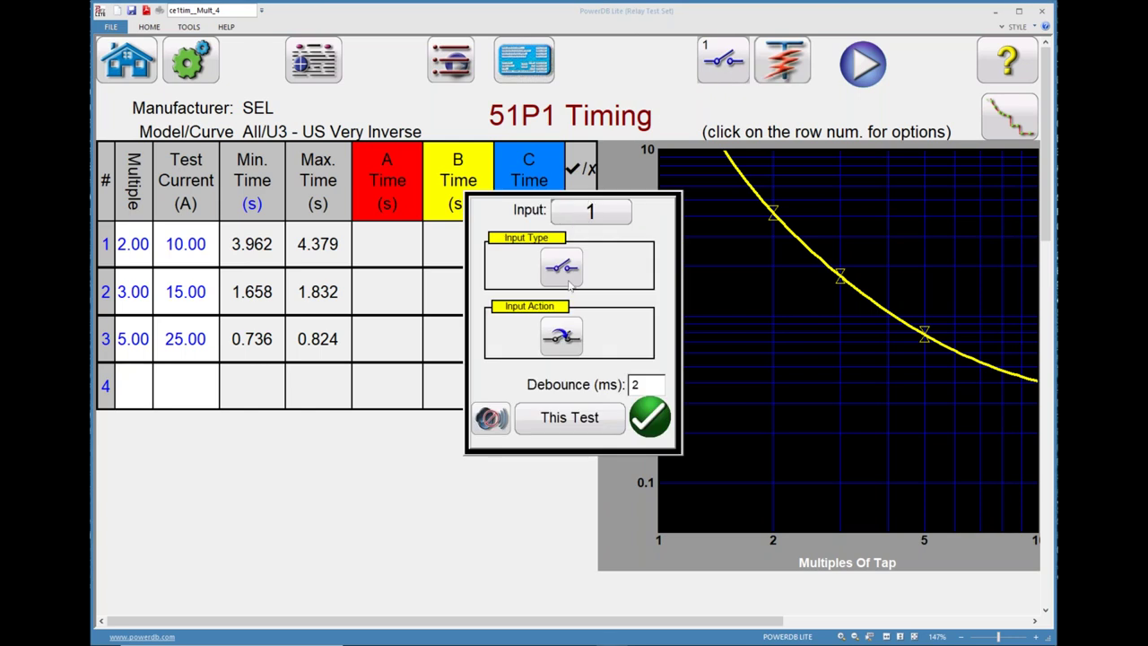
pyautogui.click(653, 425)
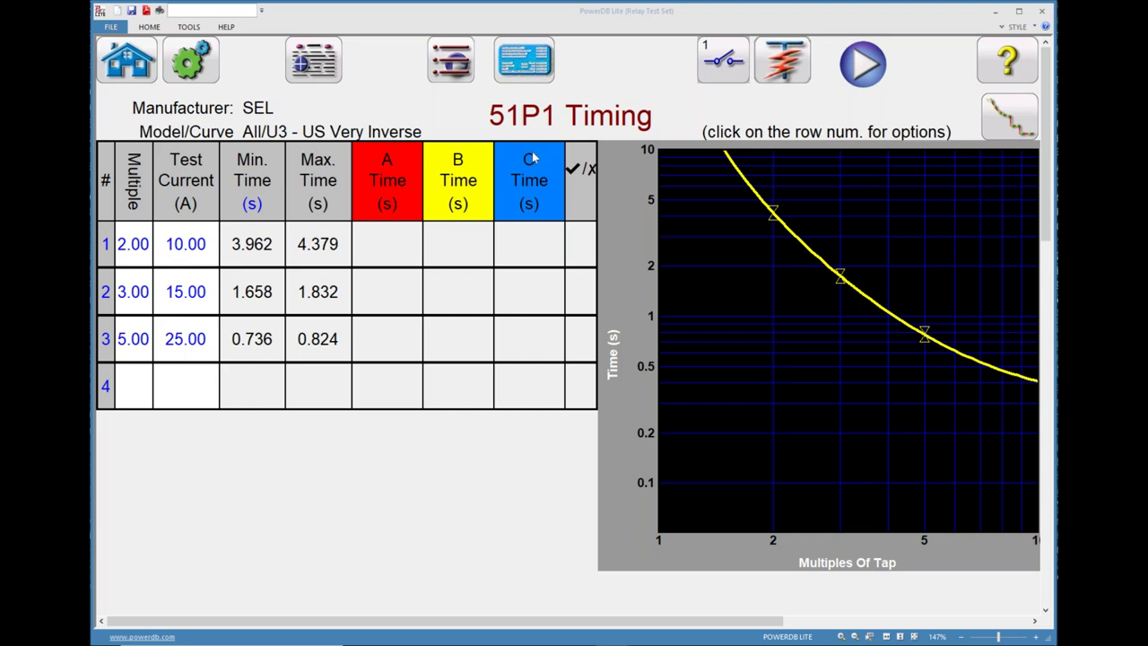
# - In the QuickSet terminal, use SET L OUT107 TERSE to enter 51P1T as the OUT107 equation
pyautogui.hotkey('alt', 'Tab')
pyautogui.hotkey('alt', 'Tab')
pyautogui.press('Tab')
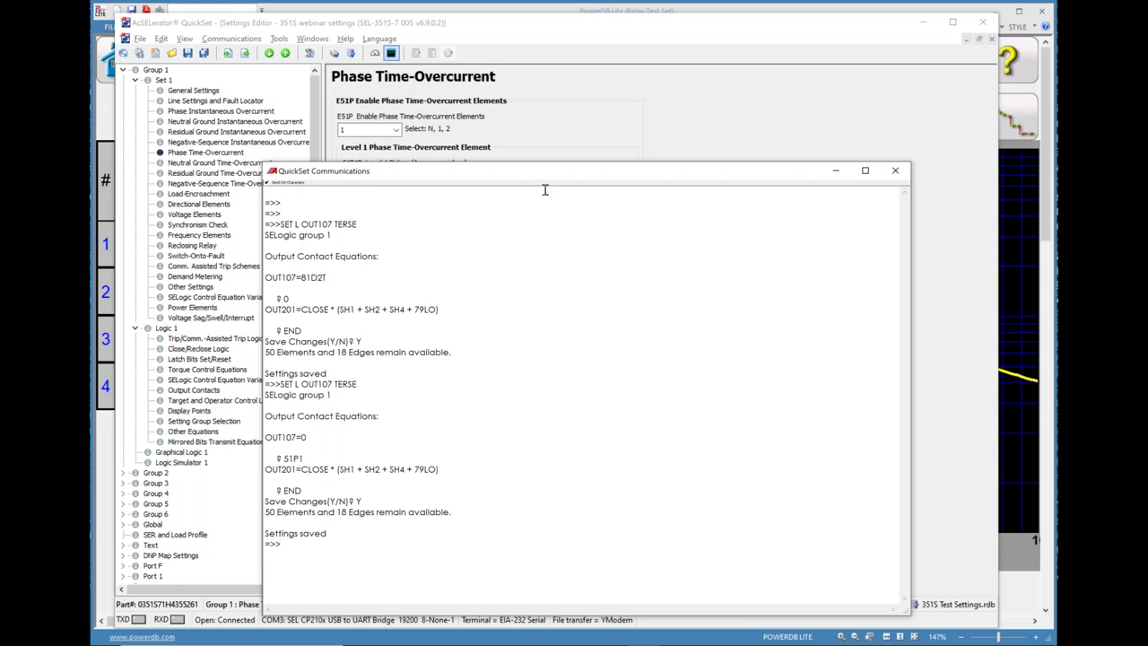
pyautogui.moveTo(554, 173); pyautogui.dragTo(703, 68)
pyautogui.write('SET L ')
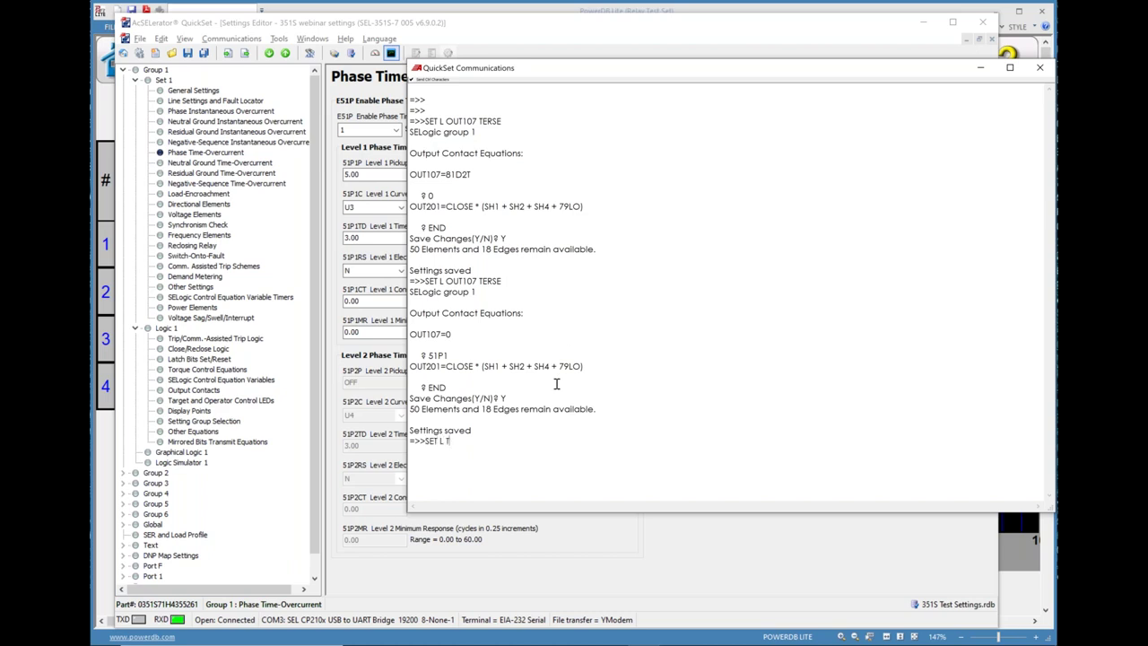
pyautogui.write('OUT107 TERSE')
pyautogui.press('Return')
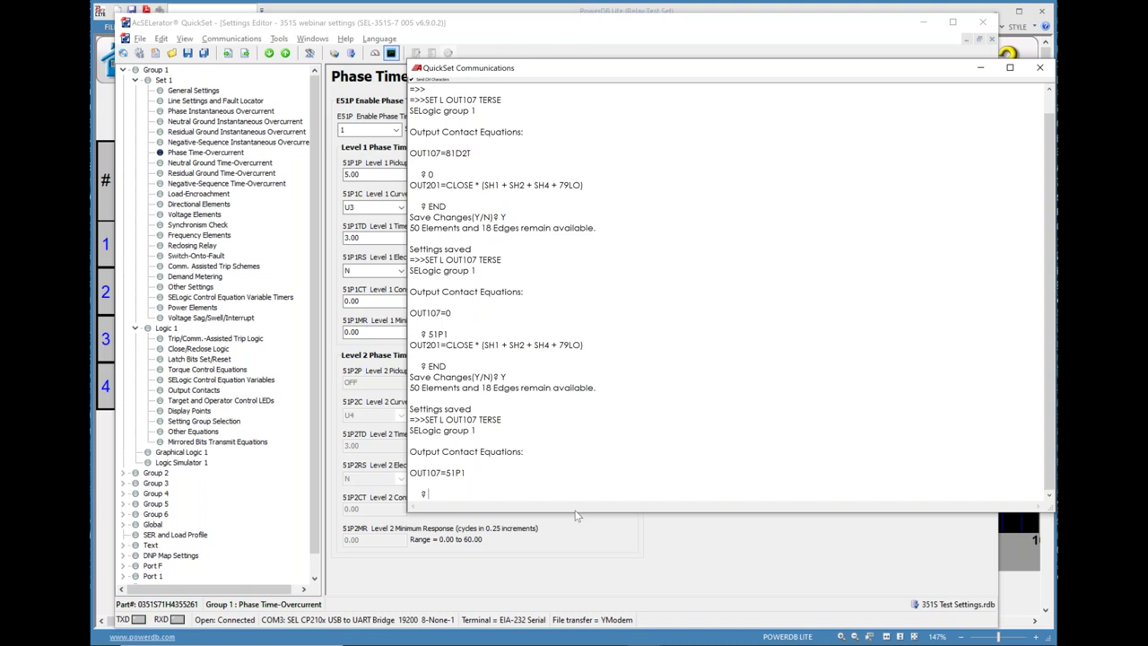
pyautogui.moveTo(577, 513); pyautogui.dragTo(572, 574)
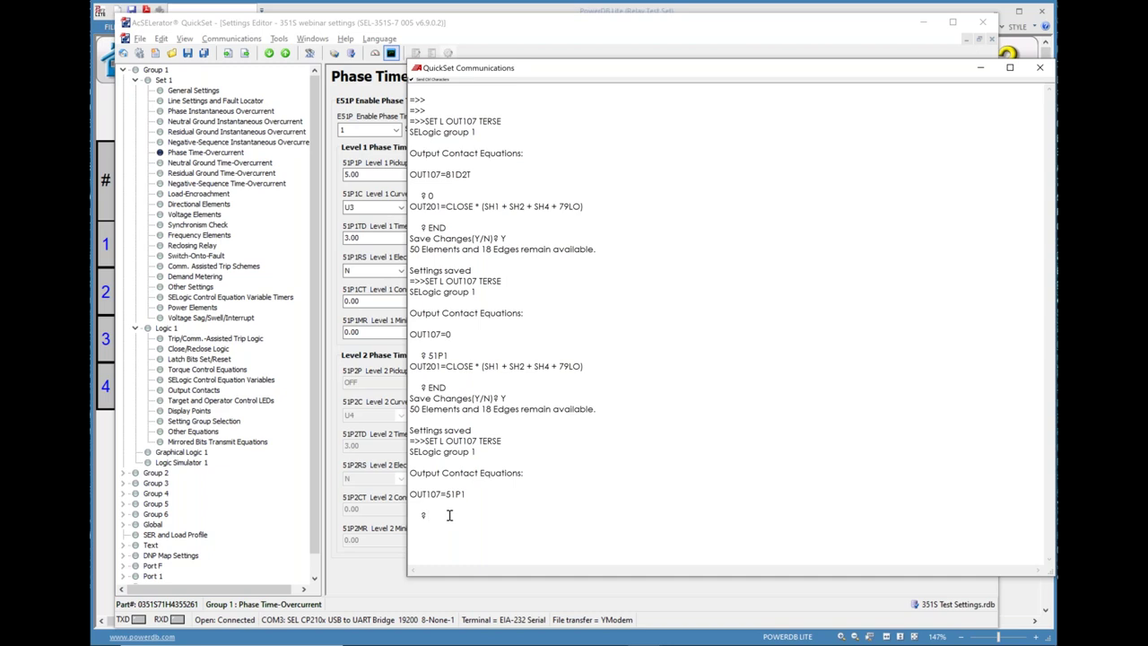
pyautogui.write('51P1T')
pyautogui.press('Return')
# - Finish editing with END, save the change to the relay with Y, and minimize the terminal
pyautogui.write('END')
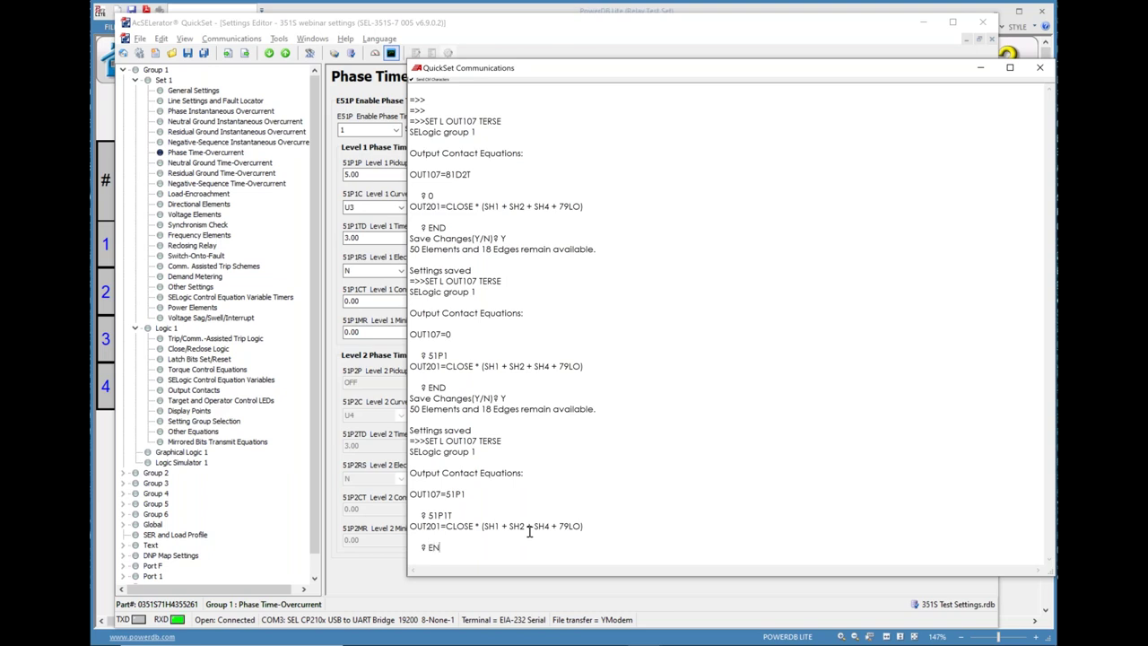
pyautogui.moveTo(408, 528); pyautogui.dragTo(490, 527)
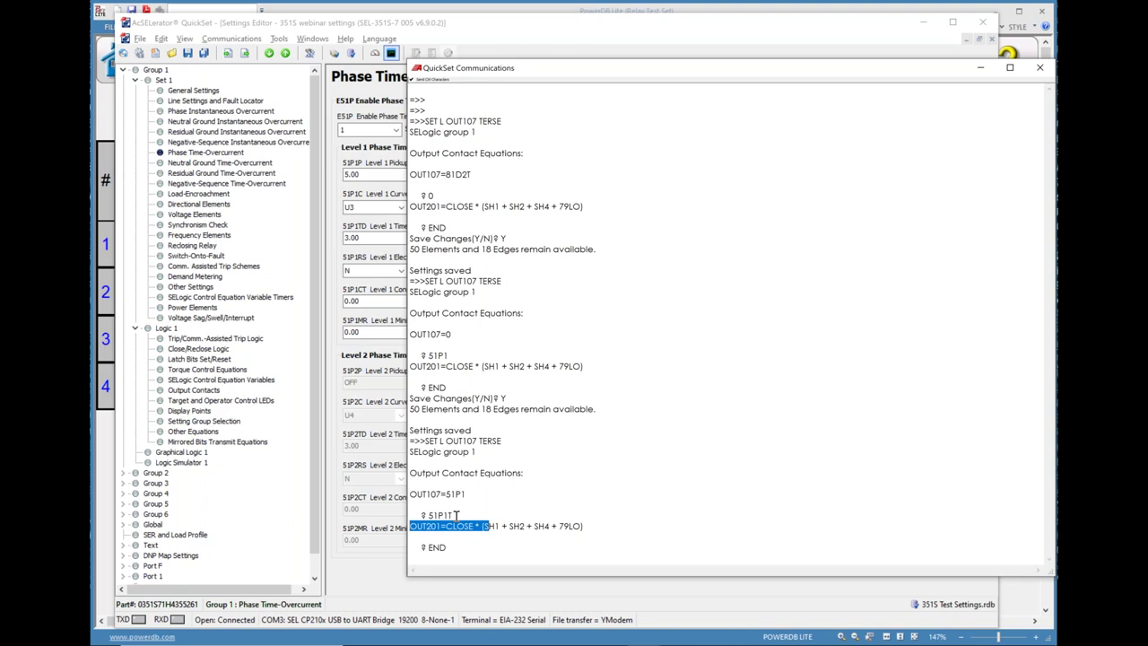
pyautogui.doubleClick(440, 514)
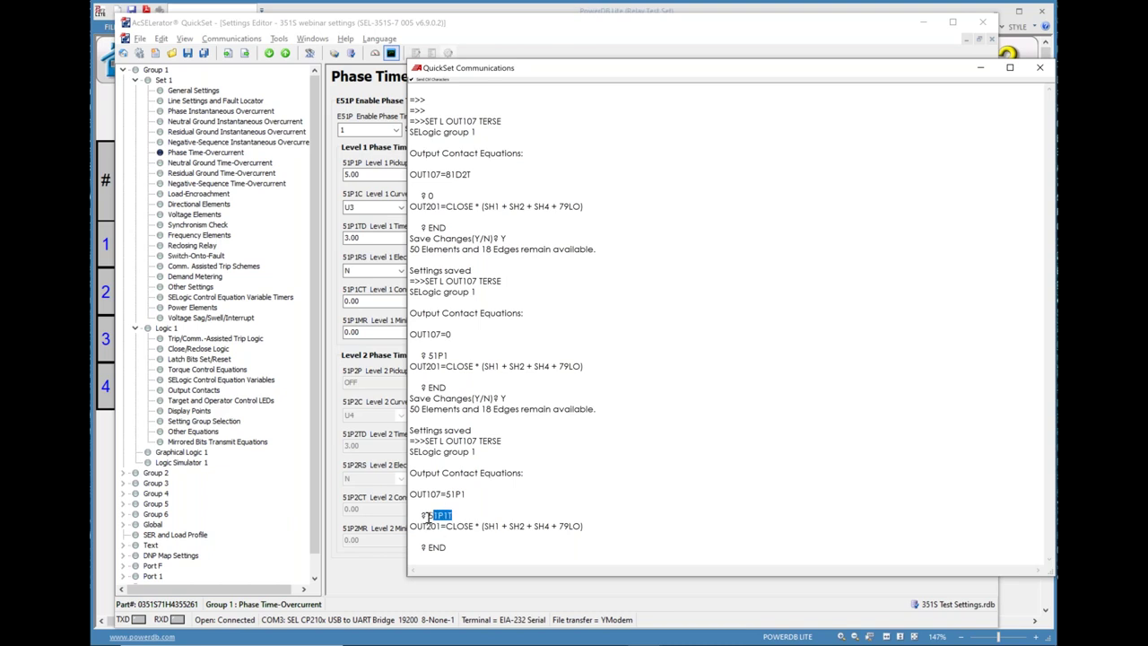
pyautogui.click(486, 546)
pyautogui.press('Return')
pyautogui.write('Y')
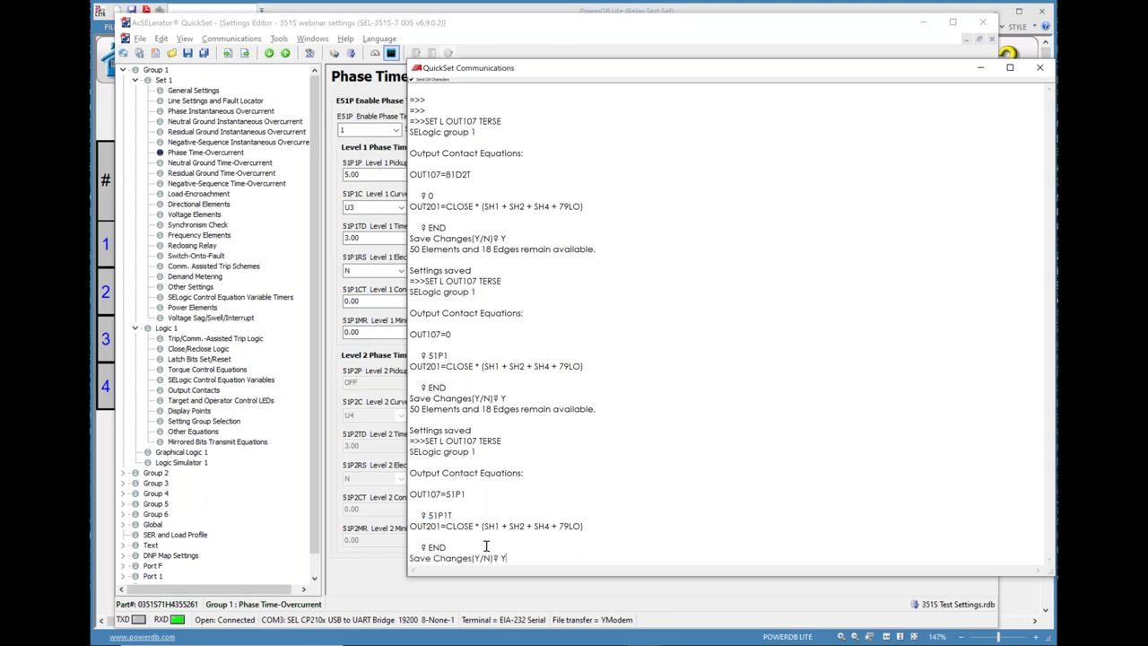
pyautogui.press('Return')
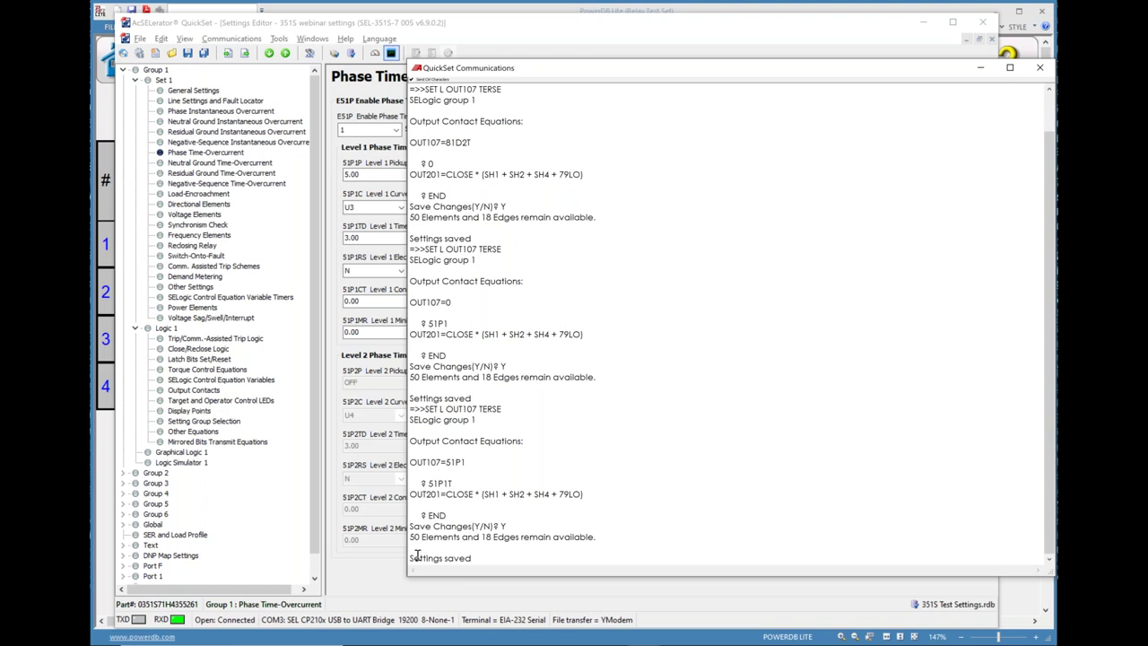
pyautogui.click(980, 67)
# - Return to PowerDB Lite and run the 51P1 timing test at multiples 2, 3 and 5
pyautogui.click(922, 21)
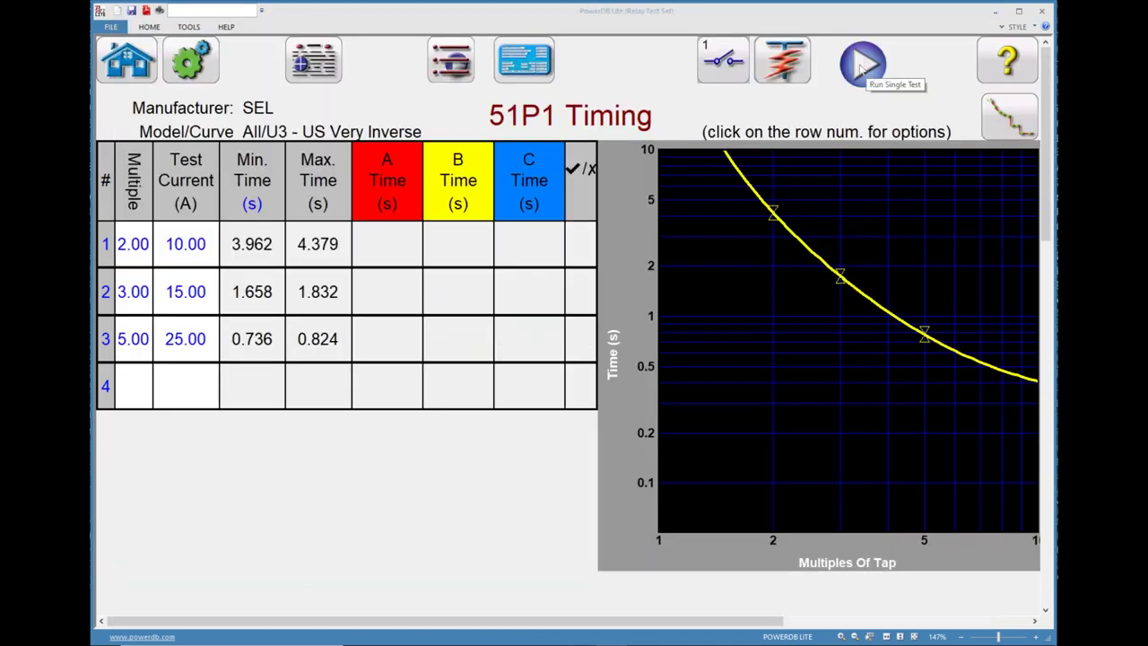
pyautogui.click(862, 64)
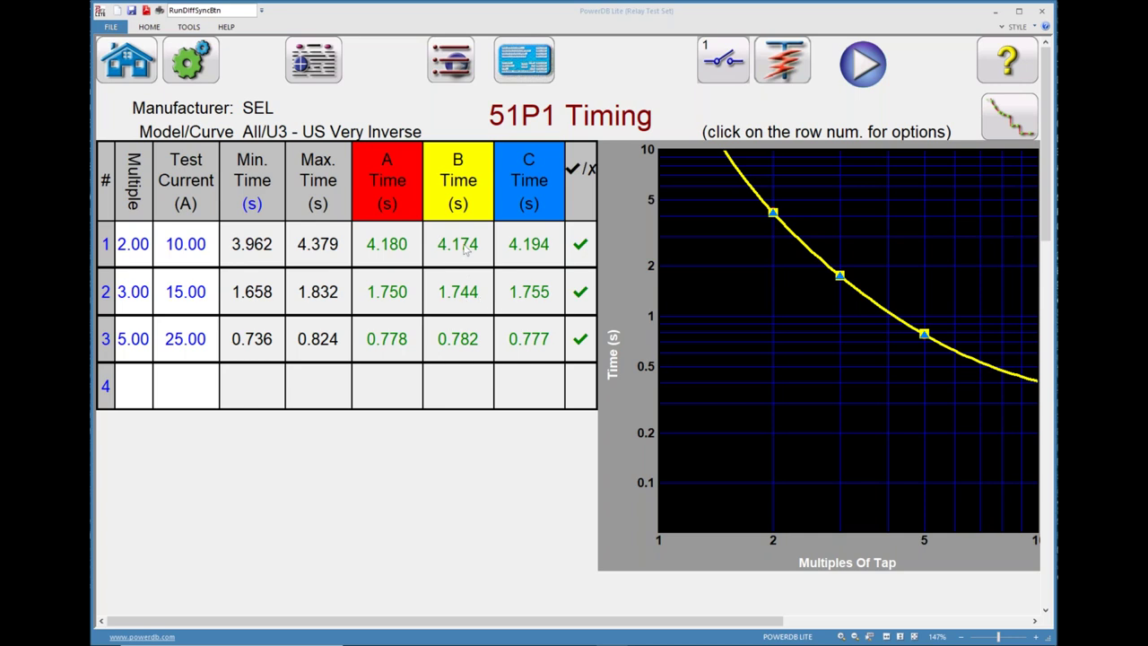
# - Check the 51P1 test list without switching tests, then bring up QuickSet's Phase Time-Overcurrent settings
pyautogui.click(456, 62)
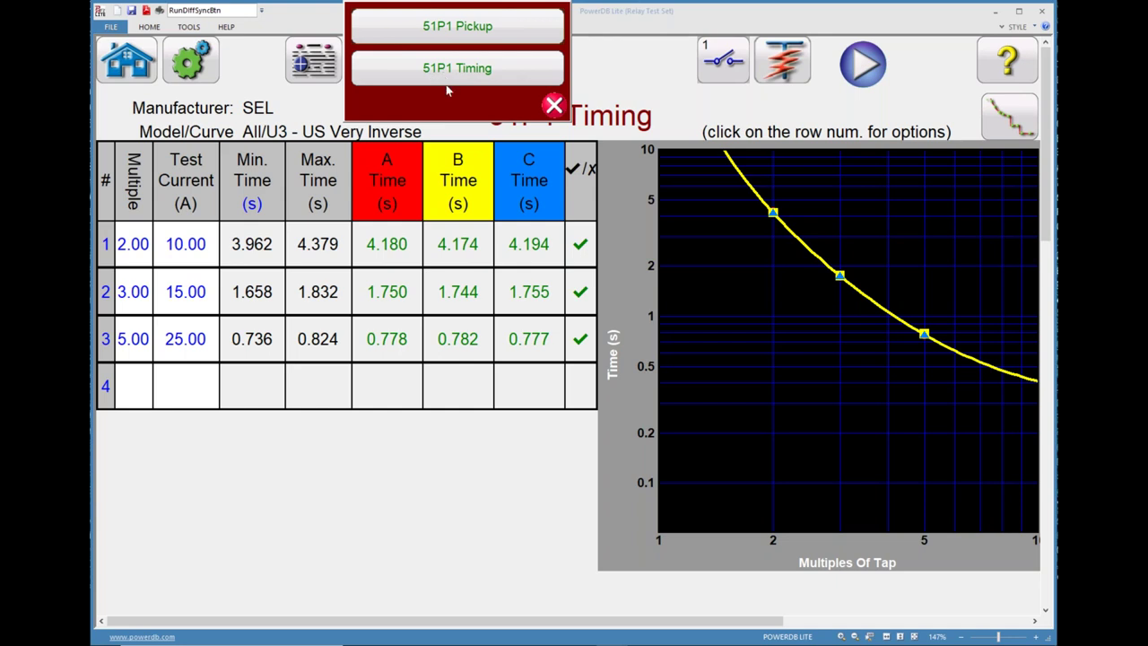
pyautogui.click(553, 105)
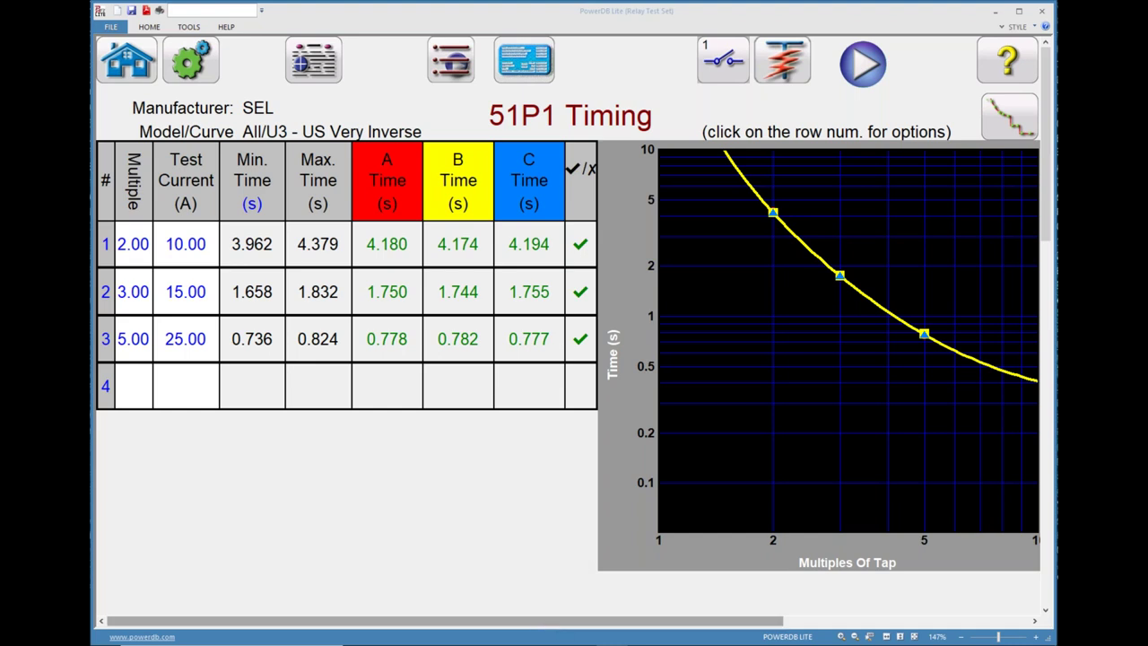
pyautogui.moveTo(556, 638)
pyautogui.click(612, 632)
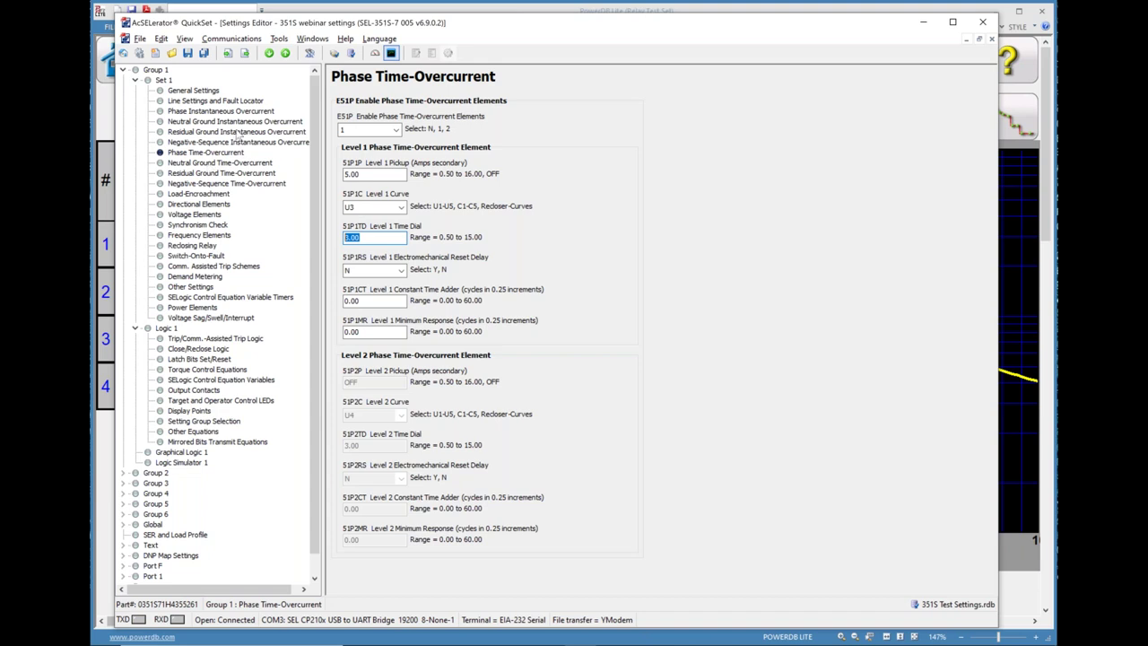
# - Review the 51G1 level 1 pickup of 2.50 A on curve U3, then return to PowerDB Lite
pyautogui.click(235, 174)
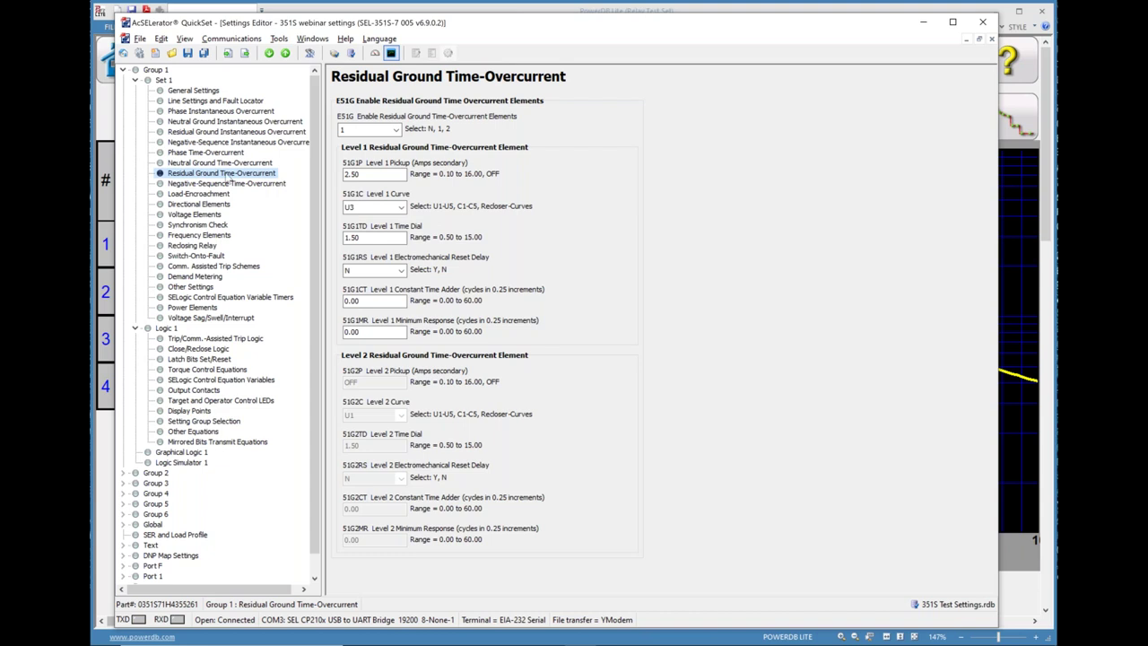
pyautogui.click(359, 174)
pyautogui.click(1017, 592)
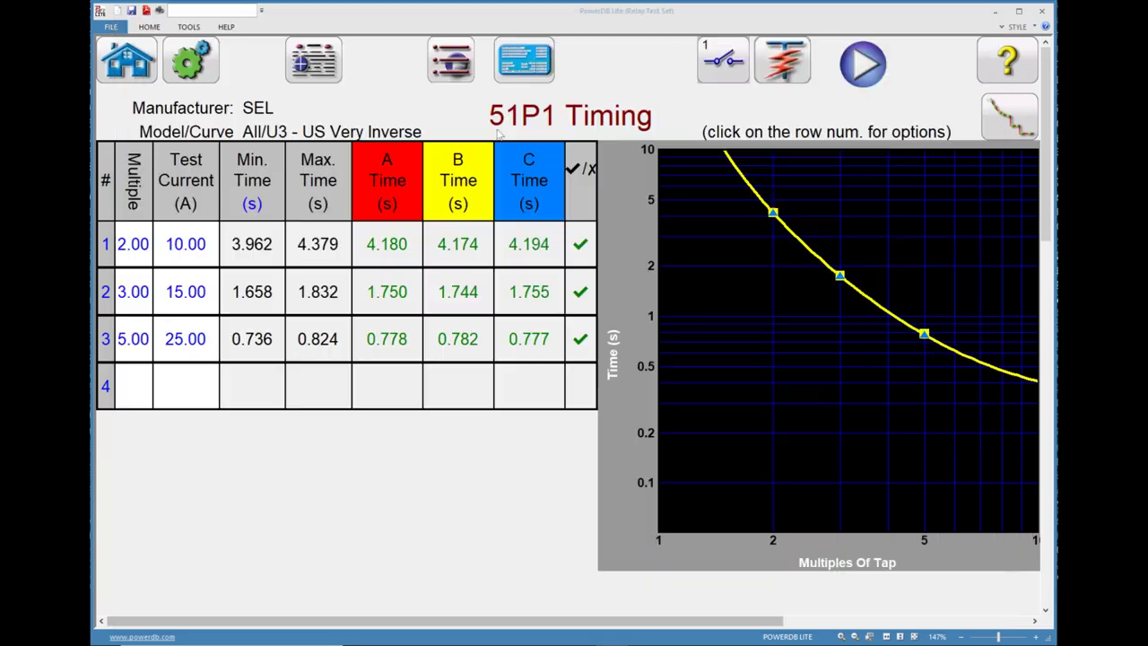
# - Set the relay settings to two elements and display the new Ground element's settings
pyautogui.click(525, 61)
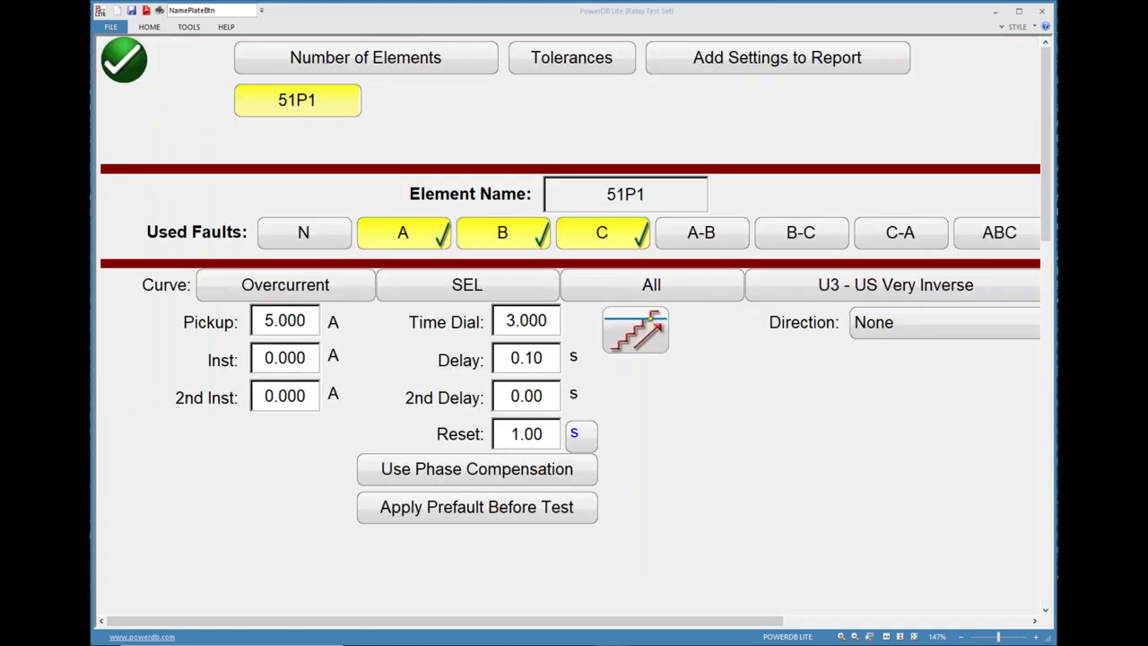
pyautogui.click(397, 65)
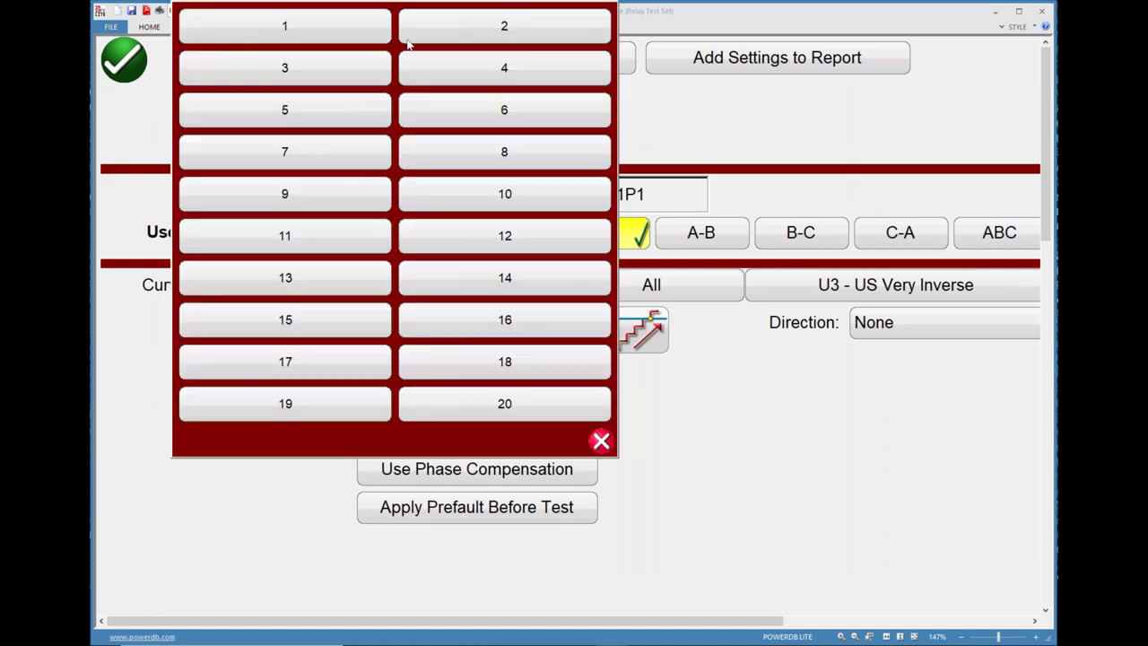
pyautogui.click(454, 34)
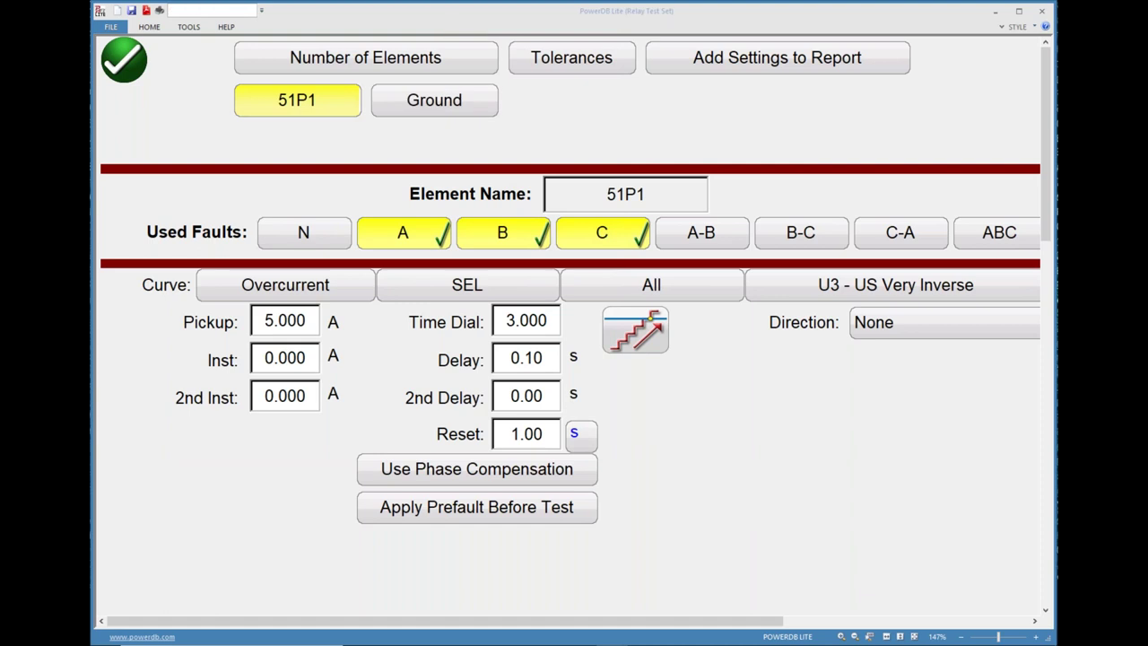
pyautogui.click(440, 100)
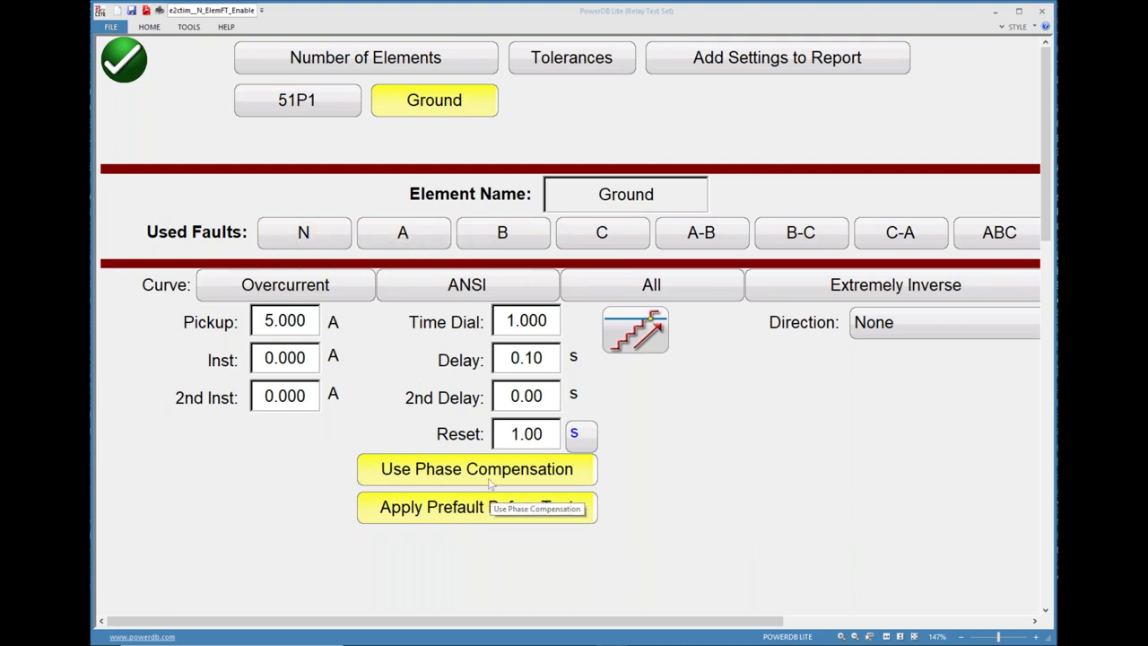
# - Name the element 51G1, enable the A–C faults and choose the SEL U3 - US Very Inverse curve
pyautogui.click(669, 197)
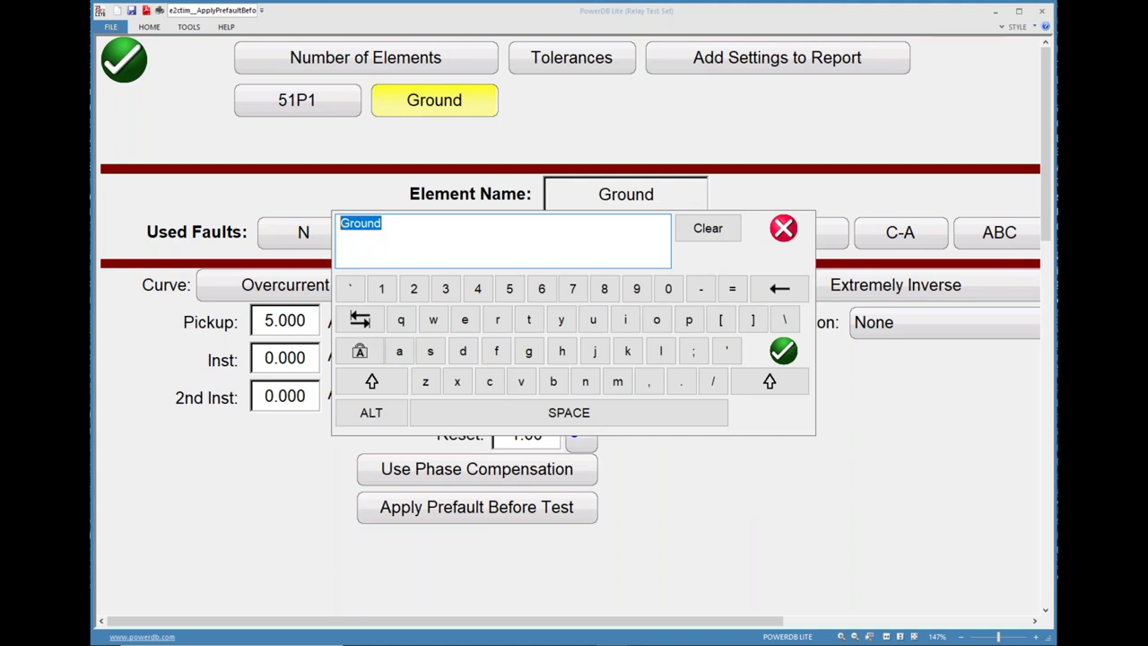
pyautogui.write('51G1')
pyautogui.press('Return')
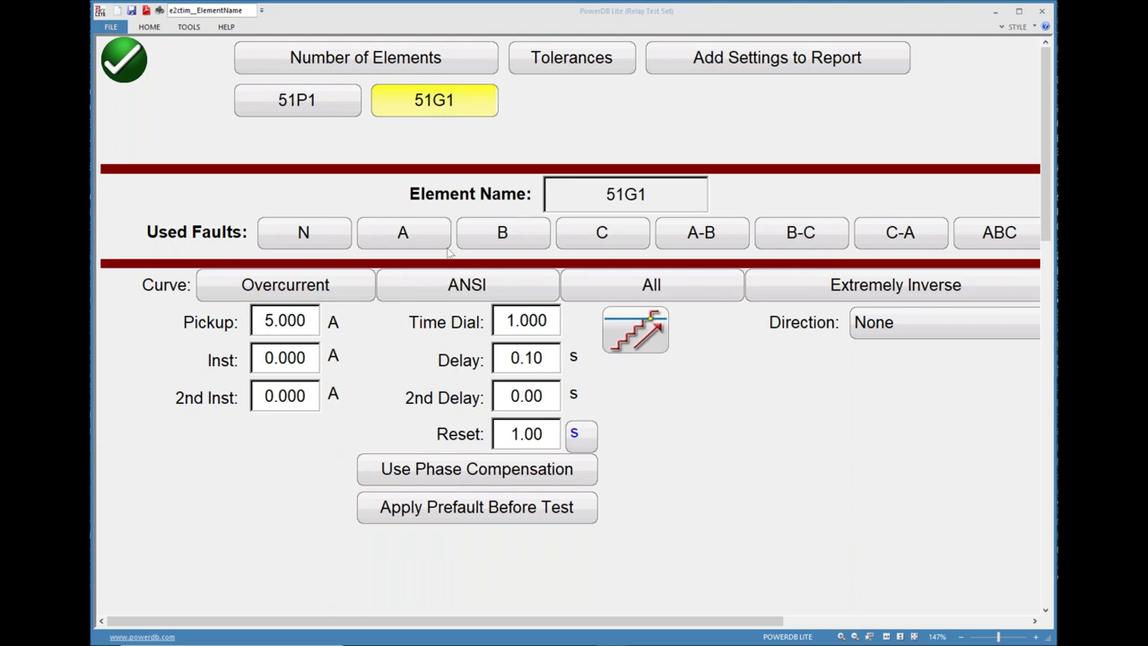
pyautogui.click(427, 238)
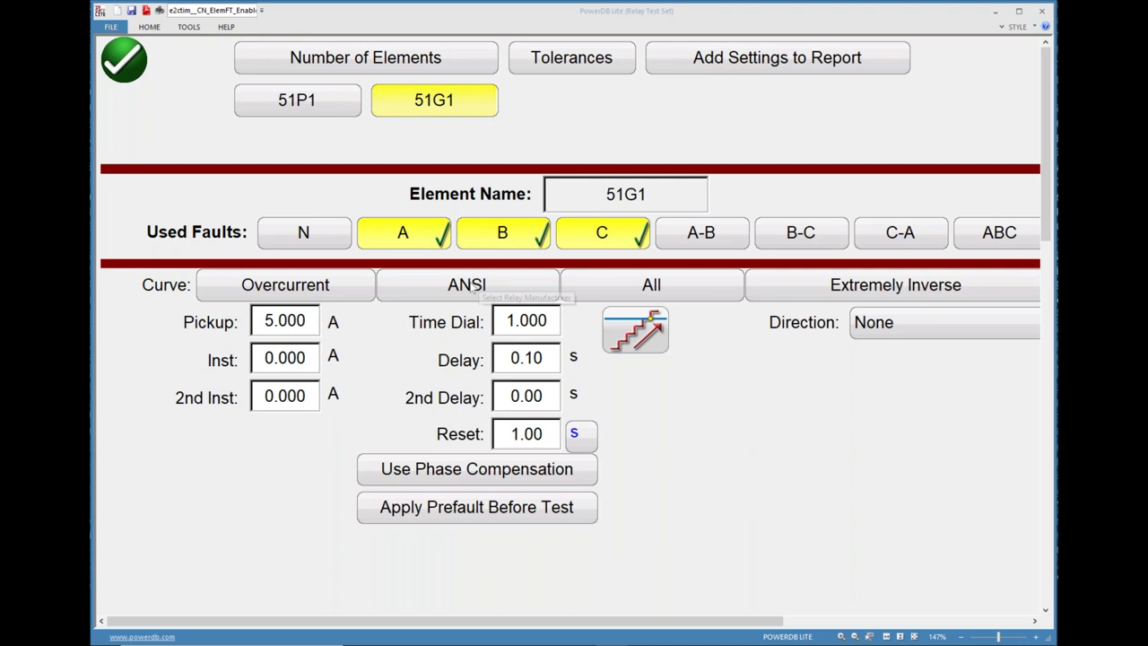
pyautogui.click(426, 294)
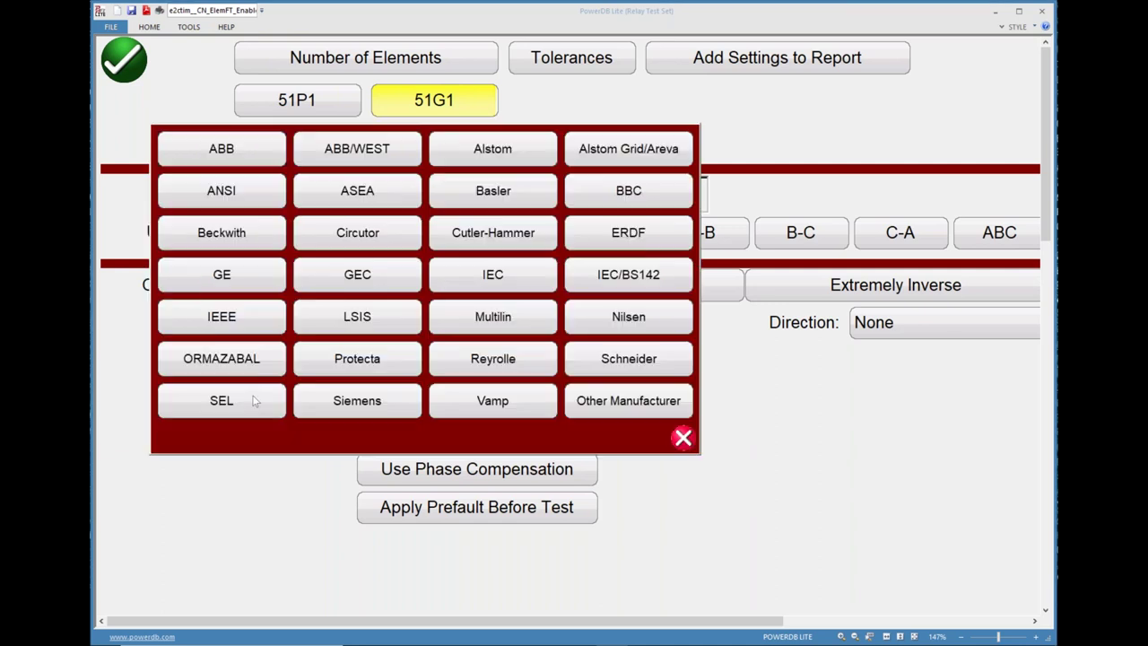
pyautogui.click(222, 401)
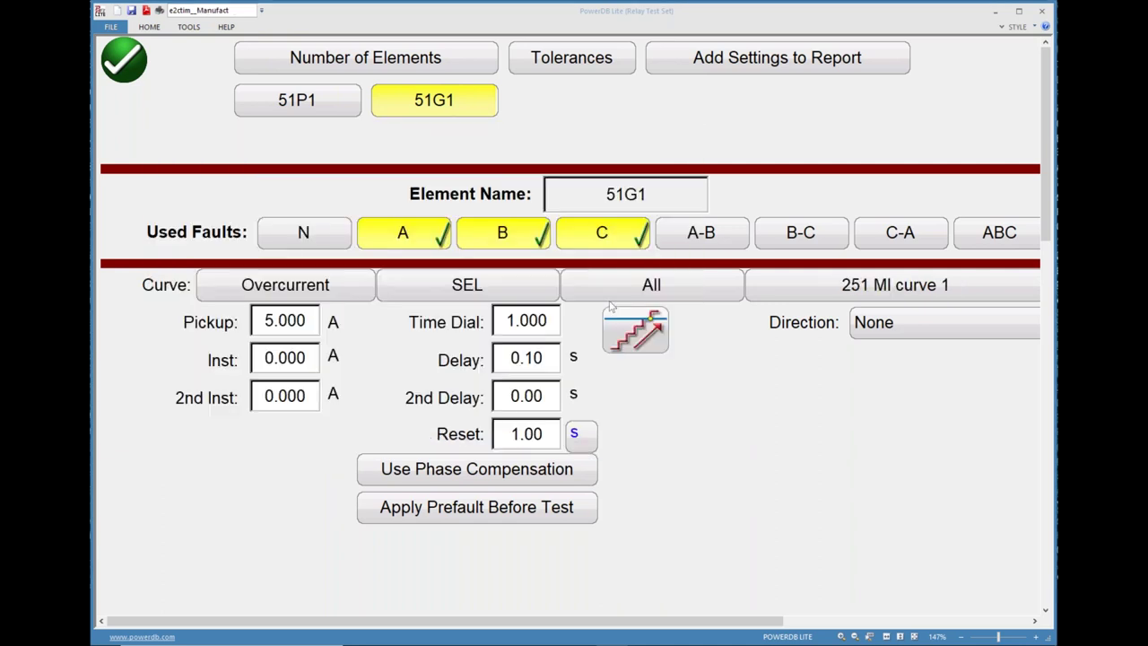
pyautogui.click(807, 287)
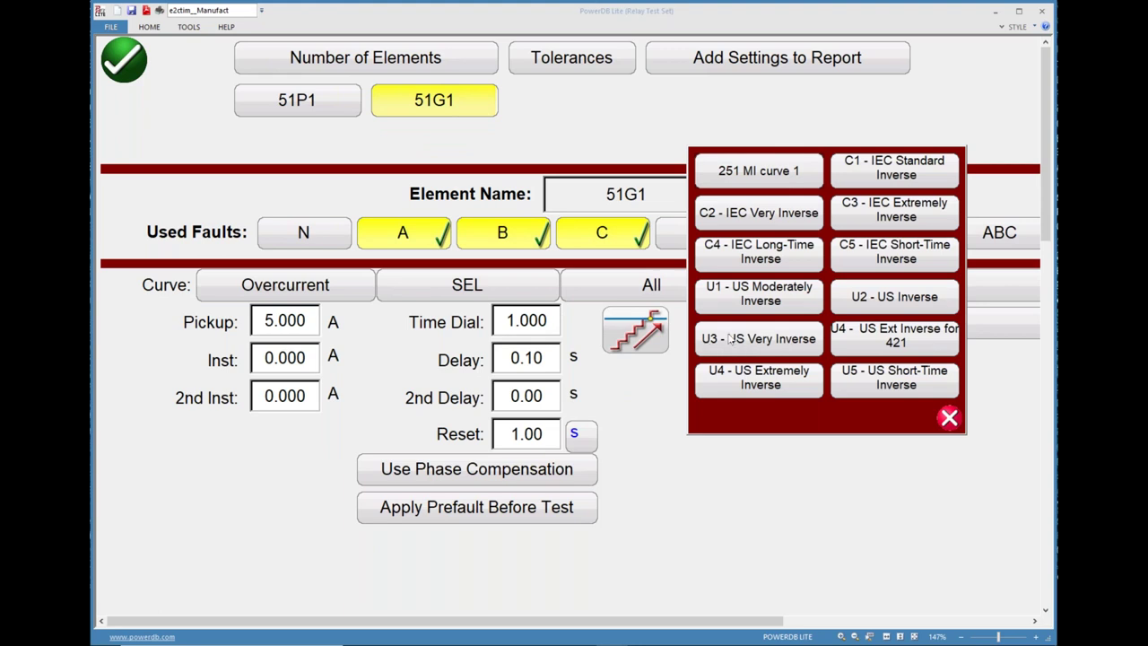
pyautogui.click(759, 338)
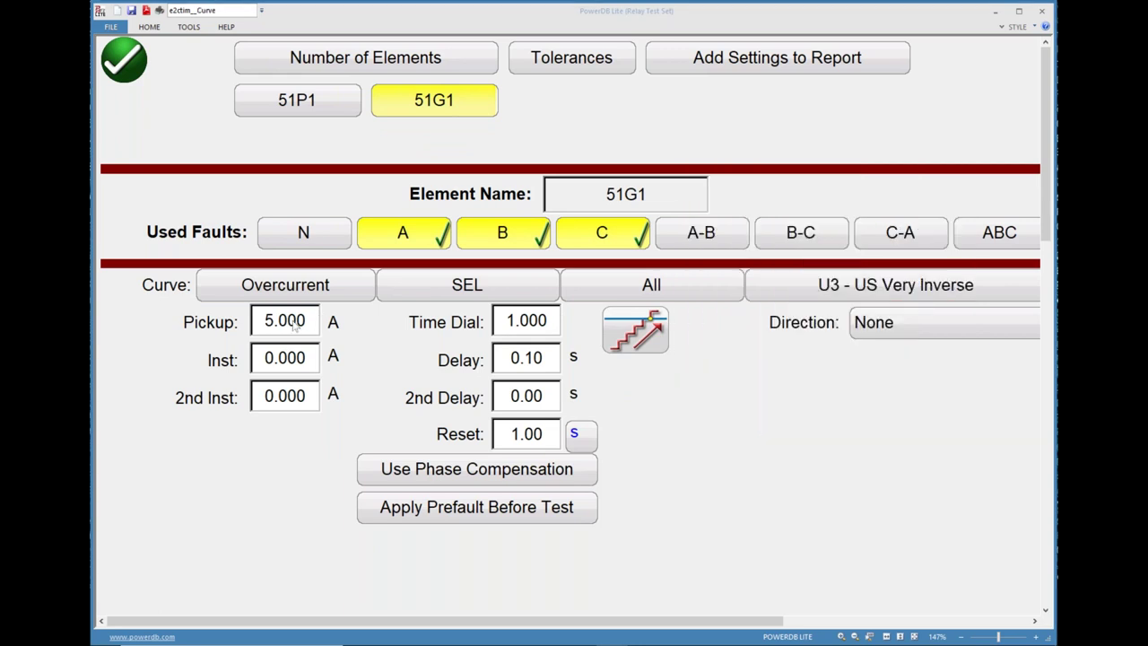
# - Set pickup to 2.5 A and time dial to 1.5, then apply the element settings
pyautogui.click(294, 325)
pyautogui.write('2.5')
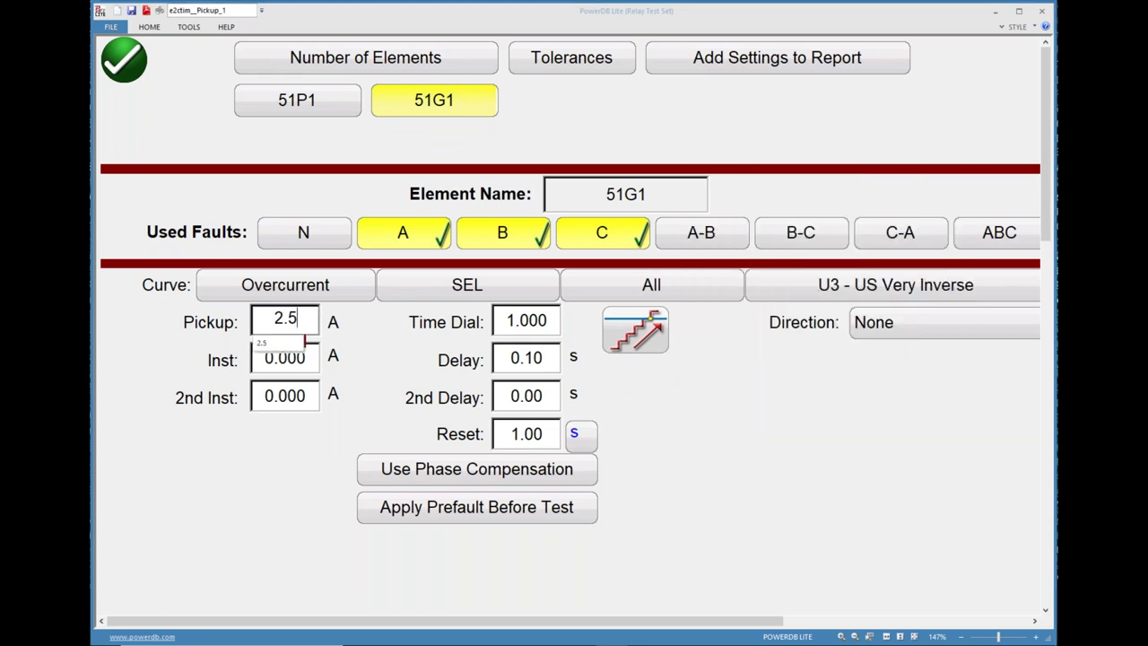
pyautogui.click(544, 323)
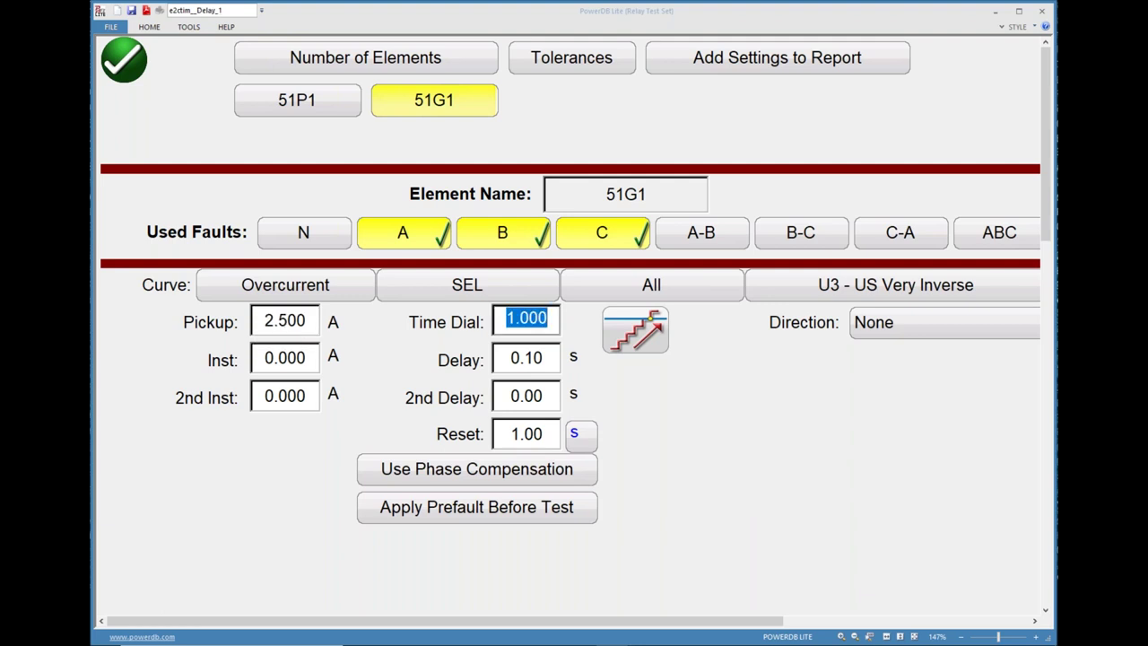
pyautogui.write('1.5')
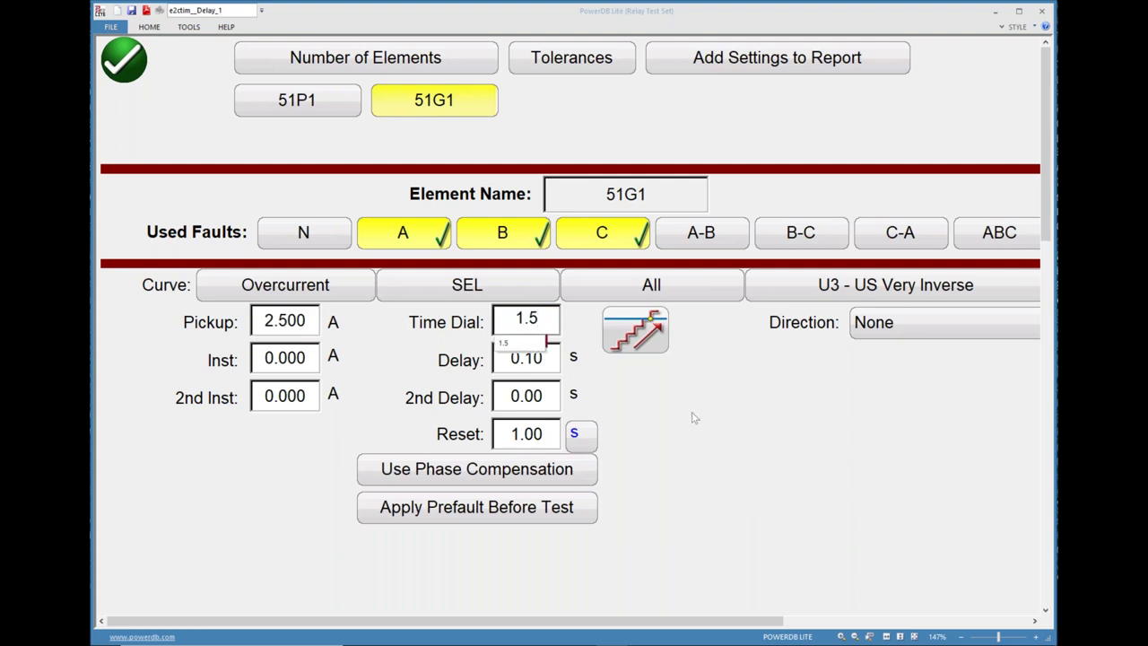
pyautogui.click(691, 417)
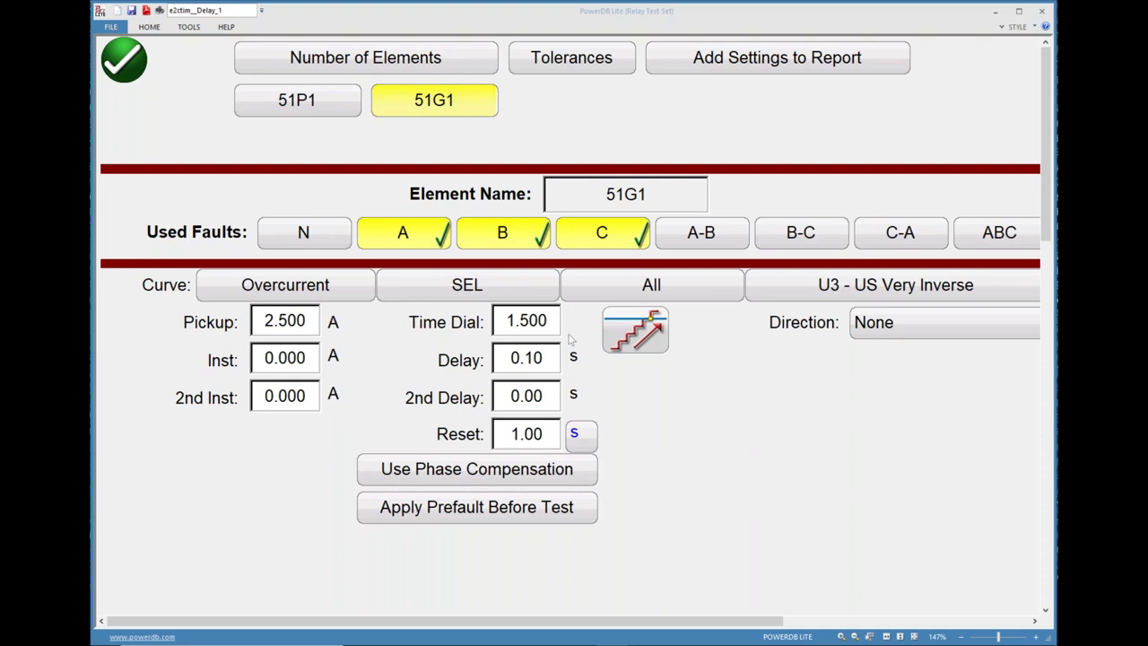
pyautogui.click(139, 77)
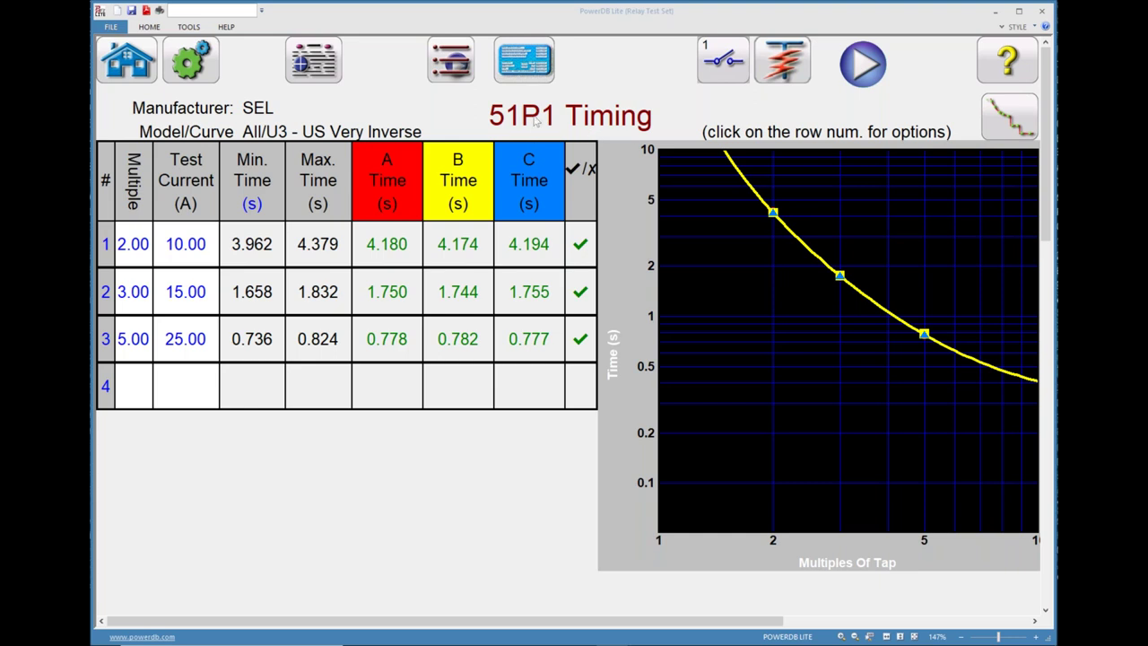
# - Switch to the 51G1 Pickup test and keep its binary input on Input 1
pyautogui.click(453, 63)
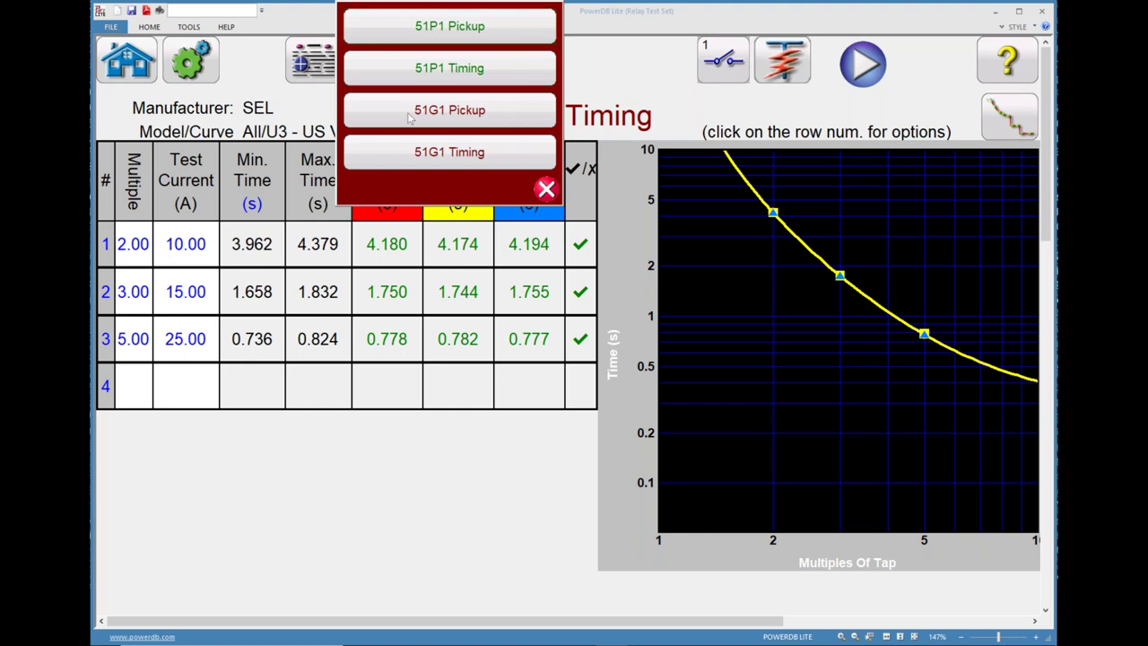
pyautogui.click(492, 121)
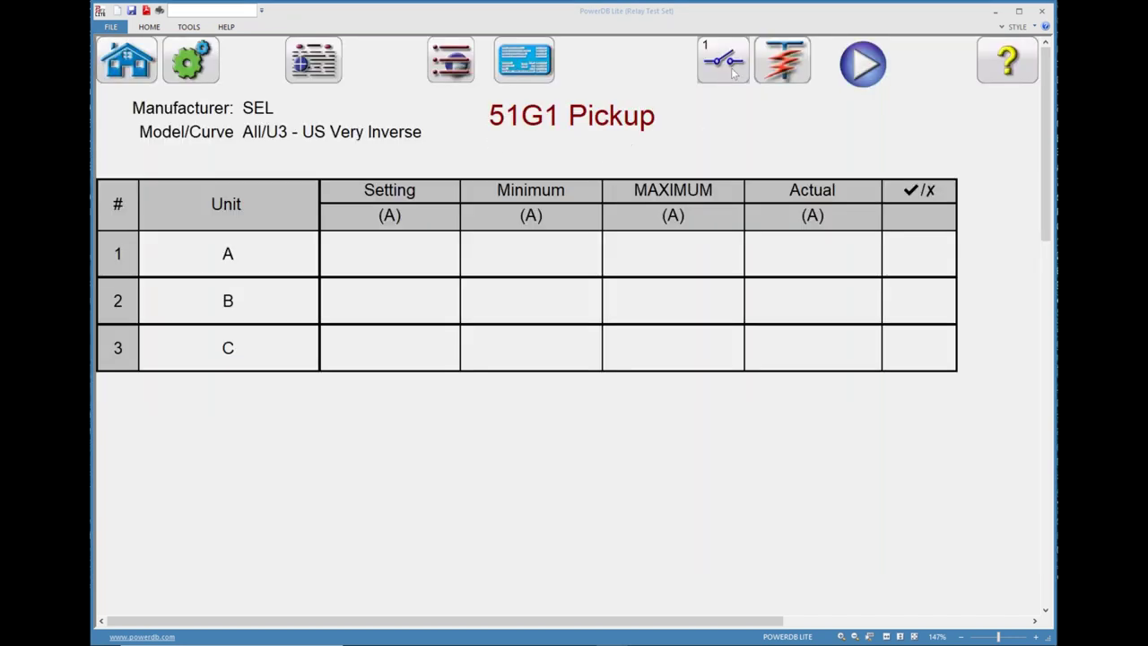
pyautogui.click(736, 70)
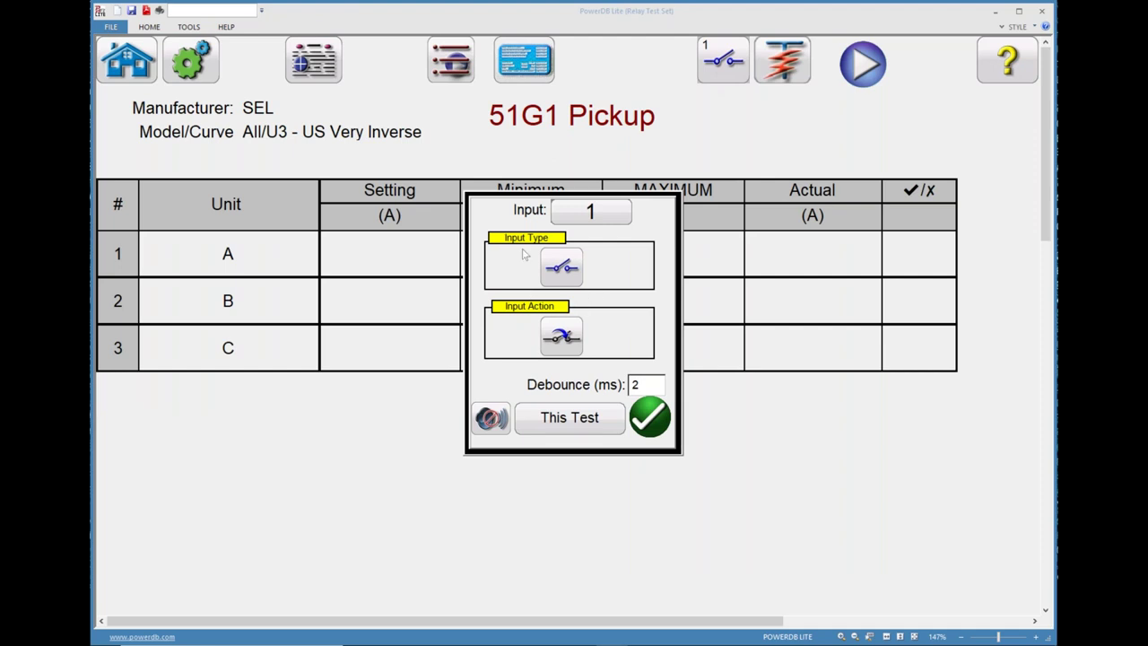
pyautogui.click(650, 417)
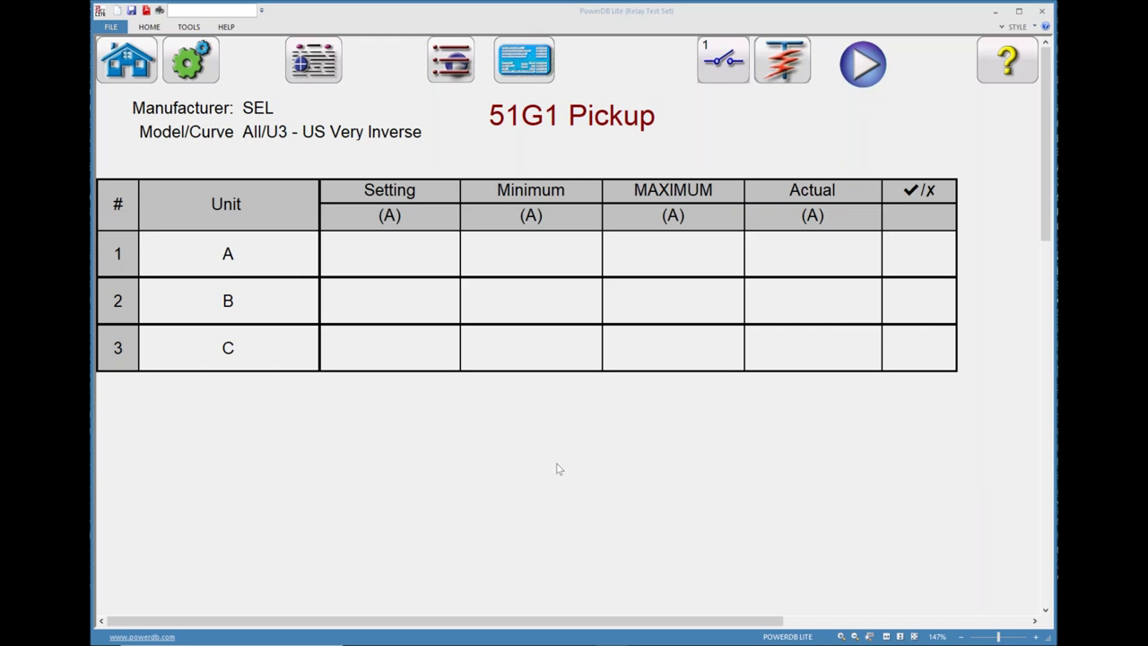
# - Send SET L OUT107 TERSE in the relay terminal and enter 51G1 as the OUT107 equation
pyautogui.hotkey('alt', 'Tab')
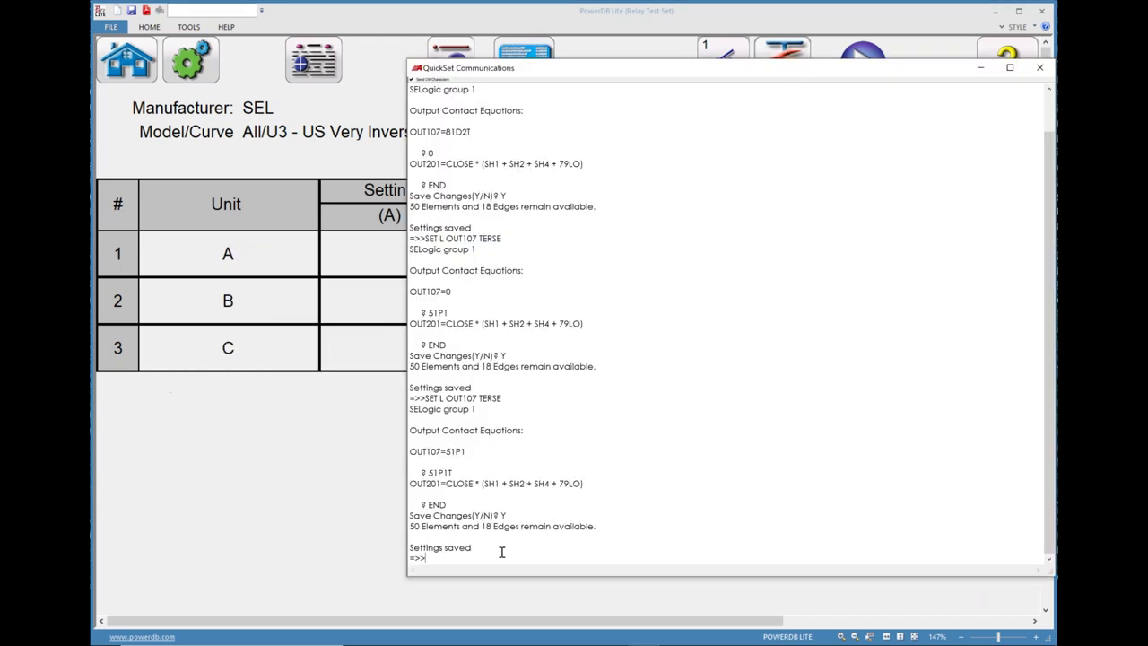
pyautogui.write('SET L OUT107 TERSE')
pyautogui.press('Return')
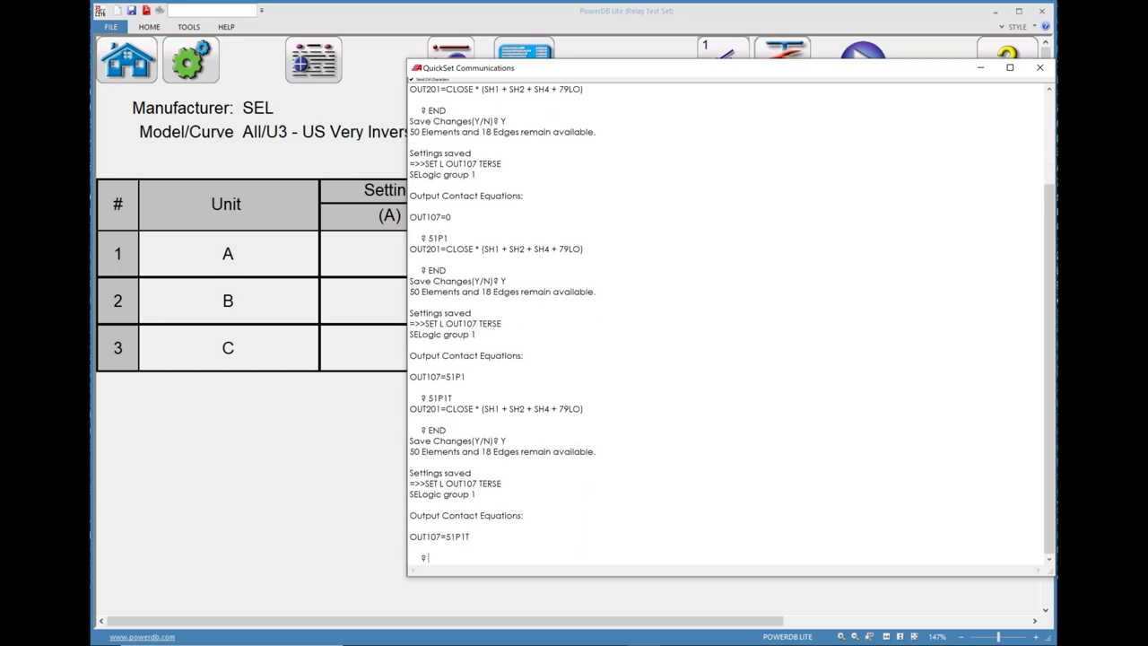
pyautogui.moveTo(964, 529); pyautogui.dragTo(805, 296)
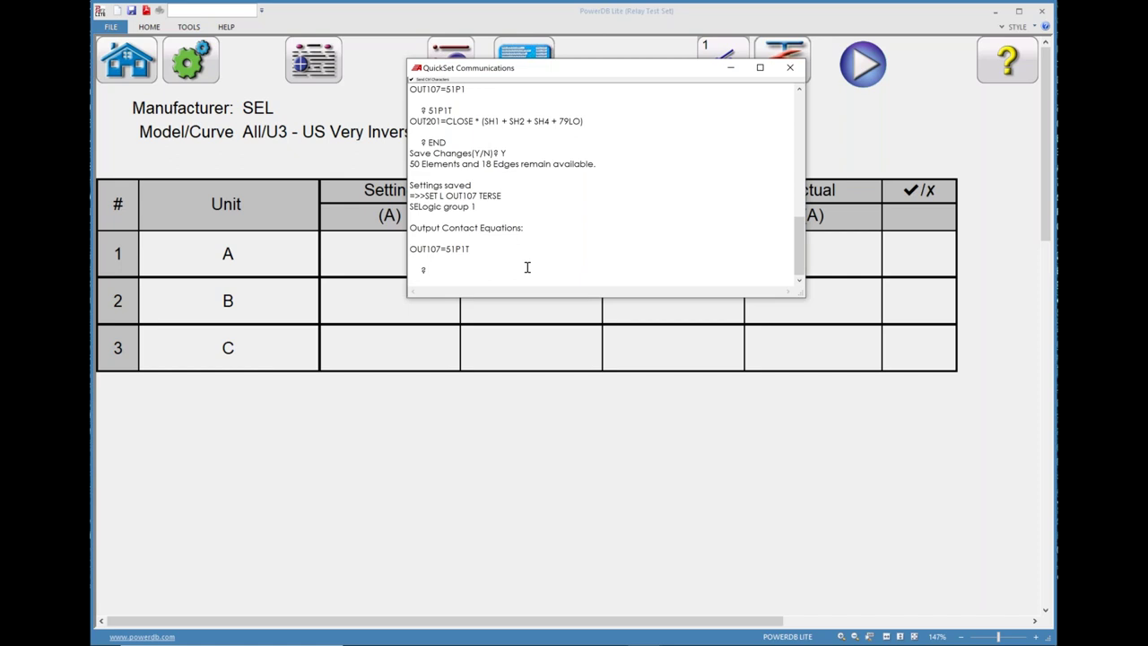
pyautogui.write('51G1')
pyautogui.moveTo(574, 75); pyautogui.dragTo(547, 146)
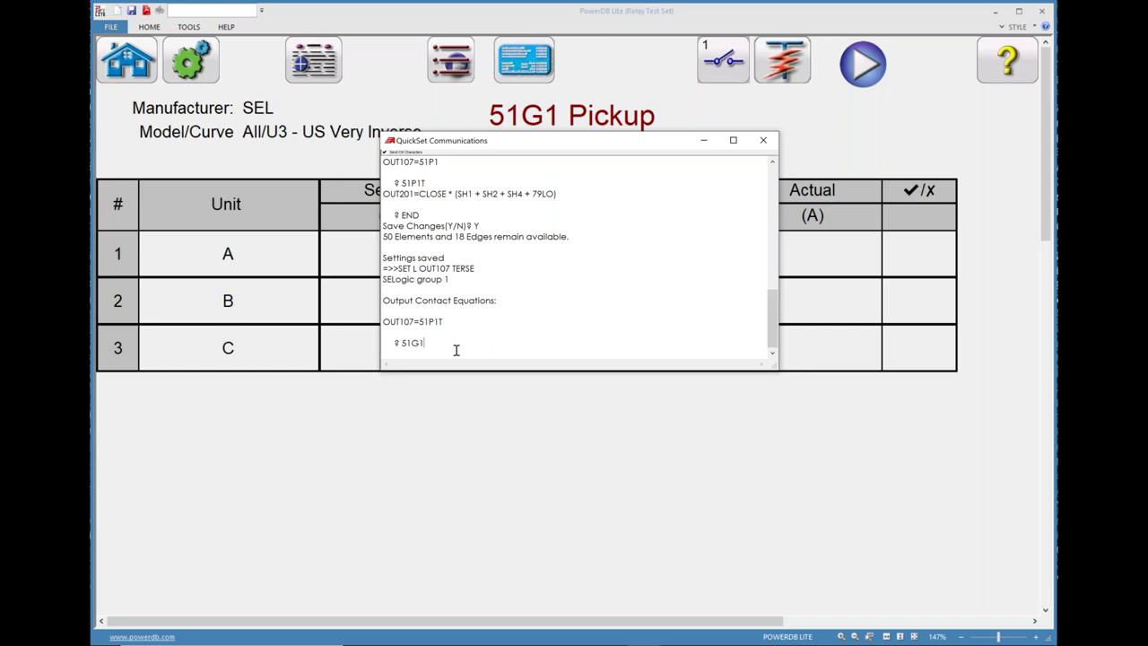
pyautogui.press('Return')
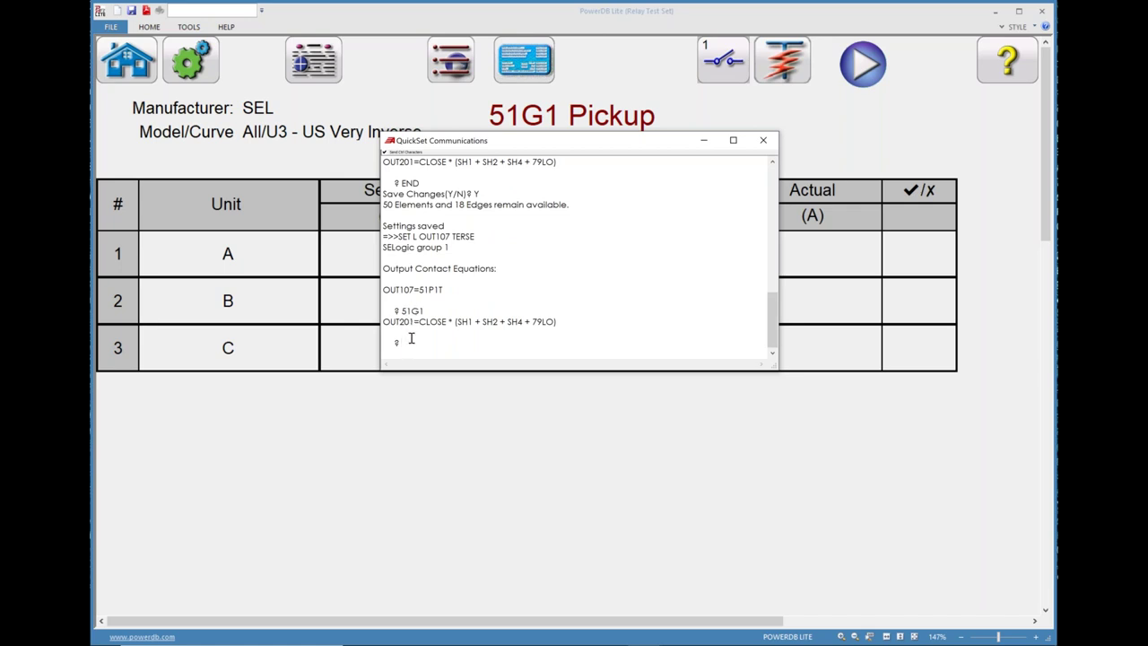
# - Finish with END, save the change to the relay with Y, and close the terminal
pyautogui.write('END')
pyautogui.press('Return')
pyautogui.write('Y')
pyautogui.press('Return')
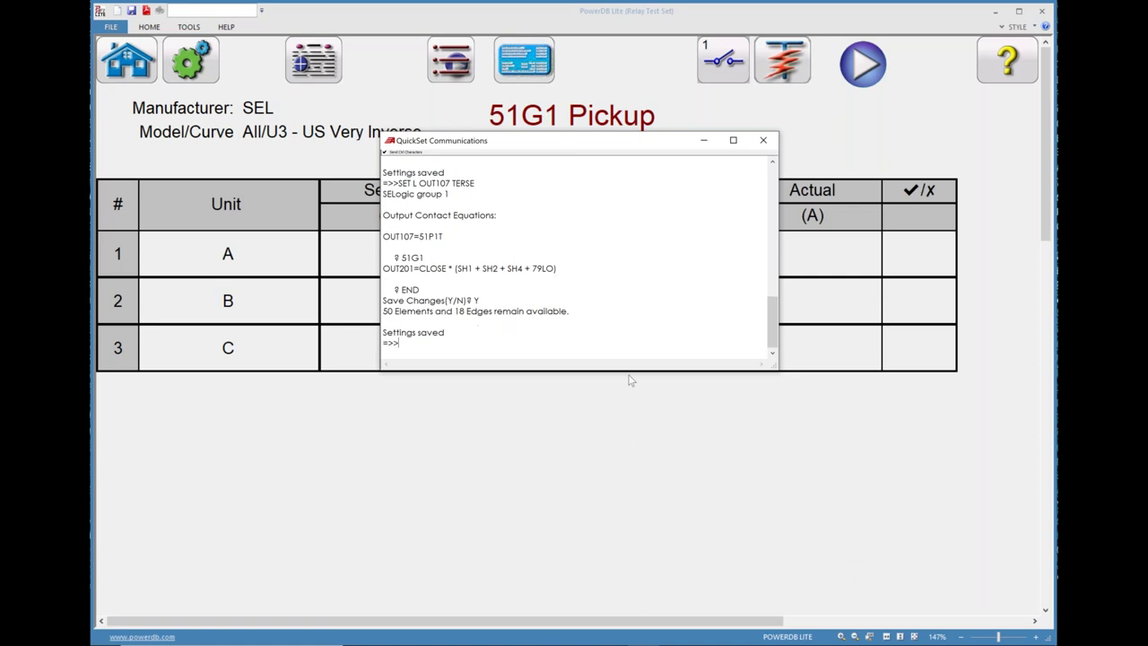
pyautogui.click(764, 140)
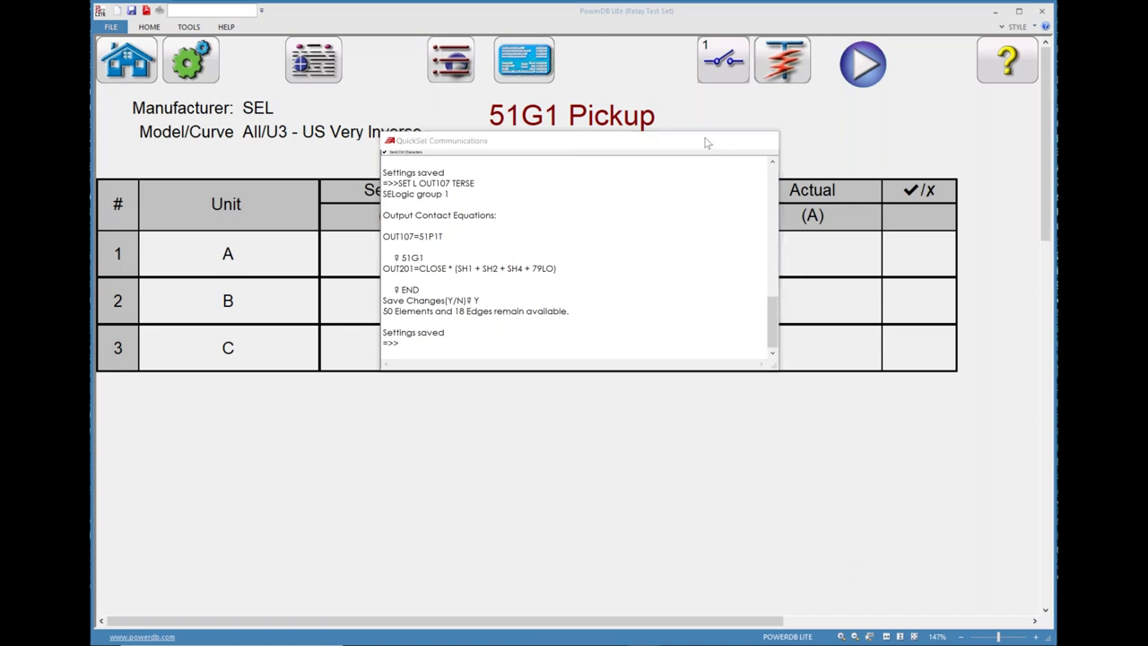
# - Run the 51G1 Pickup test on all three phases A, B and C
pyautogui.click(863, 63)
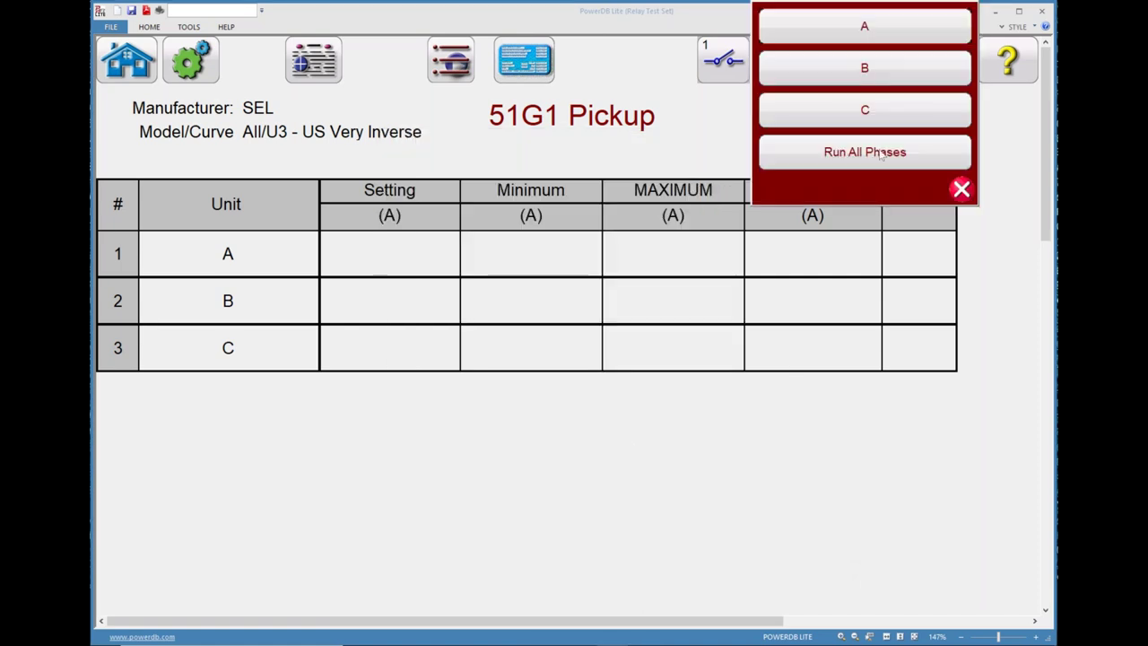
pyautogui.click(792, 154)
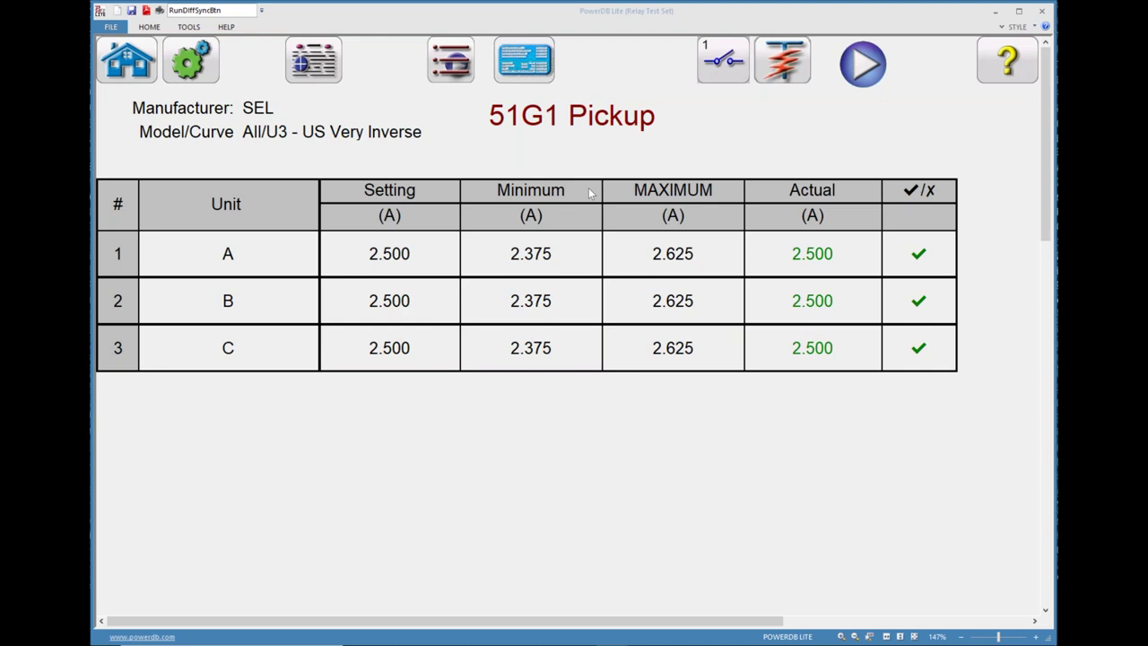
# - Switch to the 51G1 Timing test at multiples 2, 3 and 5, keeping Input 1 as the binary input
pyautogui.click(453, 64)
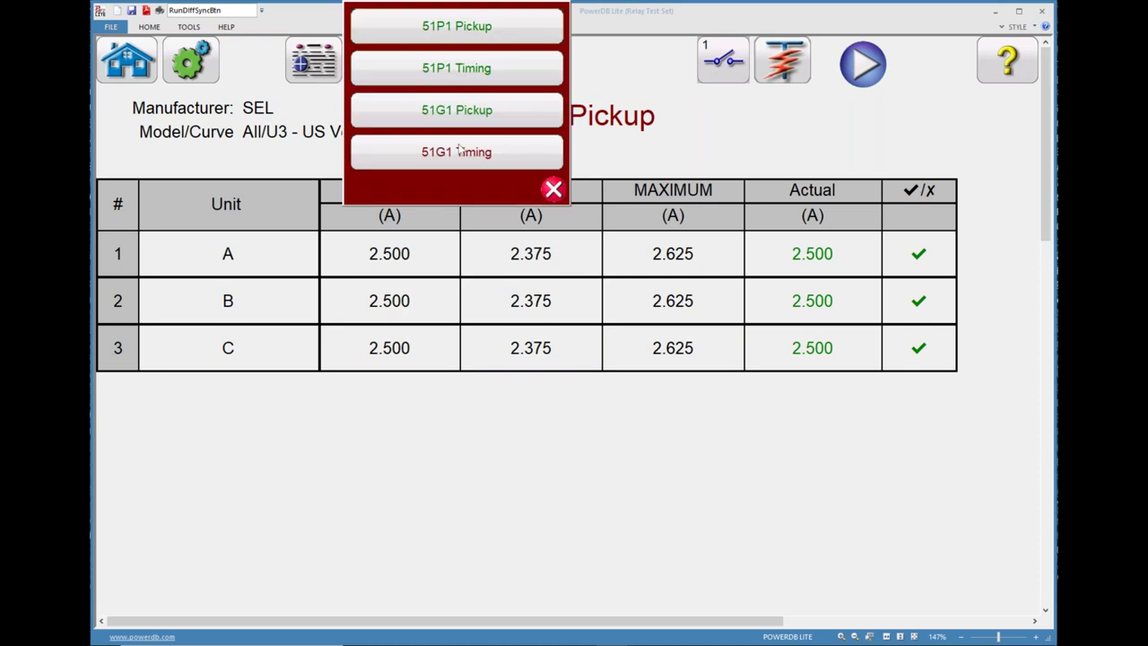
pyautogui.click(475, 154)
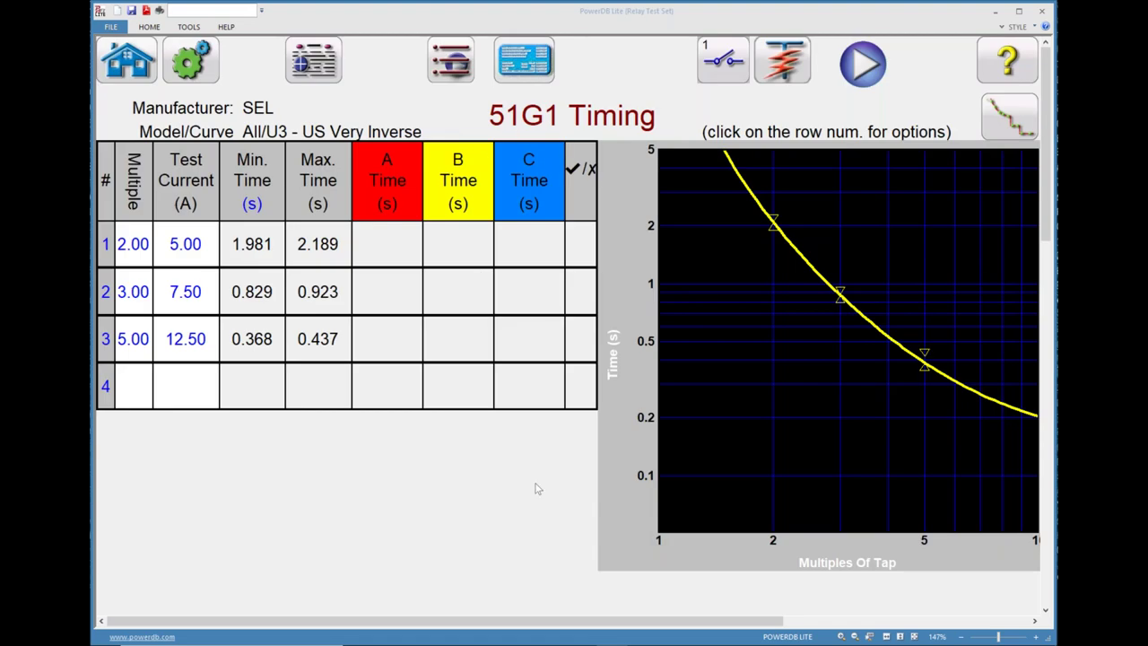
pyautogui.moveTo(547, 642)
pyautogui.click(717, 77)
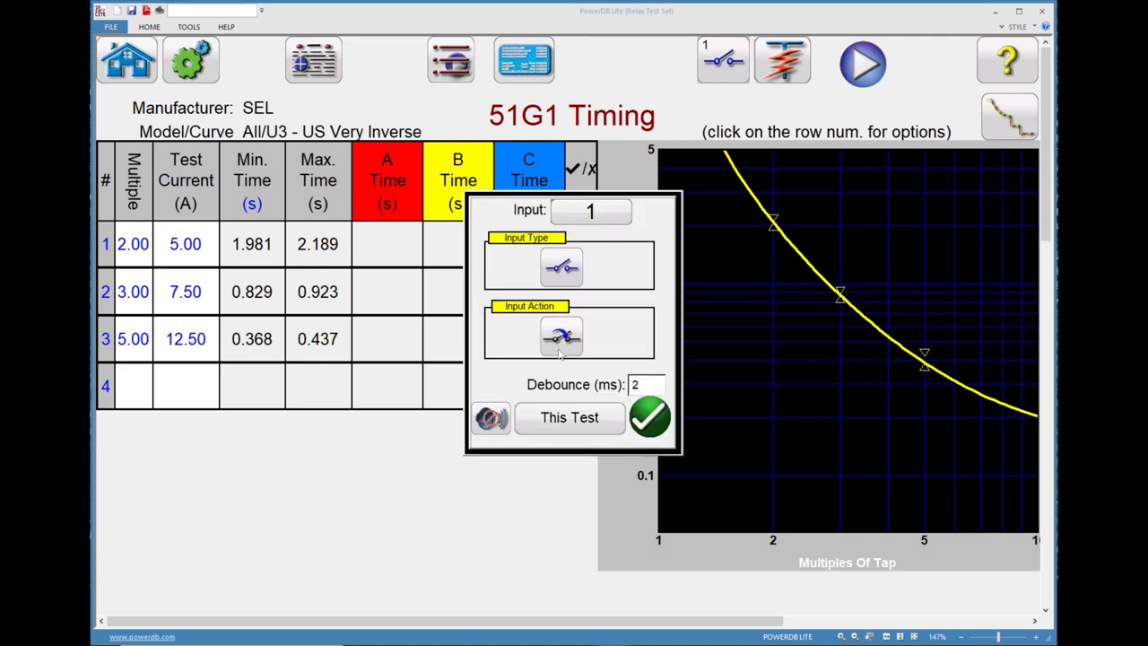
pyautogui.click(650, 417)
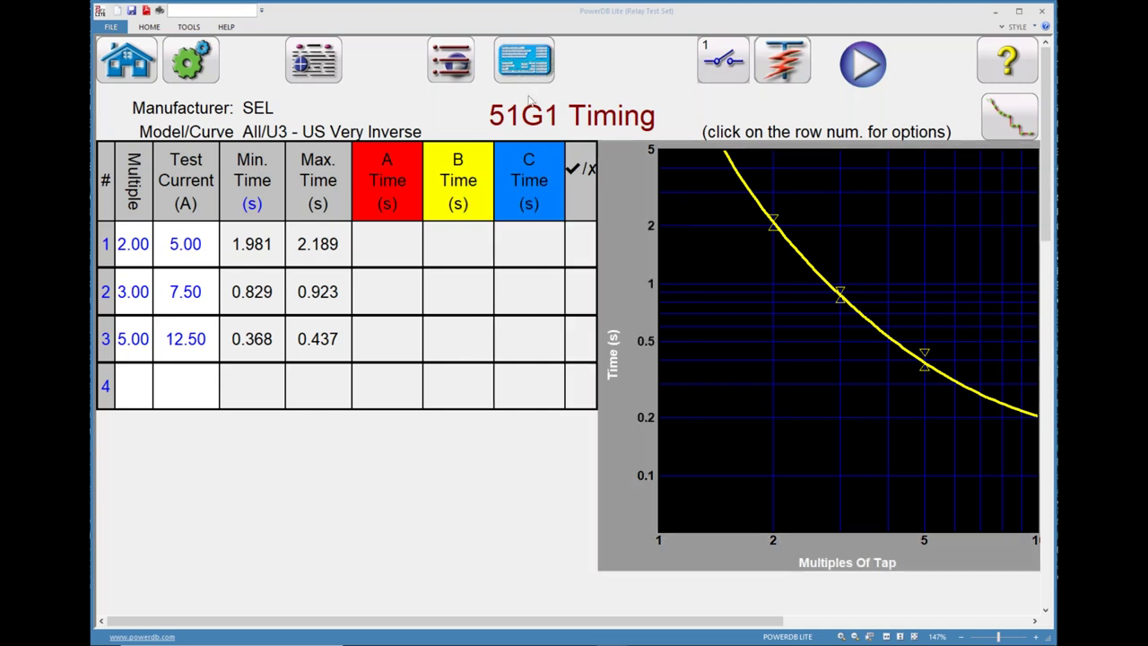
# - Set relay output OUT107 to 51G1T with SET L OUT107 TERSE and save the settings
pyautogui.hotkey('alt', 'Tab')
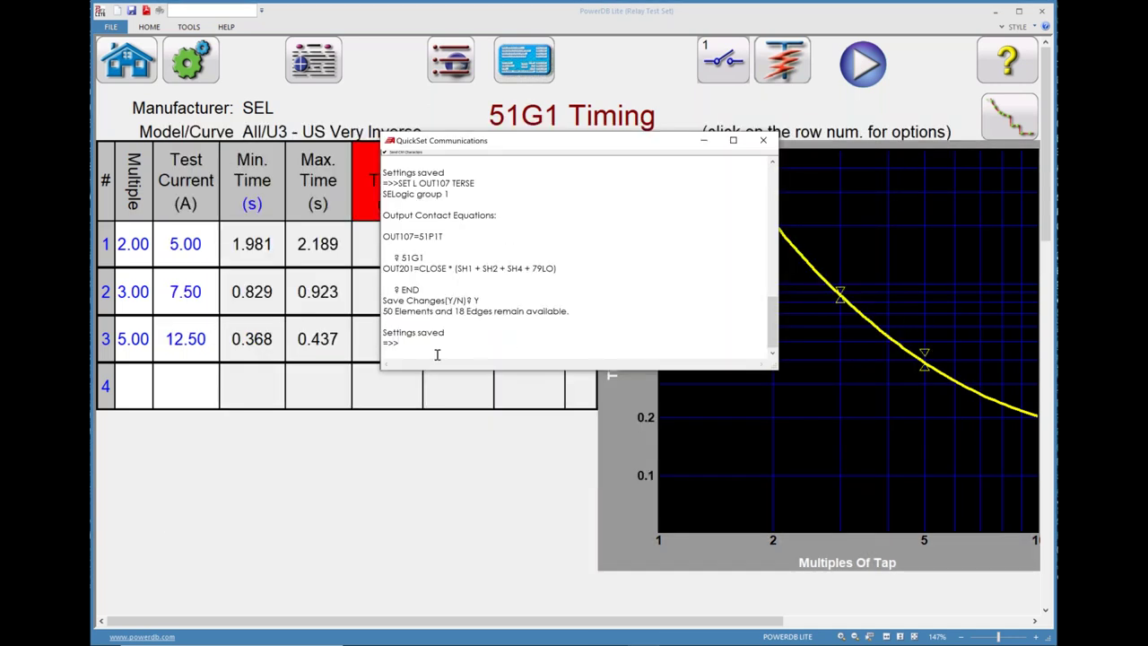
pyautogui.write('SET')
pyautogui.write(' L OUT10')
pyautogui.write('7 TES')
pyautogui.write('ESE')
pyautogui.press('BackSpace')
pyautogui.press('BackSpace')
pyautogui.write('SE')
pyautogui.press('Return')
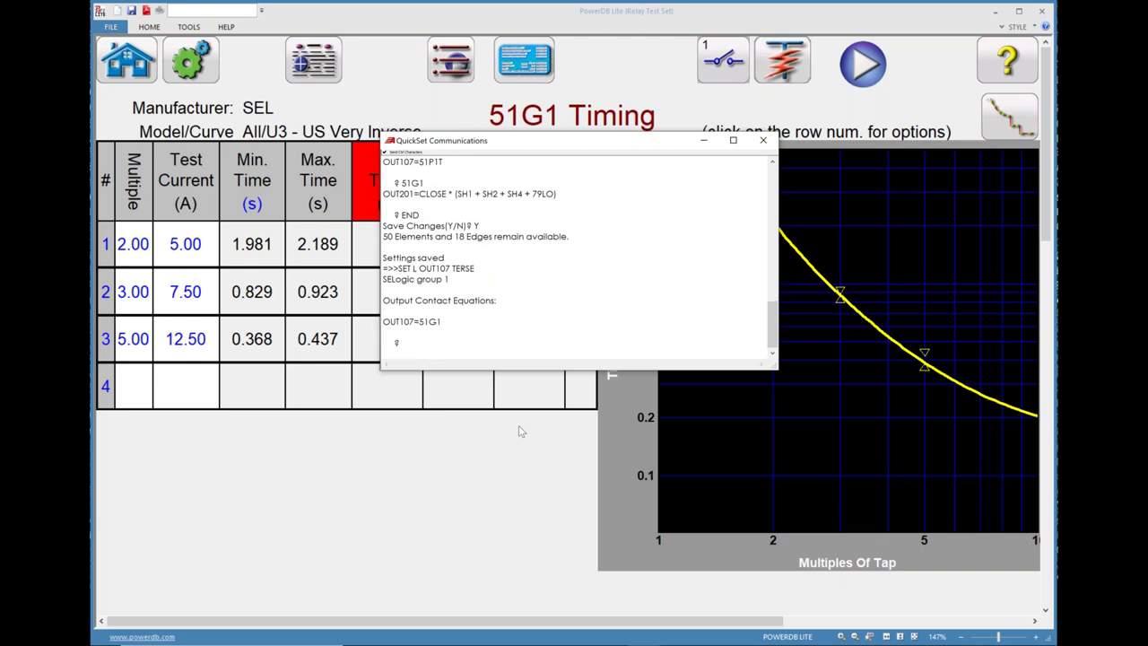
pyautogui.write('51G1T')
pyautogui.press('Return')
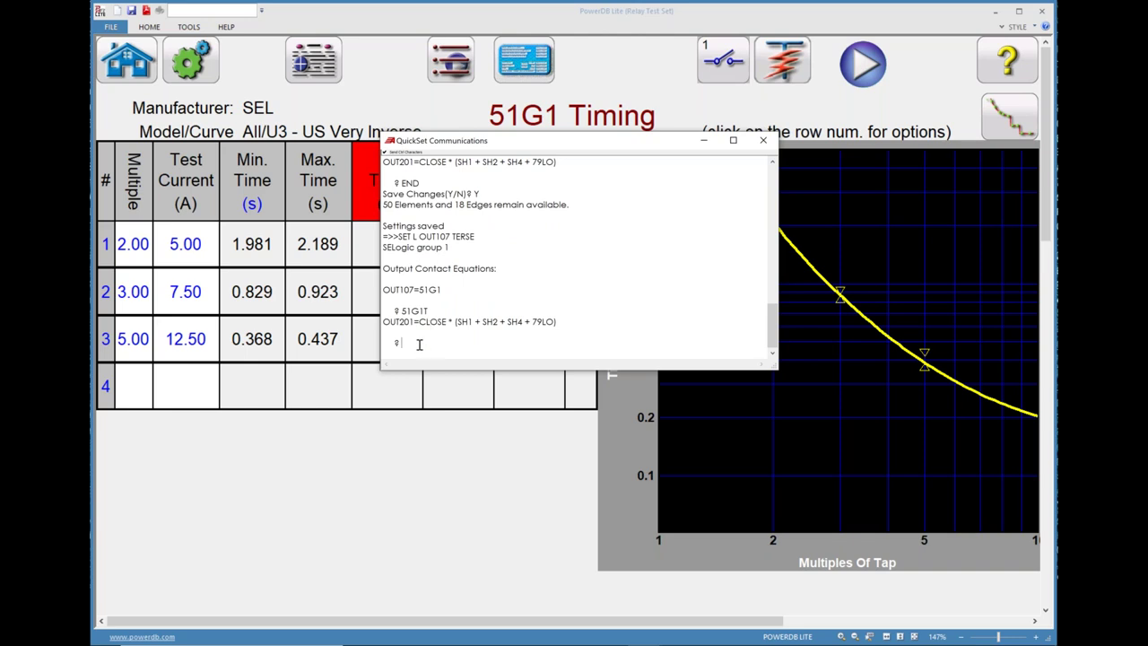
pyautogui.write('END')
pyautogui.press('Return')
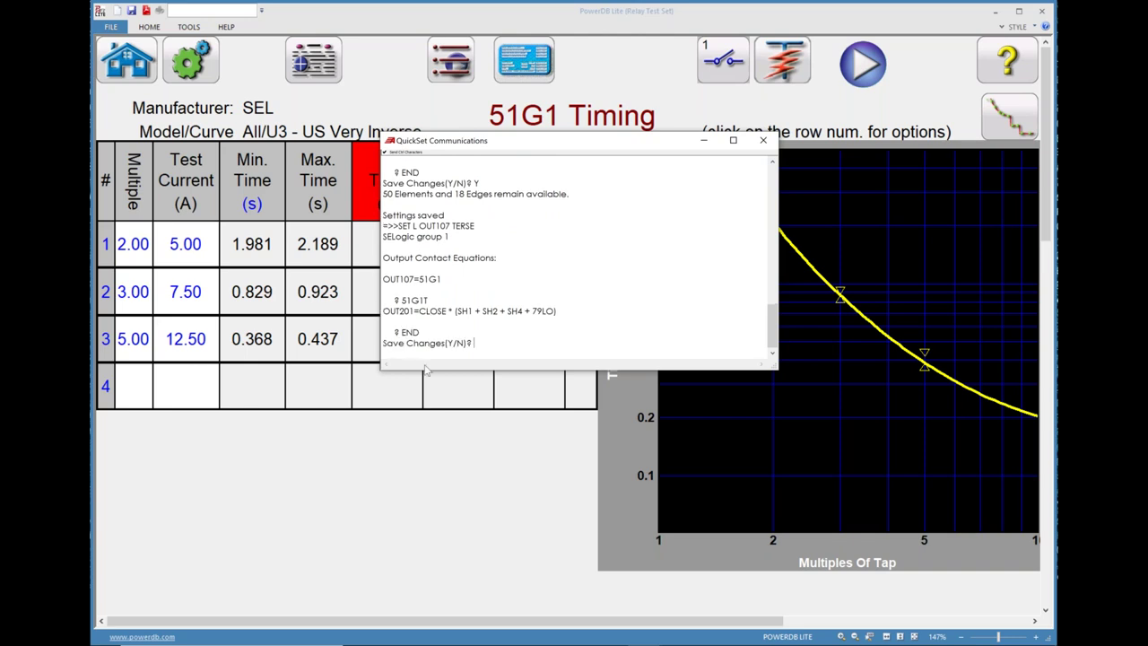
pyautogui.write('Y')
pyautogui.press('Return')
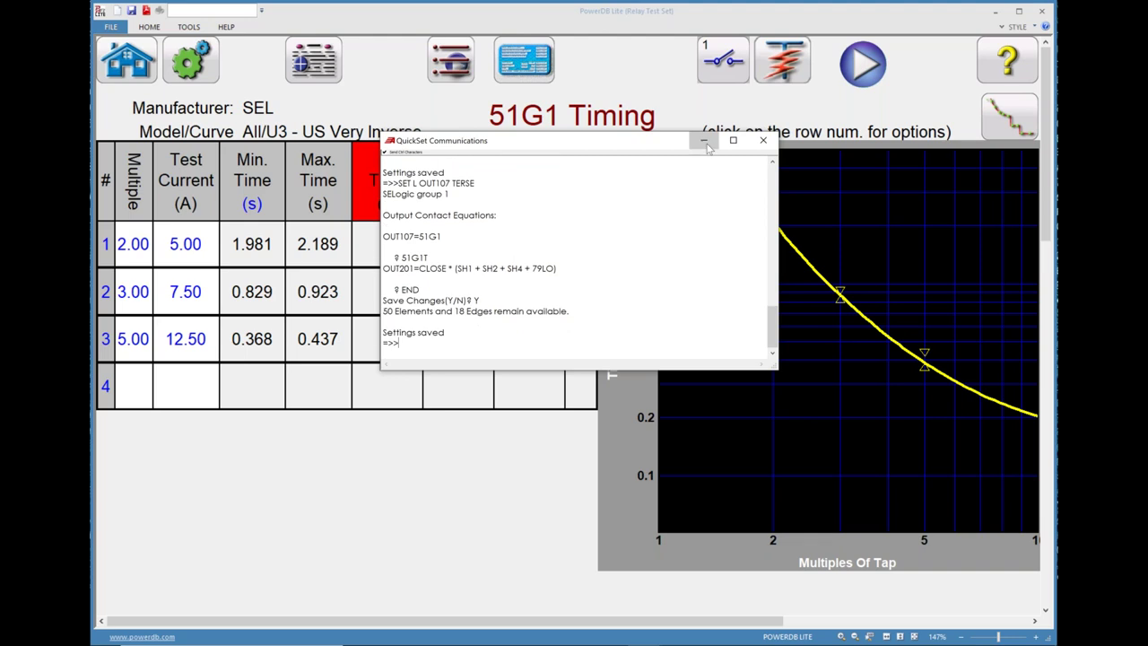
# - Run the 51G1 Timing test on all phases and bring up the predefined test list
pyautogui.click(863, 63)
pyautogui.click(838, 152)
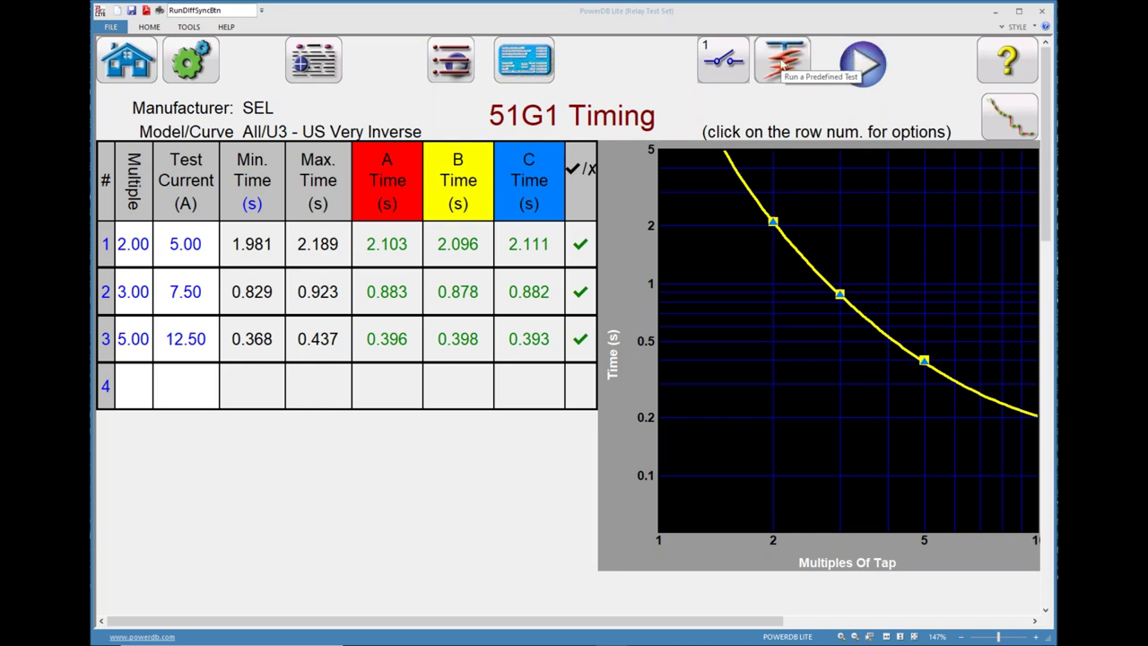
pyautogui.click(783, 67)
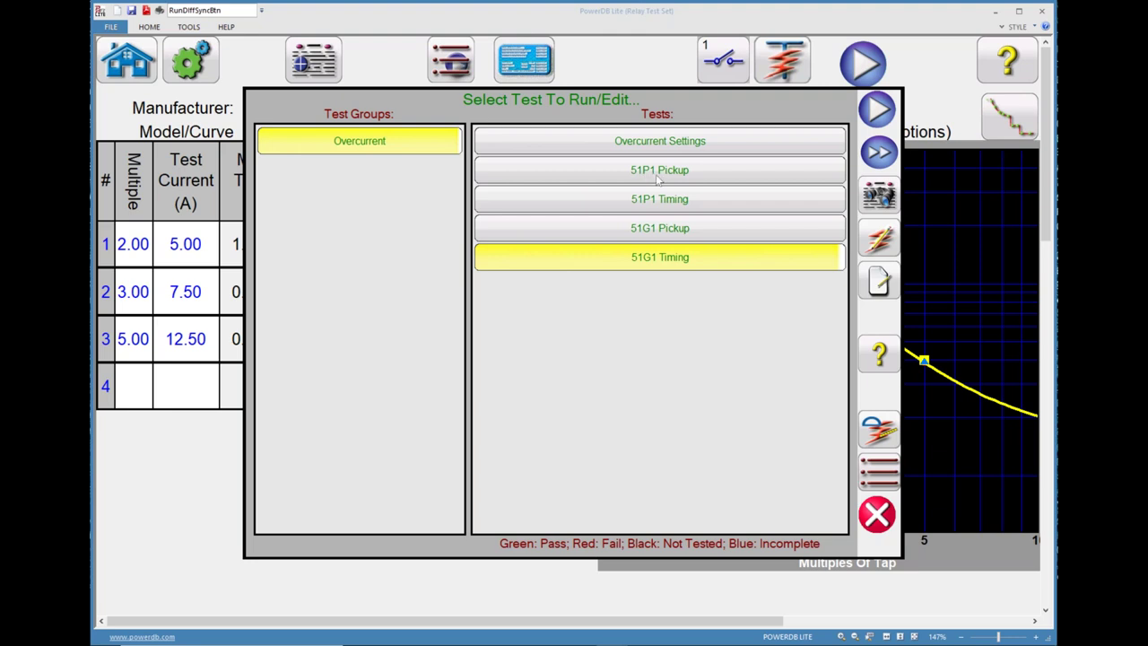
# - Close the Select Test list without switching away from 51G1 Timing
pyautogui.click(657, 172)
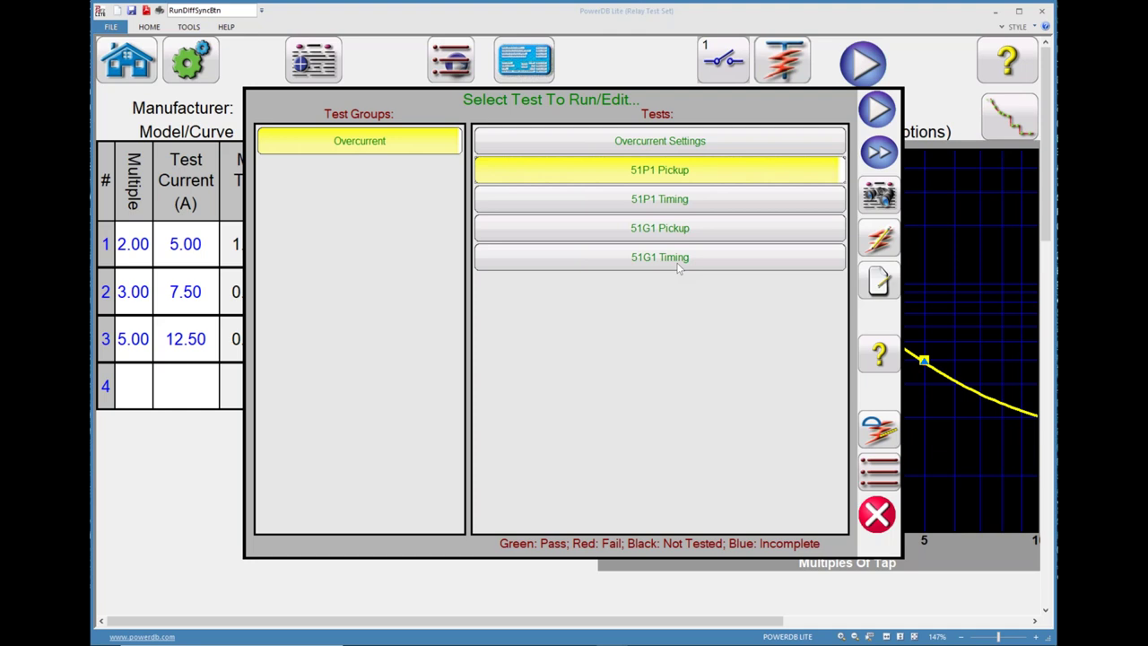
pyautogui.click(877, 515)
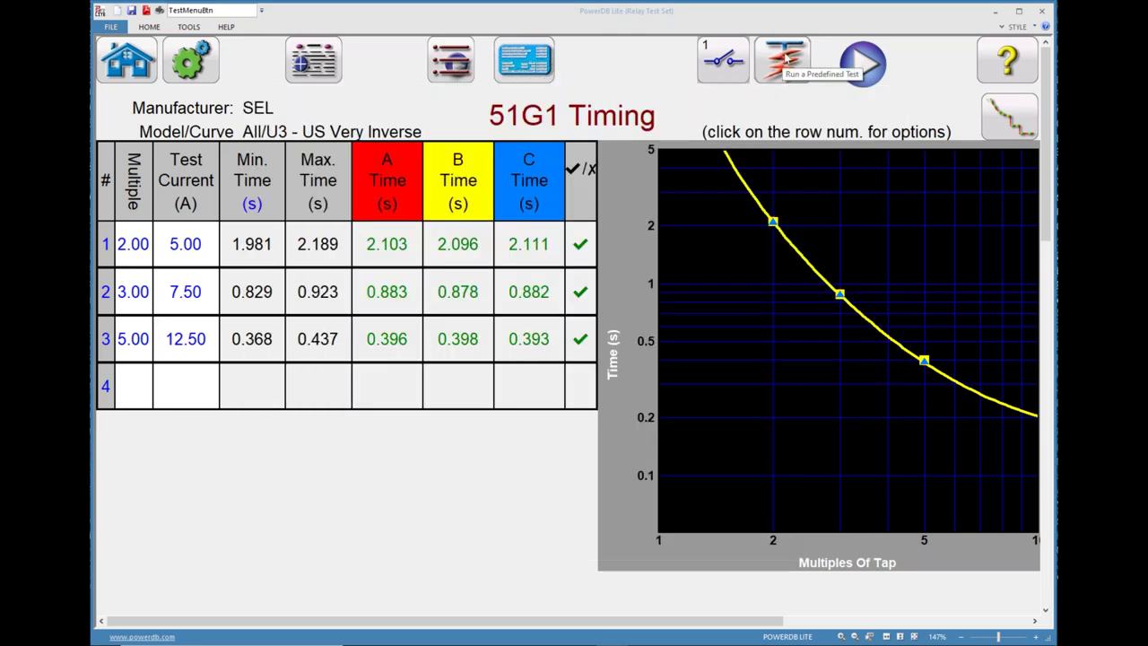
pyautogui.moveTo(529, 643)
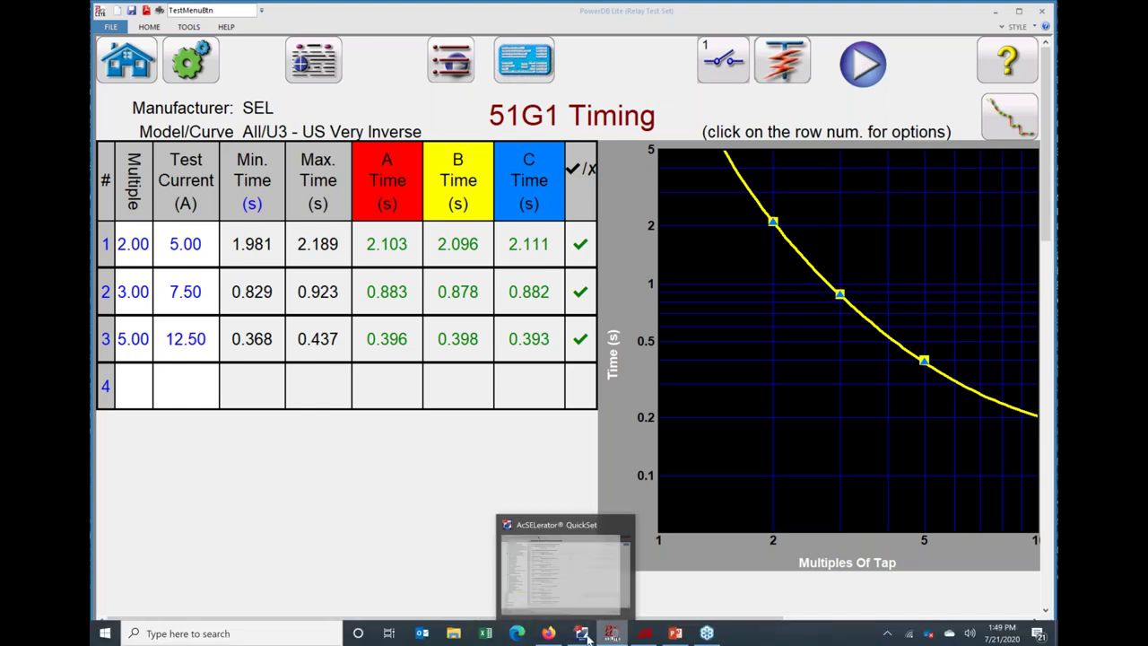
pyautogui.hotkey('alt', 'Tab')
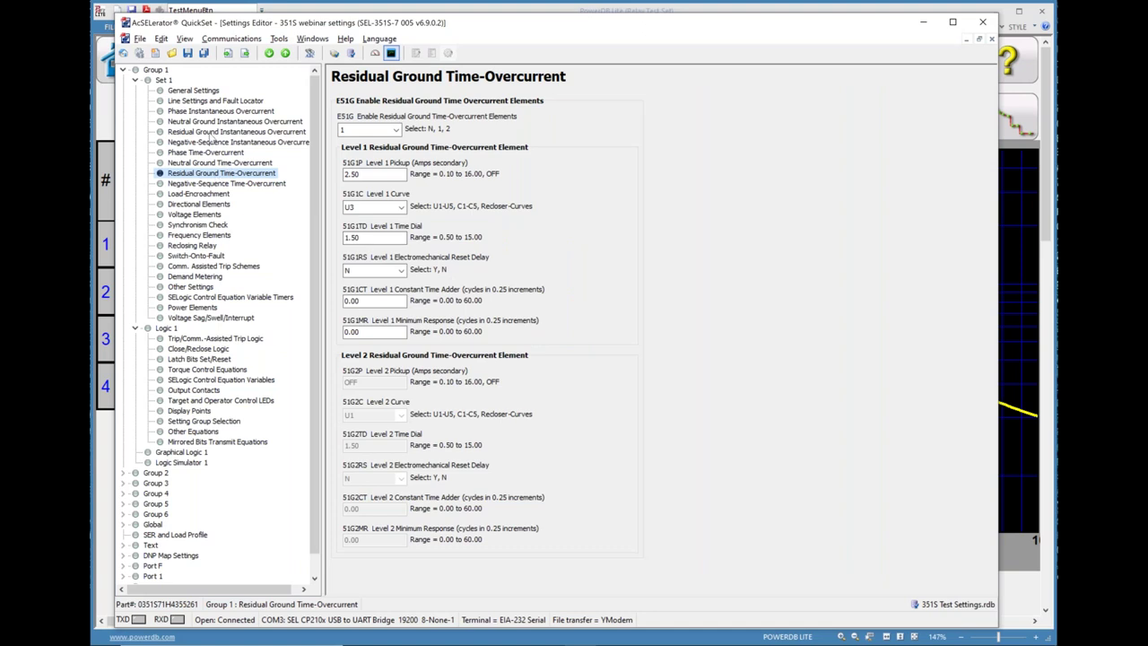
pyautogui.click(222, 162)
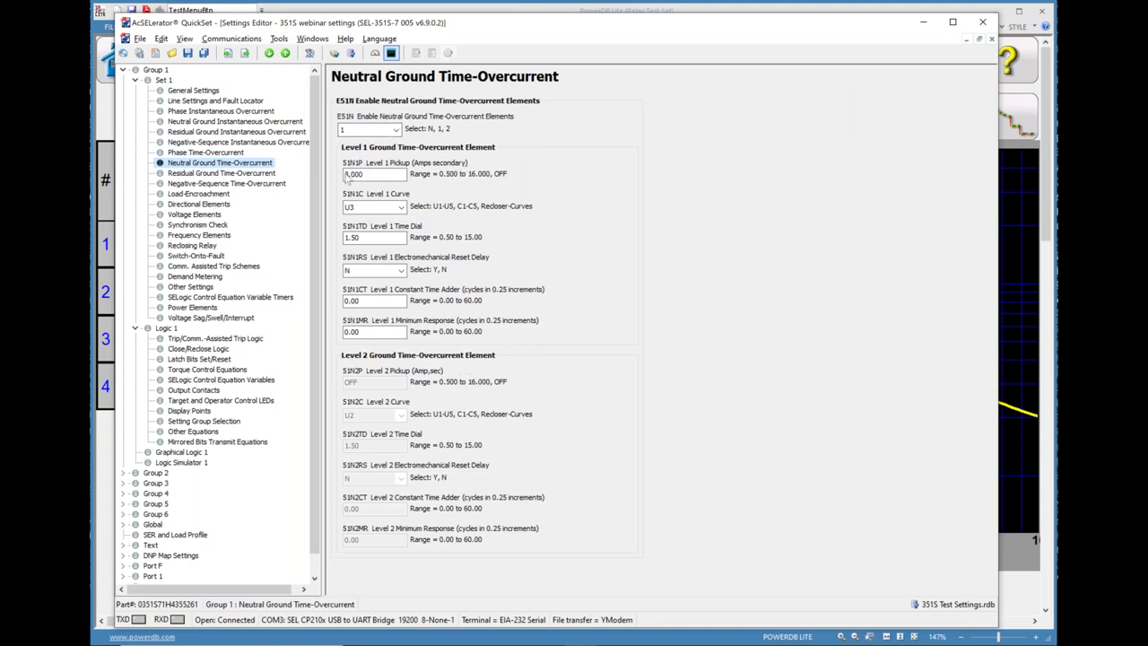
pyautogui.click(352, 177)
pyautogui.click(355, 174)
pyautogui.moveTo(367, 173); pyautogui.dragTo(342, 178)
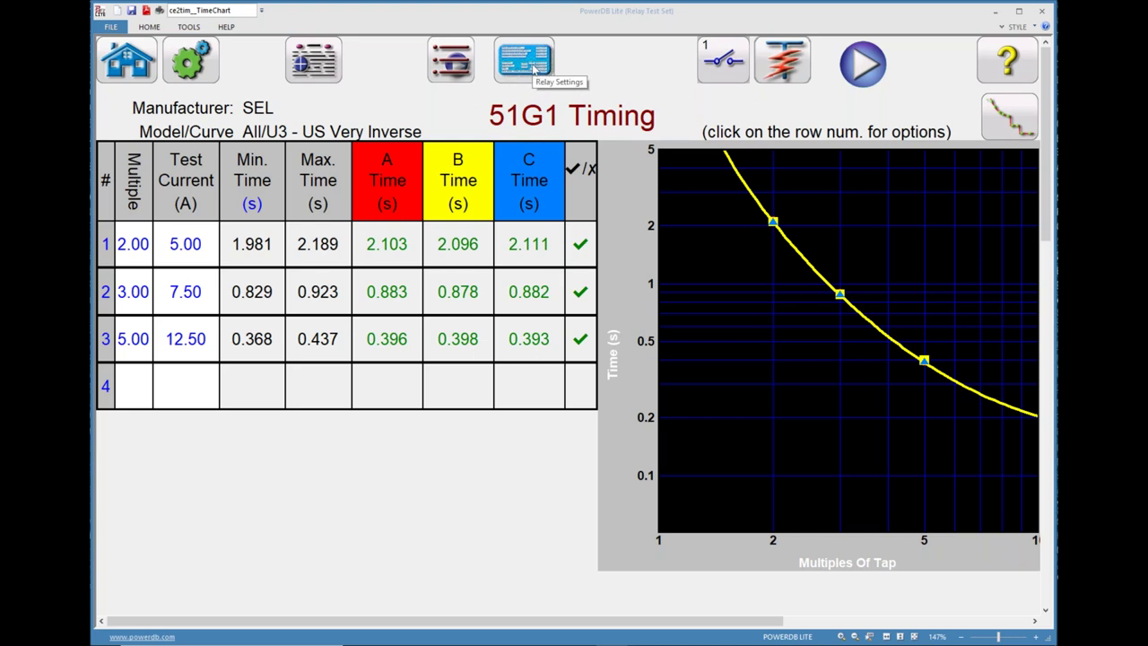
# - Set the number of relay elements to 3 and review the new E3 and 51P1 settings
pyautogui.click(535, 68)
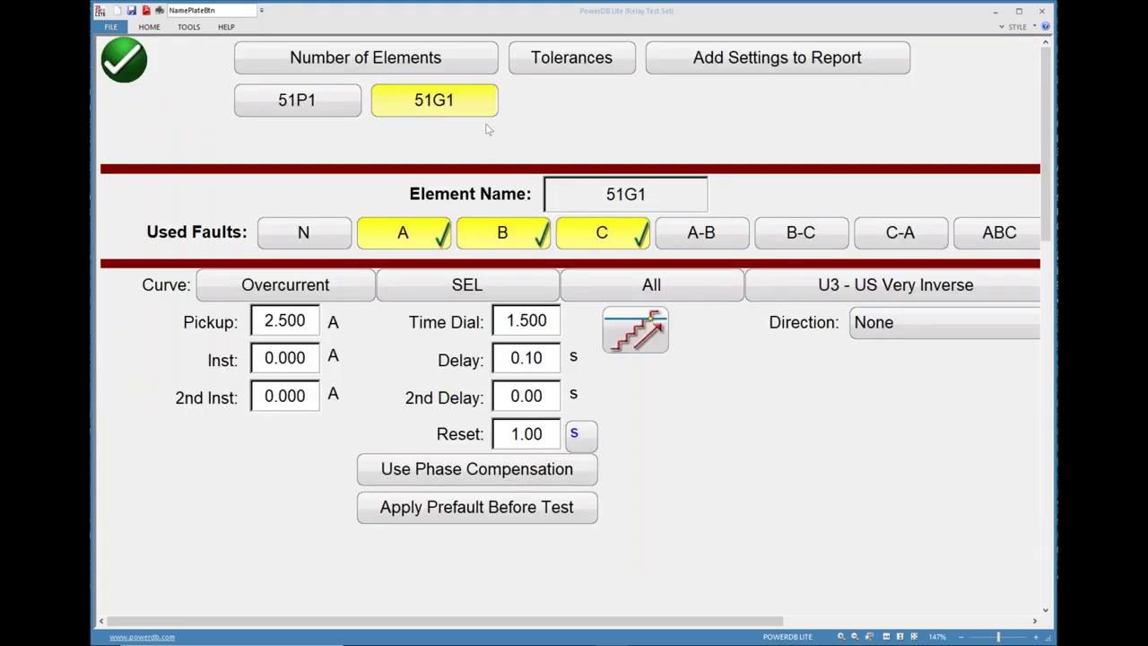
pyautogui.click(419, 63)
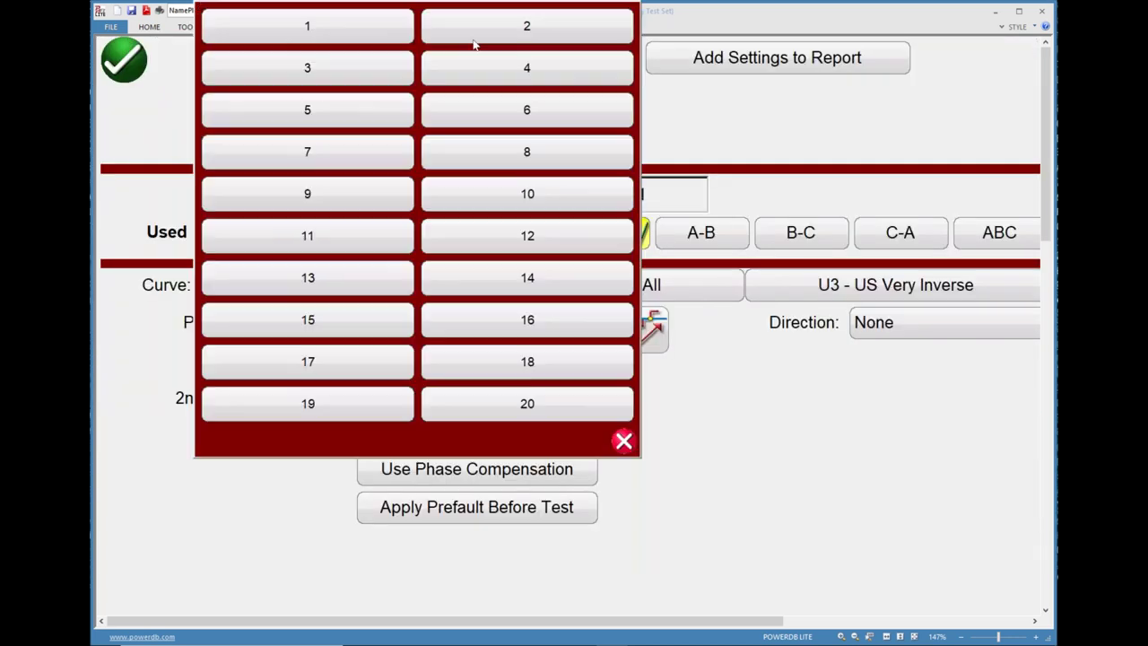
pyautogui.click(380, 74)
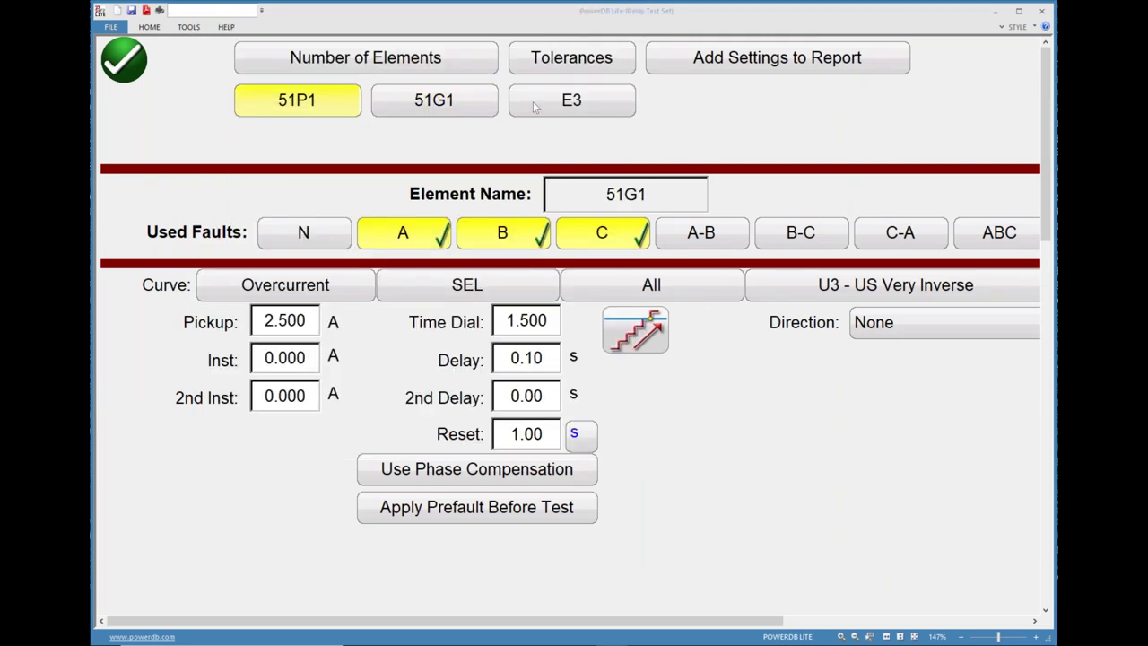
pyautogui.click(554, 108)
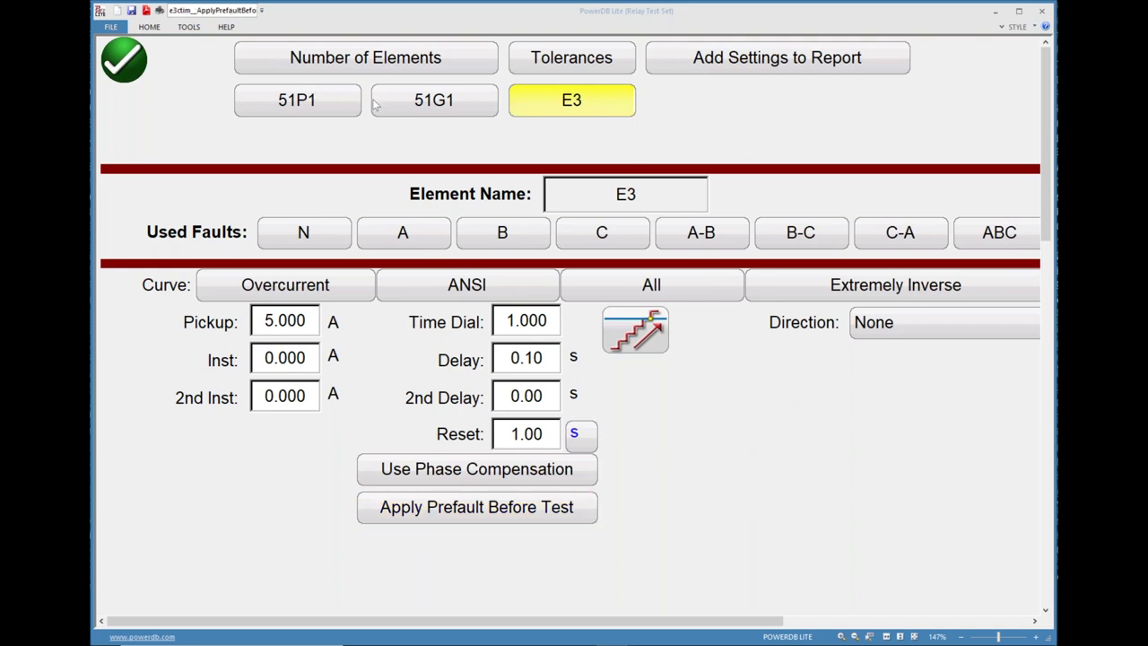
pyautogui.click(324, 110)
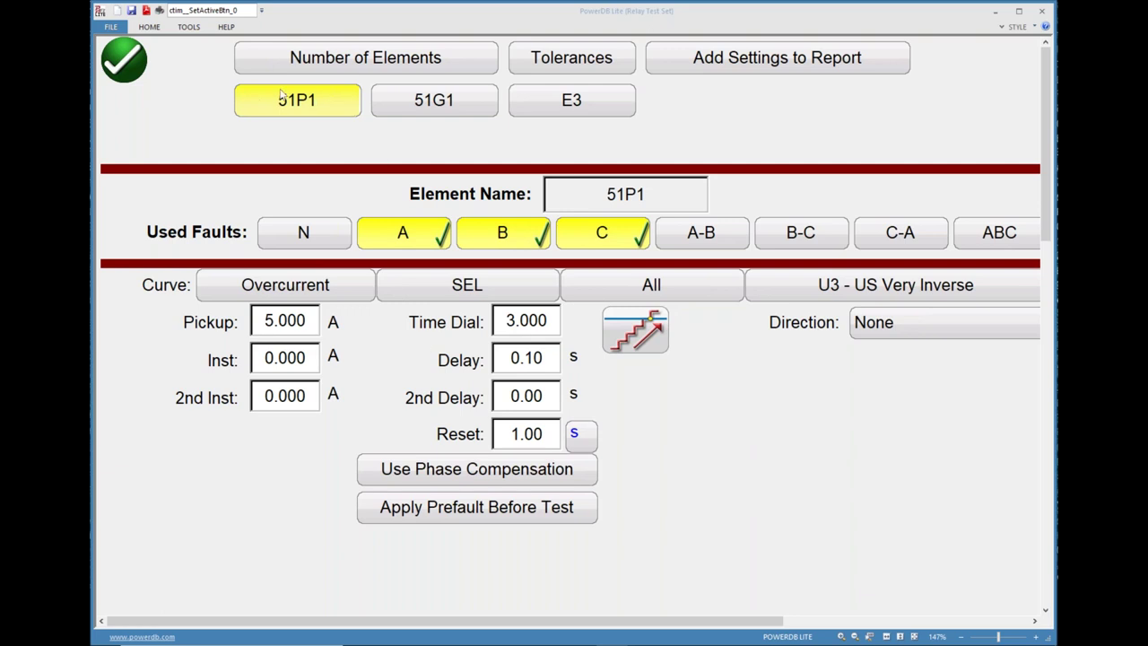
# - Rename element E3 to 51N1 and enable the N used-fault for it
pyautogui.click(444, 112)
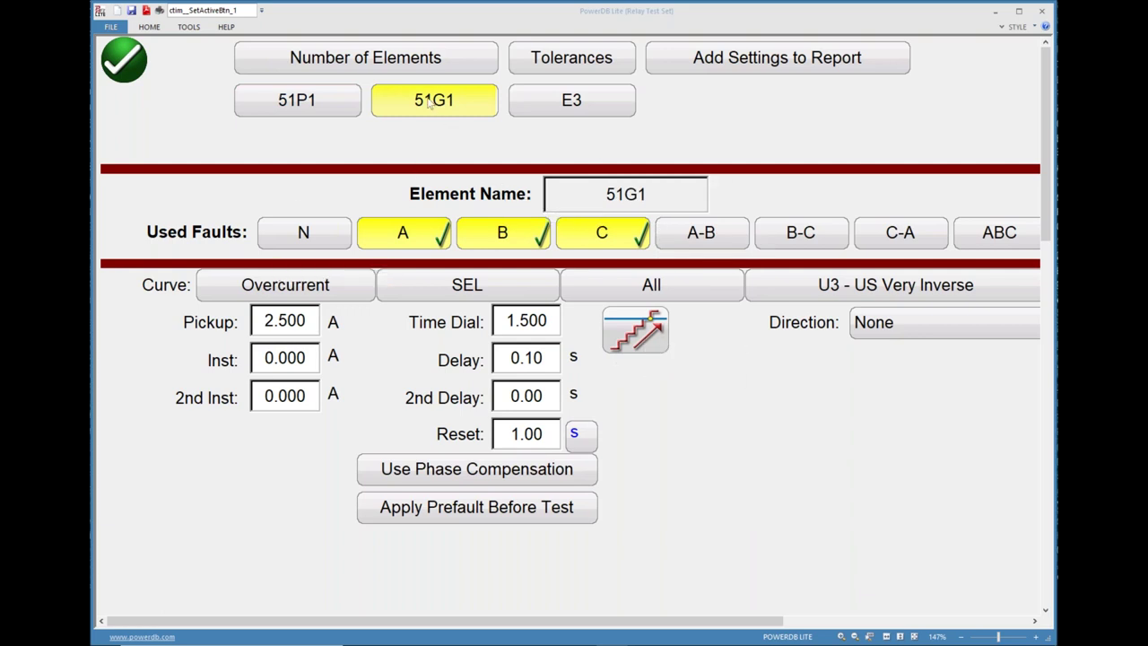
pyautogui.click(571, 109)
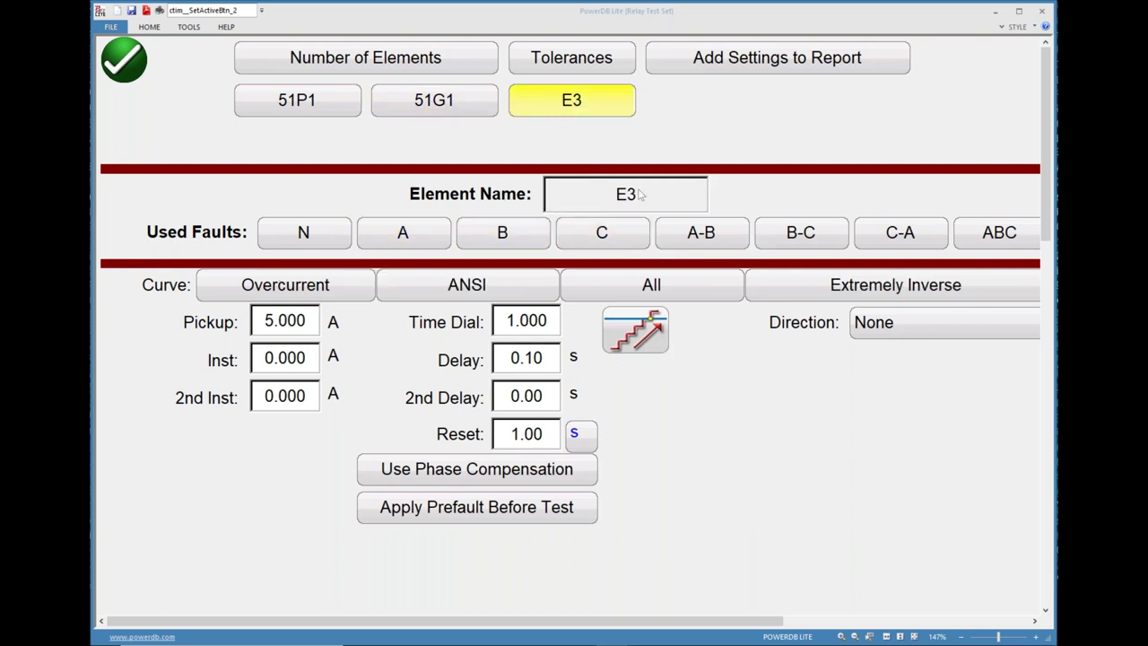
pyautogui.click(642, 195)
pyautogui.doubleClick(348, 224)
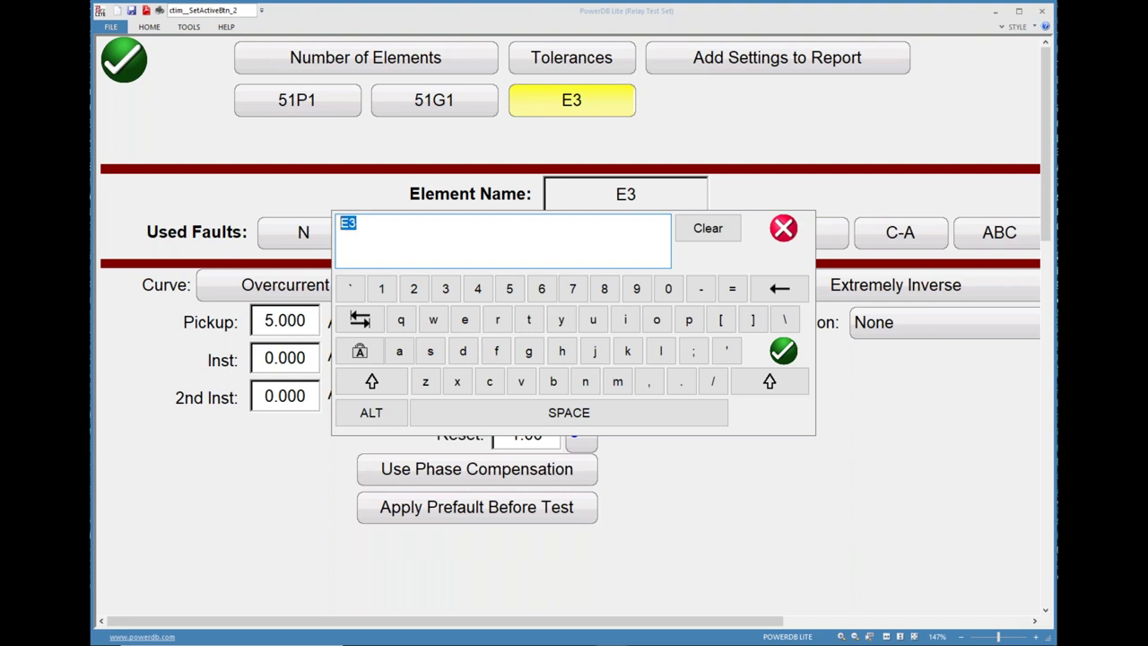
pyautogui.write('51N1')
pyautogui.press('Return')
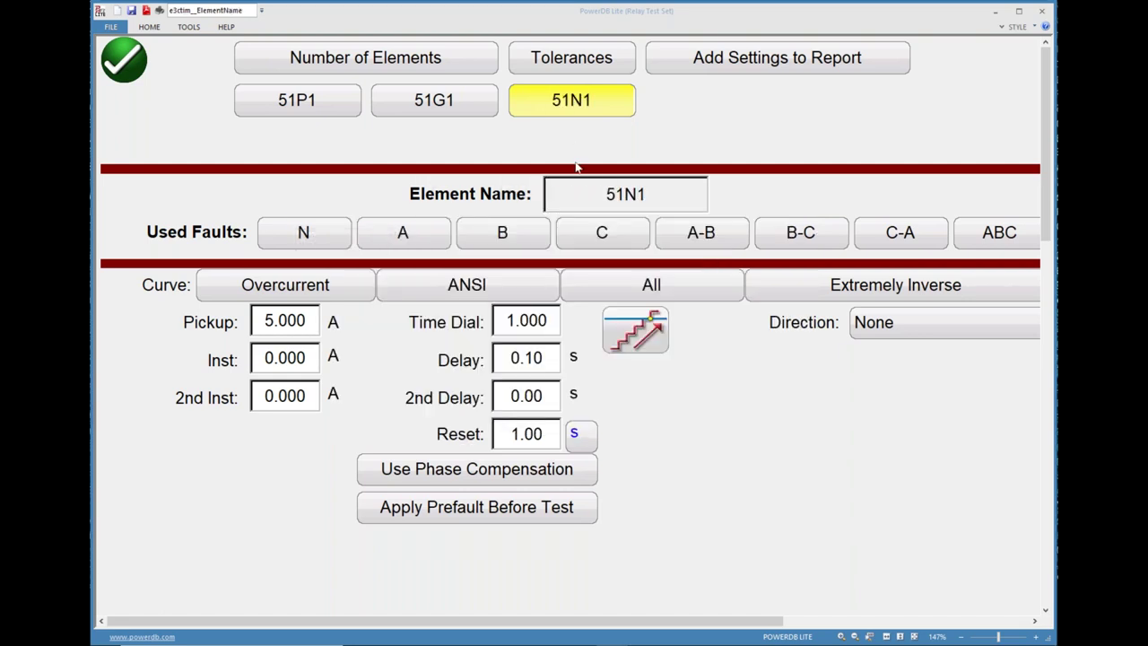
pyautogui.click(330, 233)
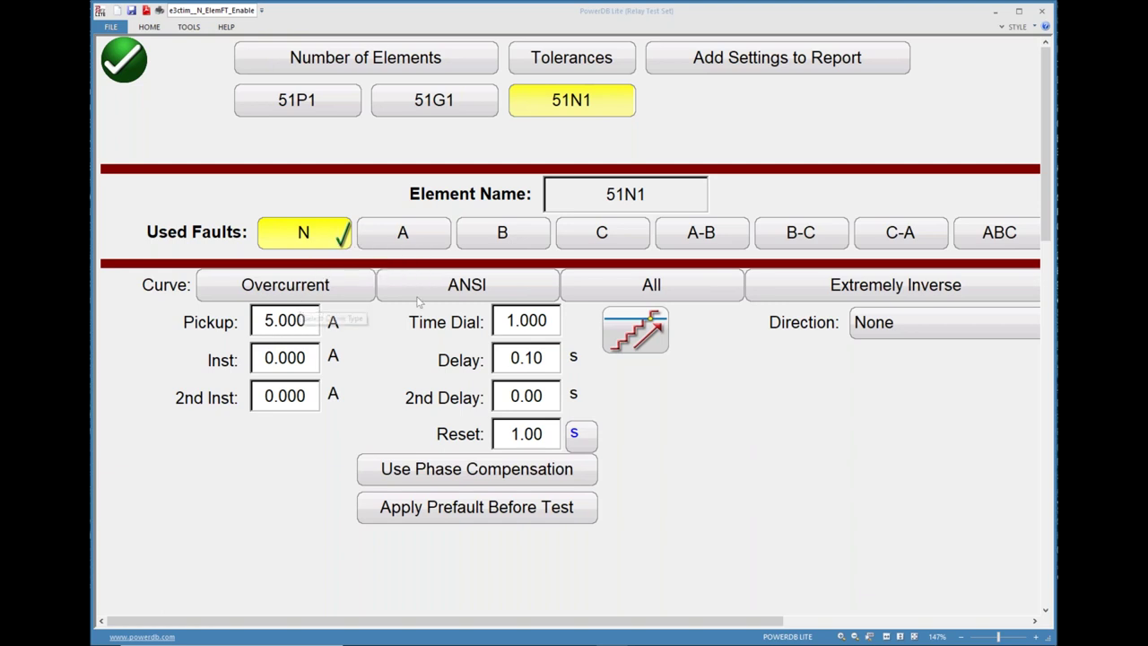
# - Set the 51N1 curve to SEL U3 - US Very Inverse
pyautogui.click(484, 289)
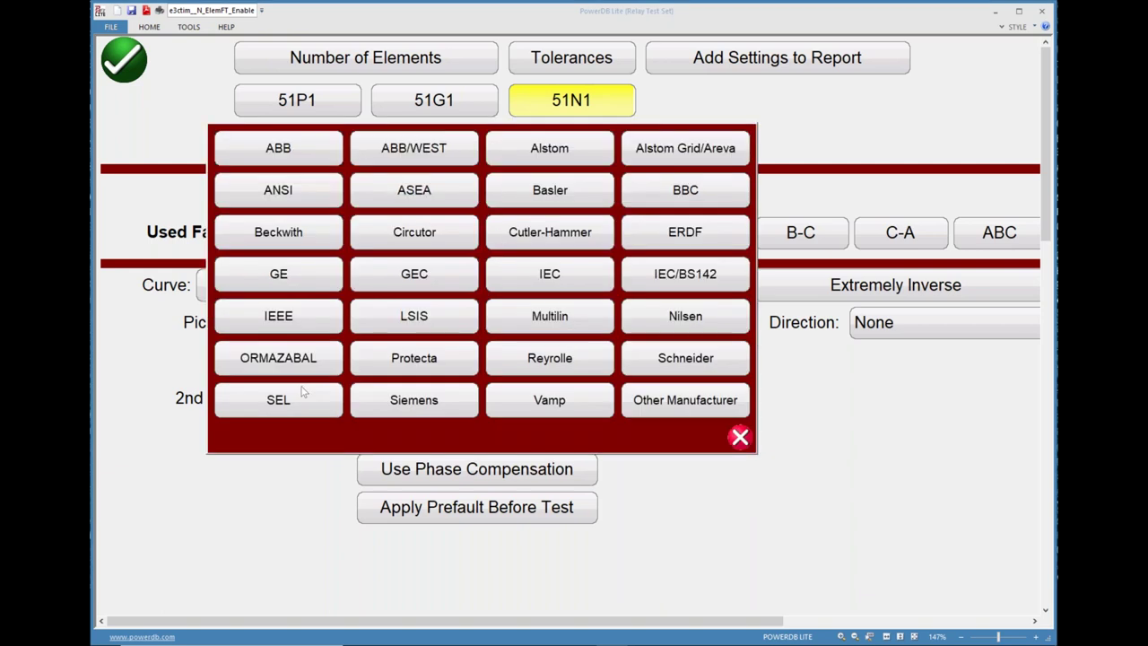
pyautogui.click(304, 394)
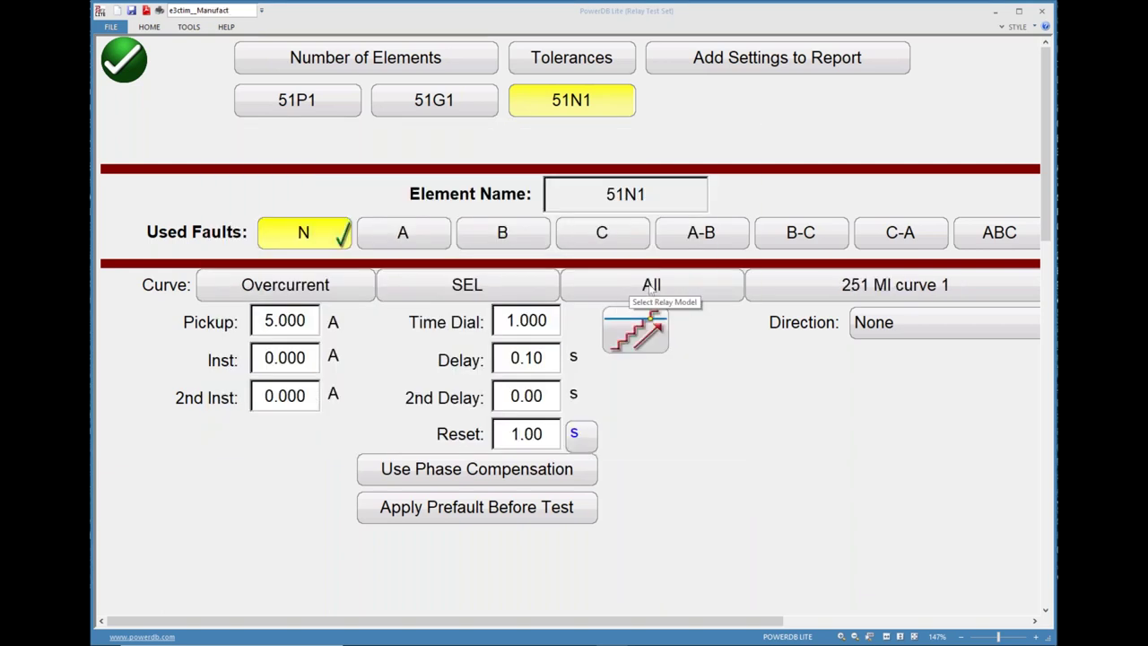
pyautogui.click(614, 296)
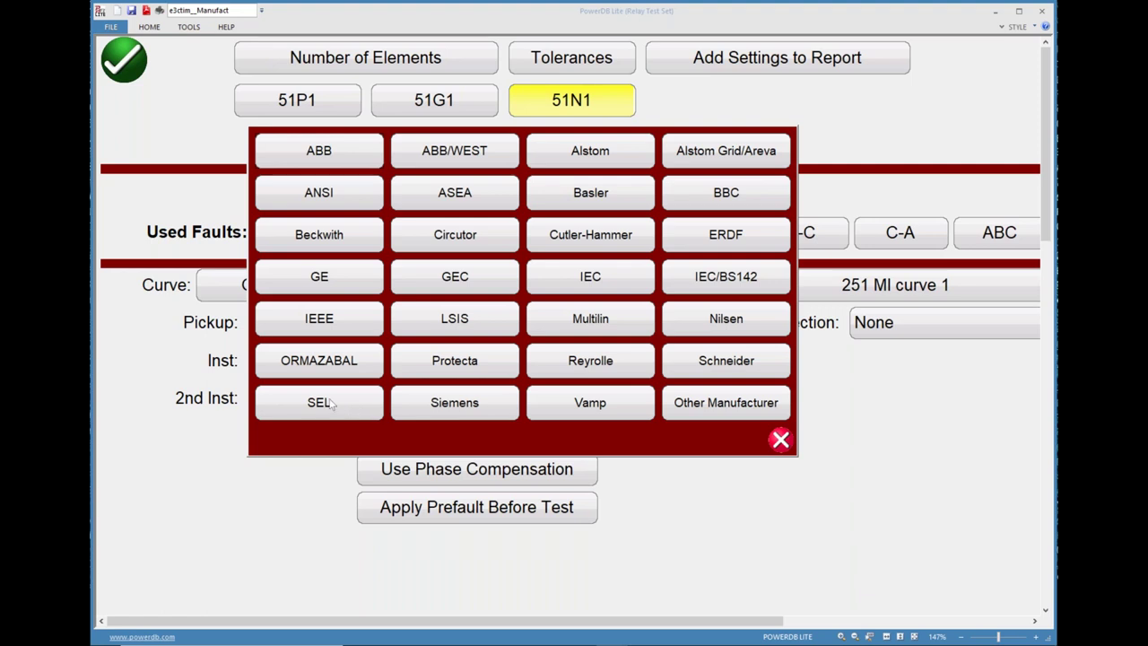
pyautogui.click(350, 403)
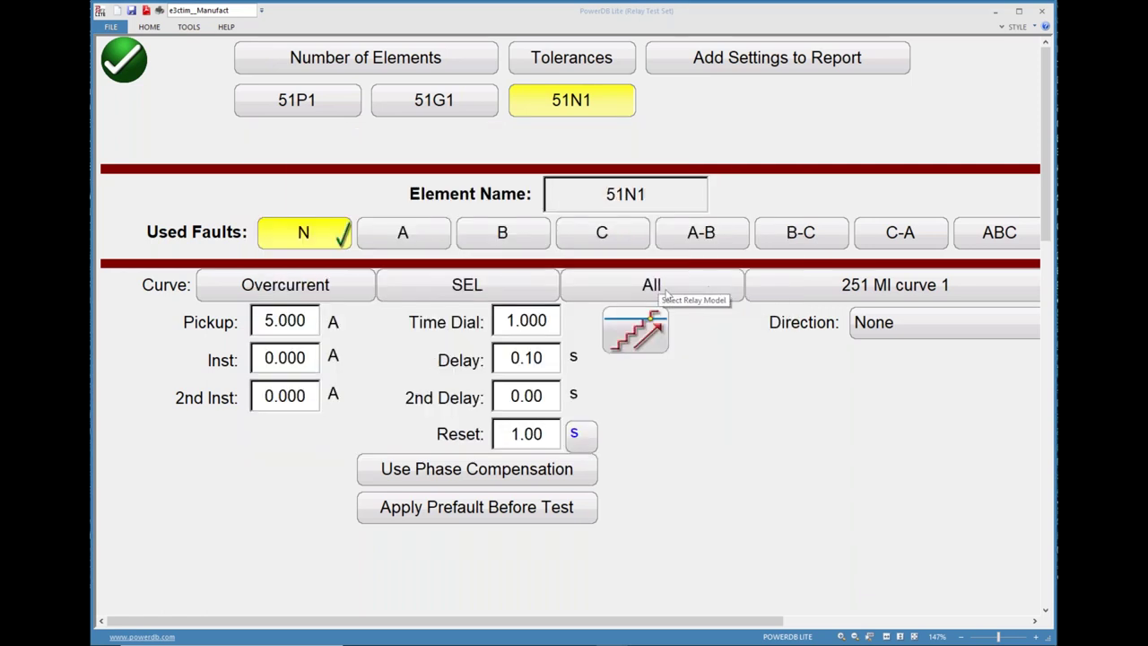
pyautogui.click(793, 293)
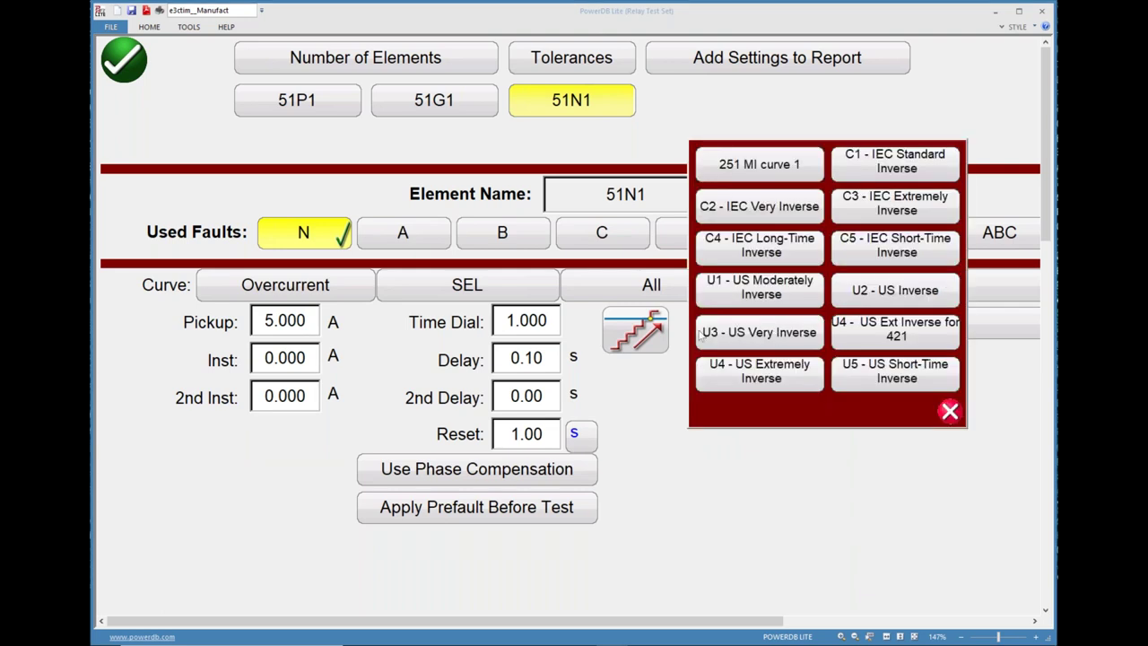
pyautogui.click(755, 340)
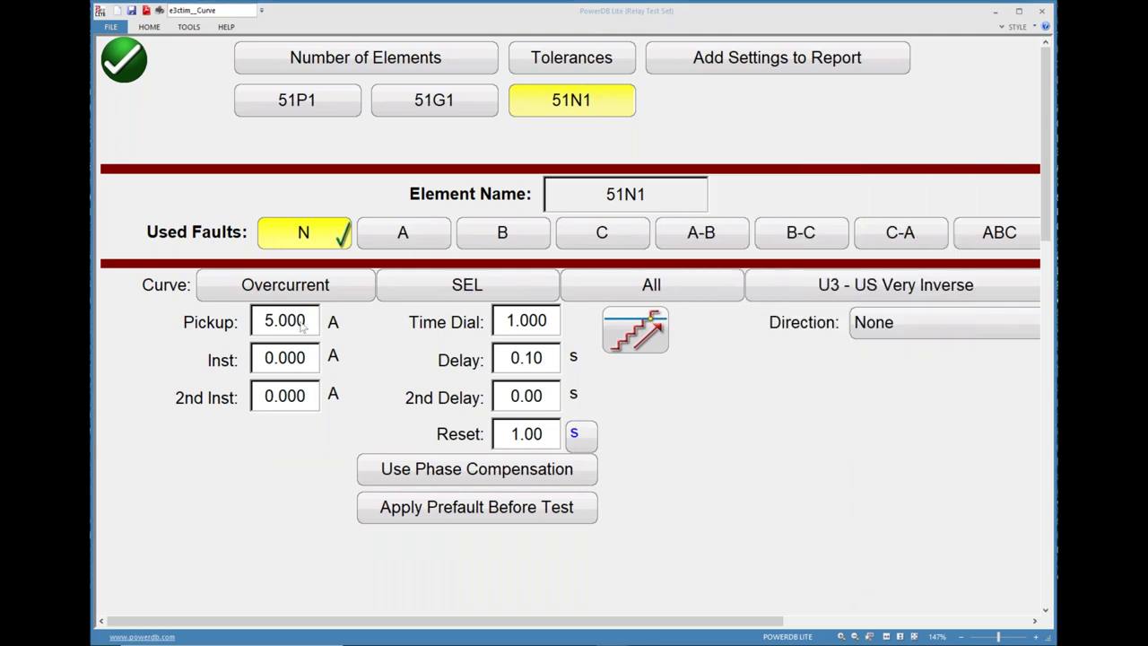
# - Give 51N1 a 3 A pickup and a 1.5 time dial
pyautogui.click(303, 319)
pyautogui.write('3')
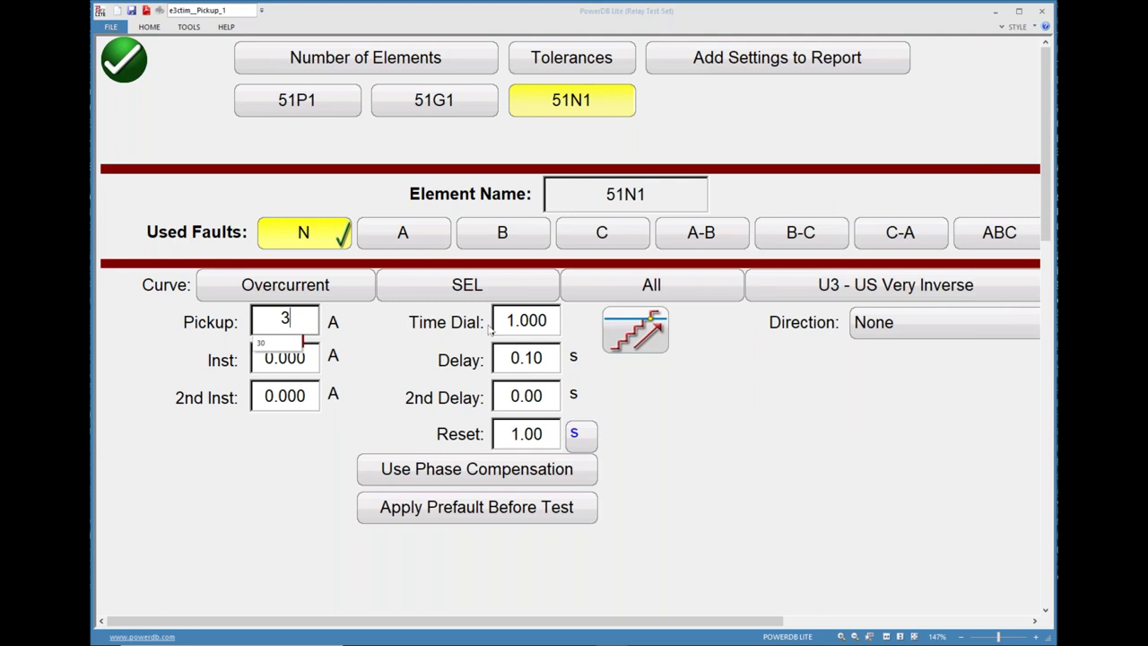
pyautogui.press('Tab')
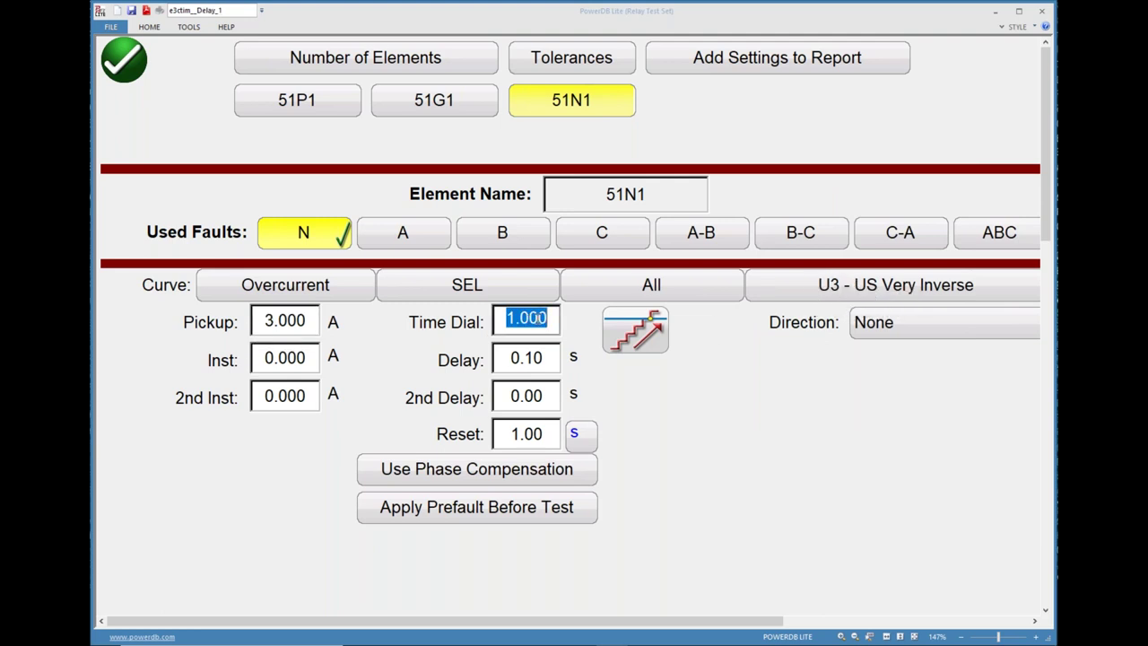
pyautogui.write('1.5')
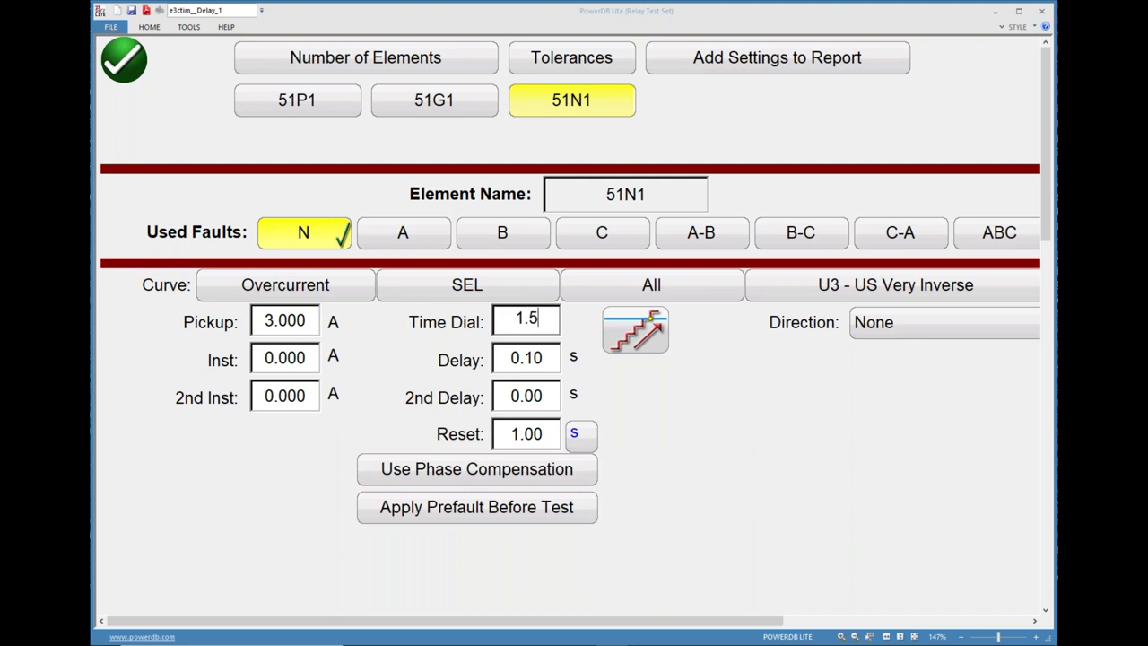
pyautogui.click(654, 421)
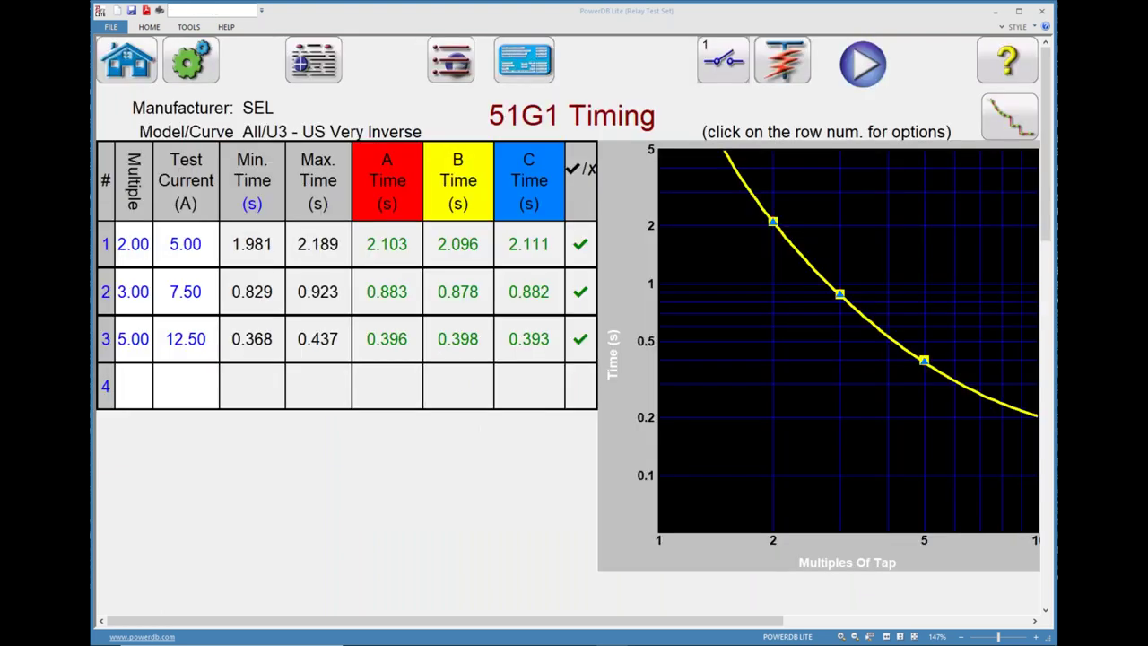
# - Switch to the 51N1 Pickup test and accept its Binary Input trip settings
pyautogui.click(448, 68)
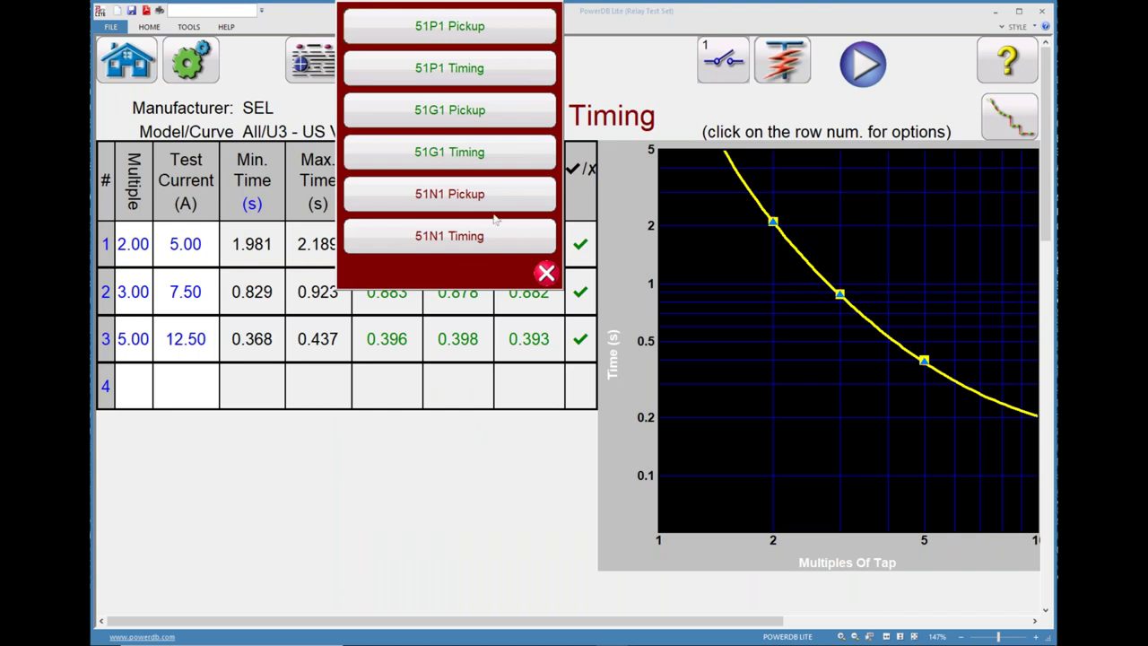
pyautogui.click(510, 205)
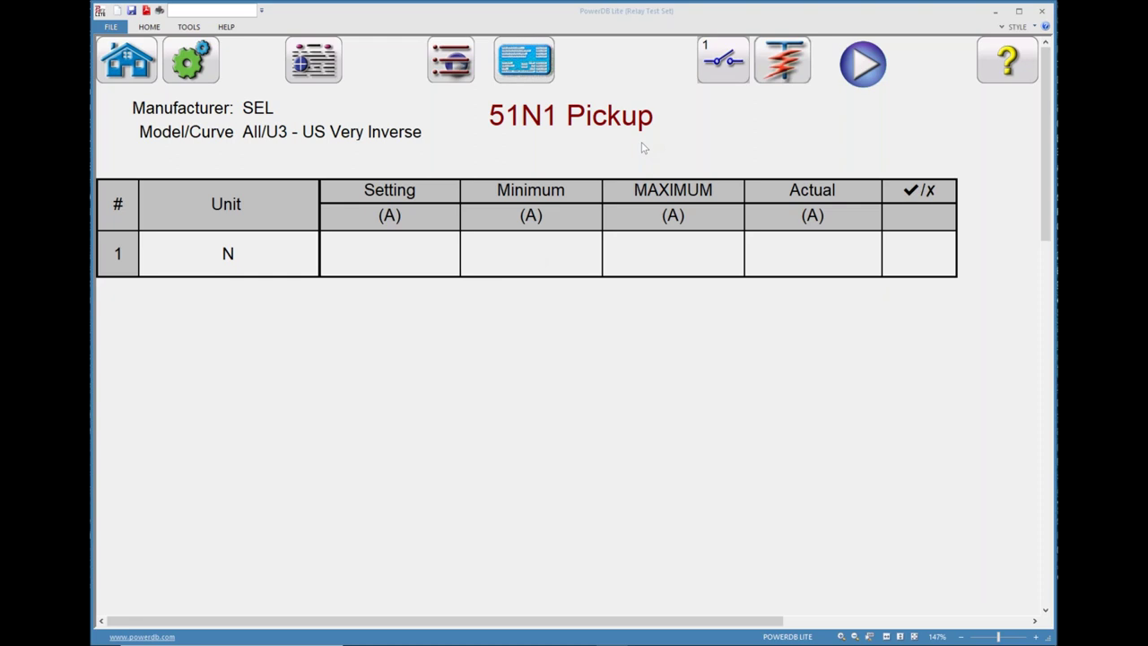
pyautogui.click(723, 60)
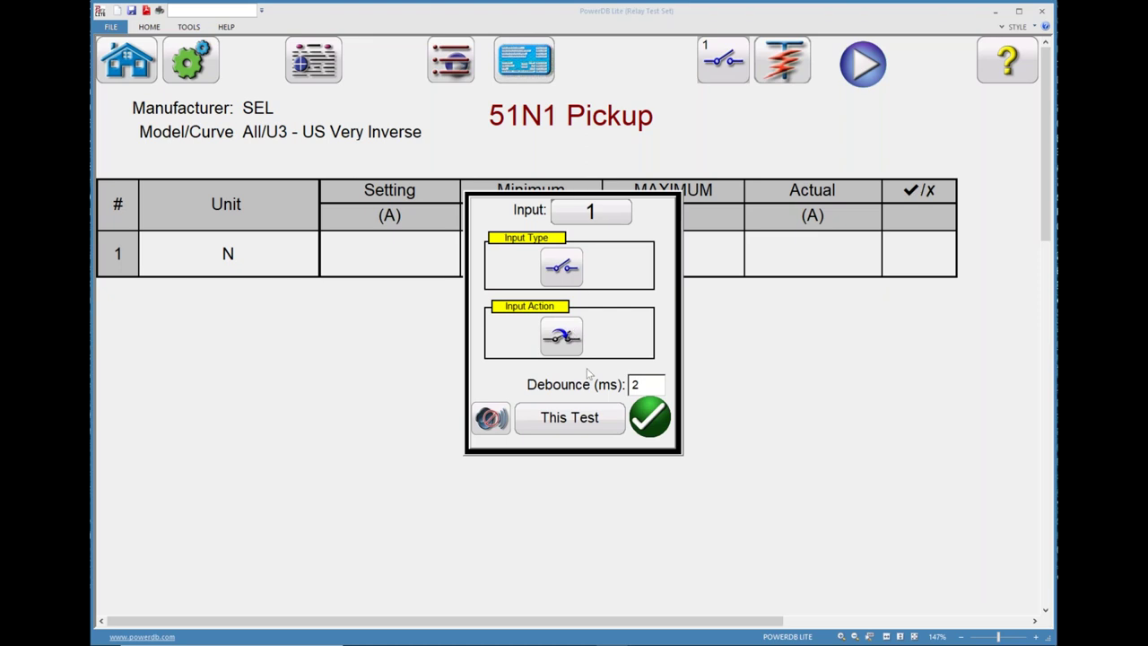
pyautogui.click(653, 414)
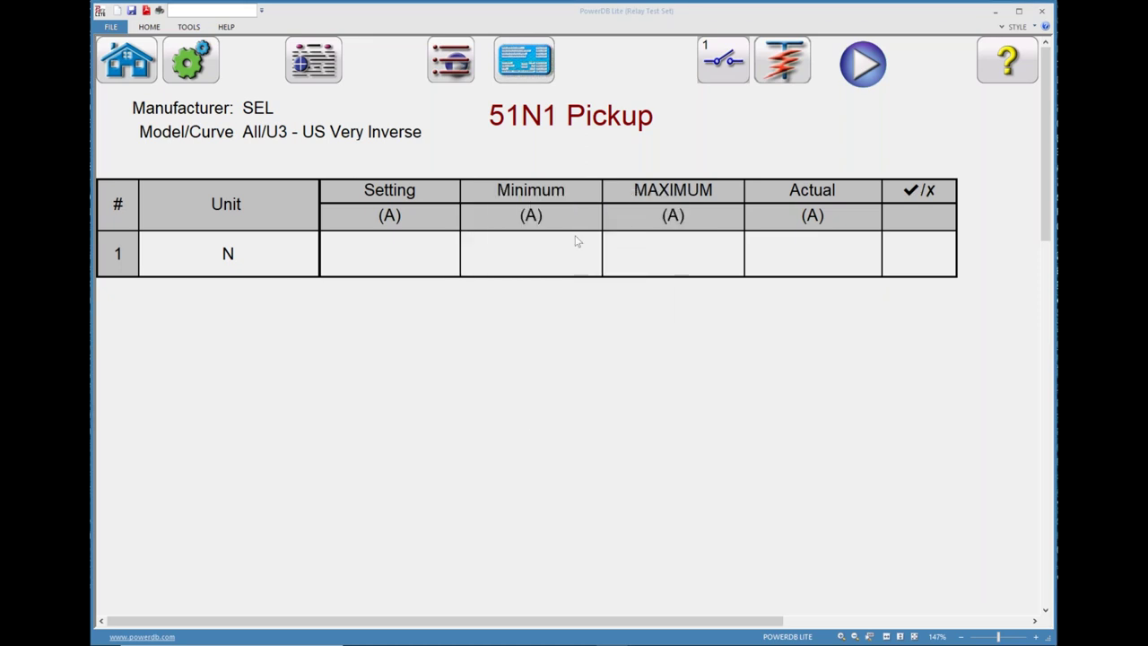
pyautogui.hotkey('alt', 'Tab')
pyautogui.click(704, 254)
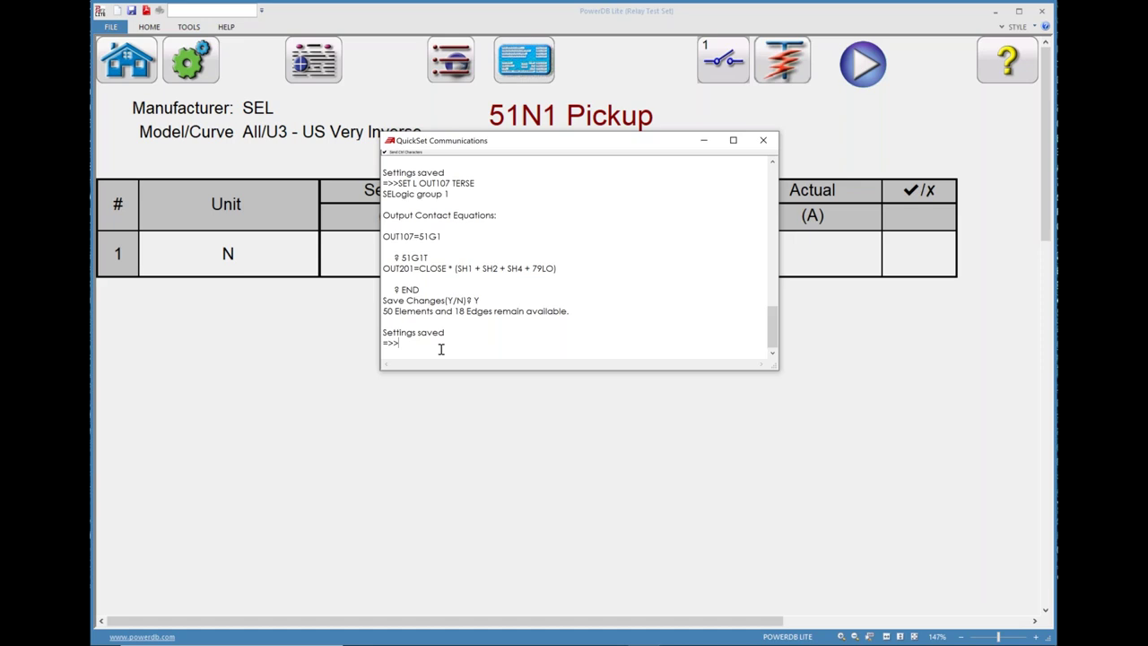
# - Assign relay output OUT107 to 51N1 using SET L OUT107 TERSE
pyautogui.write('SET L OUT107 TERSE')
pyautogui.press('Return')
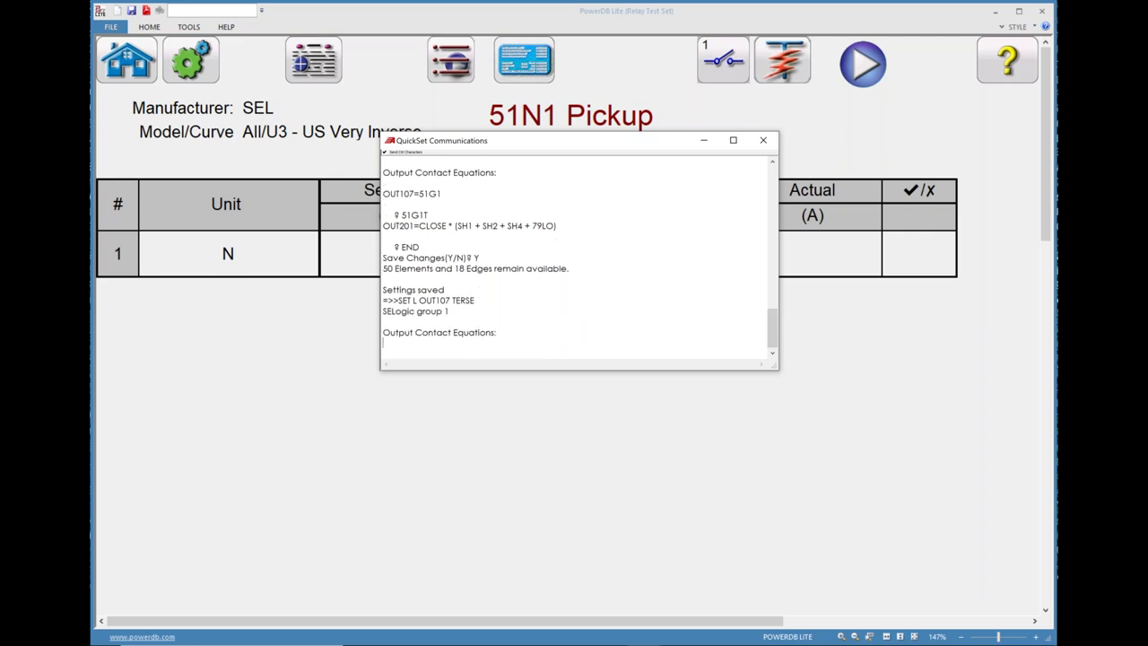
pyautogui.write('51N1')
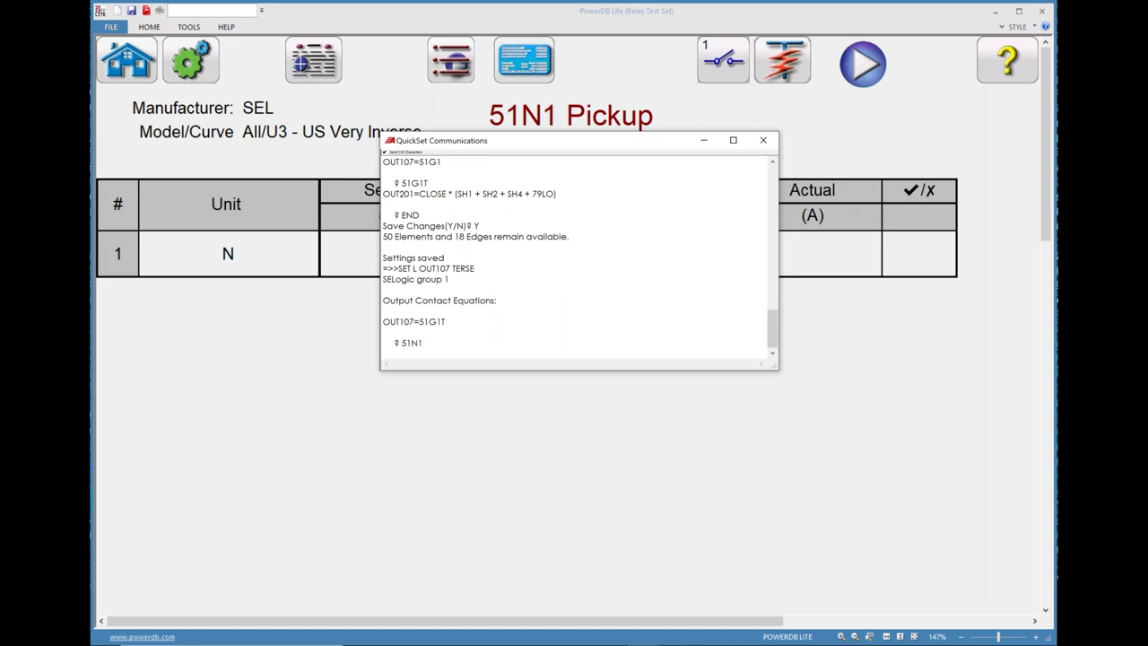
pyautogui.press('Return')
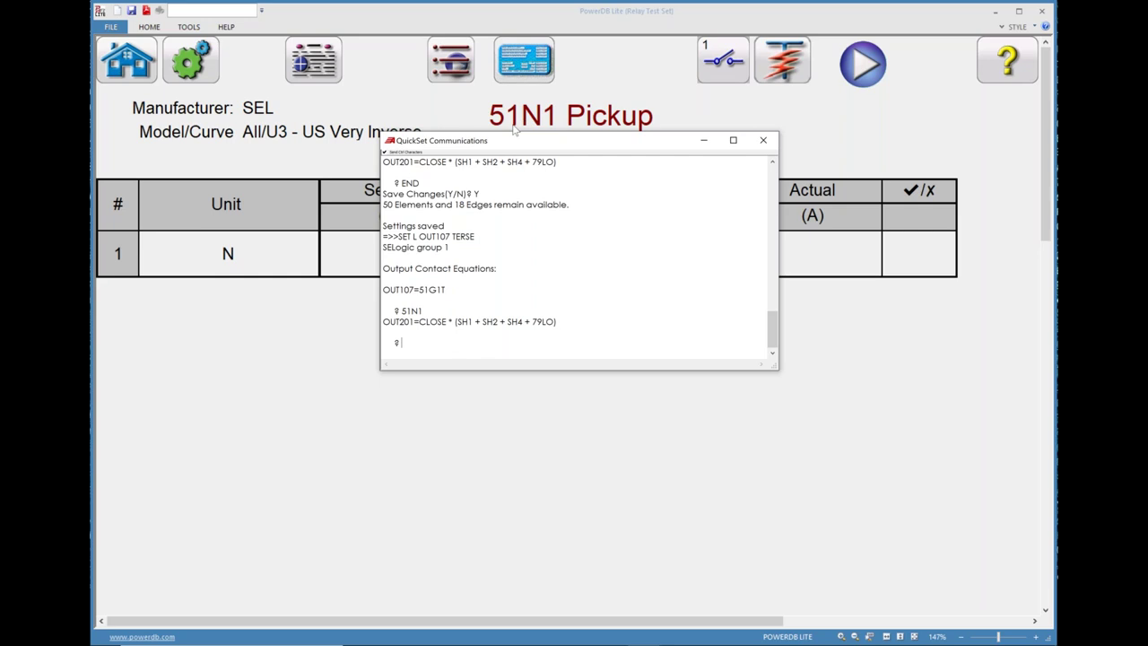
pyautogui.doubleClick(409, 310)
pyautogui.click(413, 342)
pyautogui.moveTo(399, 321); pyautogui.dragTo(414, 321)
# - Save the changed relay settings with END and Y, then run the 51N1 Pickup test
pyautogui.write('END')
pyautogui.press('Return')
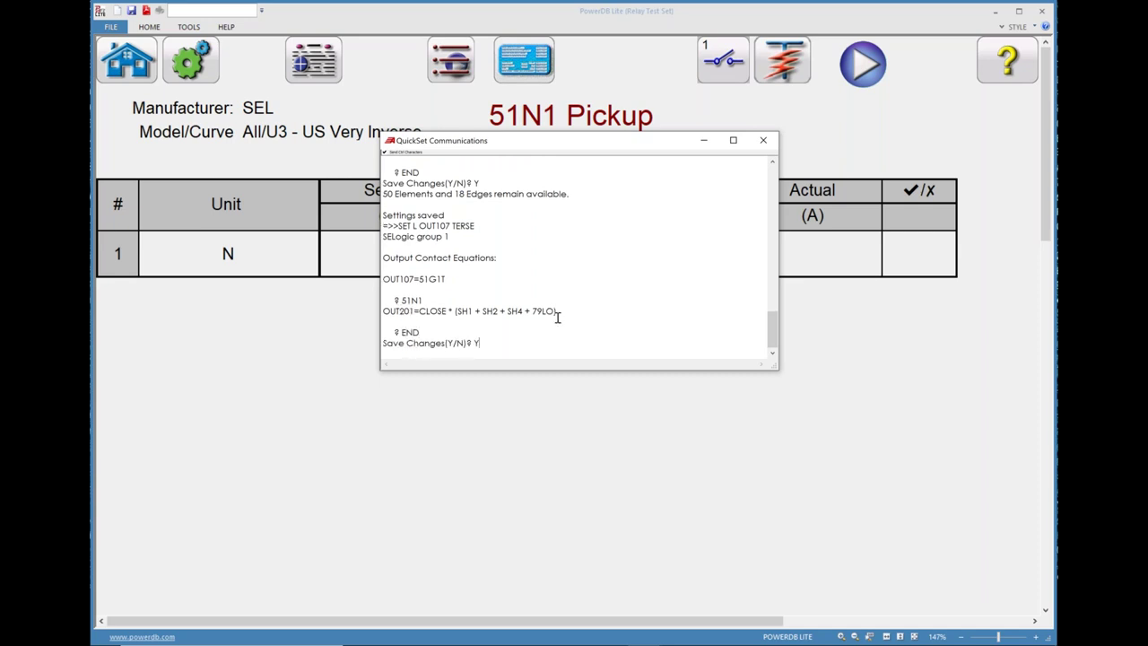
pyautogui.write('Y')
pyautogui.press('Return')
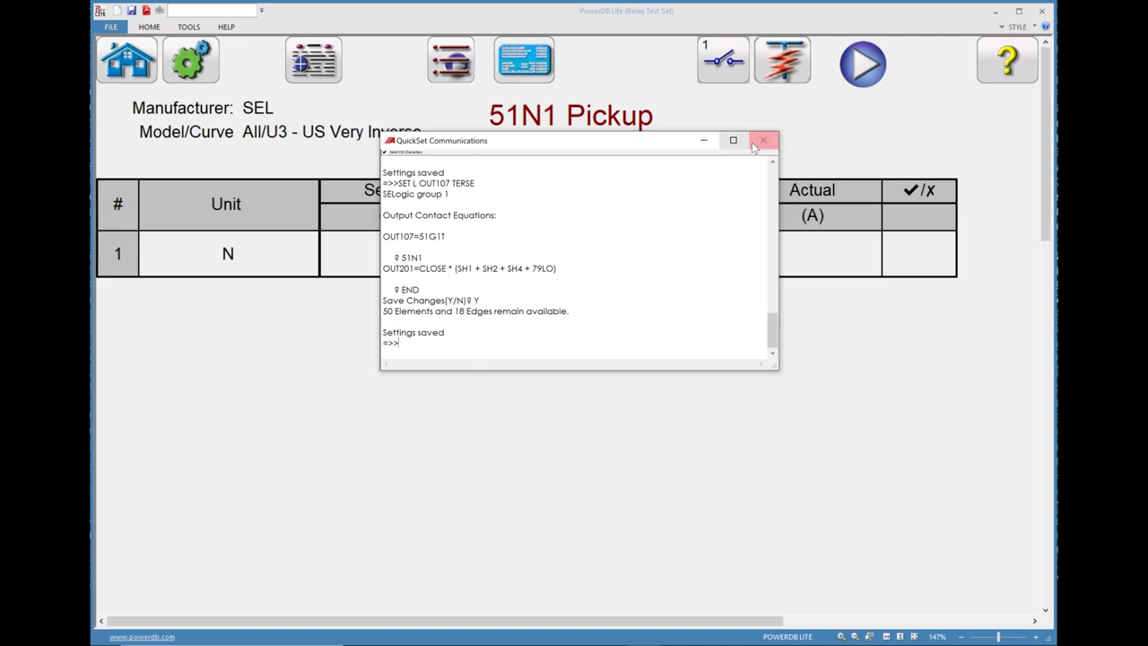
pyautogui.click(704, 140)
pyautogui.click(862, 63)
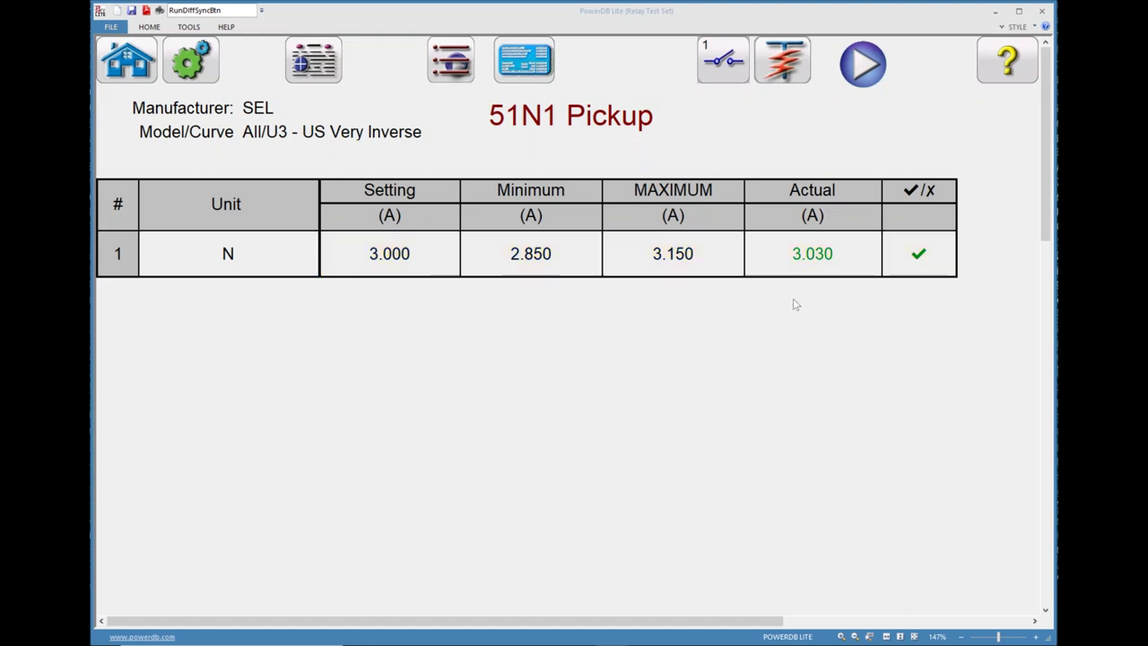
# - Switch from the 51N1 Pickup test to the 51N1 Timing test
pyautogui.click(460, 69)
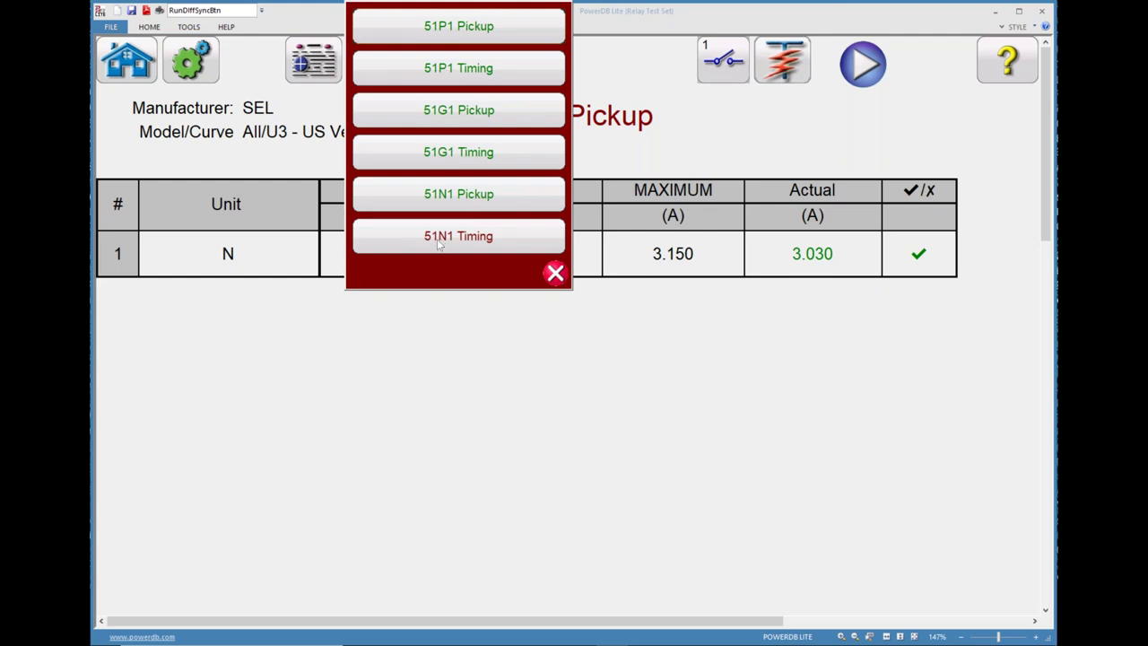
pyautogui.click(495, 240)
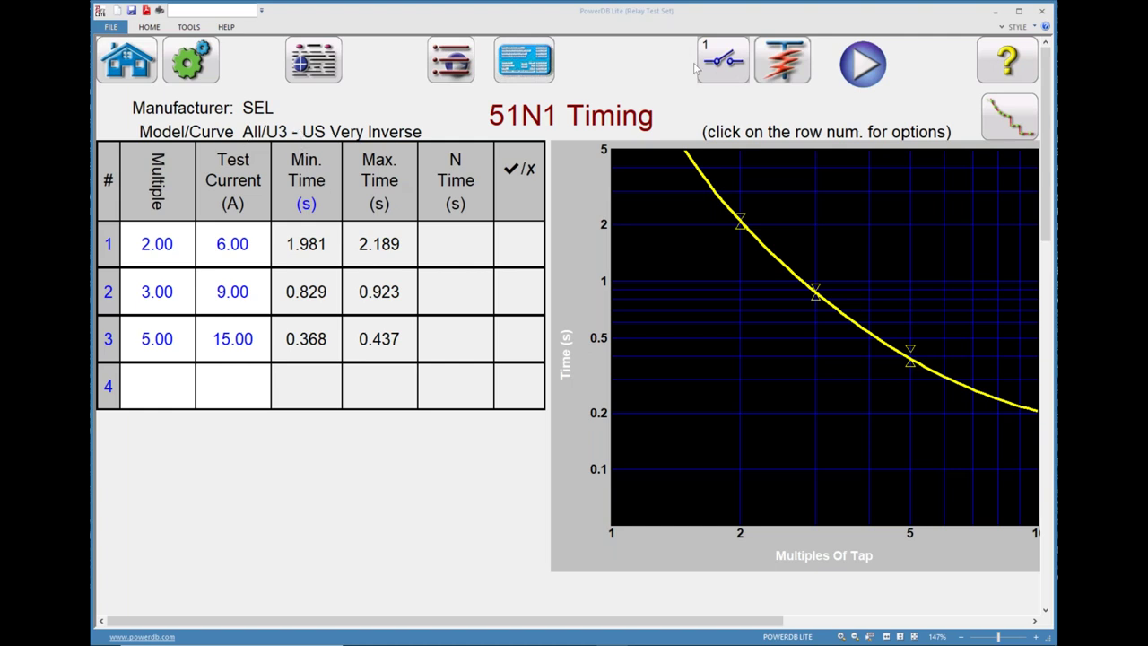
# - Accept the Binary Input trip settings and enter SET L OUT107 TERSE in the terminal
pyautogui.click(732, 63)
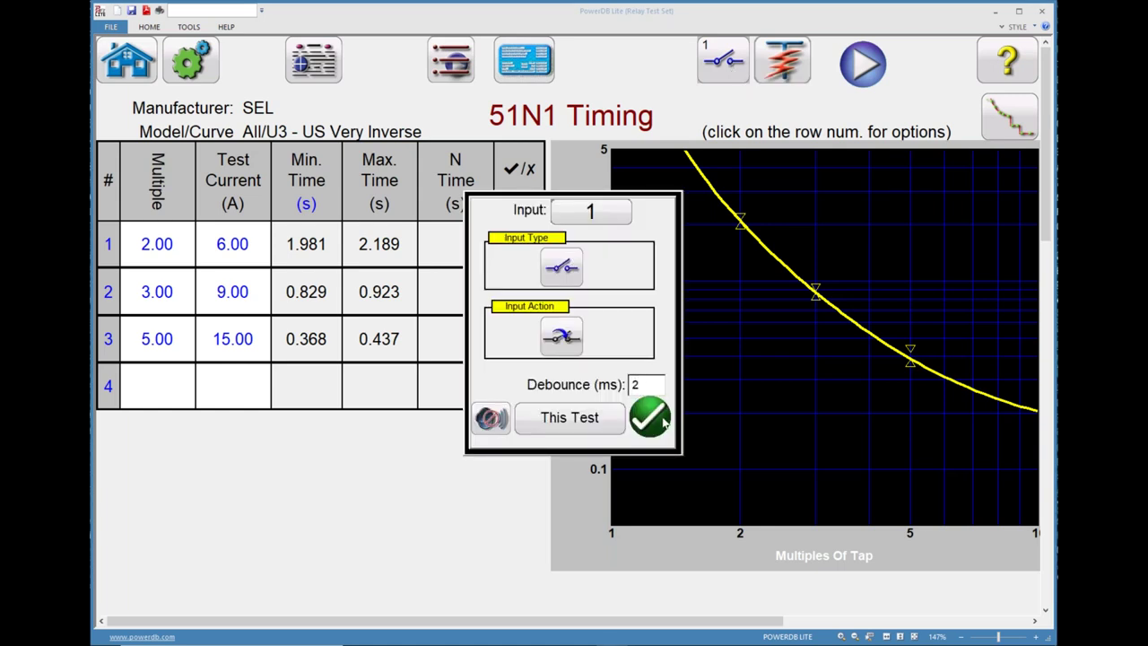
pyautogui.click(605, 125)
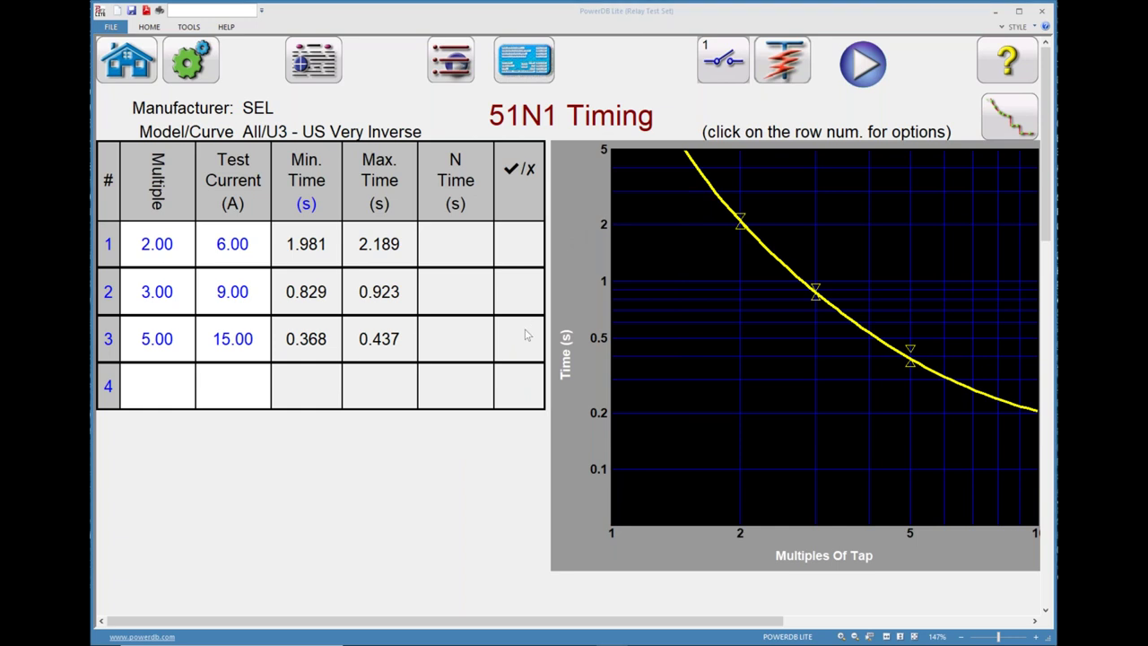
pyautogui.hotkey('alt', 'Tab')
pyautogui.write('SET OUT')
pyautogui.press('BackSpace')
pyautogui.press('BackSpace')
pyautogui.press('BackSpace')
pyautogui.press('BackSpace')
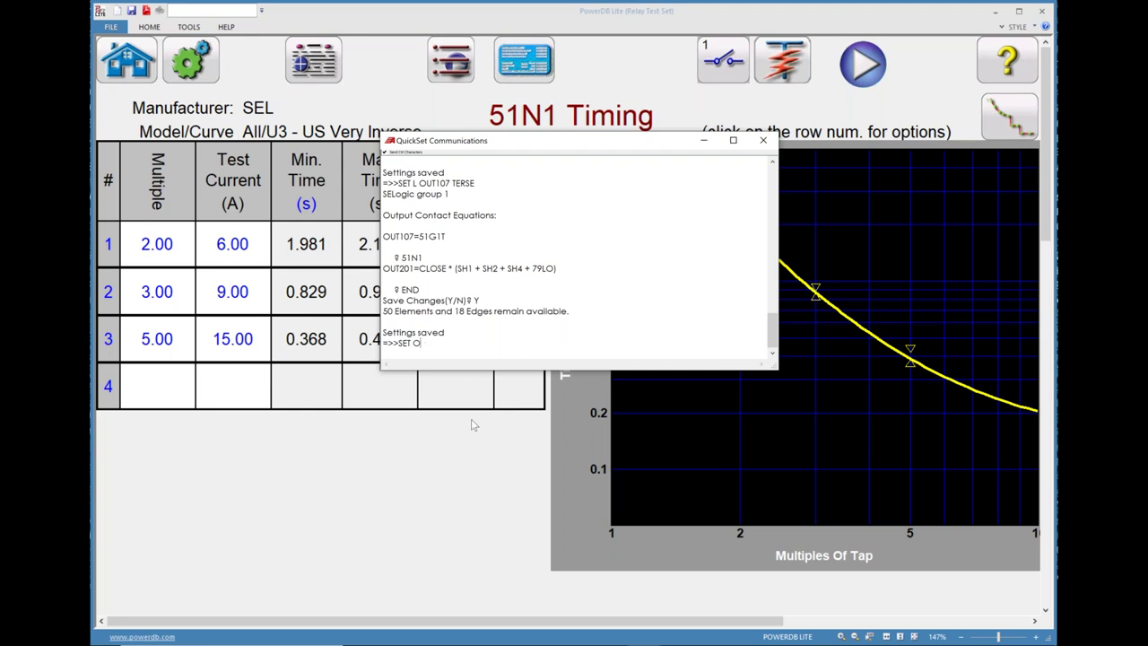
pyautogui.write('L OUT107 TERSE')
pyautogui.press('Return')
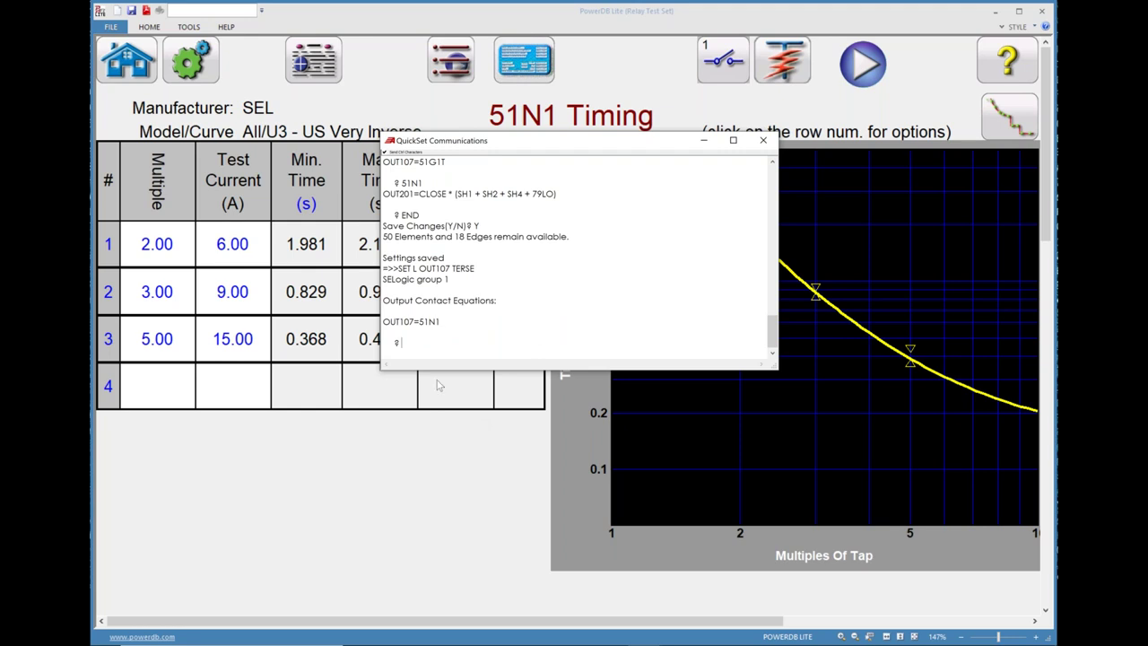
# - Set OUT107 to 51N1T, save with END and Y, and run the 51N1 Timing test
pyautogui.write('51N1T')
pyautogui.press('Return')
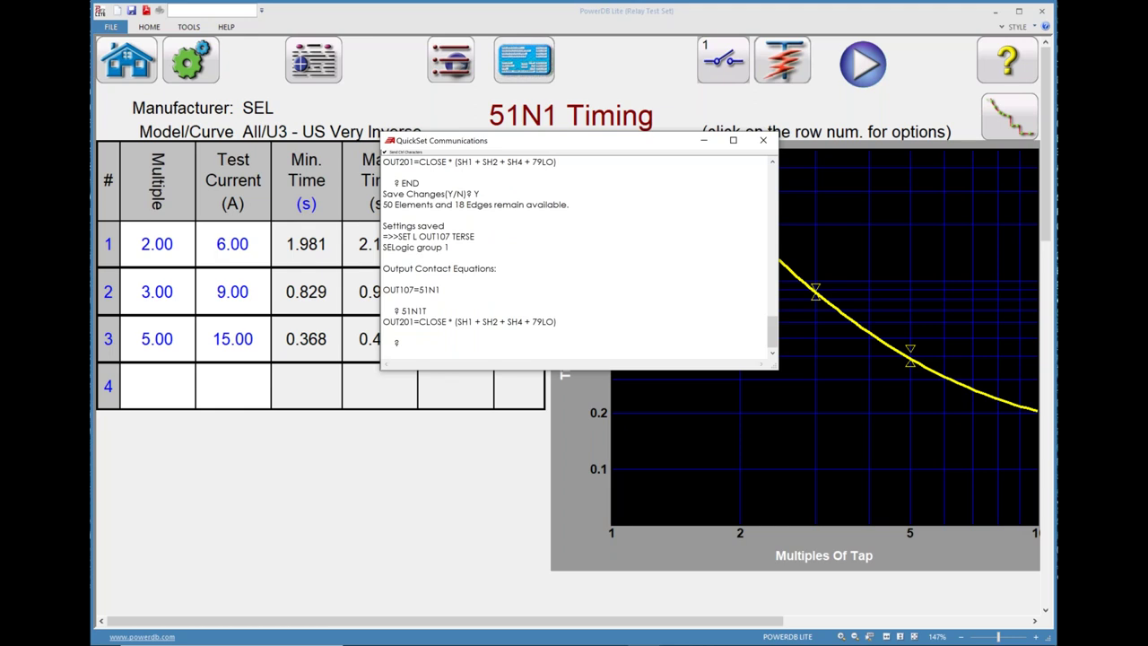
pyautogui.write('END')
pyautogui.press('Return')
pyautogui.write('Y')
pyautogui.press('Return')
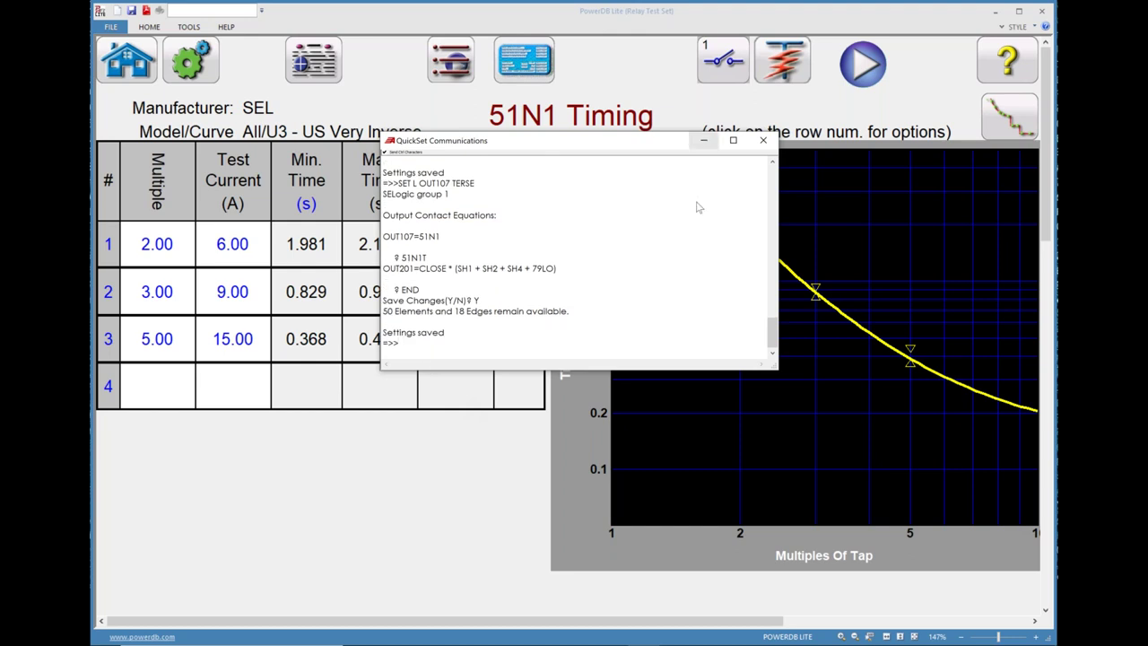
pyautogui.click(862, 62)
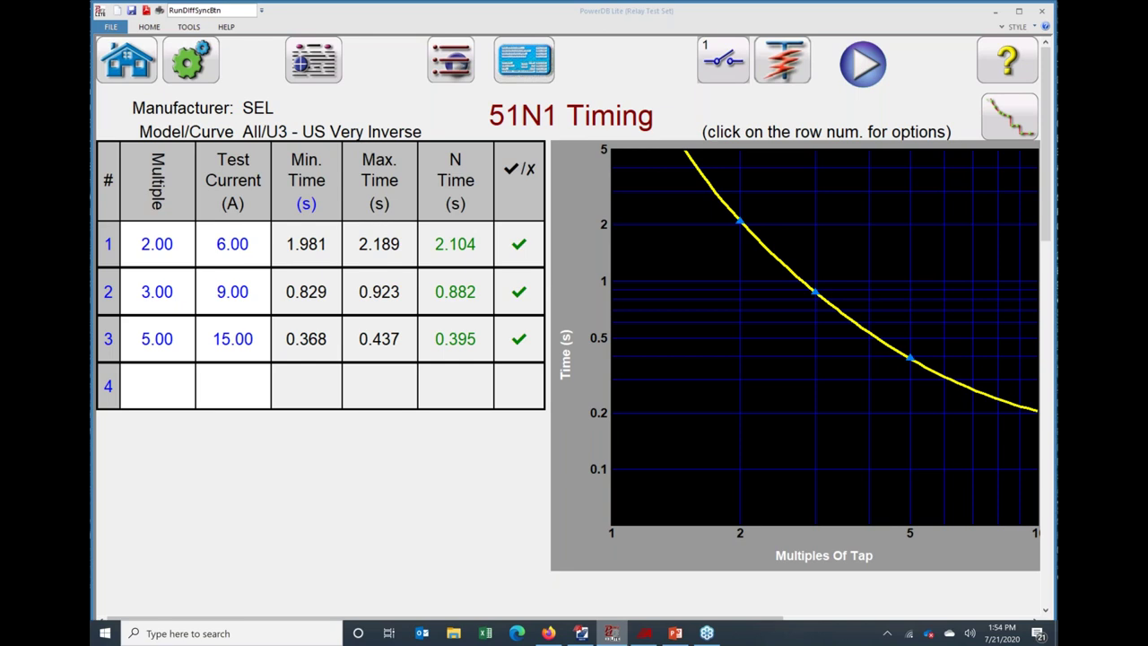
# - Bring up AcSELerator QuickSet's Neutral Ground Time-Overcurrent settings (51N1 pickup 3.000 A, U3, TD 1.50)
pyautogui.moveTo(581, 633)
pyautogui.click(581, 633)
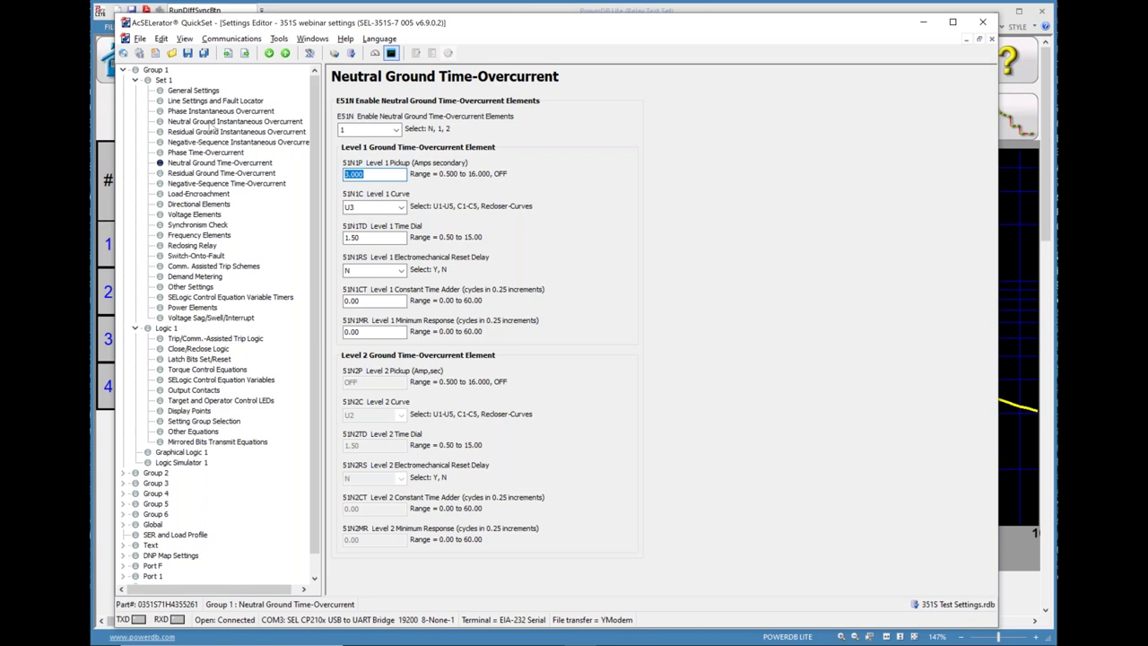
# - Check 50N1P is 5.000 A under Neutral Ground Instantaneous Overcurrent, then return to PowerDB Lite
pyautogui.click(213, 122)
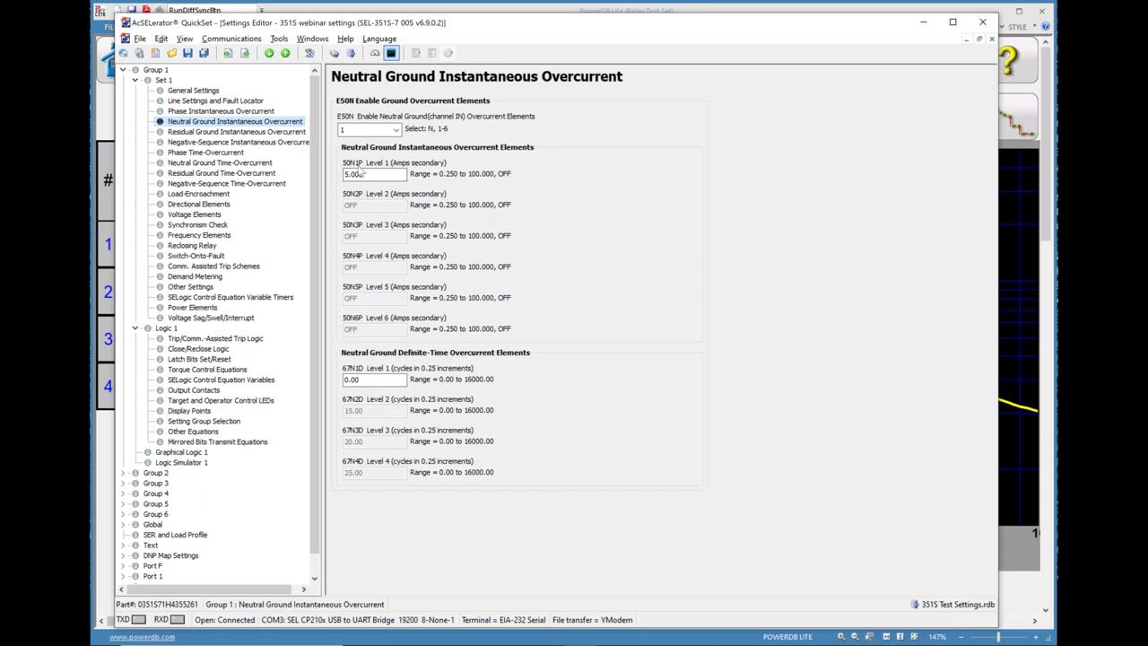
pyautogui.doubleClick(362, 174)
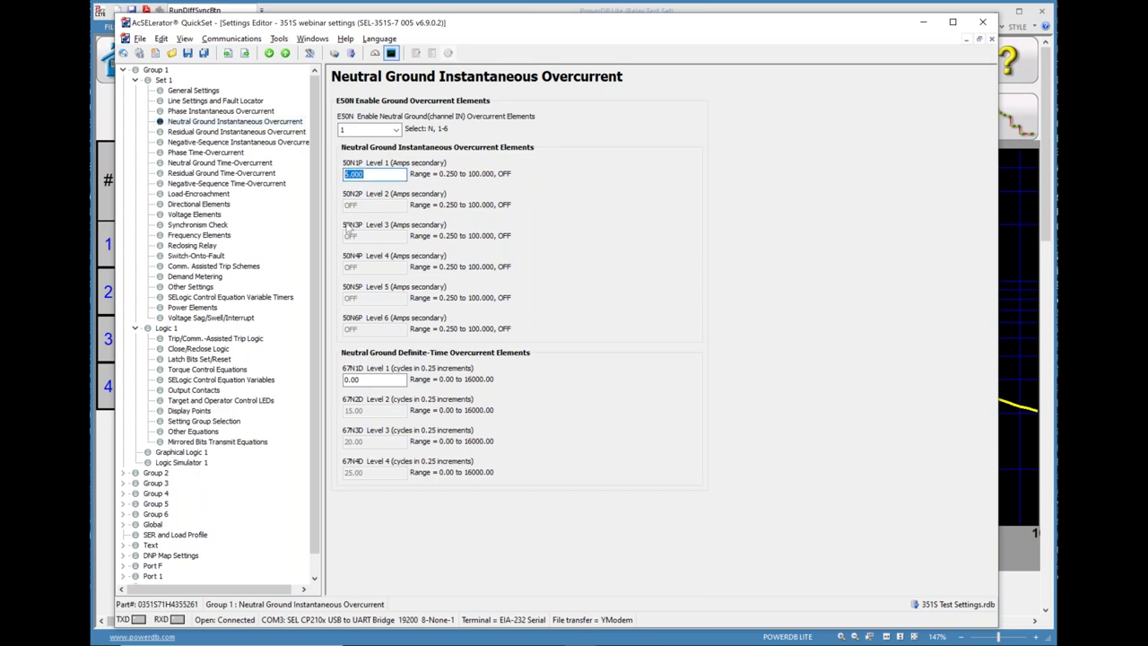
pyautogui.hotkey('alt', 'Tab')
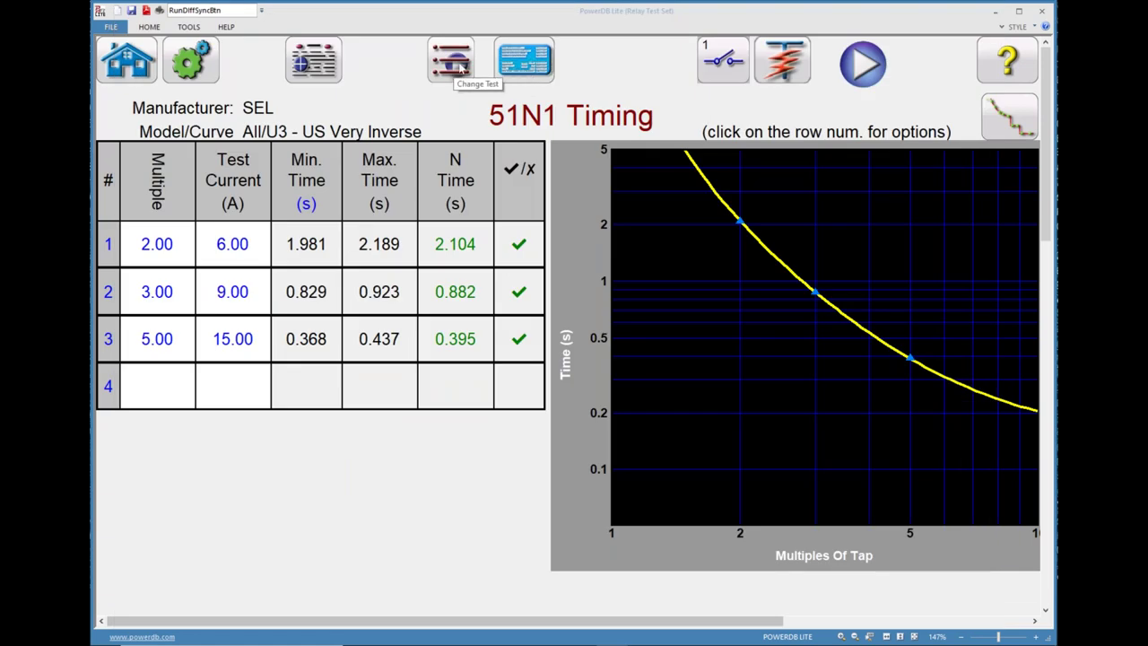
# - Add a fourth element named 50N1, testing the N fault with prefault turned off
pyautogui.click(526, 64)
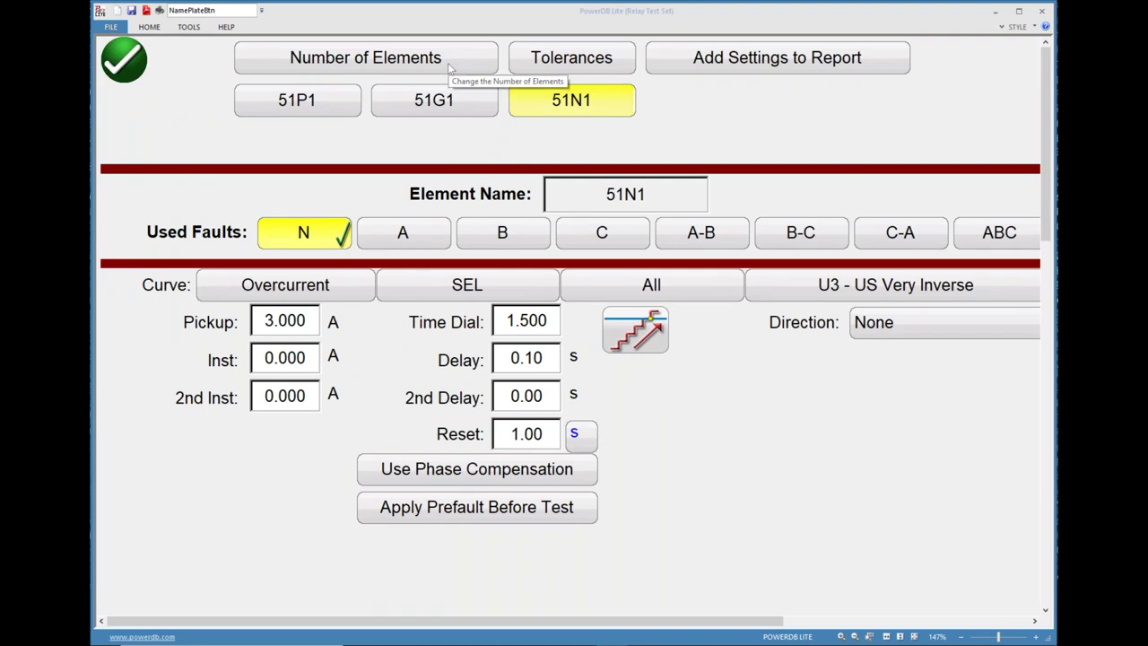
pyautogui.click(452, 69)
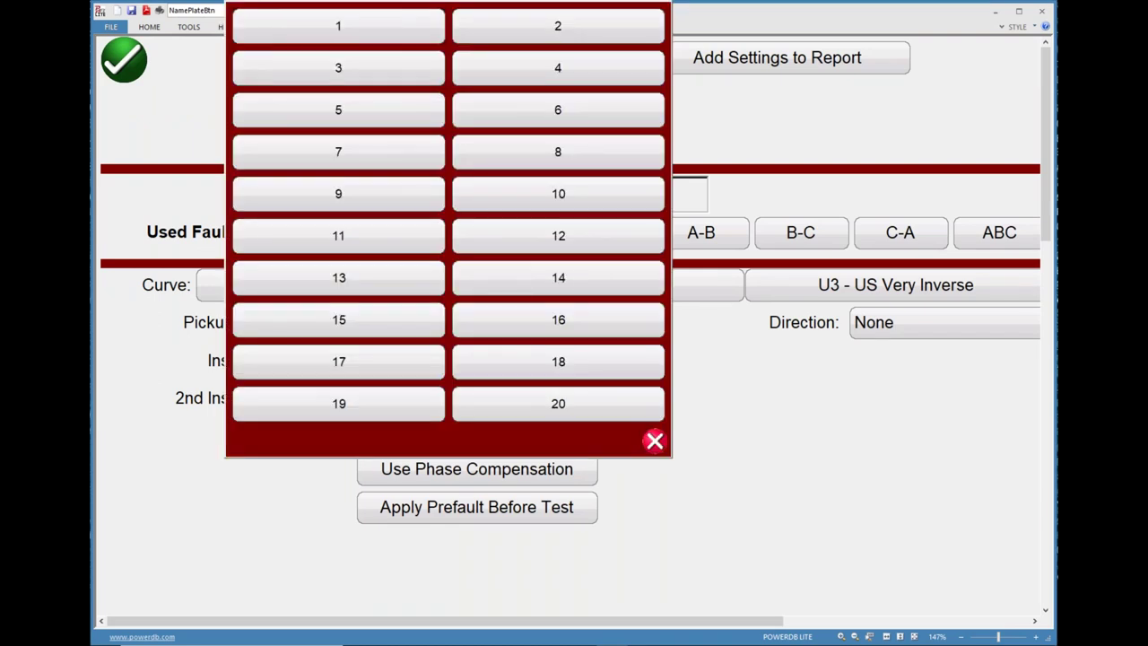
pyautogui.click(471, 69)
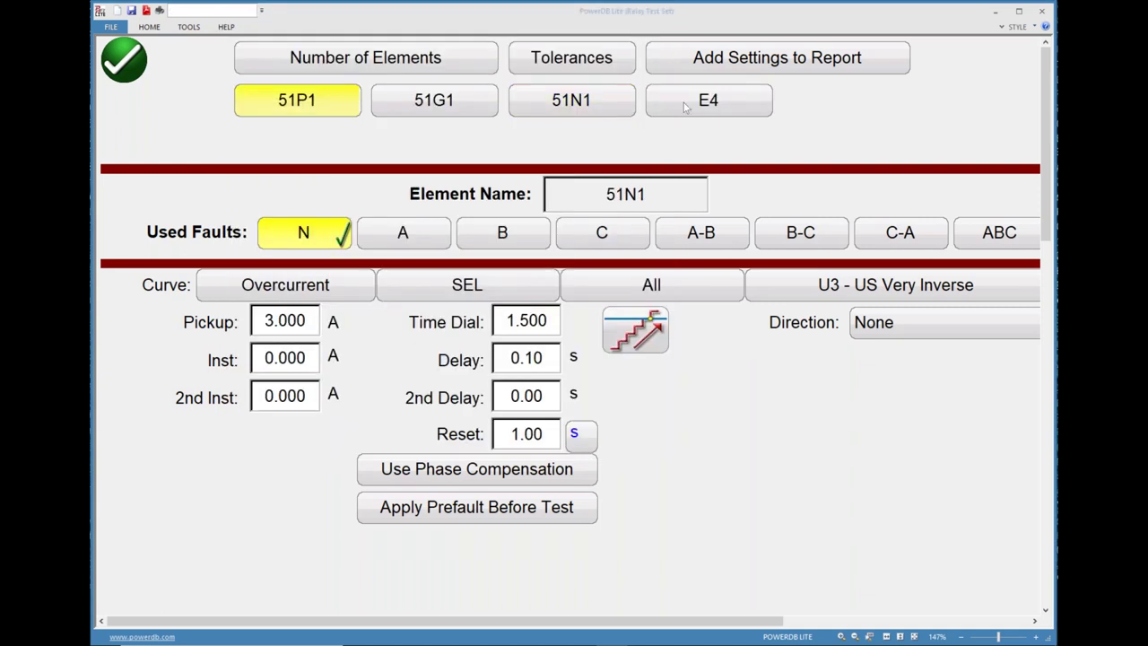
pyautogui.click(632, 192)
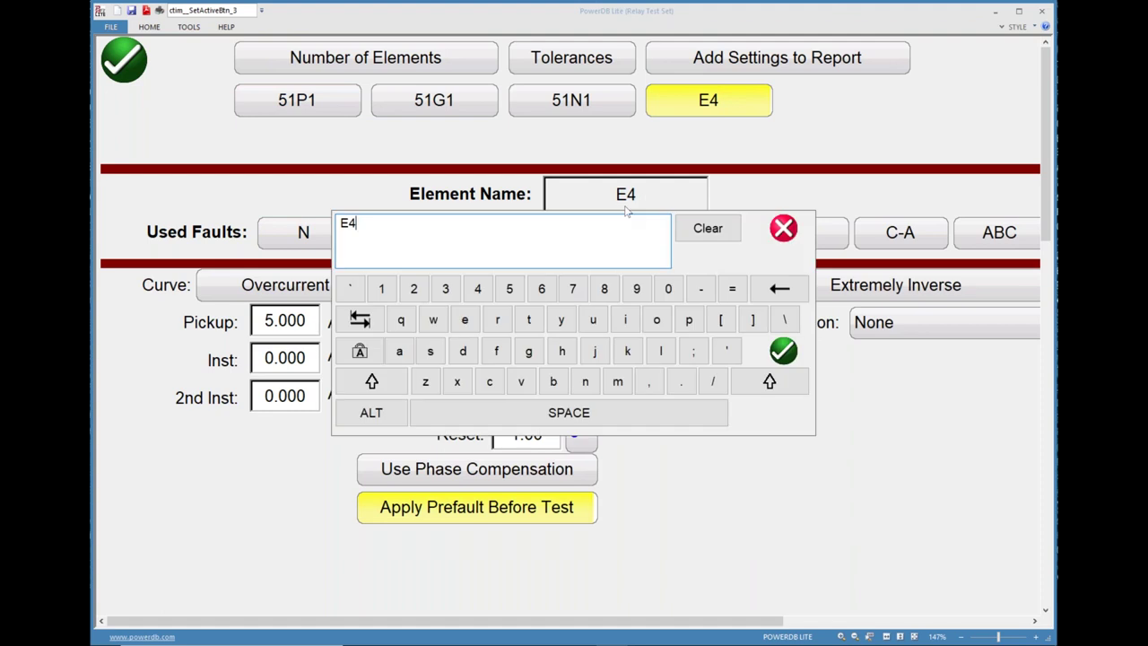
pyautogui.write('50N1')
pyautogui.press('Return')
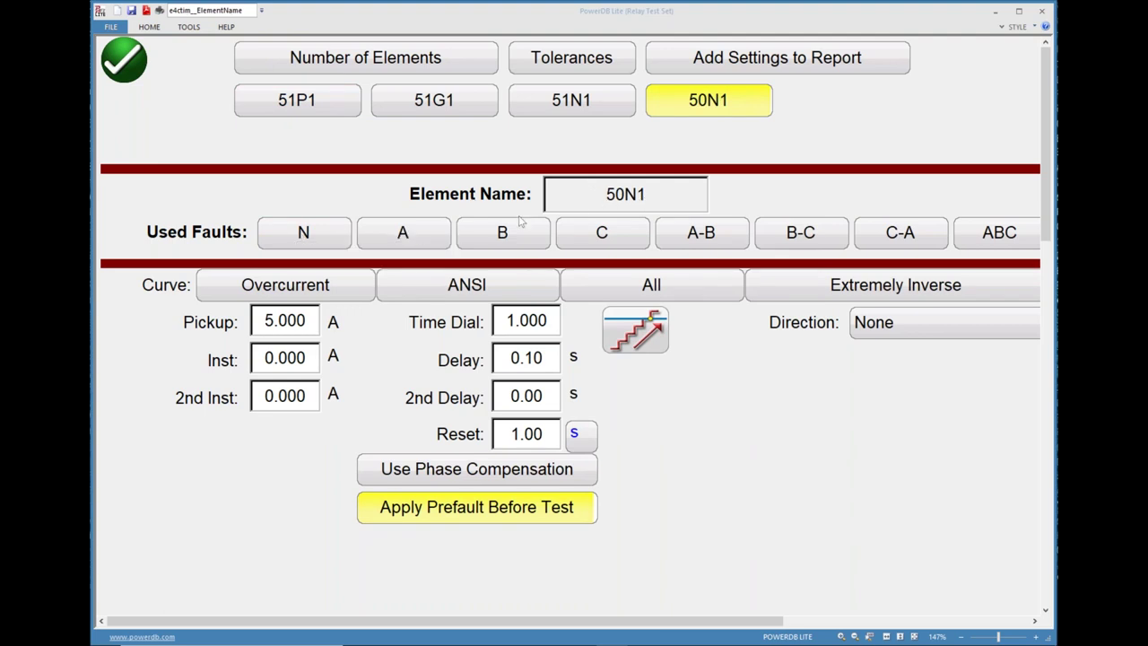
pyautogui.click(309, 242)
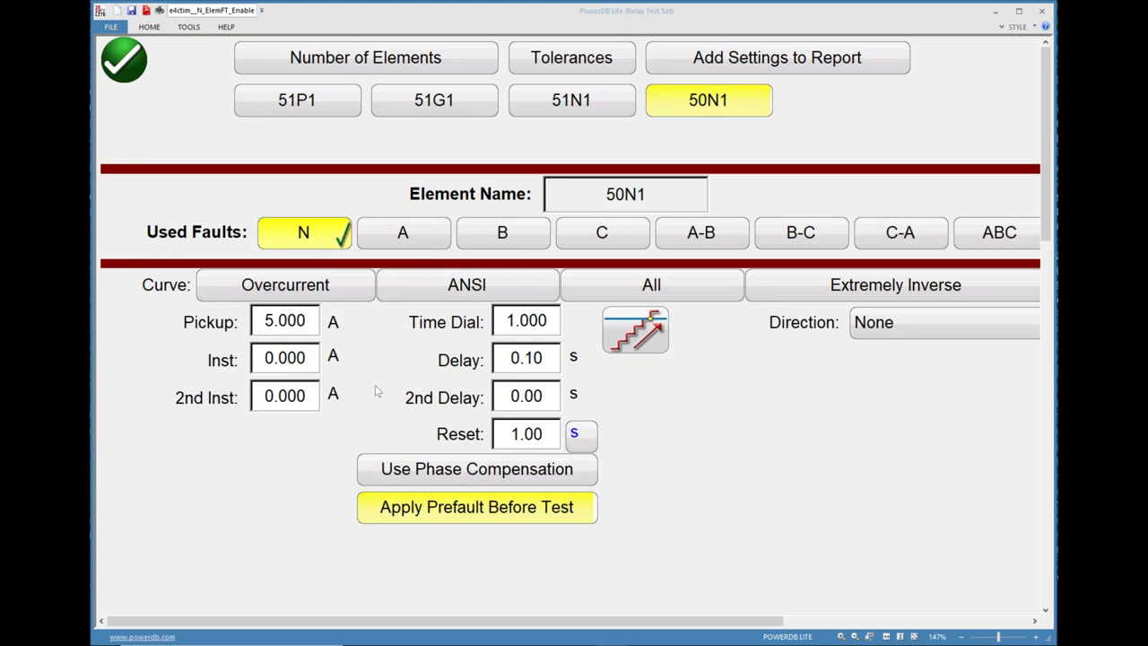
pyautogui.click(418, 511)
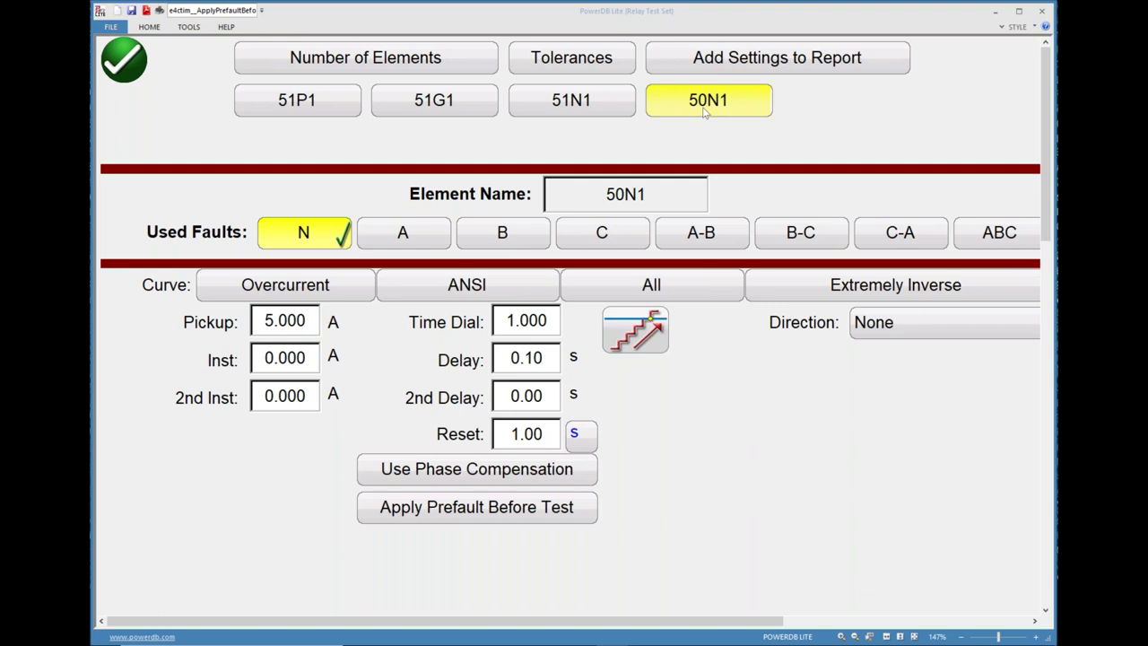
# - Set the 50N1 pickup to 0.000 A and instantaneous to 5.000 A
pyautogui.click(273, 362)
pyautogui.click(309, 320)
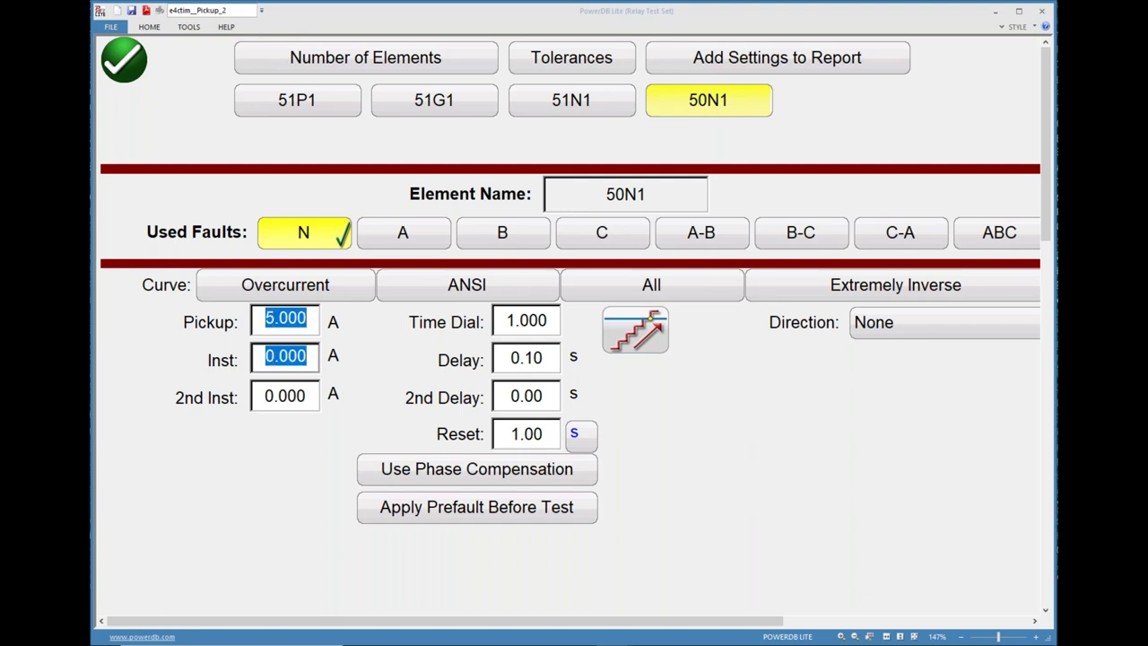
pyautogui.press('Delete')
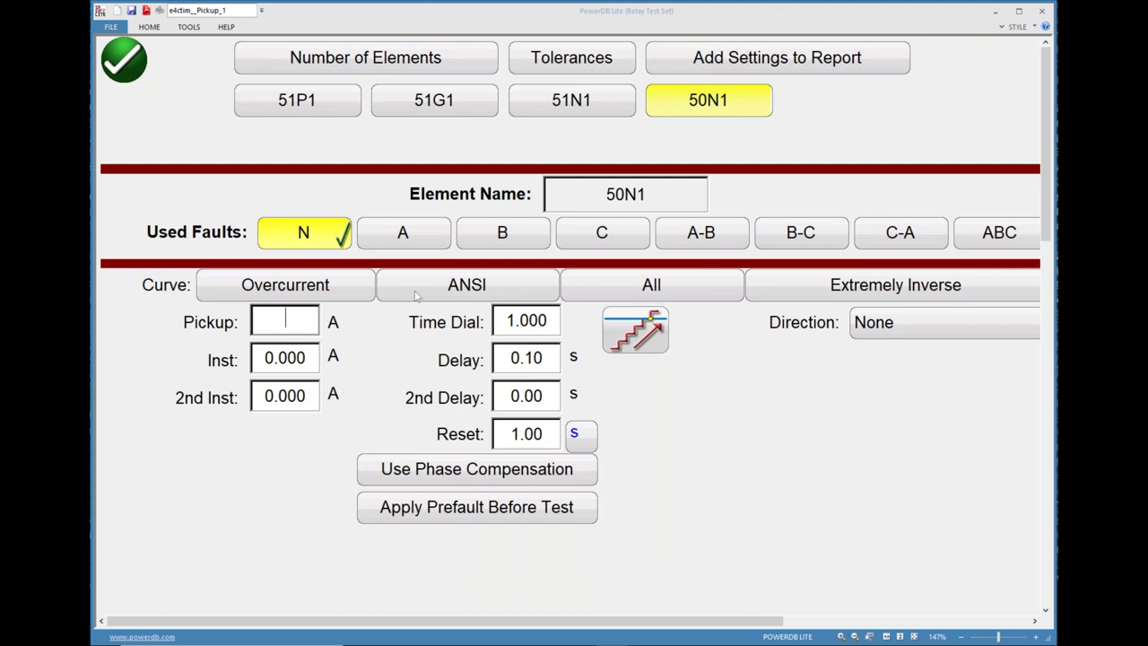
pyautogui.click(307, 364)
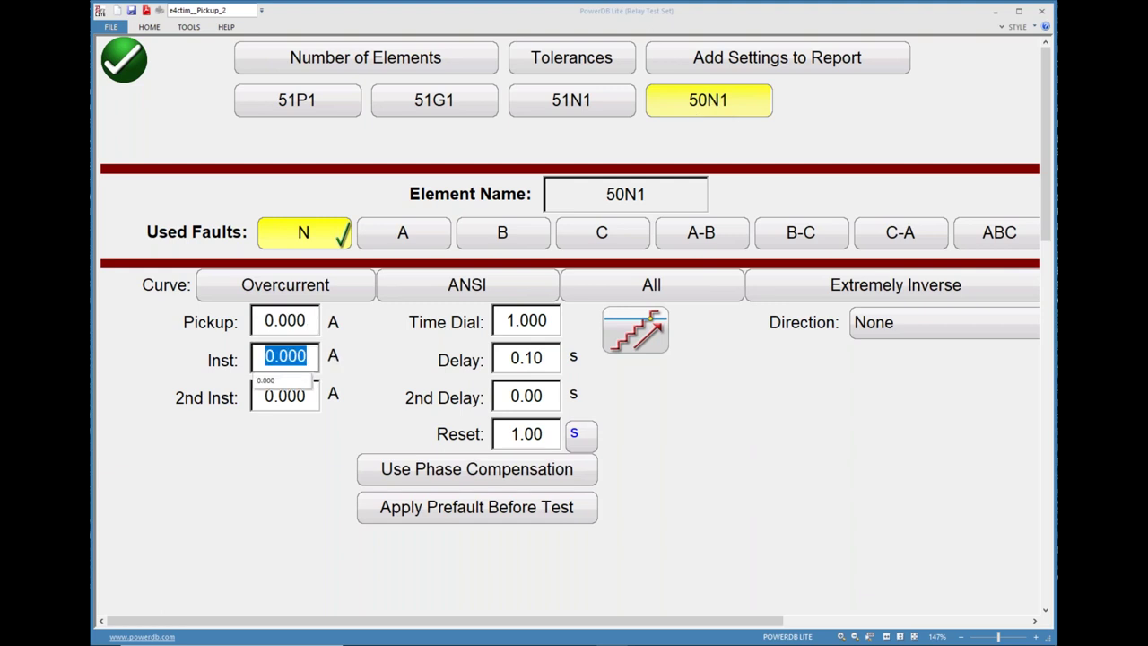
pyautogui.write('5')
pyautogui.press('Return')
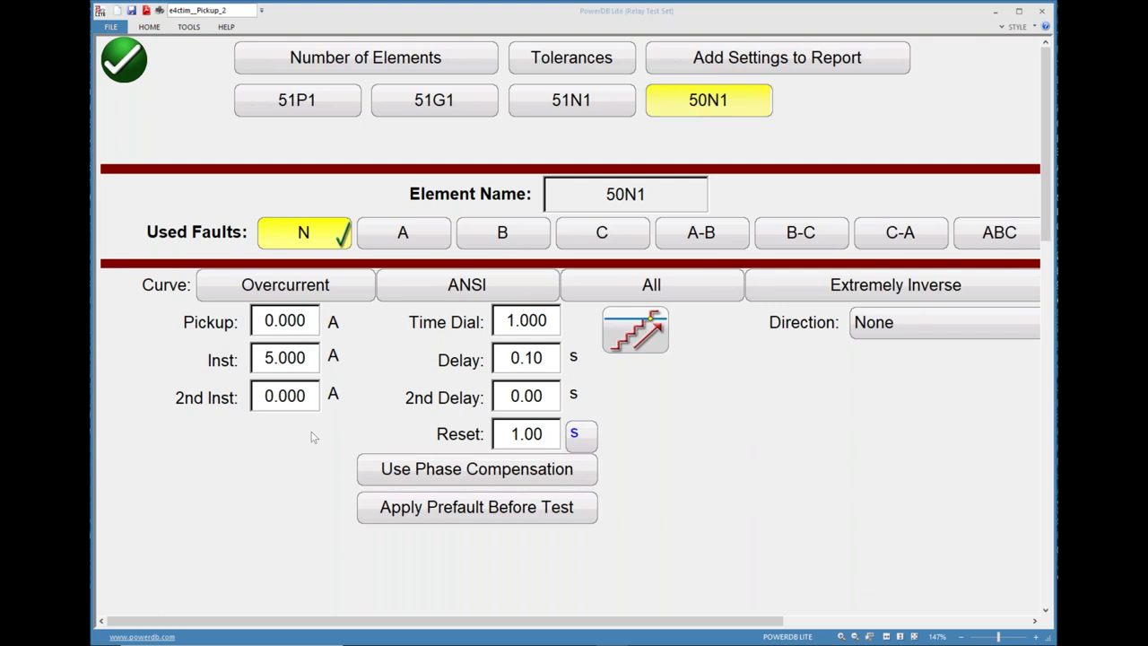
pyautogui.hotkey('alt', 'Tab')
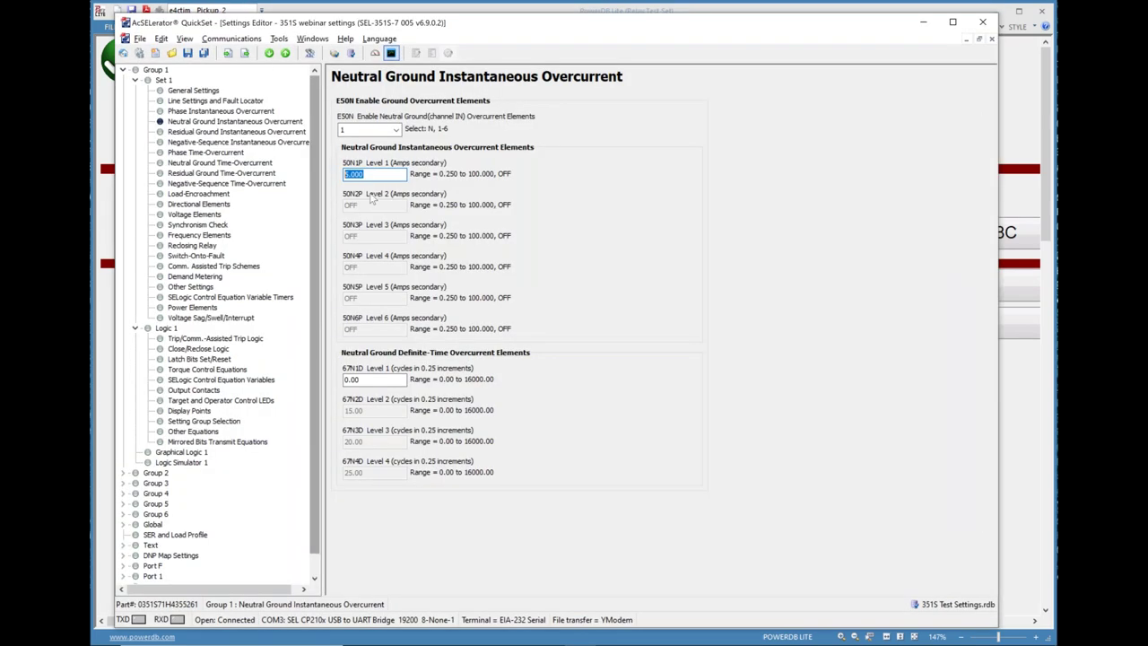
# - Read the 50N1P level 1 value of 5.000 A in QuickSet, then return to PowerDB Lite
pyautogui.click(352, 172)
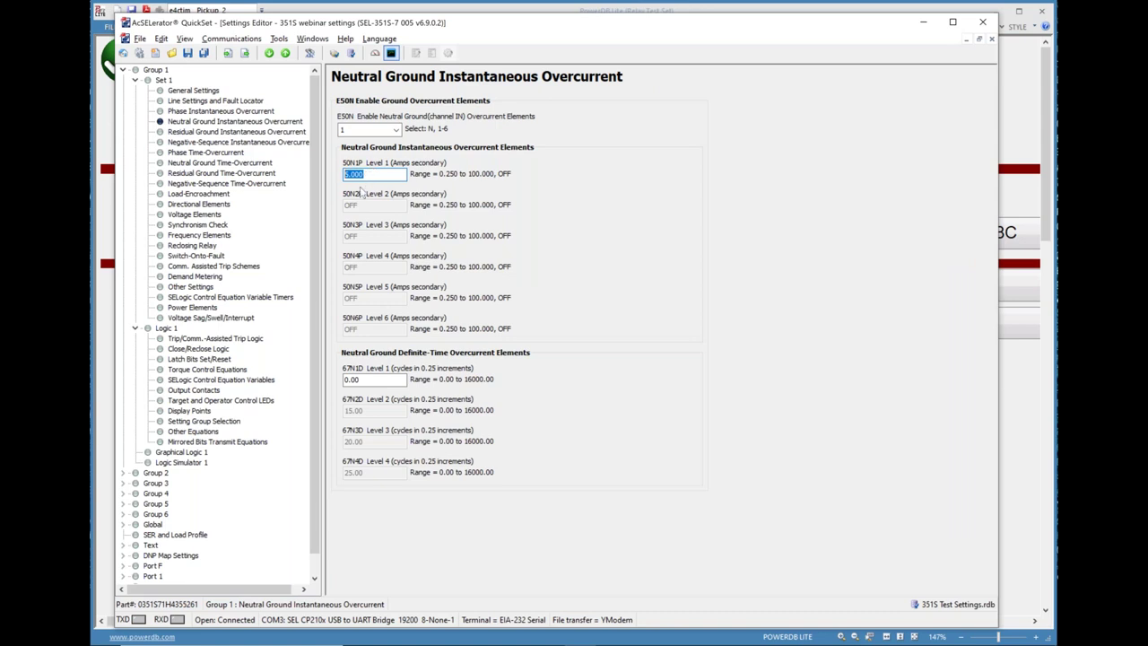
pyautogui.hotkey('alt', 'Tab')
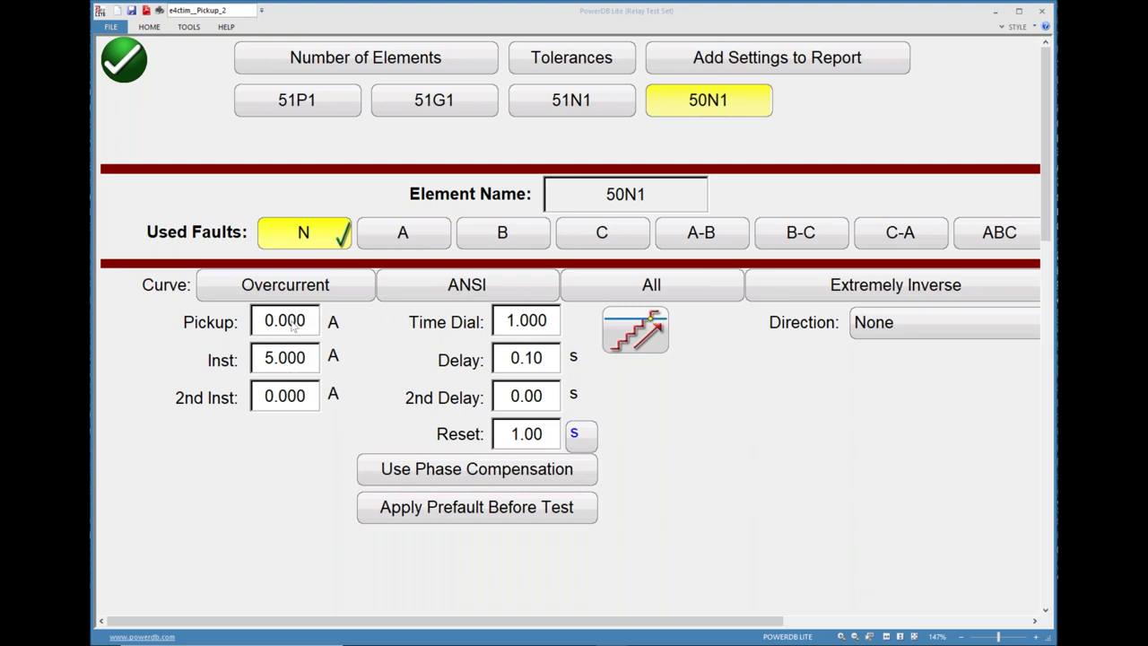
# - Set the 50N1 Time Dial to 0.000 and Delay to 0.00
pyautogui.click(545, 318)
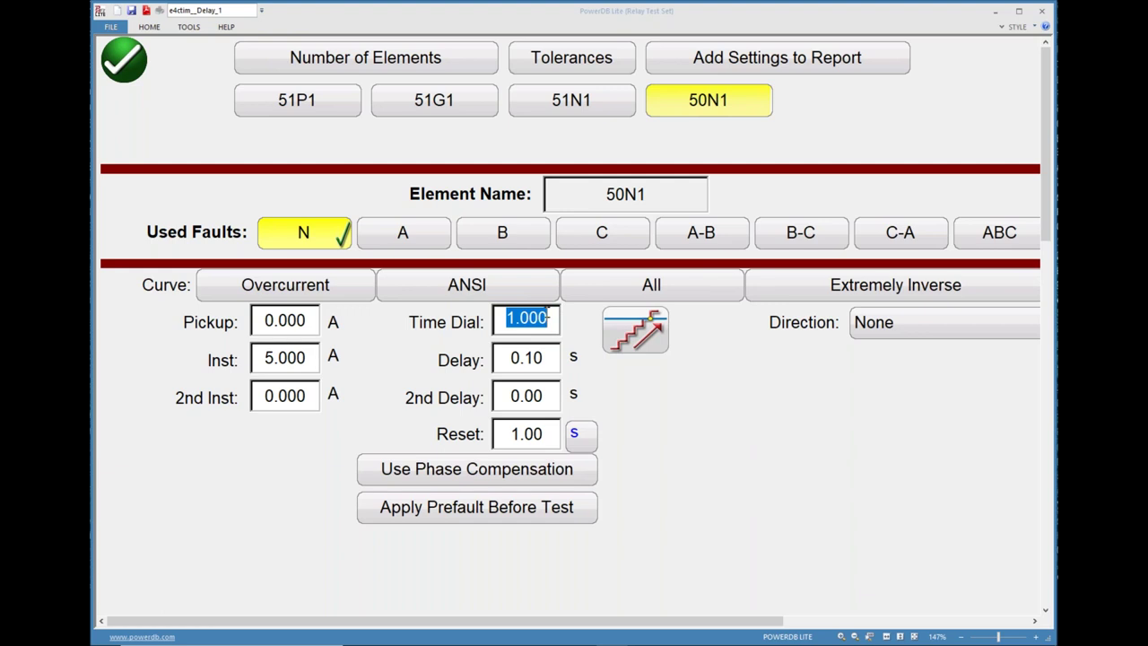
pyautogui.press('Delete')
pyautogui.click(541, 359)
pyautogui.press('Delete')
pyautogui.click(552, 399)
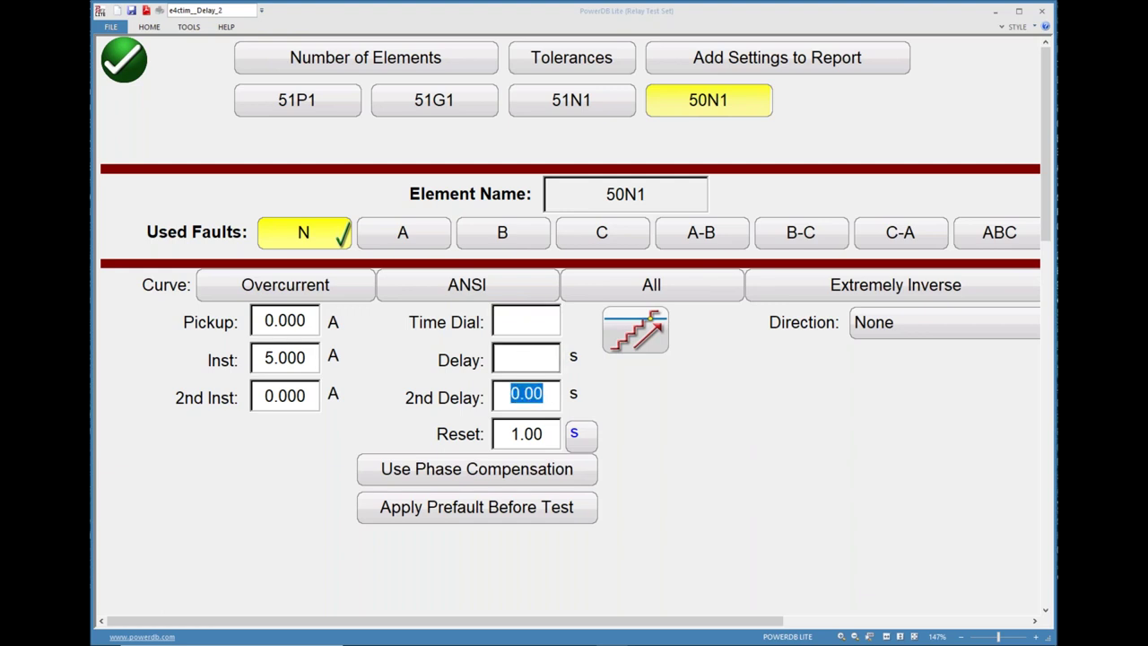
pyautogui.click(538, 327)
pyautogui.write('0')
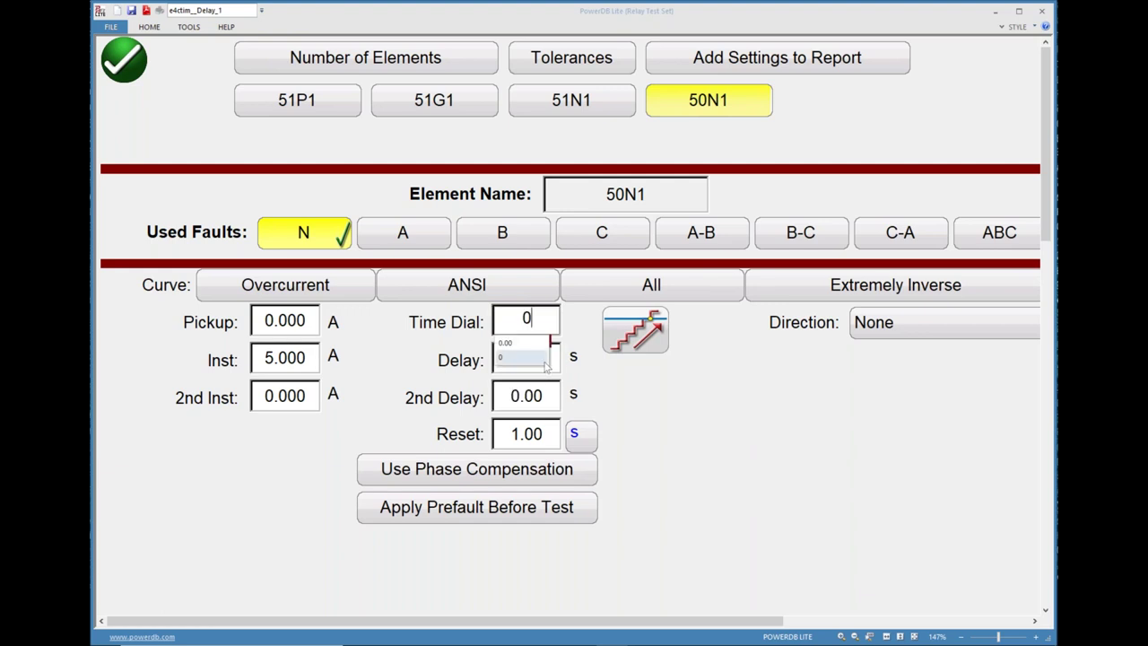
pyautogui.click(544, 361)
pyautogui.click(538, 359)
pyautogui.write('0')
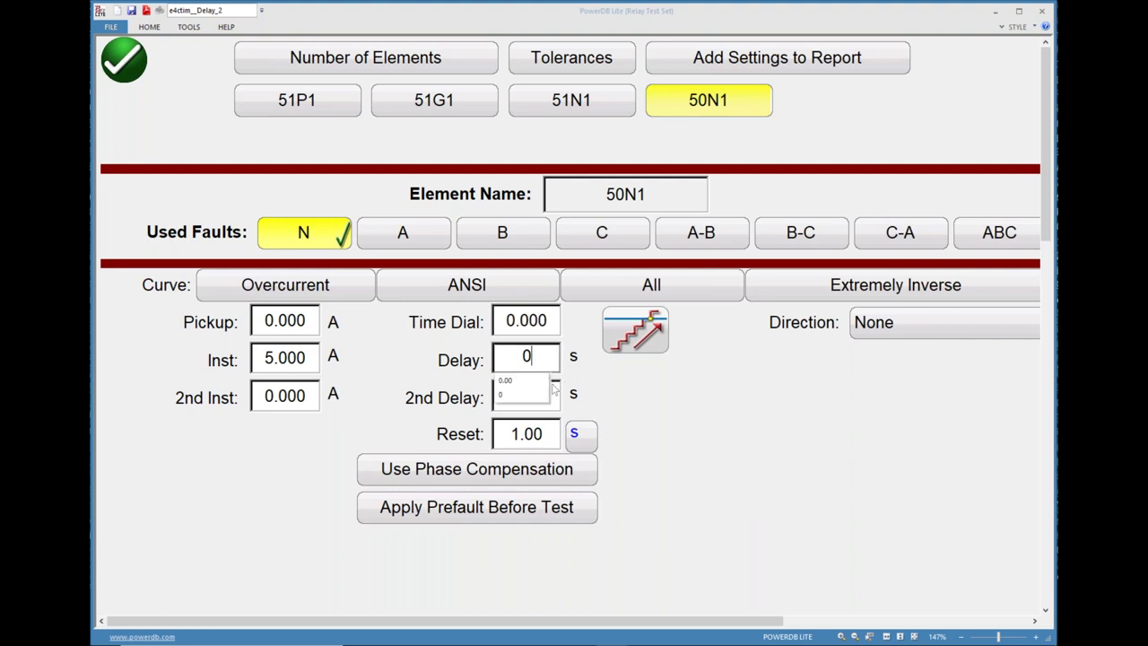
pyautogui.click(555, 384)
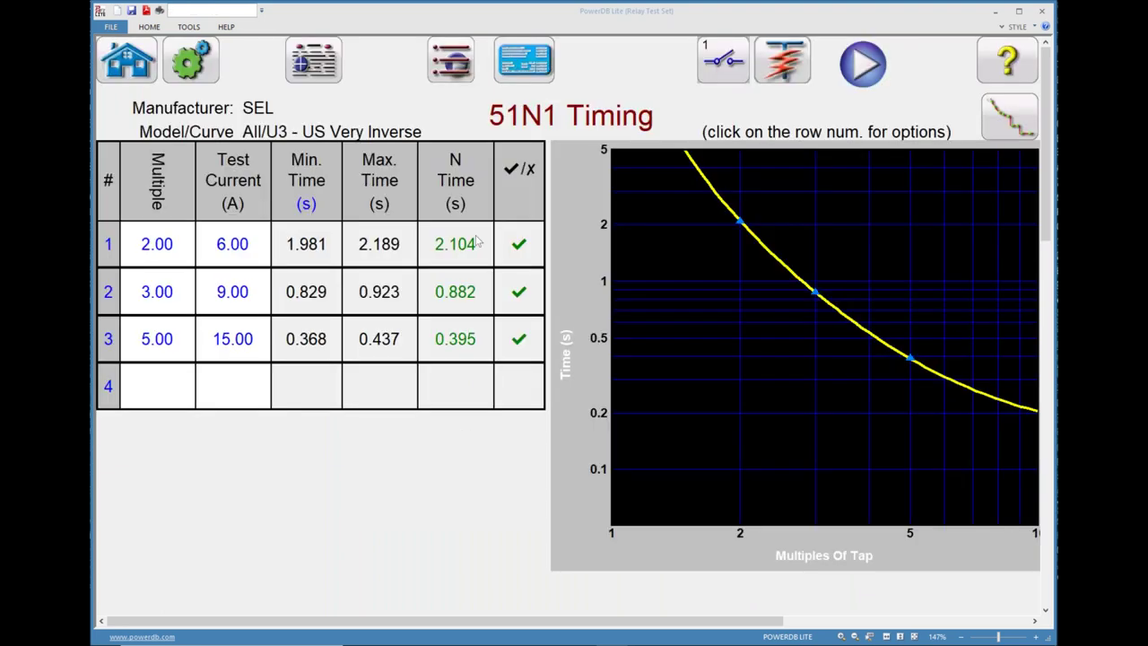
# - Open the test selection list showing the new 50N1 Pickup, Timing and Instantaneous tests
pyautogui.click(458, 63)
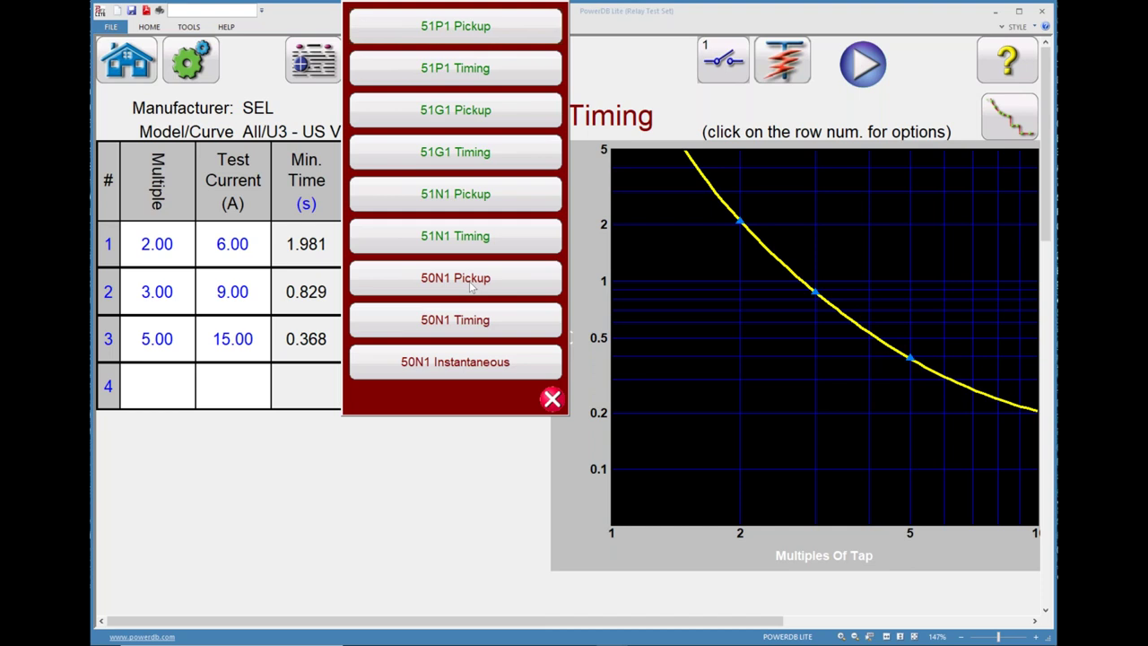
# - Open the 50N1 Instantaneous test and review its binary input settings (Input 1, 2 ms debounce)
pyautogui.click(467, 367)
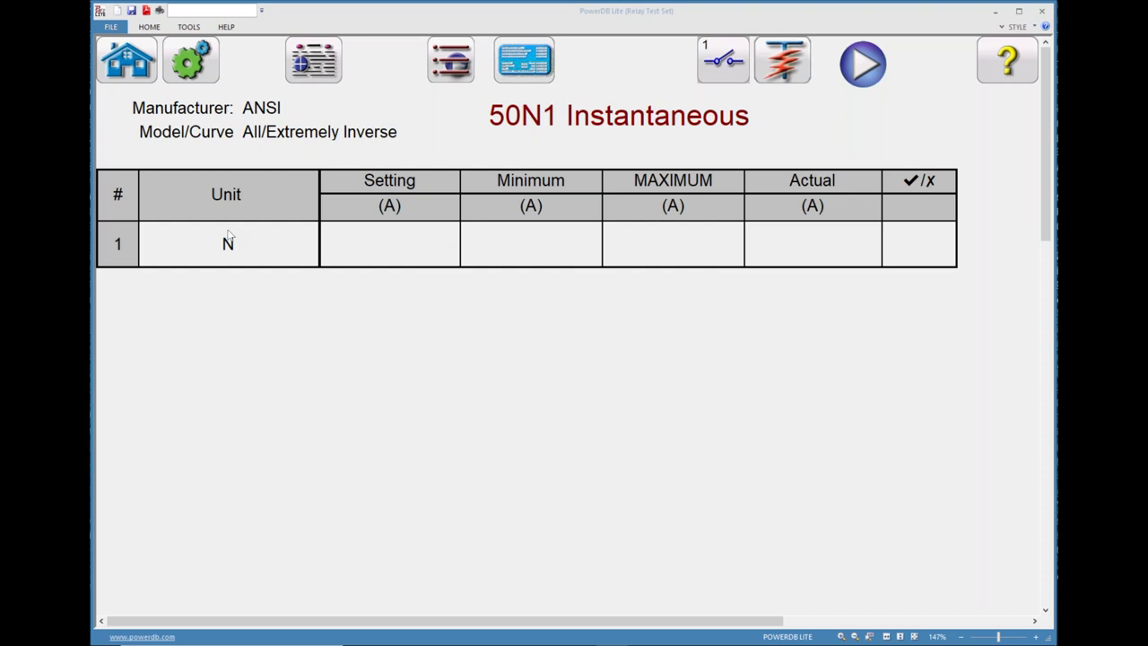
pyautogui.click(723, 70)
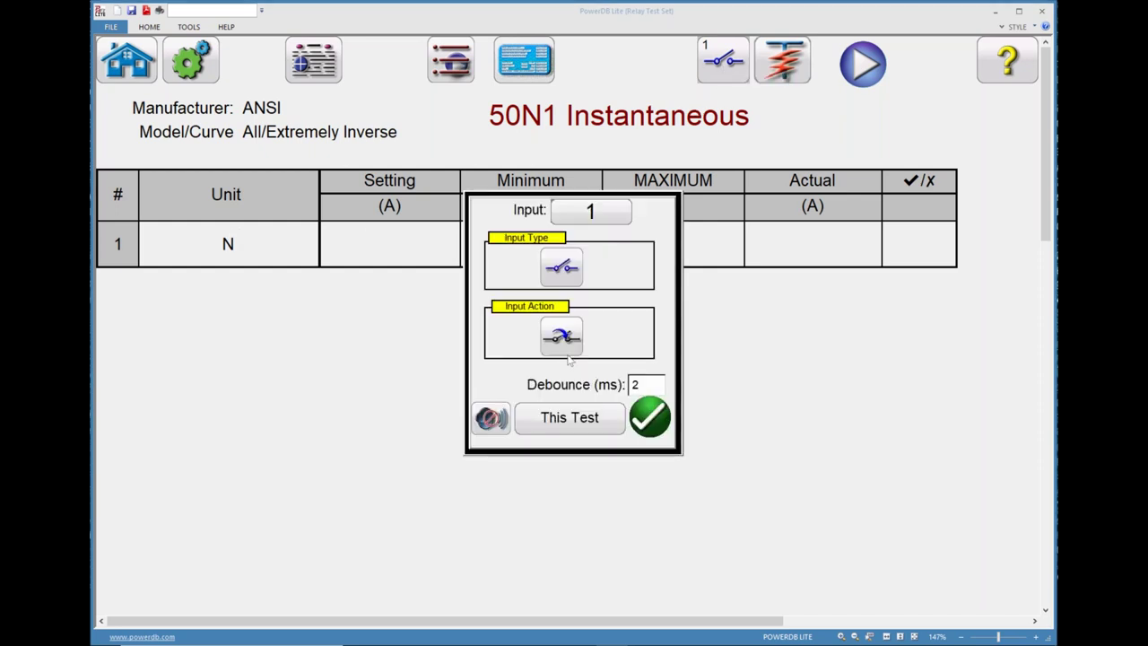
pyautogui.press('Escape')
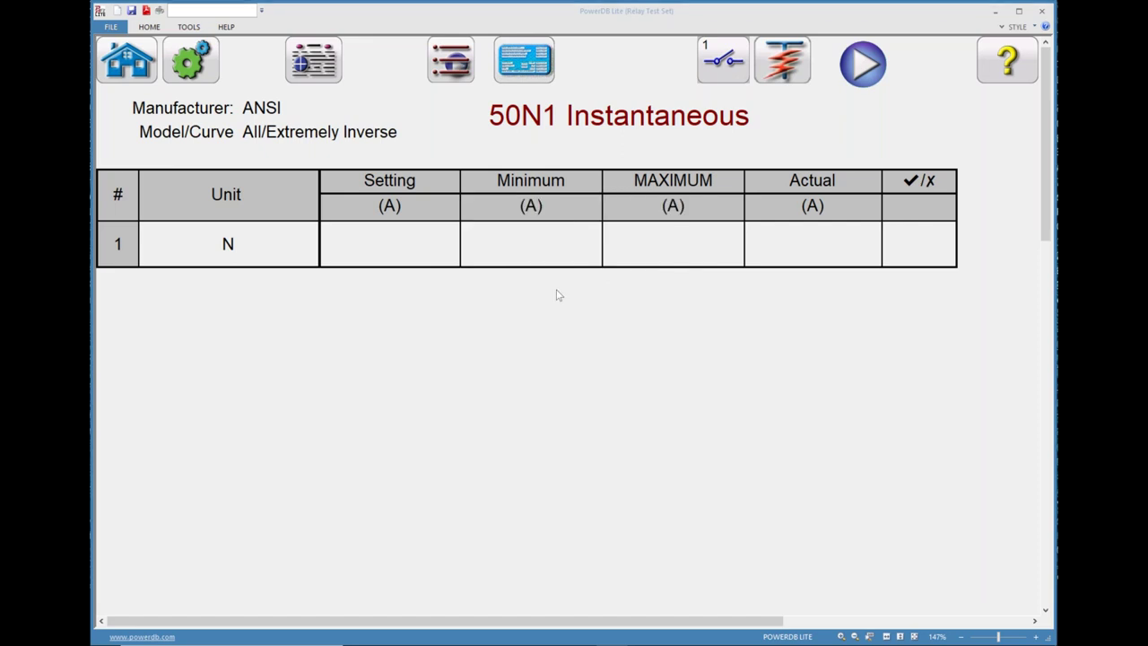
pyautogui.hotkey('alt', 'Tab')
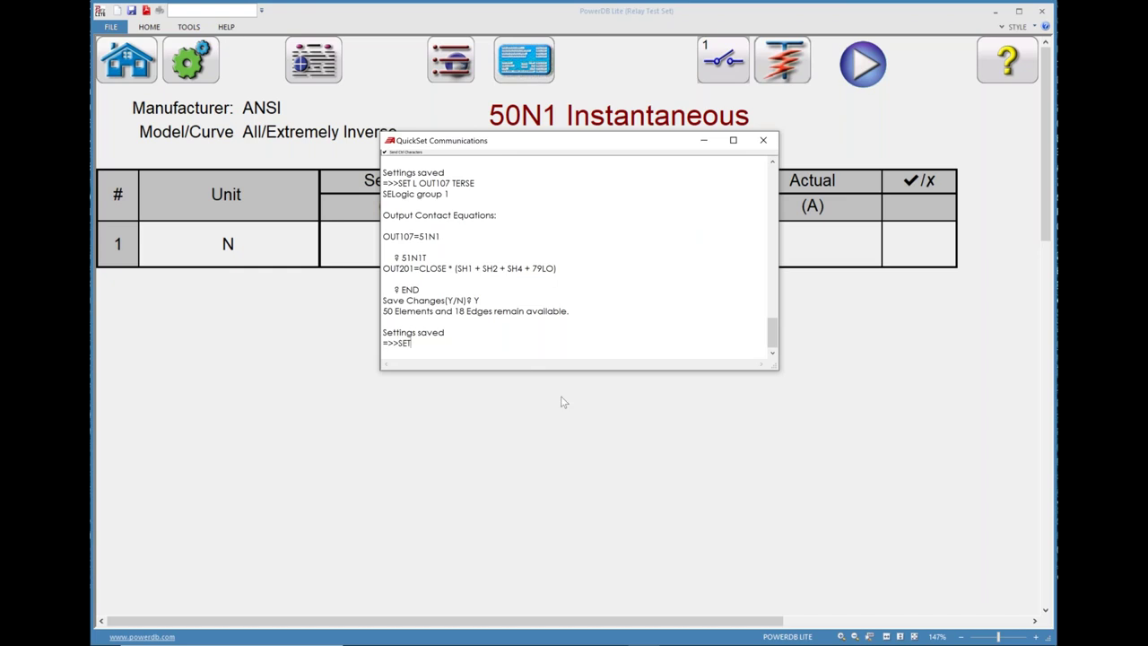
# - Set relay output OUT107 to 50N1 with SET L OUT107 TERSE, and save it to the relay
pyautogui.write('OUT107 TERSER')
pyautogui.press('Return')
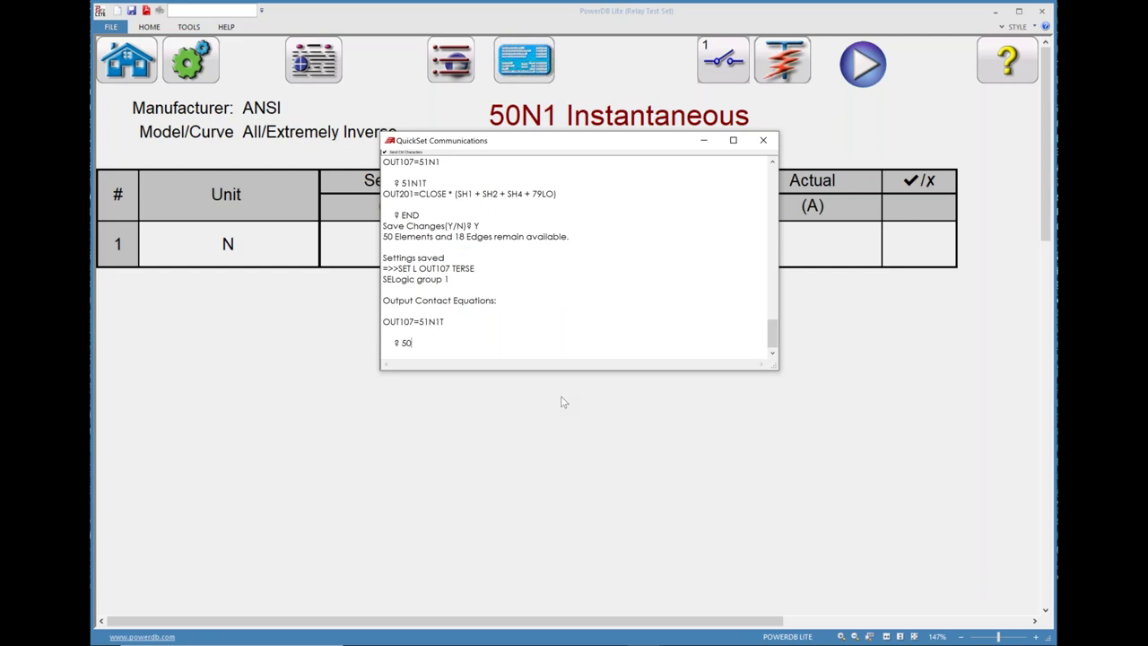
pyautogui.write('50N1')
pyautogui.press('Return')
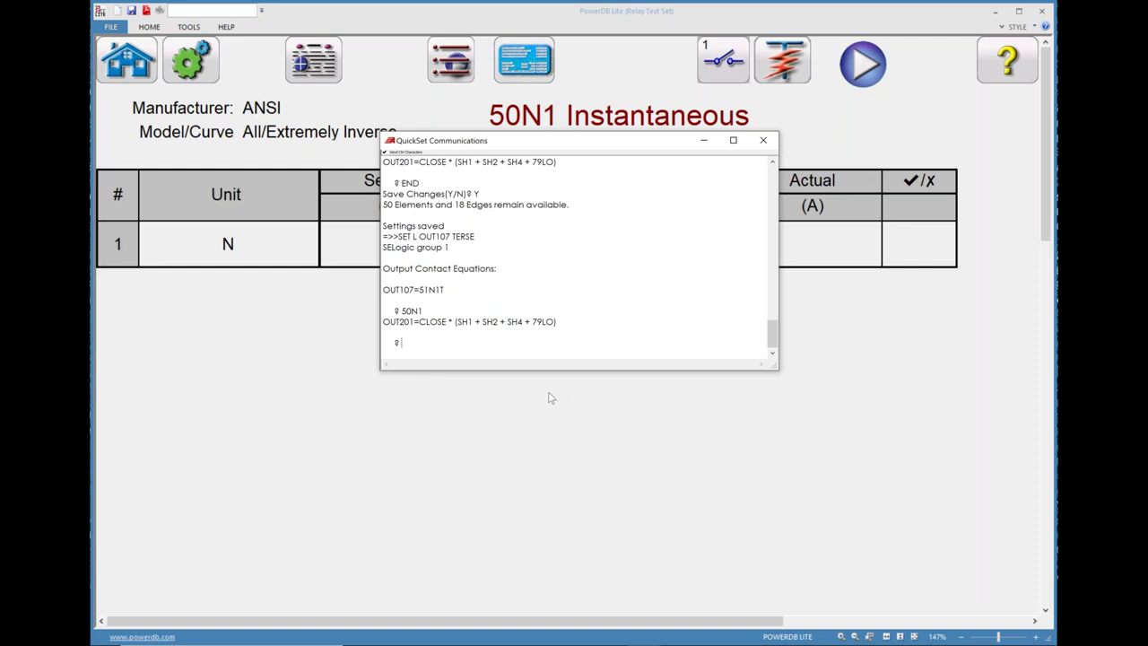
pyautogui.write('END')
pyautogui.press('Return')
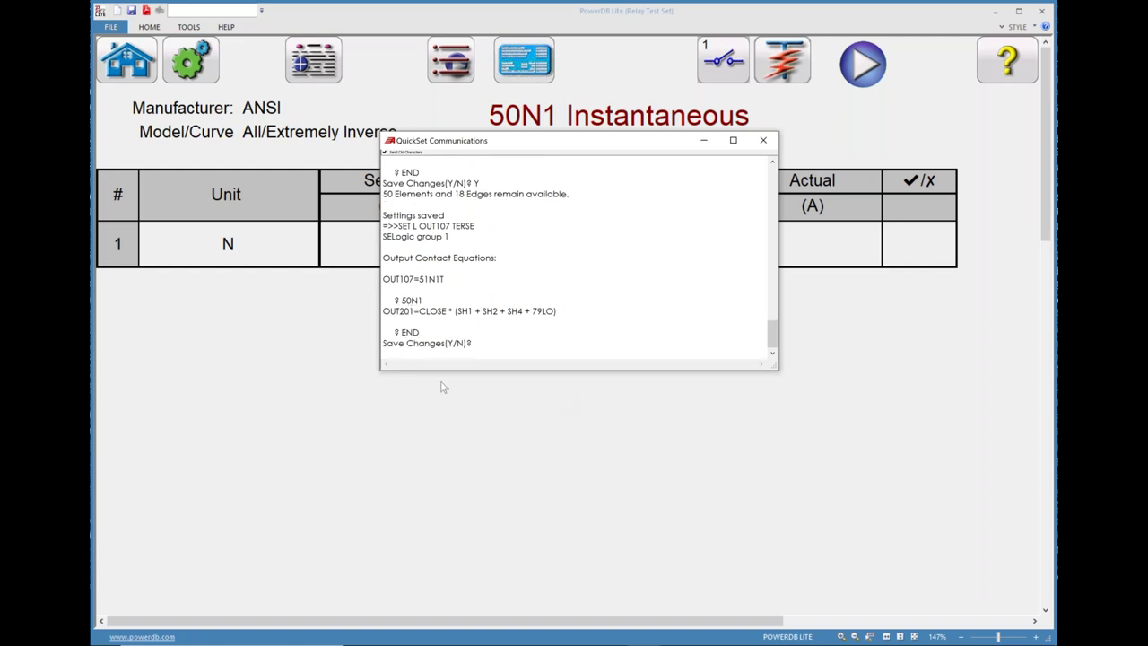
pyautogui.write('Y')
pyautogui.press('Return')
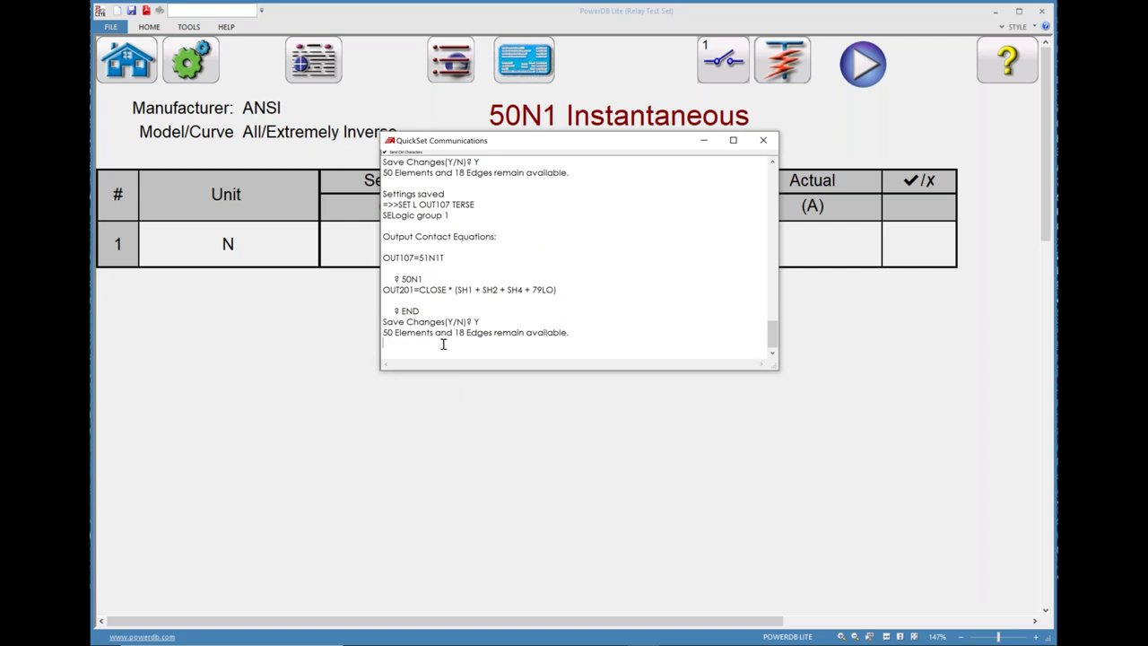
pyautogui.click(704, 140)
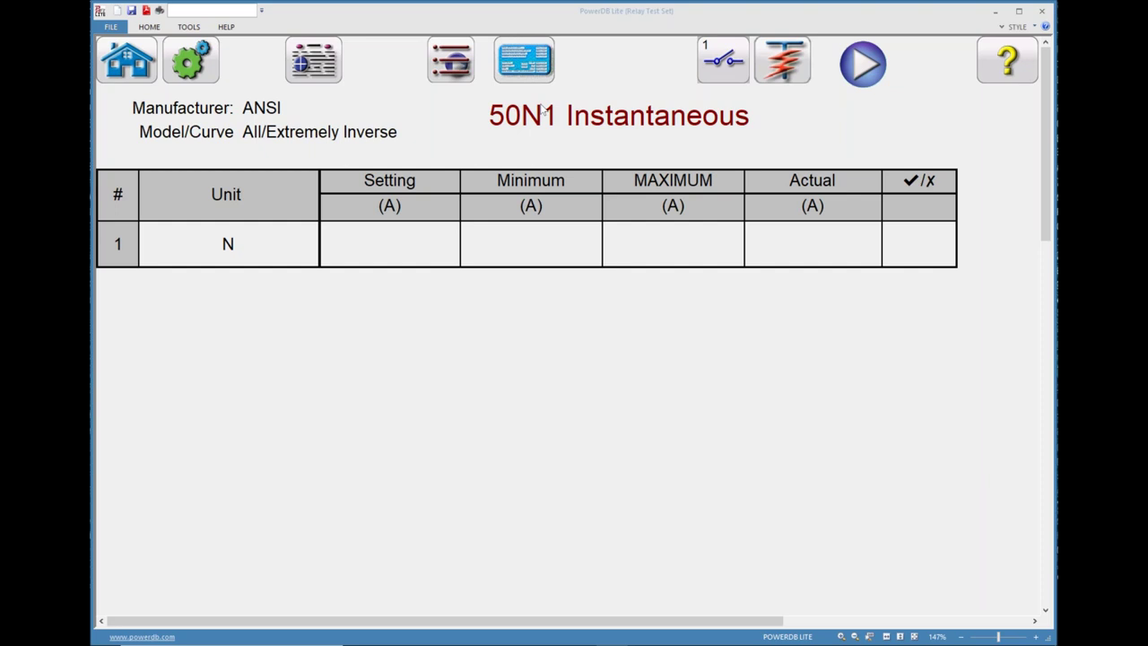
# - Run the 50N1 Instantaneous test, passing at 5.033 A, and reopen the 50N1 relay settings
pyautogui.click(869, 68)
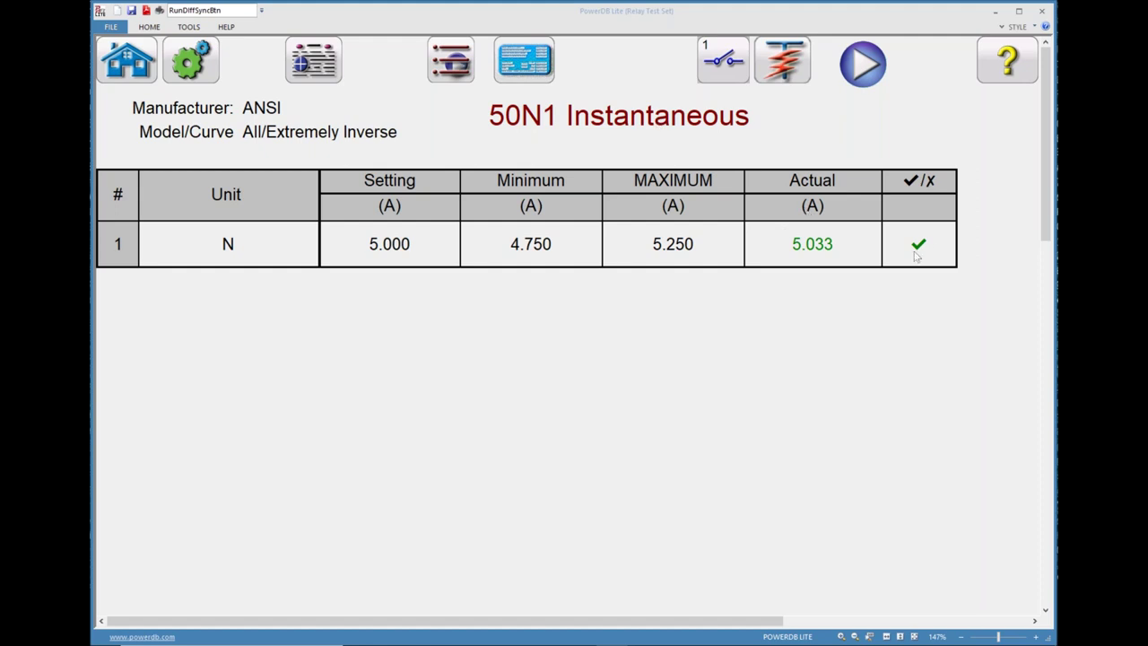
pyautogui.click(531, 62)
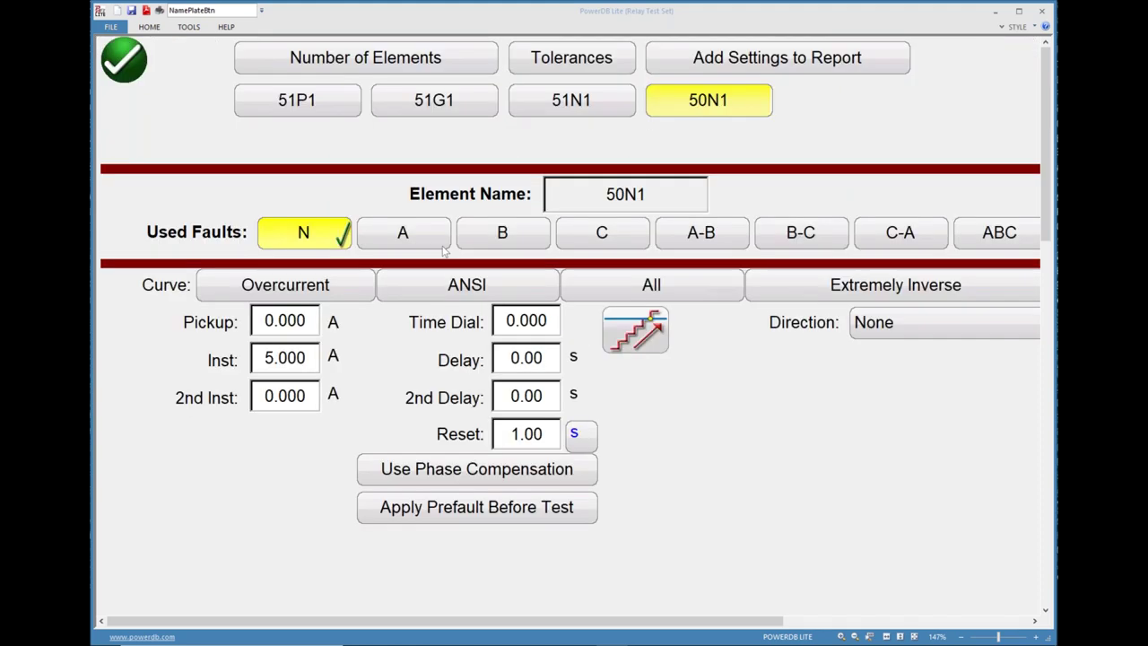
pyautogui.moveTo(491, 641)
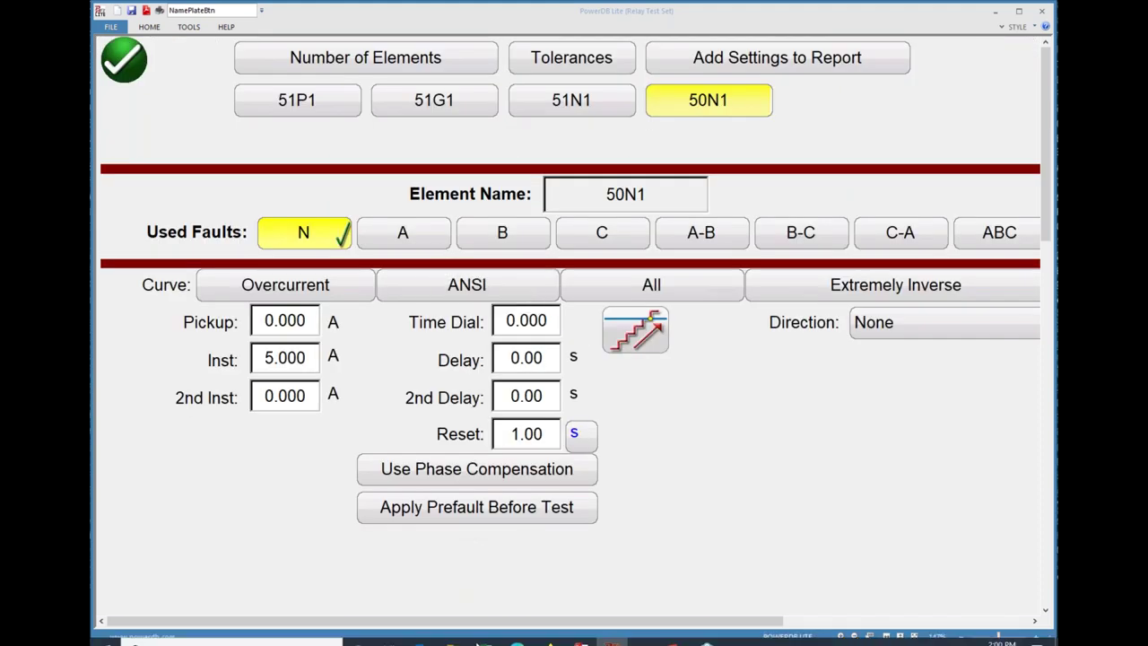
# - Check 50P1P is 30.00 A under Phase Instantaneous Overcurrent, then return to PowerDB Lite
pyautogui.click(580, 633)
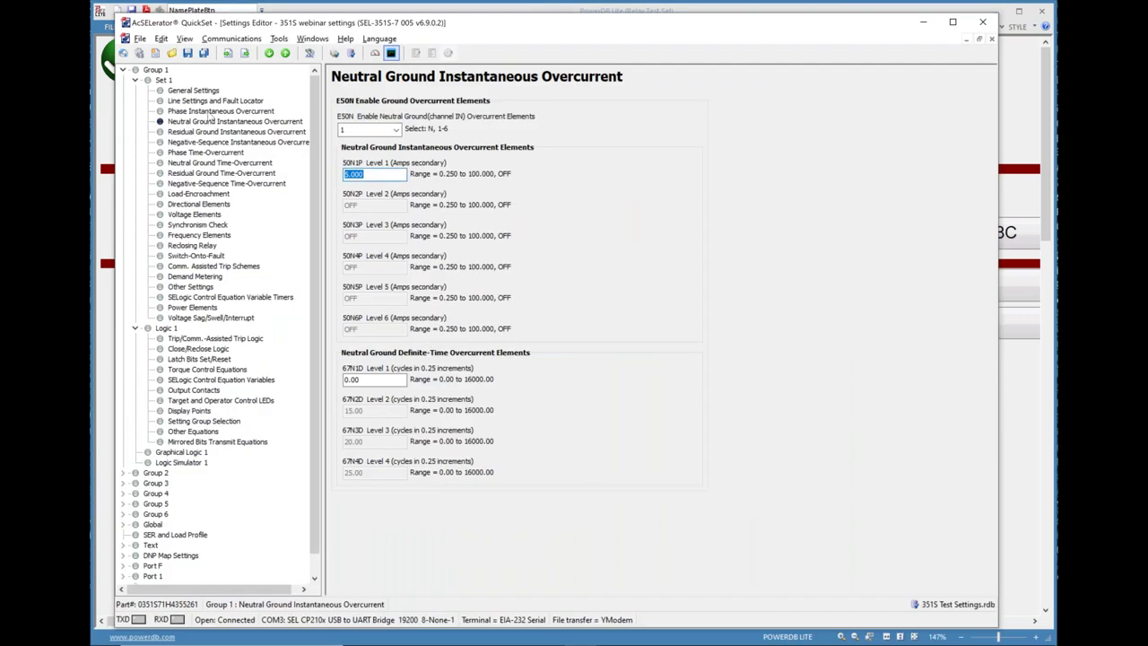
pyautogui.click(212, 111)
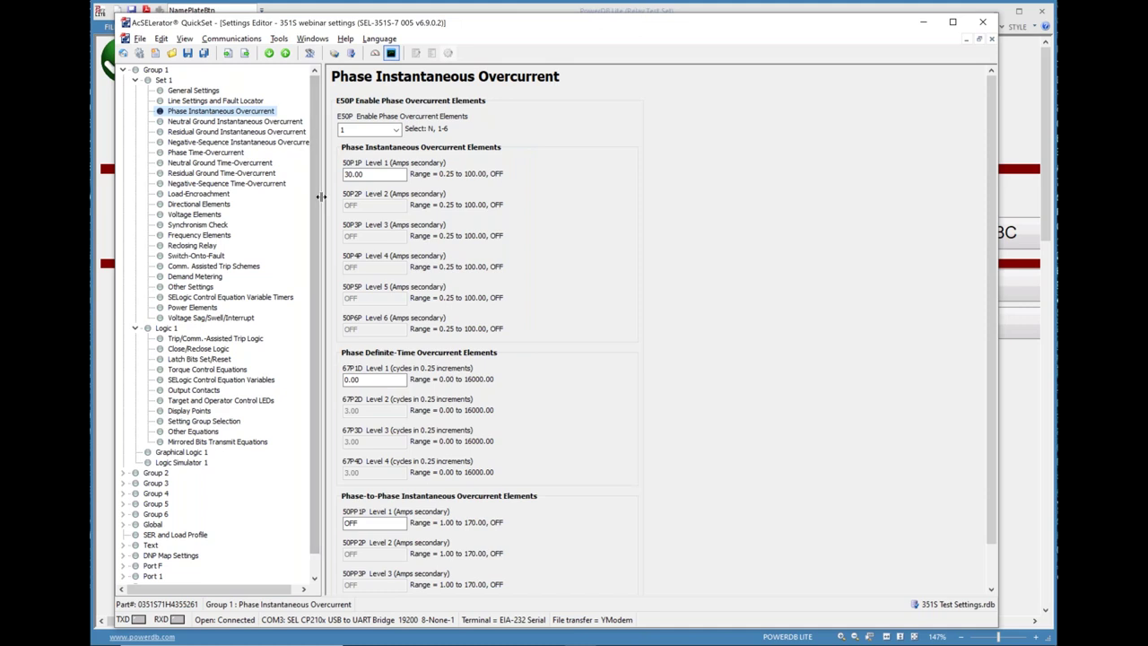
pyautogui.doubleClick(366, 174)
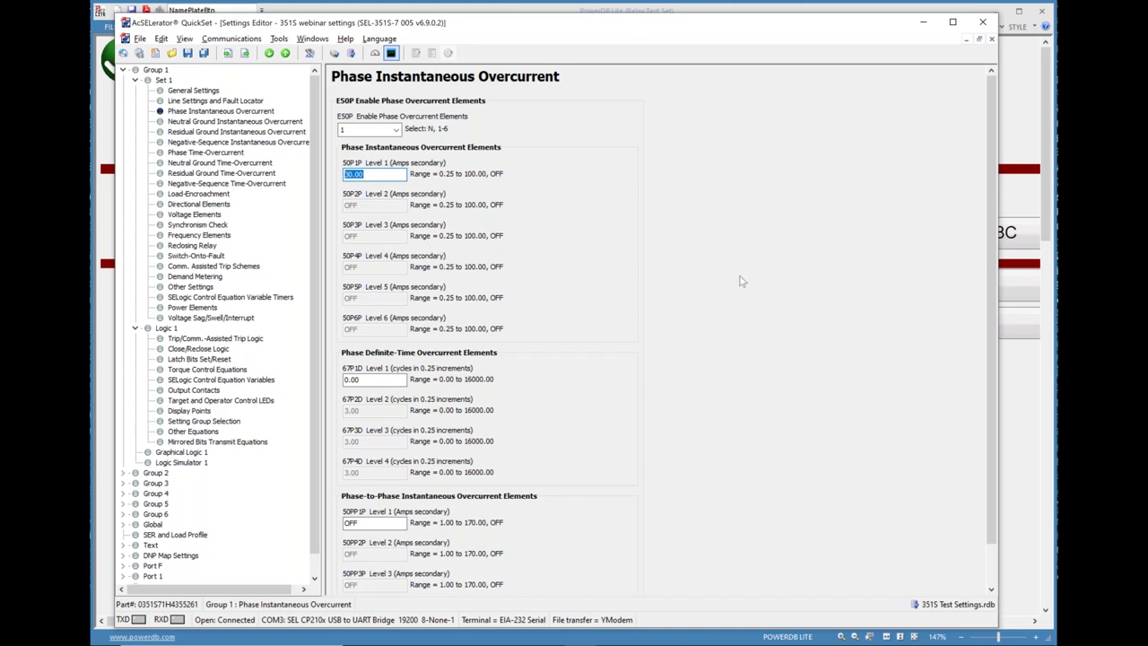
pyautogui.click(1019, 438)
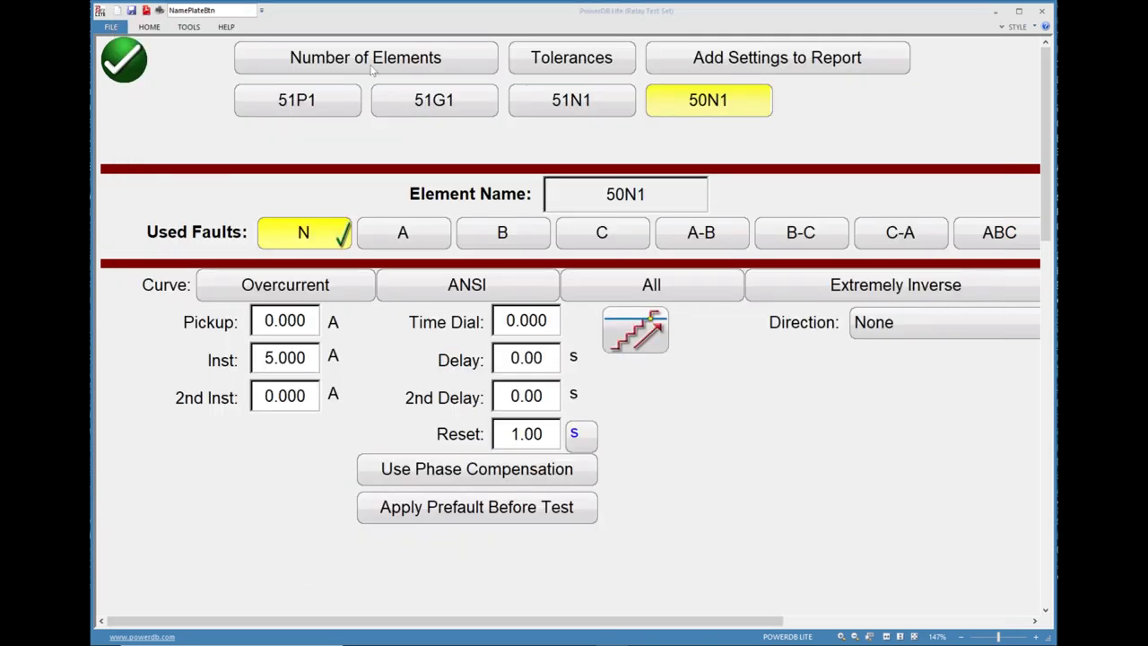
# - Increase the element count to five and rename element E5 to 50P1
pyautogui.click(432, 72)
pyautogui.click(382, 110)
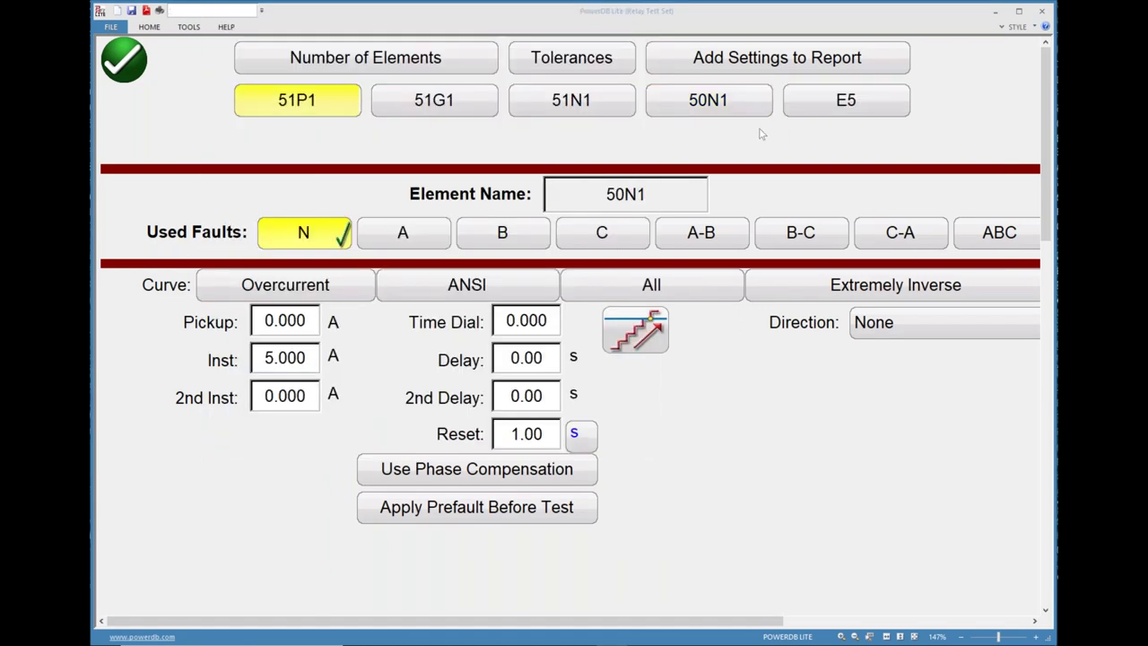
pyautogui.click(638, 192)
pyautogui.hotkey('ctrl', 'a')
pyautogui.write('50P1')
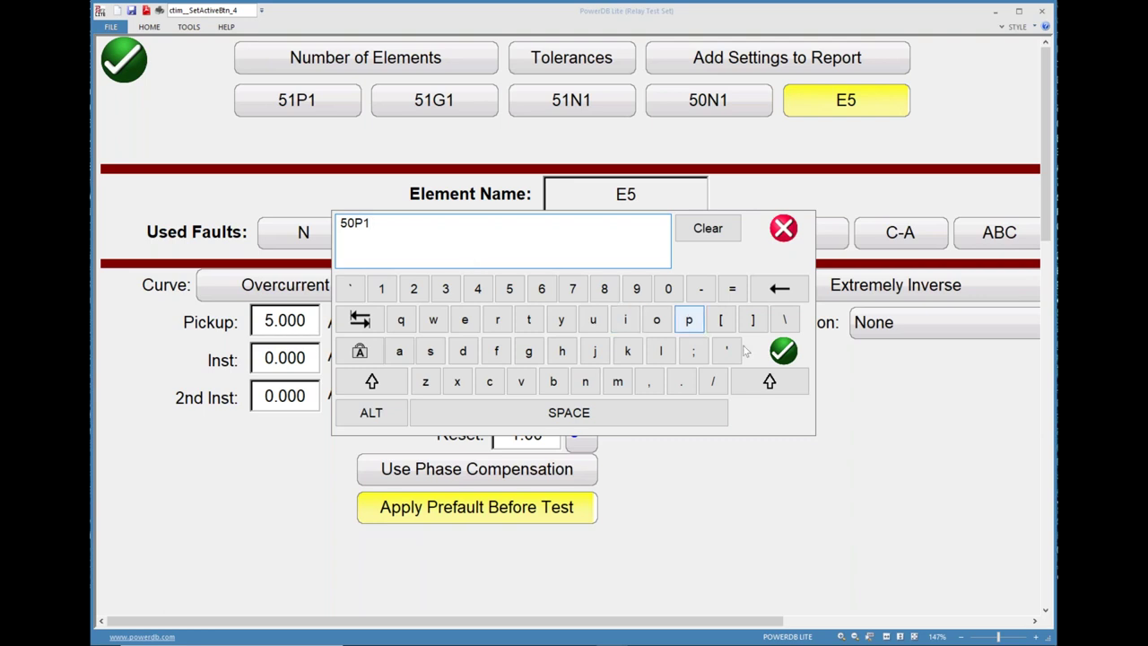
pyautogui.click(783, 351)
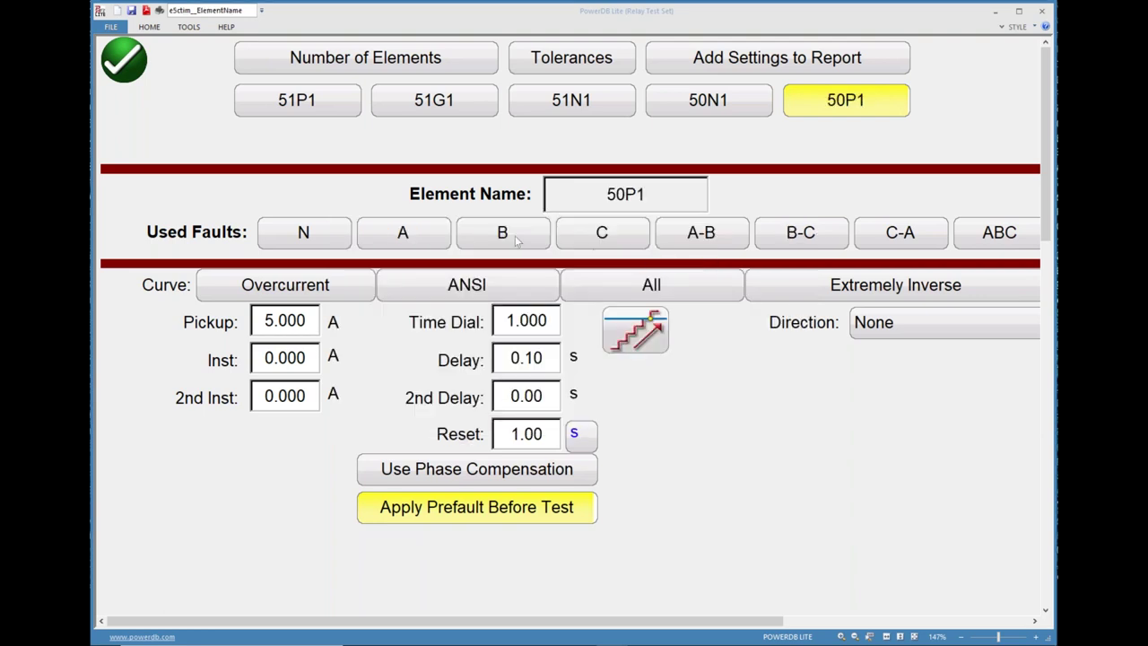
# - Enable faults A, B and C for 50P1 with pickup 0, Inst 30 A and time dial 0
pyautogui.click(437, 242)
pyautogui.click(521, 242)
pyautogui.click(605, 240)
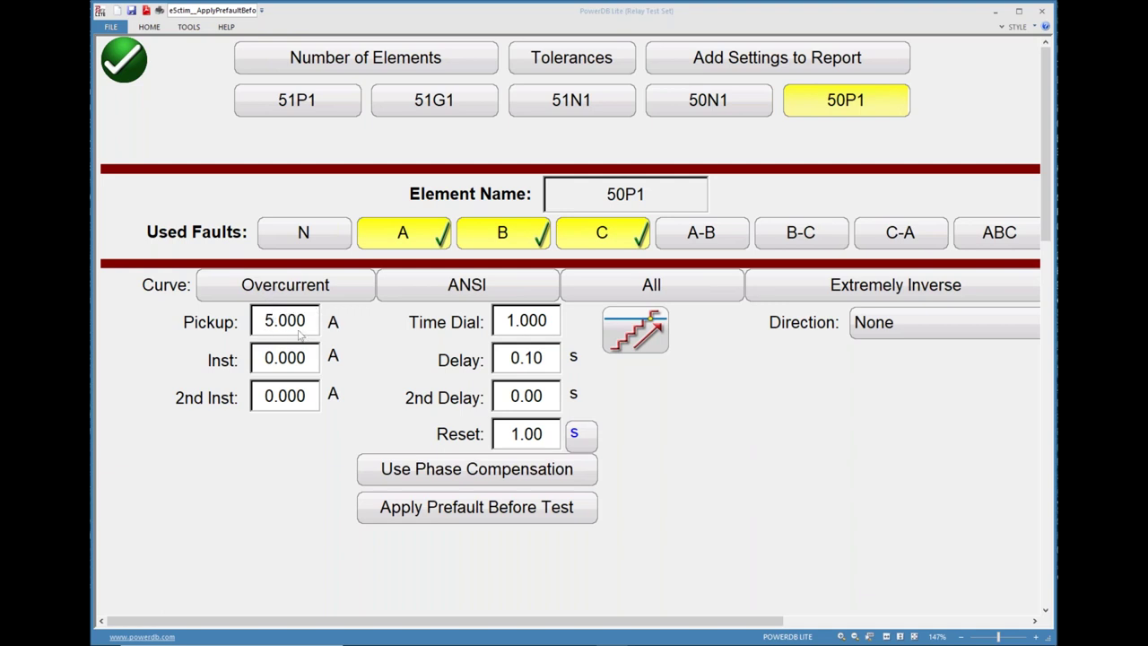
pyautogui.click(301, 332)
pyautogui.write('0')
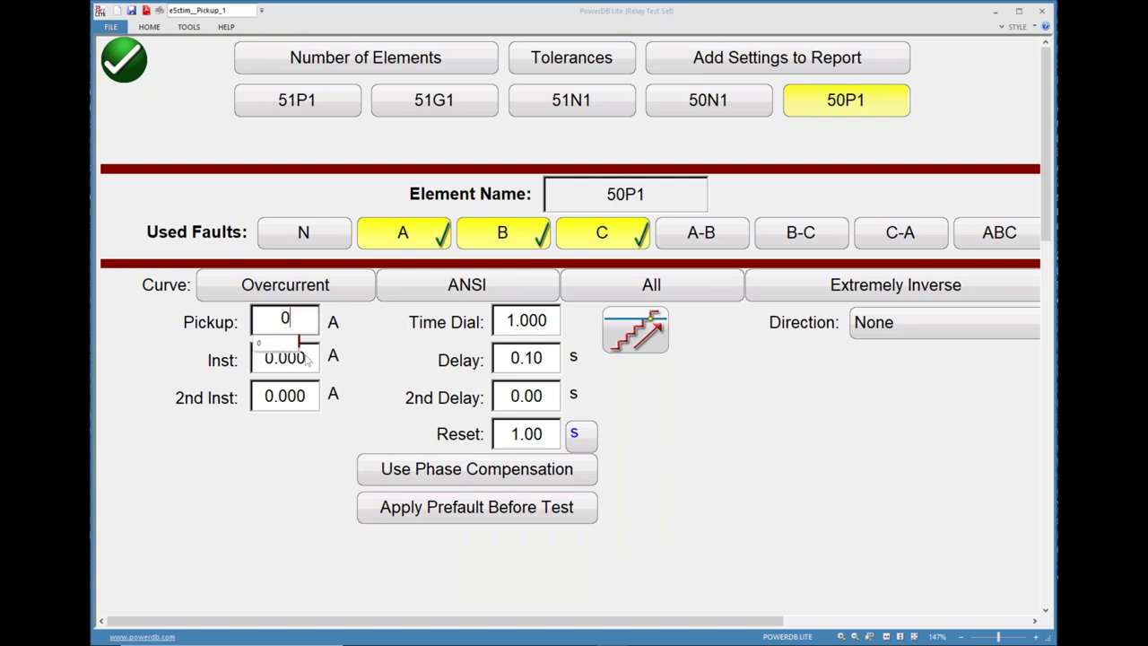
pyautogui.press('Tab')
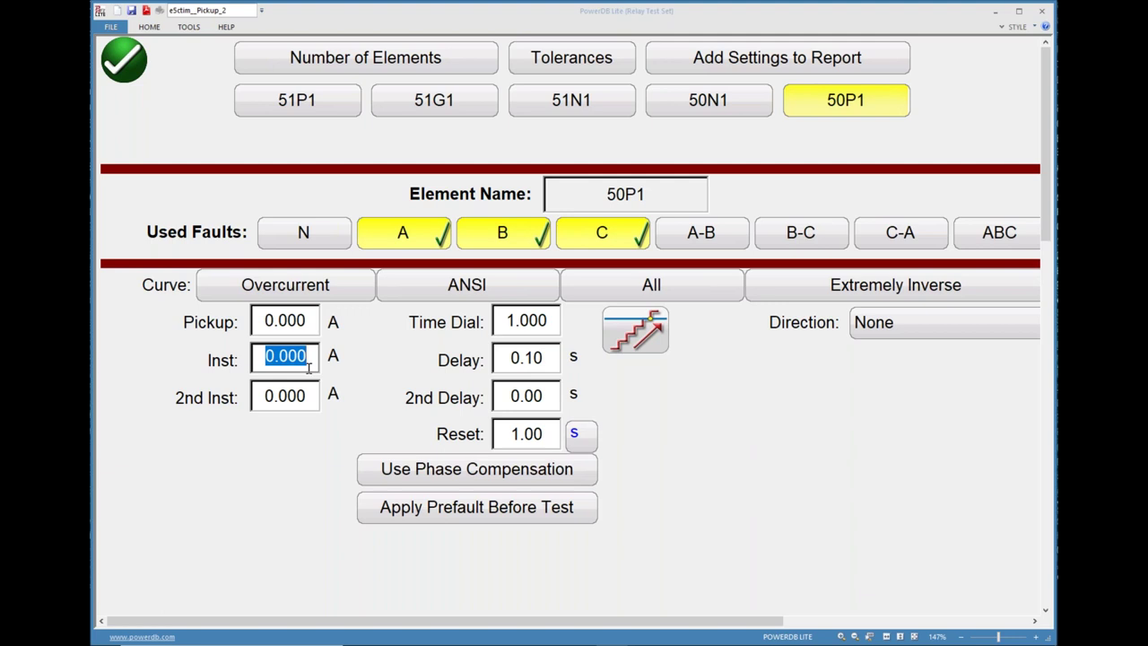
pyautogui.write('30')
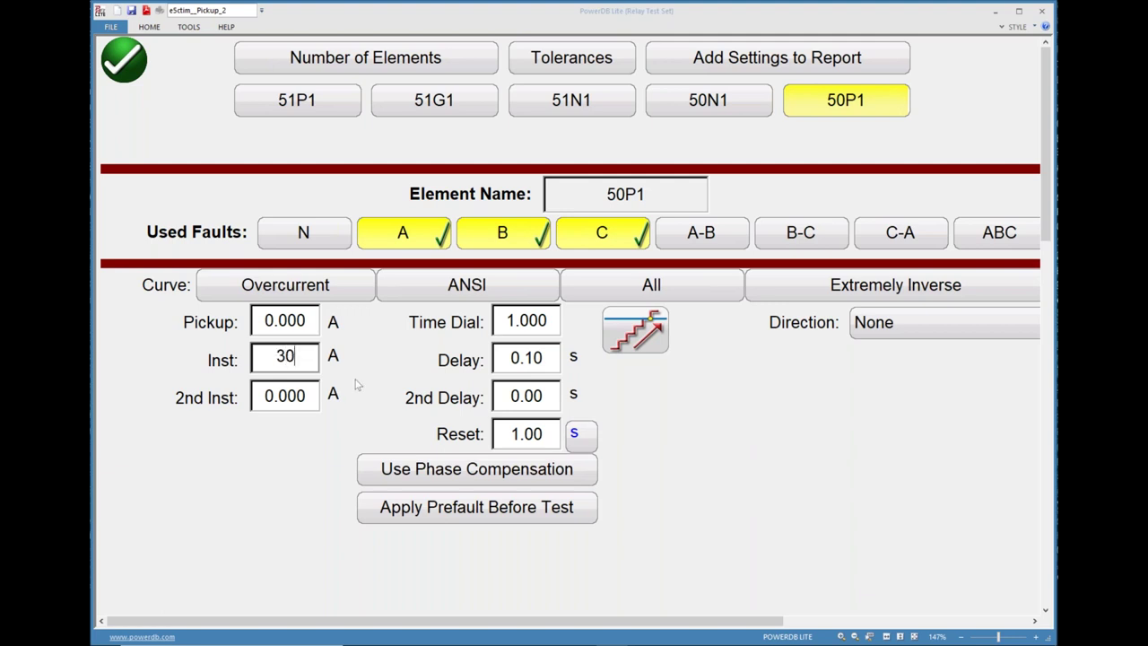
pyautogui.press('Tab')
pyautogui.write('0')
pyautogui.click(417, 388)
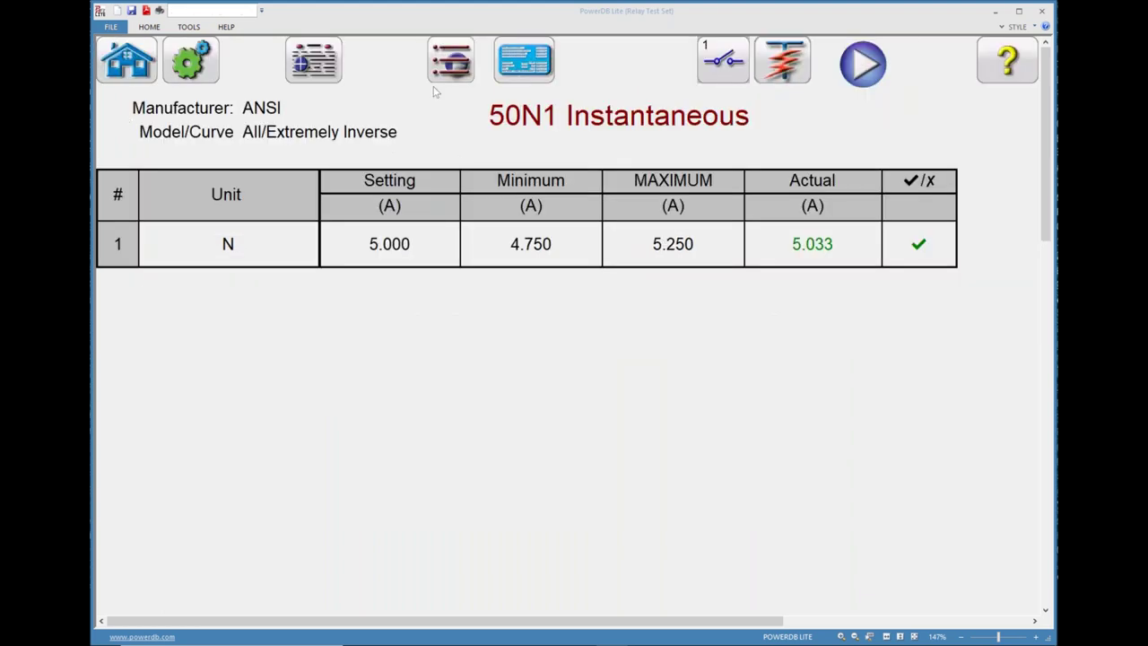
# - Switch to the 50P1 Instantaneous test, leaving Input 1 and its 2 ms debounce unchanged
pyautogui.click(450, 63)
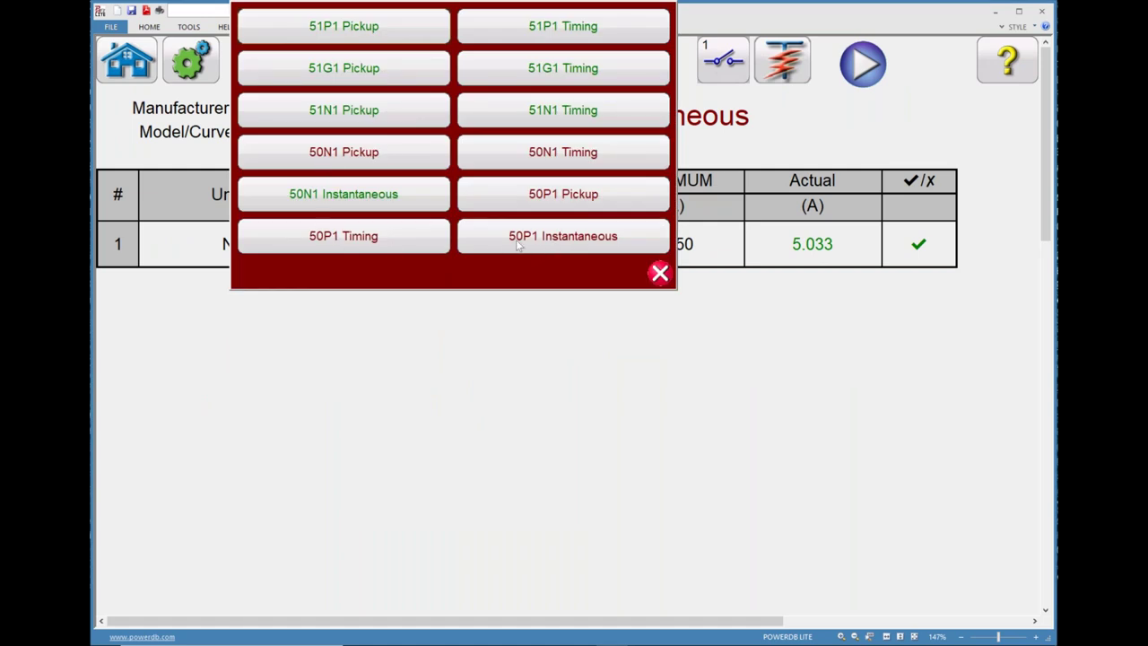
pyautogui.click(592, 248)
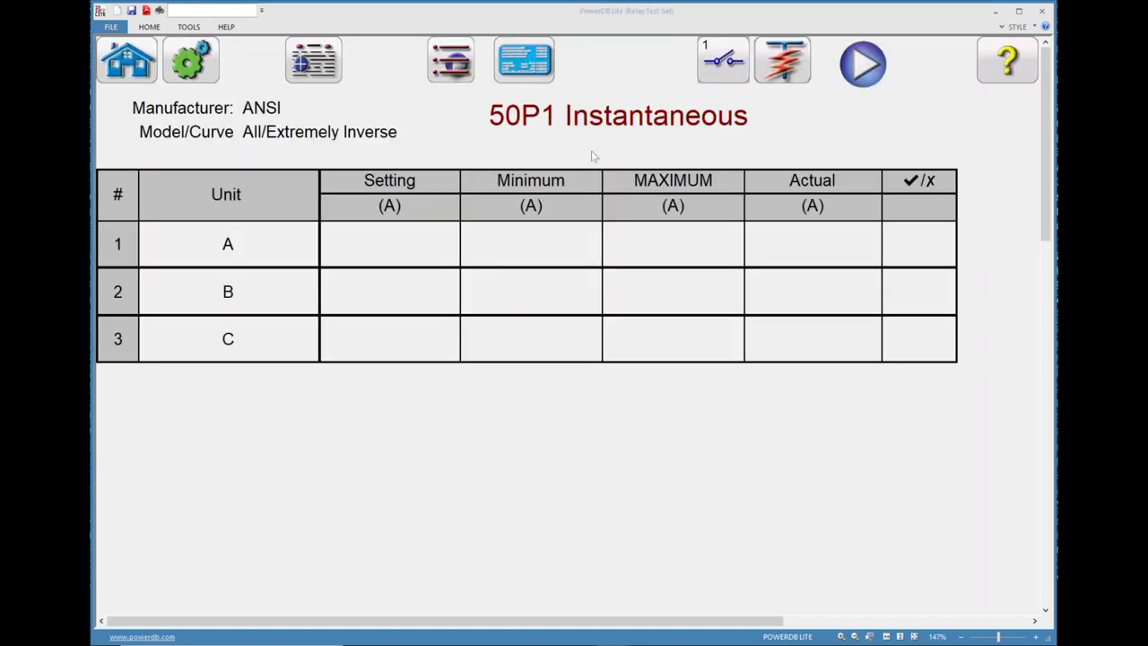
pyautogui.click(722, 60)
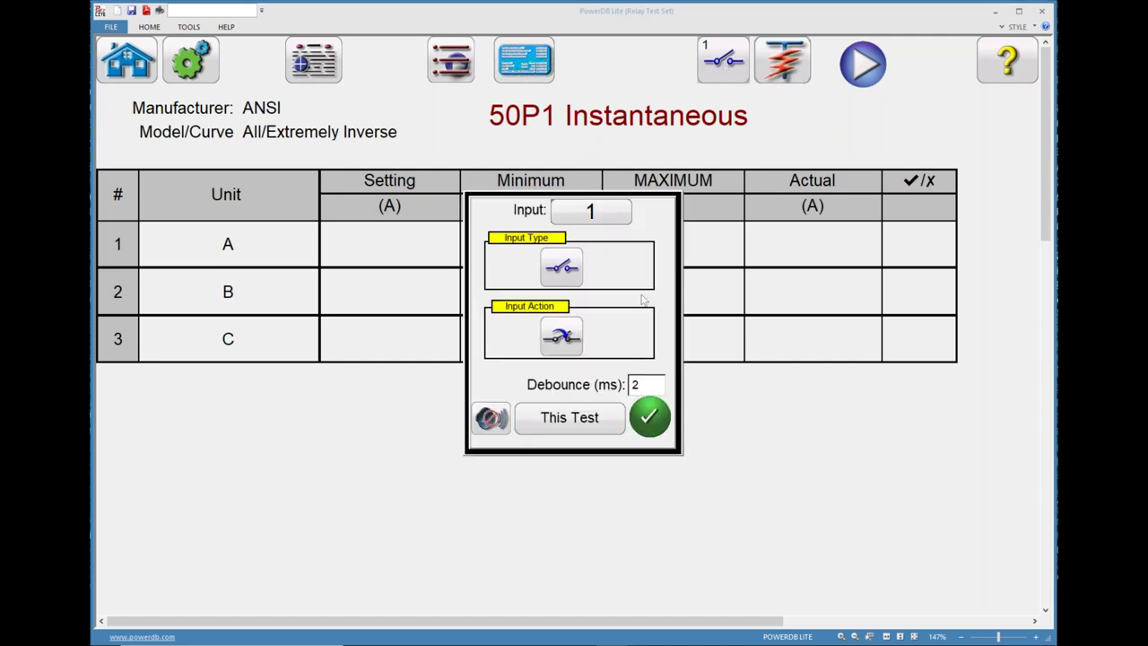
pyautogui.press('Escape')
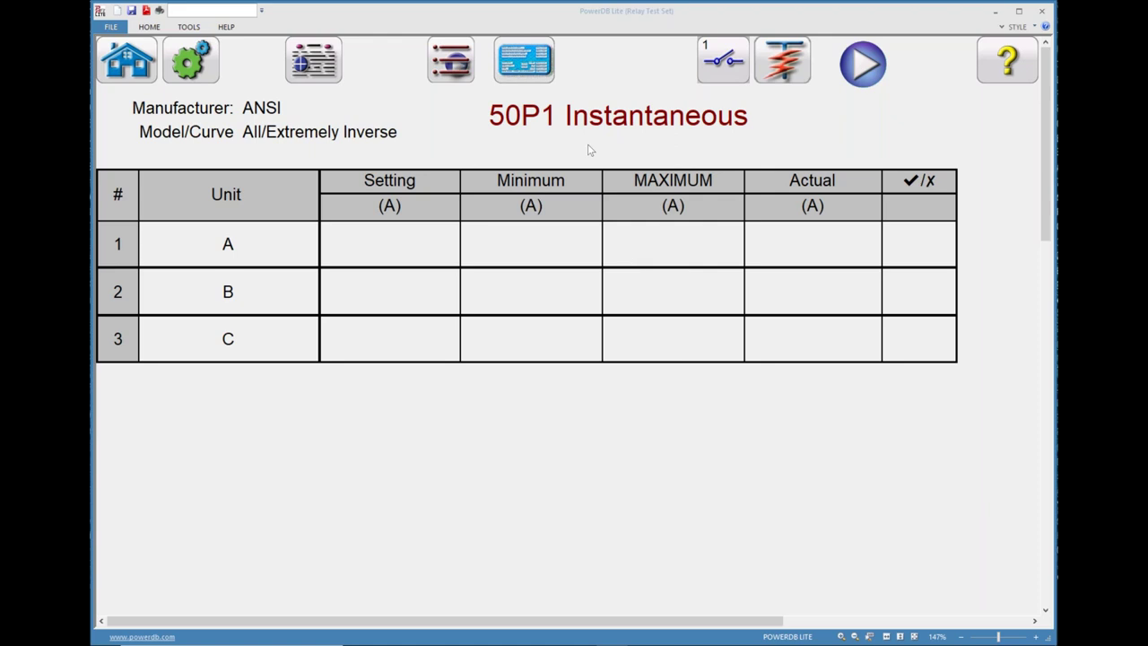
# - Set relay output OUT107 to 50P1 with SET L OUT107 TERSE and save the settings
pyautogui.hotkey('alt', 'Tab')
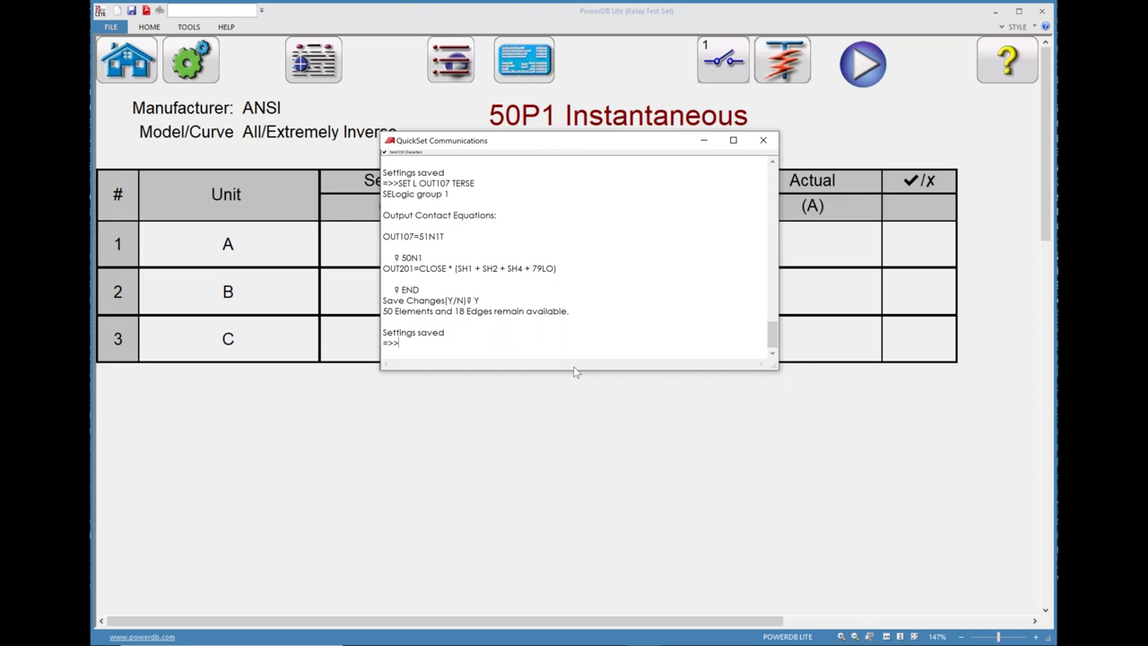
pyautogui.write('SET L OUT107 TERSE')
pyautogui.press('Return')
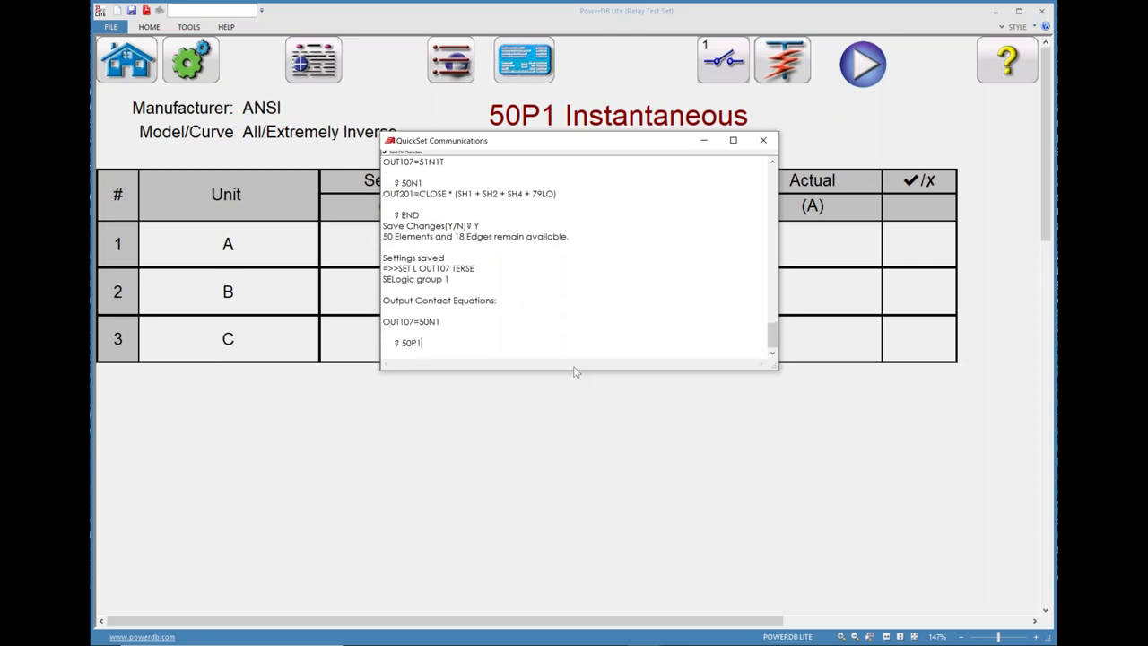
pyautogui.write('50P1')
pyautogui.press('Return')
pyautogui.write('END')
pyautogui.press('Return')
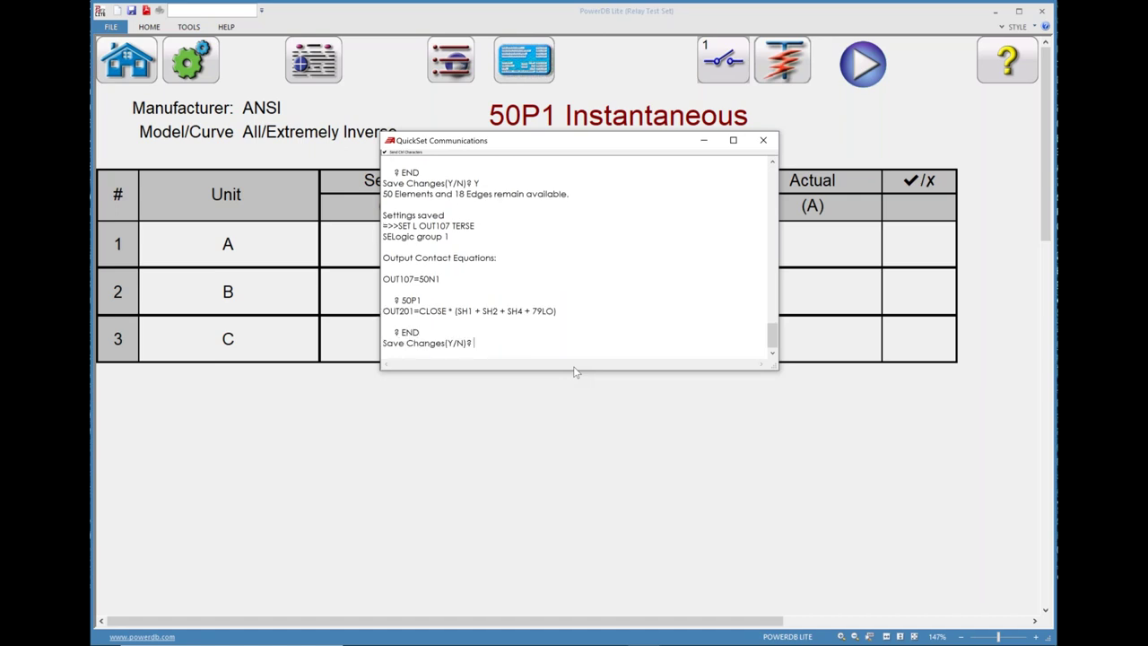
pyautogui.write('Y')
pyautogui.press('Return')
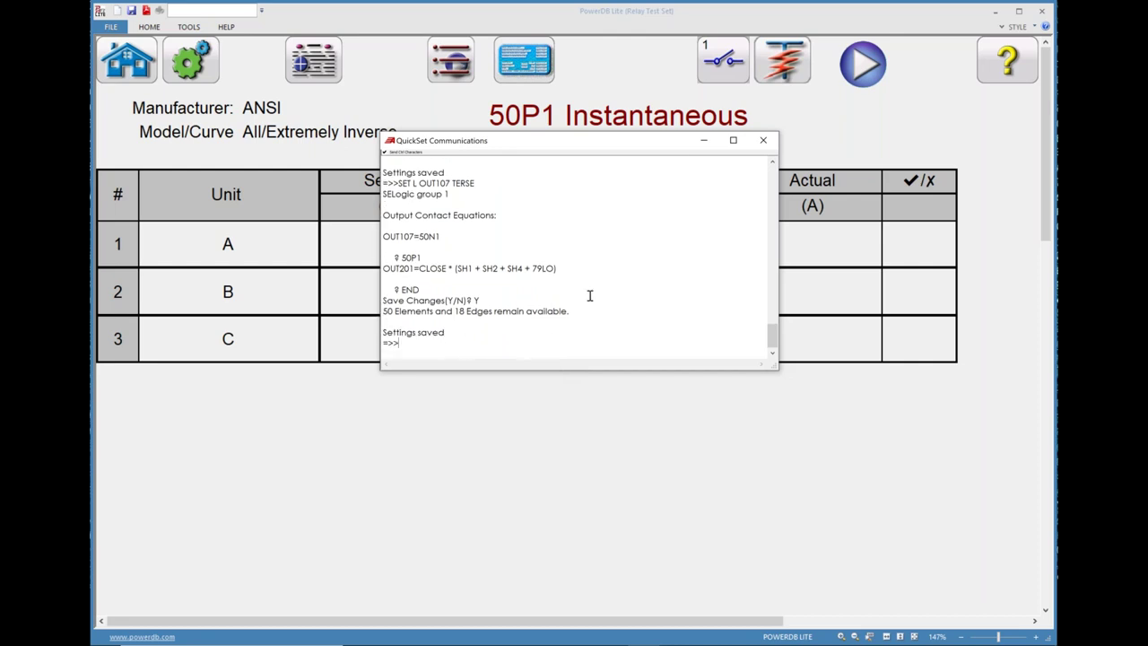
pyautogui.click(703, 142)
# - Run the 50P1 test on all phases; A, B and C pass at 30.200, 30.000 and 30.200 A
pyautogui.click(863, 63)
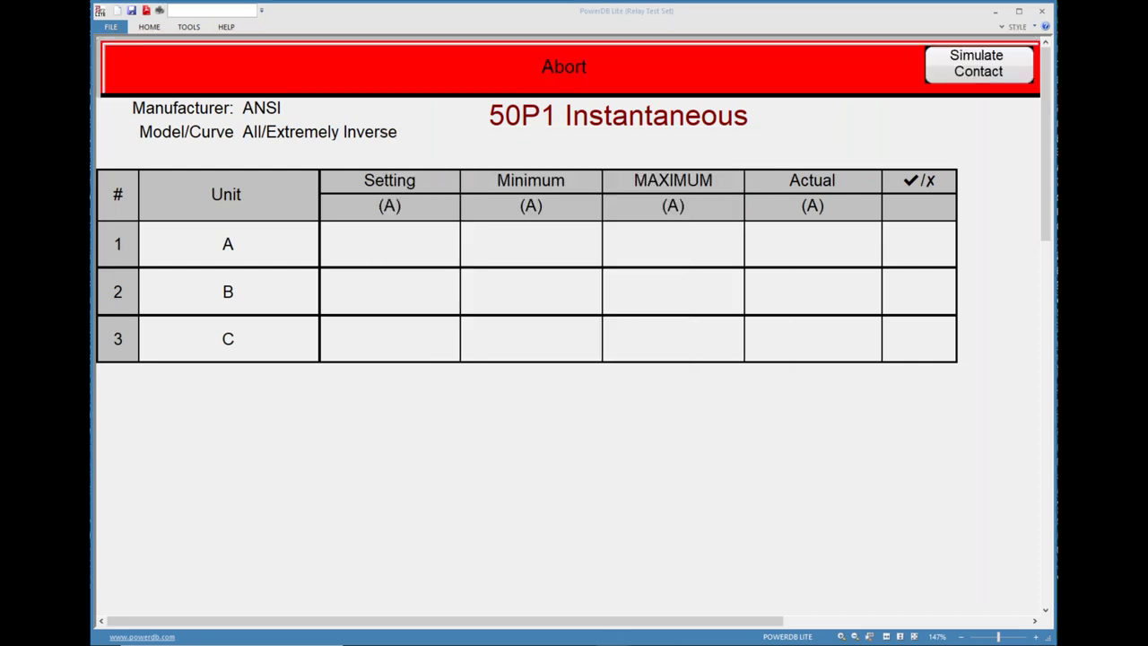
pyautogui.click(855, 186)
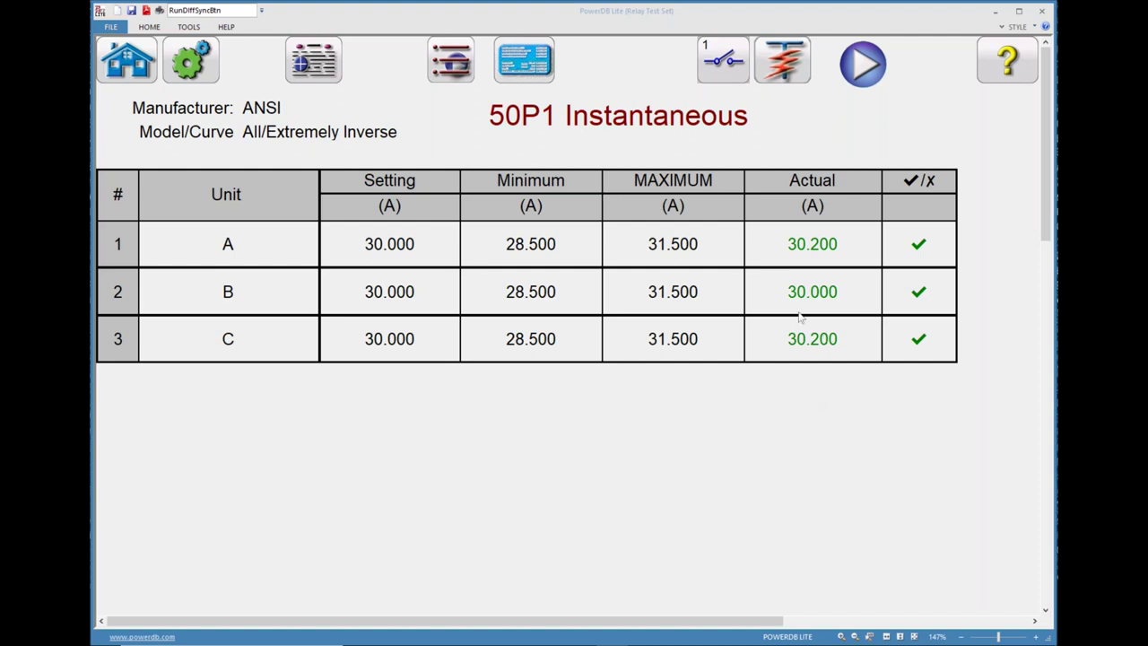
# - Close the test list without changes and bring the AcSELerator QuickSet settings editor forward
pyautogui.click(785, 56)
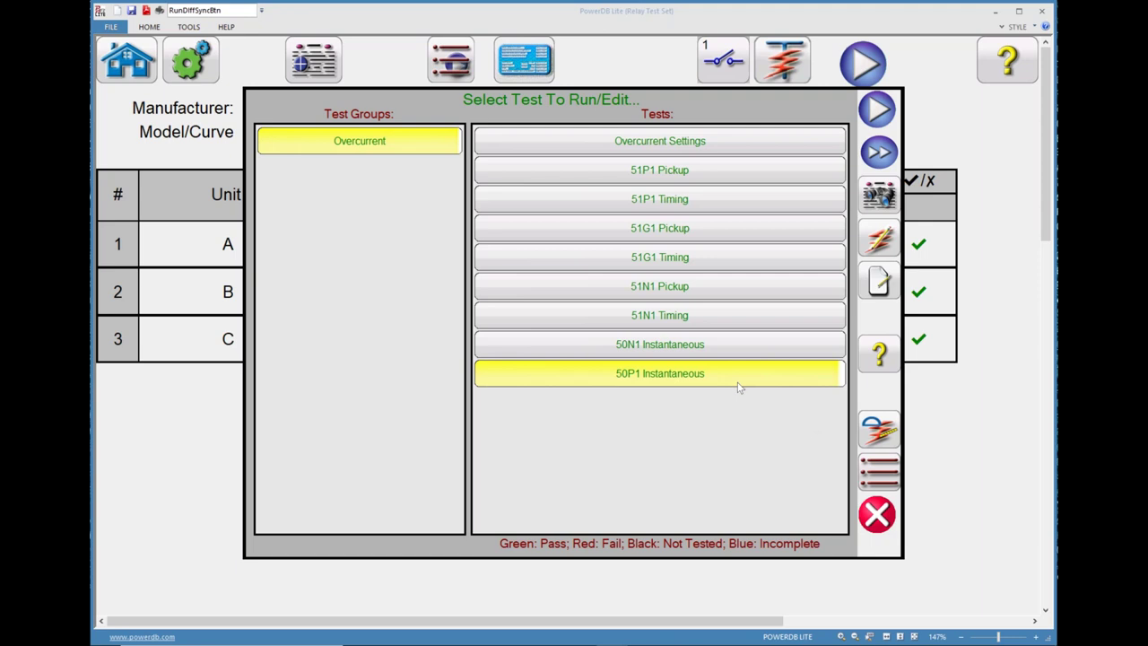
pyautogui.click(877, 515)
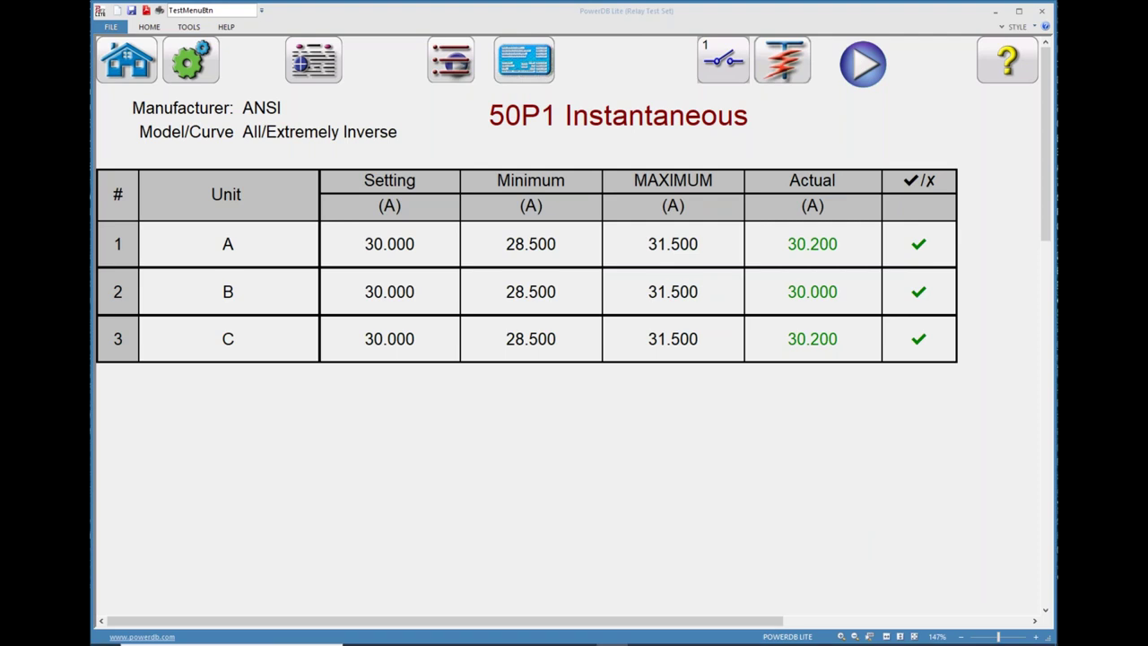
pyautogui.moveTo(615, 640)
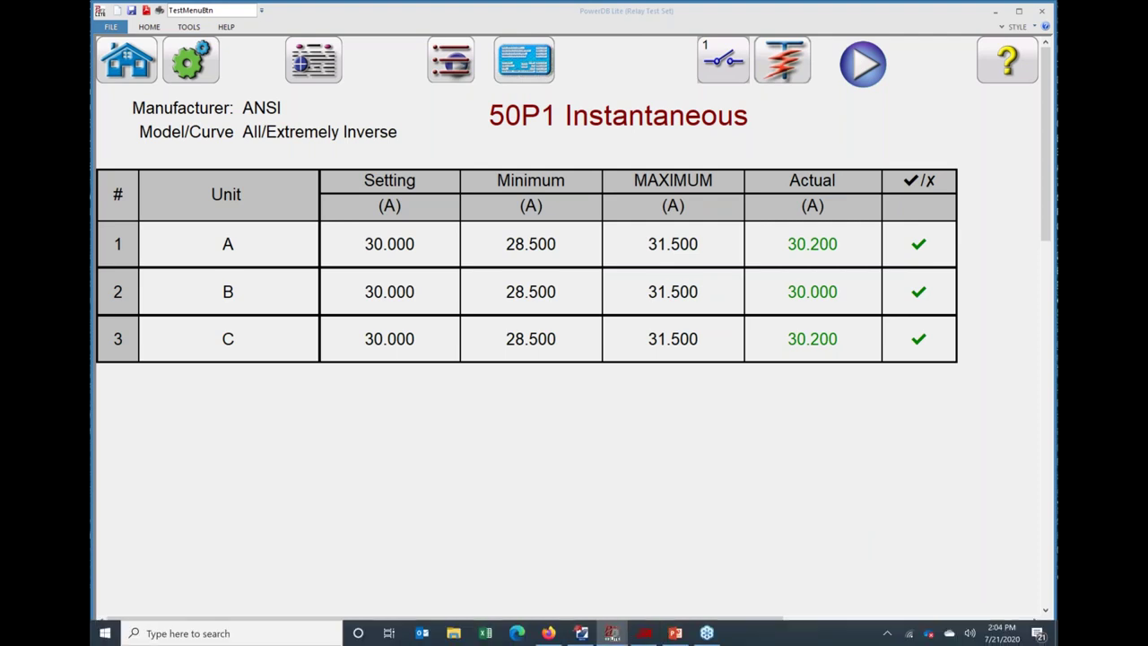
pyautogui.click(584, 635)
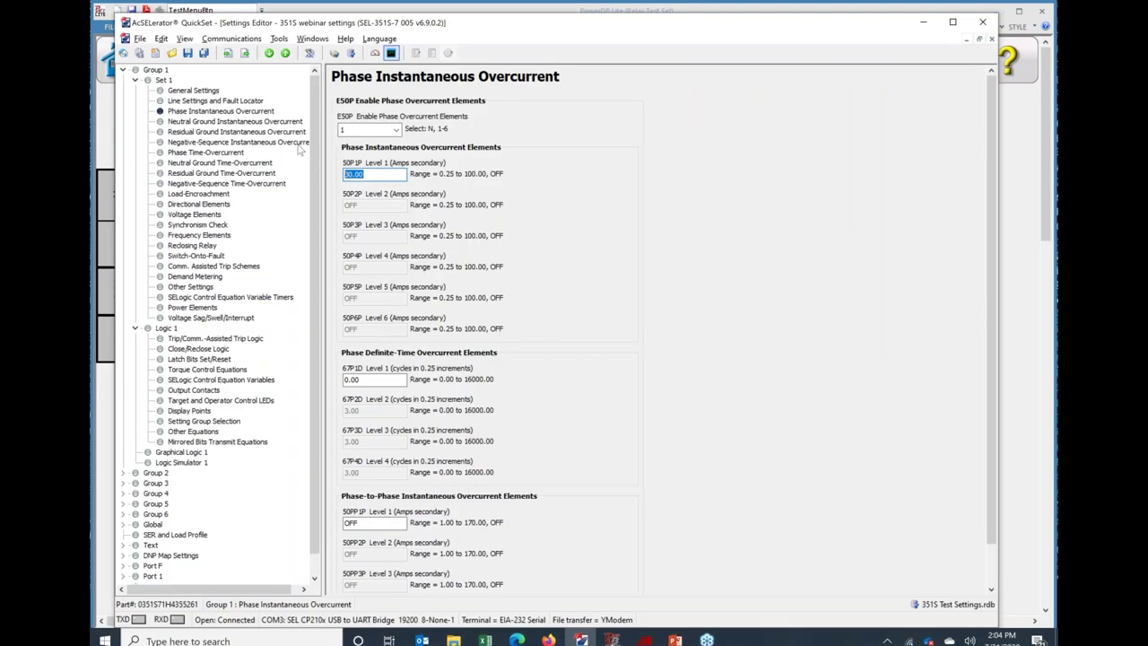
# - Check the 50G1P residual ground pickup of 1.000 A, then reopen PowerDB Lite's test settings
pyautogui.click(216, 132)
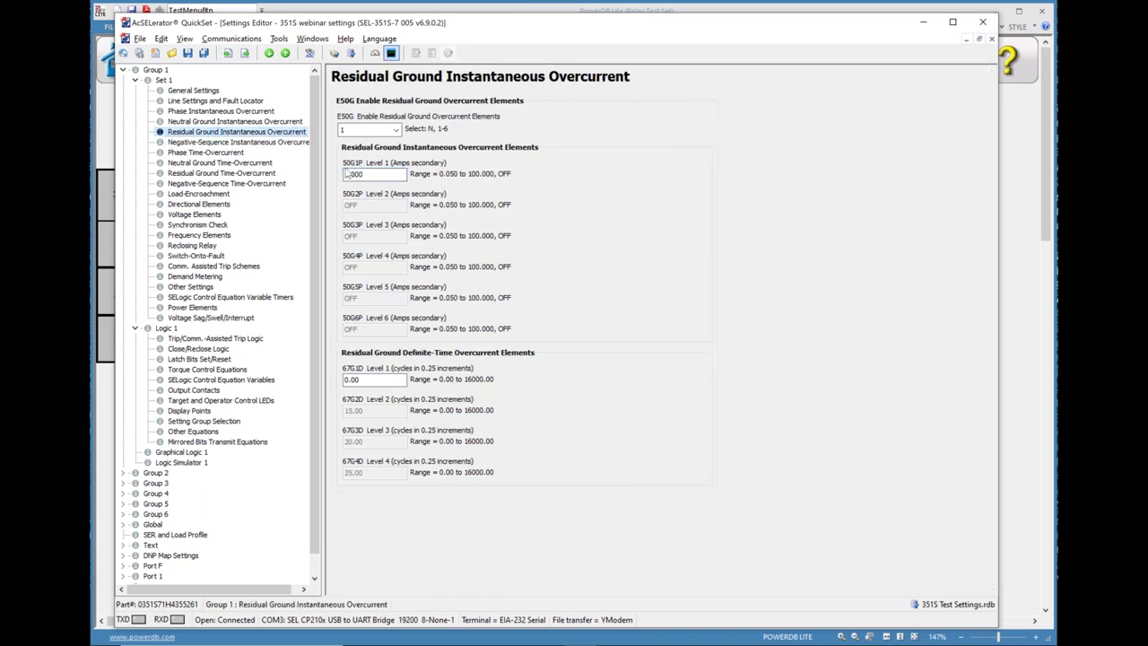
pyautogui.click(362, 174)
pyautogui.doubleClick(363, 174)
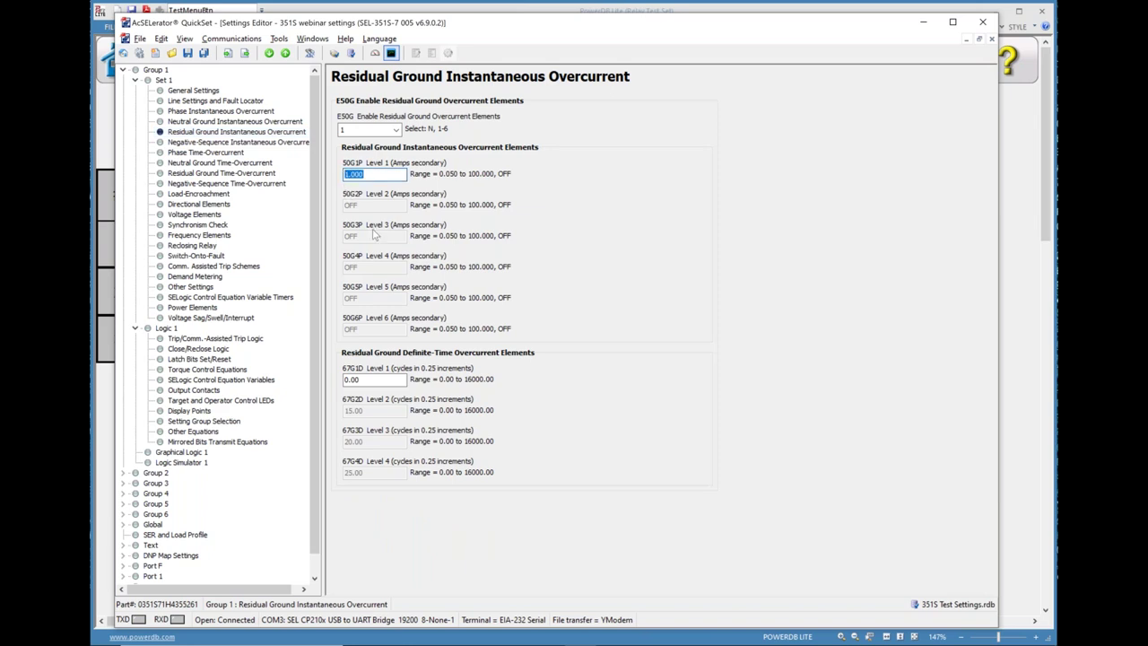
pyautogui.hotkey('alt', 'Tab')
pyautogui.click(526, 59)
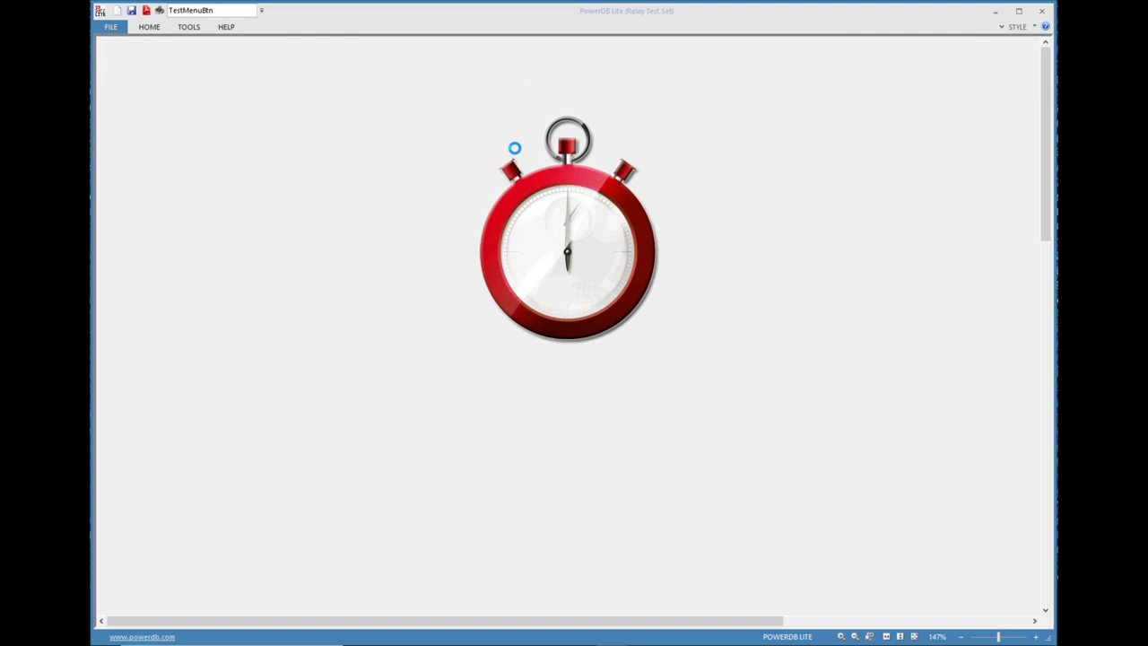
# - Increase the element count to six, giving the new element pickup 0 and time dial 0
pyautogui.click(449, 62)
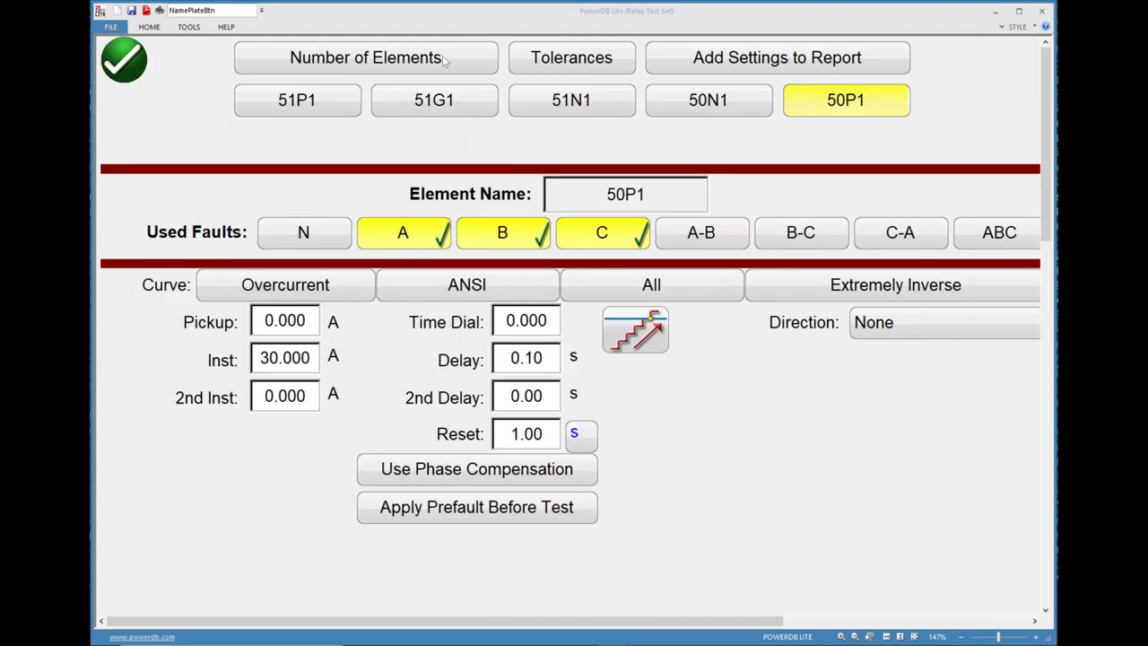
pyautogui.click(487, 108)
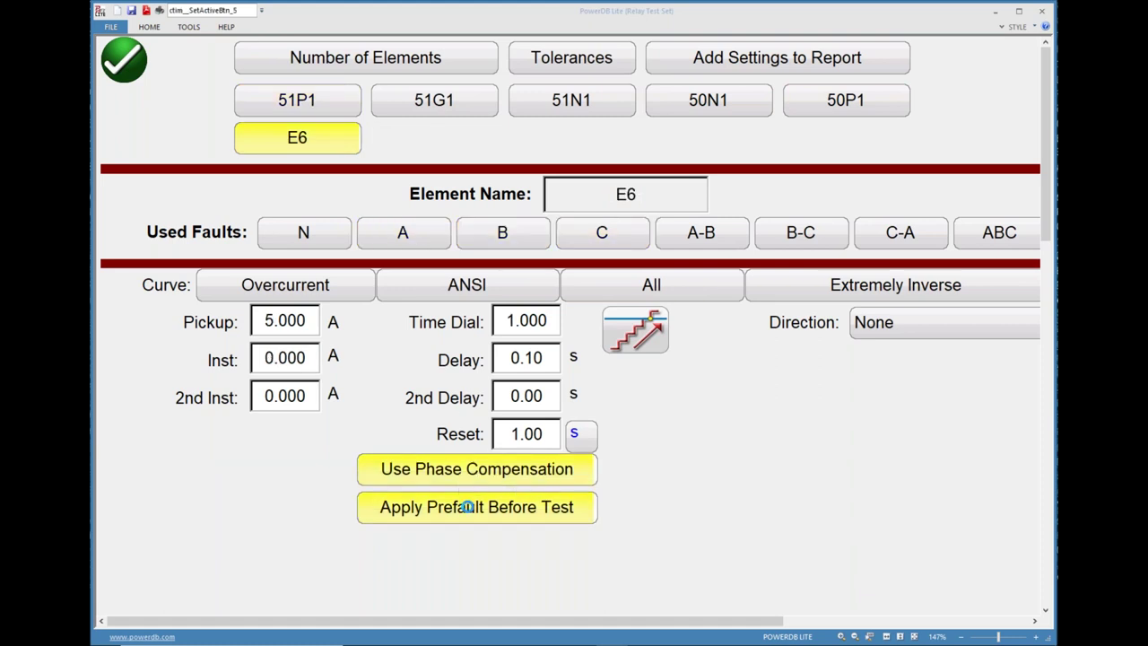
pyautogui.click(308, 316)
pyautogui.write('0')
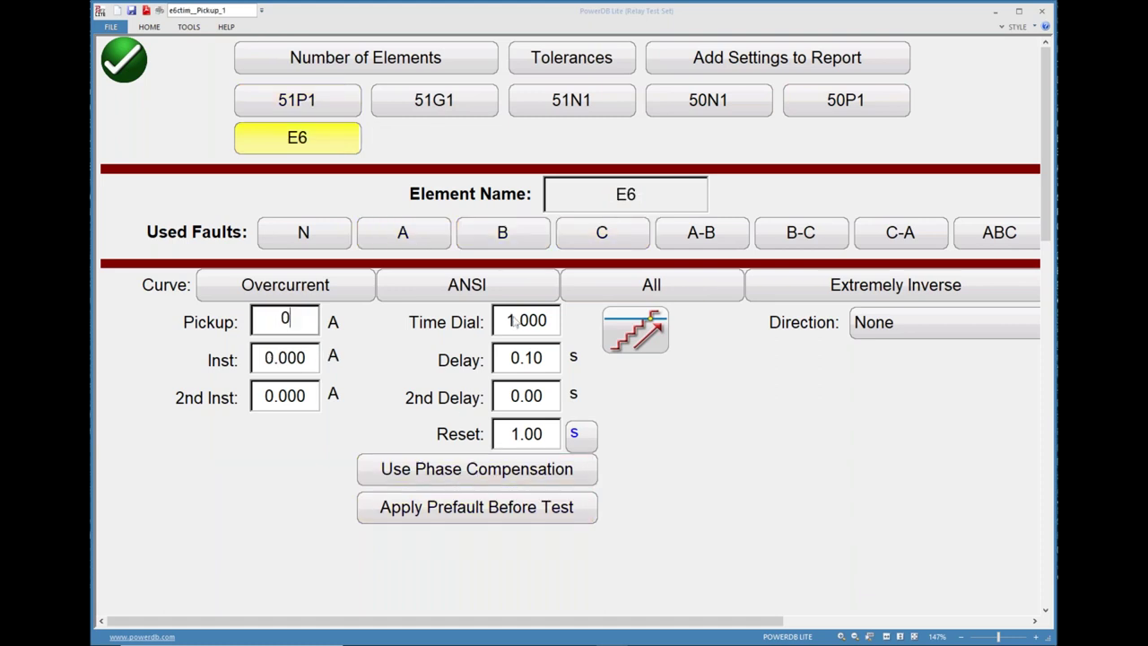
pyautogui.click(516, 318)
pyautogui.write('0')
# - Rename element E6 to 50G1, enable faults A, B and C, and set Inst to 1 A
pyautogui.click(579, 206)
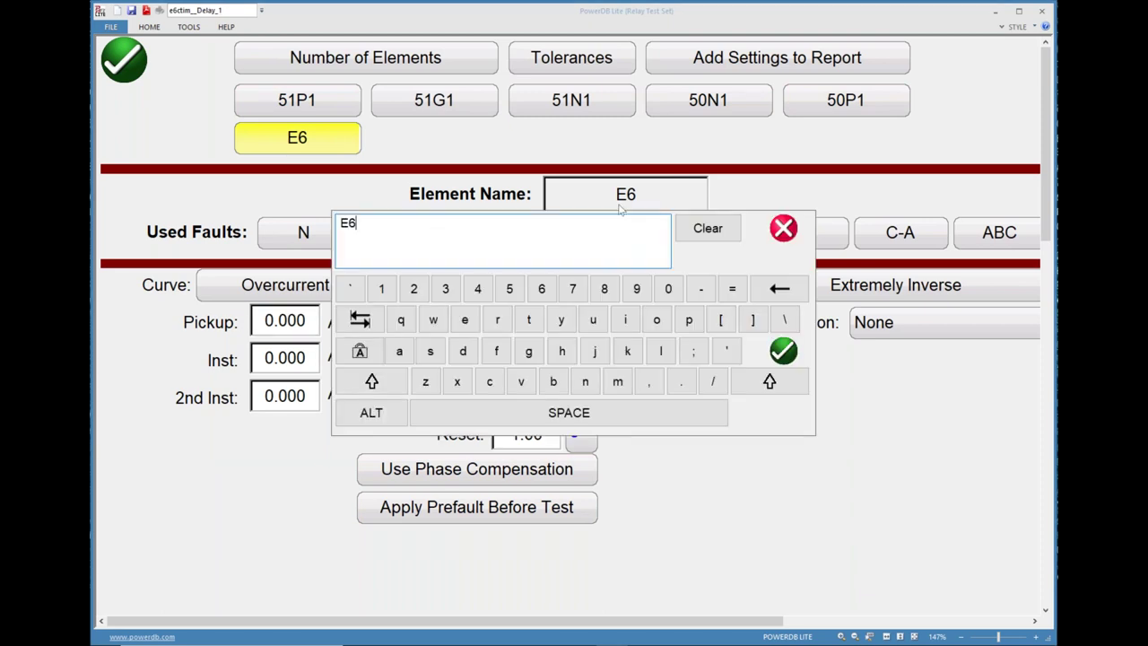
pyautogui.doubleClick(348, 224)
pyautogui.write('50G1')
pyautogui.press('Return')
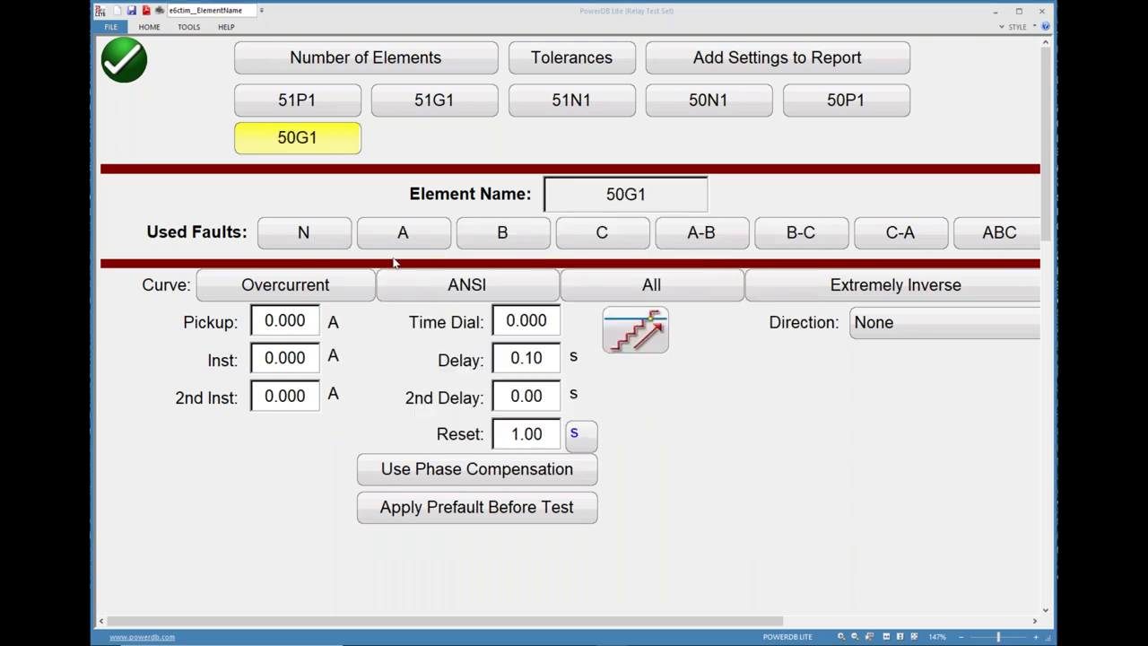
pyautogui.click(402, 235)
pyautogui.click(500, 235)
pyautogui.click(599, 235)
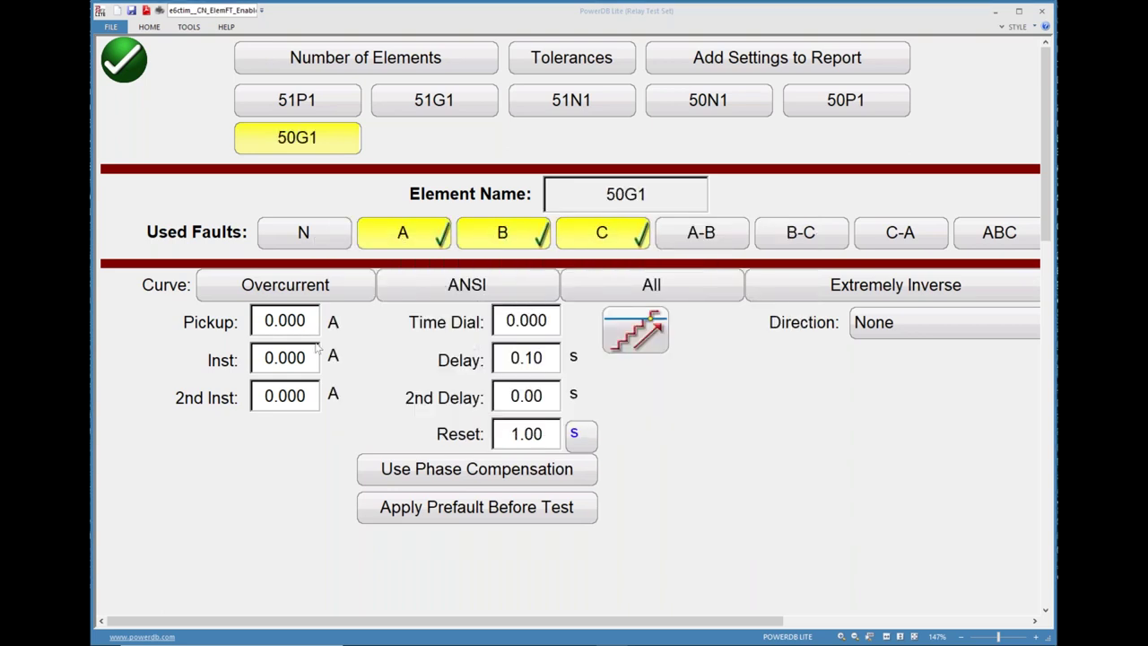
pyautogui.click(288, 358)
pyautogui.write('1')
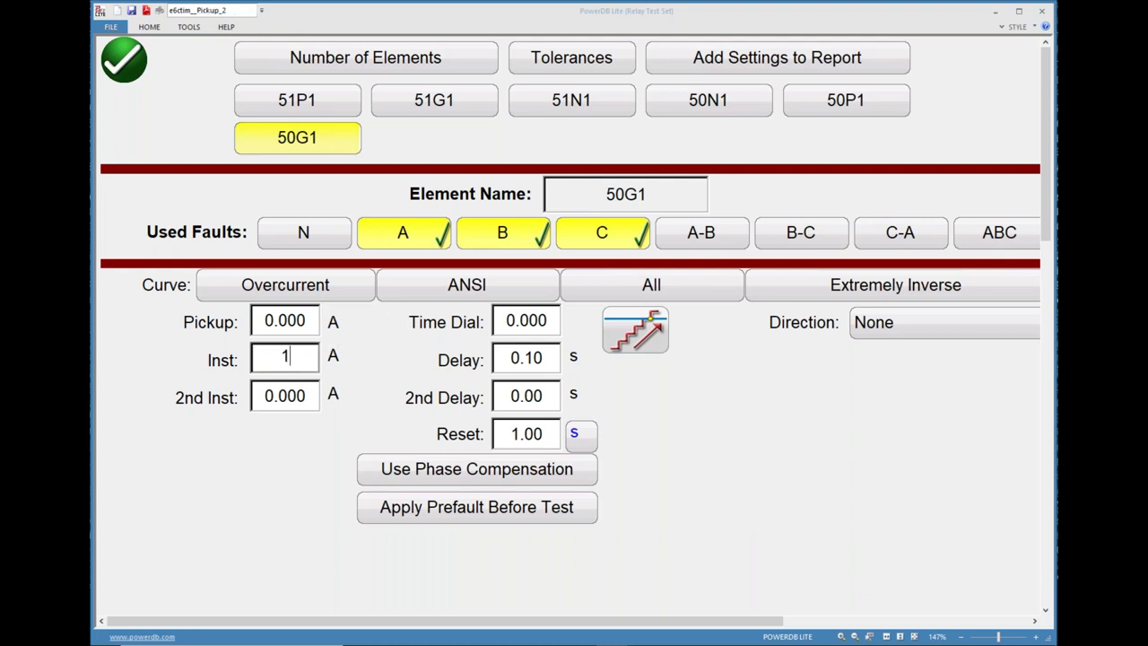
pyautogui.click(296, 463)
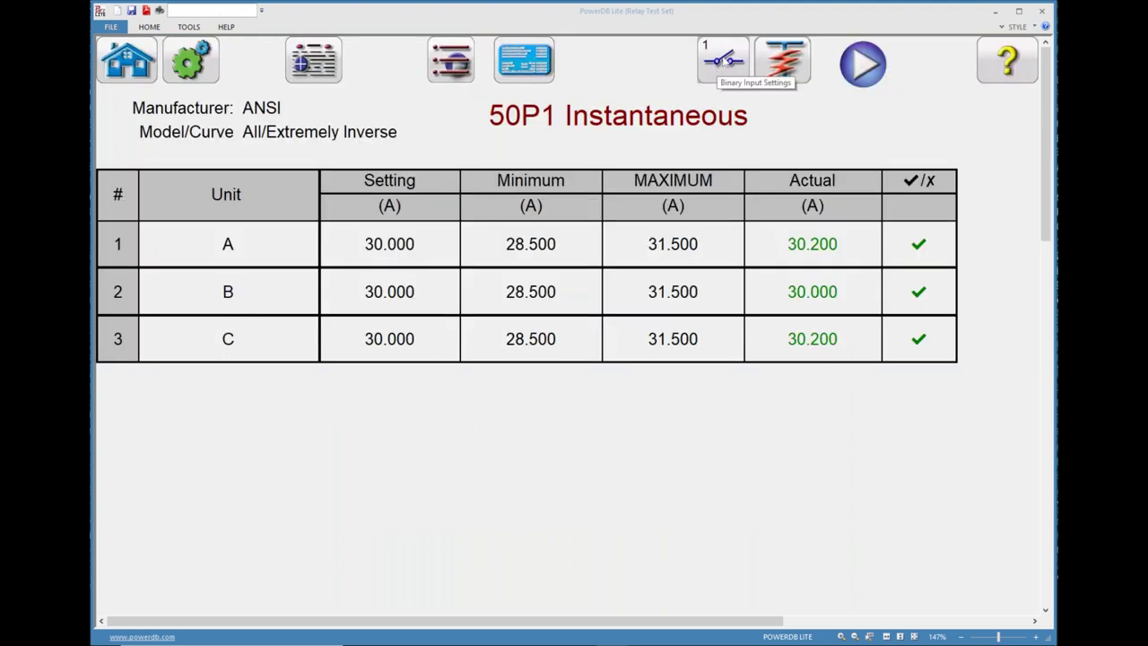
# - Switch to the 50G1 Instantaneous test, keeping Input 1 with 2 ms debounce
pyautogui.click(722, 63)
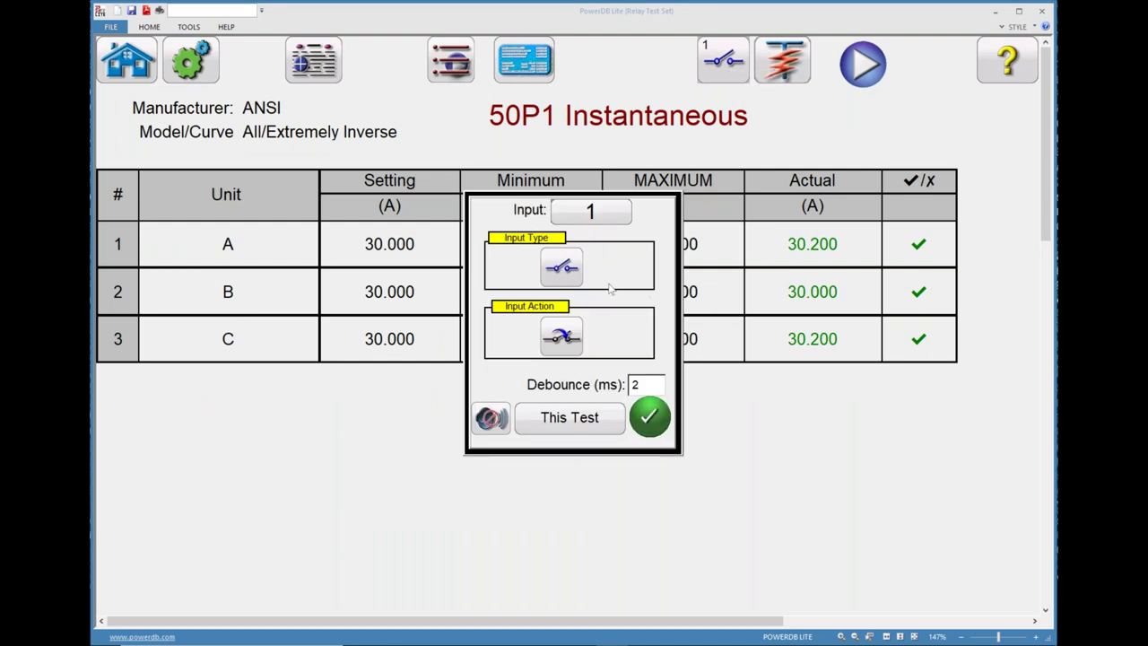
pyautogui.click(547, 164)
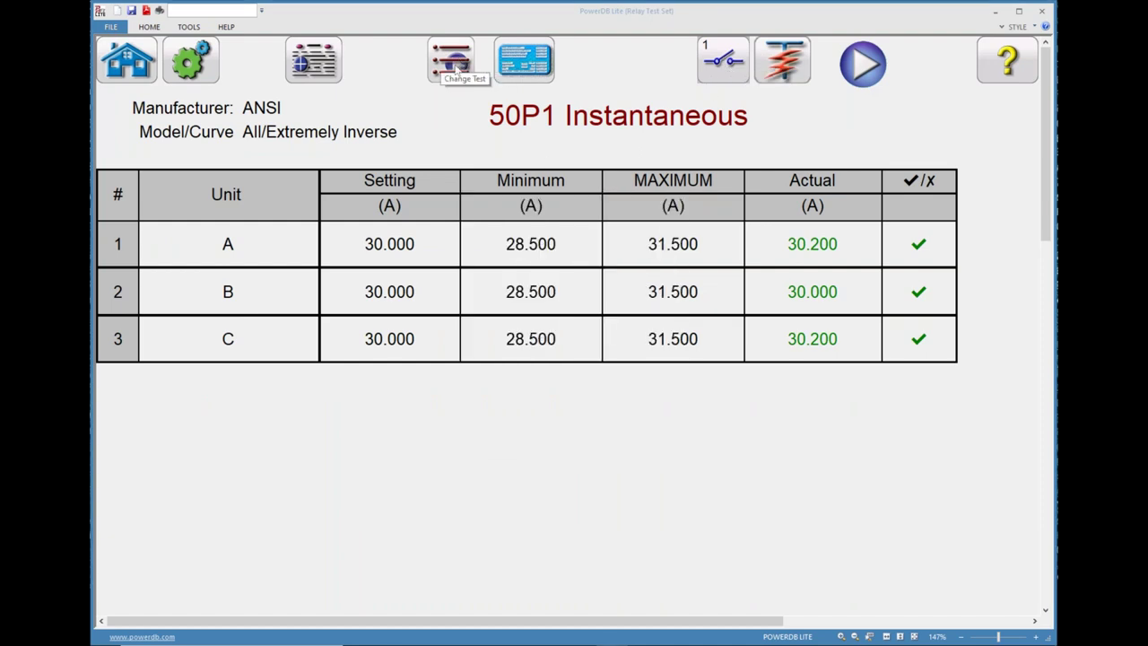
pyautogui.click(459, 61)
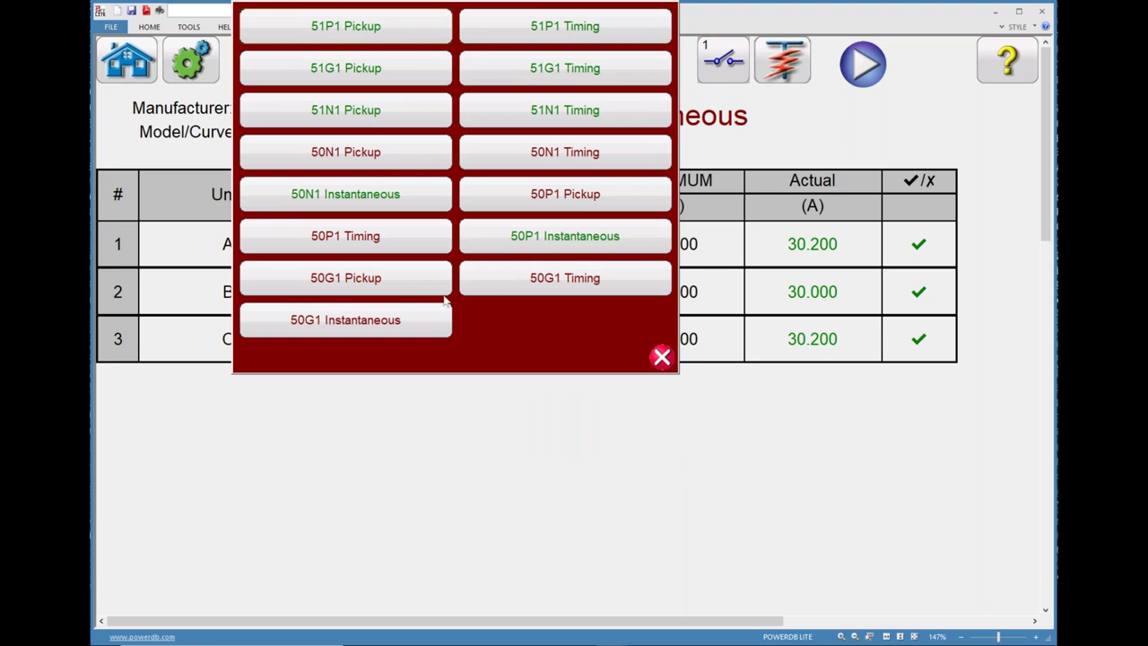
pyautogui.click(354, 323)
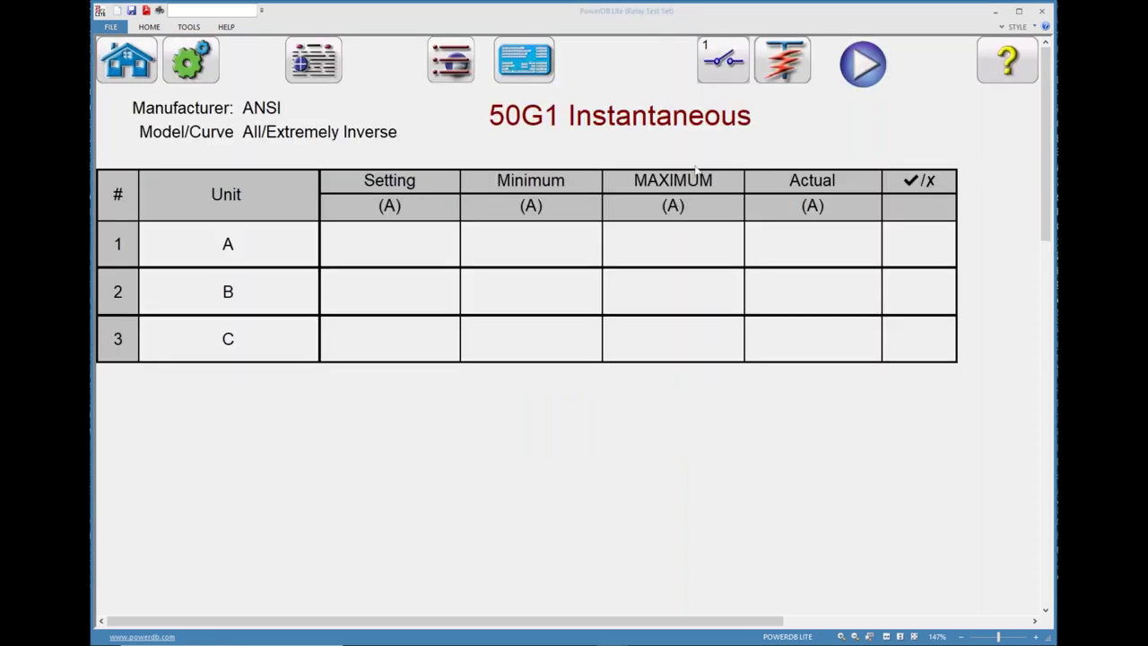
pyautogui.click(723, 65)
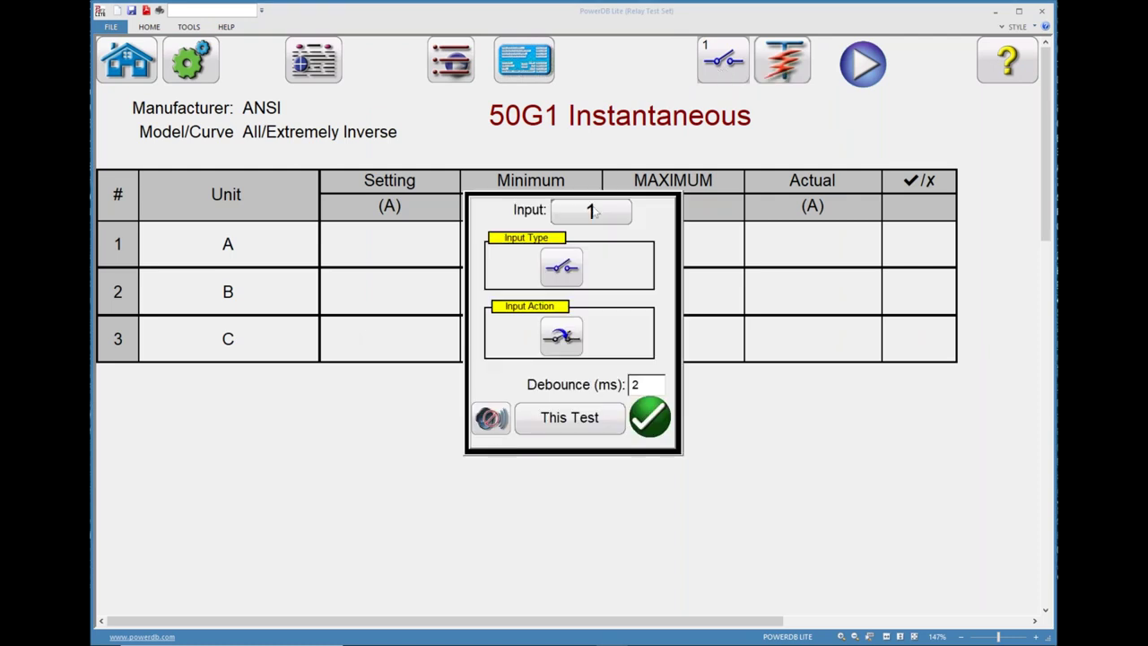
pyautogui.click(649, 417)
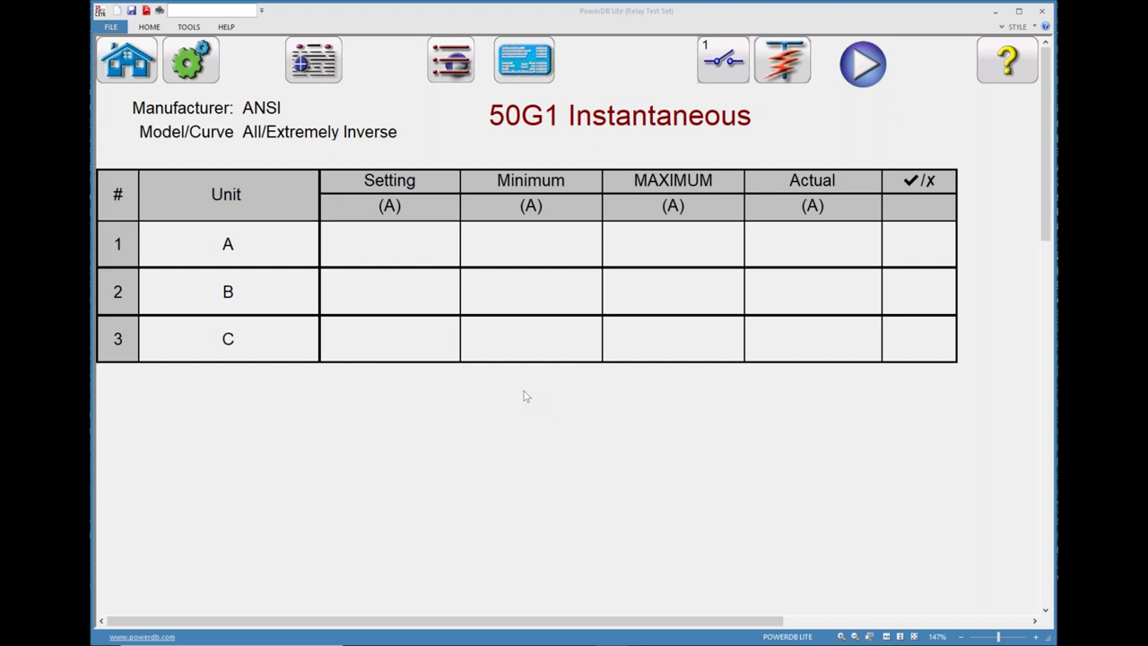
pyautogui.hotkey('alt', 'Tab')
pyautogui.hotkey('alt', 'Tab')
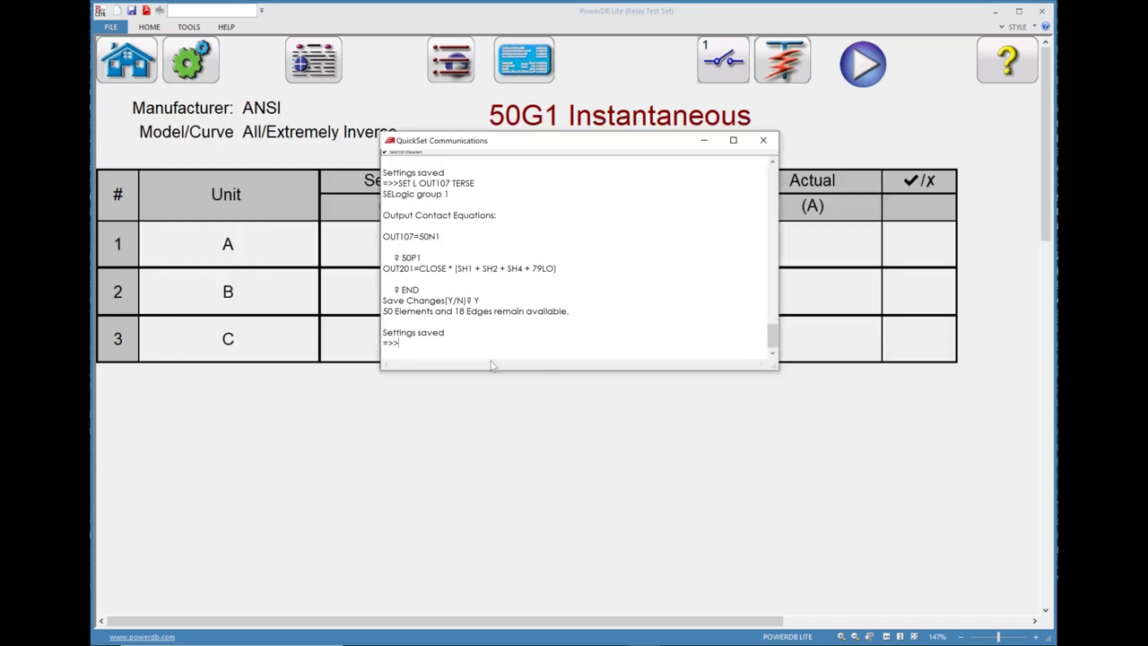
# - Set OUT107 to 50G1 and save the relay settings, then start the 50G1 test
pyautogui.write('SET L OUT107 TERSE')
pyautogui.press('Return')
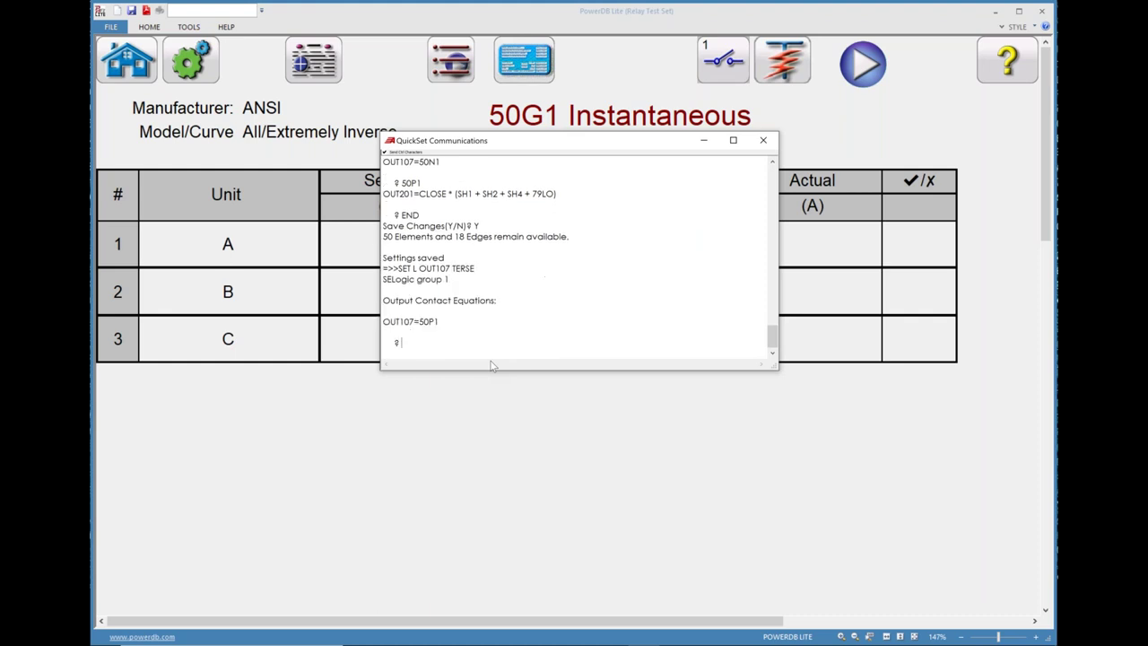
pyautogui.write('50G1')
pyautogui.press('Return')
pyautogui.write('END')
pyautogui.press('Return')
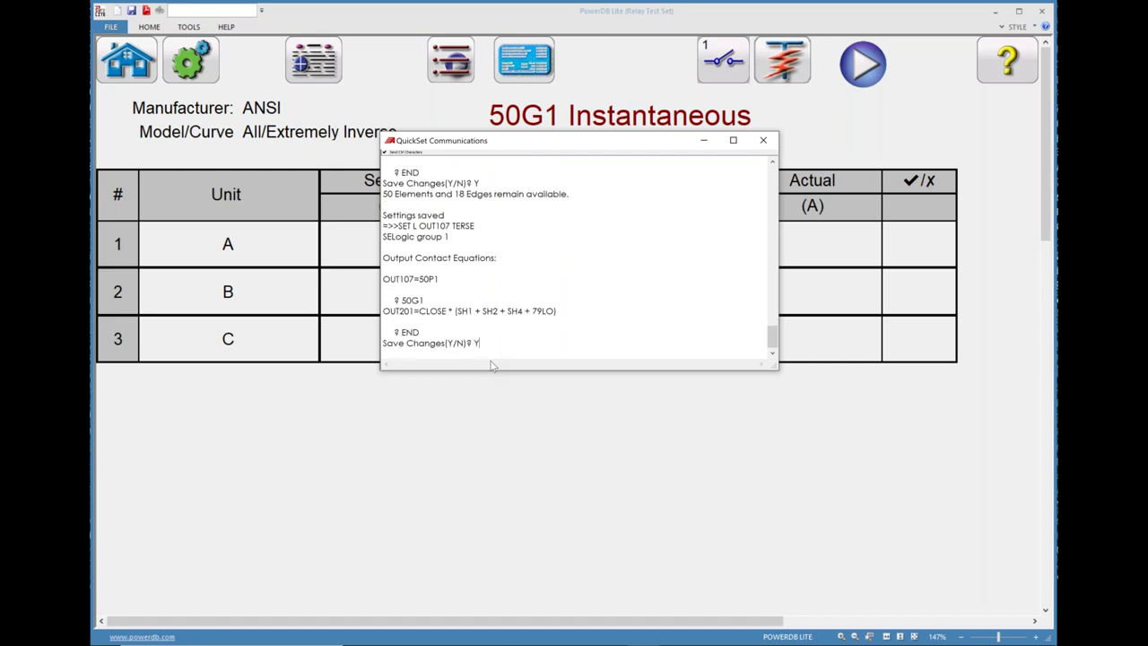
pyautogui.write('Y')
pyautogui.press('Return')
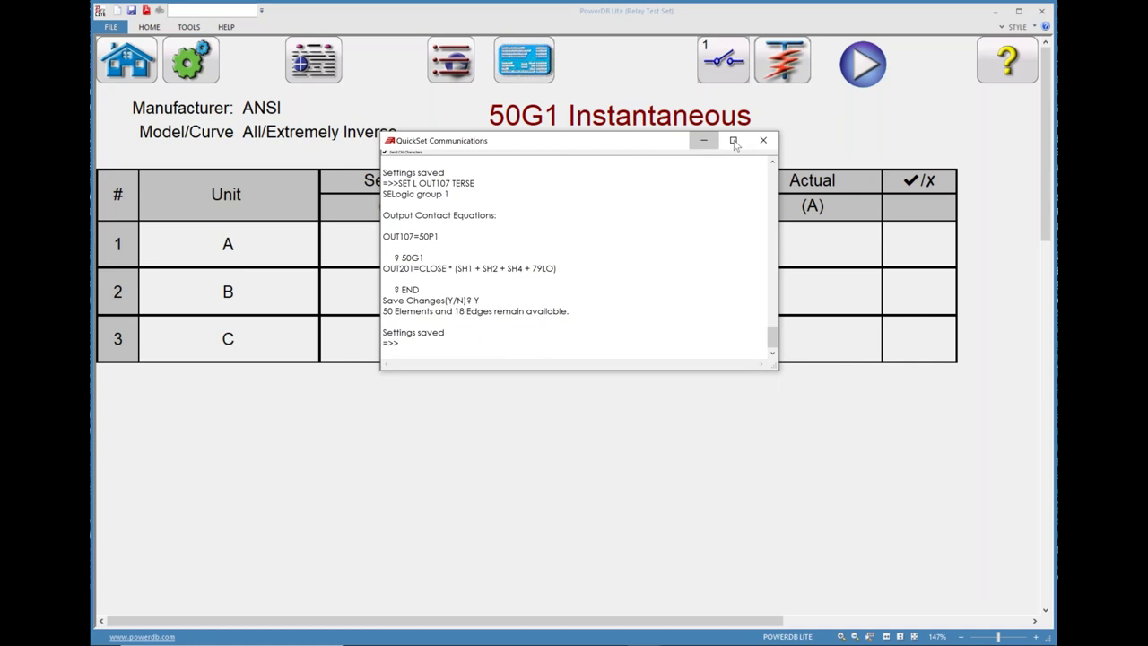
pyautogui.click(763, 140)
pyautogui.click(868, 78)
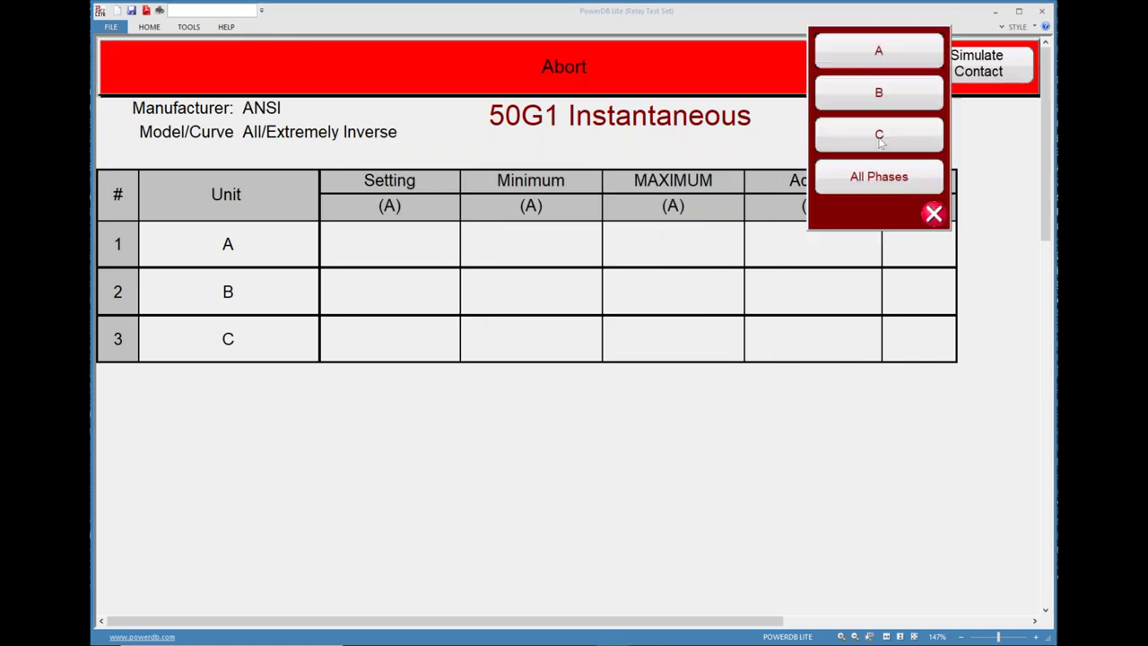
# - Test all phases; units A, B and C pass at 0.993, 0.987 and 0.987 A
pyautogui.click(866, 189)
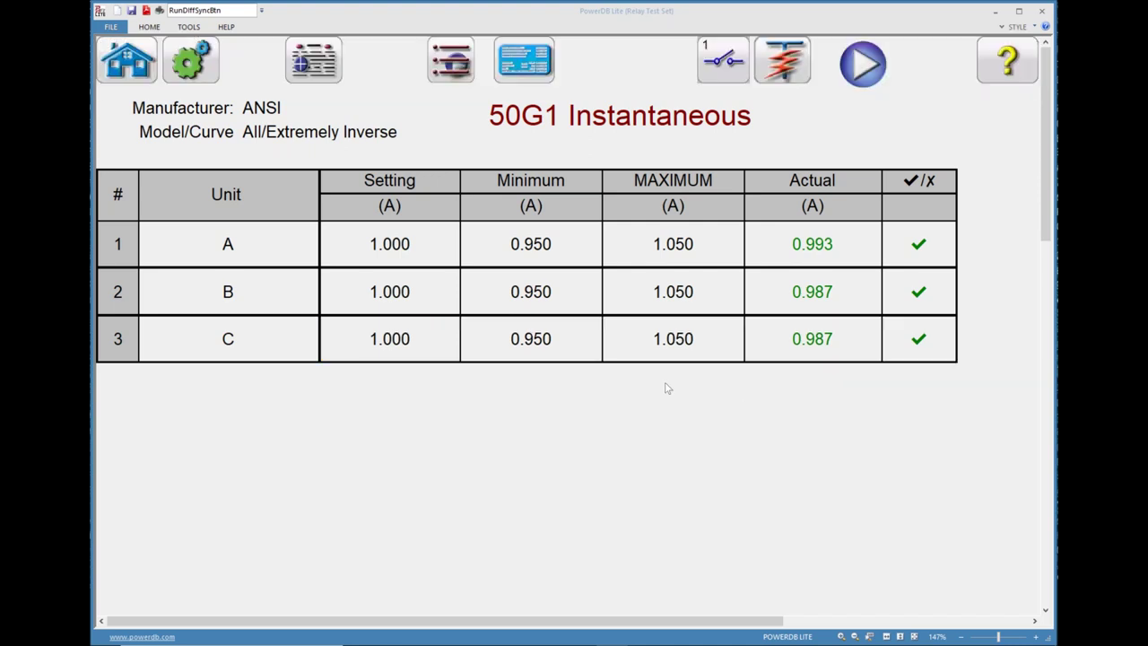
pyautogui.click(455, 63)
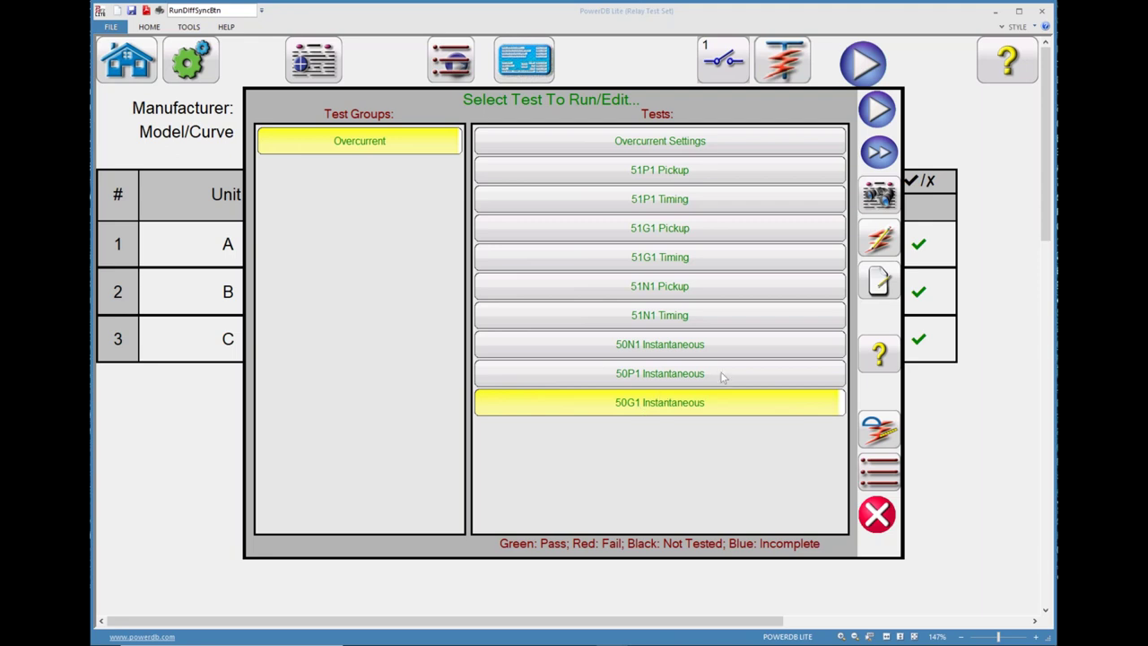
pyautogui.click(876, 515)
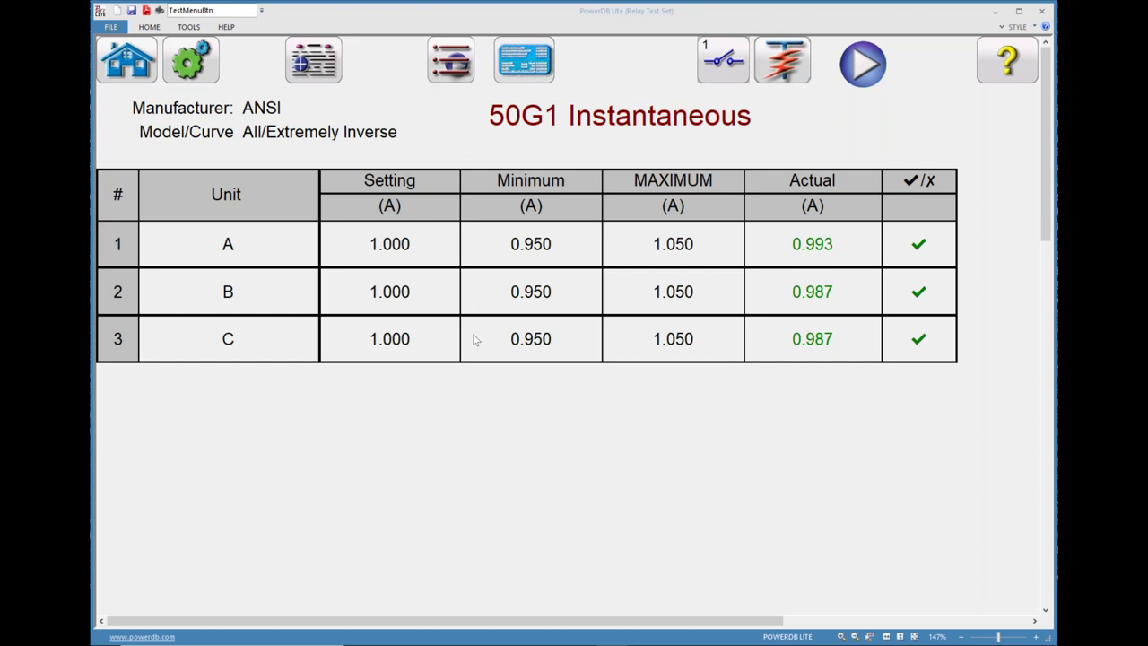
pyautogui.hotkey('alt', 'Tab')
pyautogui.click(704, 141)
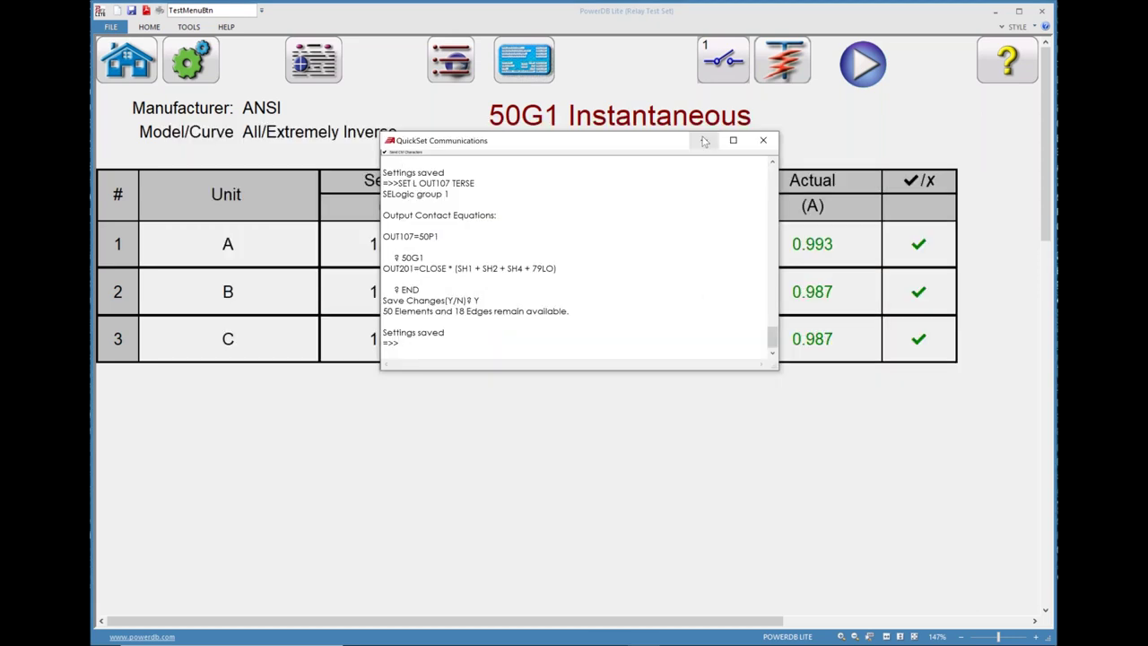
pyautogui.hotkey('alt', 'Tab')
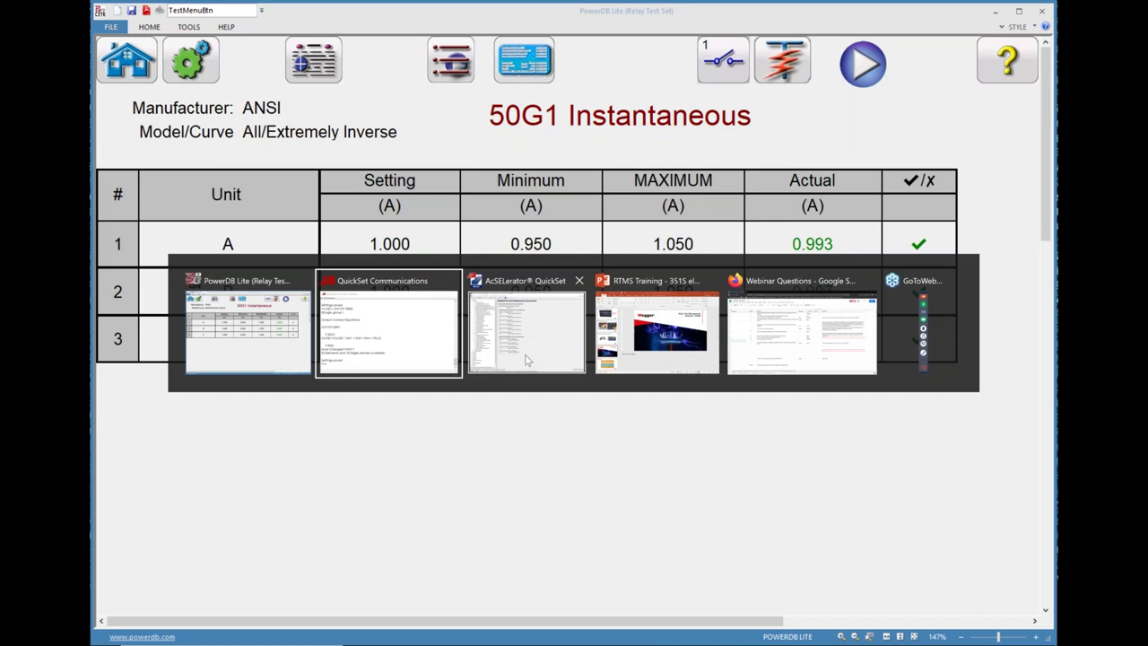
# - Show the Group 1 Voltage Elements settings in QuickSet, with 27P1P at 50.00 V and 59P1P at 100.00 V
pyautogui.click(523, 357)
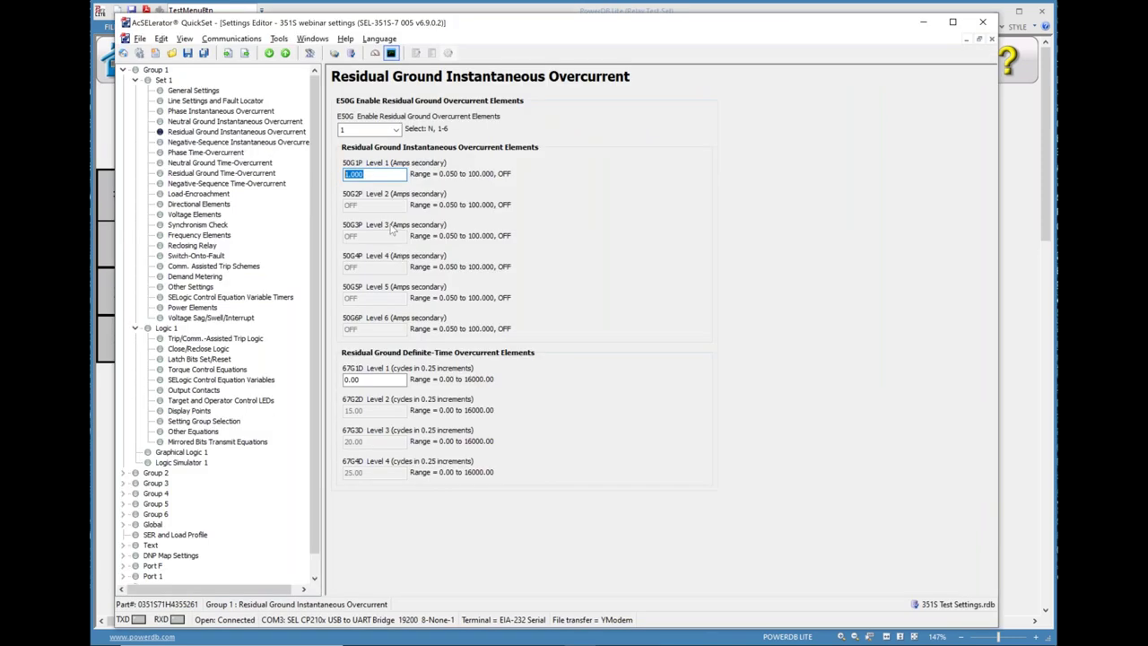
pyautogui.click(192, 215)
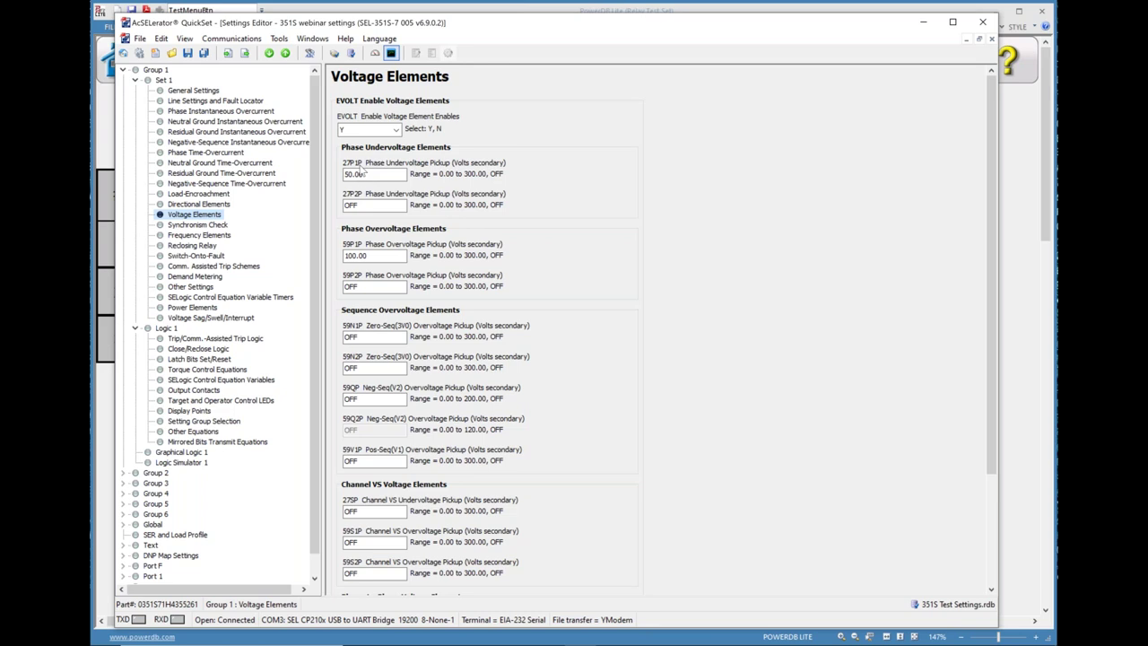
# - Check QuickSet's 27P1P undervoltage pickup of 50.00, then return to PowerDB Lite's 50G1 results
pyautogui.doubleClick(370, 176)
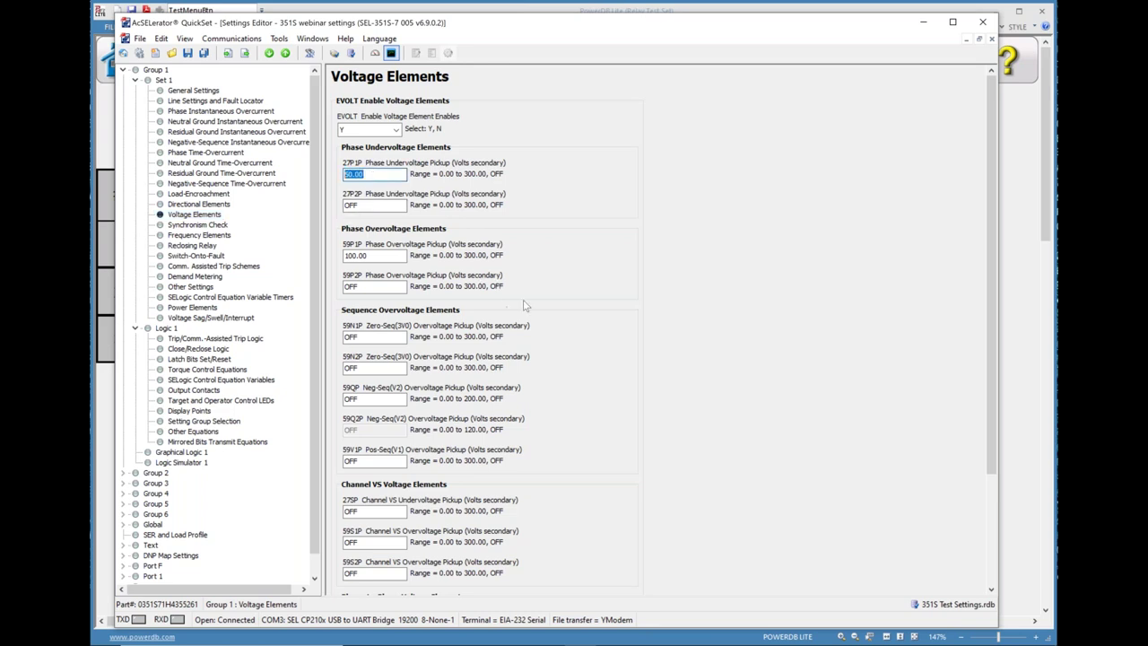
pyautogui.hotkey('alt', 'Tab')
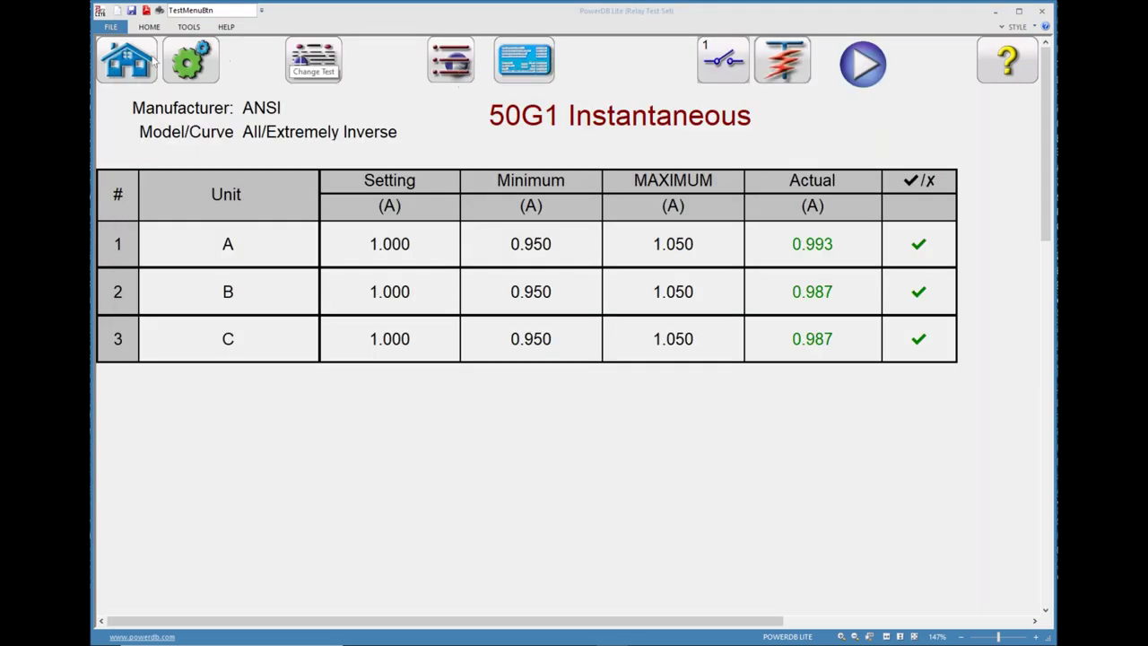
# - Bring up the relay element settings showing 50G1 with Inst 1.000 A and 0.10 s delay
pyautogui.click(518, 69)
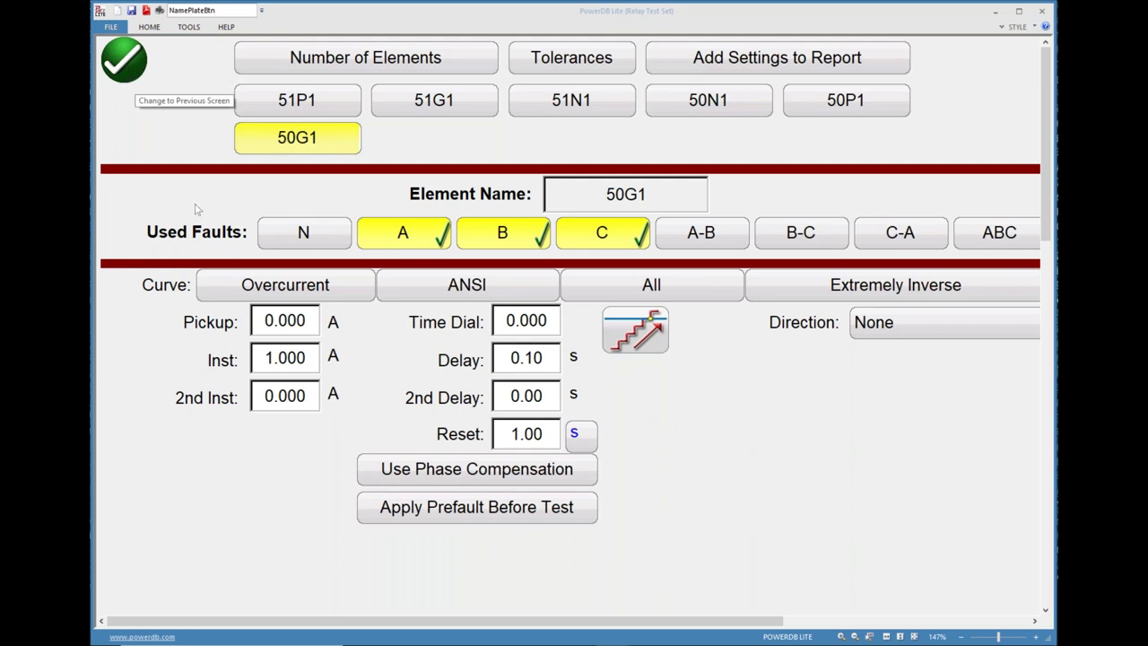
# - Set the number of relay elements to 7 and try renaming the new E7 element
pyautogui.click(349, 61)
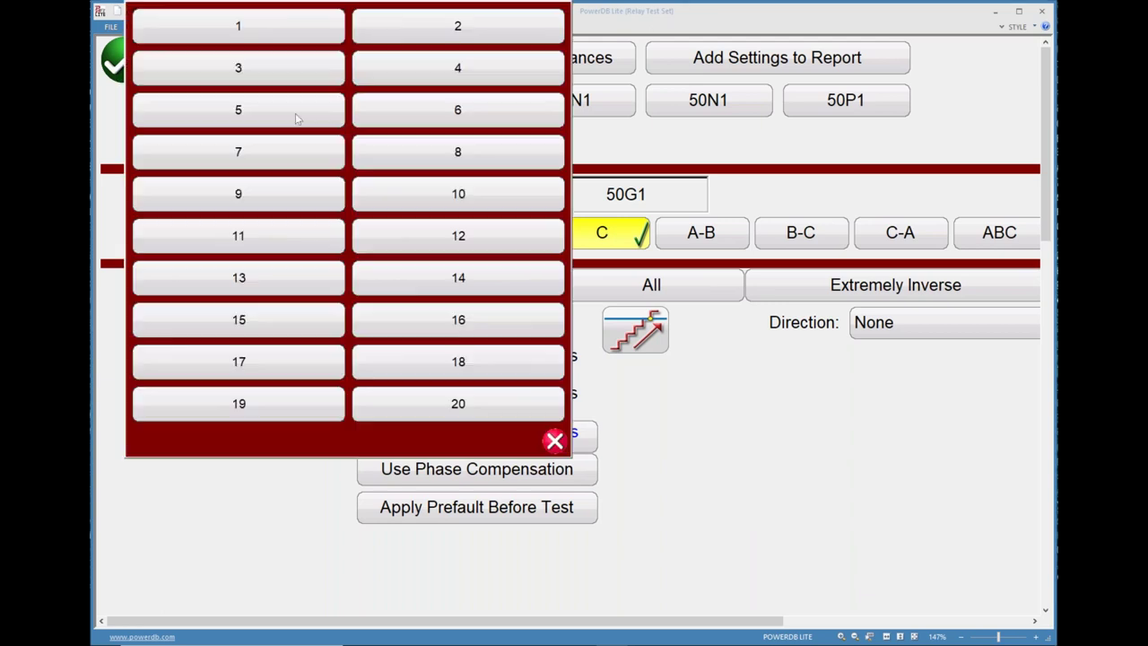
pyautogui.click(295, 160)
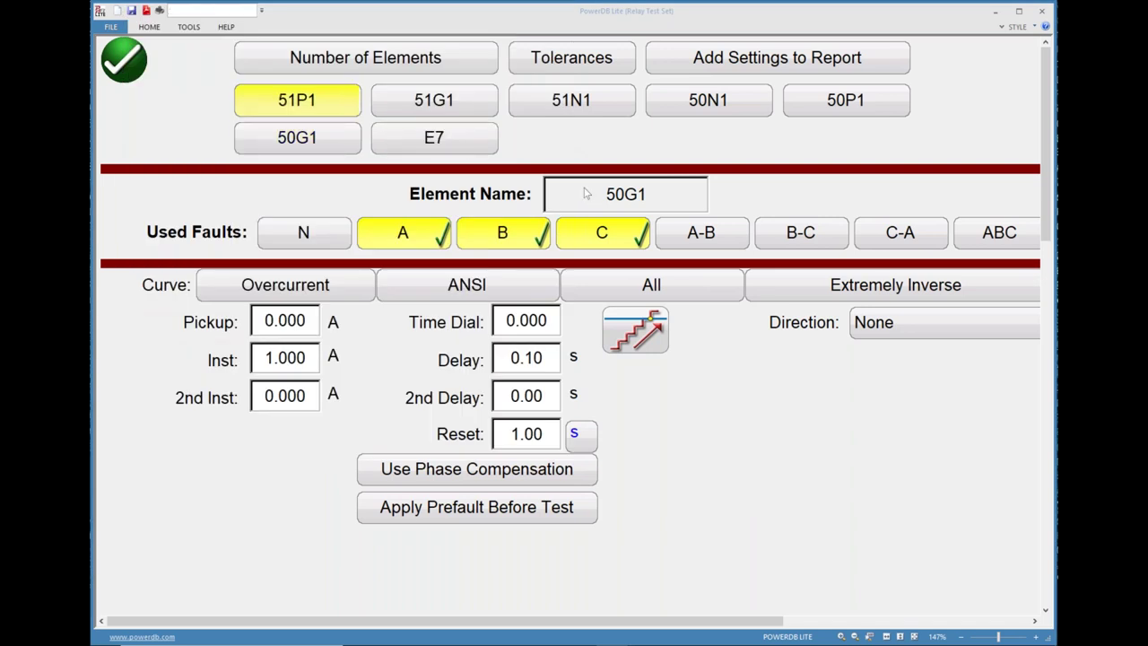
pyautogui.click(650, 197)
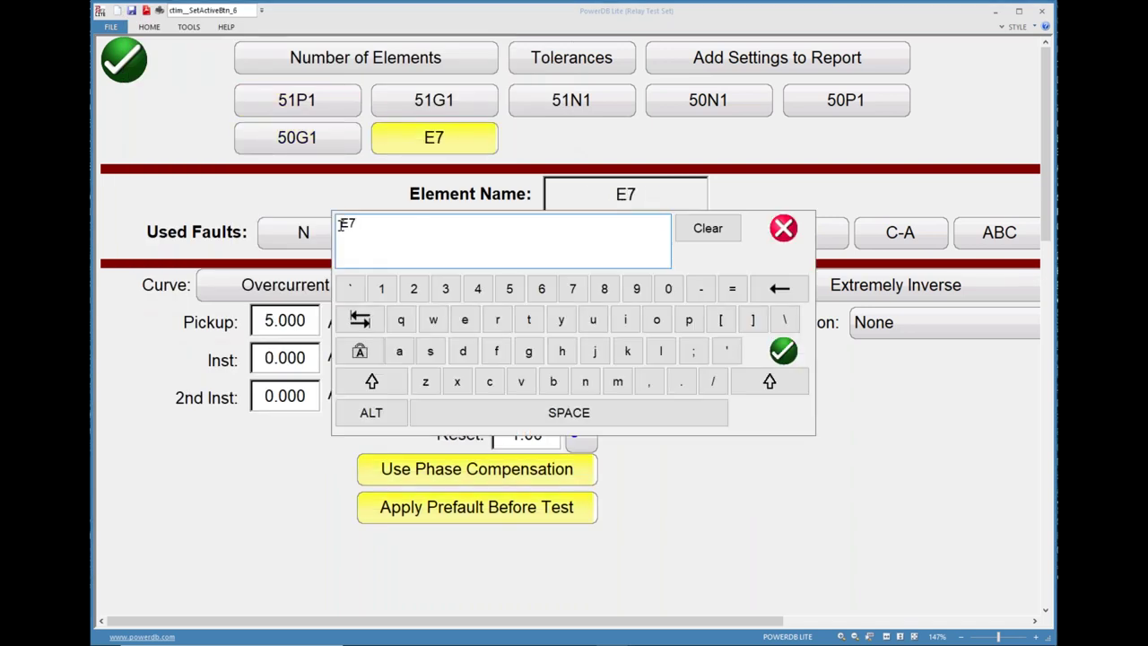
pyautogui.write('27eLEMET')
pyautogui.press('BackSpace')
pyautogui.press('BackSpace')
pyautogui.press('BackSpace')
pyautogui.press('BackSpace')
pyautogui.press('BackSpace')
pyautogui.press('BackSpace')
pyautogui.write('e')
pyautogui.press('BackSpace')
pyautogui.press('BackSpace')
pyautogui.press('BackSpace')
pyautogui.press('BackSpace')
# - Leave E7 unnamed, accept the element settings and return to the main test screen
pyautogui.click(786, 229)
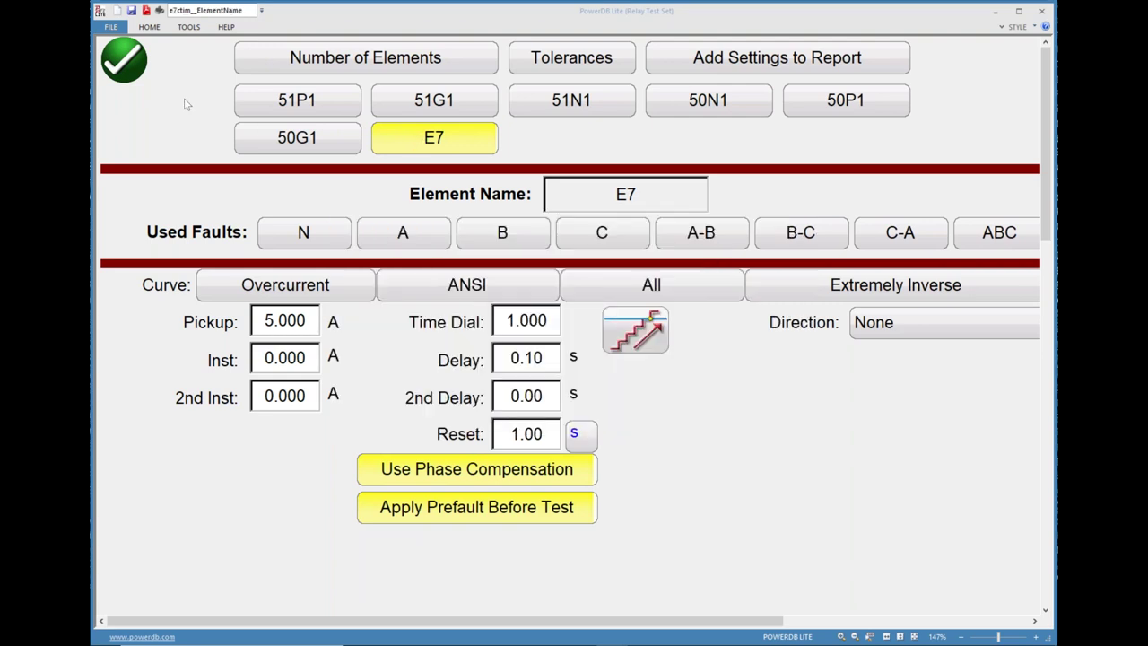
pyautogui.click(139, 85)
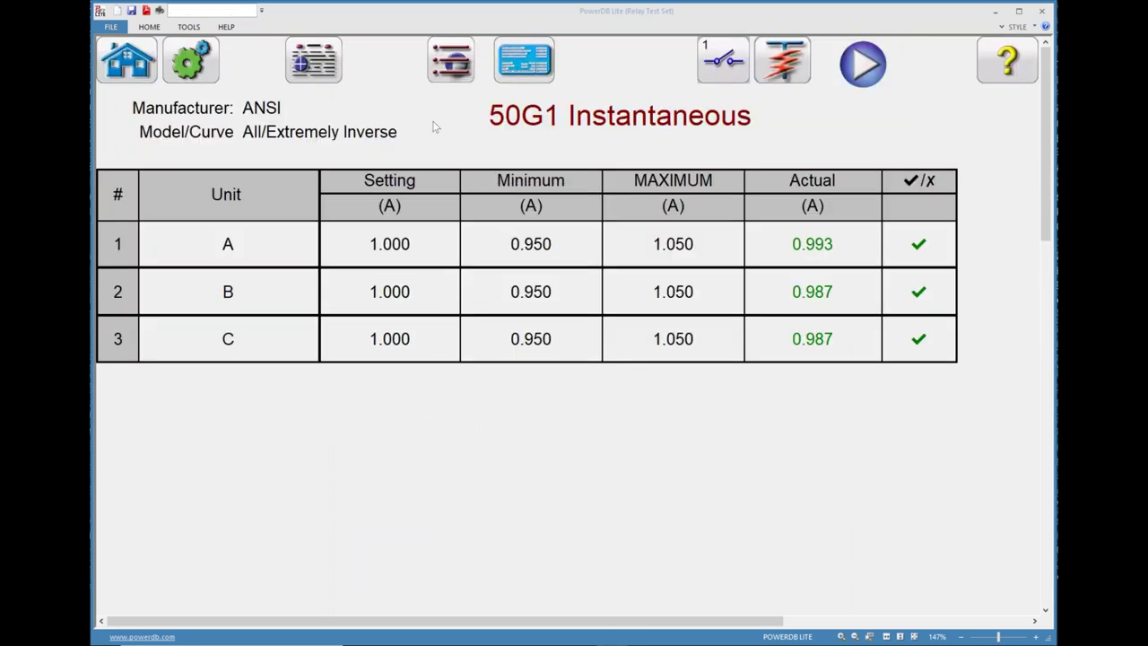
pyautogui.click(128, 63)
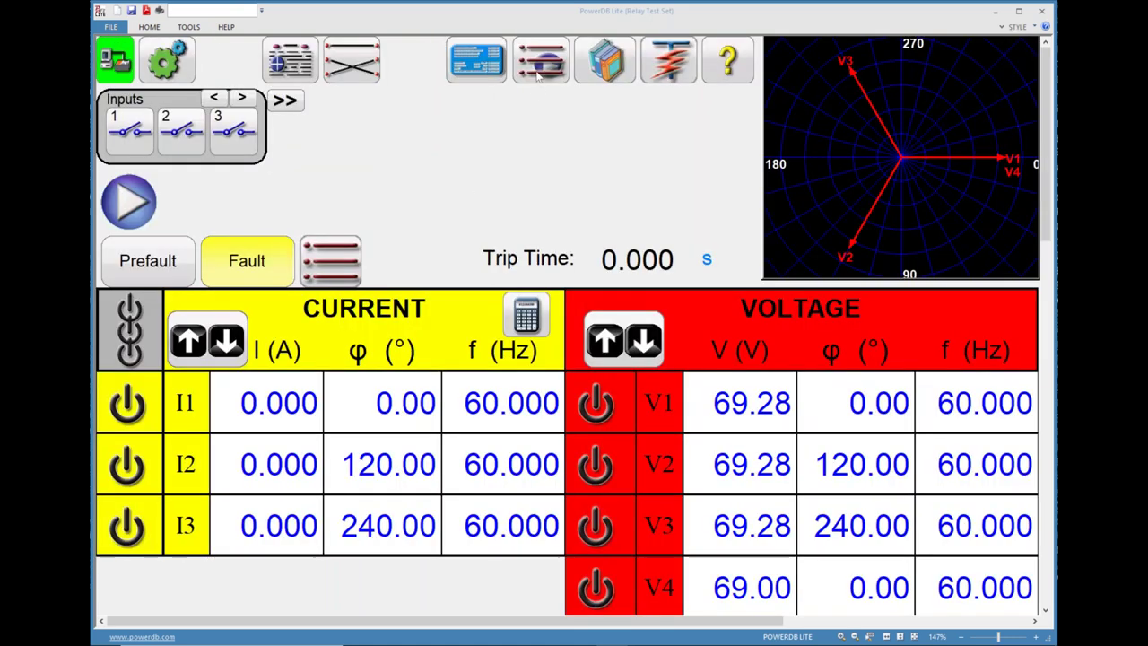
# - Start a Standard > Timing UnderVoltage test with ±5.00% tolerance and 69.00 V prefault
pyautogui.click(545, 63)
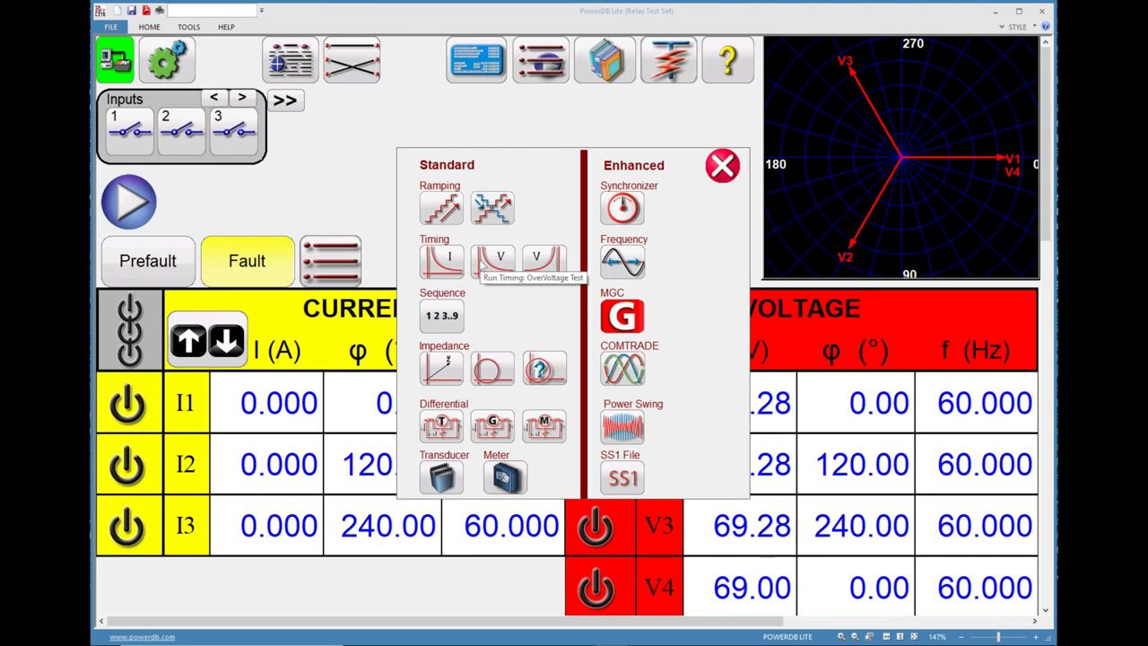
pyautogui.click(545, 269)
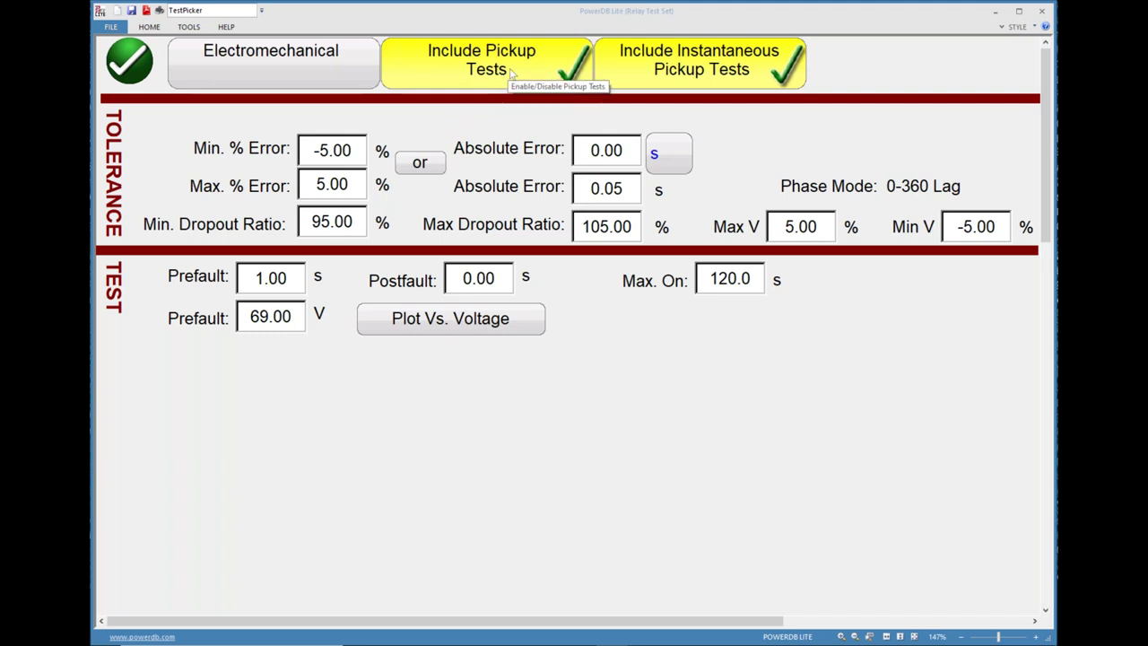
# - Turn off Include Instantaneous Pickup Tests and check the prefault voltage before consulting QuickSet
pyautogui.click(723, 76)
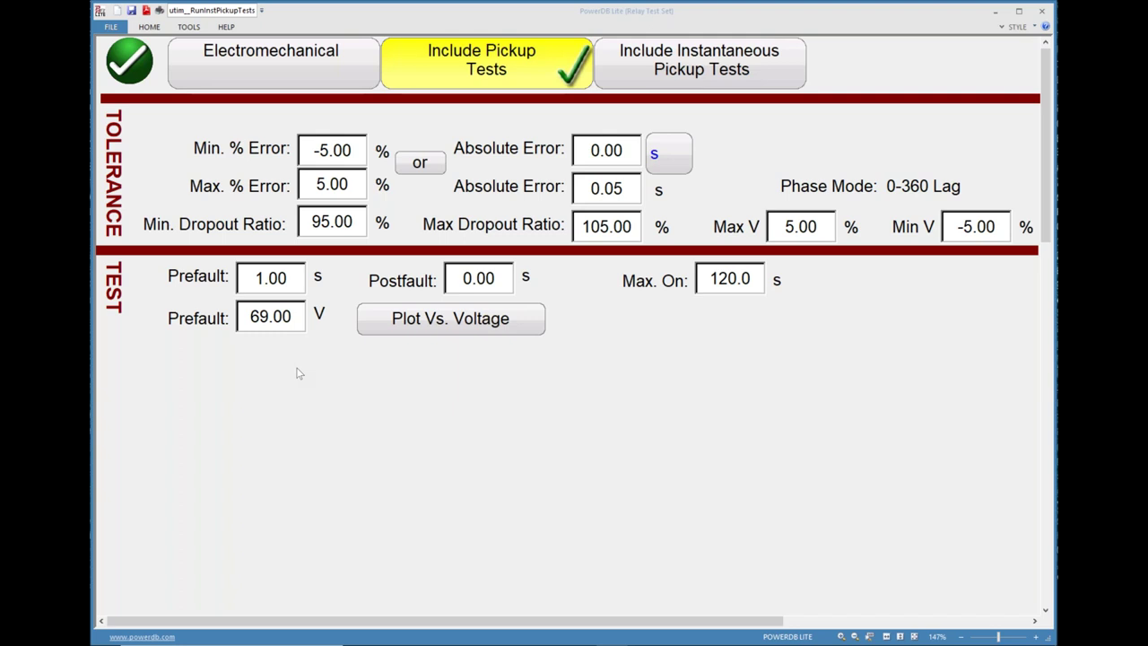
pyautogui.click(282, 322)
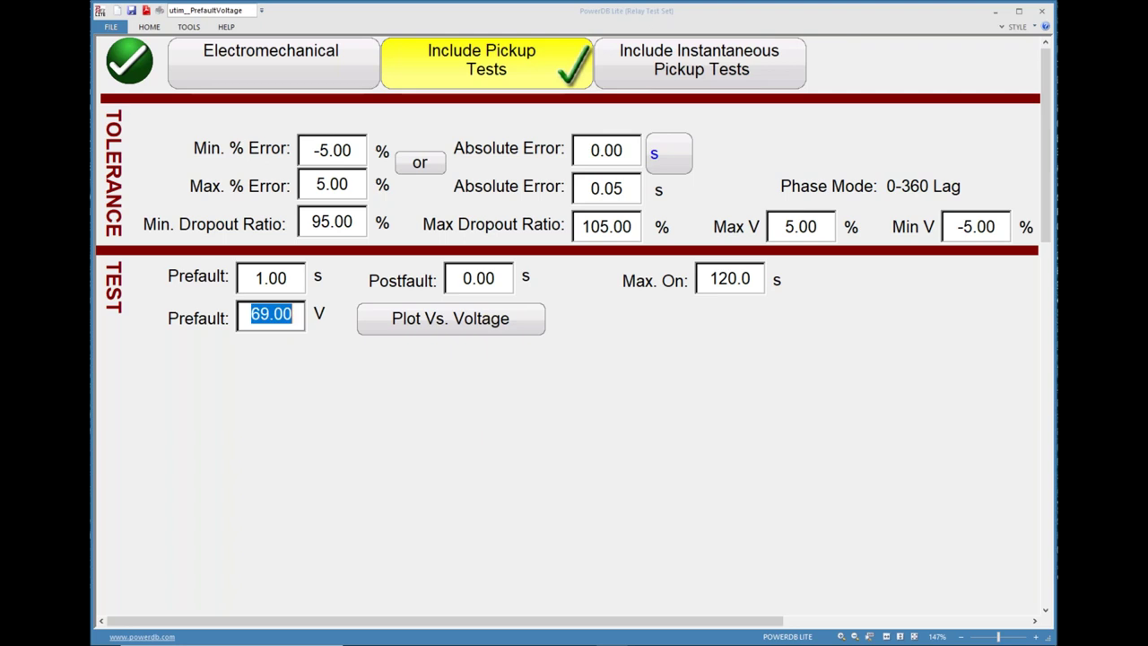
pyautogui.click(300, 349)
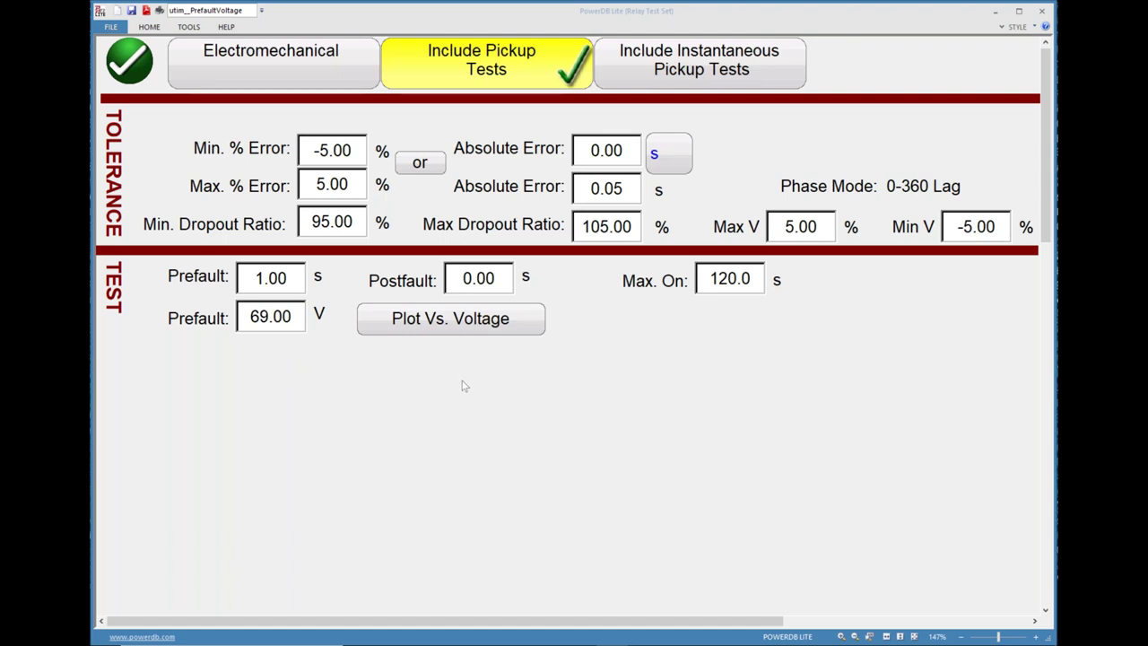
pyautogui.hotkey('alt', 'Tab')
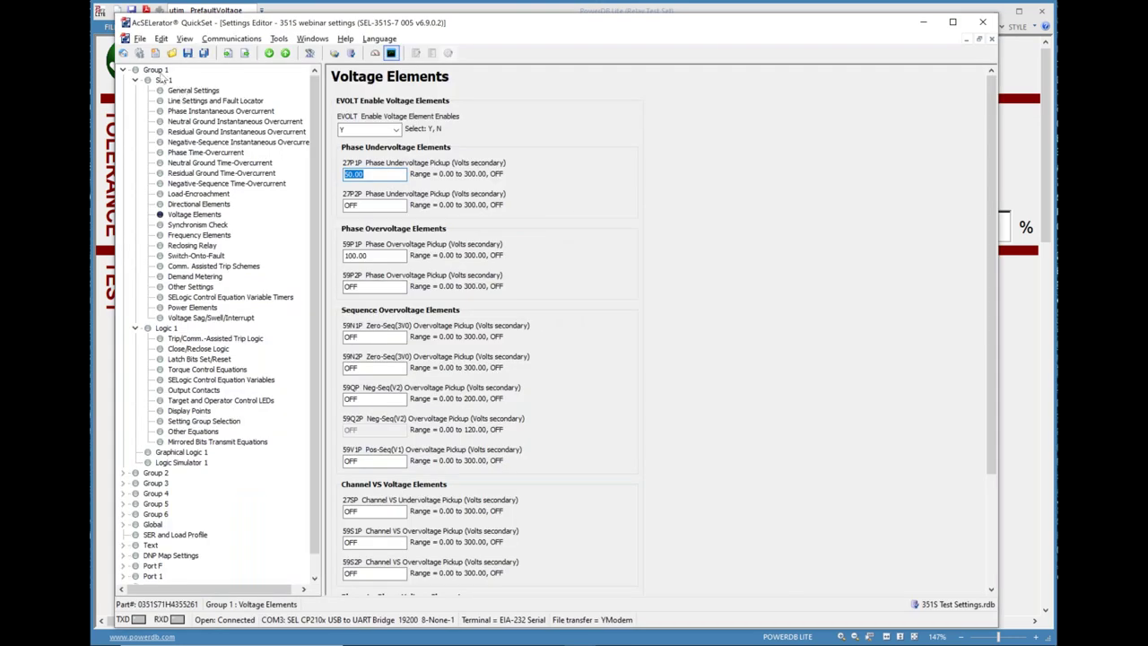
# - Confirm QuickSet's VNOM is 66.40, undoing a trial edit to 56.40
pyautogui.click(193, 92)
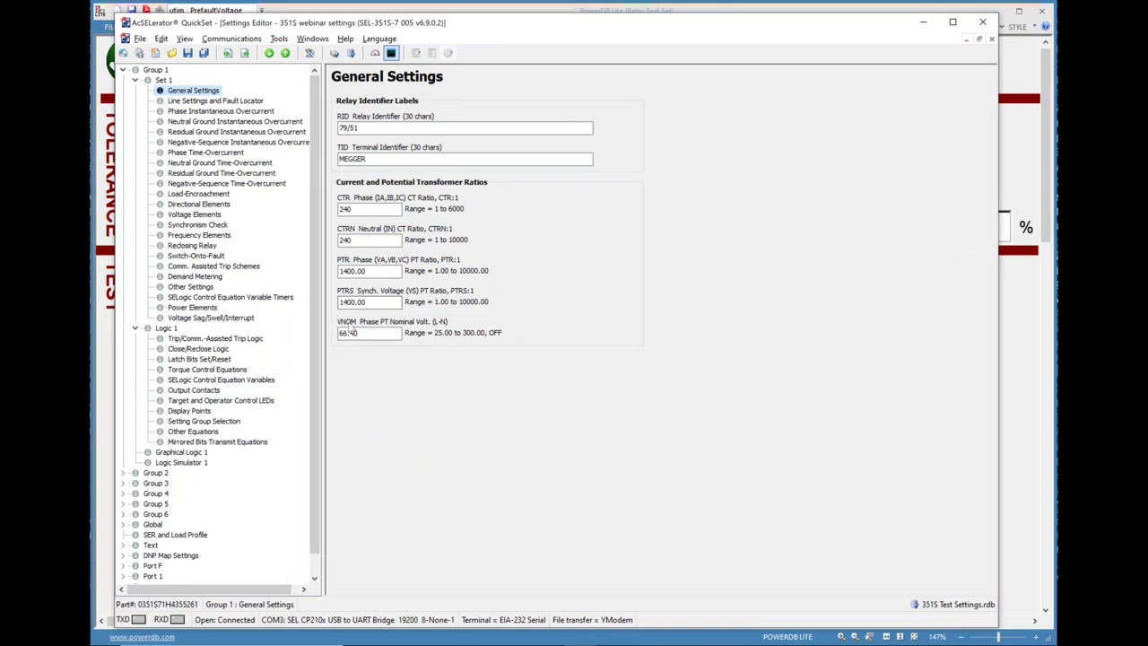
pyautogui.doubleClick(353, 332)
pyautogui.write('56.40')
pyautogui.press('Return')
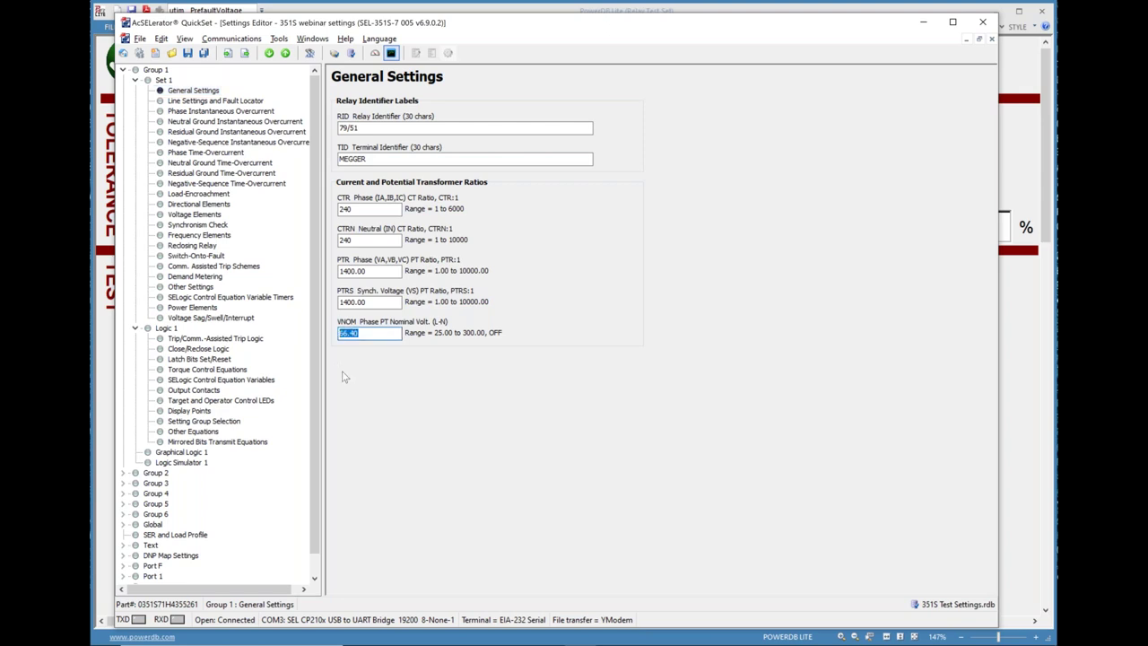
pyautogui.hotkey('ctrl', 'z')
pyautogui.click(108, 373)
# - Enter a prefault voltage of 66.4 V for the undervoltage test
pyautogui.click(283, 316)
pyautogui.doubleClick(284, 316)
pyautogui.write('66.4')
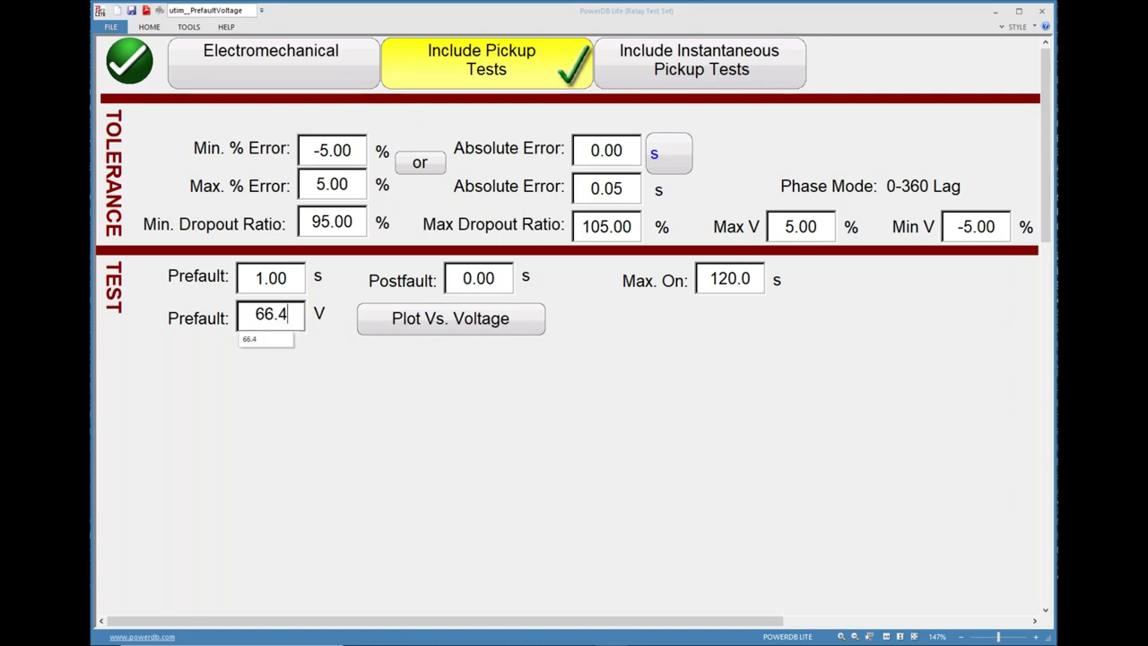
pyautogui.press('Return')
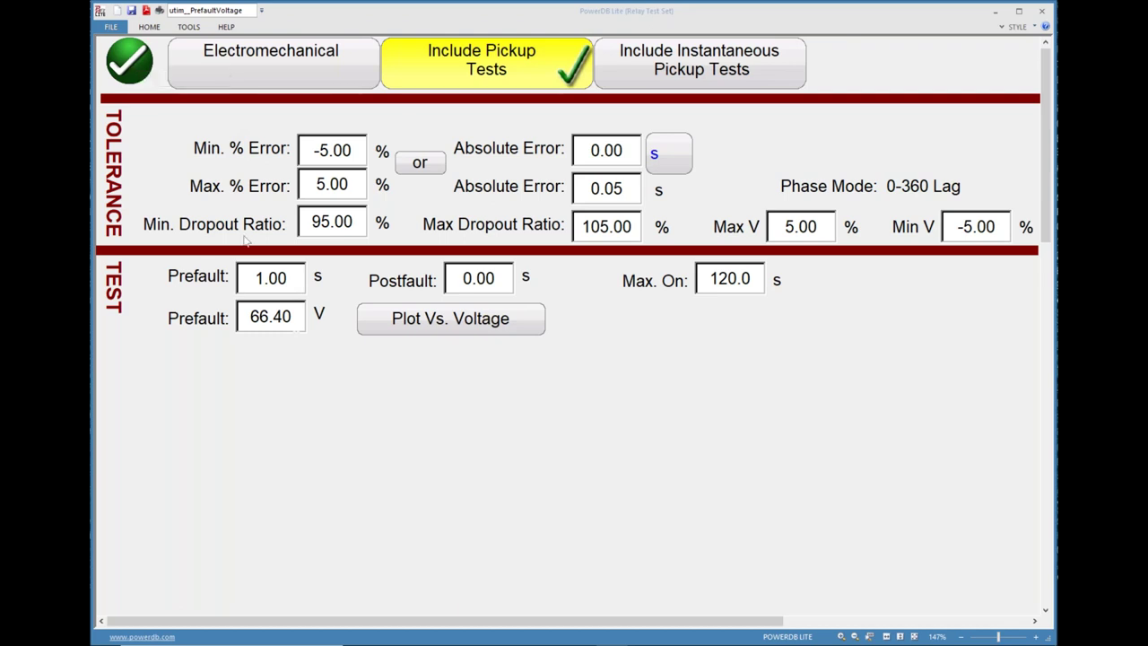
pyautogui.scroll(1, 245, 238)
pyautogui.scroll(2, 247, 235)
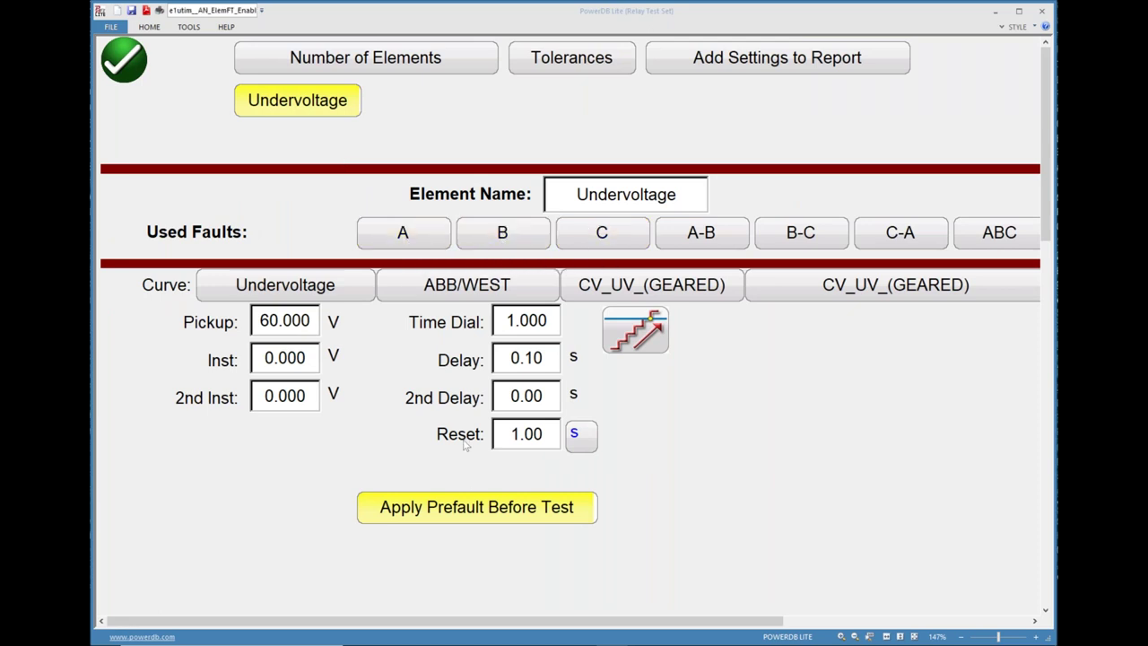
# - Type a new name for the Undervoltage element, correcting several typos along the way
pyautogui.click(671, 201)
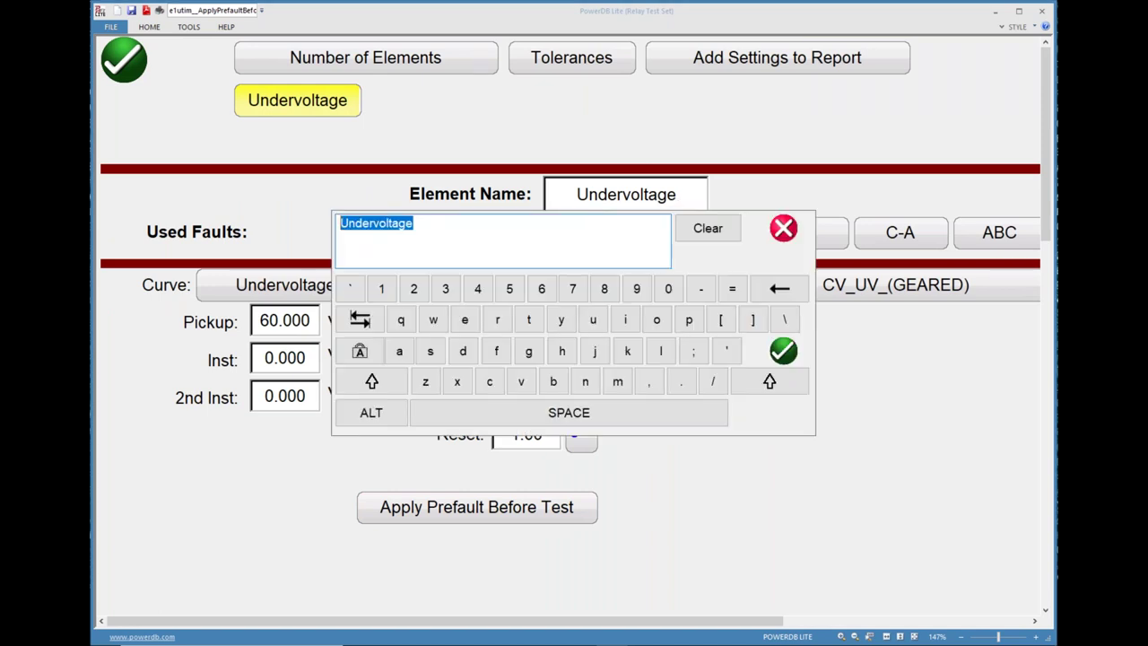
pyautogui.write('27')
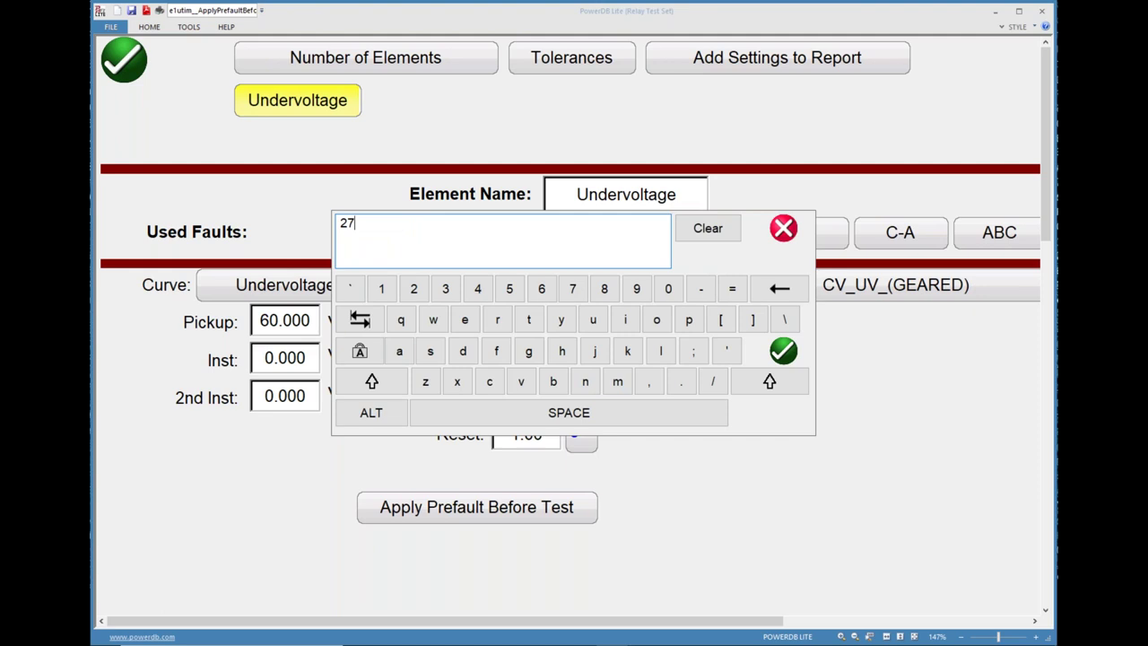
pyautogui.write('a1')
pyautogui.press('BackSpace')
pyautogui.press('BackSpace')
pyautogui.write('A1')
pyautogui.moveTo(364, 224); pyautogui.dragTo(352, 224)
pyautogui.write('B')
pyautogui.press('BackSpace')
pyautogui.write('C')
pyautogui.click(371, 224)
# - Trim the name from 27AB1 to 27A1 and confirm it
pyautogui.press('BackSpace')
pyautogui.press('BackSpace')
pyautogui.write('AB1')
pyautogui.moveTo(376, 226); pyautogui.dragTo(330, 224)
pyautogui.click(404, 236)
pyautogui.click(371, 223)
pyautogui.press('BackSpace')
pyautogui.moveTo(340, 222); pyautogui.dragTo(375, 226)
pyautogui.click(783, 348)
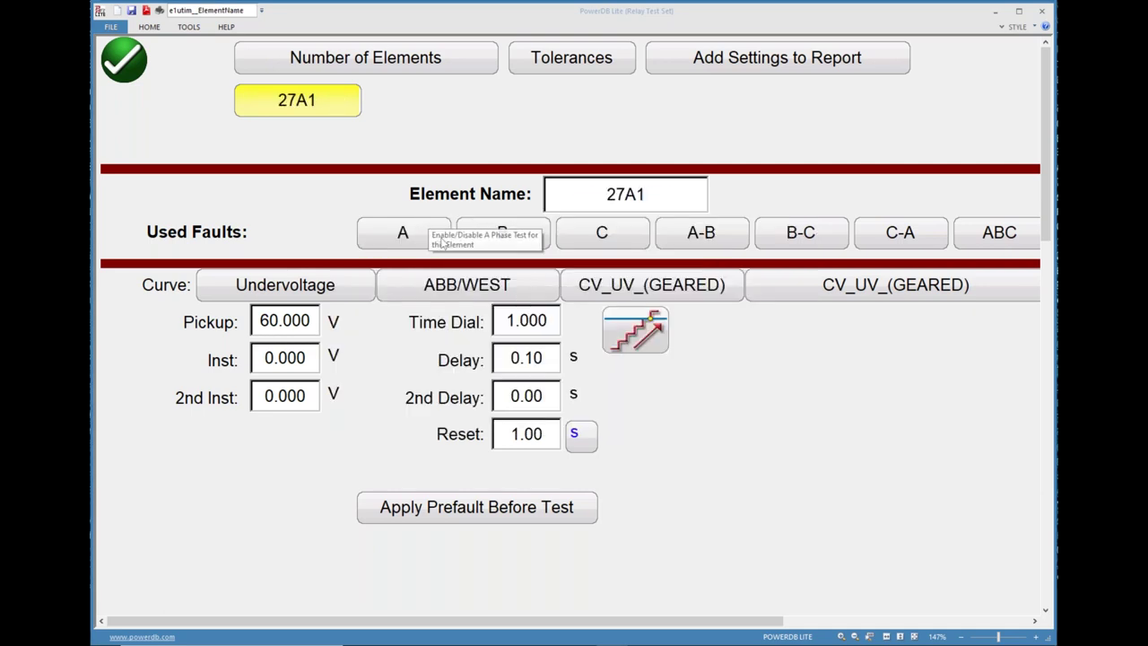
# - Add phase A as a used fault for 27A1 and select its 60.000 V pickup
pyautogui.click(395, 240)
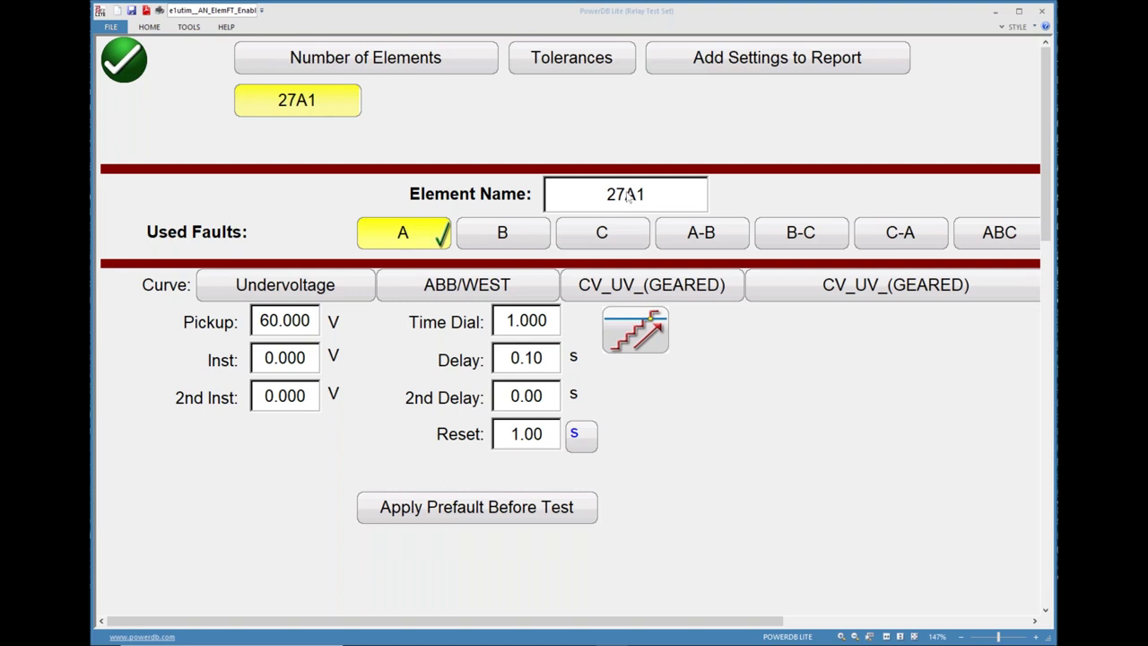
pyautogui.click(280, 323)
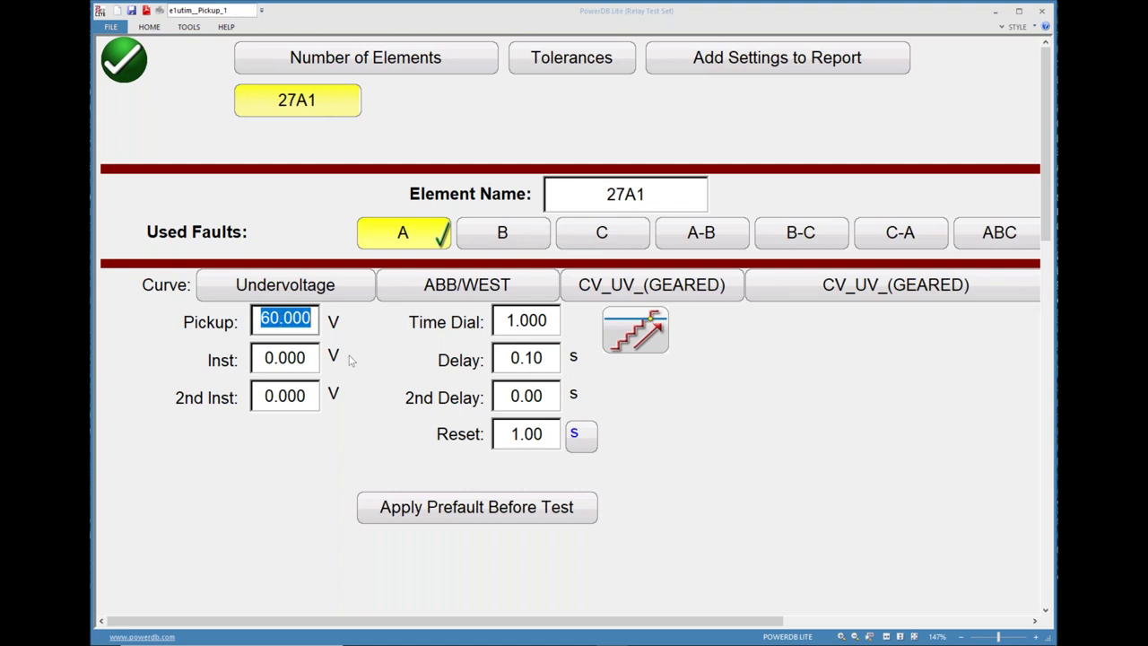
pyautogui.hotkey('alt', 'Tab')
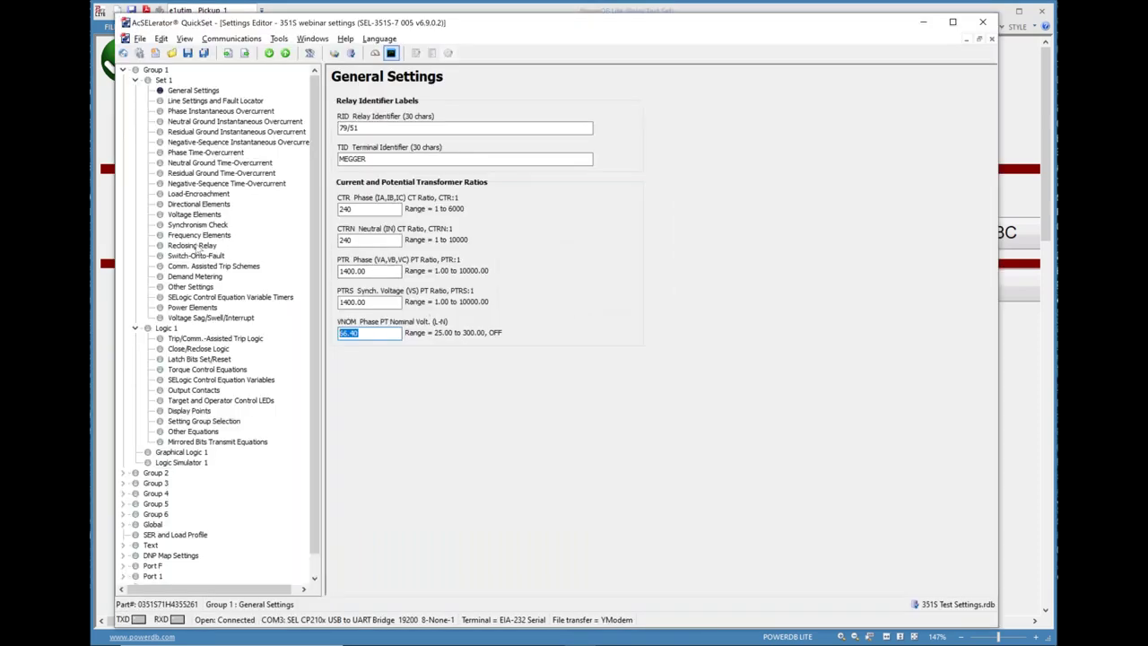
# - Compare QuickSet's 27P1P pickup of 50.00 with 27A1's 60.000 V pickup in PowerDB Lite
pyautogui.click(193, 214)
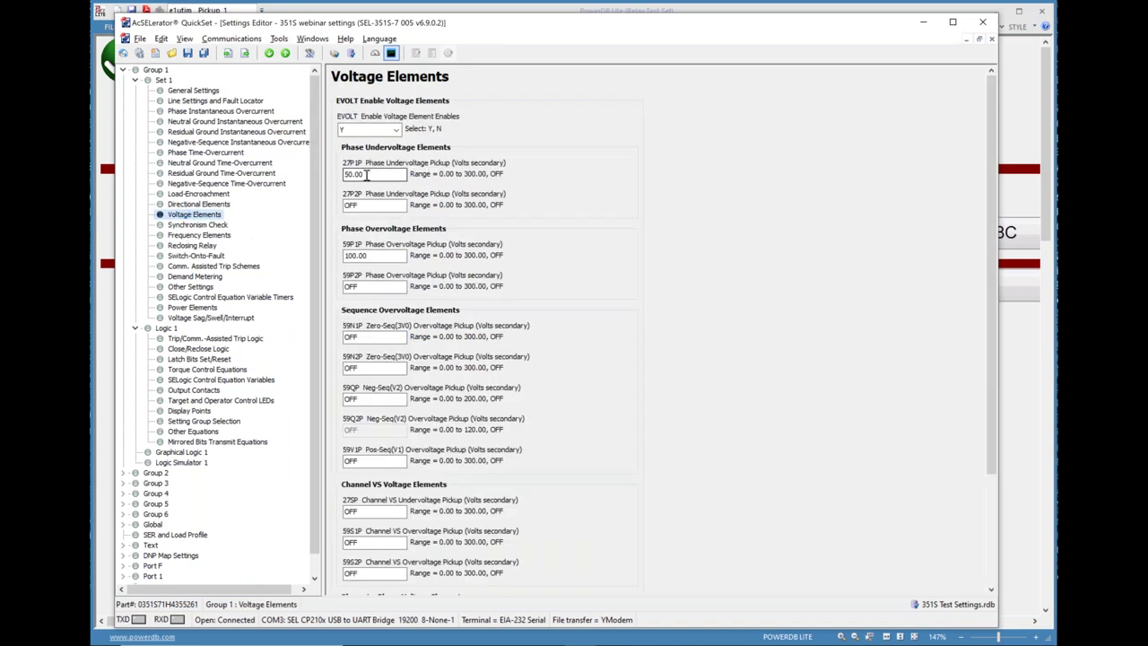
pyautogui.click(368, 173)
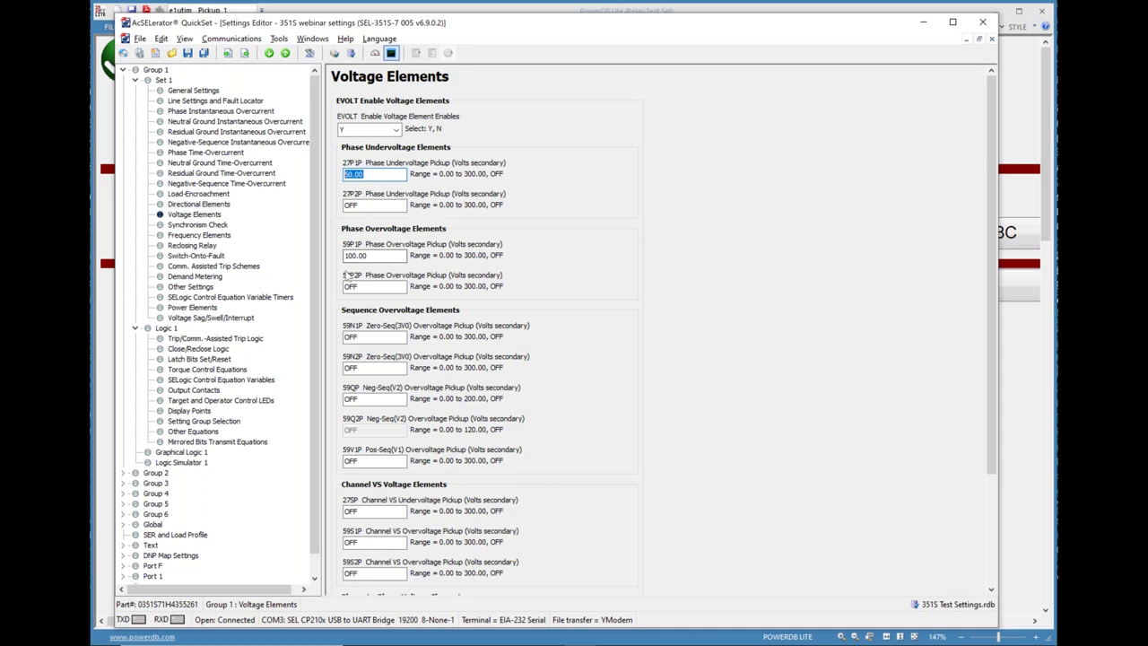
pyautogui.click(104, 325)
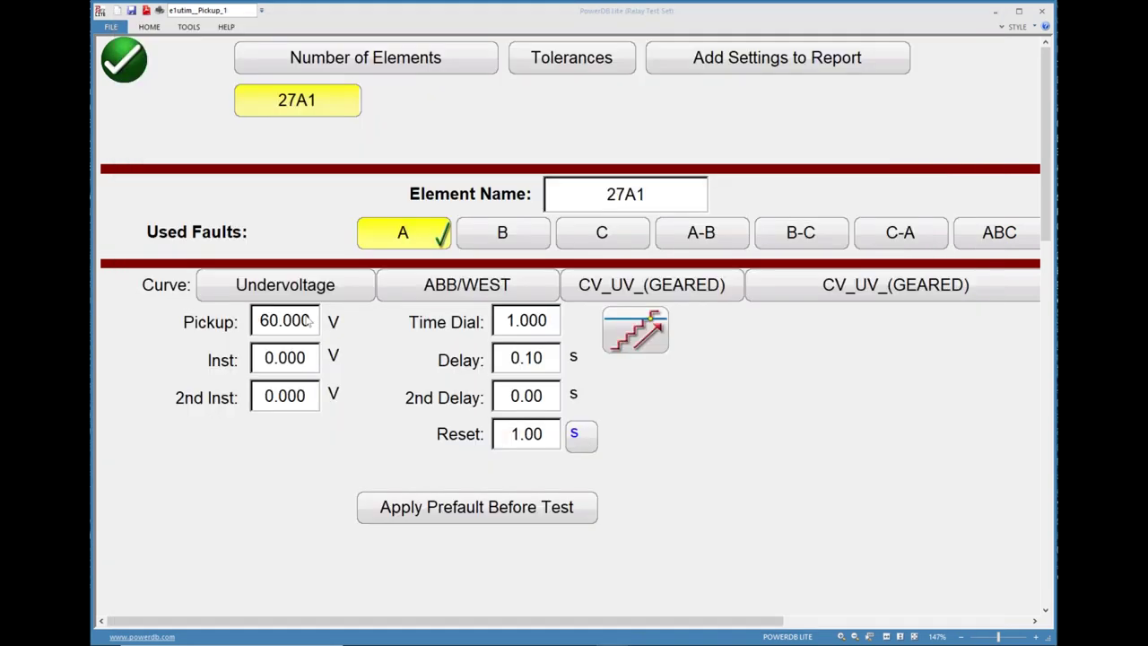
# - Set the 27A1 element's pickup to 50 V and its time dial to 0
pyautogui.click(309, 317)
pyautogui.write('50')
pyautogui.press('Return')
pyautogui.press('Tab')
pyautogui.write('0')
pyautogui.press('Return')
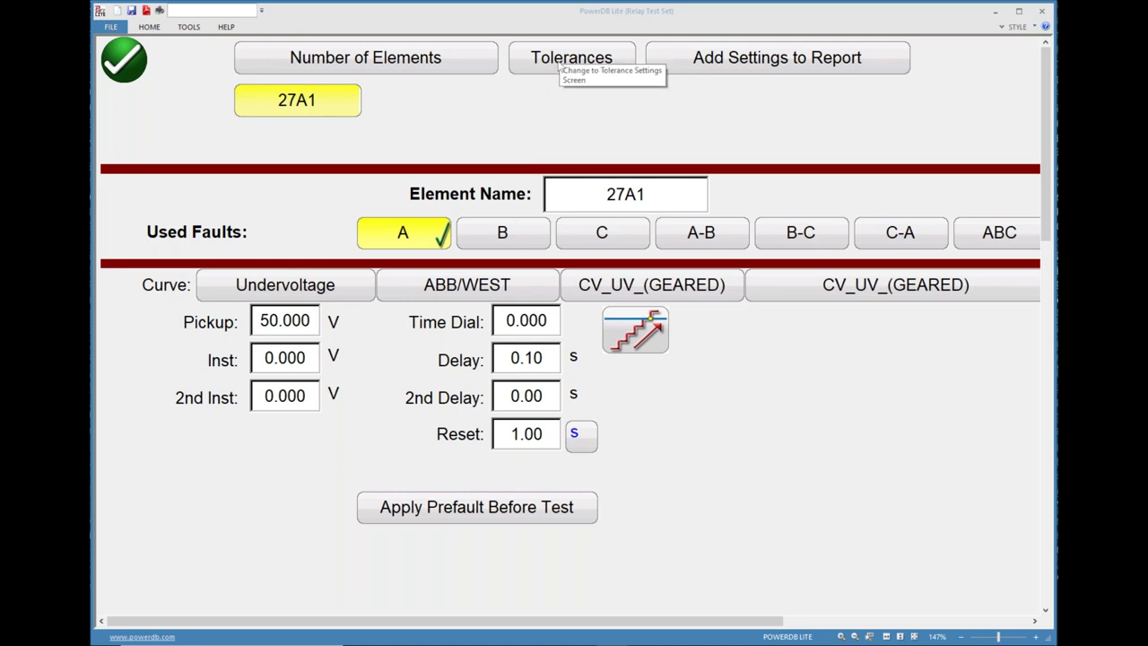
# - Review the tolerance settings, then accept the 27A1 settings to bring up its Pickup test sheet
pyautogui.click(574, 60)
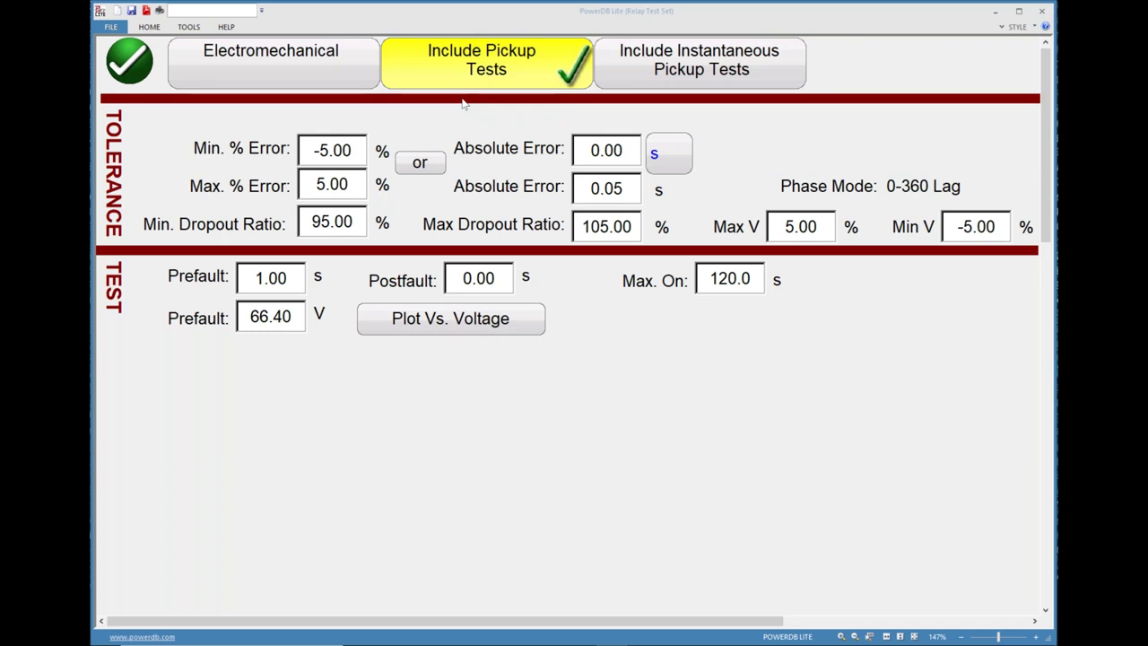
pyautogui.click(129, 63)
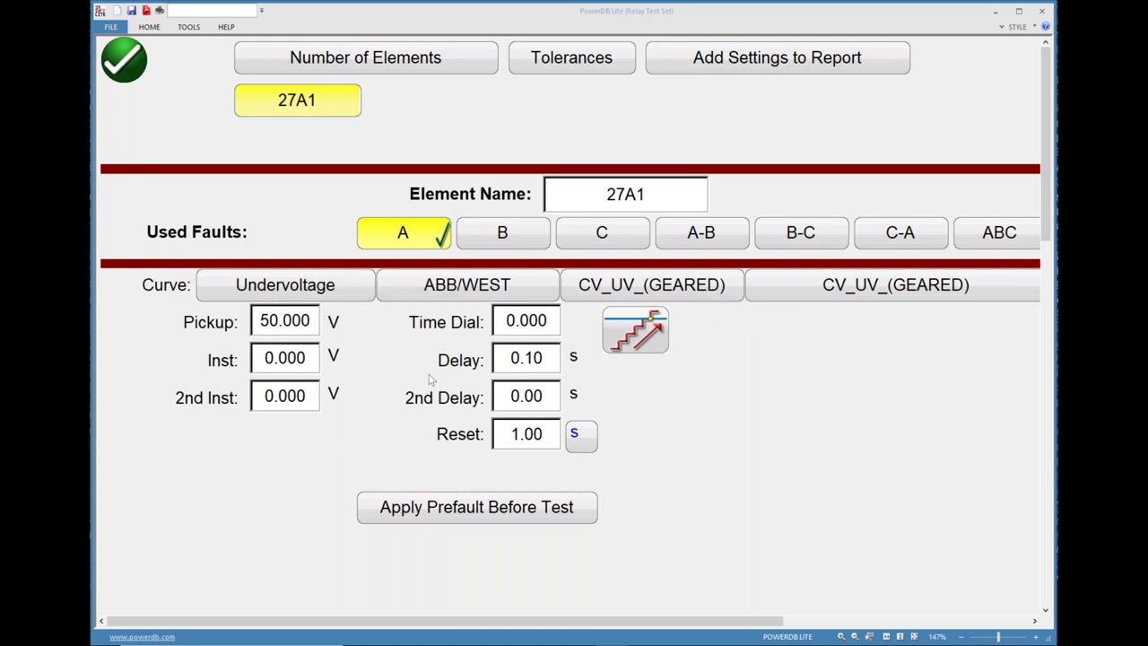
pyautogui.click(135, 72)
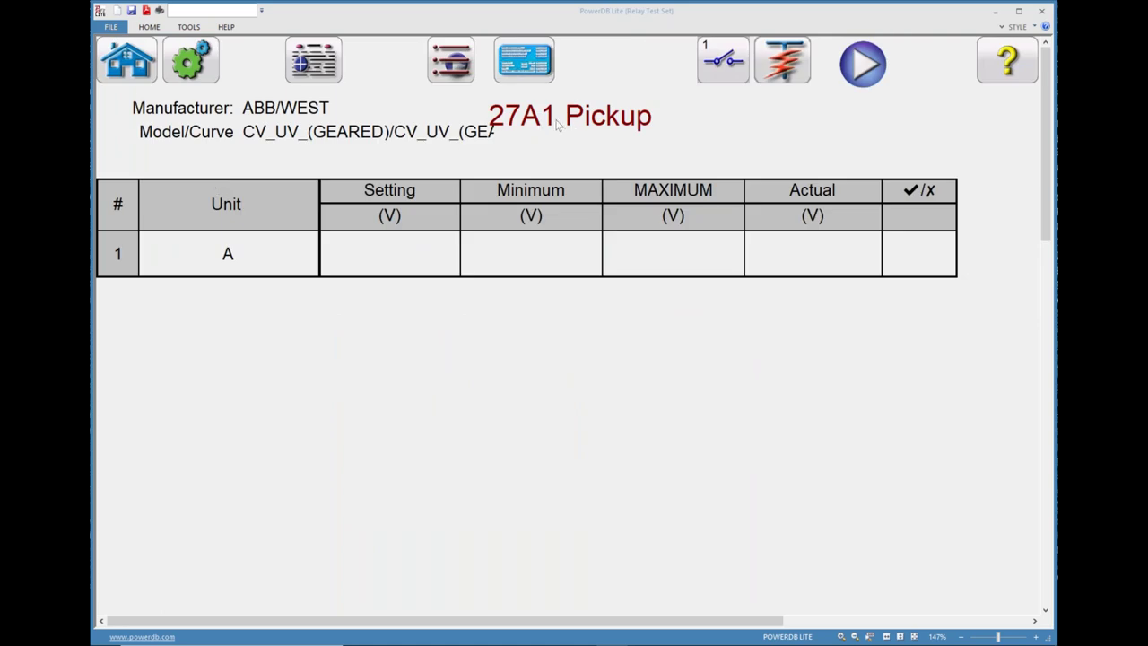
# - Accept the trip-input settings (Input 1, 2 ms debounce) and switch to the QuickSet terminal
pyautogui.click(731, 66)
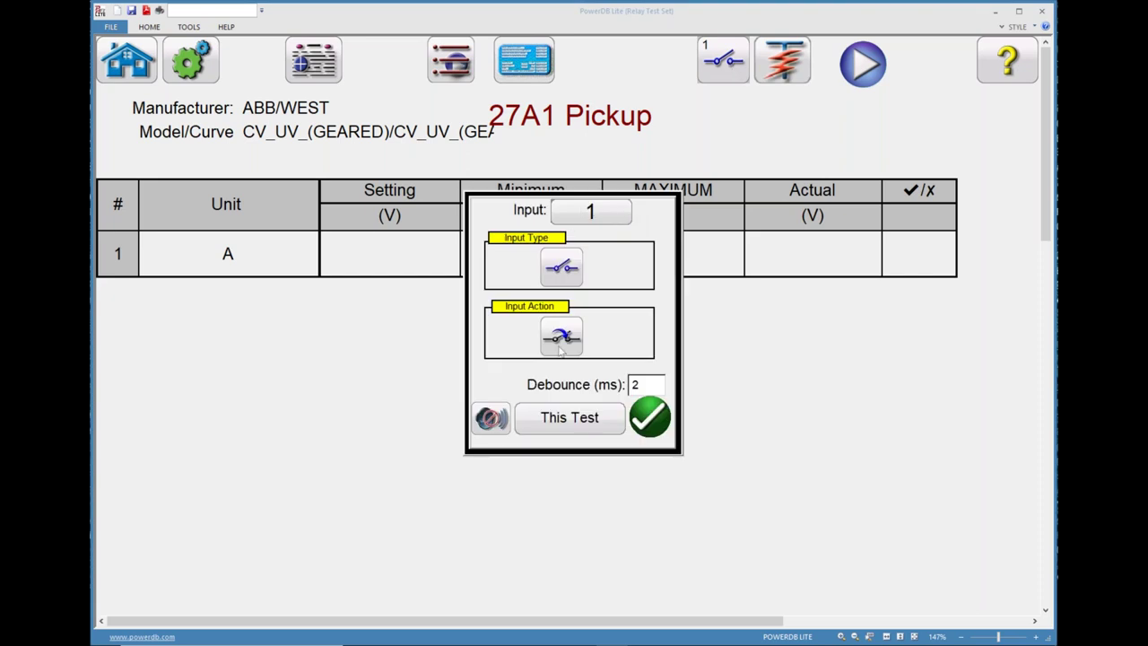
pyautogui.click(648, 415)
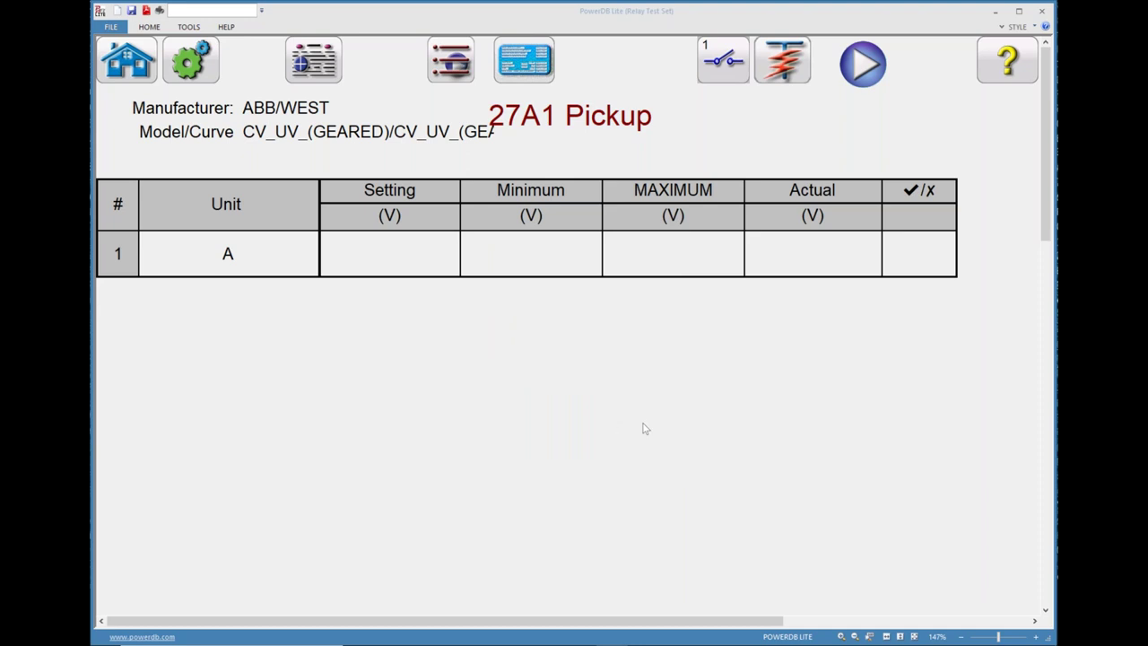
pyautogui.hotkey('alt', 'Tab')
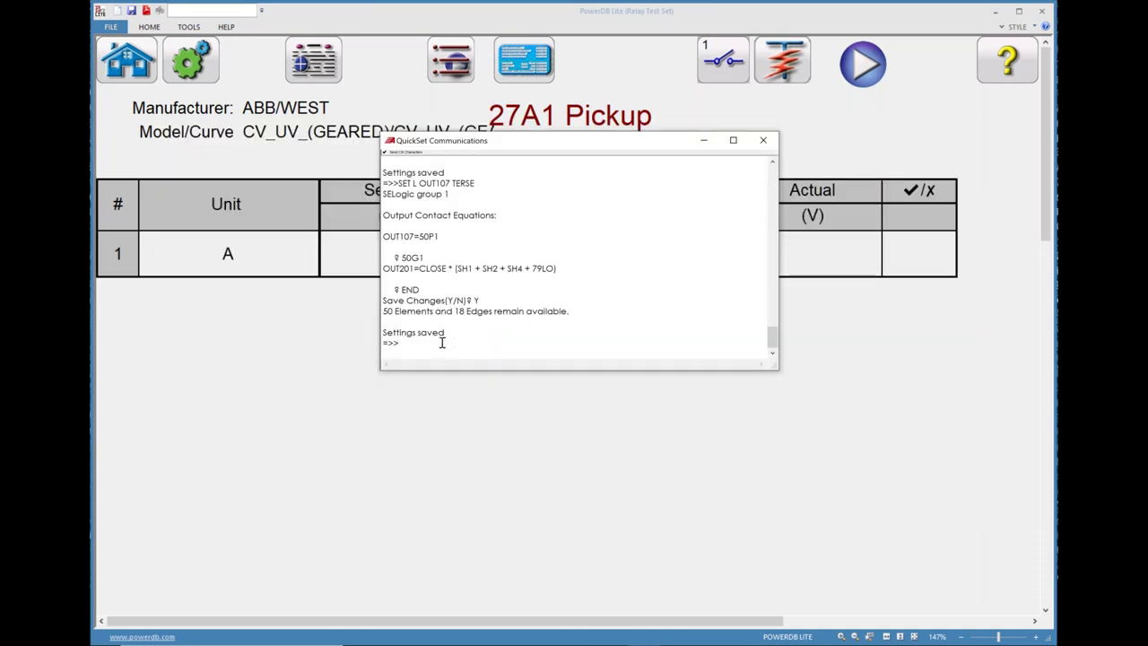
# - Use SET L OUT107 TERSE to change OUT107's logic to 27A1
pyautogui.write('SET L OUT107 TERSE')
pyautogui.press('Return')
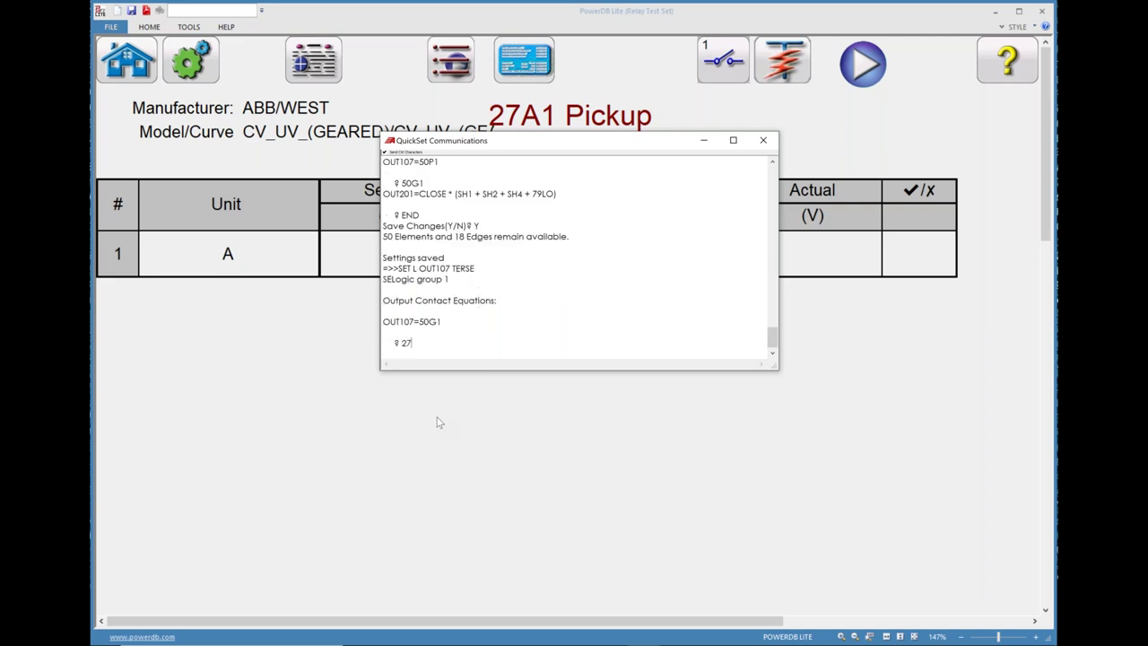
pyautogui.write('27A1')
pyautogui.press('Return')
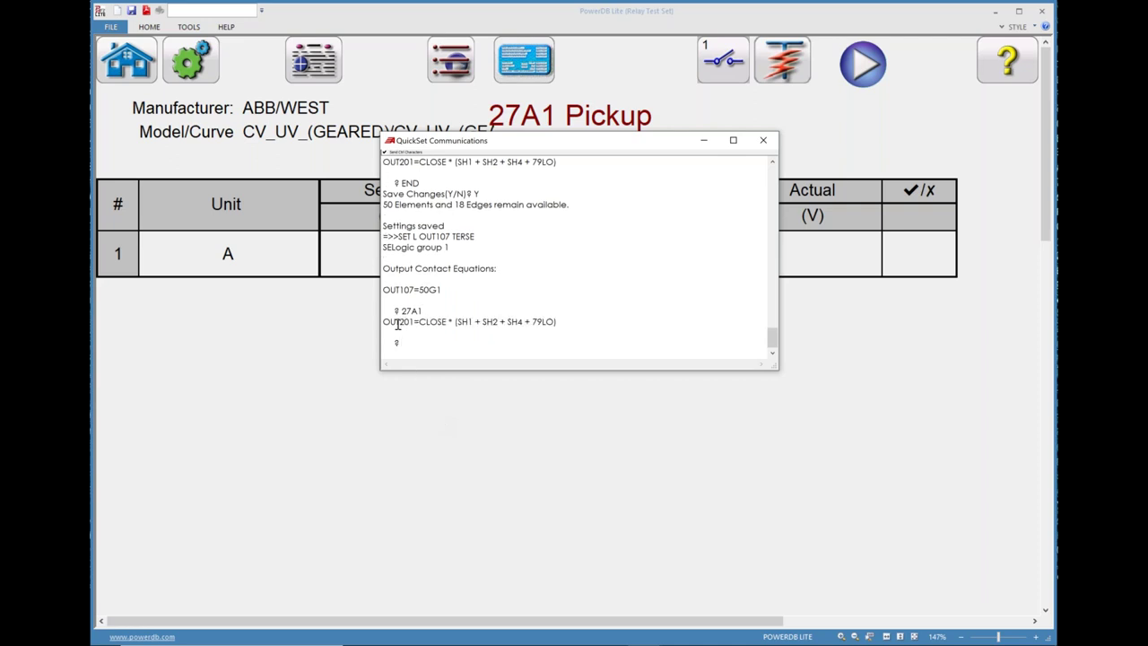
pyautogui.moveTo(424, 310); pyautogui.dragTo(395, 311)
pyautogui.click(406, 340)
# - Finish the edit with END, save it to the relay with Y, and minimize the terminal
pyautogui.write('END')
pyautogui.press('Return')
pyautogui.write('Y')
pyautogui.press('Return')
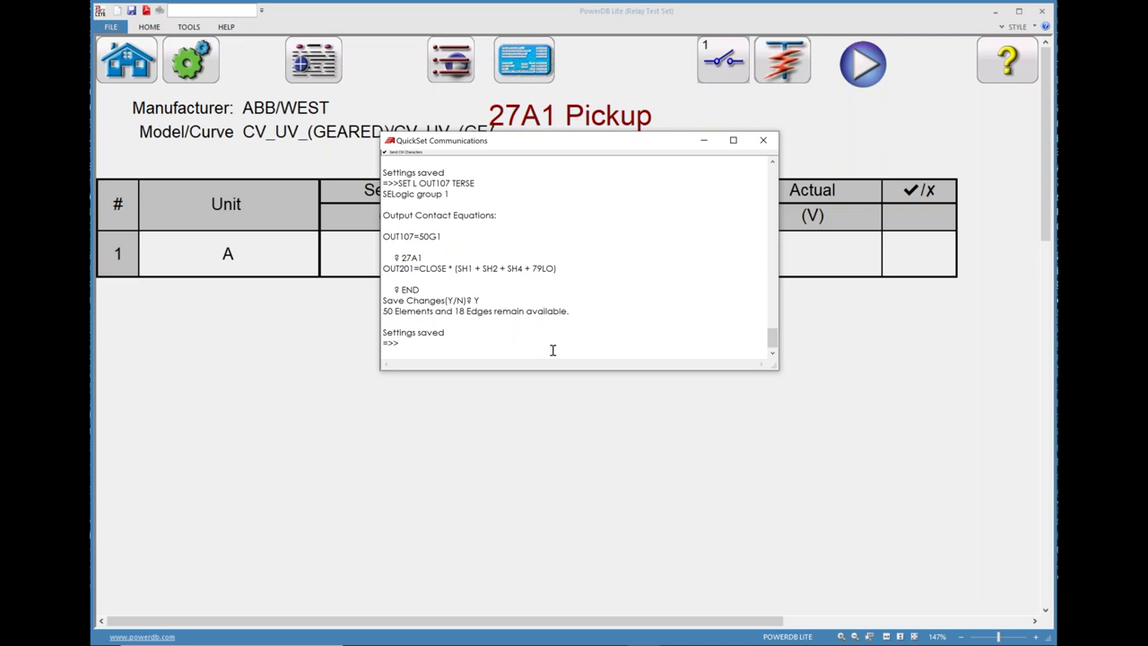
pyautogui.click(704, 141)
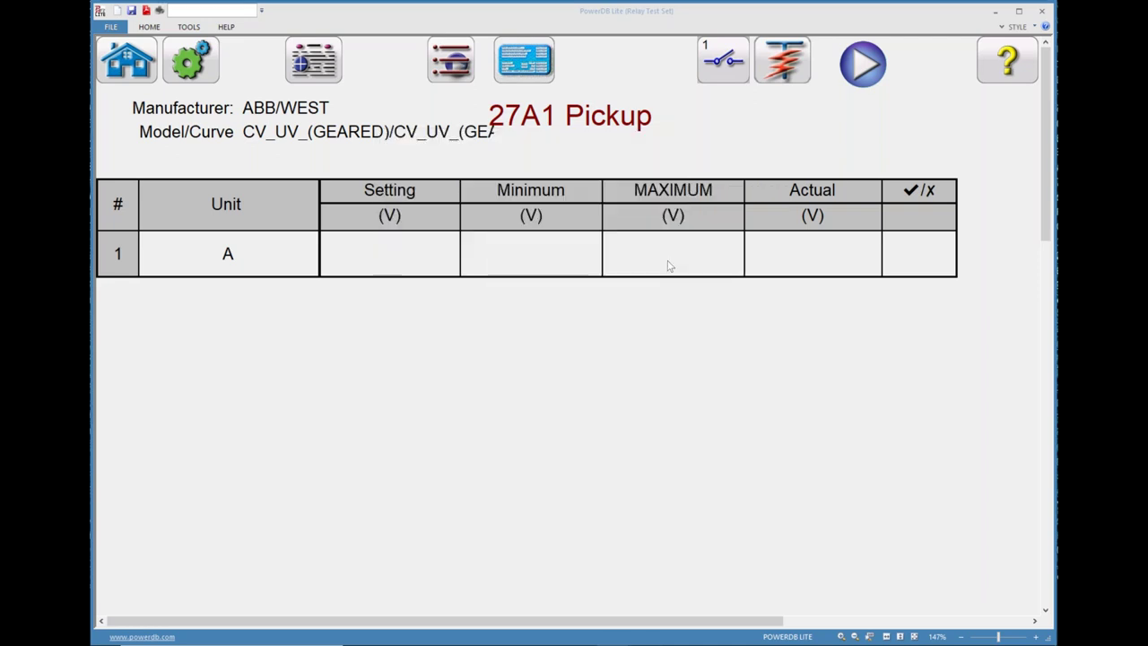
# - Run the 27A1 pickup test to a passing 50.000 V result, then reopen the element settings
pyautogui.click(859, 66)
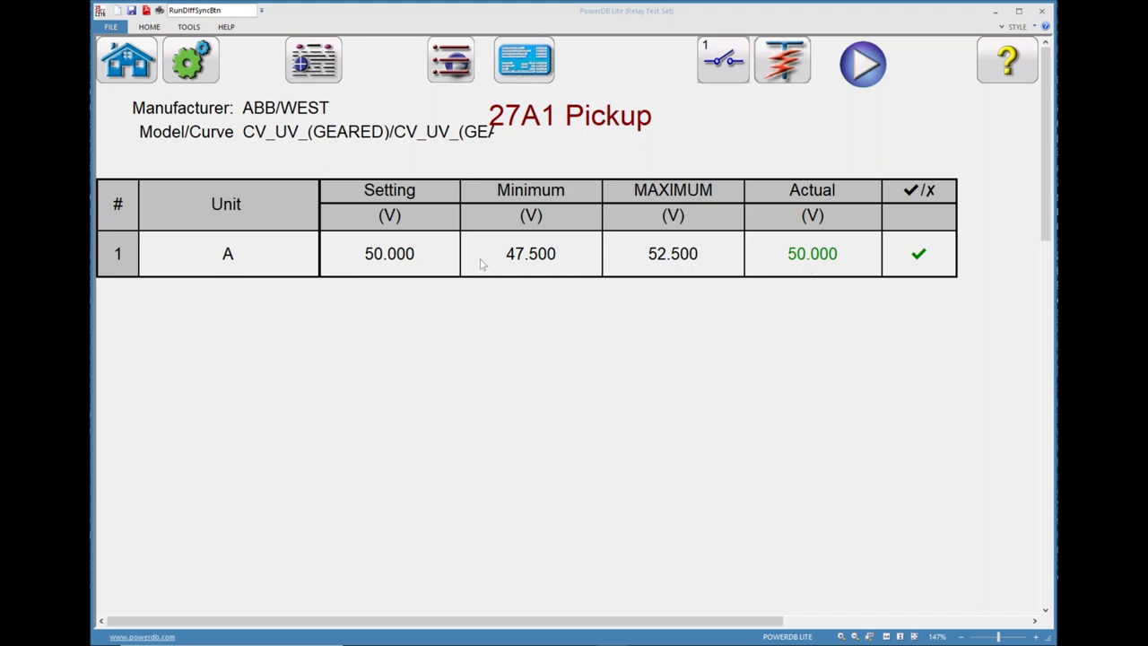
pyautogui.click(524, 67)
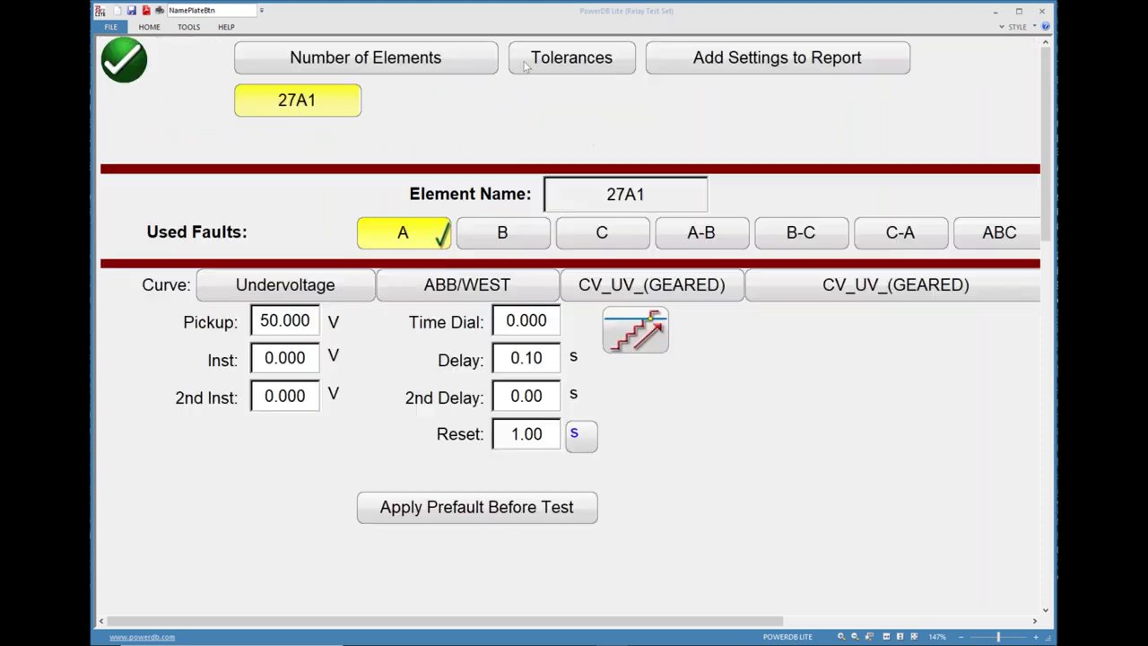
# - Increase the relay to two elements and name the second element 27B1
pyautogui.click(456, 60)
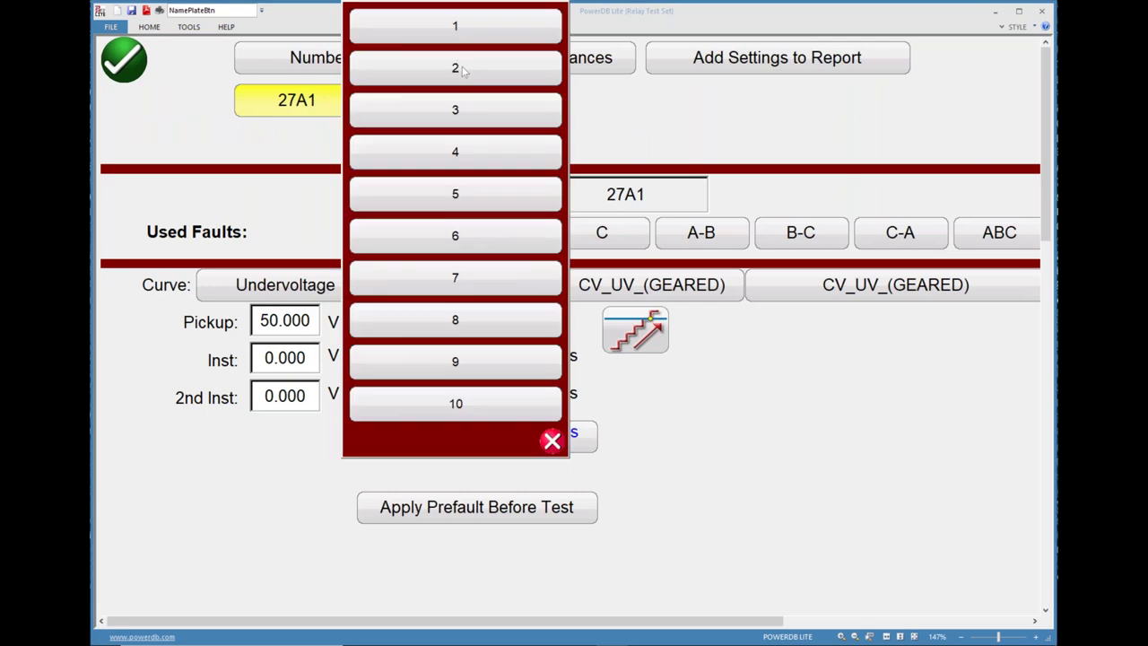
pyautogui.click(457, 69)
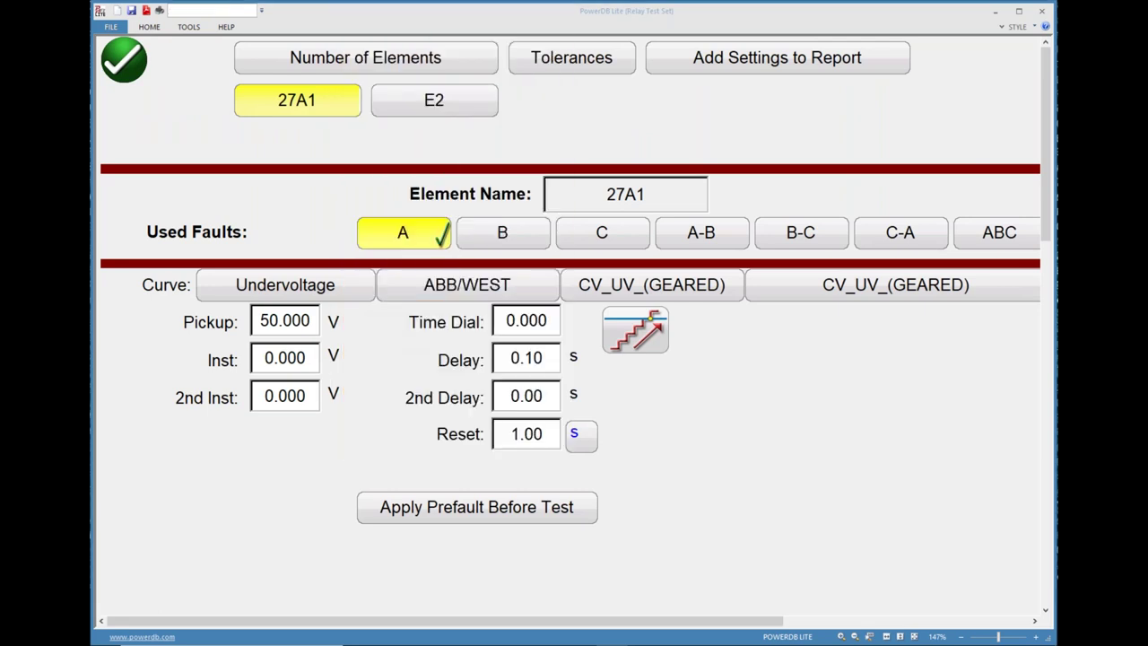
pyautogui.click(434, 99)
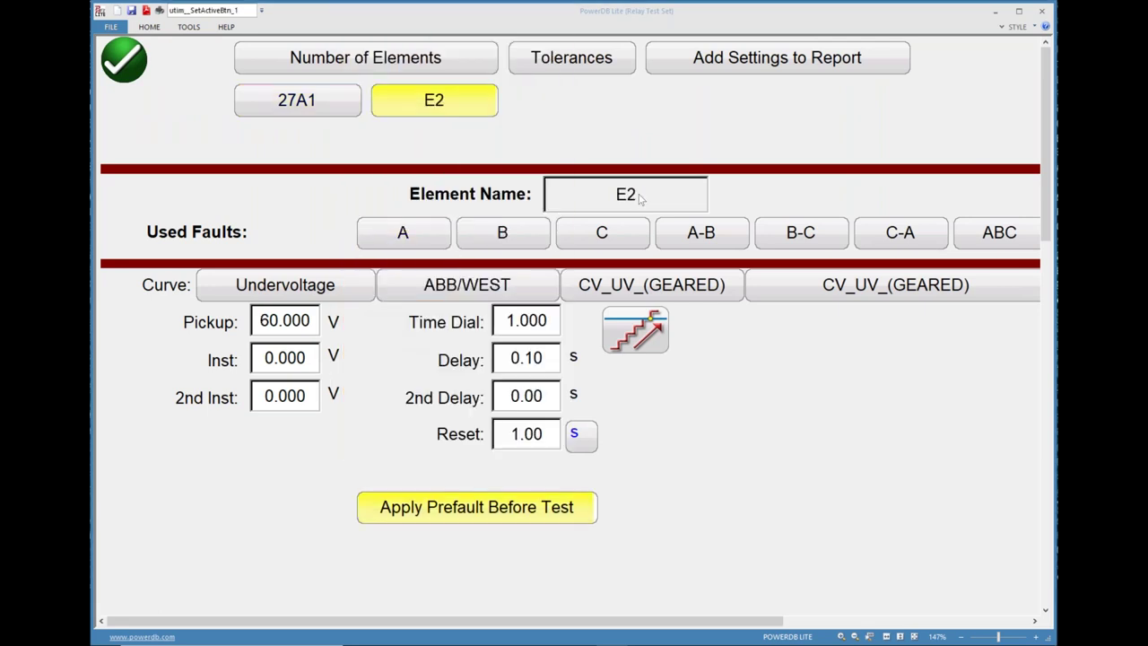
pyautogui.click(640, 199)
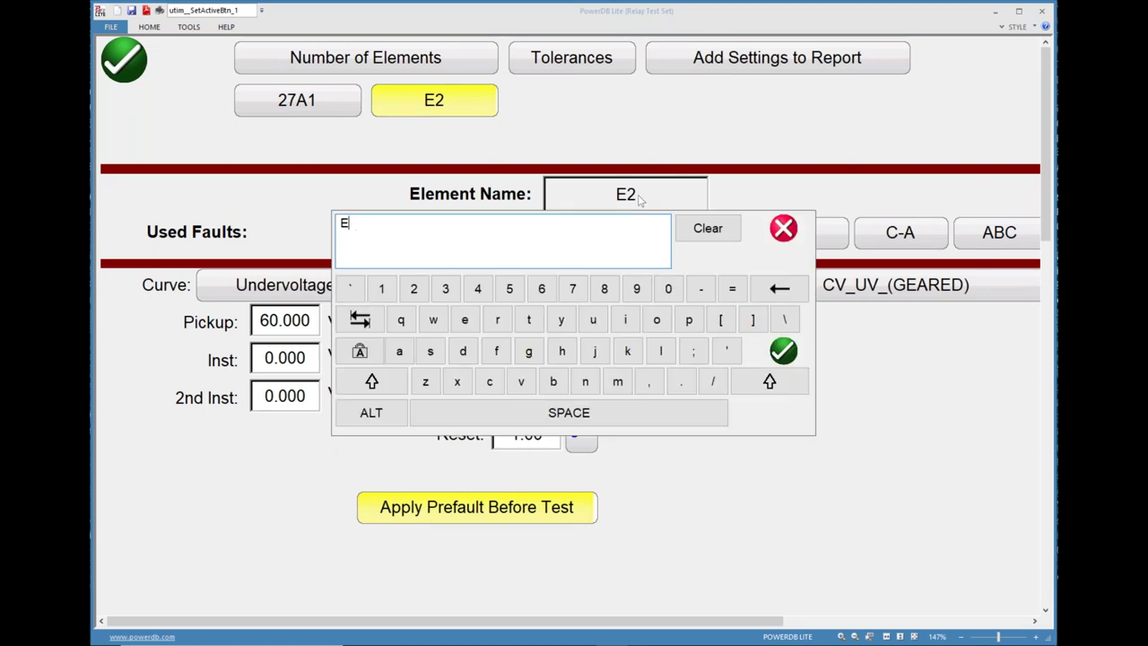
pyautogui.write('27B1')
pyautogui.press('Return')
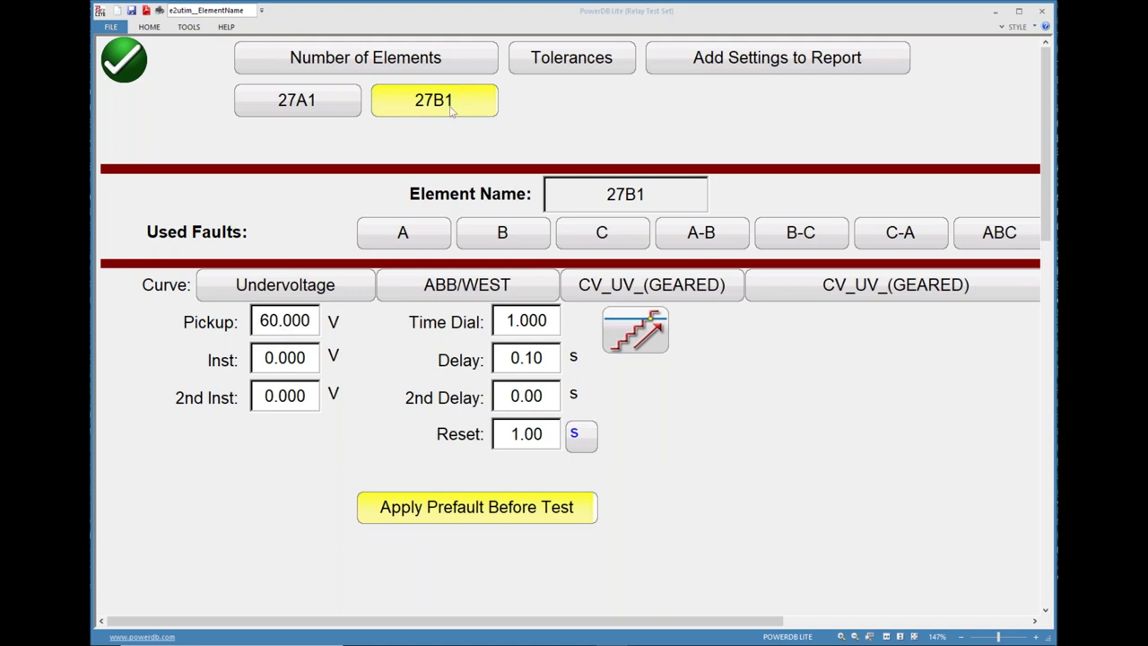
# - Give 27B1 a 50 V pickup, 0 time dial and fault B, and accept the settings
pyautogui.click(305, 321)
pyautogui.write('50')
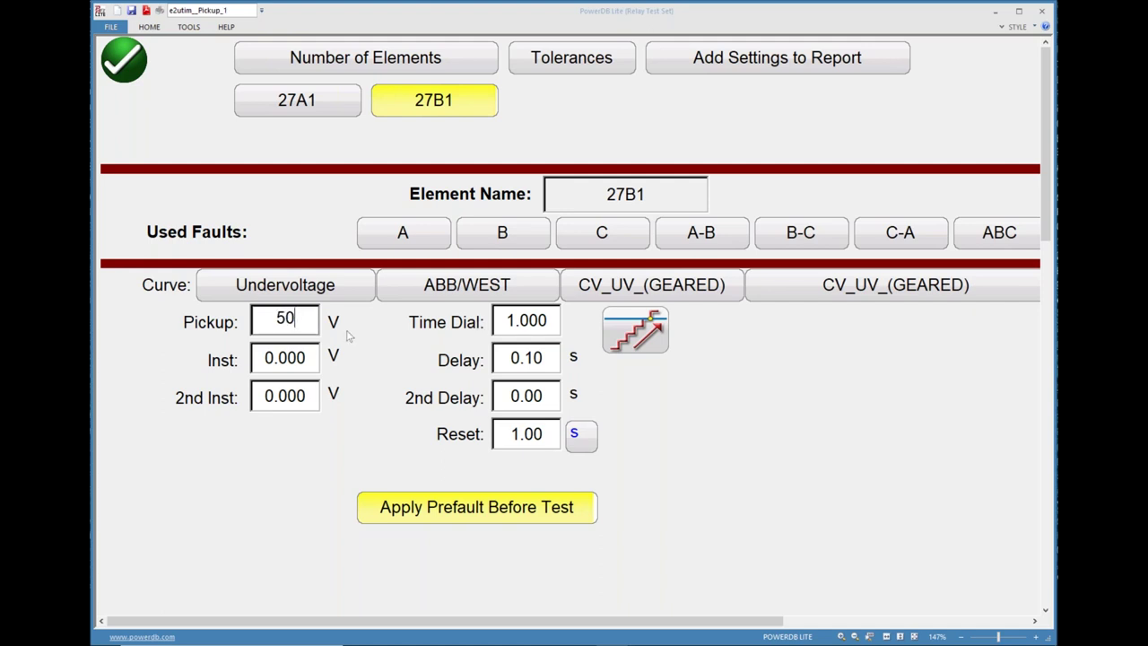
pyautogui.click(289, 321)
pyautogui.press('Tab')
pyautogui.write('0')
pyautogui.press('Tab')
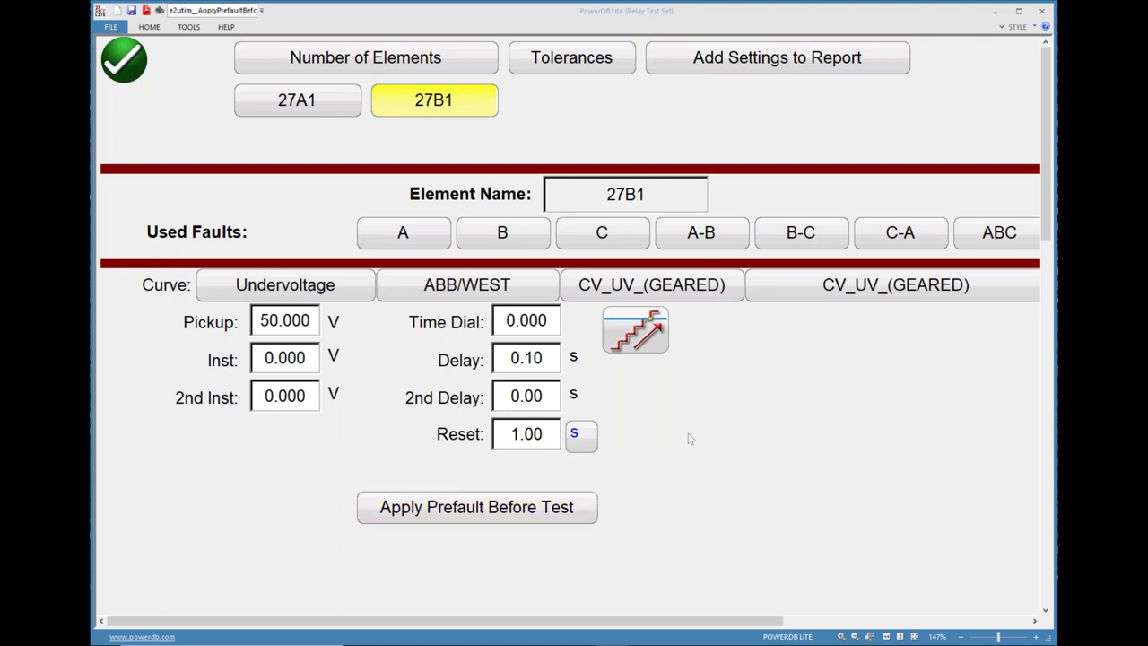
pyautogui.click(424, 235)
pyautogui.click(487, 235)
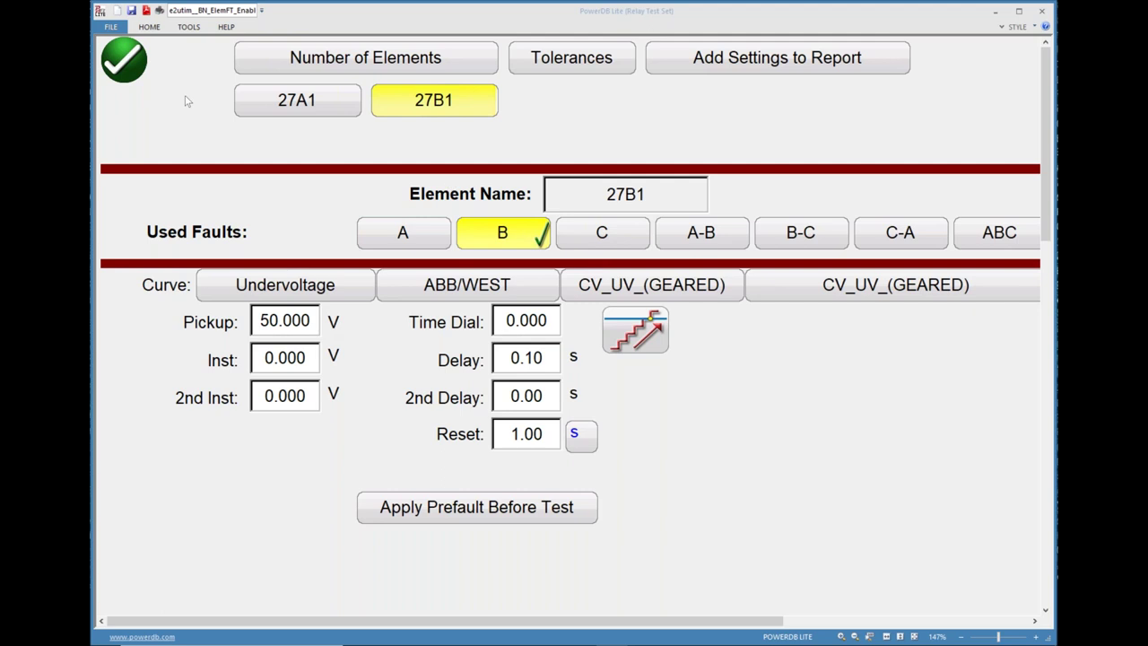
pyautogui.click(131, 64)
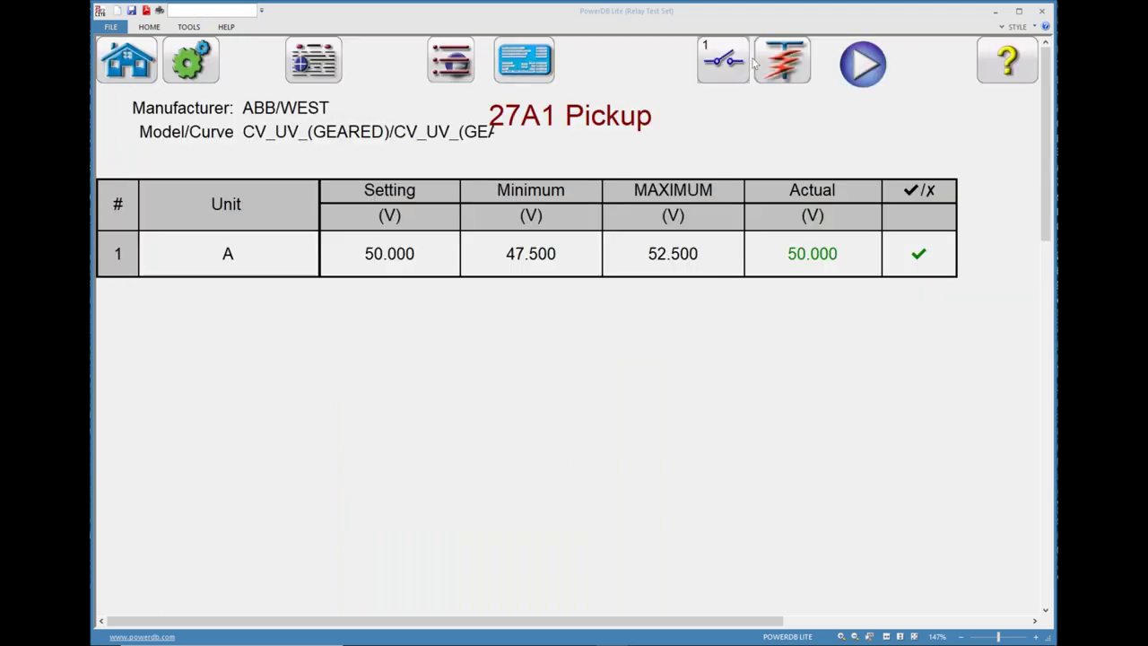
# - Switch to the 27B1 Pickup test and confirm its trip-input settings
pyautogui.click(450, 62)
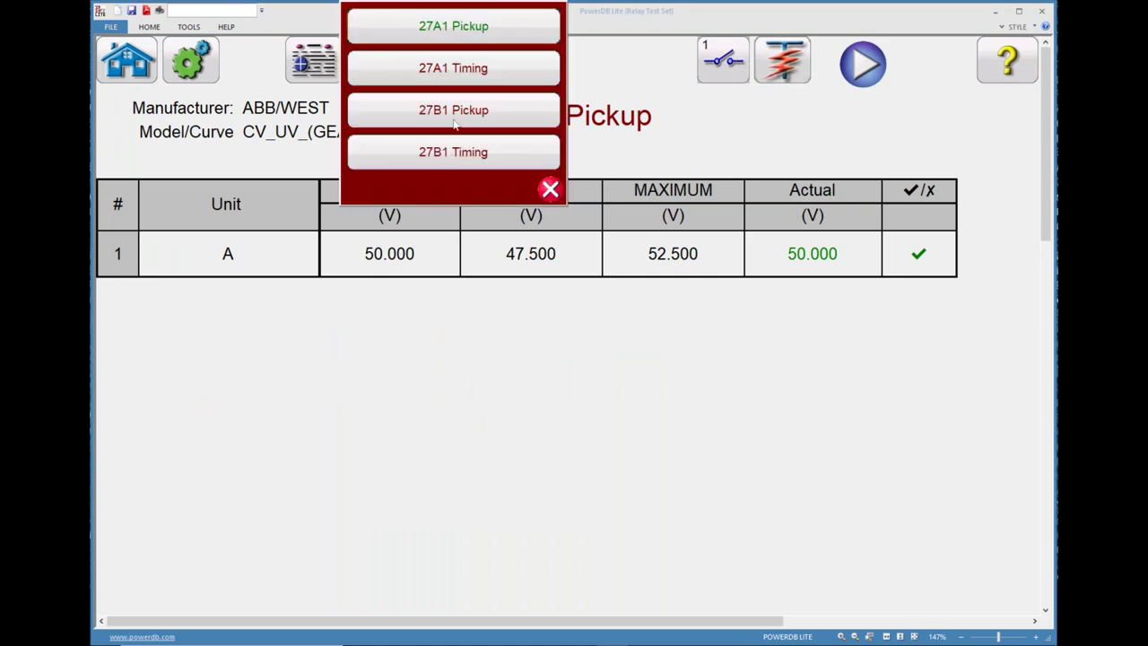
pyautogui.click(455, 115)
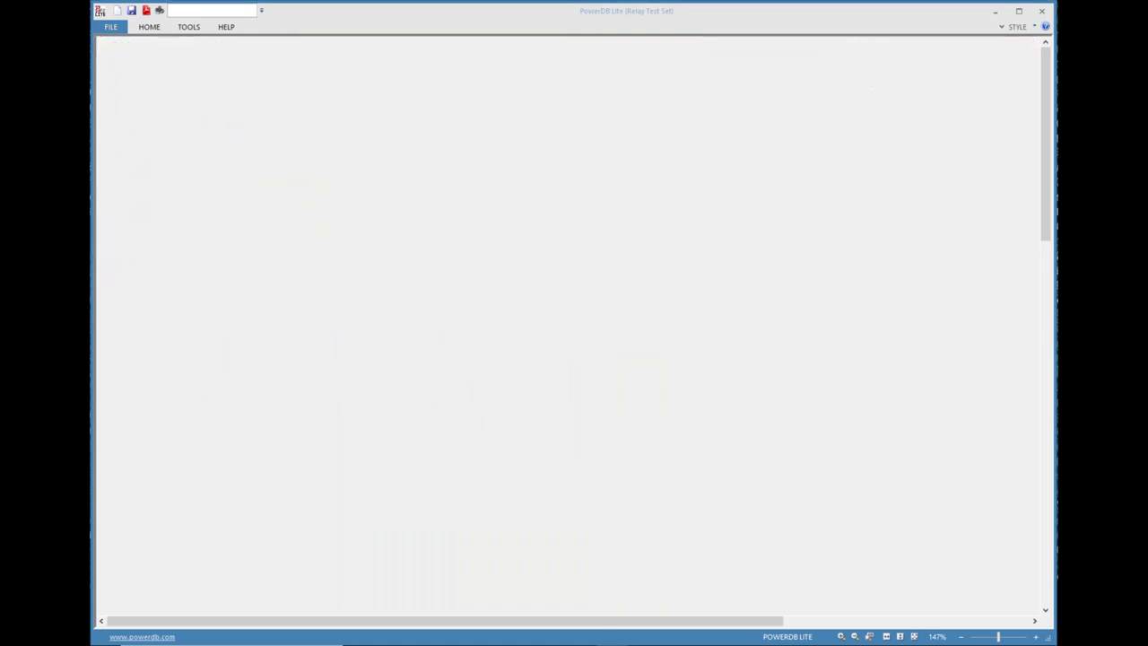
pyautogui.click(727, 64)
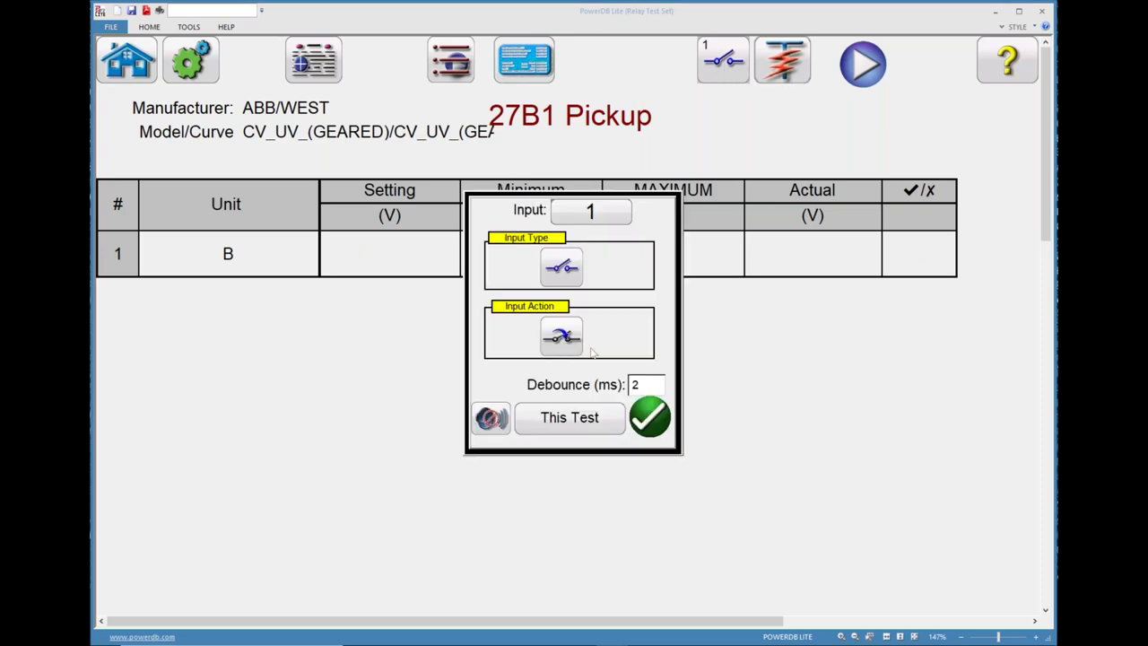
pyautogui.click(639, 405)
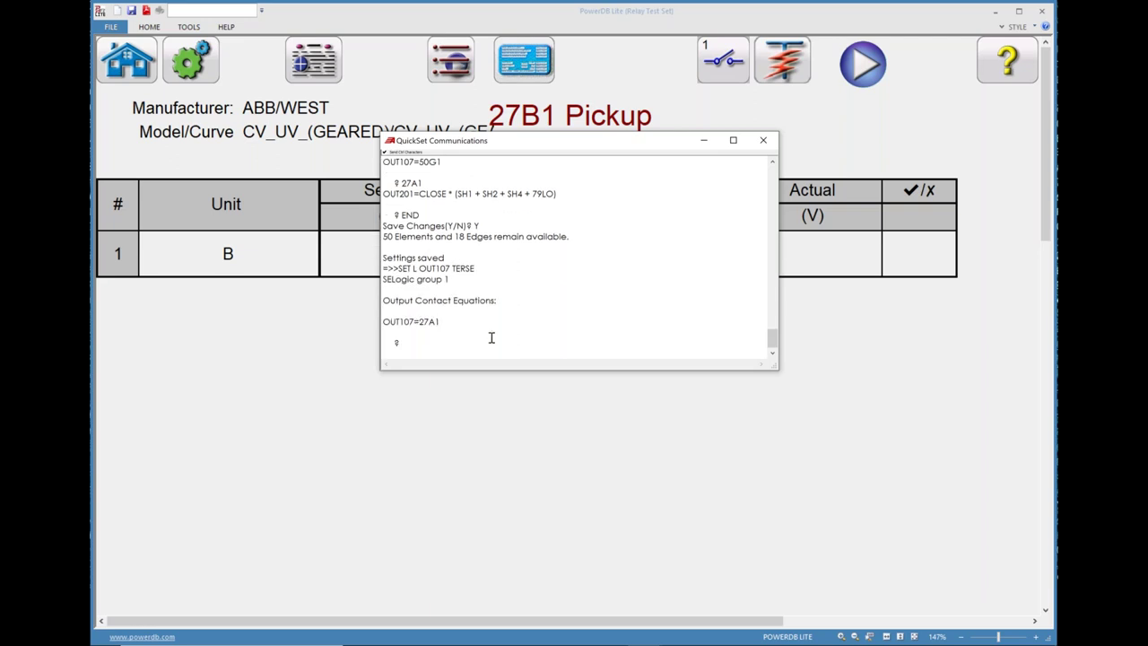
# - Save OUT107 = 27B1 to the relay, then run the 27B1 pickup test to a 50.000 V pass
pyautogui.press('Return')
pyautogui.write('END')
pyautogui.press('Return')
pyautogui.write('Y')
pyautogui.press('Return')
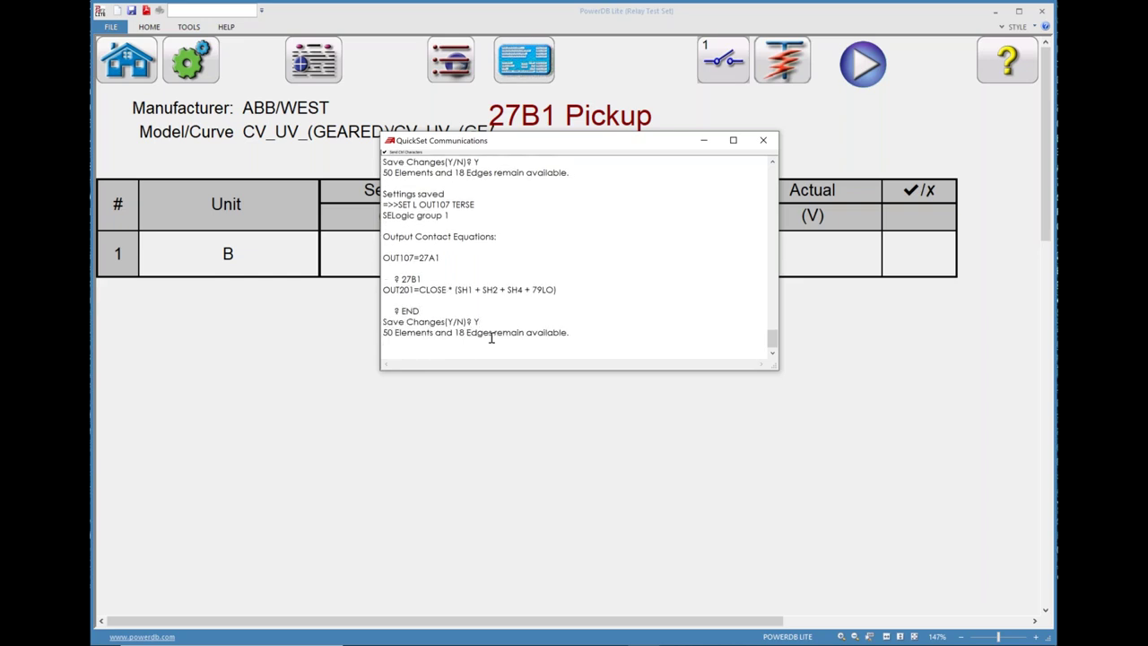
pyautogui.click(704, 141)
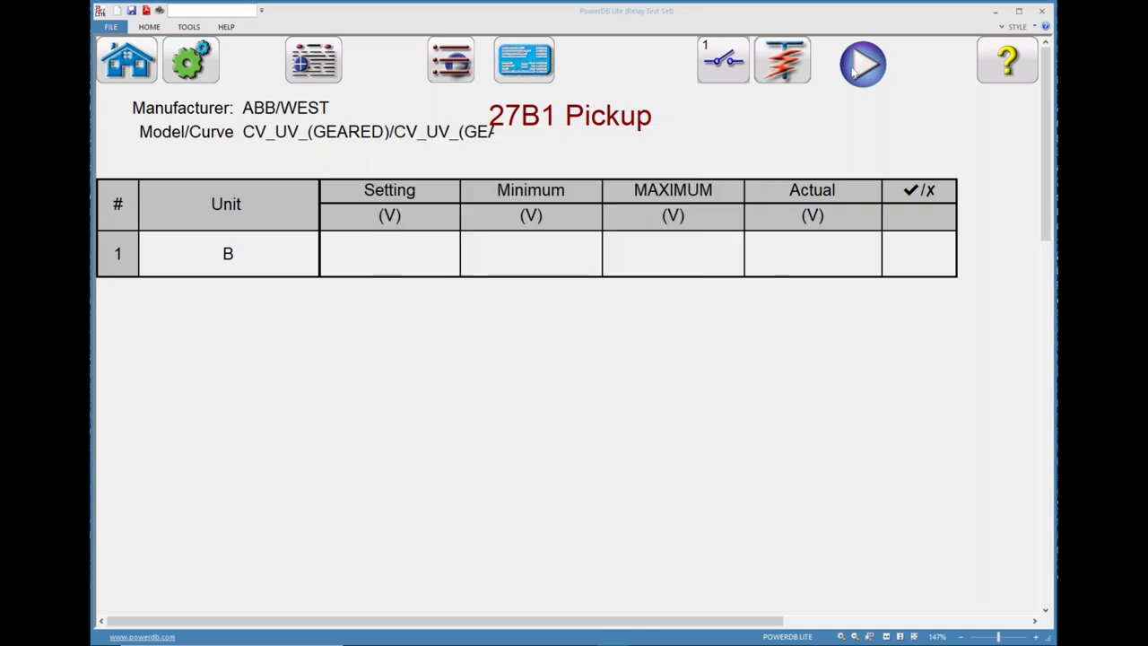
pyautogui.click(861, 64)
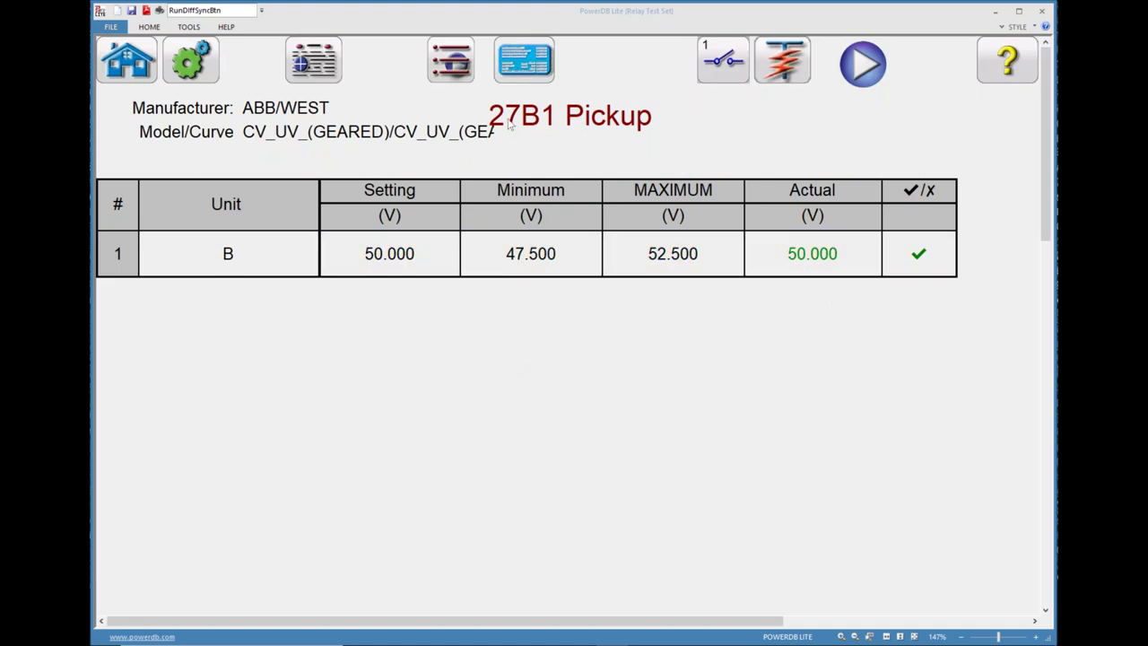
pyautogui.click(525, 73)
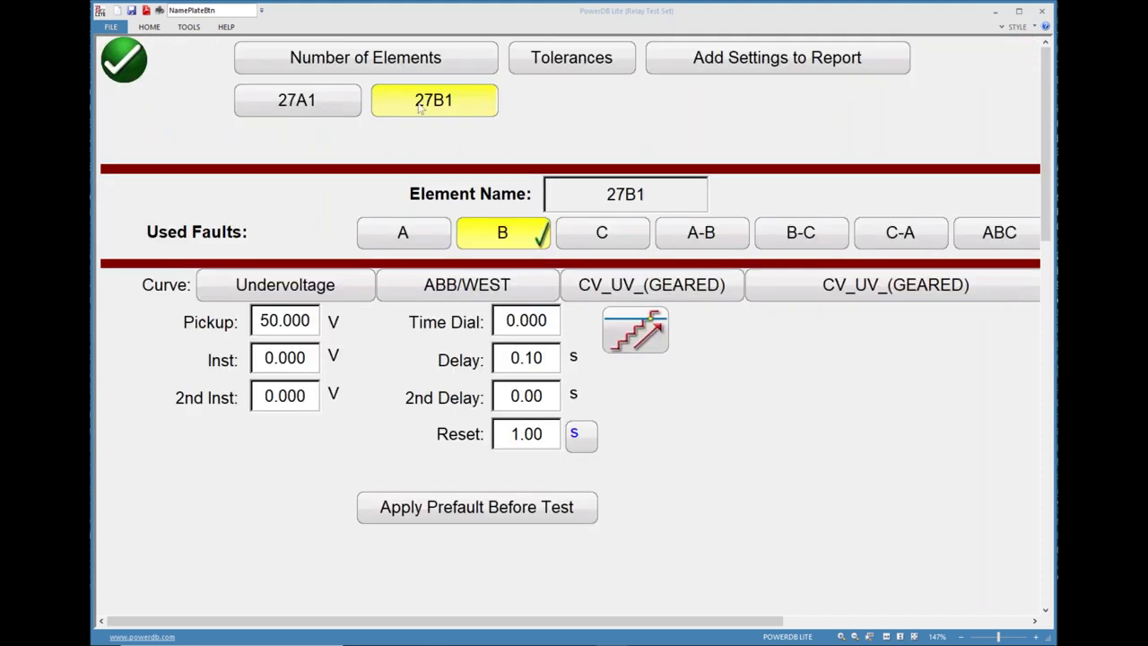
# - Add a third undervoltage element, E3, and view its settings, leaving the element count unchanged afterwards
pyautogui.click(463, 65)
pyautogui.click(475, 108)
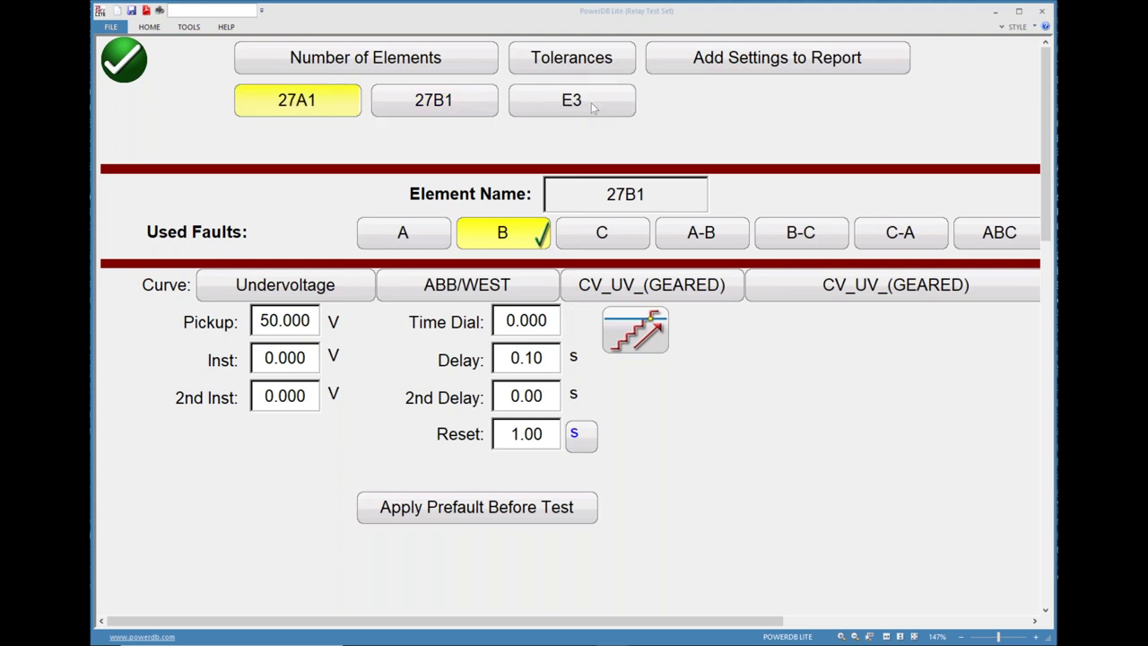
pyautogui.click(592, 115)
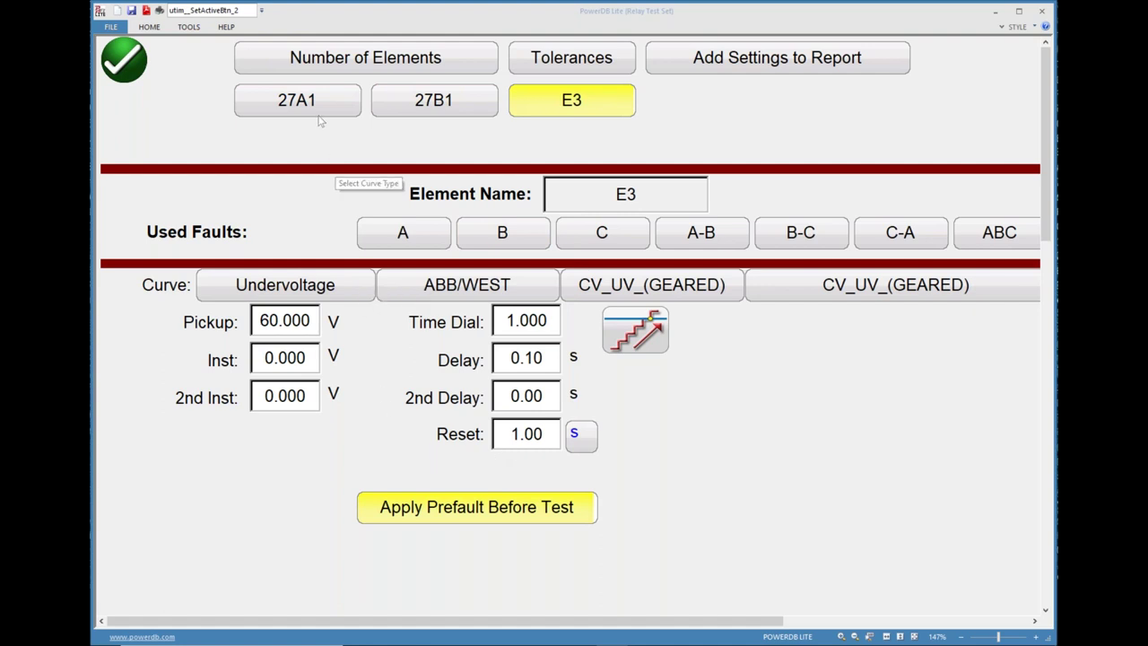
pyautogui.click(381, 71)
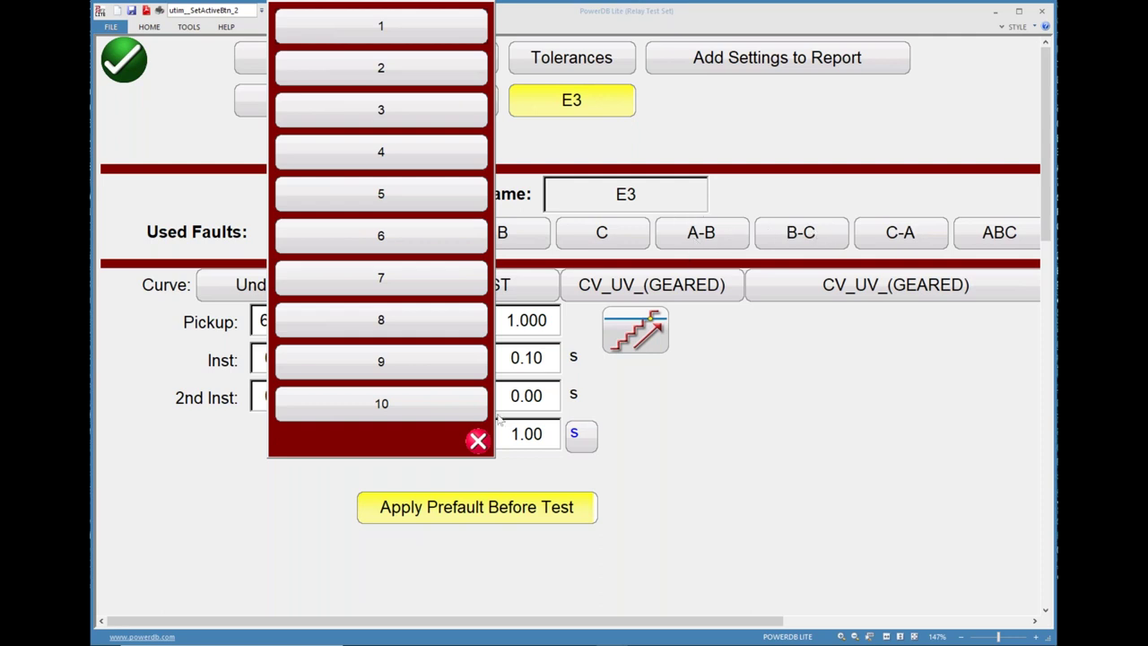
pyautogui.click(478, 440)
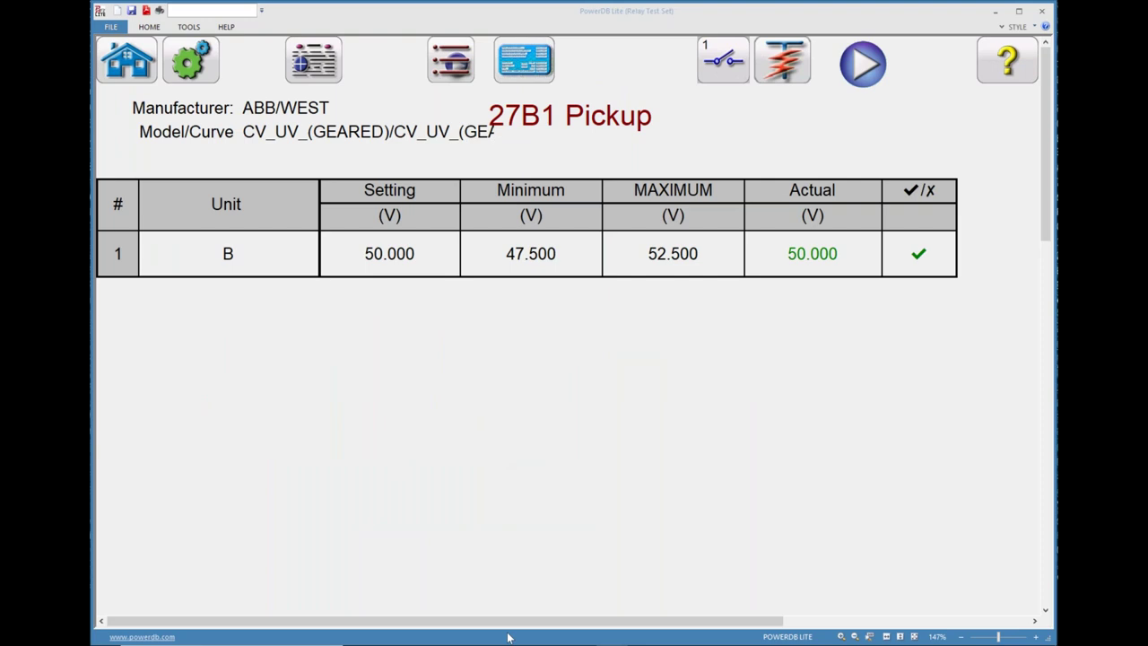
pyautogui.moveTo(547, 643)
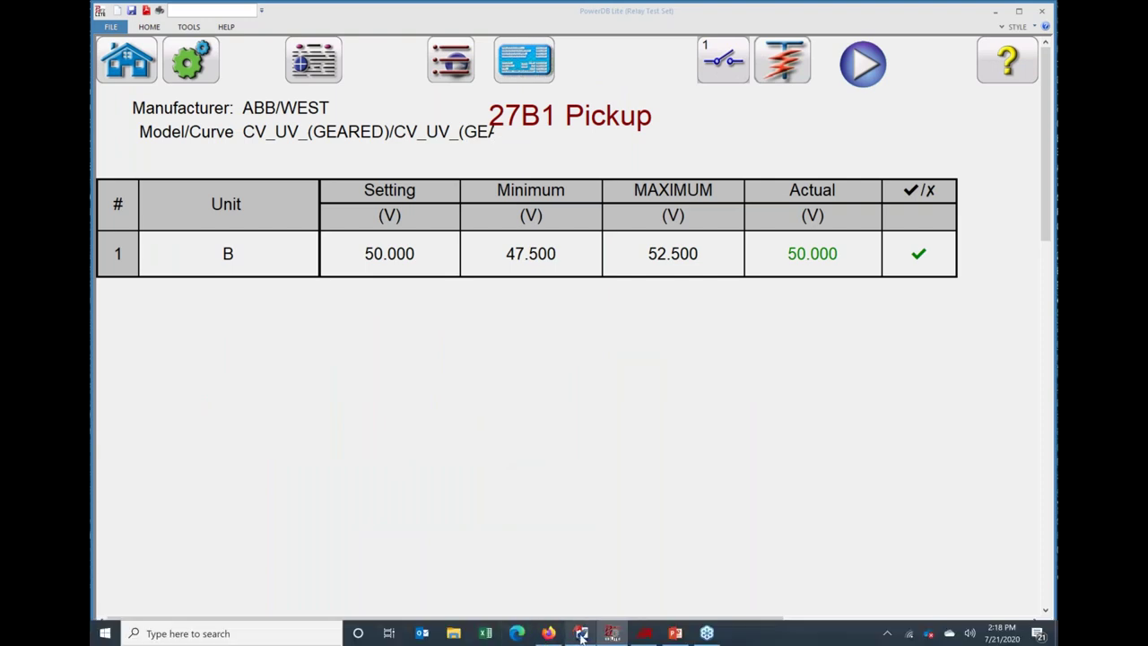
pyautogui.click(581, 635)
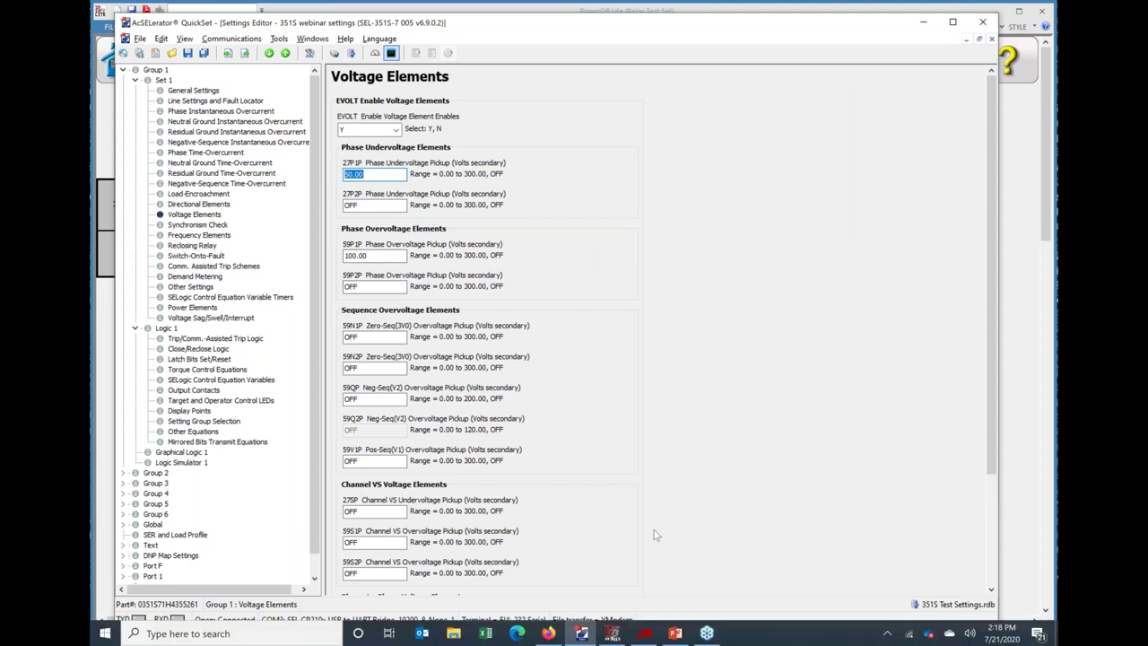
pyautogui.hotkey('alt', 'Tab')
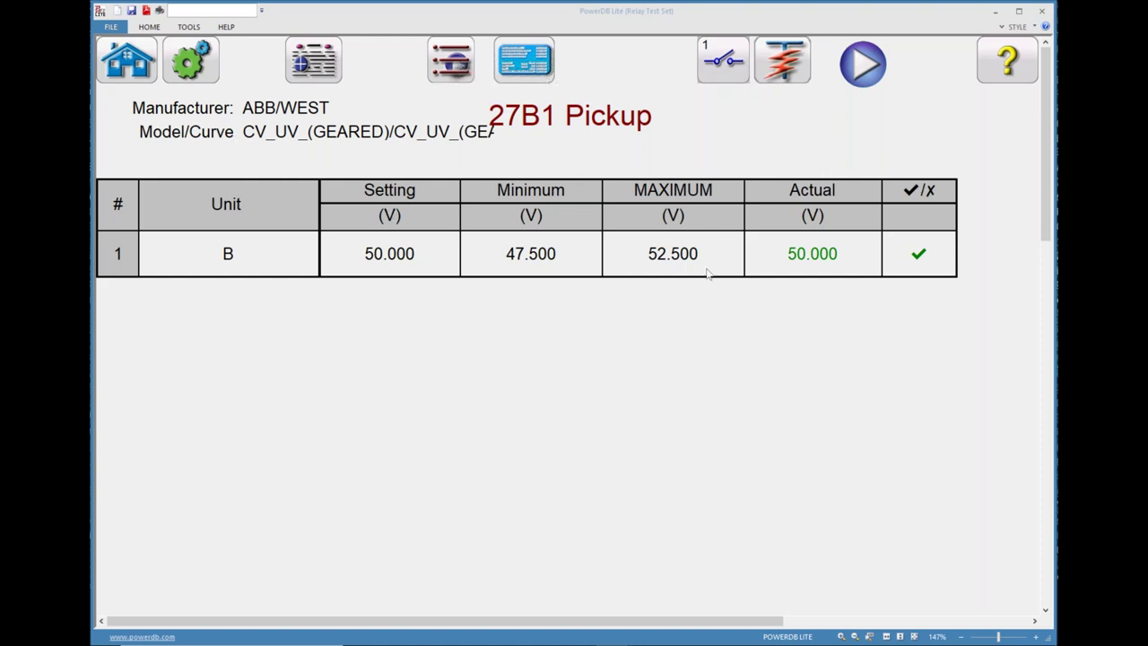
# - Start a voltage timing test without instantaneous pickup tests, using a 66.40 V prefault
pyautogui.click(130, 65)
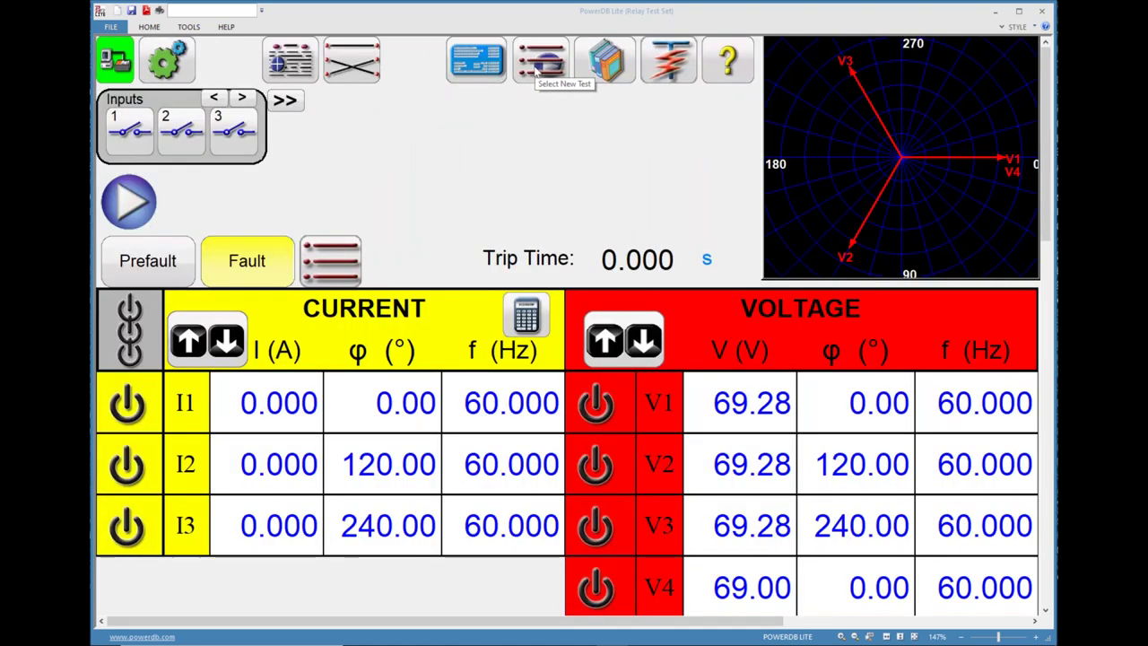
pyautogui.click(530, 77)
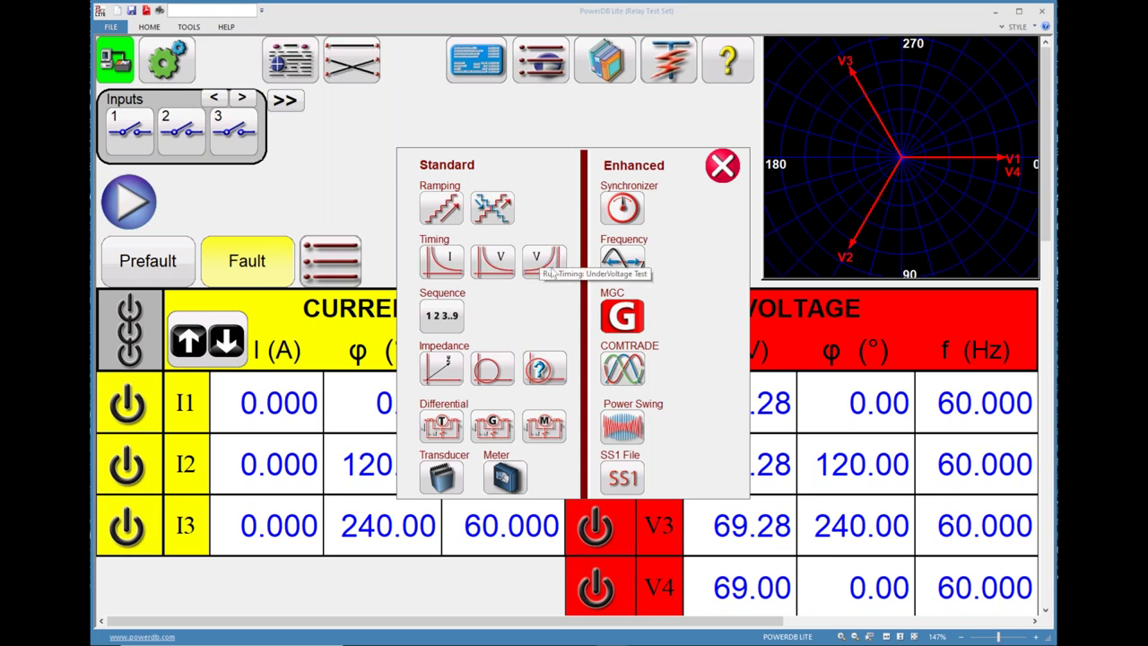
pyautogui.click(501, 266)
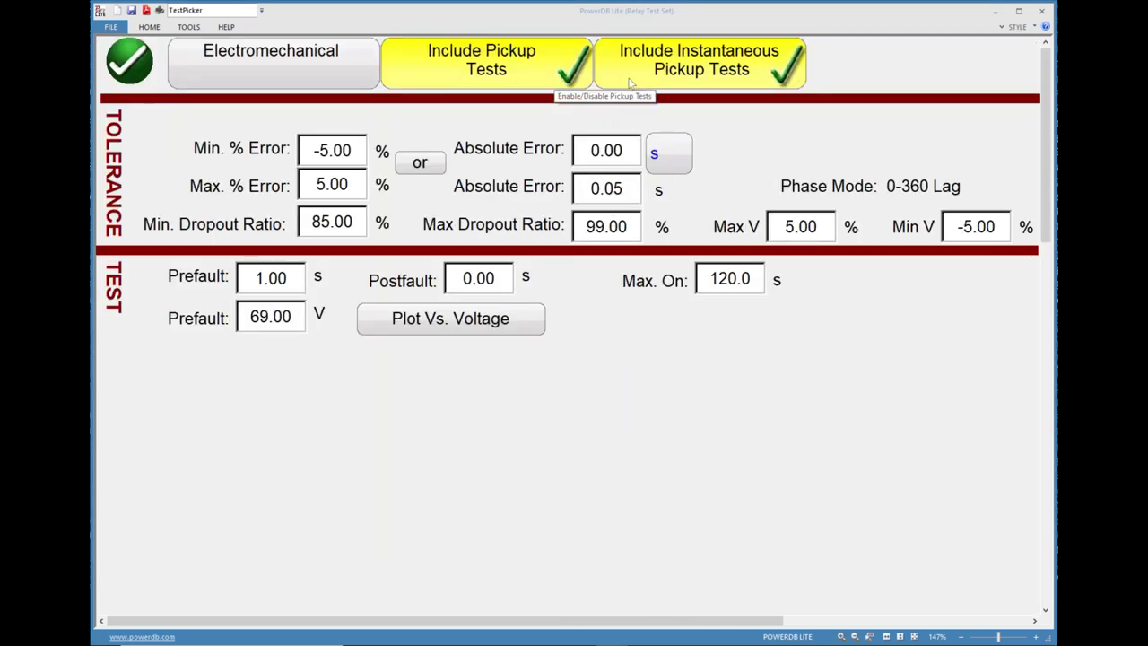
pyautogui.click(668, 73)
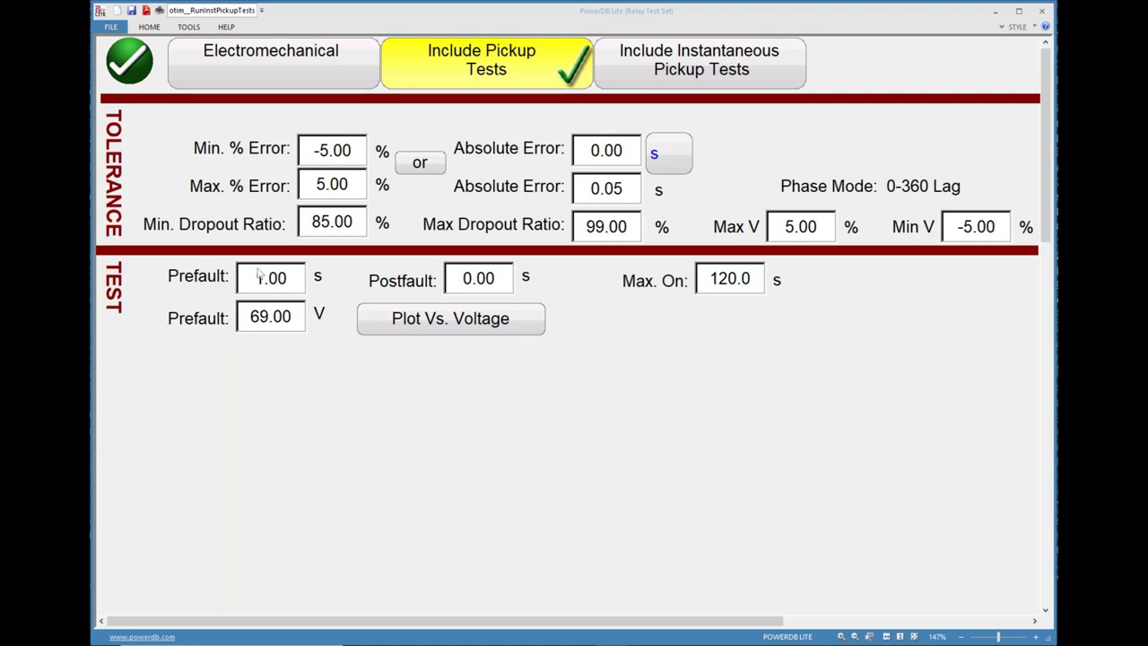
pyautogui.click(263, 324)
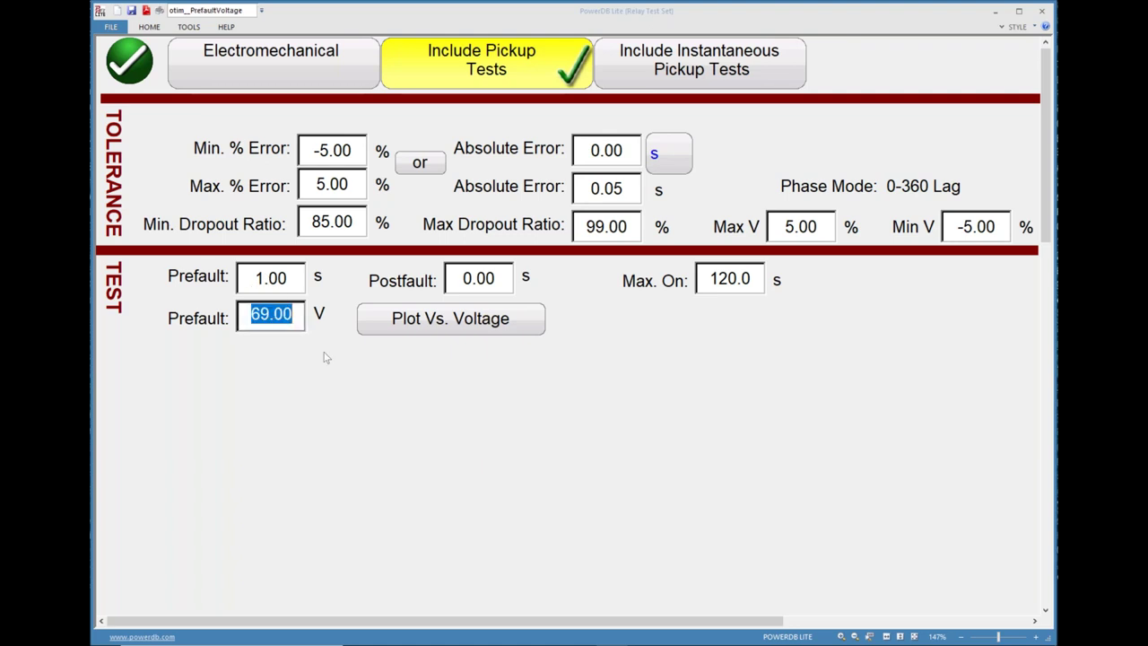
pyautogui.write('66.4')
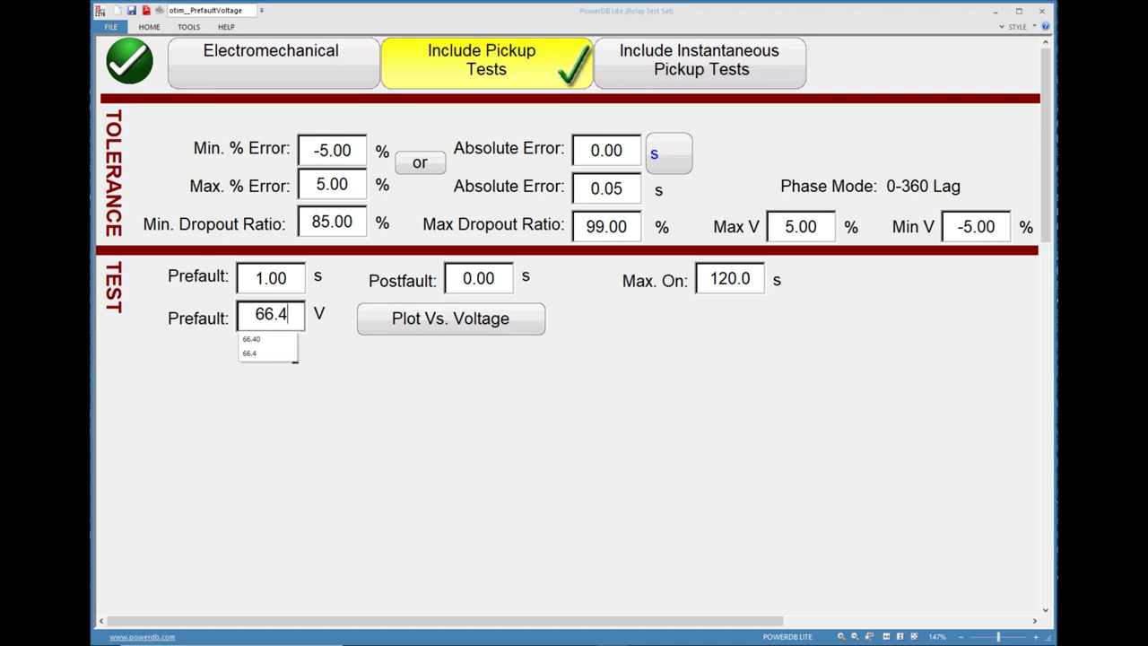
pyautogui.press('Return')
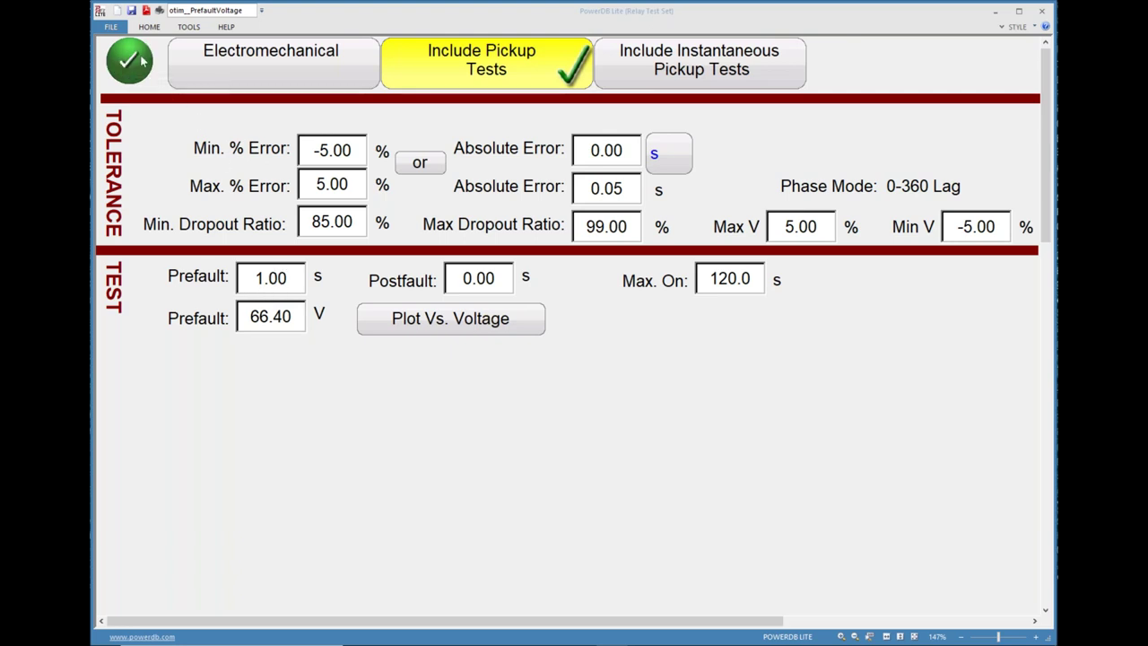
pyautogui.scroll(1, 277, 267)
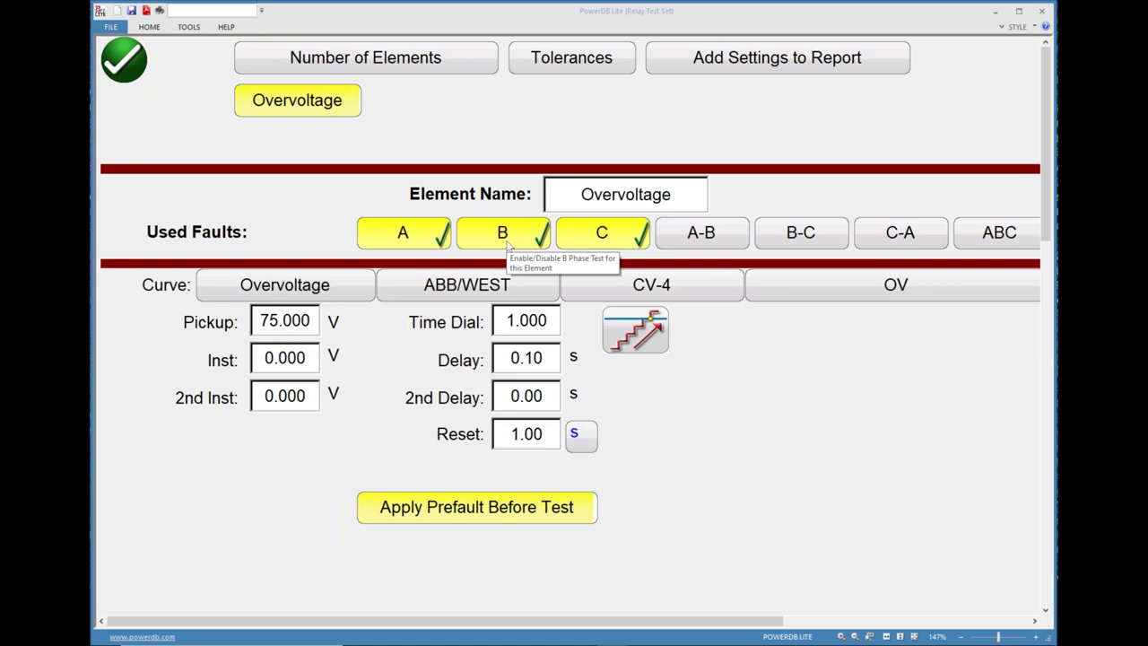
# - Limit the element to the phase A fault and rename it 59A1
pyautogui.click(517, 240)
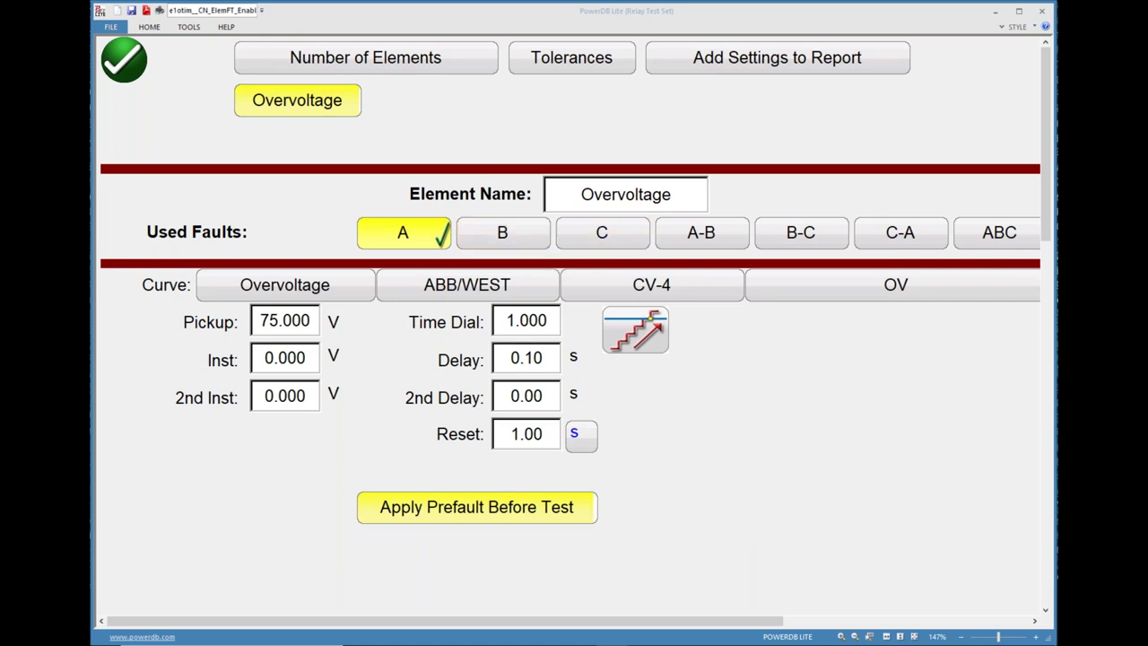
pyautogui.click(443, 231)
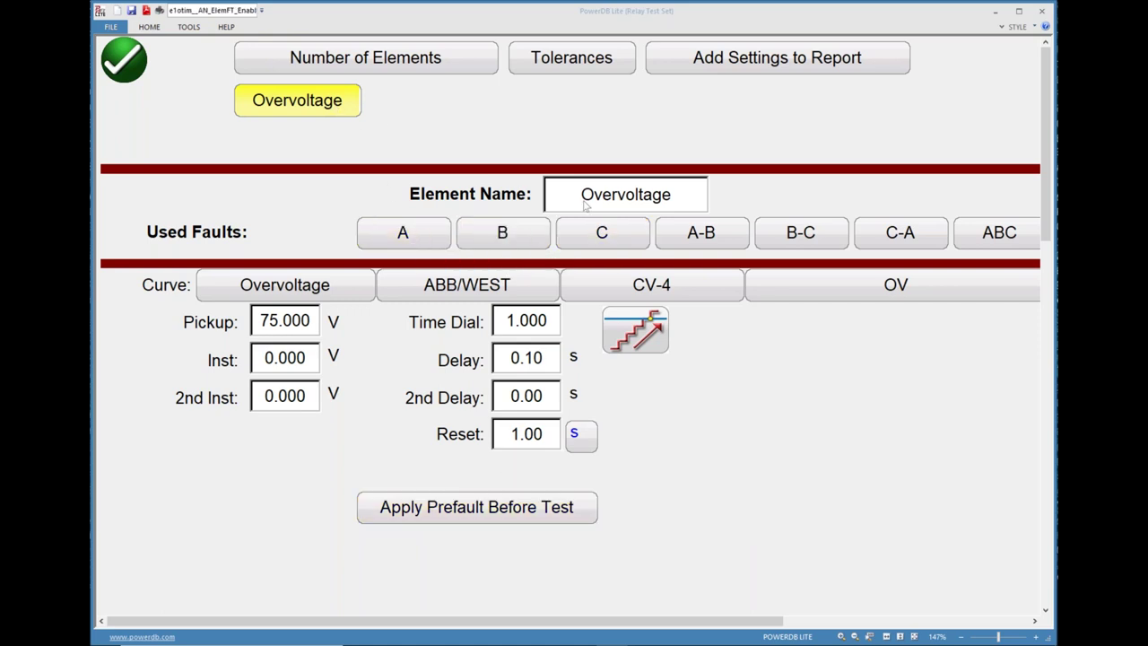
pyautogui.click(617, 204)
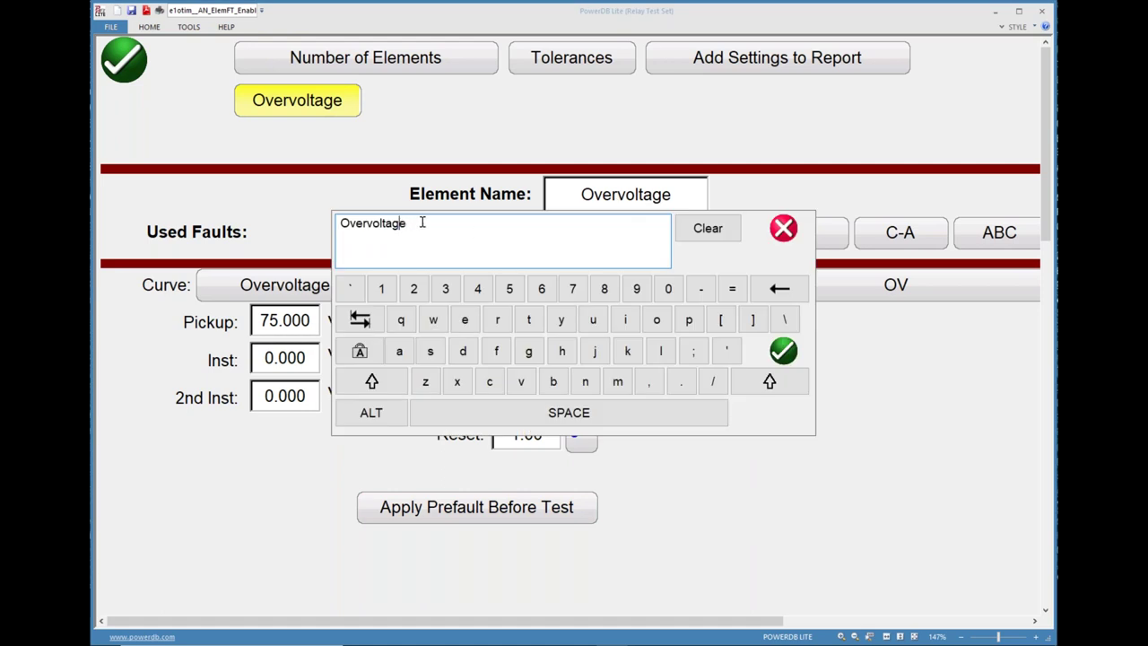
pyautogui.moveTo(412, 223); pyautogui.dragTo(340, 223)
pyautogui.write('59')
pyautogui.click(784, 350)
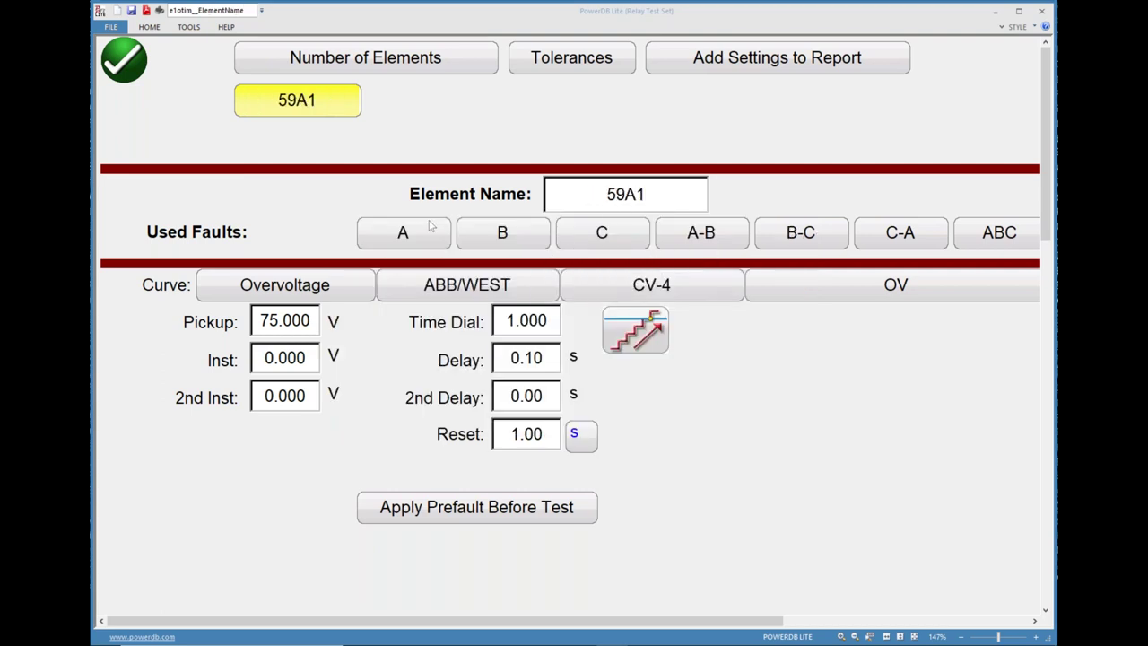
pyautogui.click(421, 230)
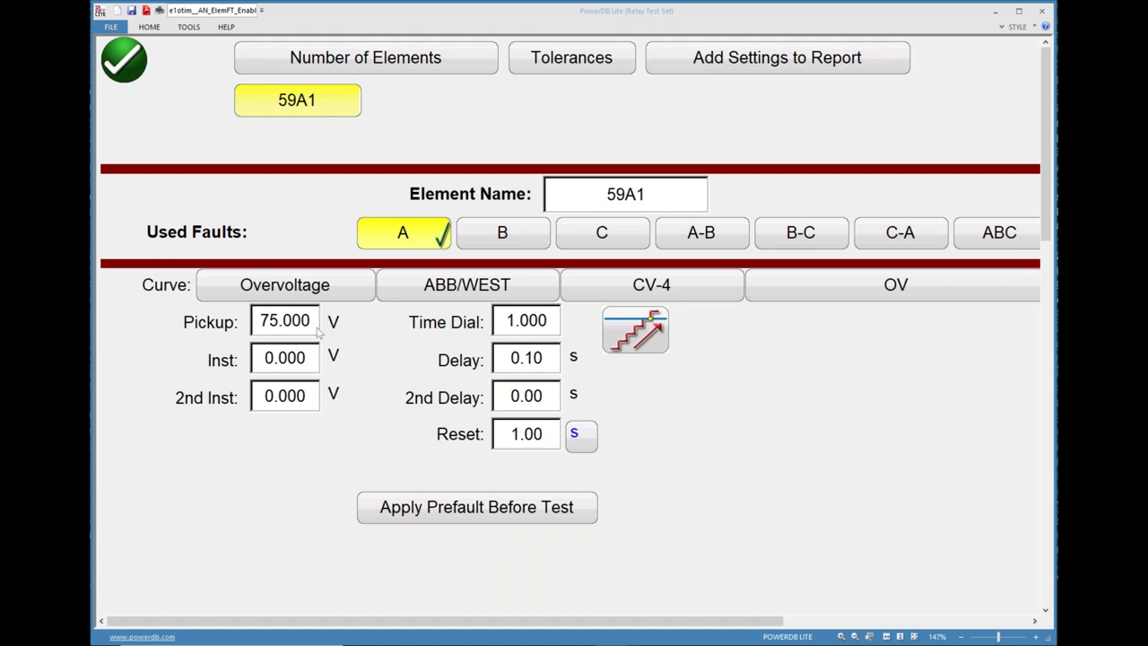
# - Check the relay's 59P1P pickup, then give 59A1 a 100 V pickup and 0 time dial
pyautogui.hotkey('alt', 'Tab')
pyautogui.moveTo(368, 256); pyautogui.dragTo(343, 259)
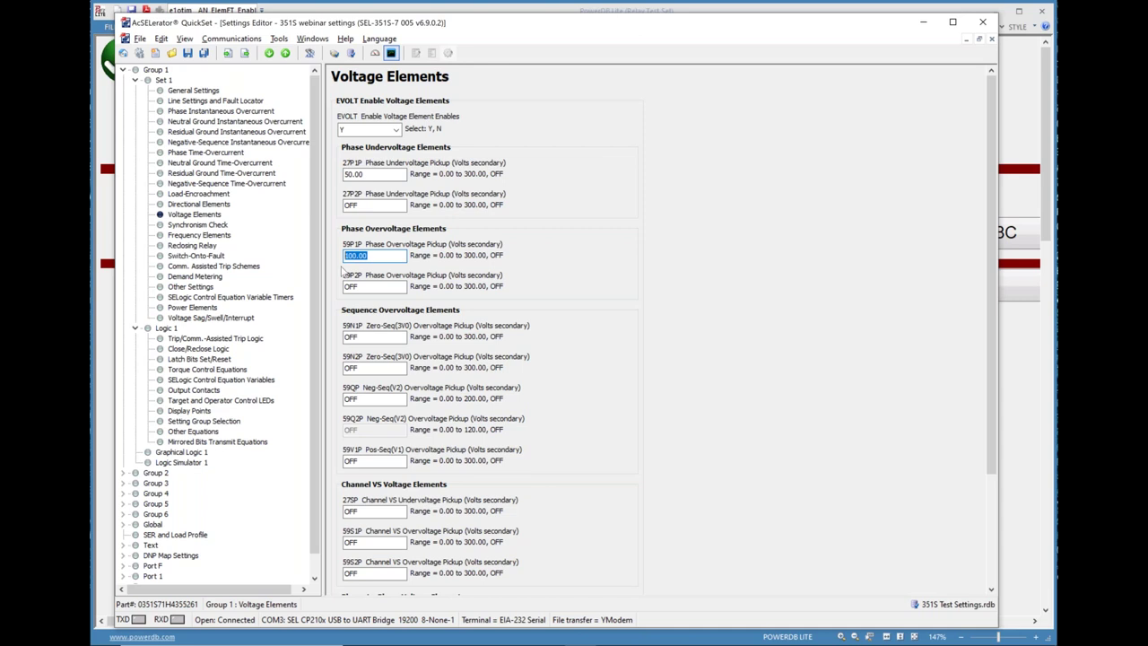
pyautogui.hotkey('alt', 'Tab')
pyautogui.write('100')
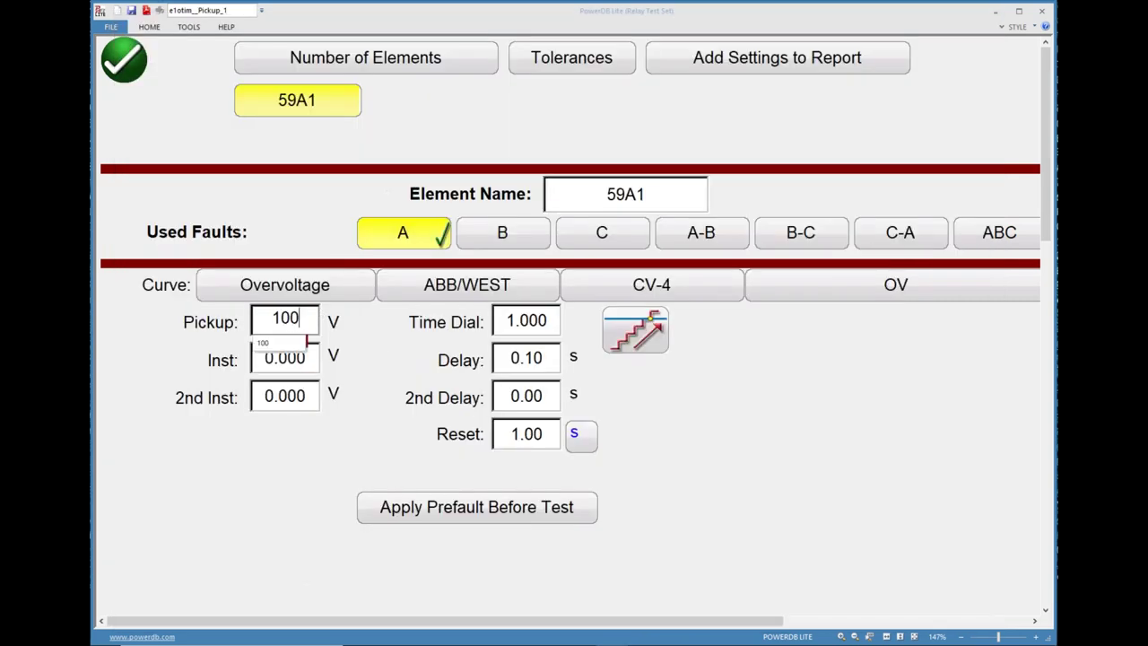
pyautogui.press('Return')
pyautogui.click(511, 325)
pyautogui.write('0')
pyautogui.press('Return')
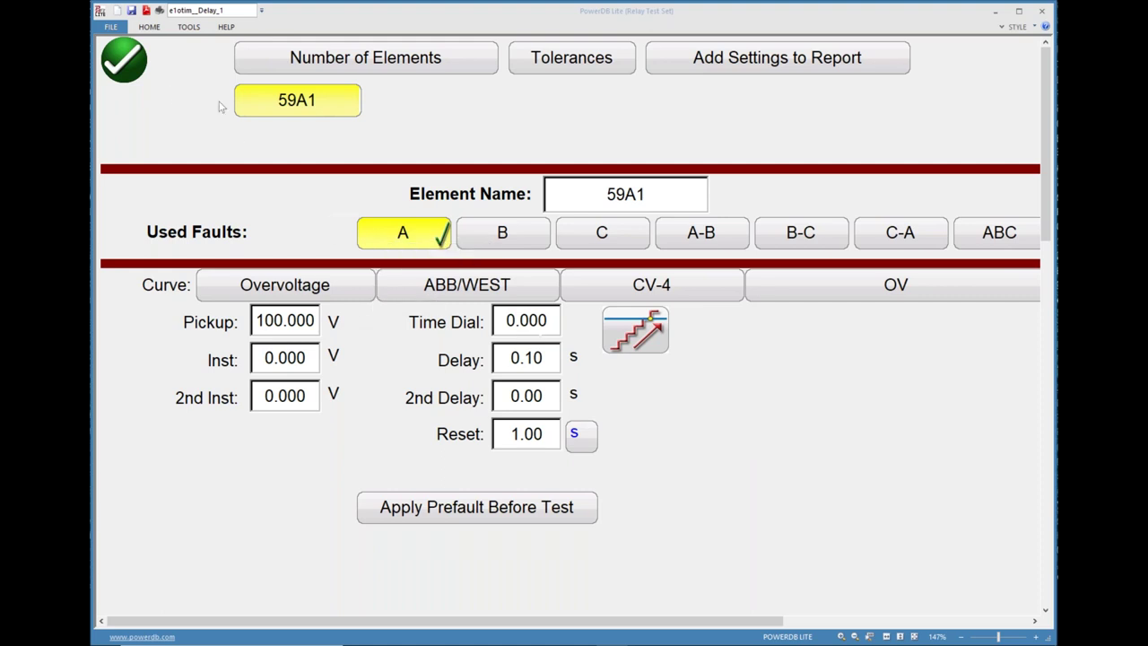
pyautogui.scroll(-5, 305, 287)
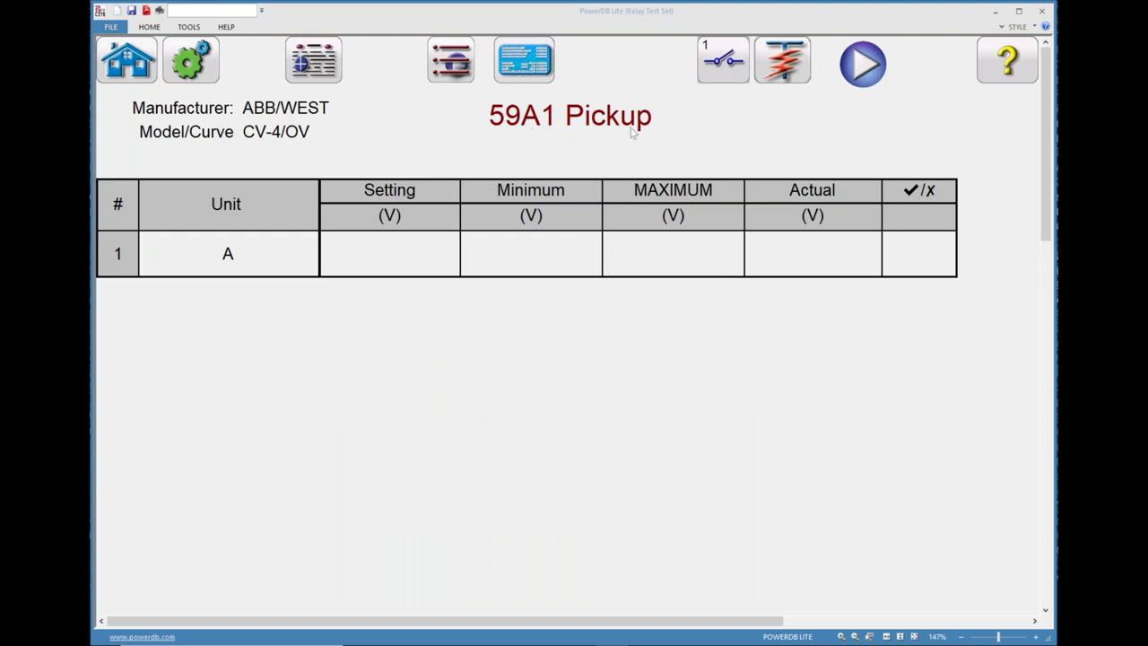
# - Accept the contact input settings and close the test list unchanged
pyautogui.click(726, 71)
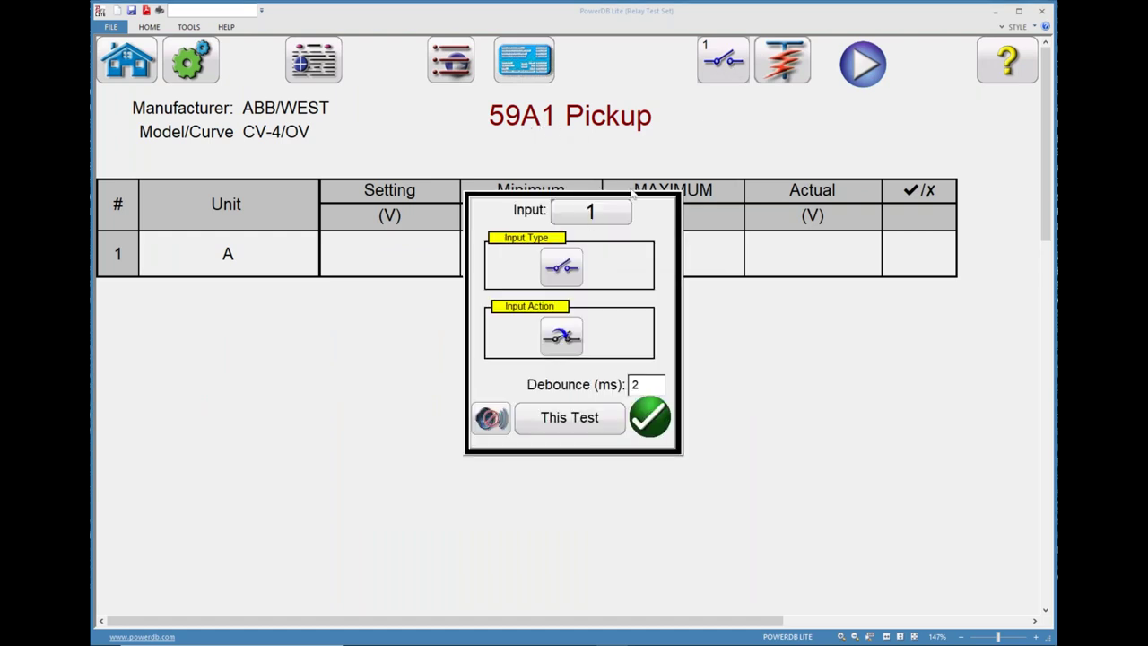
pyautogui.click(650, 418)
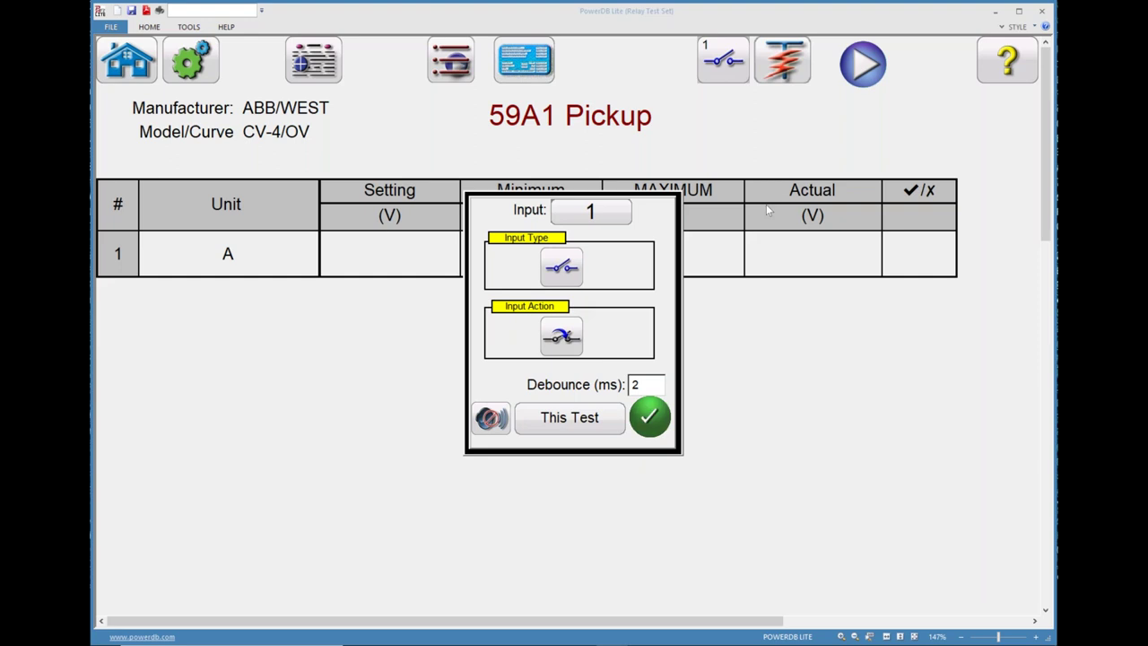
pyautogui.click(789, 61)
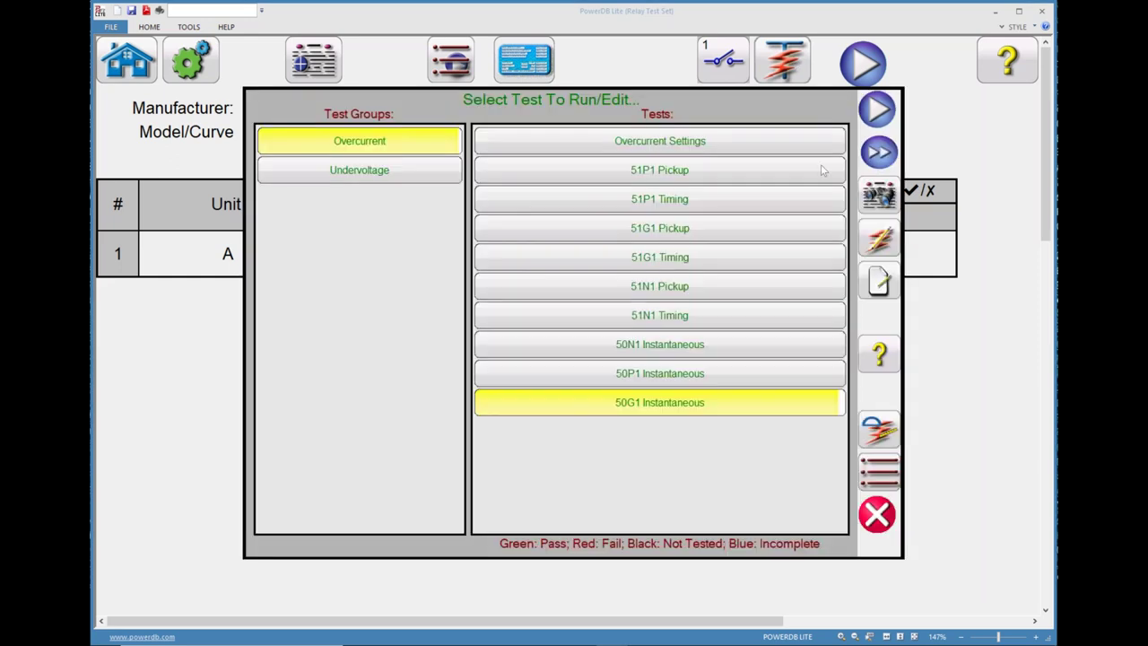
pyautogui.click(877, 514)
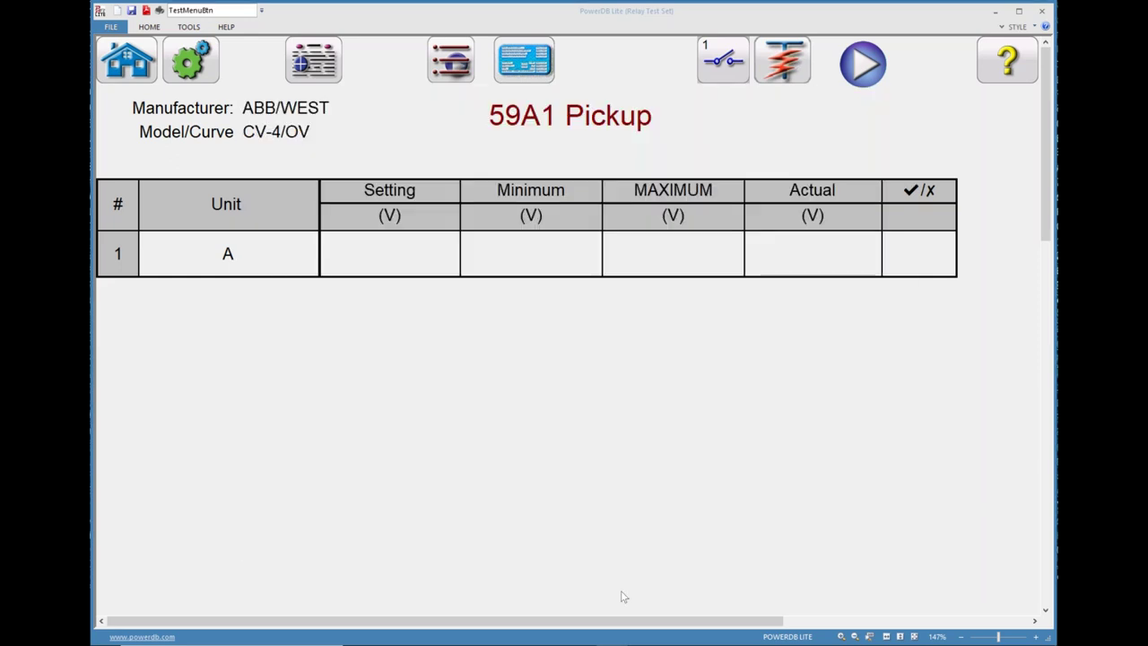
# - Set OUT107's logic to 59A1 via SET L OUT107 TERSE, save it to the relay, and minimize the terminal
pyautogui.hotkey('alt', 'Tab')
pyautogui.hotkey('alt', 'Tab')
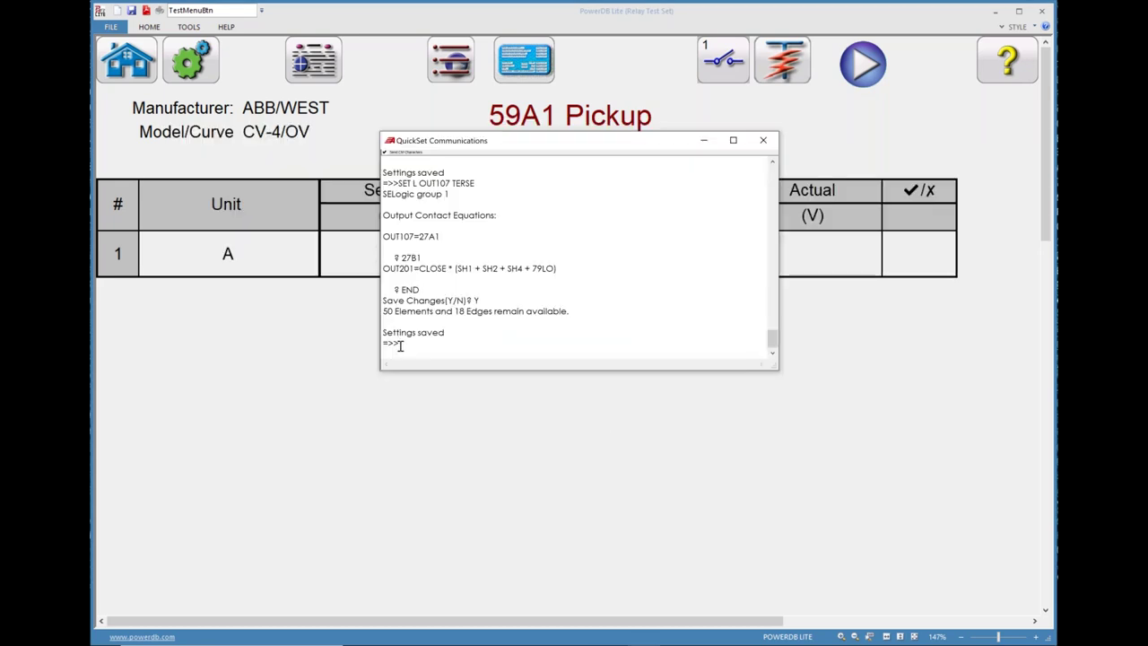
pyautogui.write('SET L OUT107 TERSE')
pyautogui.press('Return')
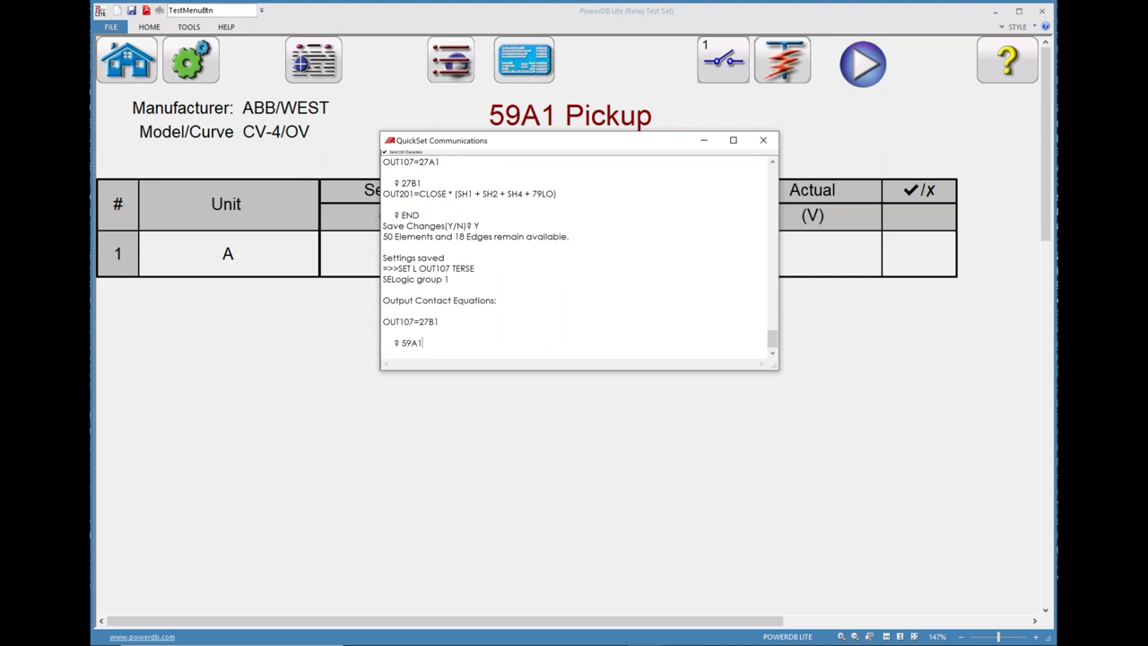
pyautogui.write('59A1')
pyautogui.press('Return')
pyautogui.write('EDN')
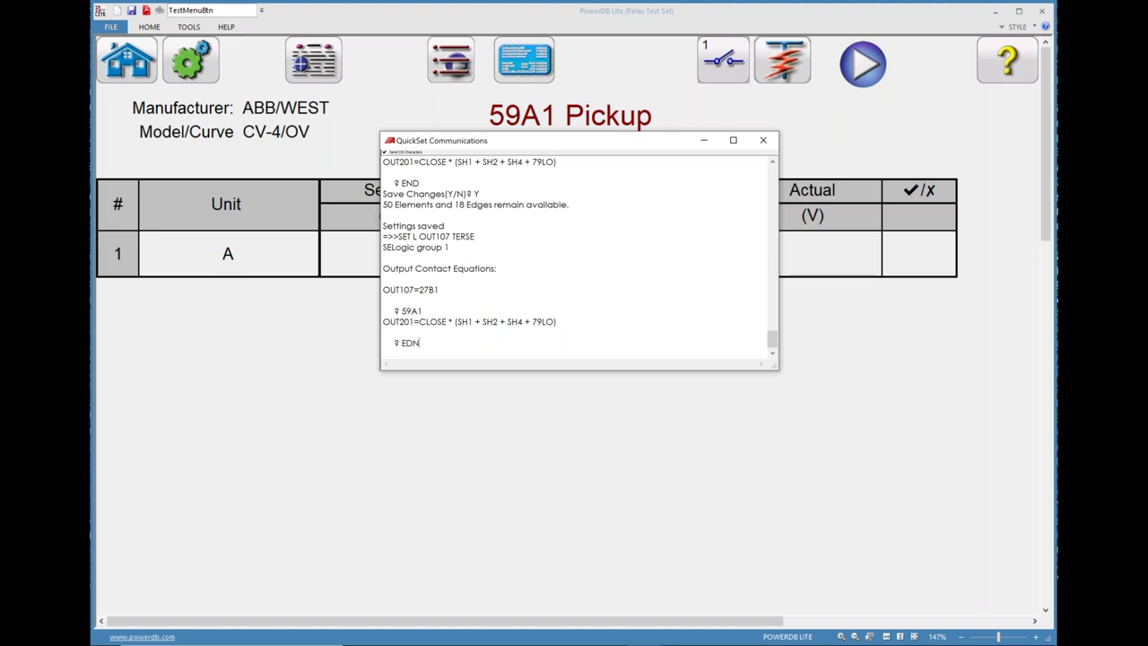
pyautogui.write('D')
pyautogui.press('Return')
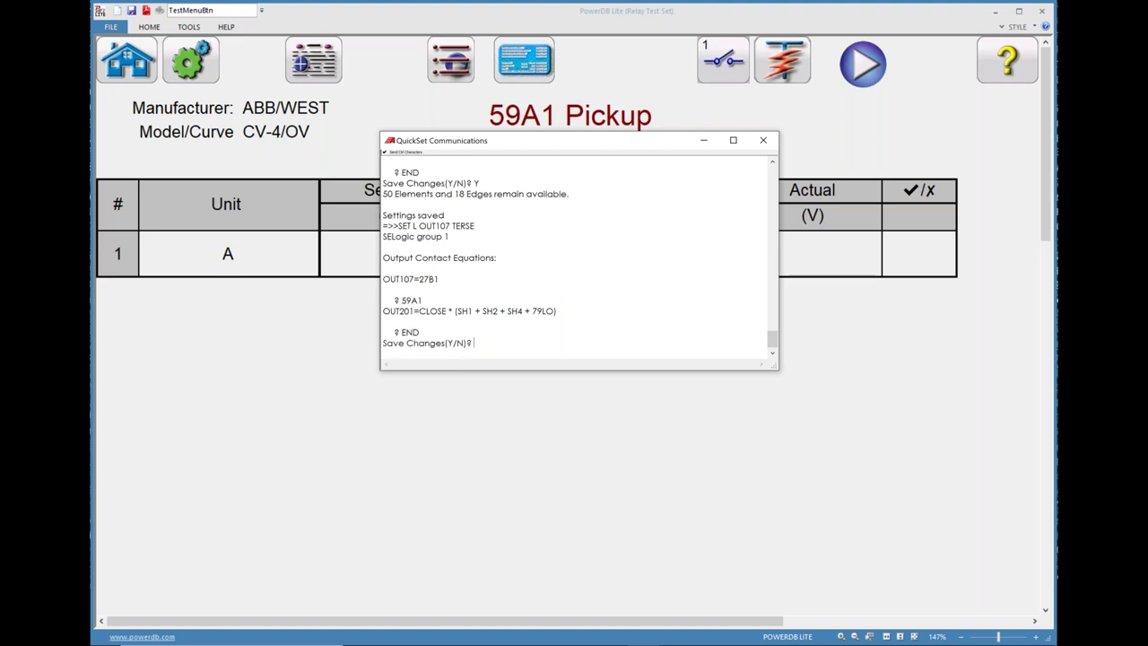
pyautogui.write('Y')
pyautogui.press('Return')
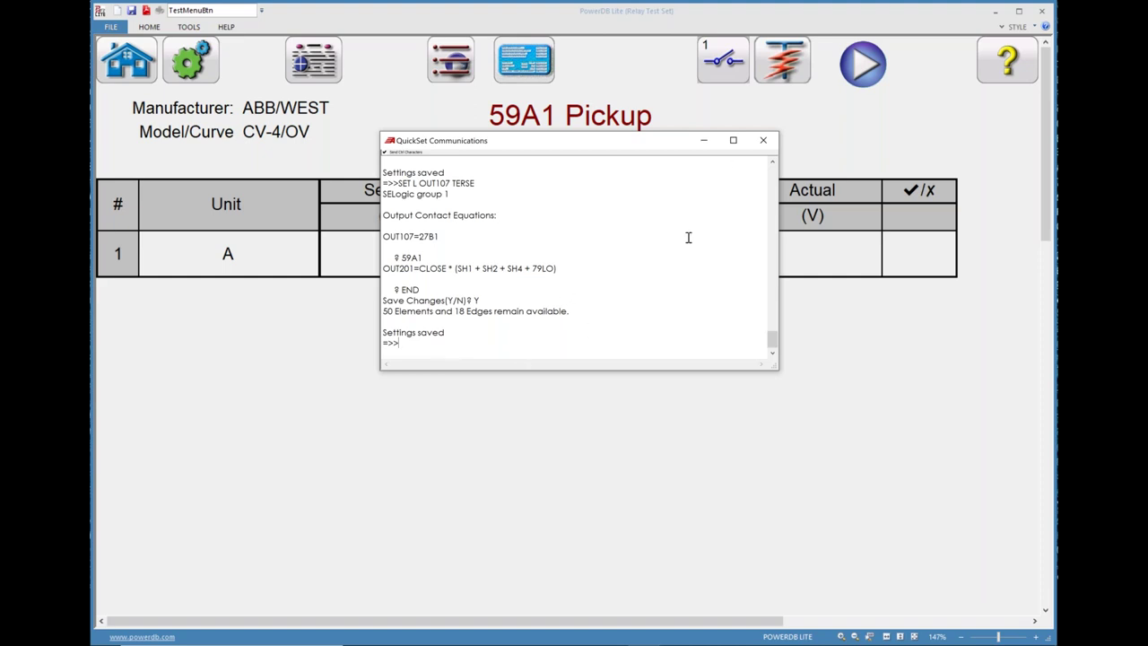
pyautogui.click(704, 141)
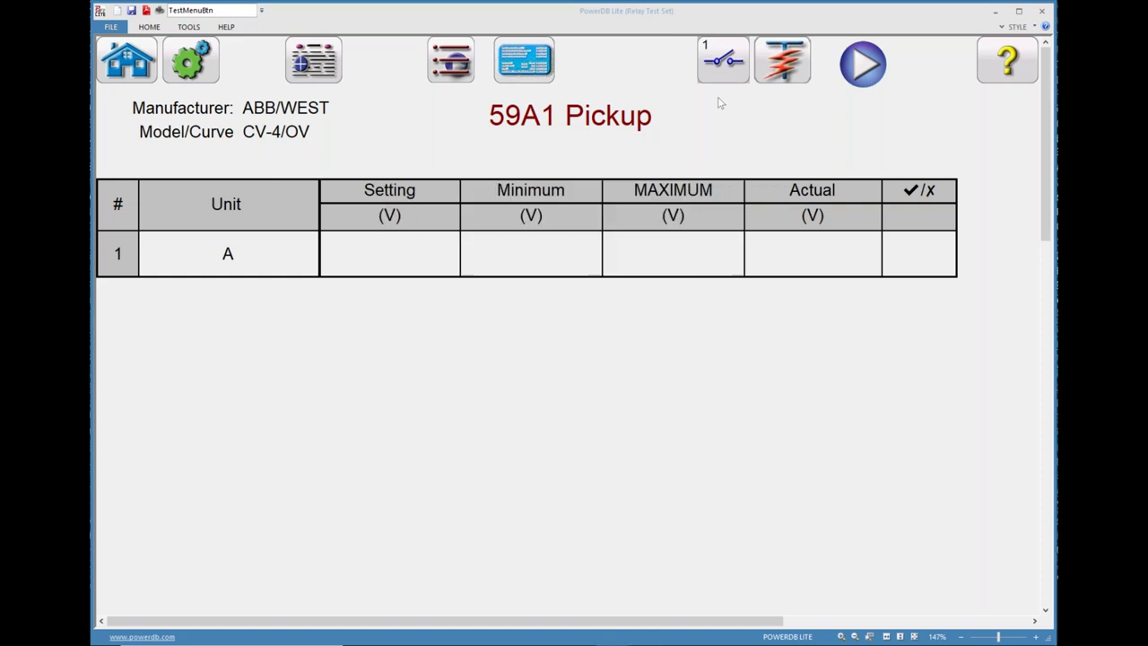
# - Run the 59A1 pickup test to a pass at 100.667 V, then reopen 59A1's relay settings
pyautogui.click(861, 65)
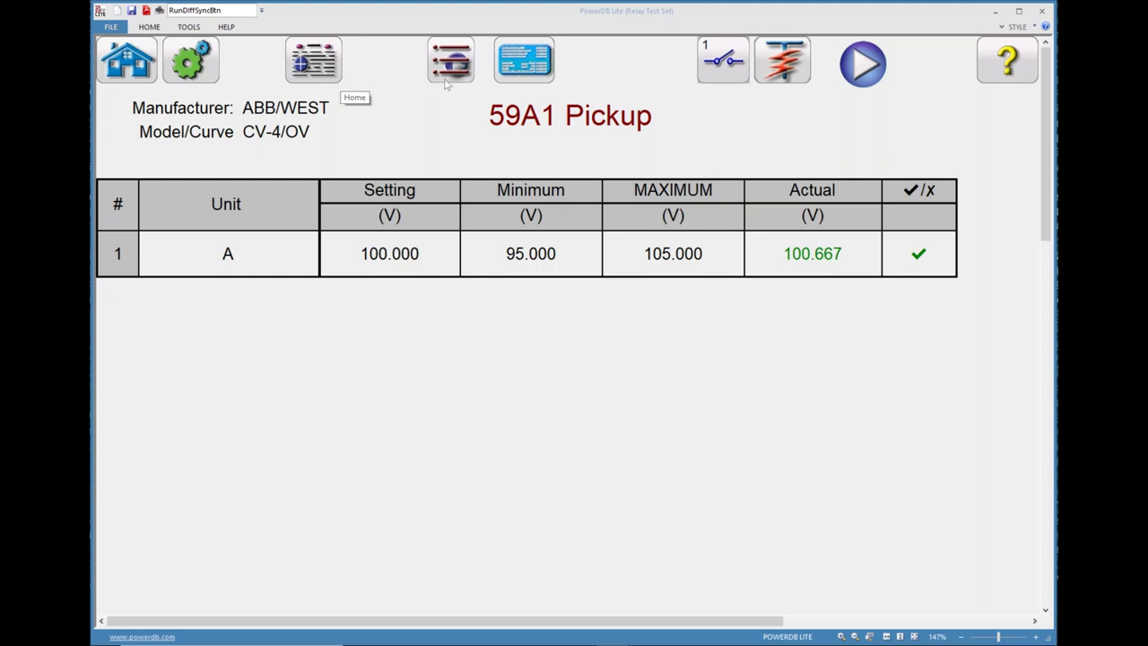
pyautogui.click(516, 73)
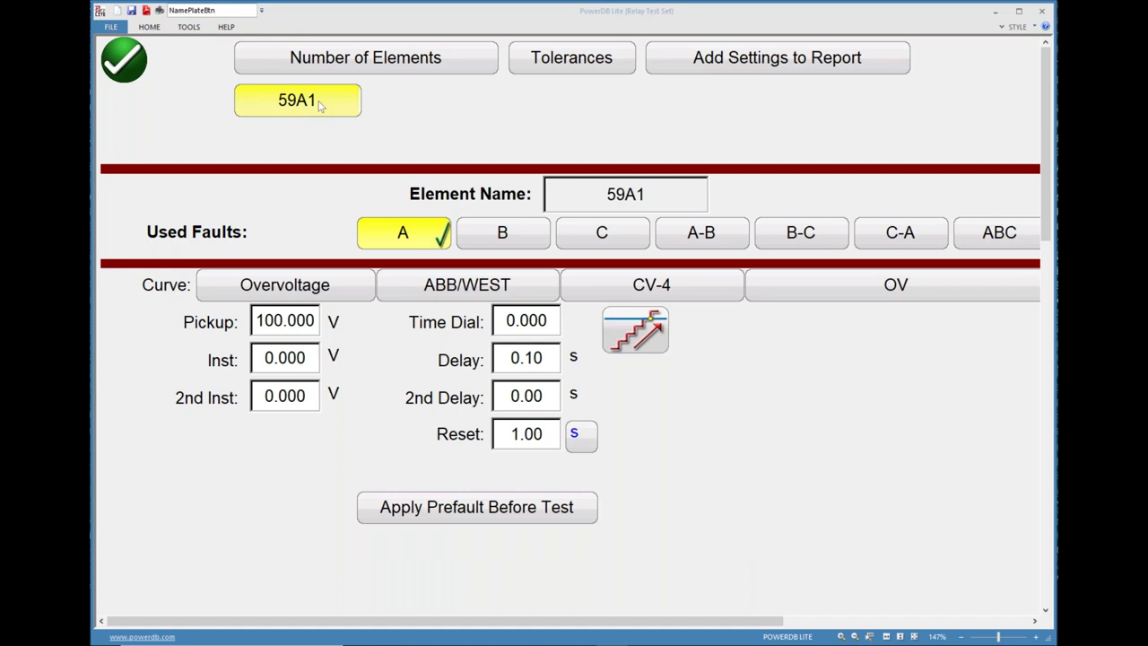
# - Set the element count to 2 and name the new E2 element 59B1
pyautogui.click(357, 70)
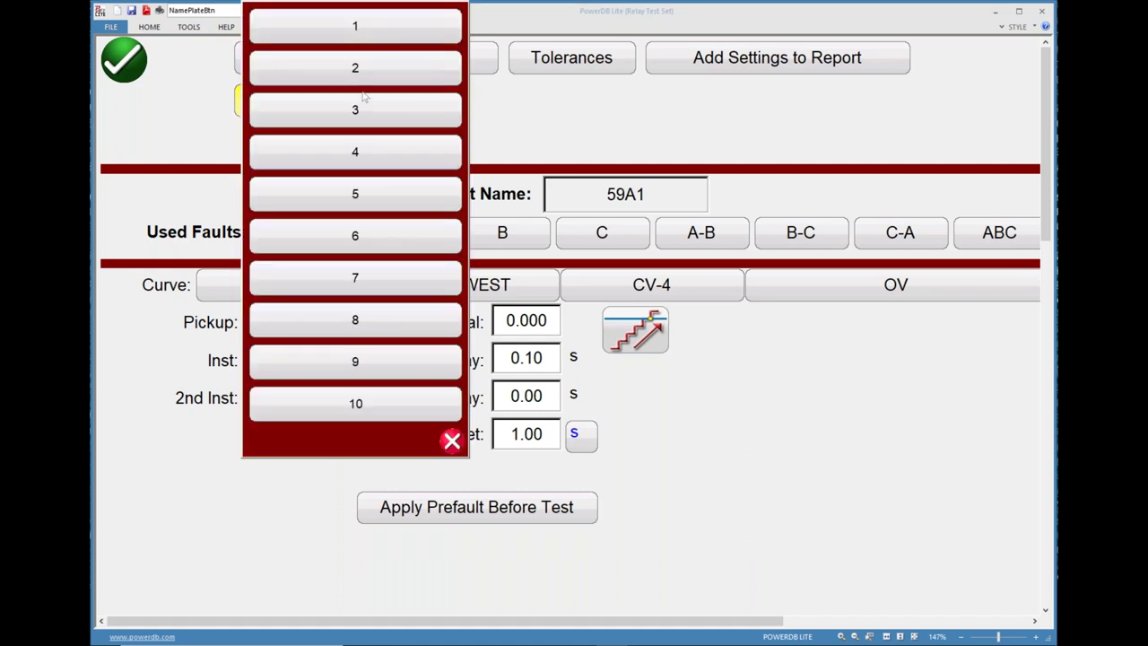
pyautogui.click(362, 85)
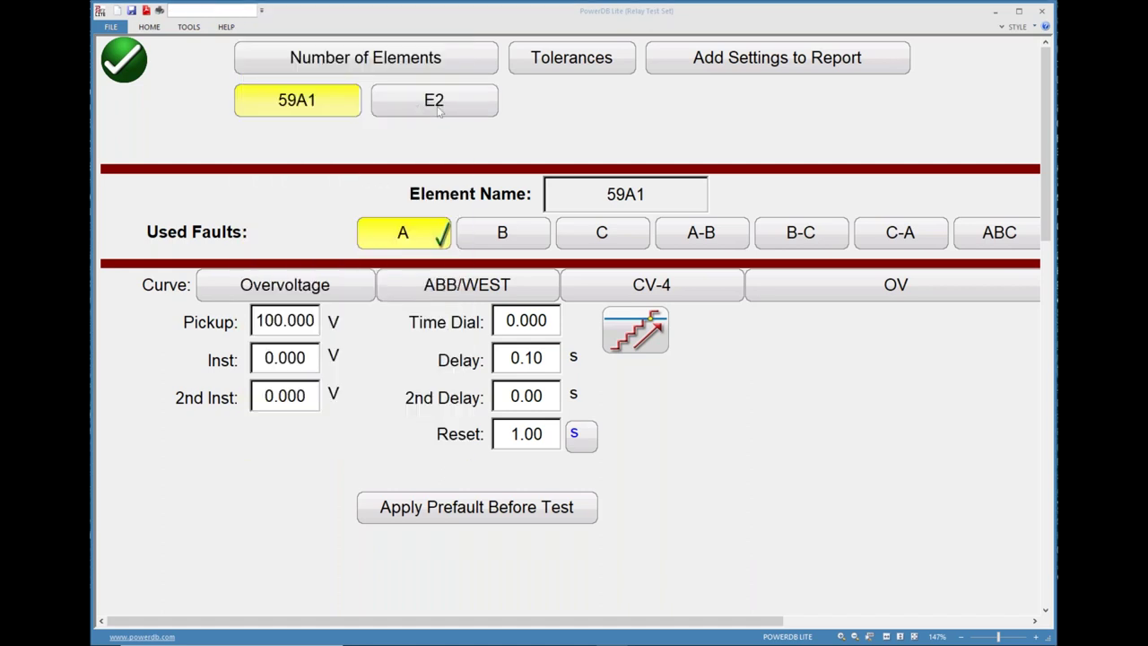
pyautogui.click(439, 108)
pyautogui.click(655, 203)
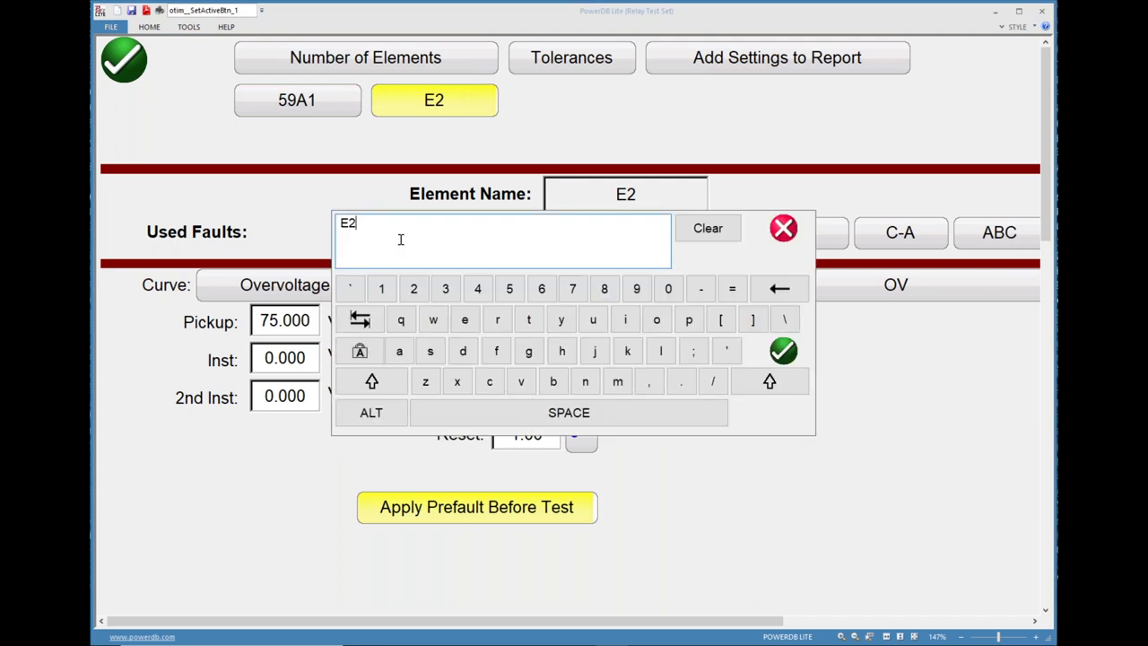
pyautogui.write('59B1')
pyautogui.press('Return')
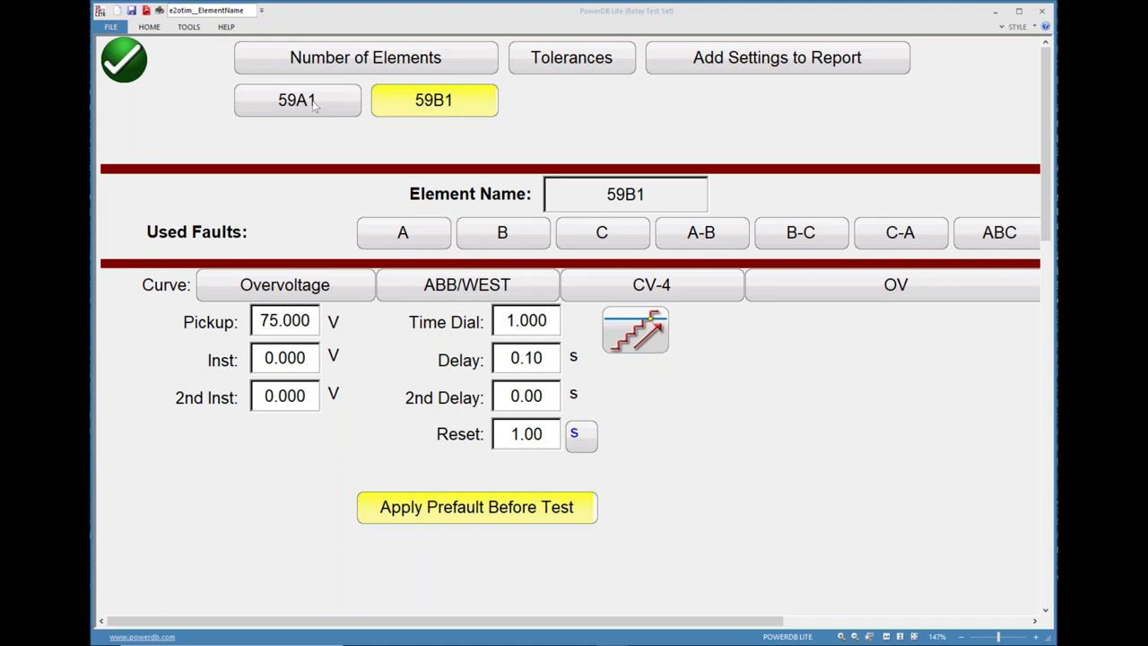
pyautogui.click(448, 67)
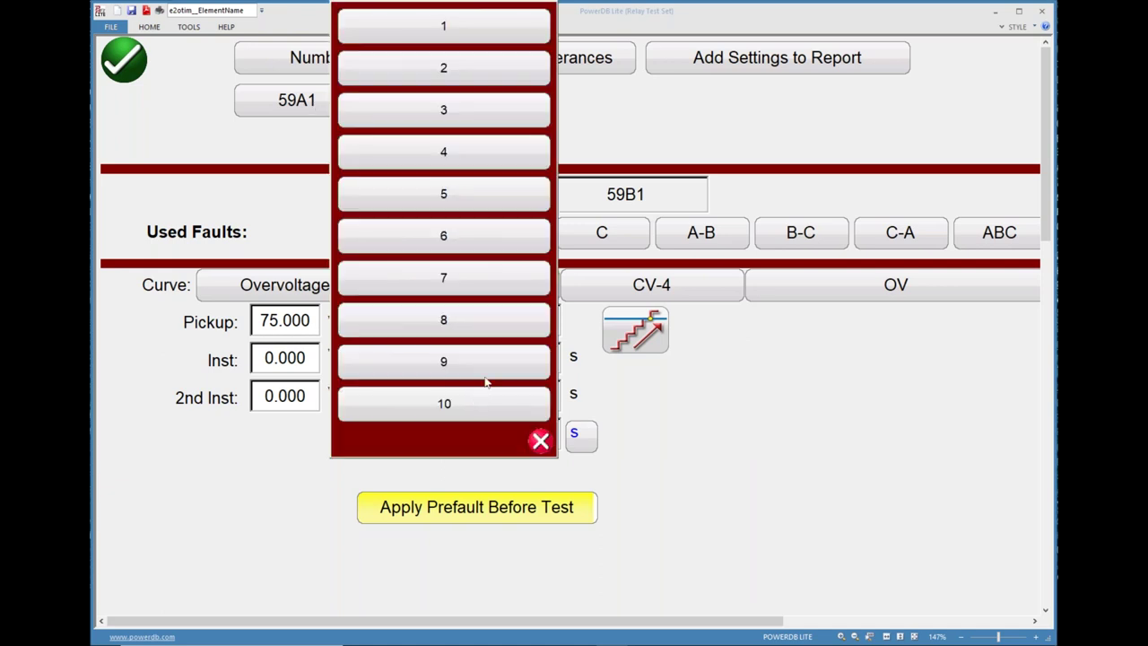
pyautogui.click(540, 440)
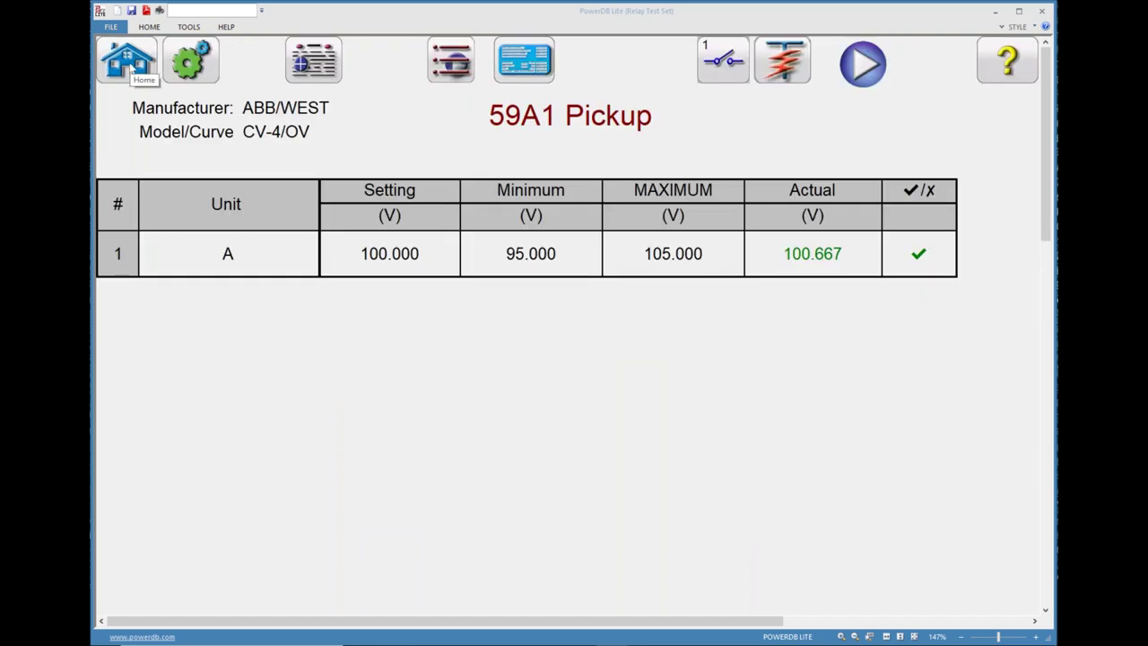
# - Return to the manual test screen and bring QuickSet's Voltage Elements settings forward
pyautogui.click(134, 59)
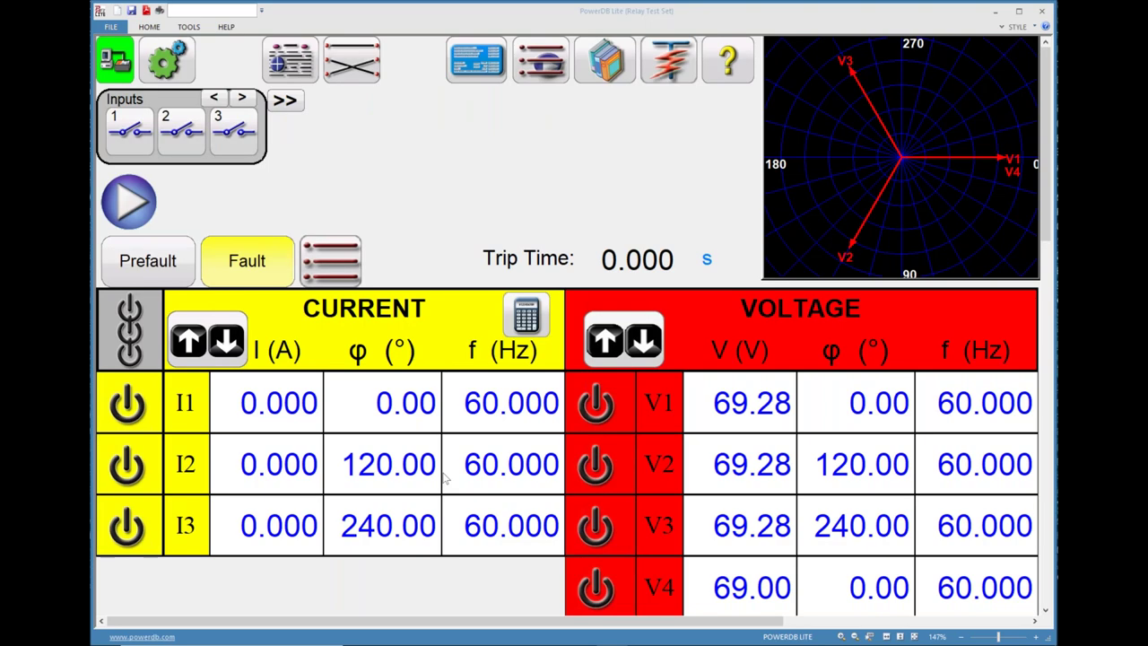
pyautogui.moveTo(628, 642)
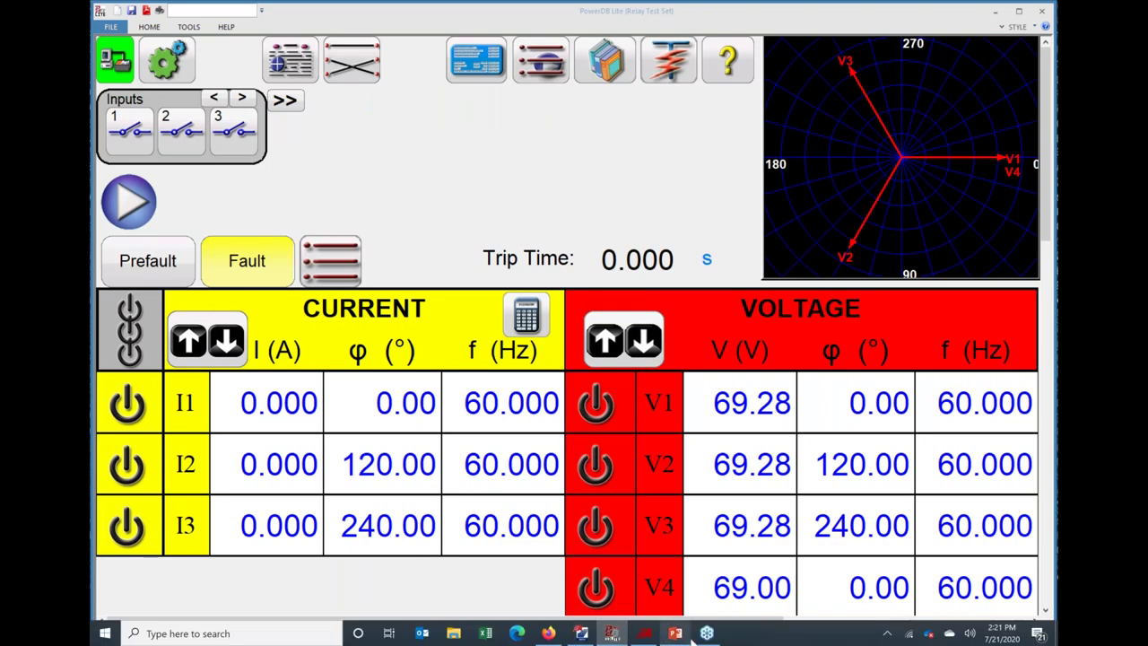
pyautogui.click(583, 635)
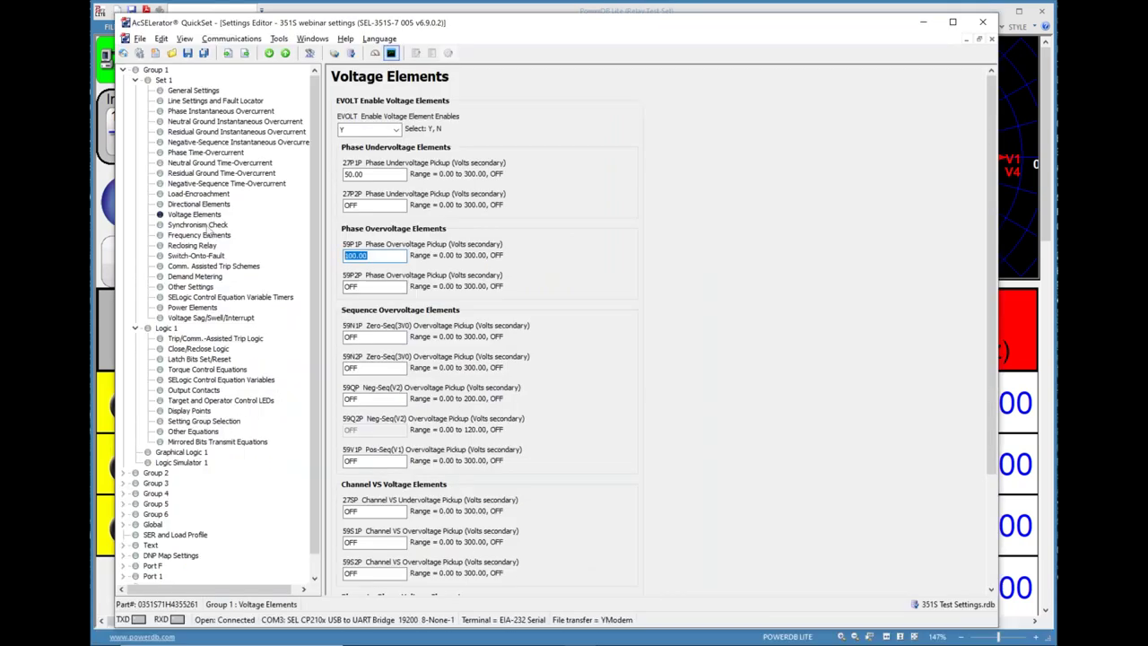
# - Show QuickSet's Frequency Elements settings, listing 59.50 Hz and 61.00 Hz pickups
pyautogui.click(202, 236)
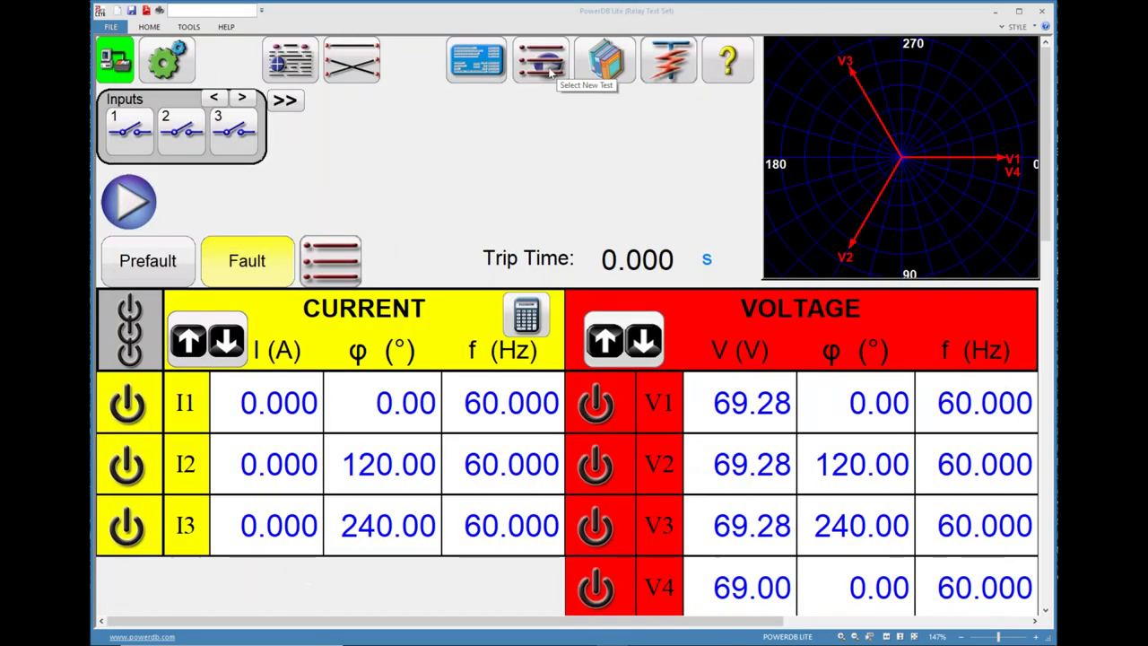
pyautogui.click(545, 64)
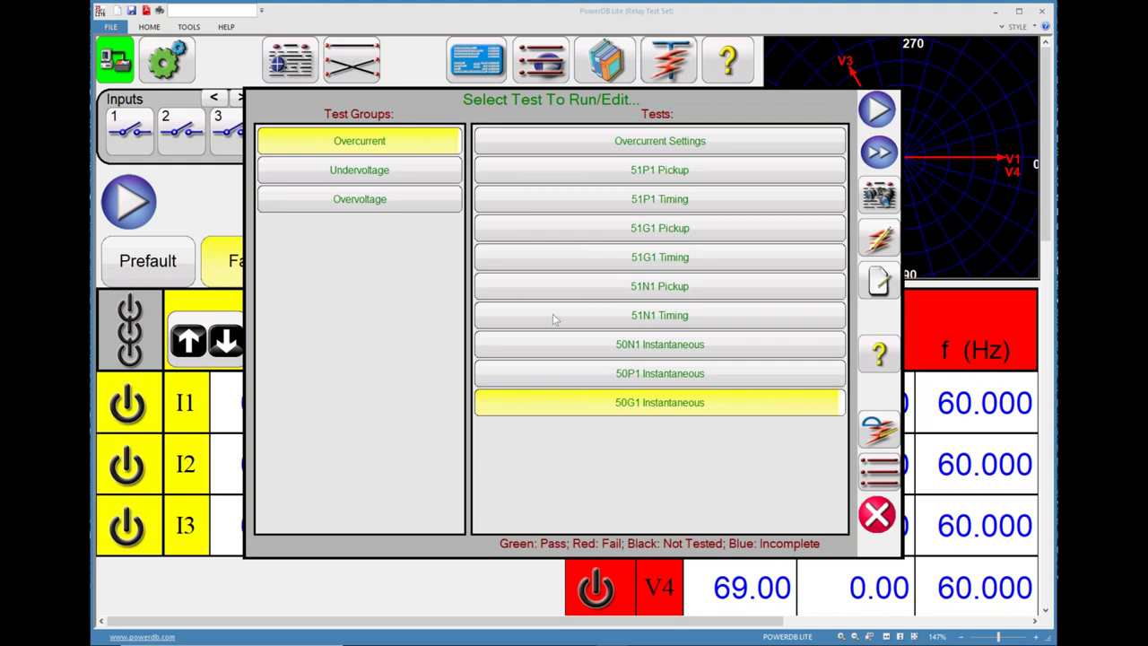
pyautogui.click(393, 170)
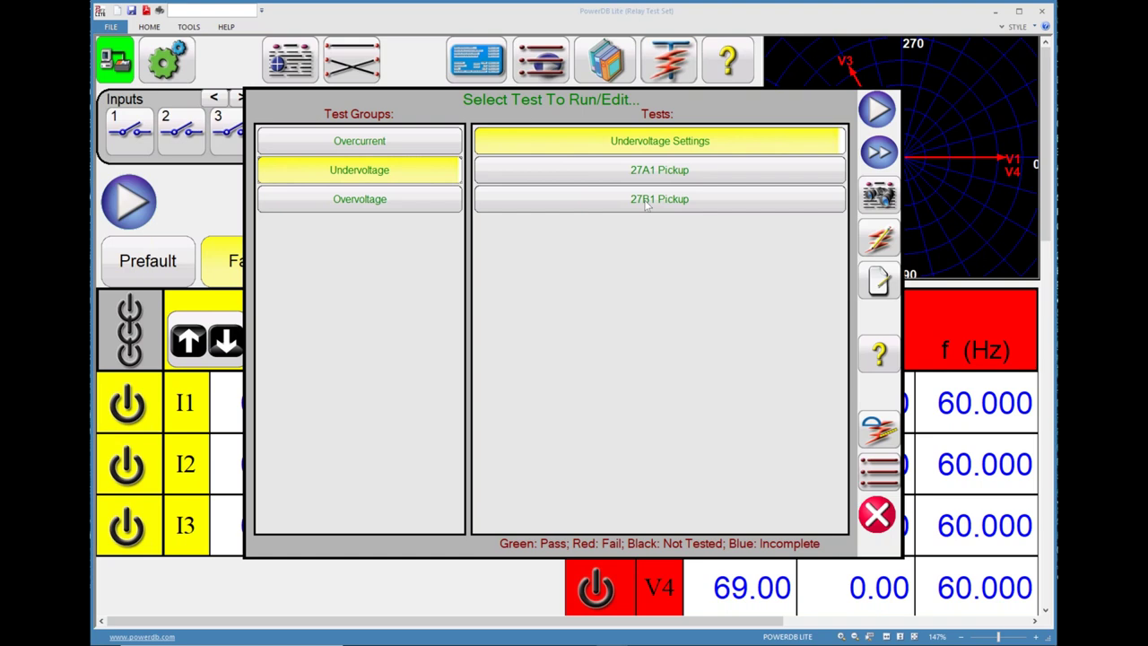
pyautogui.click(445, 206)
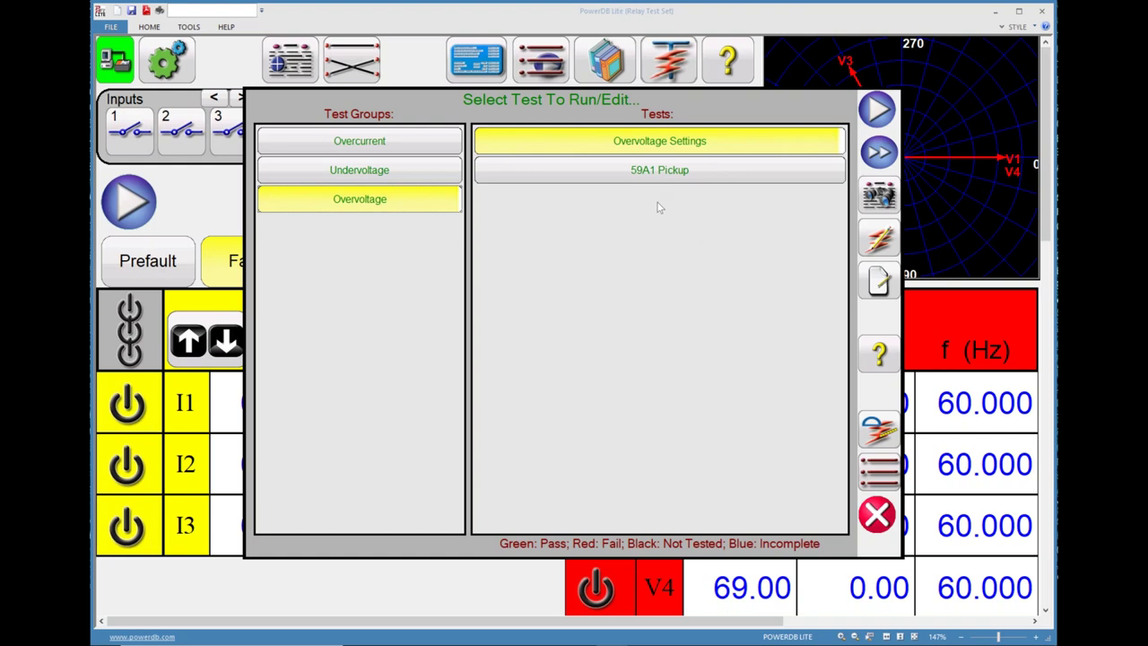
pyautogui.click(876, 516)
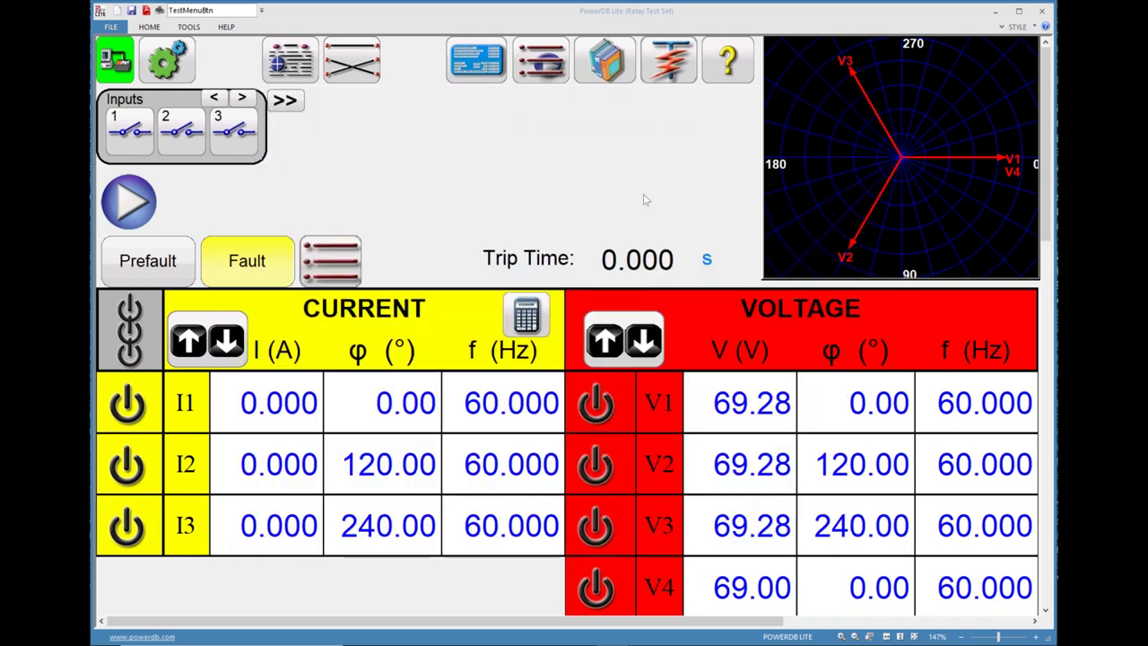
# - Look over the test type choices and leave the I1 current frequency at 60 Hz
pyautogui.click(547, 65)
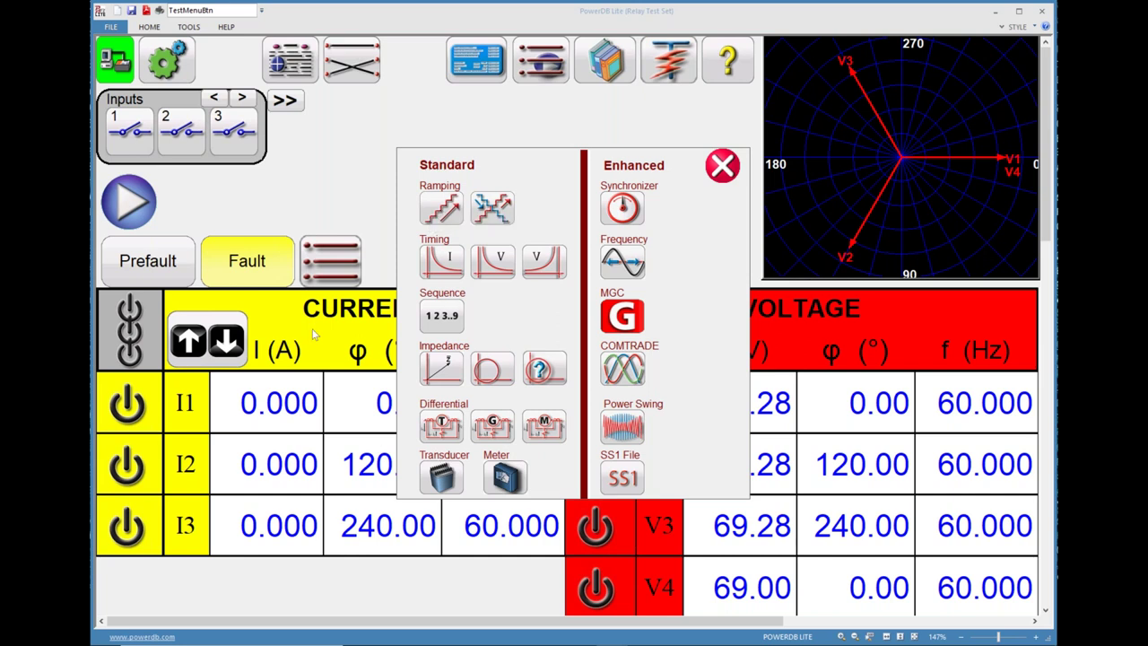
pyautogui.click(723, 166)
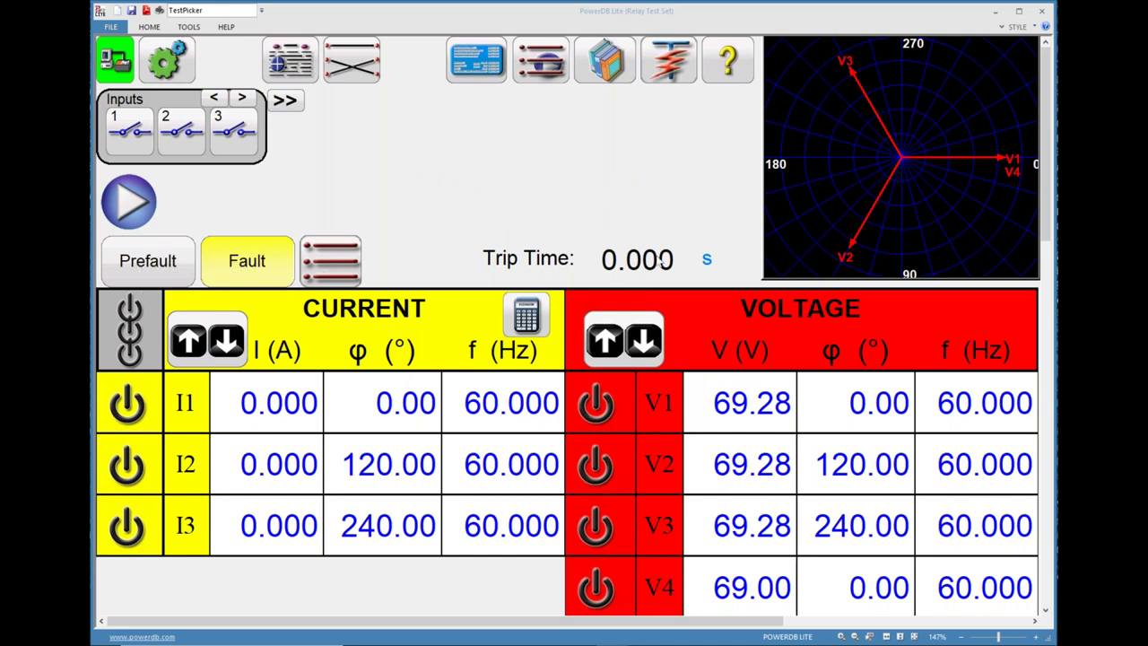
pyautogui.click(500, 408)
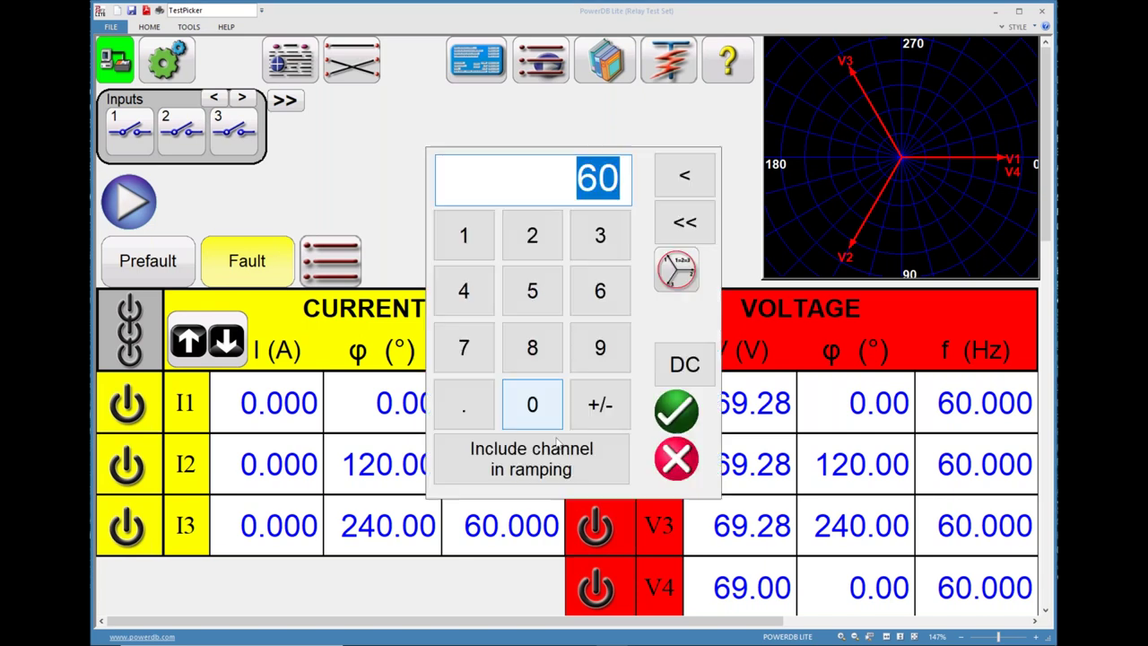
pyautogui.click(679, 453)
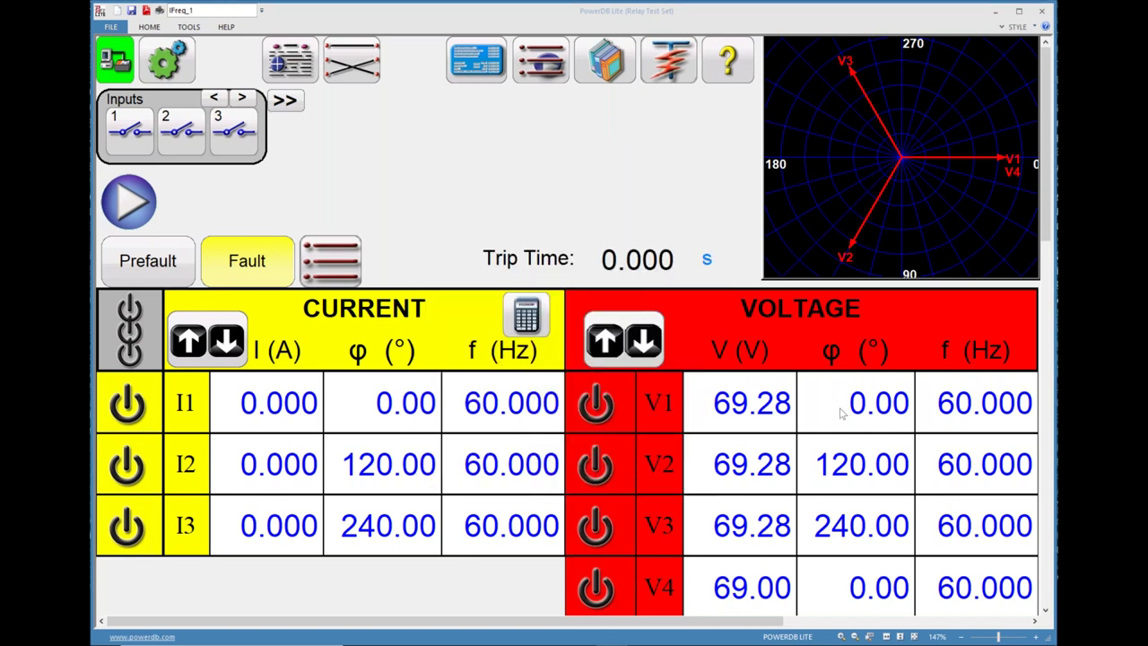
# - Set the V1 voltage frequency to 59.4 Hz on the keypad
pyautogui.click(1002, 414)
pyautogui.click(532, 290)
pyautogui.click(600, 347)
pyautogui.click(464, 403)
pyautogui.click(464, 291)
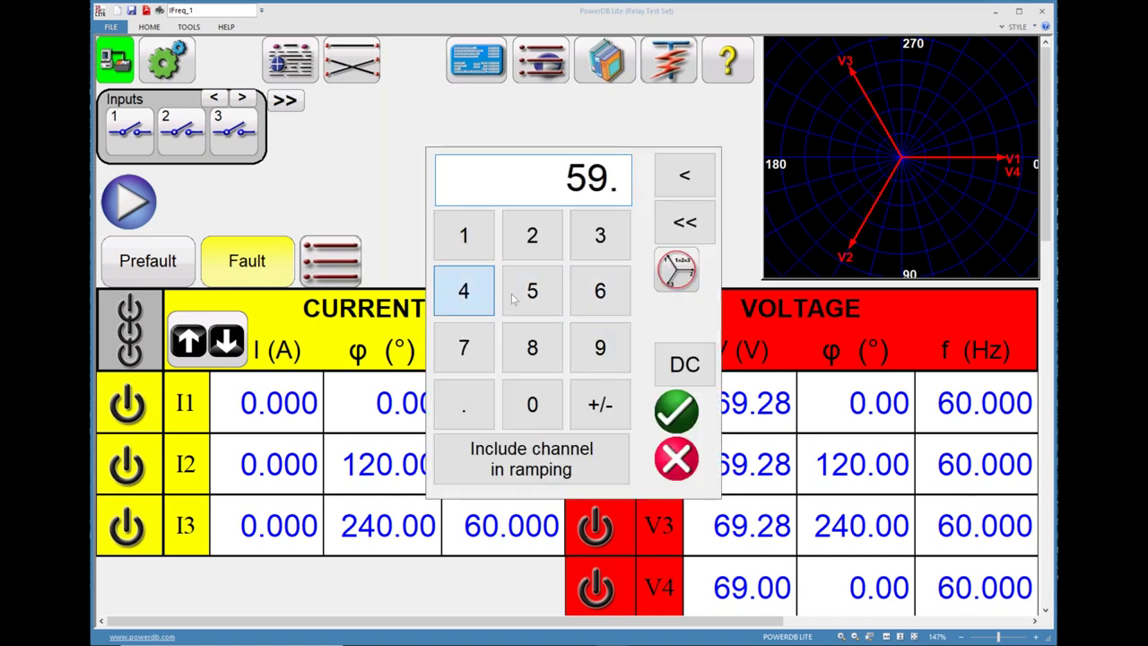
pyautogui.click(675, 417)
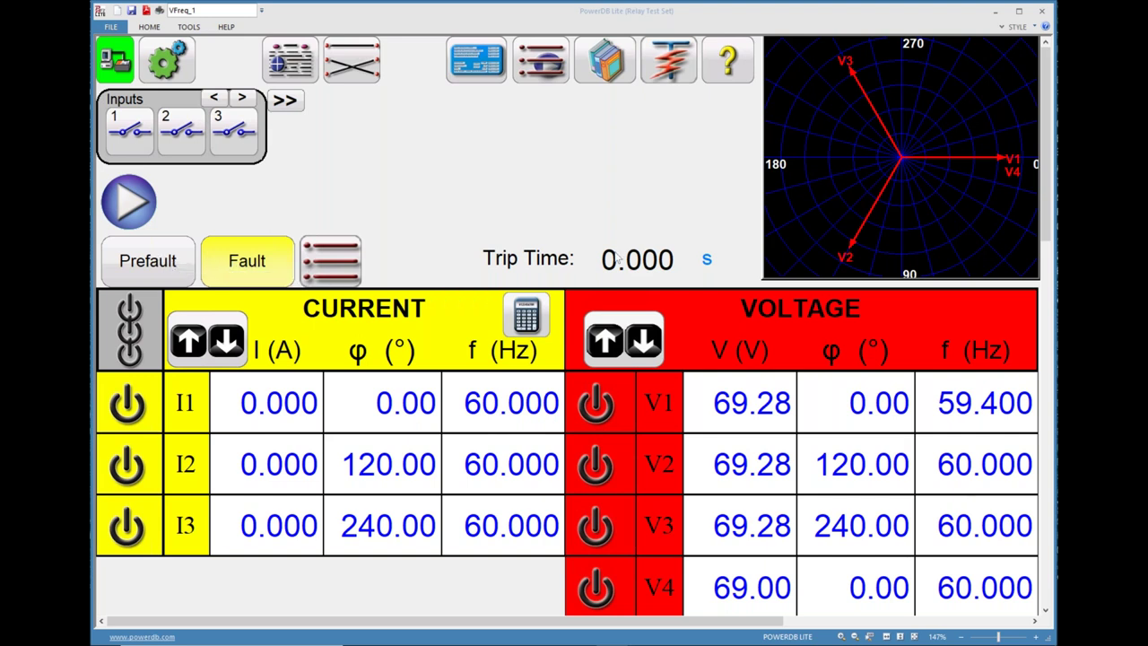
# - Step the V1 frequency up in 0.01 Hz increments to 59.520 Hz
pyautogui.click(948, 415)
pyautogui.press('Escape')
pyautogui.press('Up')
pyautogui.press('Up')
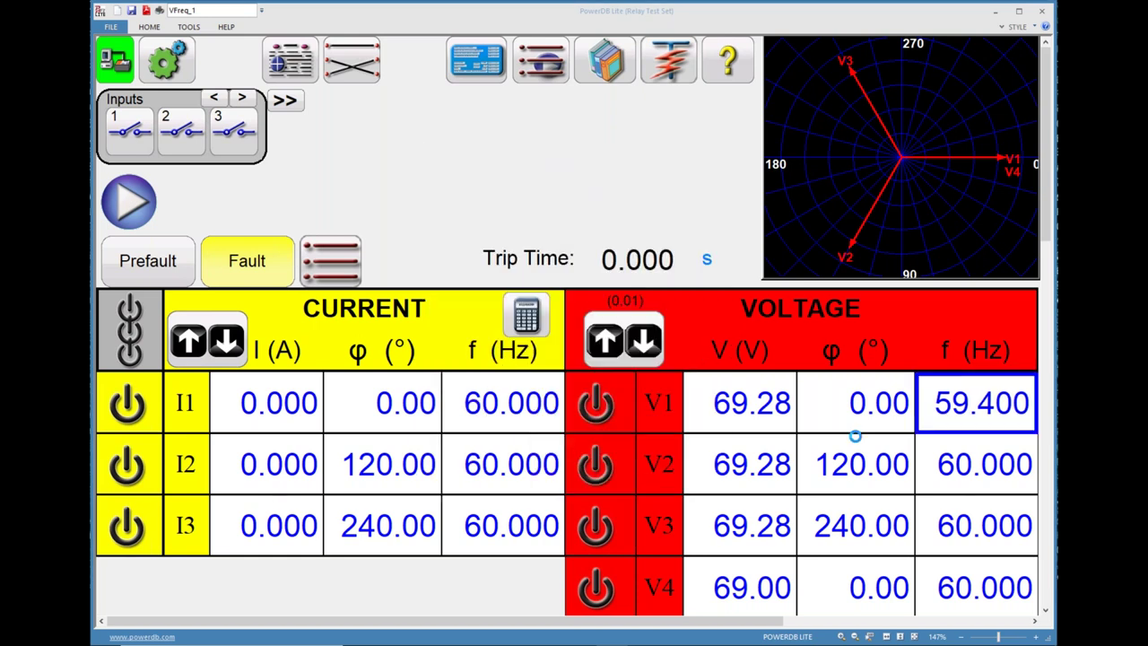
pyautogui.press('Up')
pyautogui.press('Up')
pyautogui.press('Up')
pyautogui.press('Up')
pyautogui.press('Up')
pyautogui.press('Up')
pyautogui.press('Up')
pyautogui.press('Up')
pyautogui.press('Up')
pyautogui.press('Up')
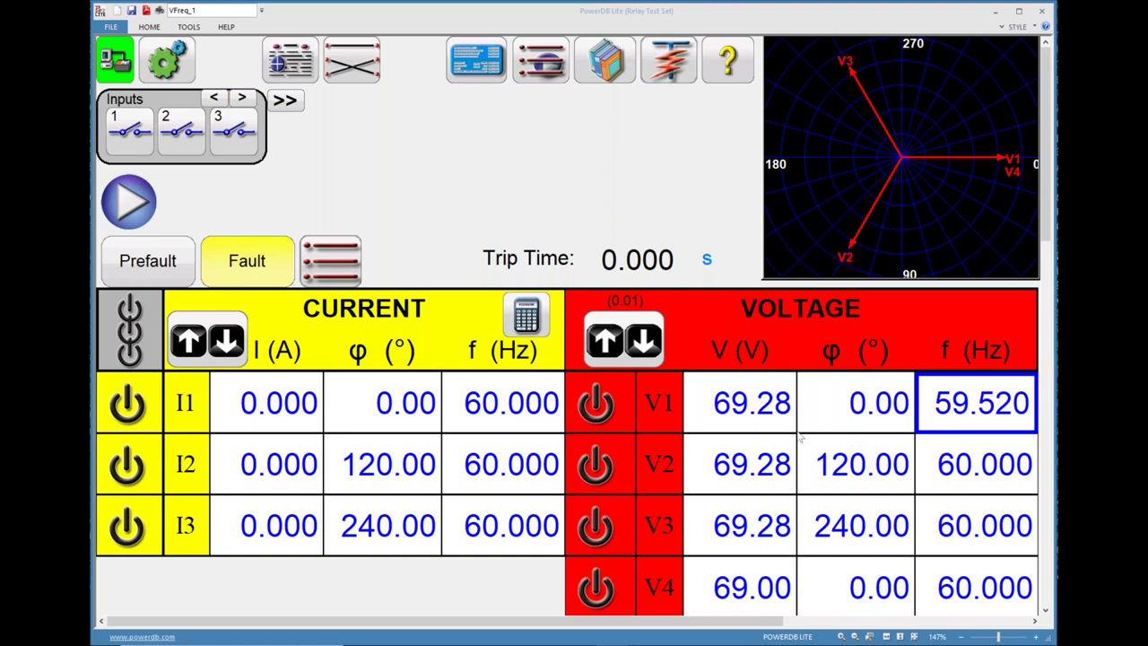
# - Start the enhanced Frequency test (58 Hz under, 62 Hz over, 0.200 s, 69 V prefault)
pyautogui.click(543, 61)
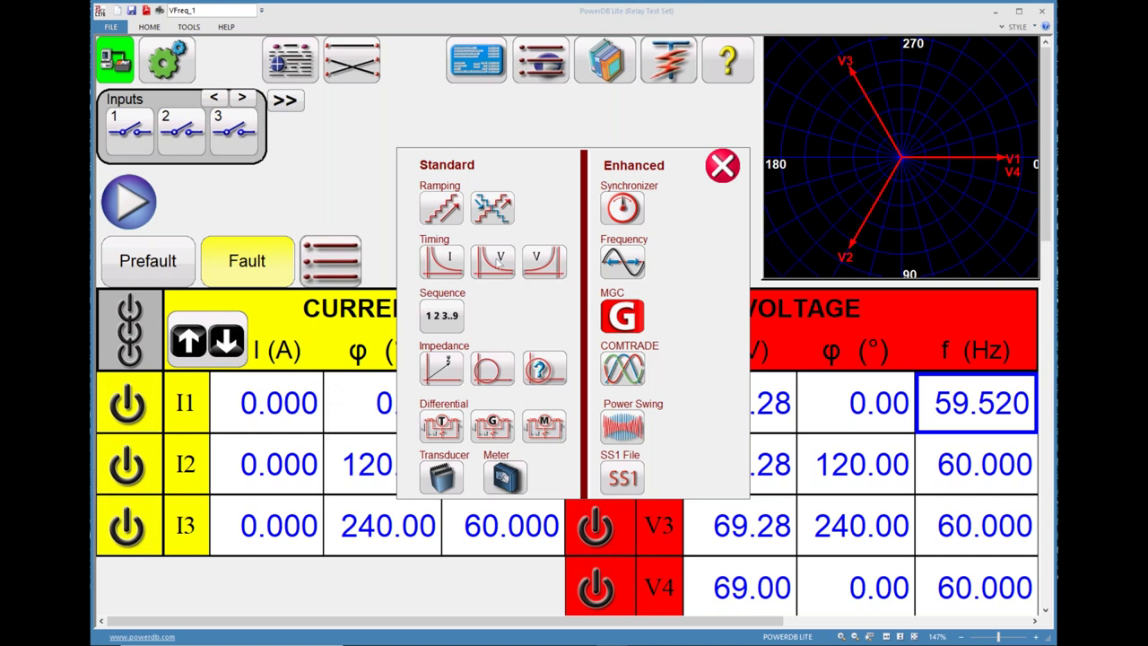
pyautogui.click(624, 262)
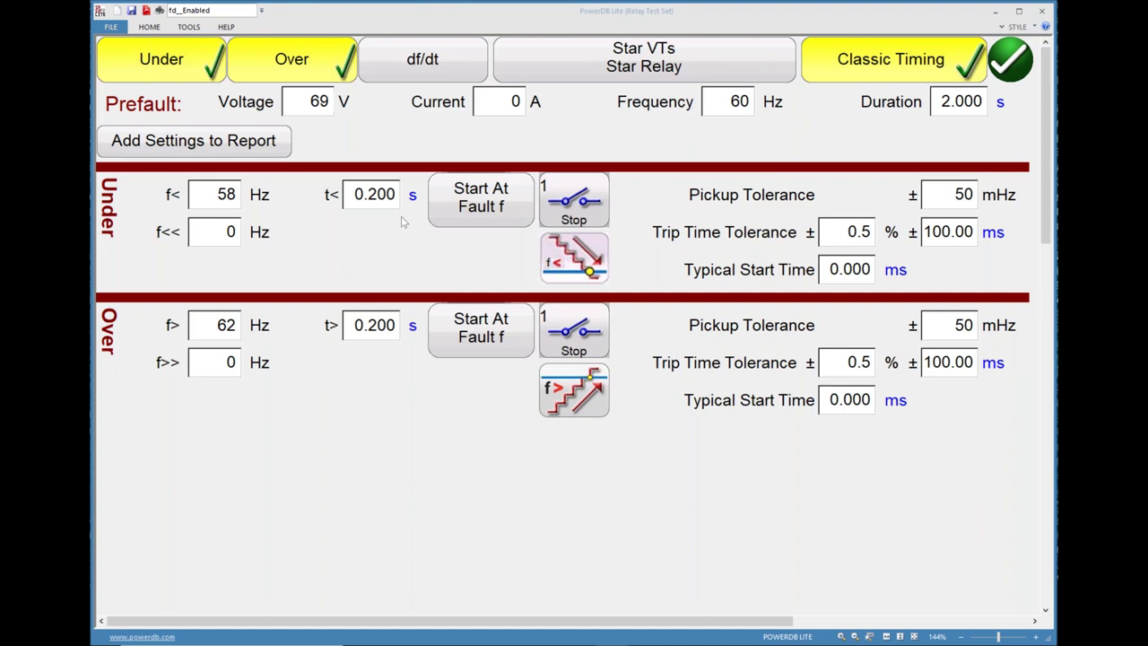
# - Set the under-frequency pickup to 59.5 Hz with a 10-cycle trip time
pyautogui.click(235, 197)
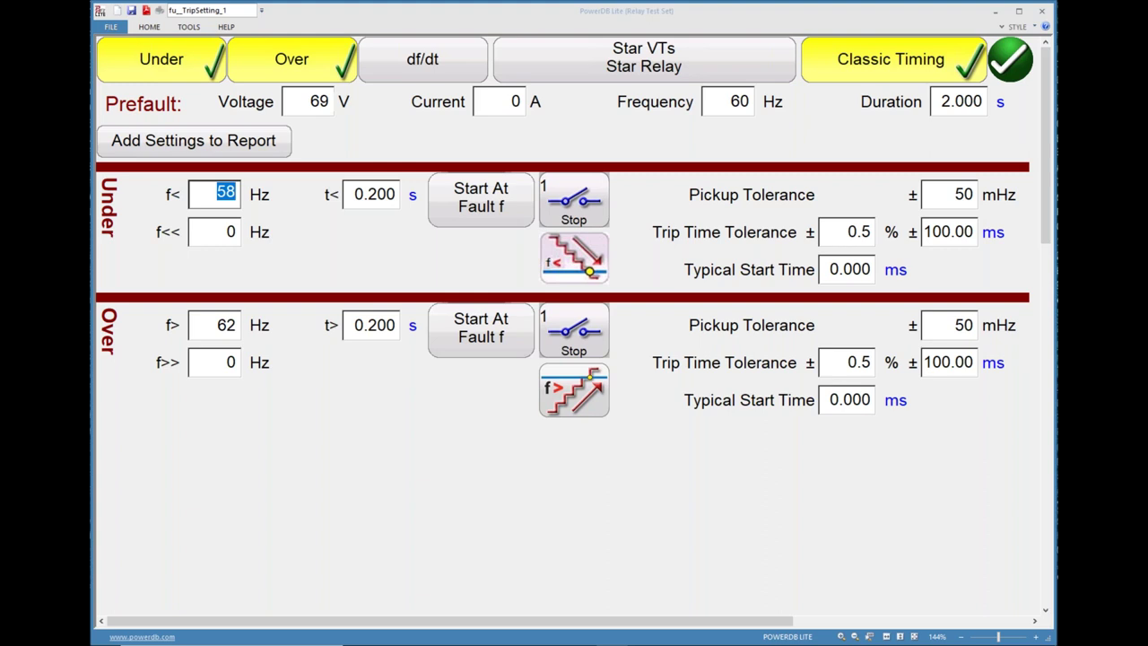
pyautogui.write('59.5')
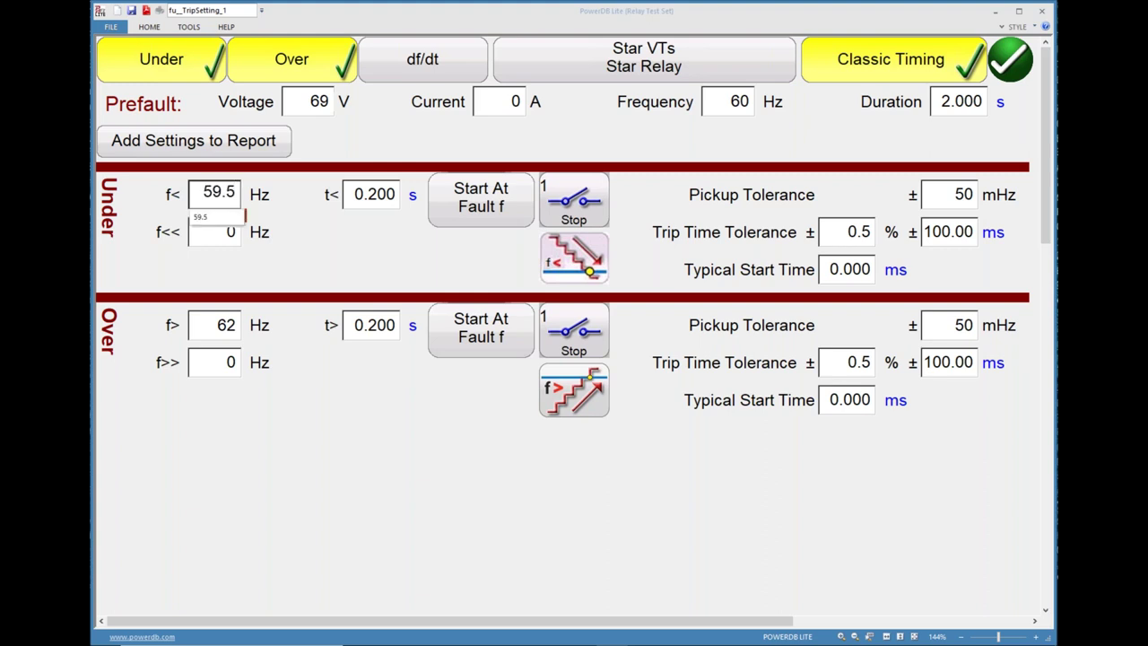
pyautogui.click(413, 195)
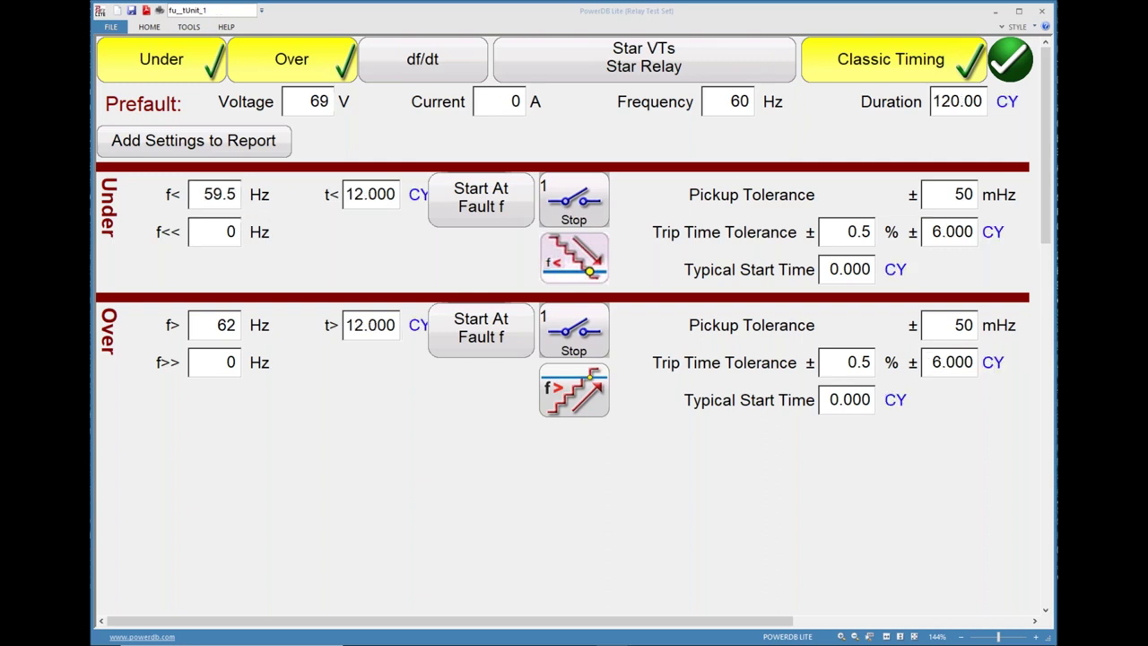
pyautogui.click(392, 199)
pyautogui.write('10')
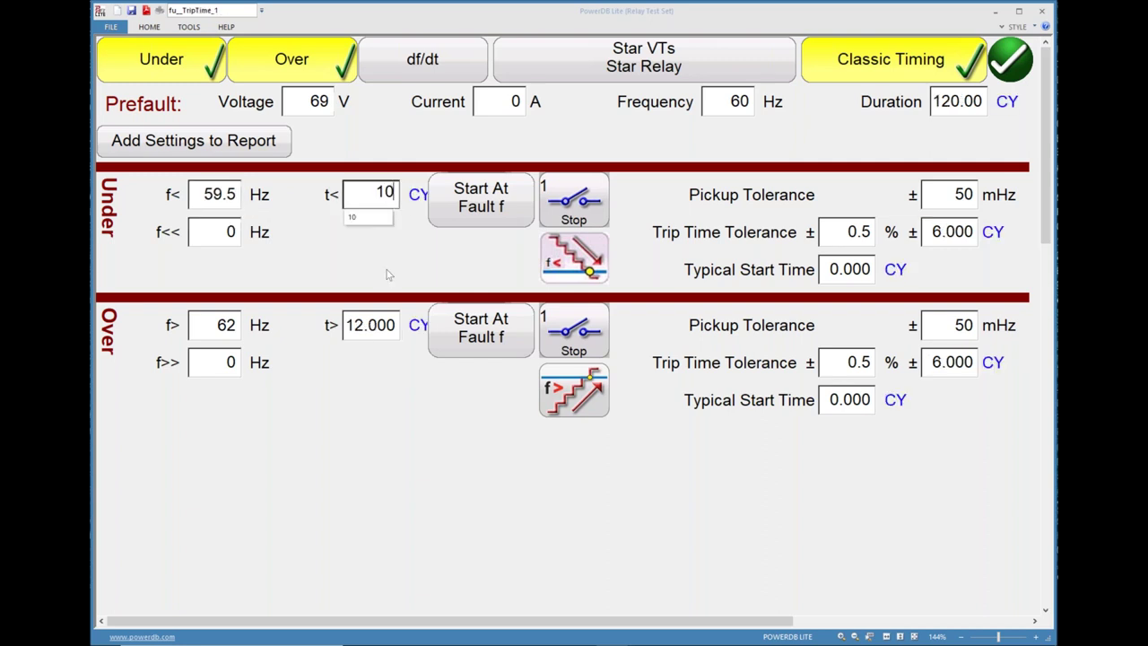
pyautogui.press('Return')
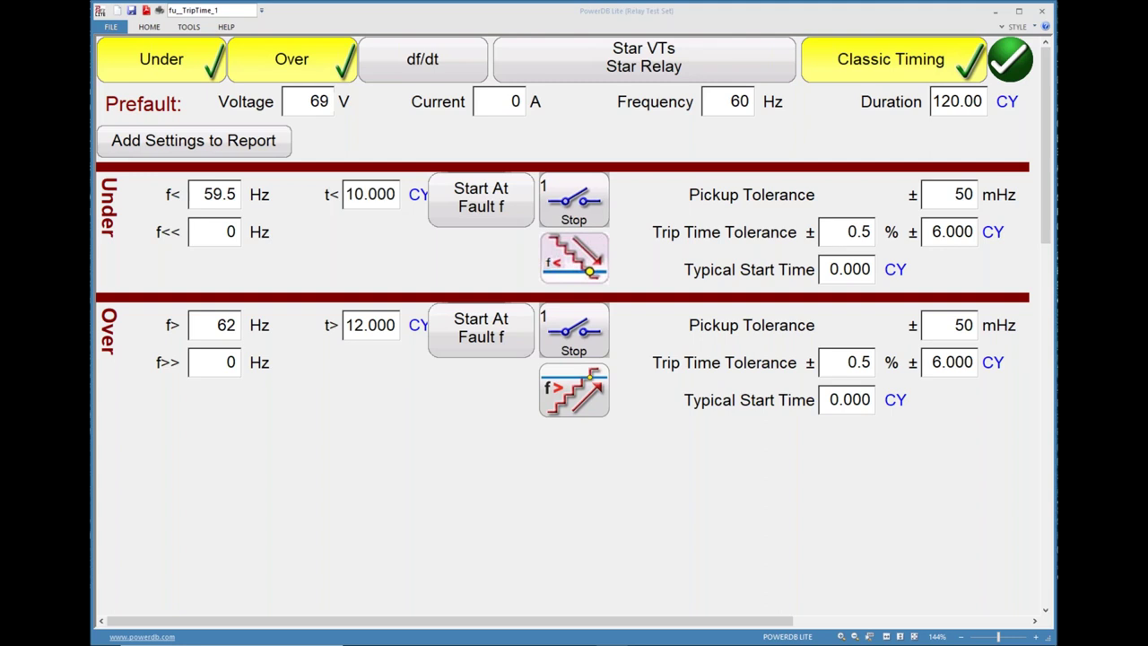
pyautogui.hotkey('alt', 'Tab')
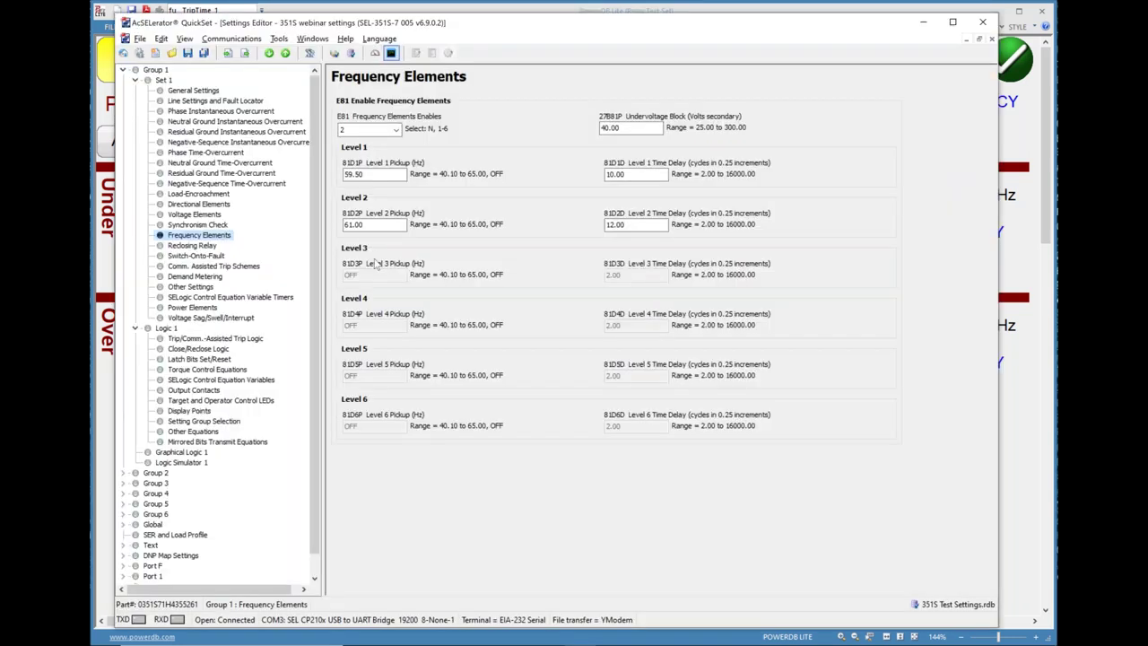
# - Verify QuickSet's Level 1 frequency pickup of 59.50 Hz and 10.00-cycle delay
pyautogui.doubleClick(364, 174)
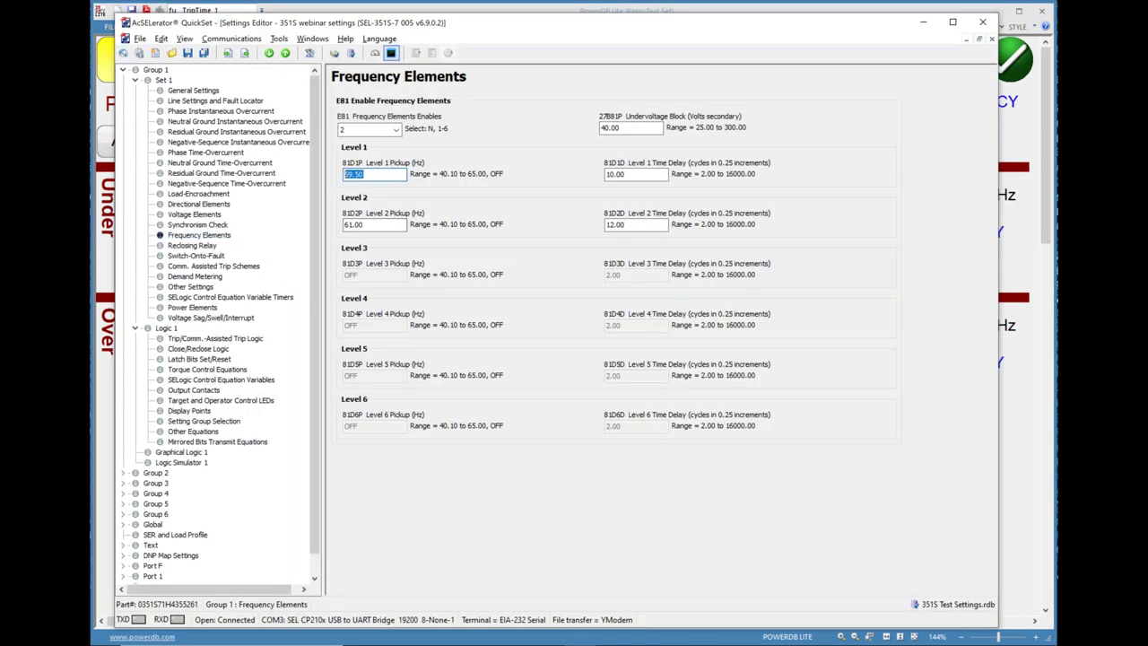
pyautogui.doubleClick(608, 174)
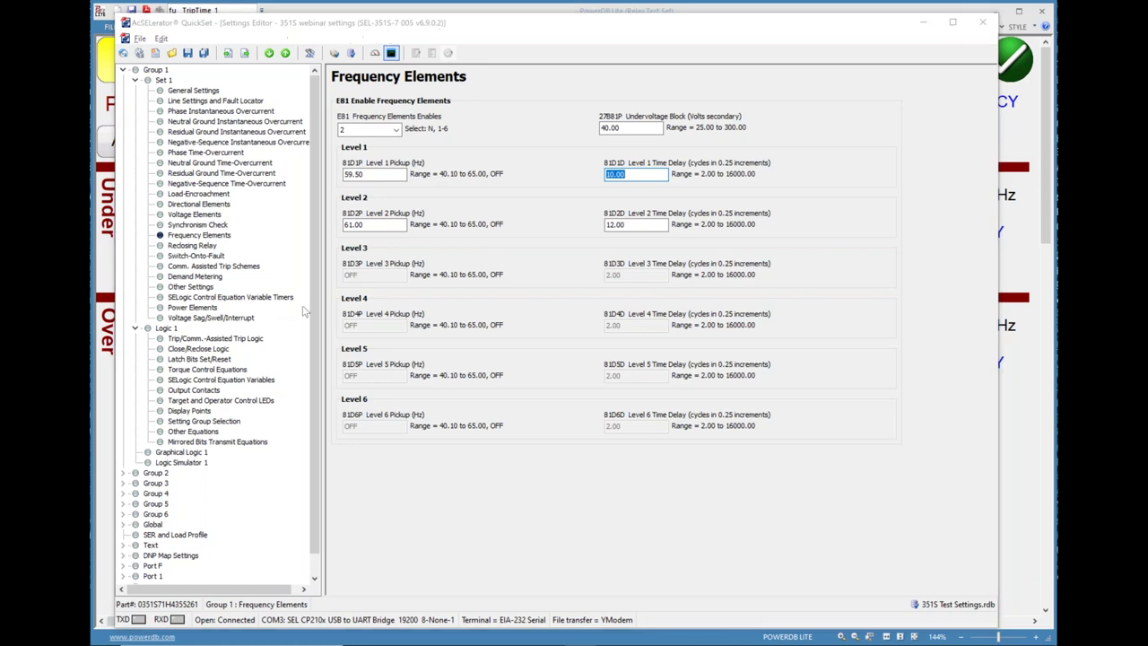
pyautogui.hotkey('alt', 'Tab')
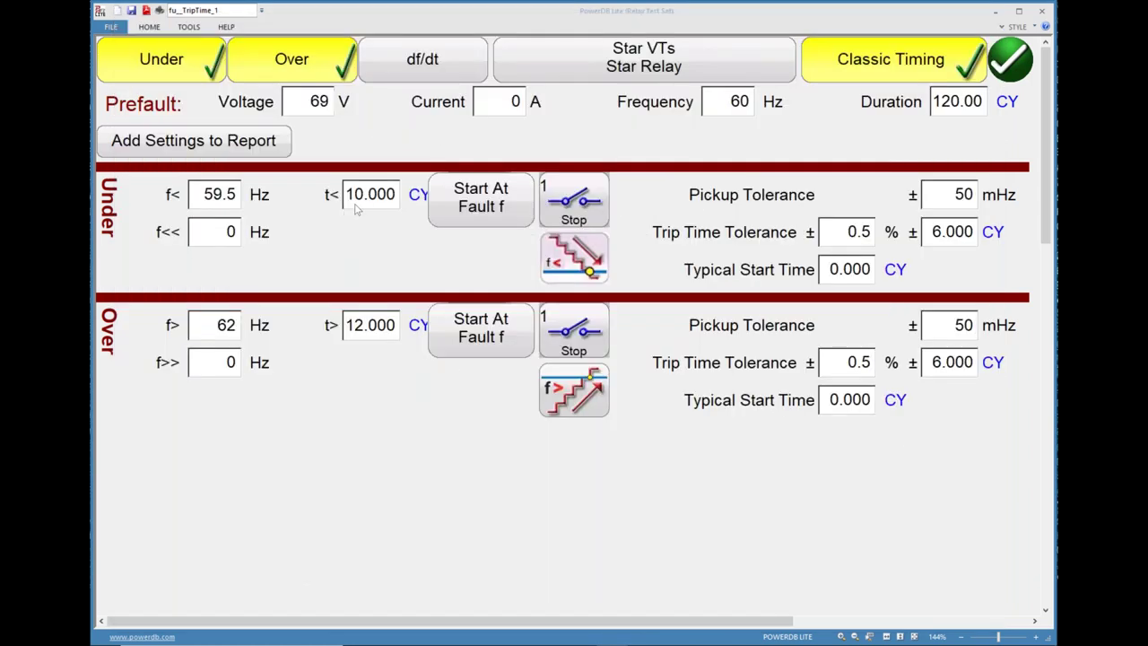
# - Set the over-frequency pickup to 61 Hz with a 12-cycle delay, checked against QuickSet
pyautogui.click(220, 327)
pyautogui.write('61')
pyautogui.click(377, 328)
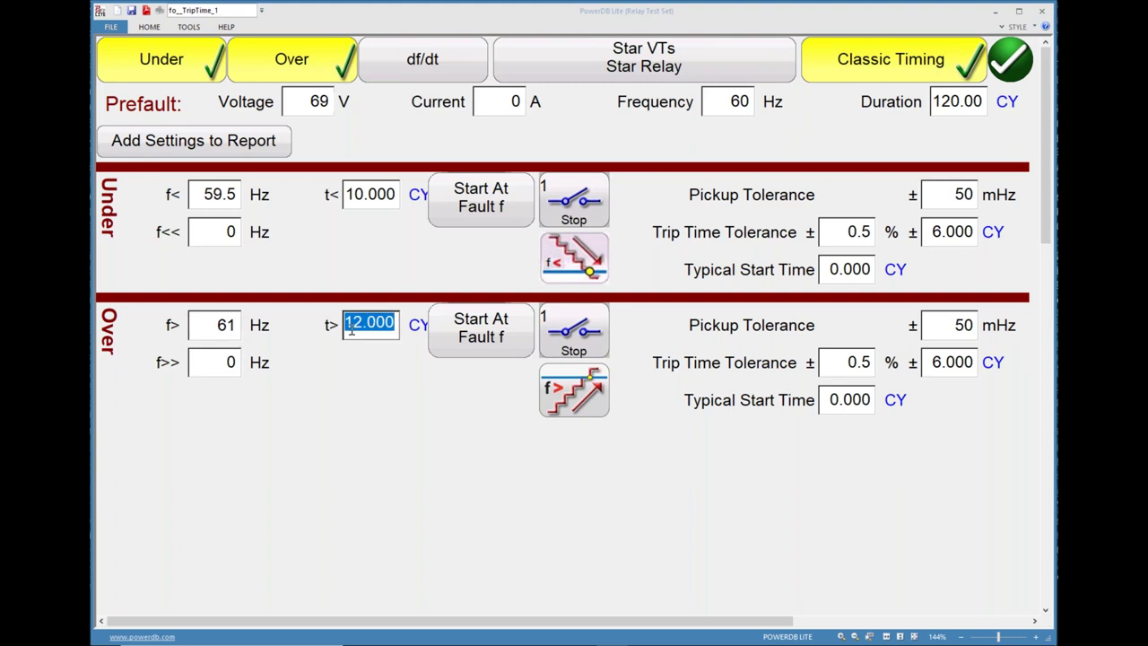
pyautogui.write('12')
pyautogui.press('Return')
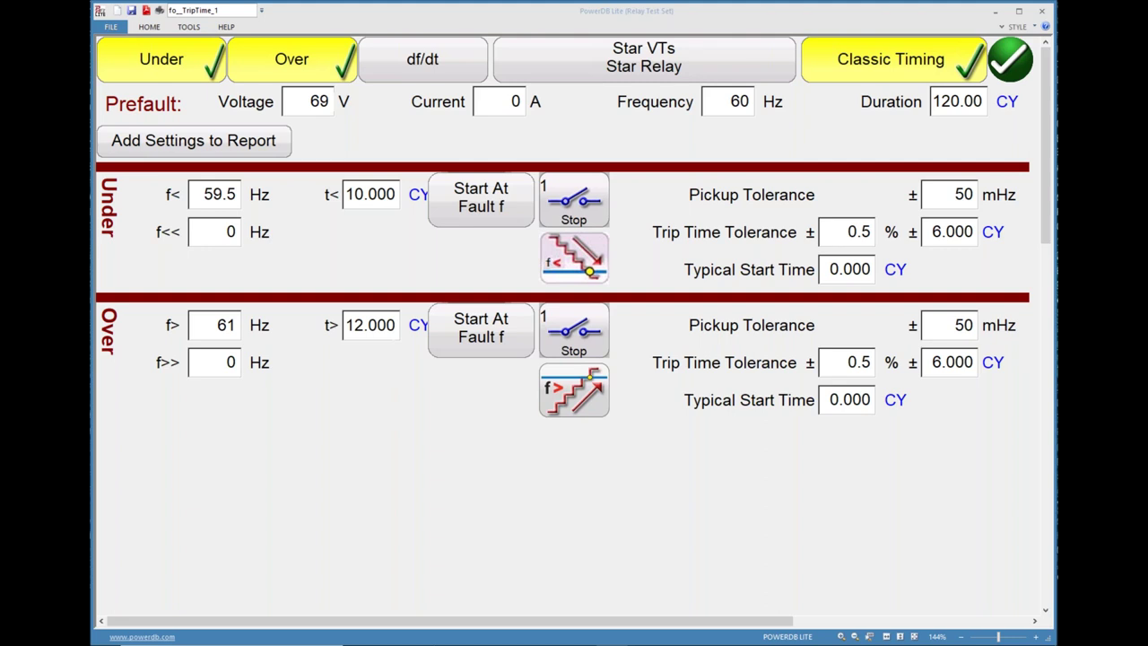
pyautogui.click(612, 633)
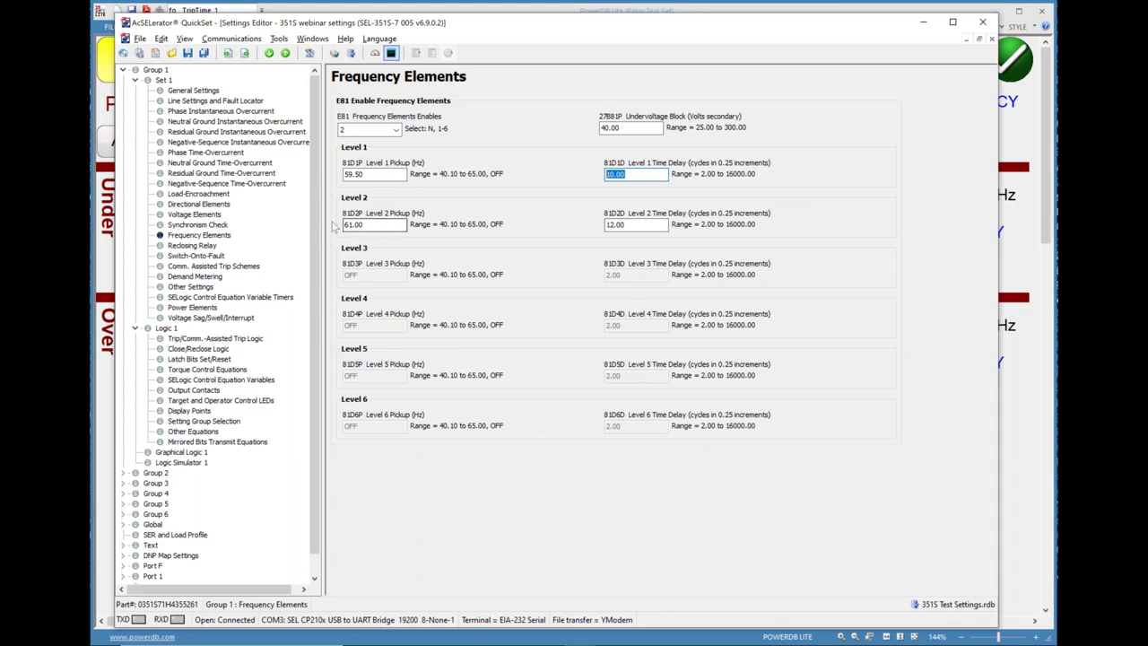
pyautogui.click(102, 401)
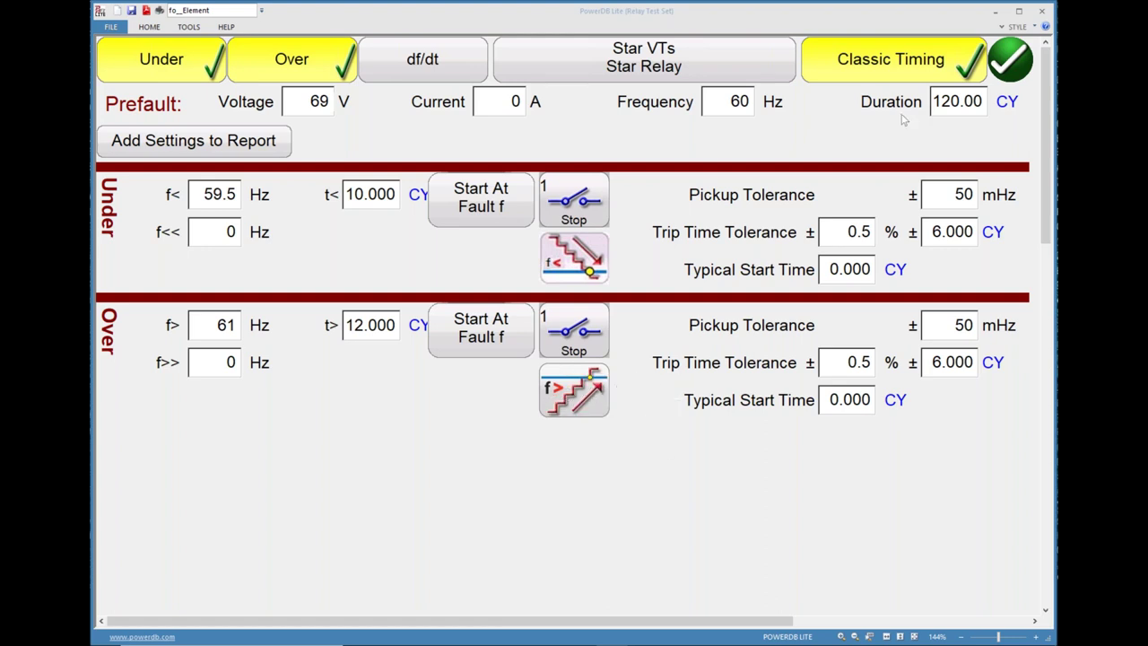
# - Load the Under-Frequency Pickup test sheet, expecting 59.500 Hz within 59.450–59.550 Hz
pyautogui.click(997, 63)
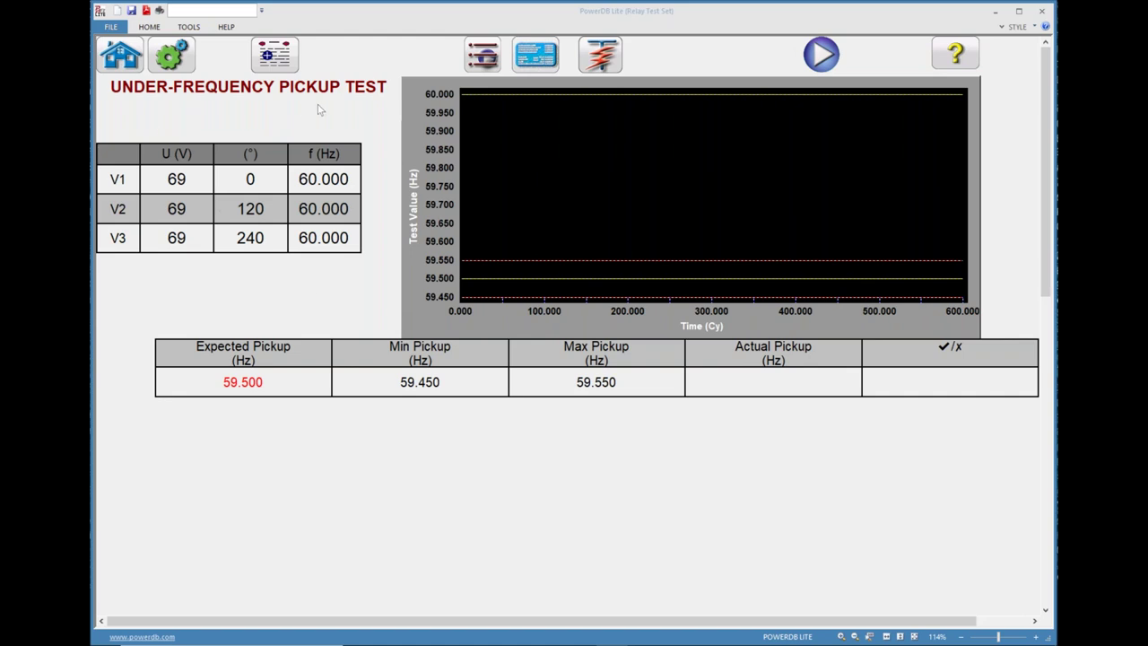
pyautogui.click(482, 56)
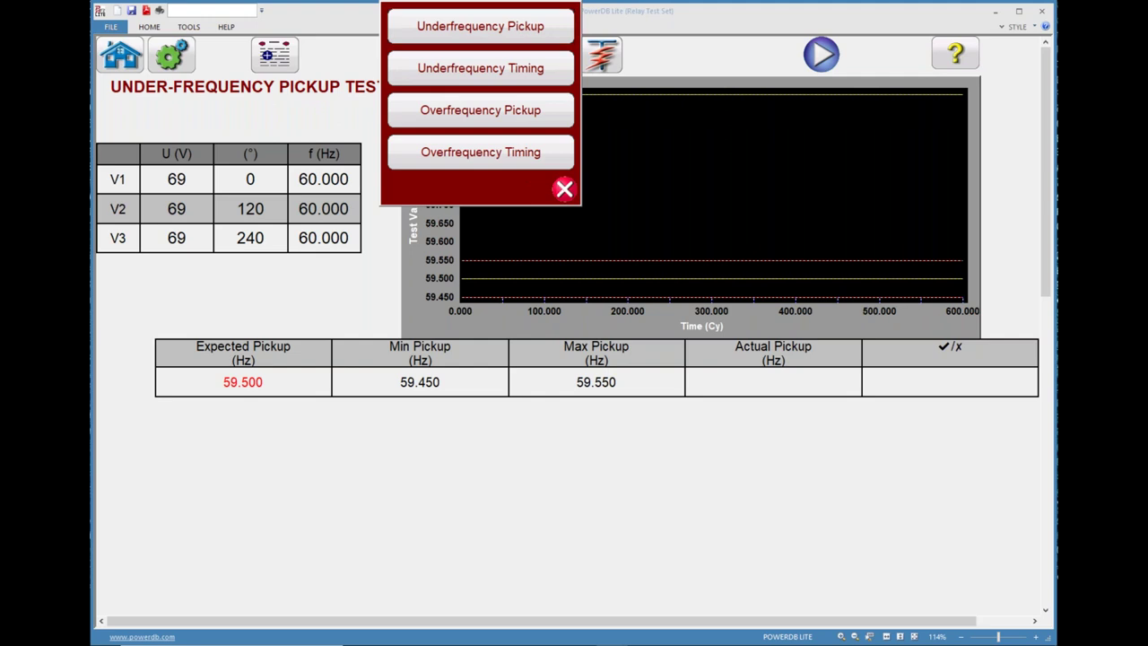
pyautogui.click(562, 188)
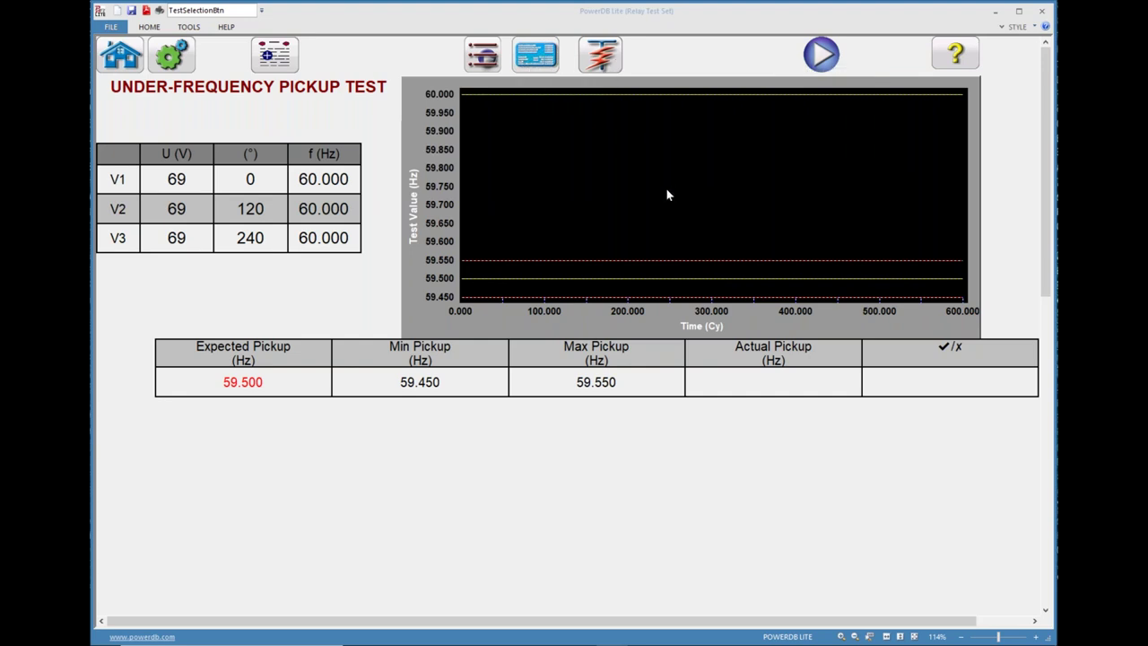
# - Change relay output OUT107 to 81D1 in the QuickSet terminal, save it, and hide QuickSet
pyautogui.hotkey('alt', 'Tab')
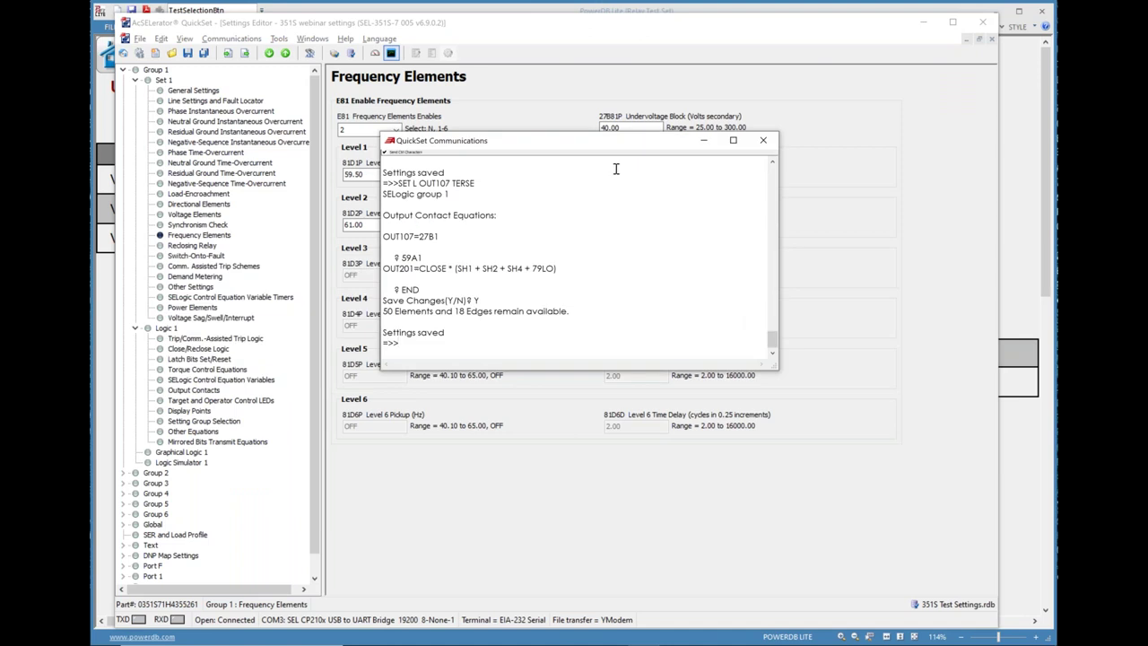
pyautogui.write('SET')
pyautogui.write(' L OUT')
pyautogui.write('01')
pyautogui.write('7')
pyautogui.write(' TERSE')
pyautogui.press('Return')
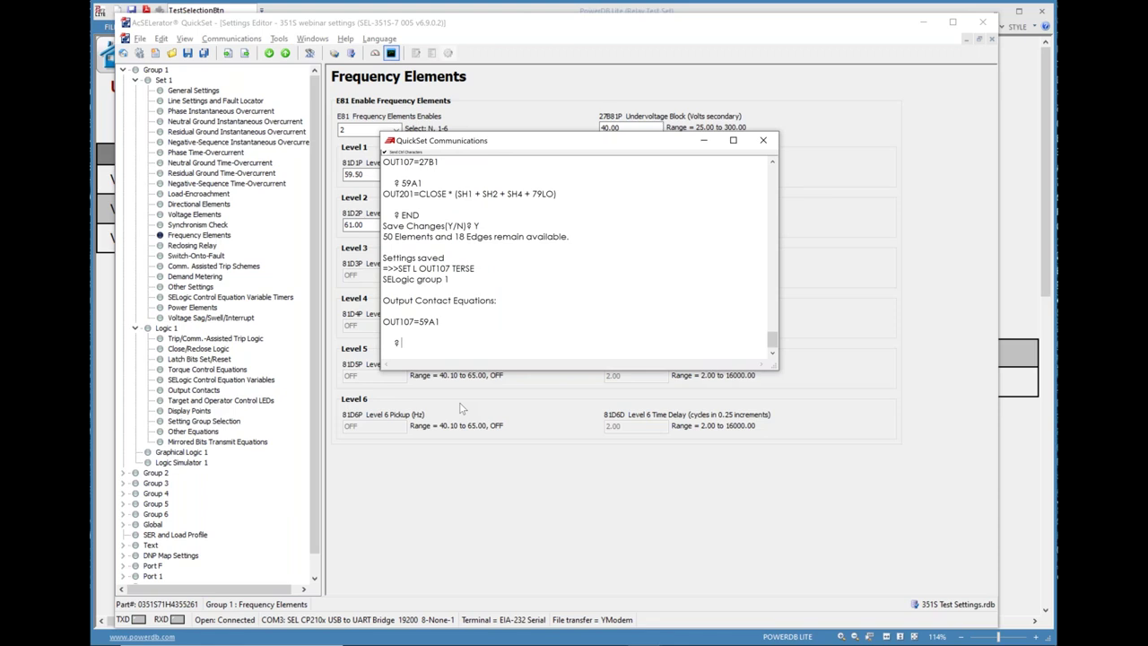
pyautogui.write('81D1')
pyautogui.press('Return')
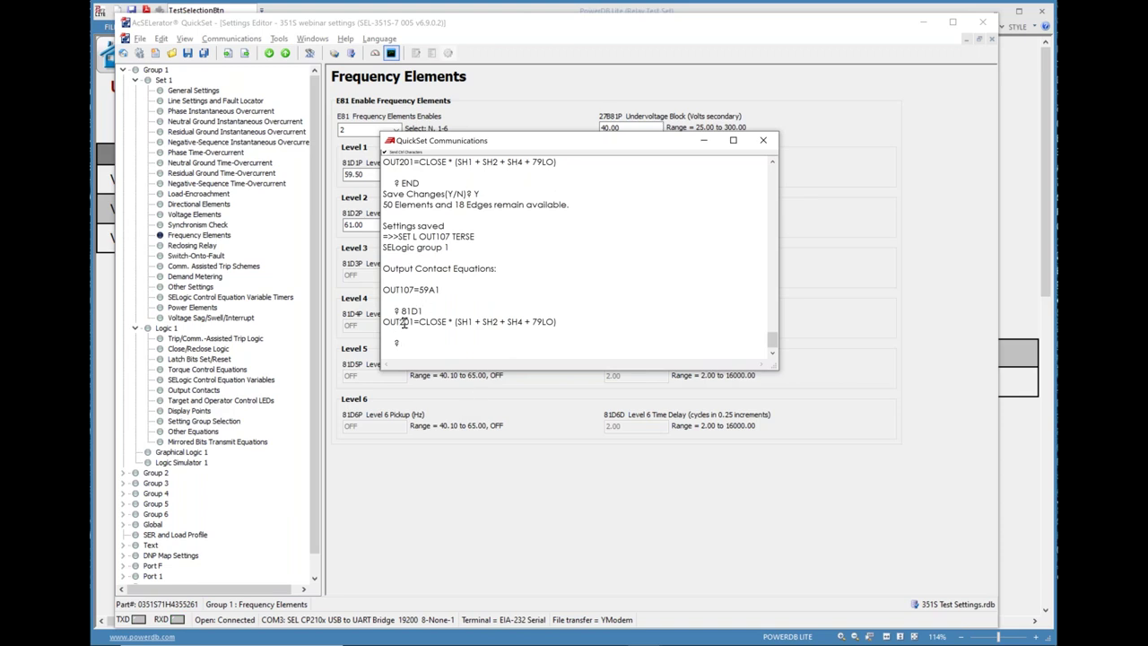
pyautogui.write('END')
pyautogui.press('Return')
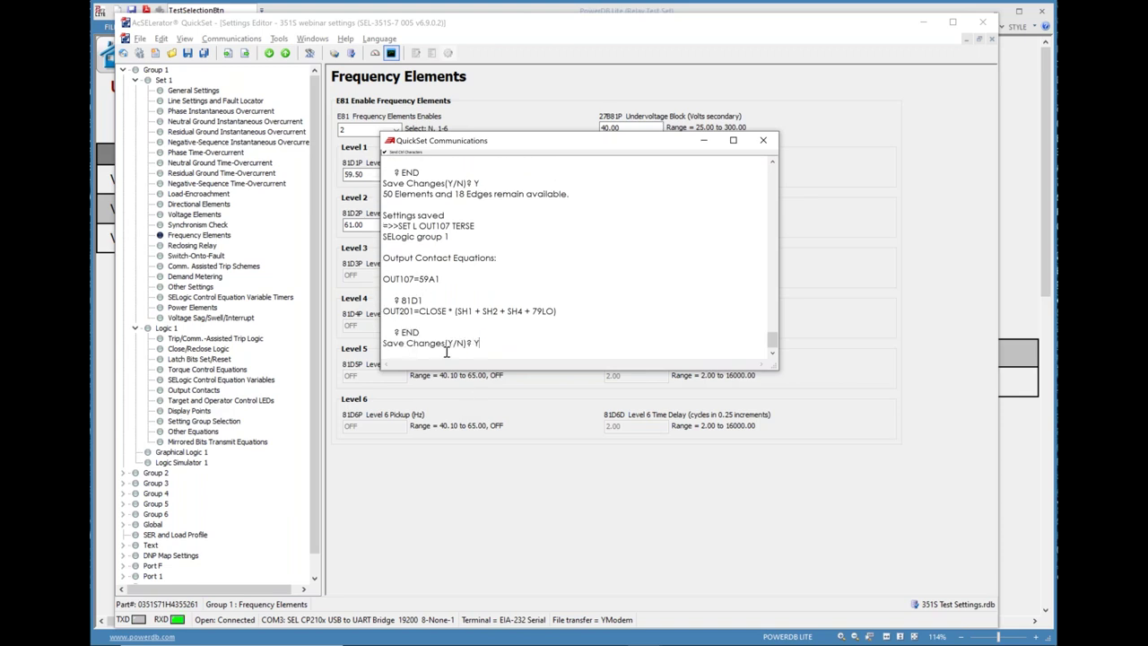
pyautogui.write('Y')
pyautogui.press('Return')
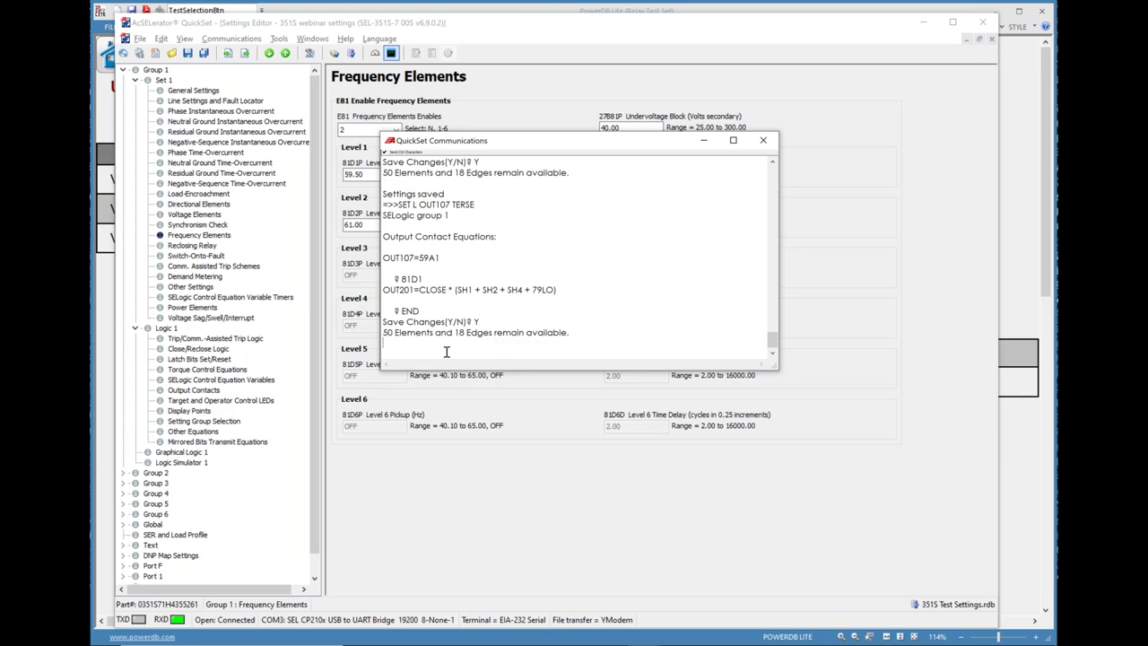
pyautogui.click(705, 143)
pyautogui.click(923, 21)
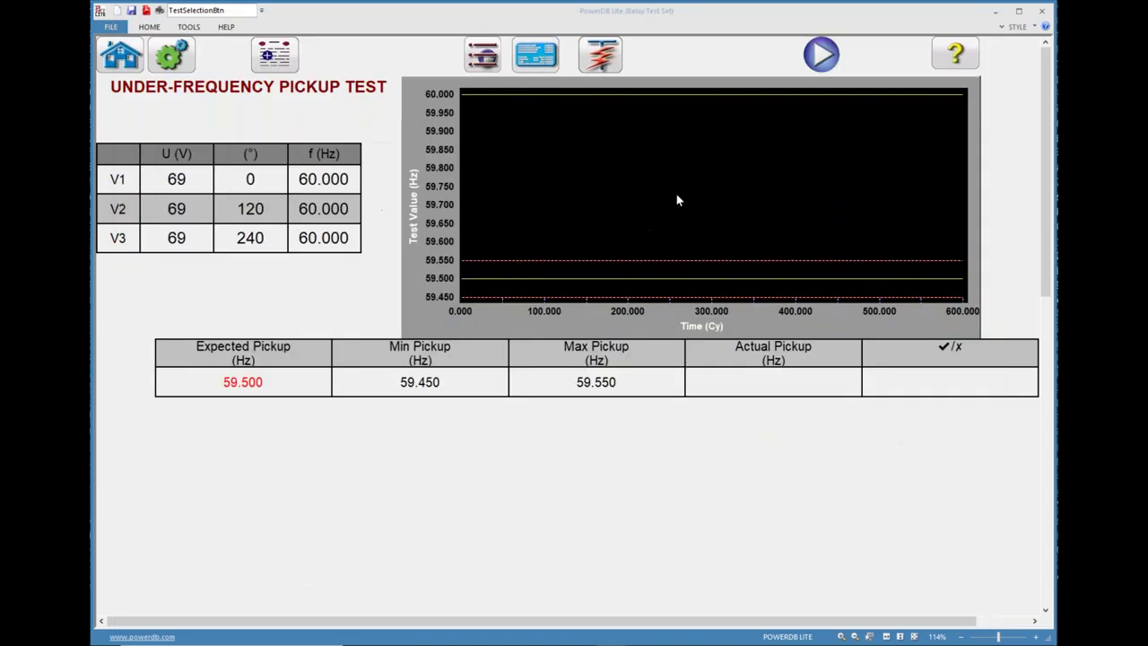
# - Run the f< Pickup test, which passes at 59.500 Hz, then go back to frequency settings
pyautogui.click(821, 57)
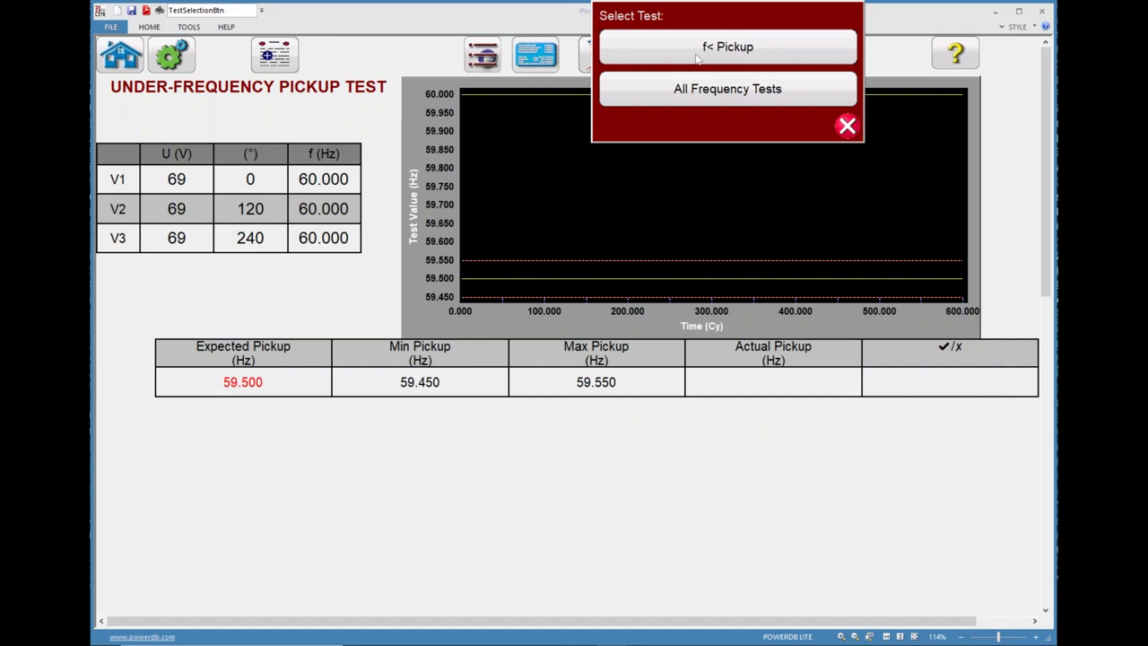
pyautogui.click(727, 49)
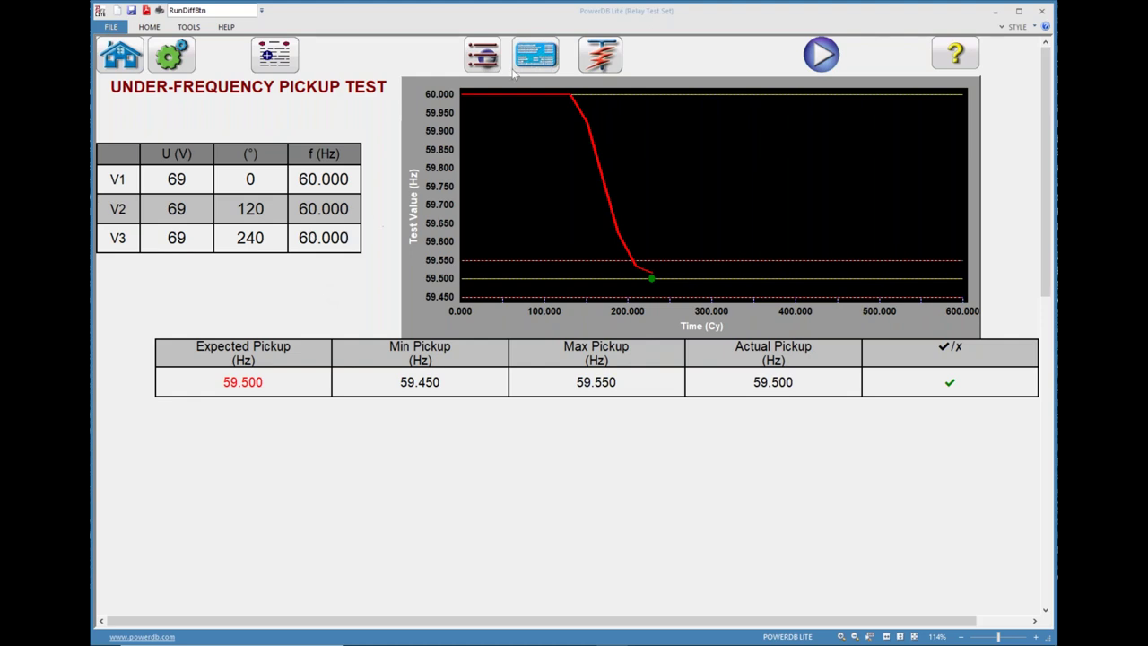
pyautogui.click(535, 54)
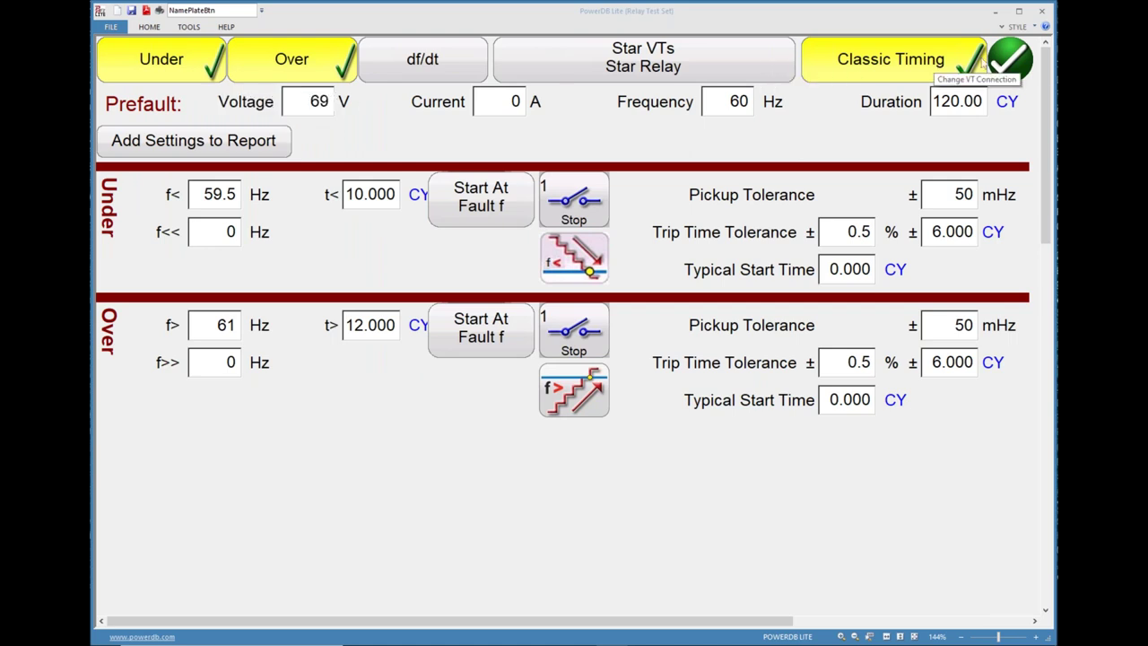
# - Lower the prefault voltage from 69 V to 66.40 V and apply it to the tests
pyautogui.click(1009, 59)
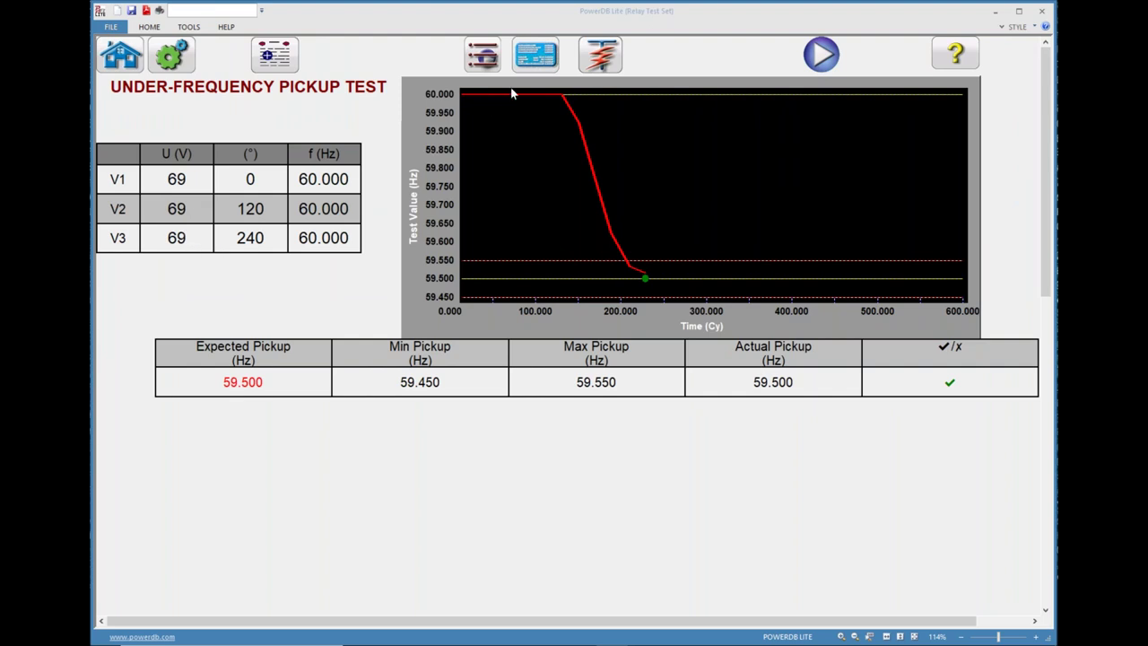
pyautogui.click(536, 55)
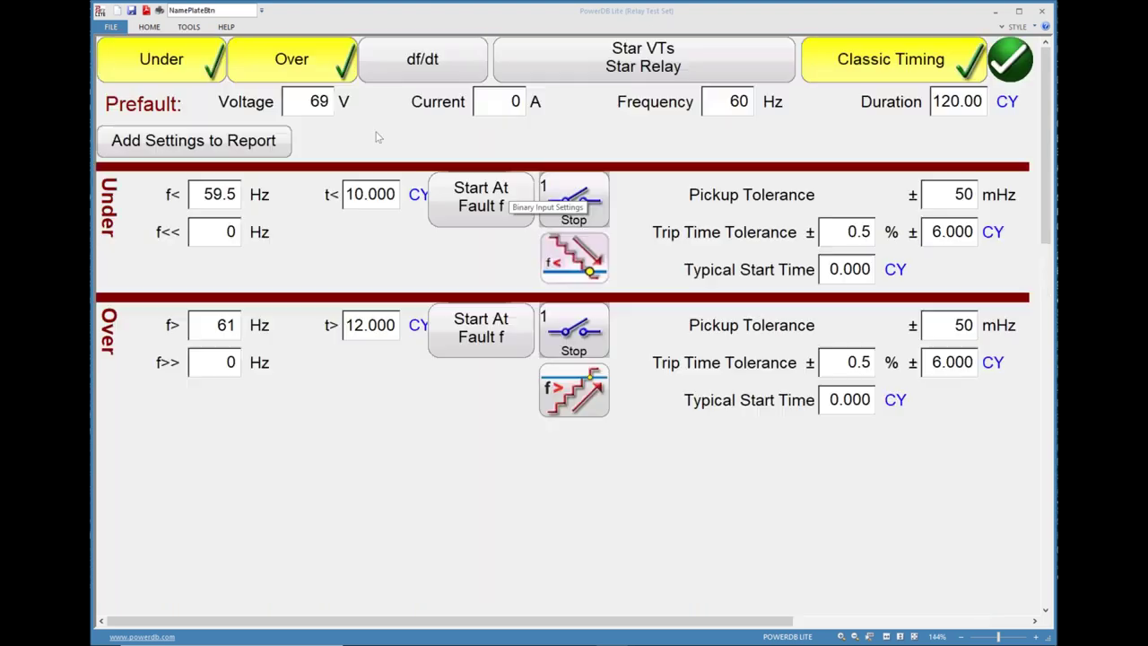
pyautogui.doubleClick(325, 102)
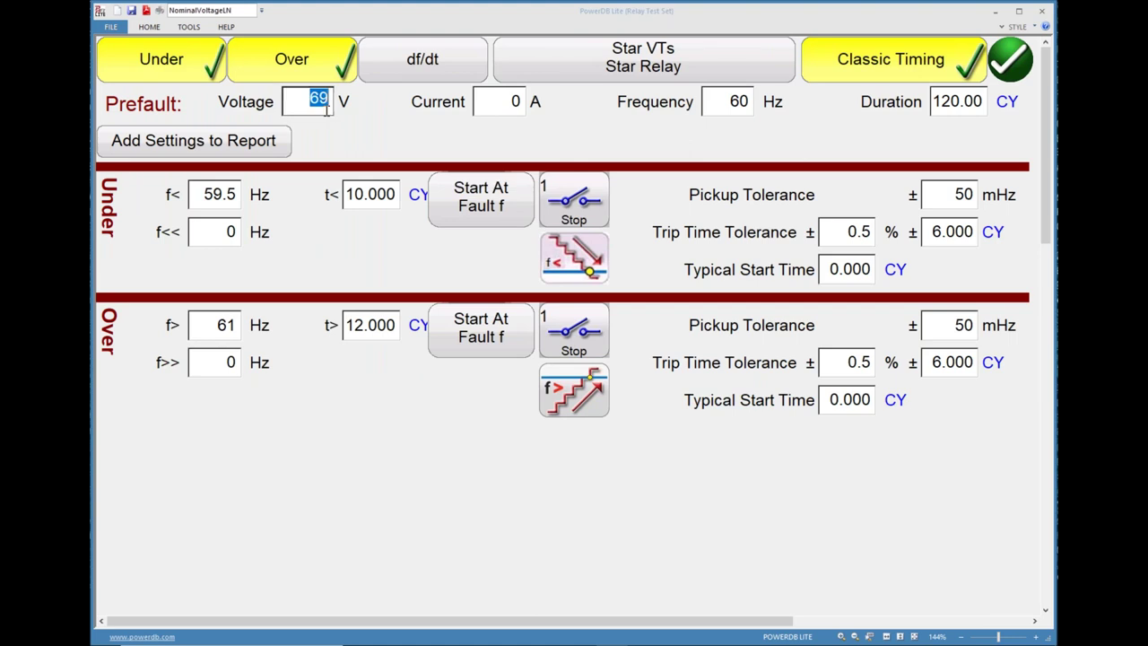
pyautogui.write('66.40')
pyautogui.press('Return')
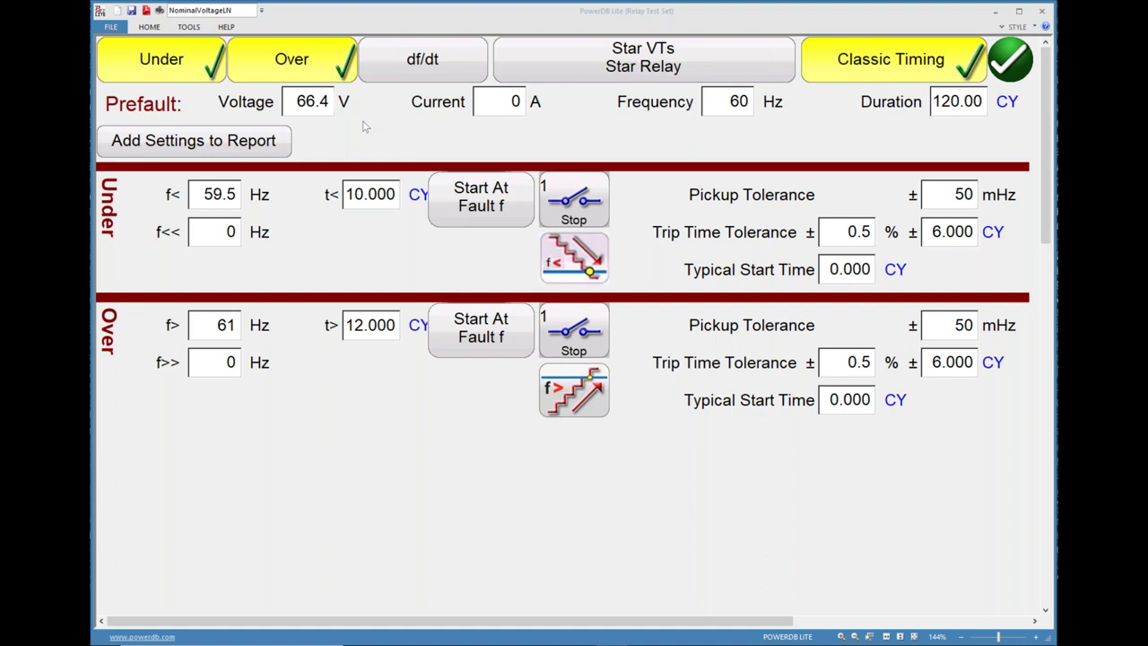
pyautogui.click(1014, 64)
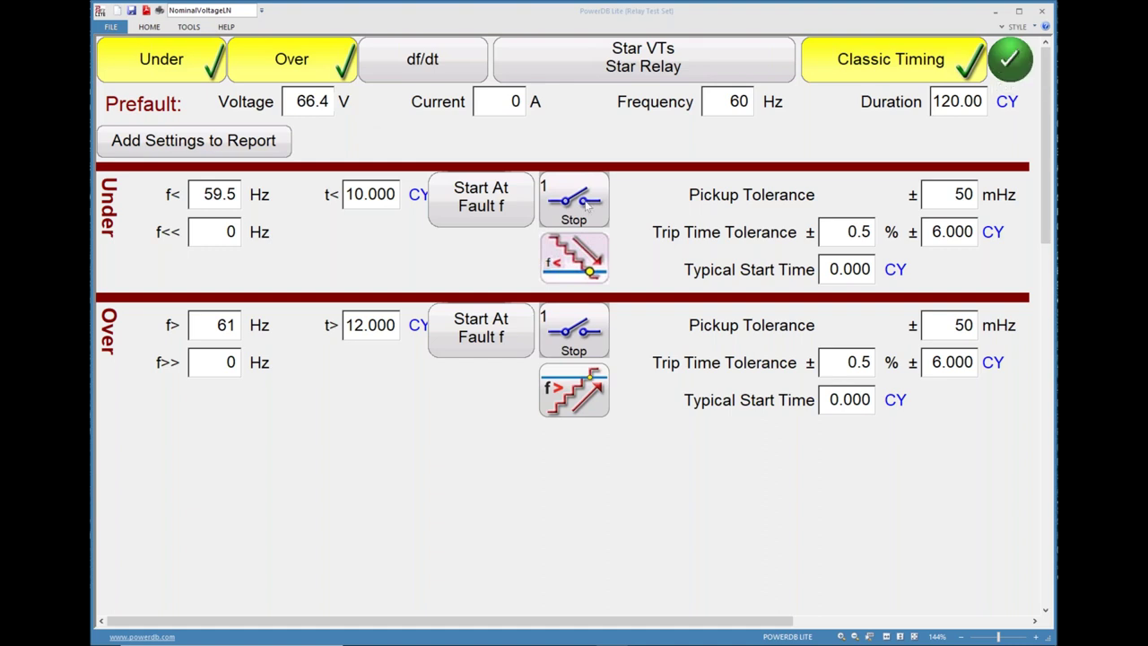
pyautogui.click(574, 258)
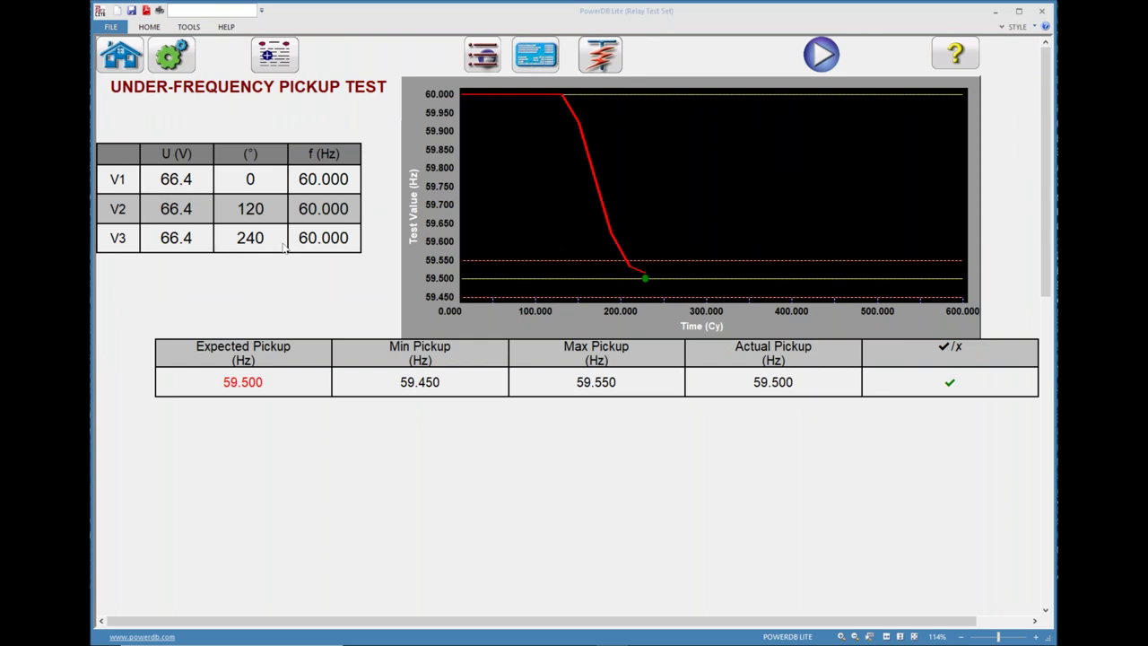
# - Rerun the f< Pickup test at 66.4 V; it passes again at 59.500 Hz
pyautogui.click(818, 56)
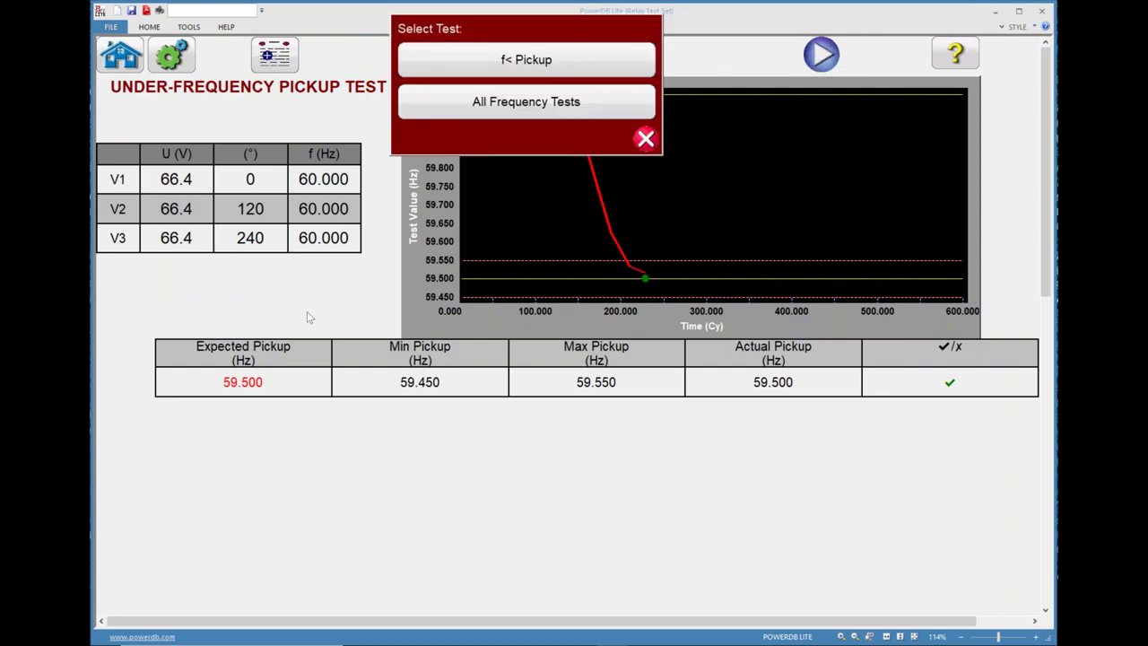
pyautogui.click(482, 64)
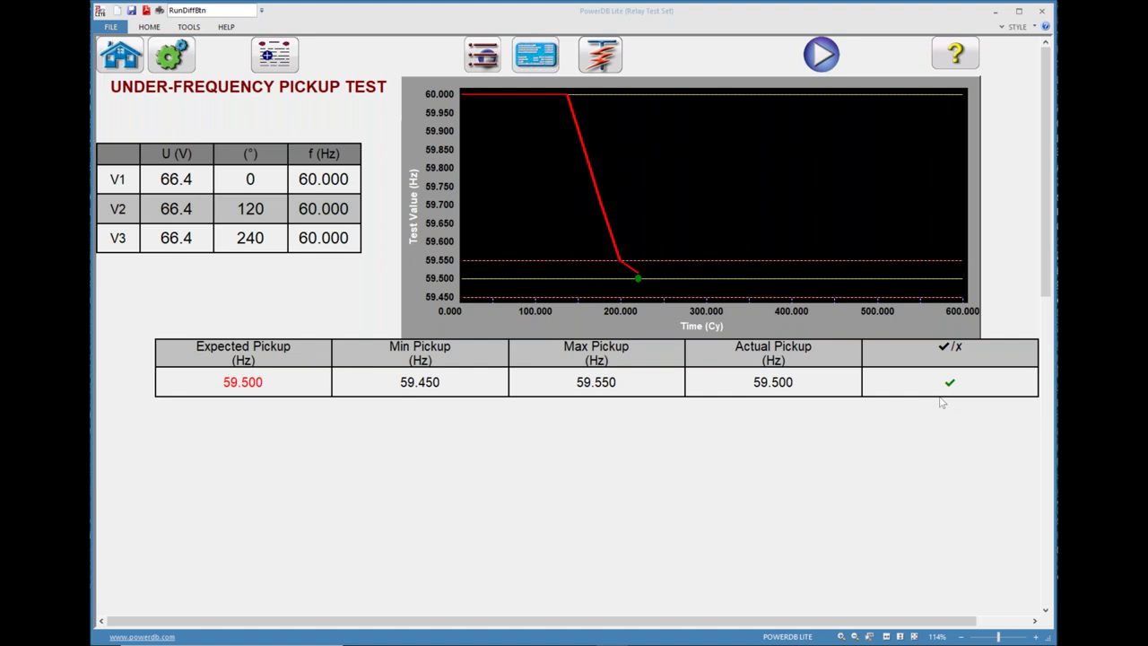
pyautogui.click(483, 61)
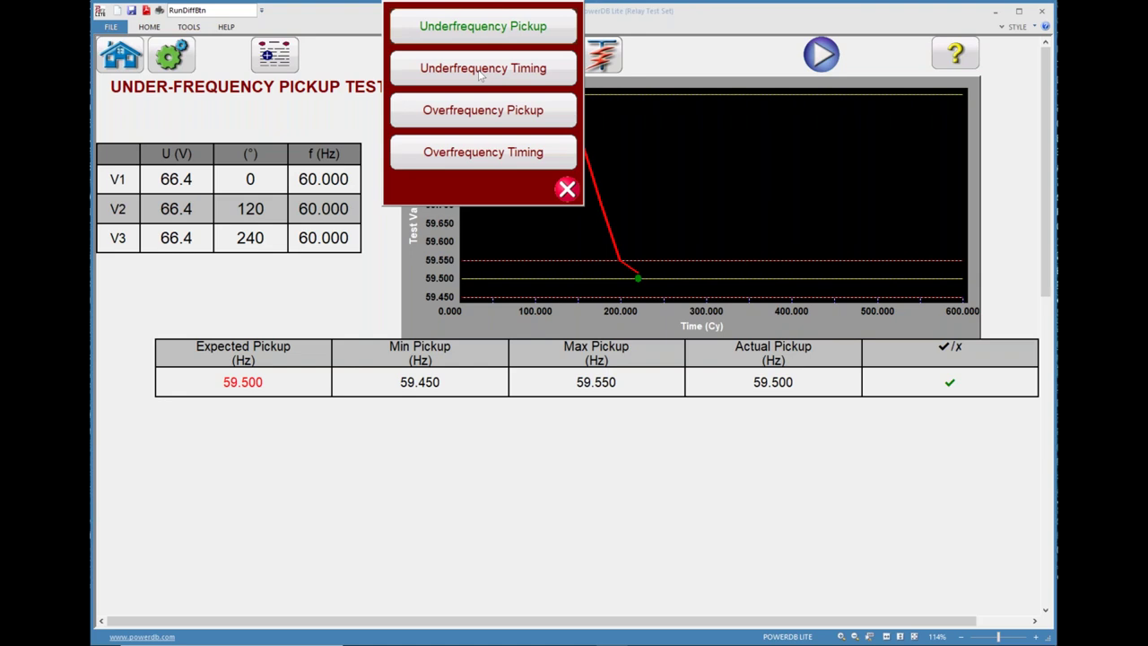
# - Switch to the Underfrequency Timing test
pyautogui.click(481, 72)
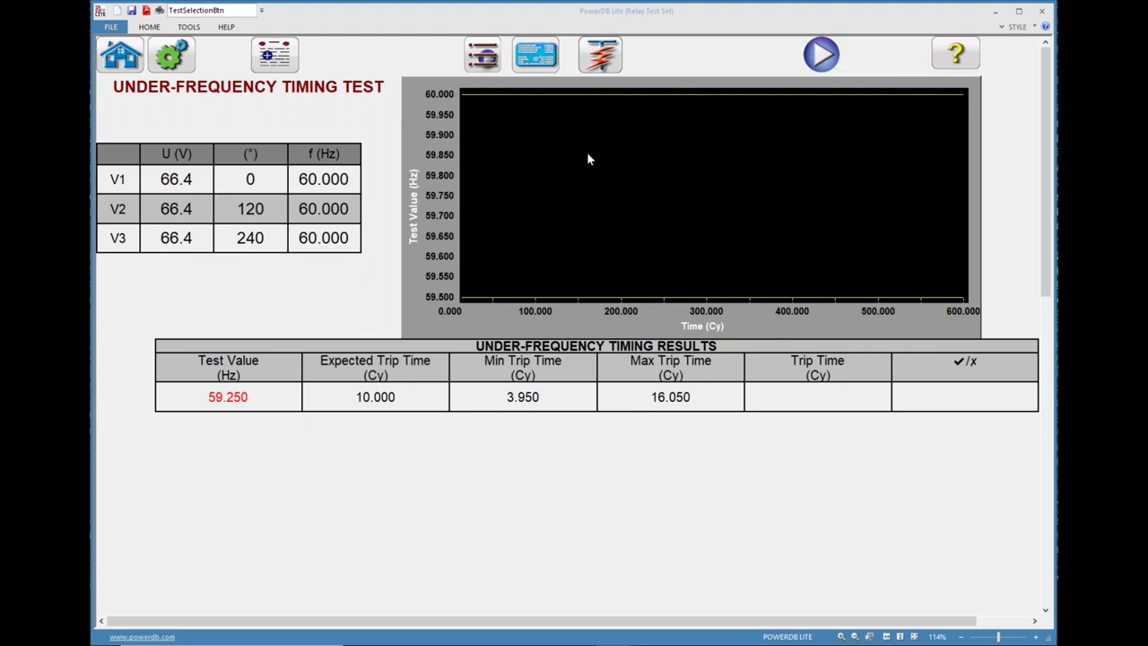
# - In the QuickSet terminal, run SET L OUT107 TERSE and enter 81D1T as OUT107's equation
pyautogui.hotkey('alt', 'Tab')
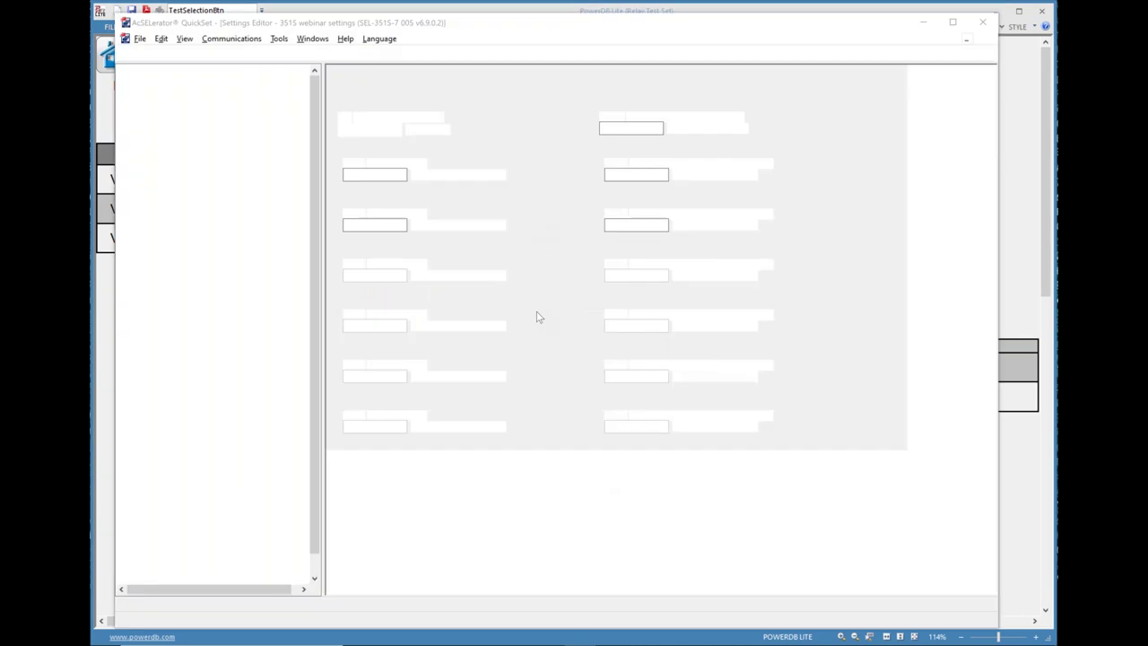
pyautogui.hotkey('alt', 'Tab')
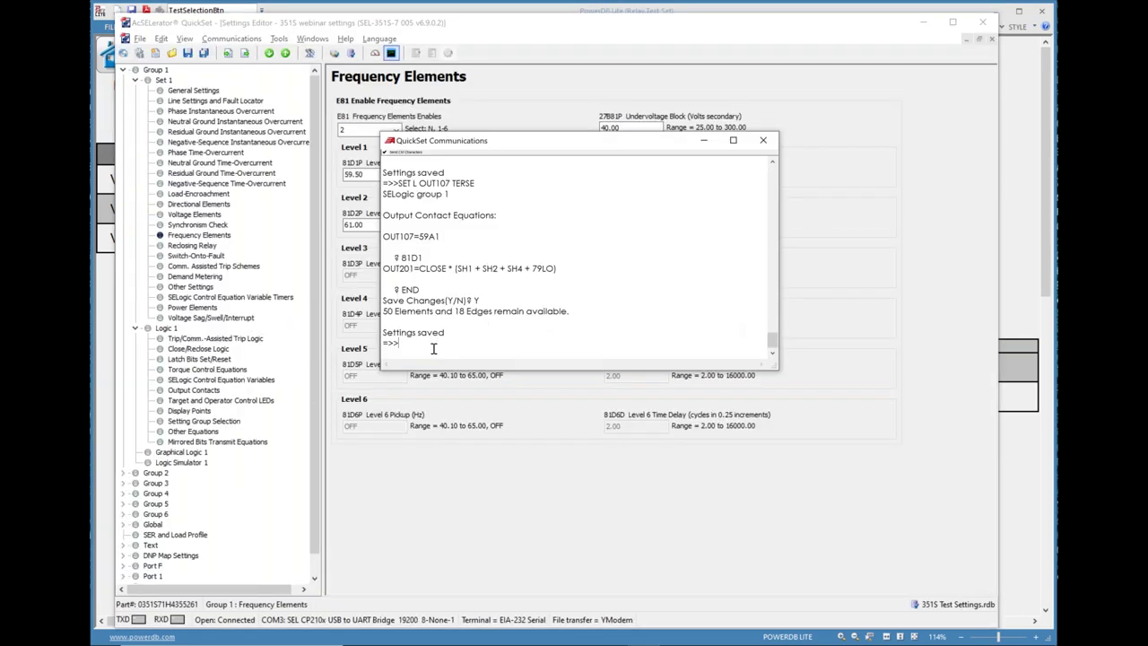
pyautogui.write('SET L OUT107 TERSE')
pyautogui.press('Return')
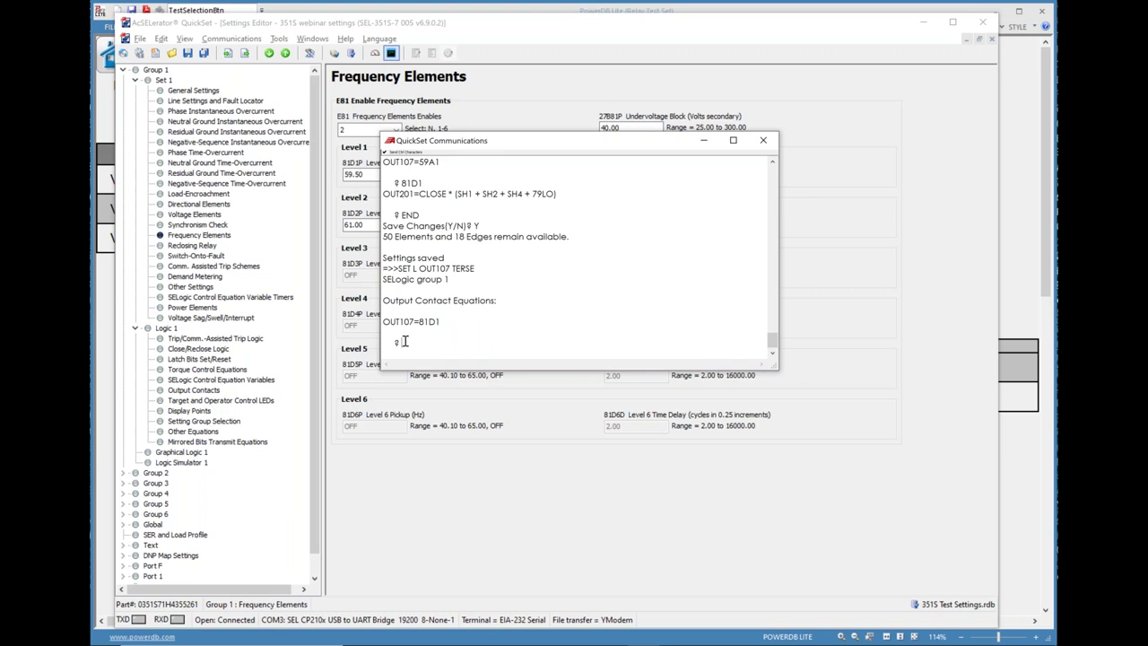
pyautogui.write('81D1T')
pyautogui.moveTo(427, 343); pyautogui.dragTo(393, 346)
pyautogui.click(447, 342)
pyautogui.press('Return')
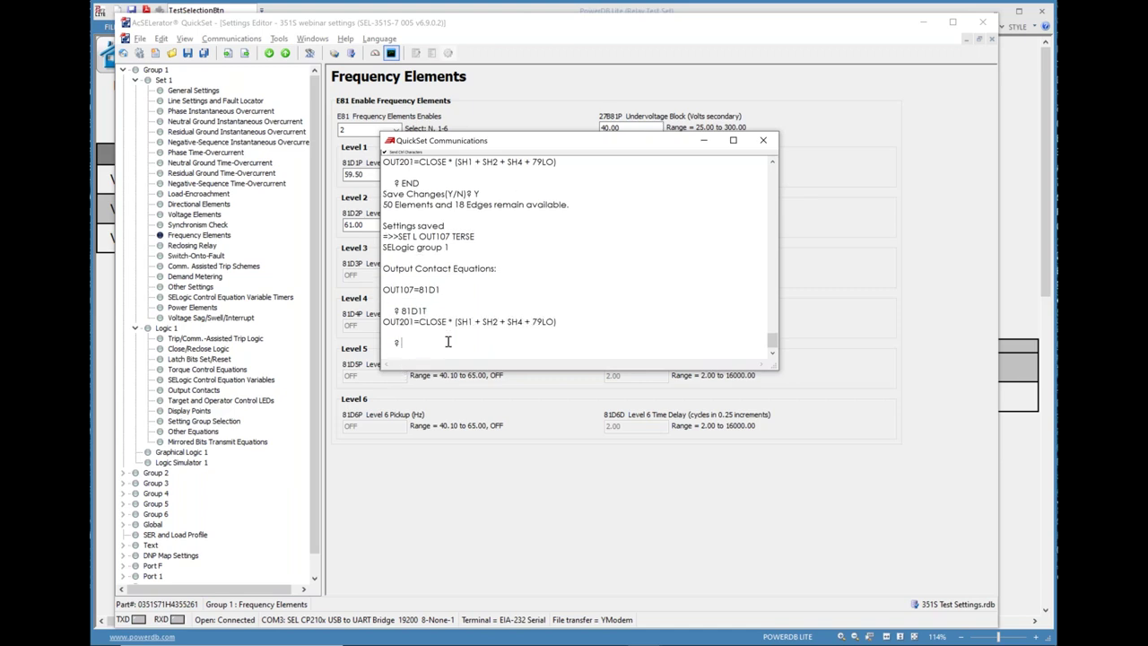
# - Save the relay settings with END and Y, then minimize the Communications terminal
pyautogui.write('END')
pyautogui.press('Return')
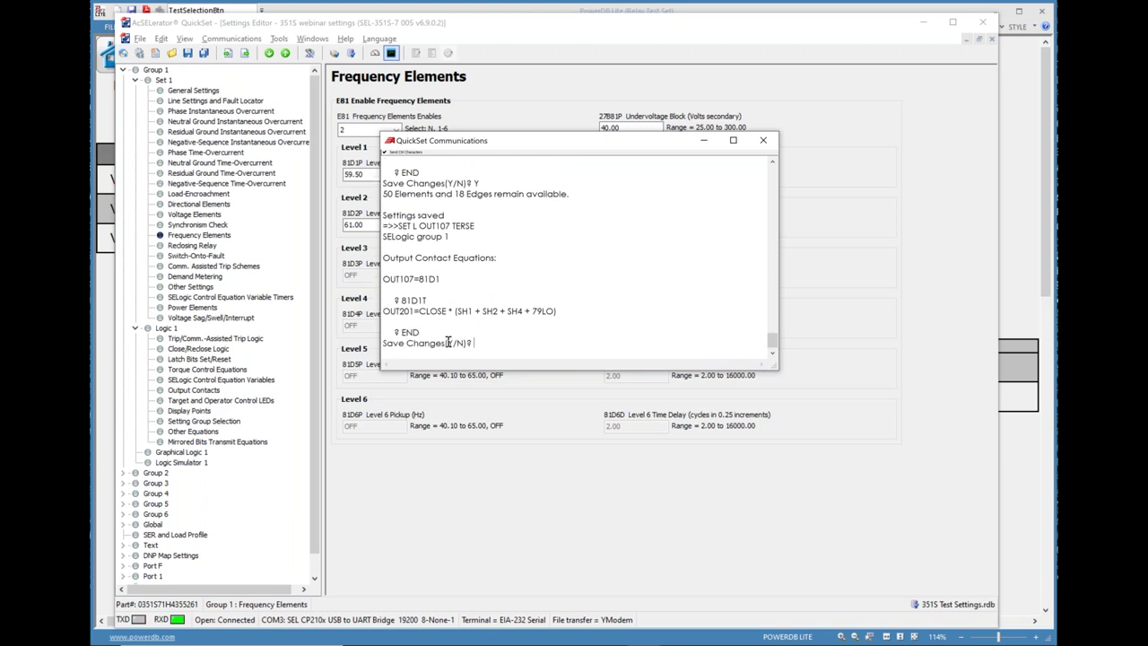
pyautogui.write('Y')
pyautogui.press('Return')
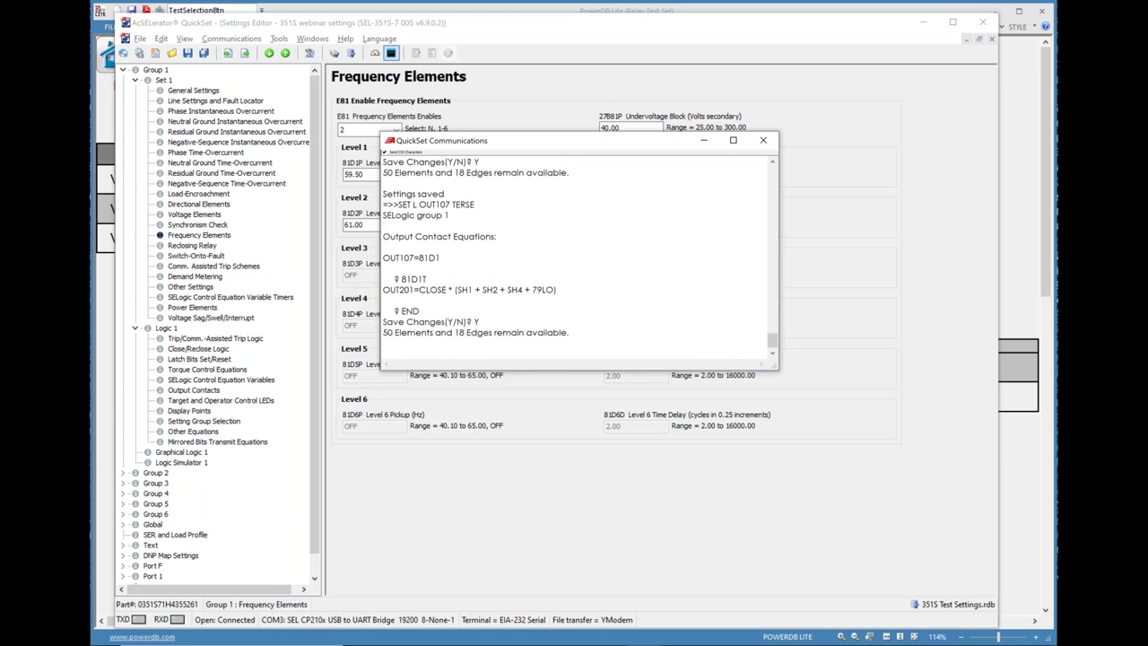
pyautogui.click(705, 142)
# - Run the t< Timing test in PowerDB; it passes with a 12.264-cycle trip
pyautogui.hotkey('alt', 'Tab')
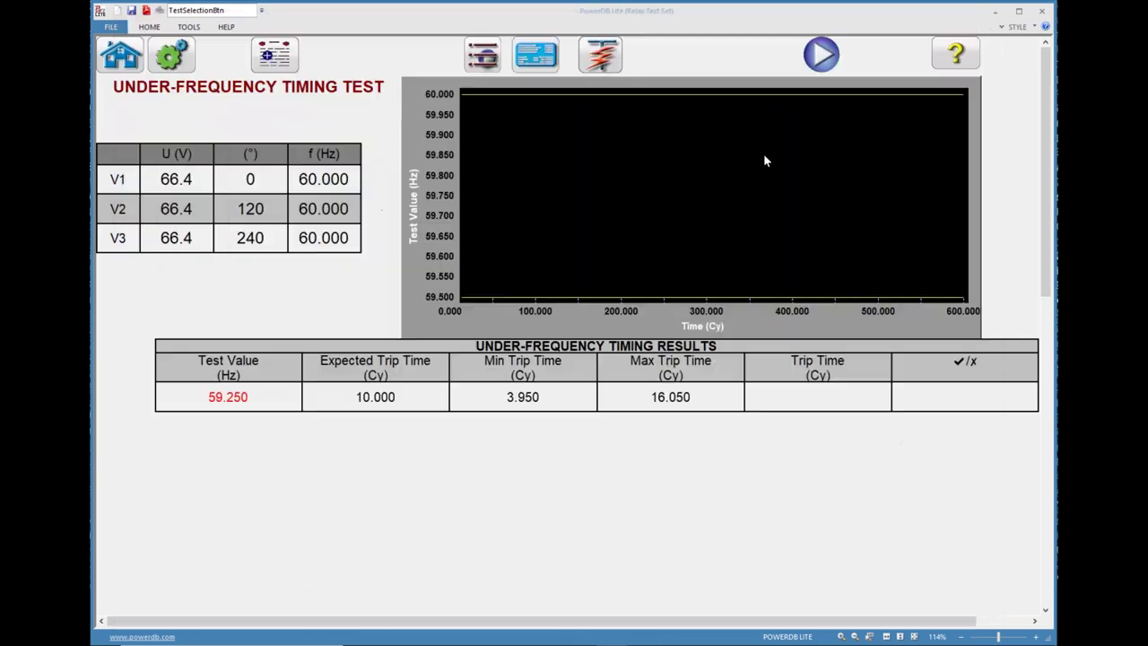
pyautogui.click(822, 54)
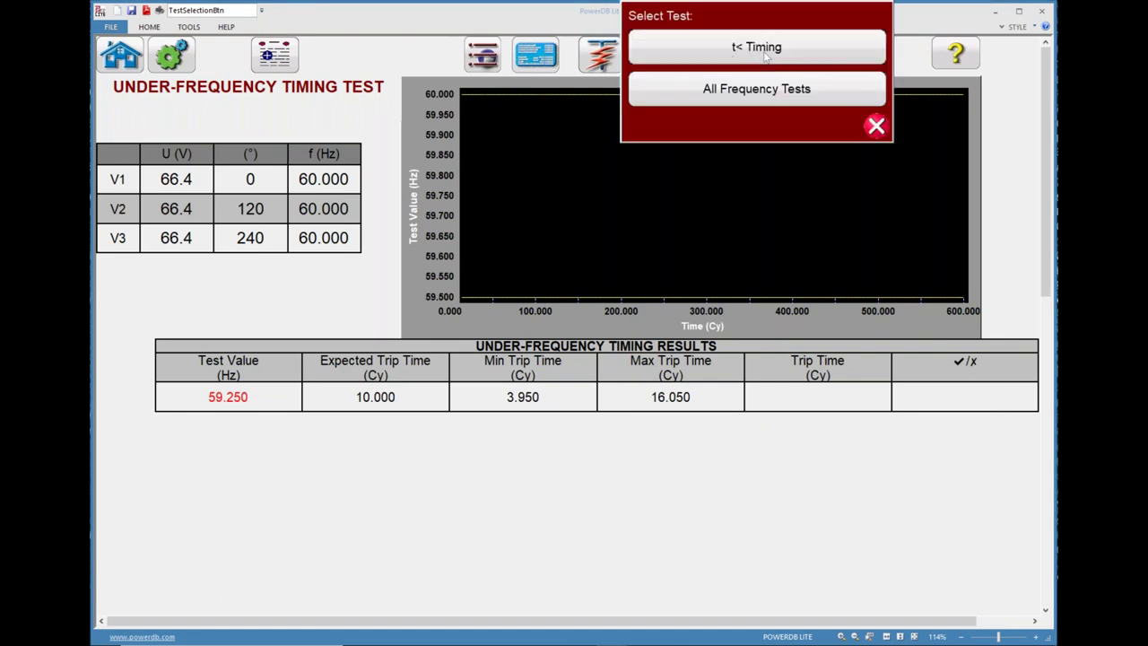
pyautogui.click(766, 53)
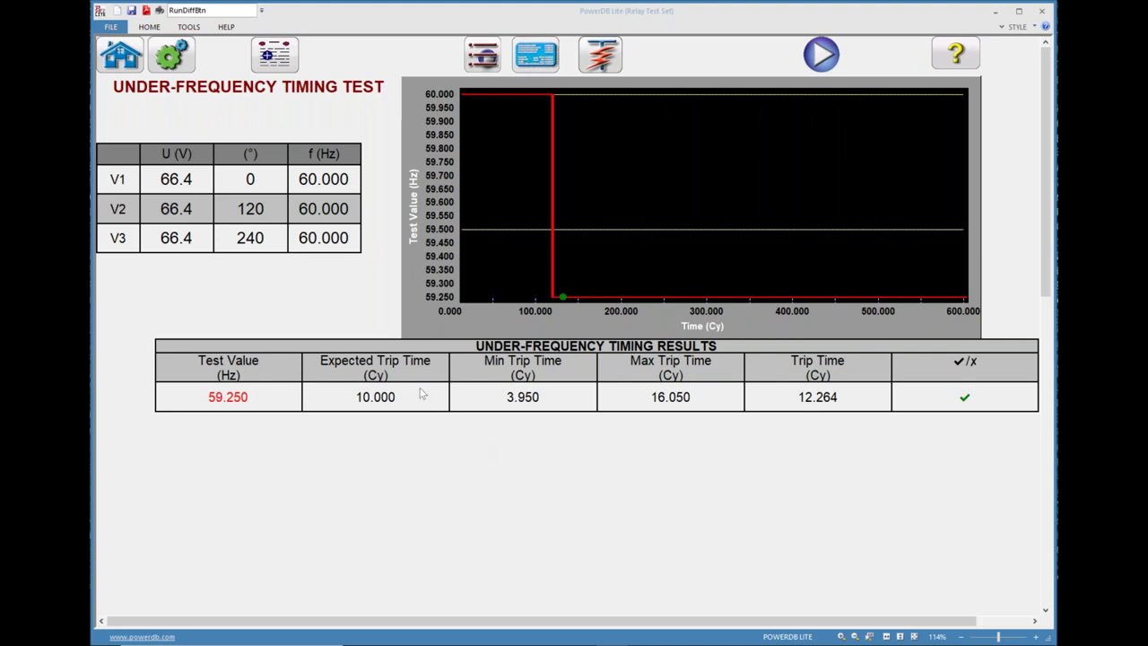
# - Switch to the Overfrequency Pickup test, expecting 61.000 Hz
pyautogui.click(484, 55)
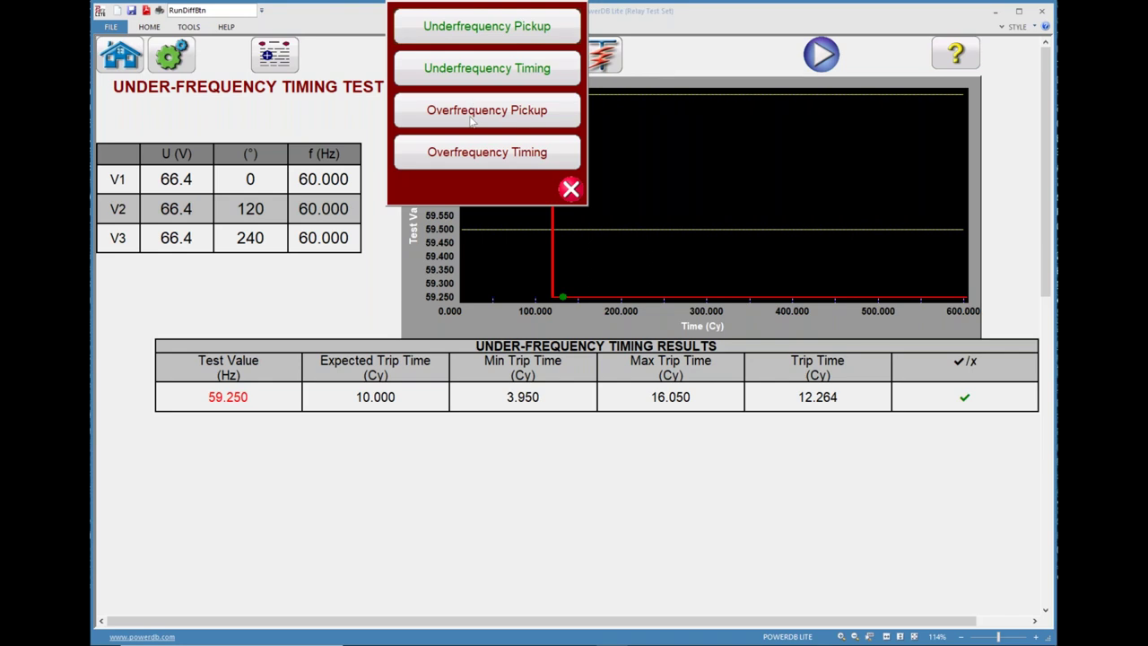
pyautogui.click(471, 119)
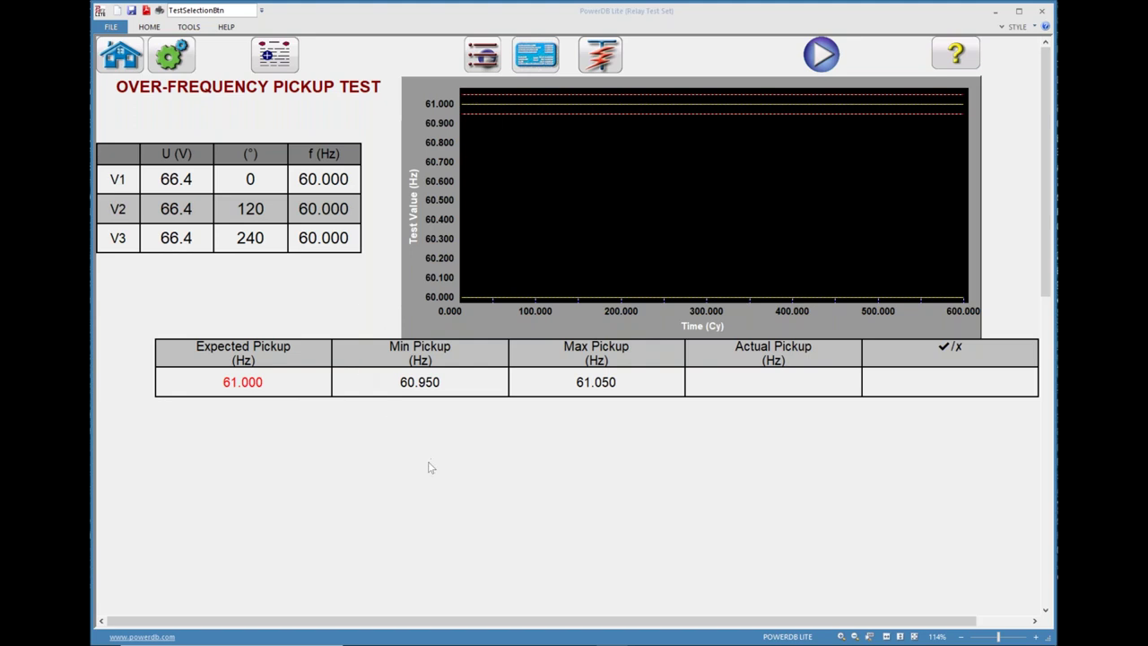
# - In the QuickSet terminal, enter SET L OUT107 TERSE, correcting the mistyped command
pyautogui.hotkey('alt', 'Tab')
pyautogui.press('Tab')
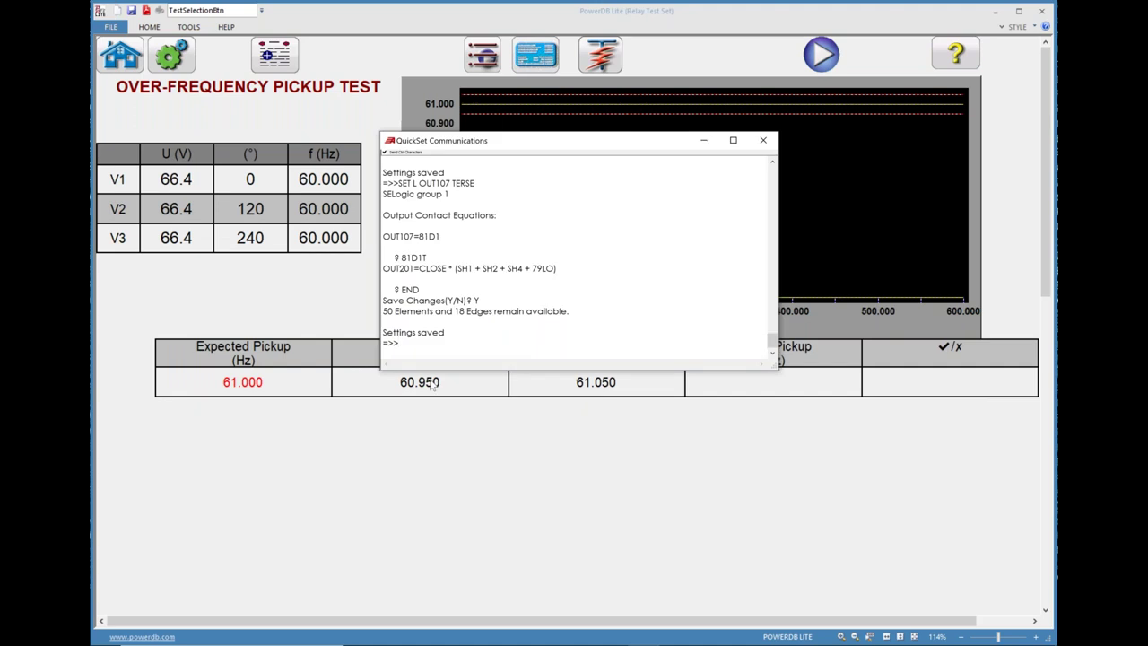
pyautogui.write('SET L OUT107 TERSE')
pyautogui.press('Return')
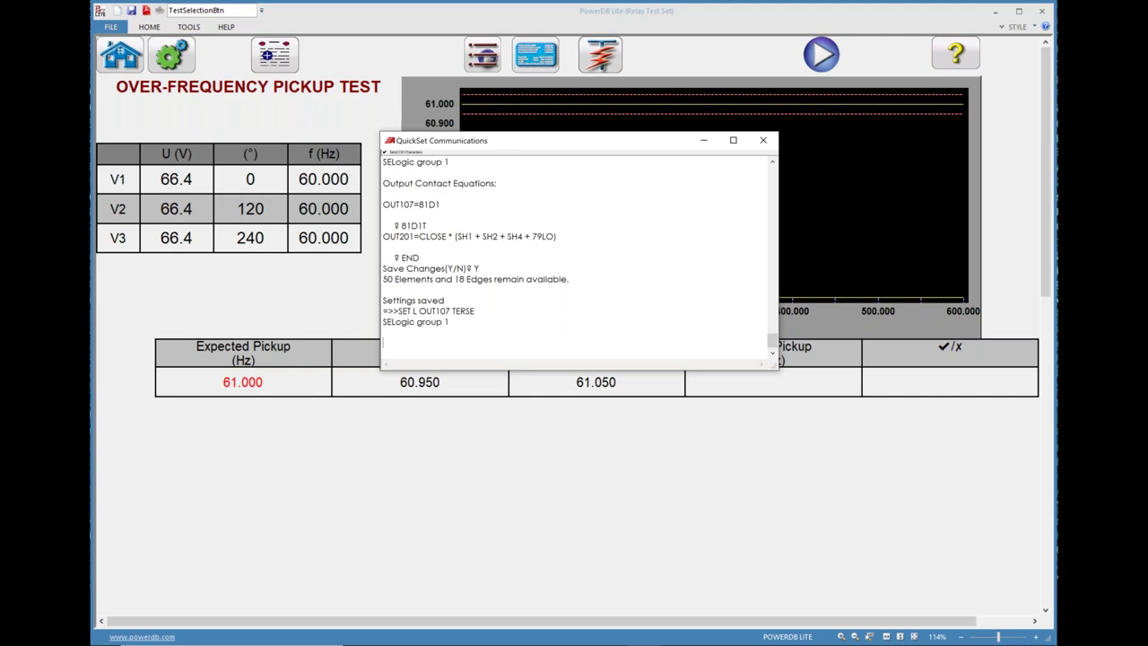
pyautogui.write('E')
pyautogui.press('BackSpace')
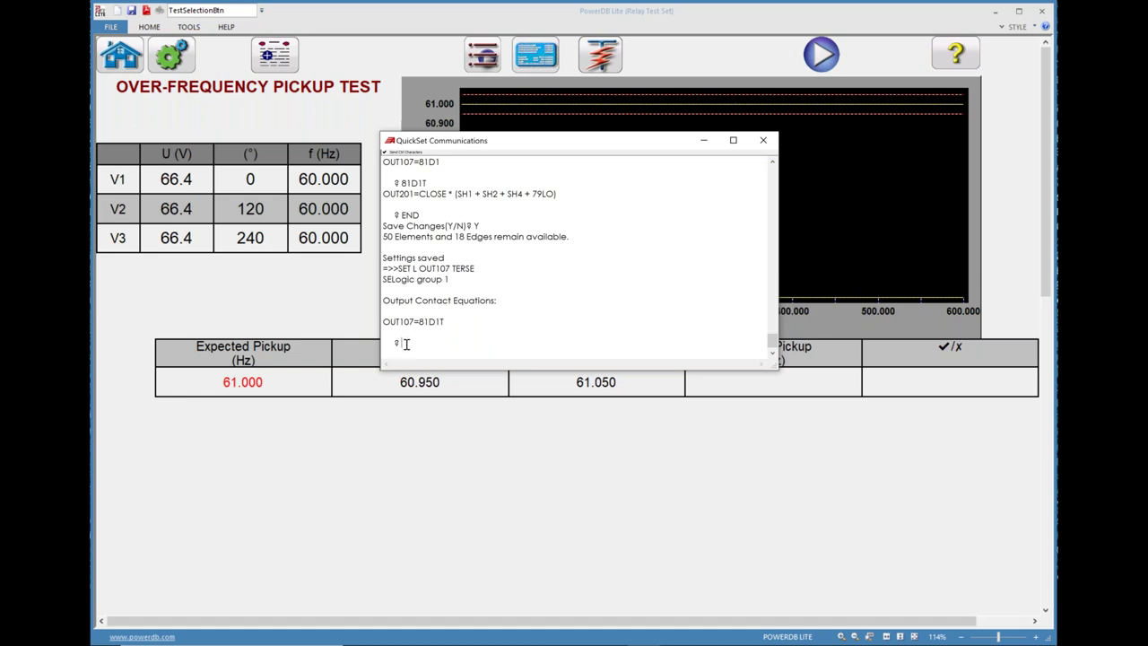
# - Set OUT107 to 81D2, save the settings with END and Y, and hide QuickSet
pyautogui.click(581, 633)
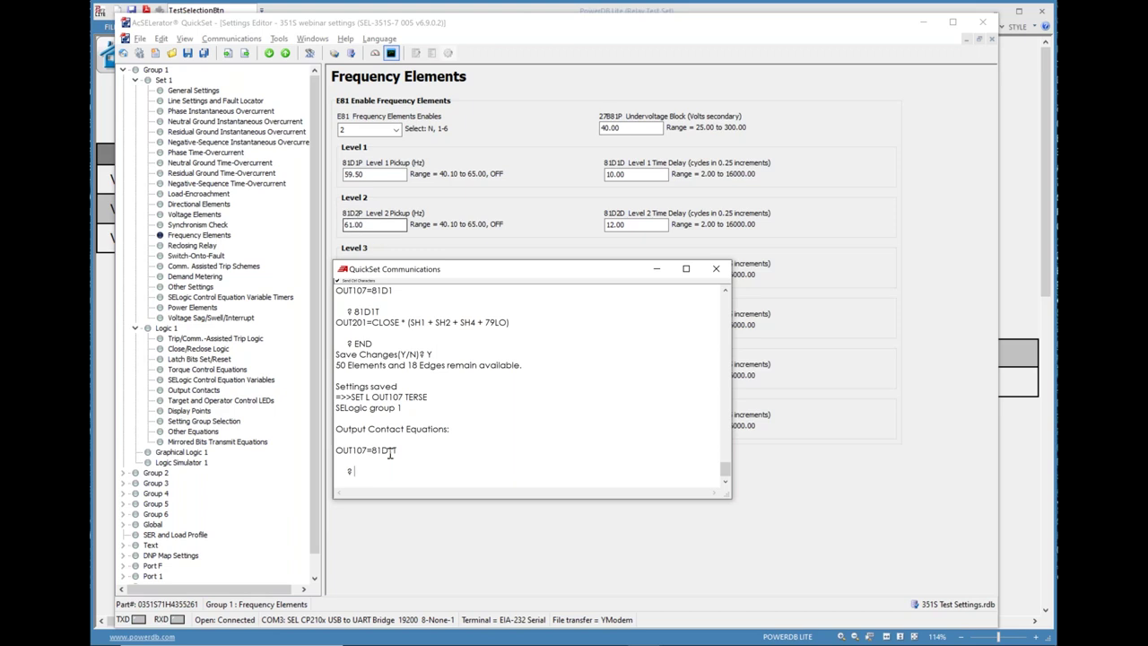
pyautogui.write('81D2')
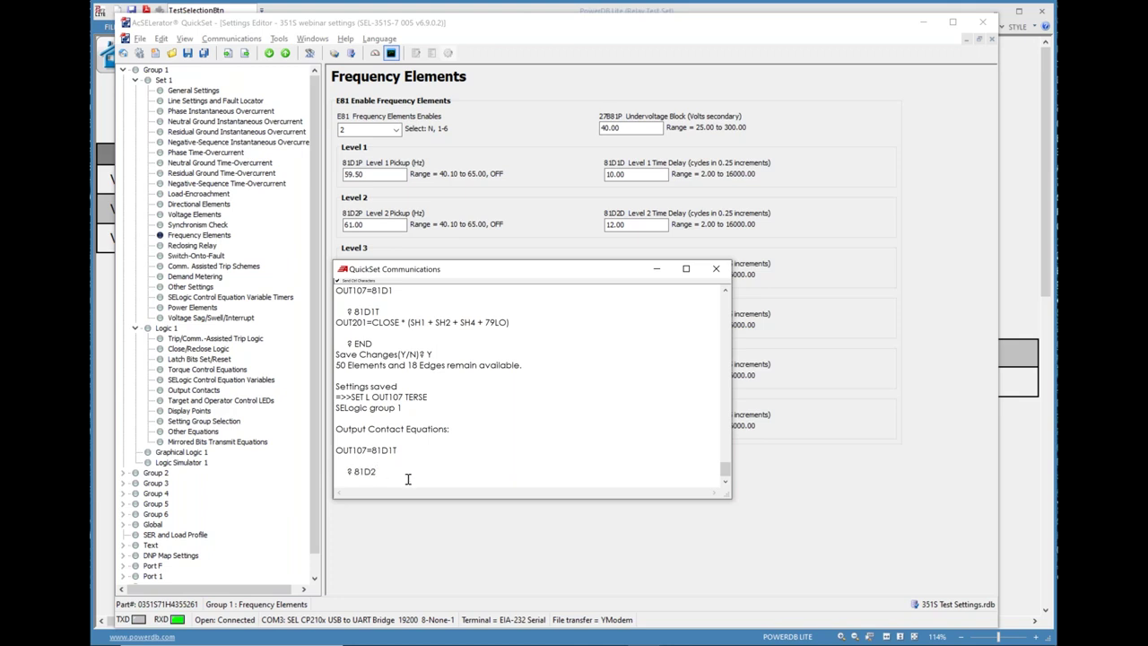
pyautogui.press('Return')
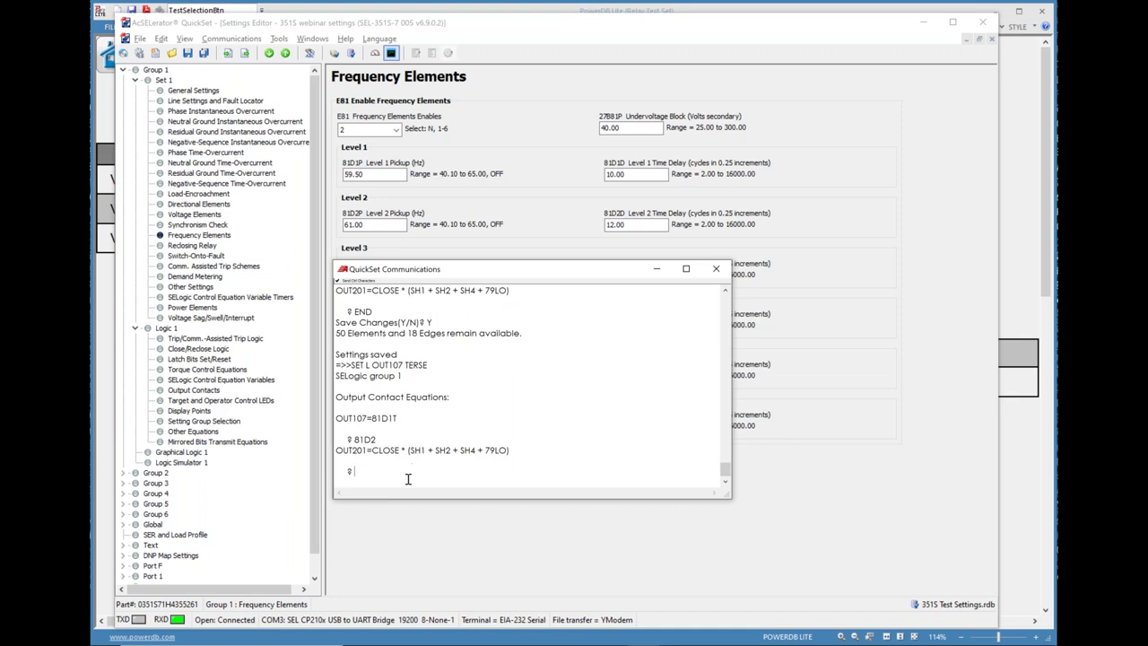
pyautogui.write('END')
pyautogui.press('Return')
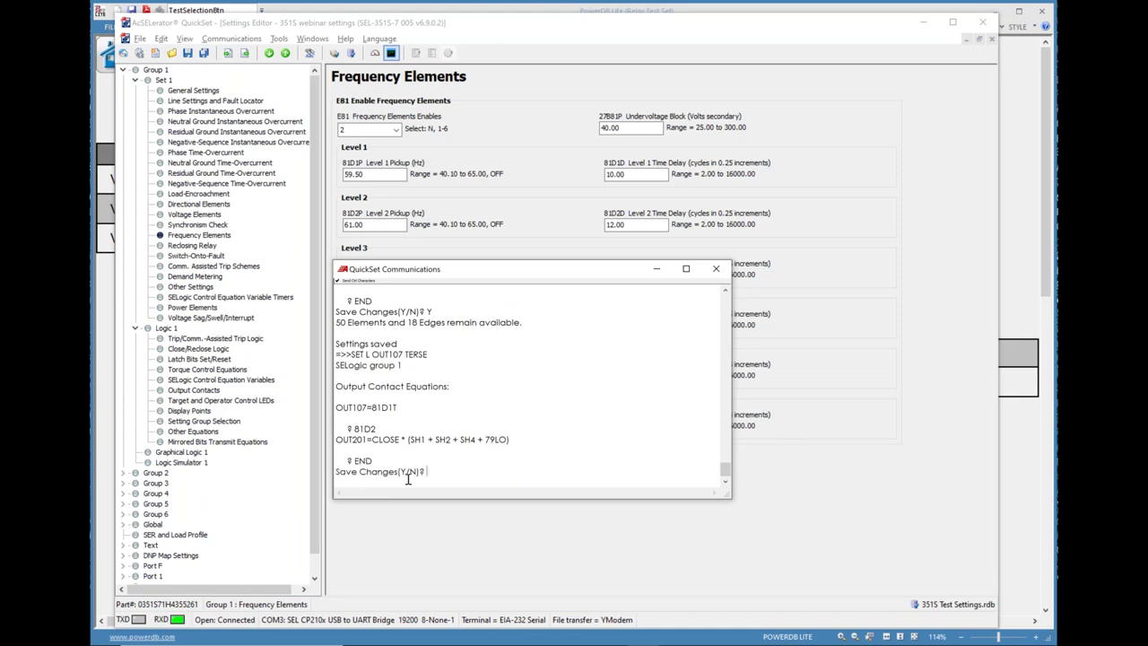
pyautogui.write('Y')
pyautogui.press('Return')
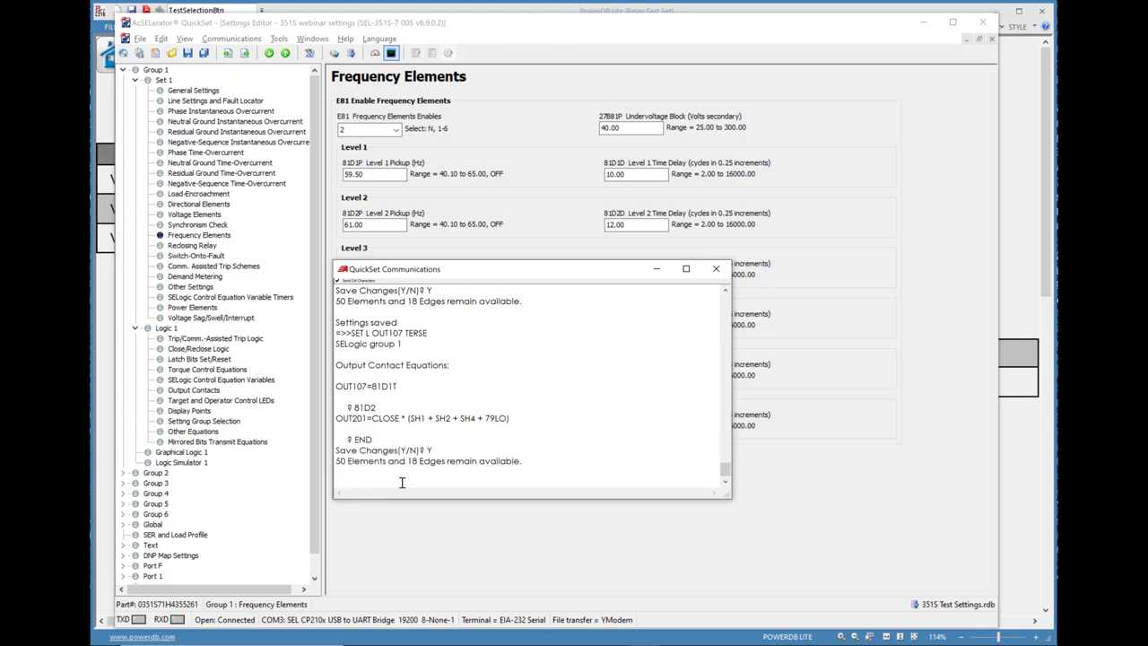
pyautogui.click(656, 274)
pyautogui.click(923, 22)
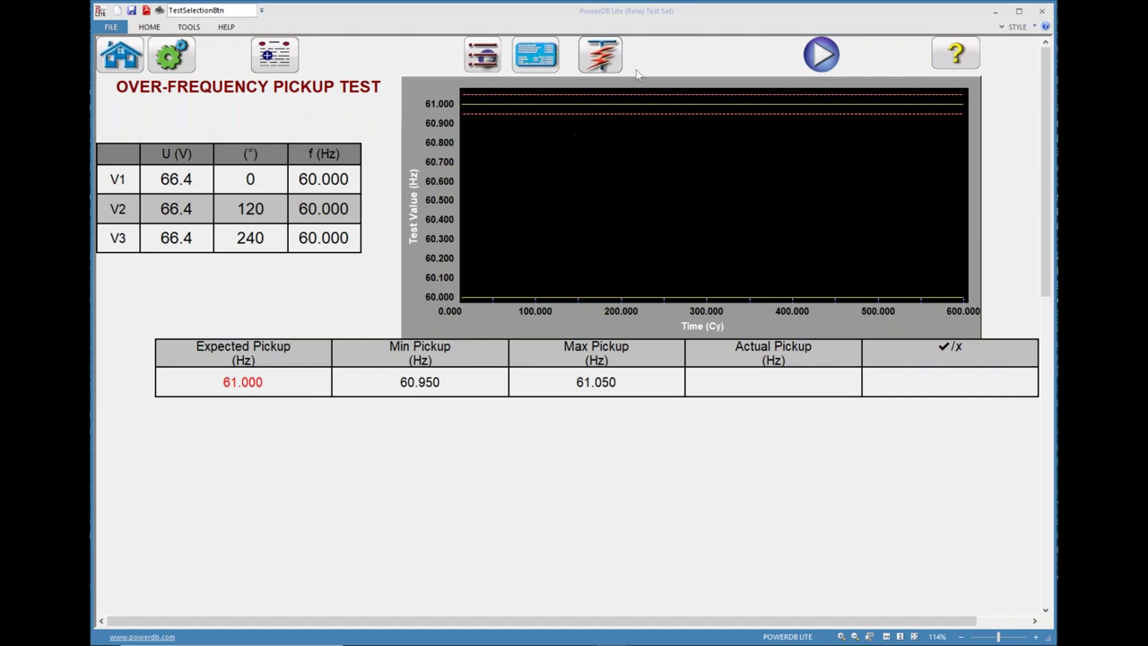
# - Run the f> Pickup test; it passes with an actual pickup of 61.017 Hz
pyautogui.click(821, 56)
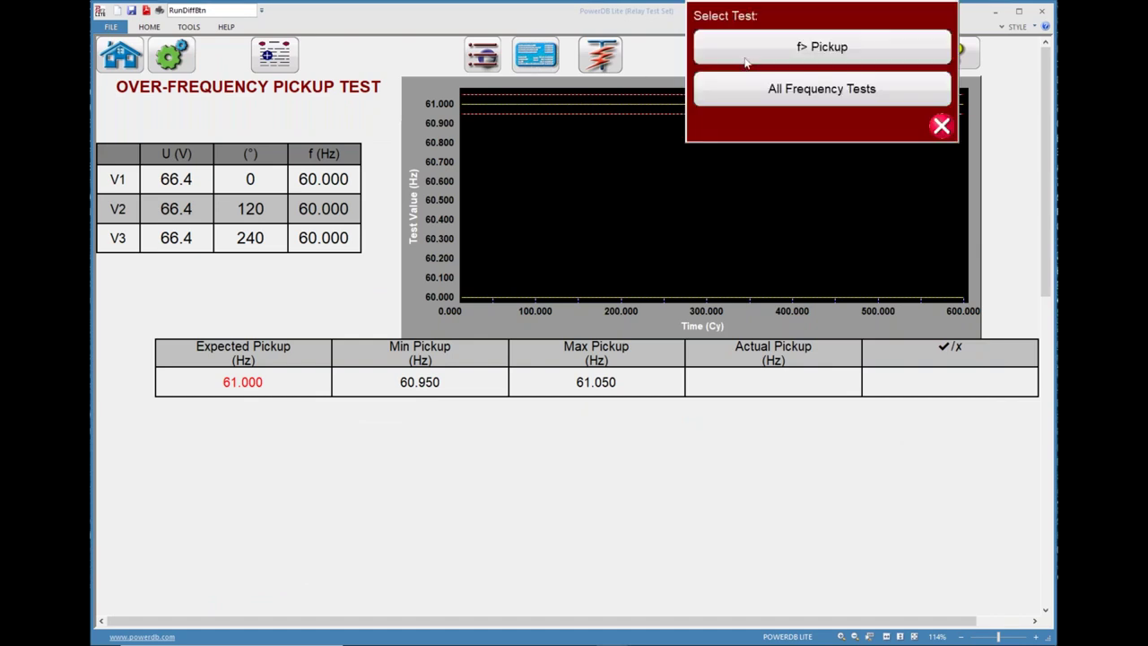
pyautogui.click(821, 55)
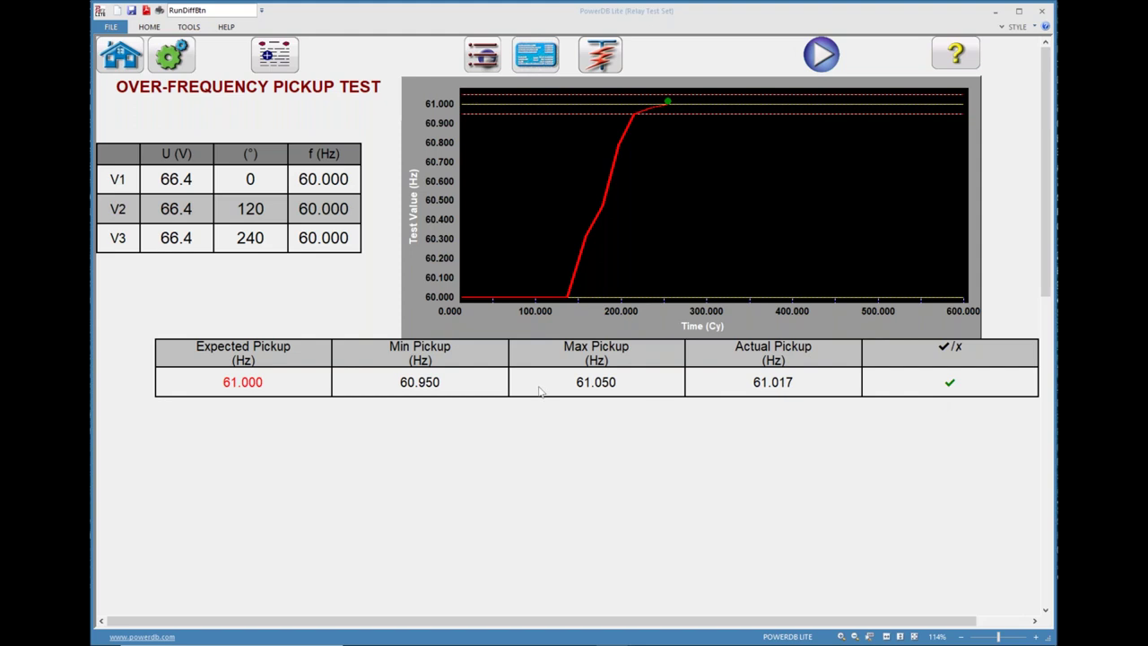
pyautogui.click(485, 61)
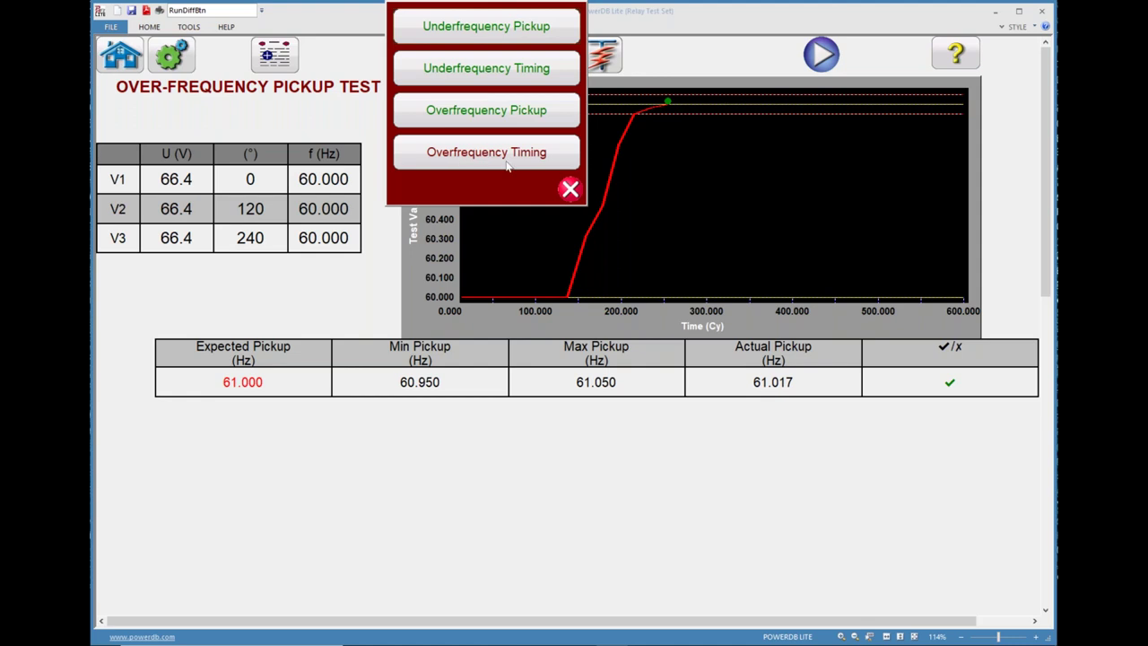
# - Switch to the Overfrequency Timing test, which expects a 12-cycle trip at 61.250 Hz
pyautogui.click(505, 162)
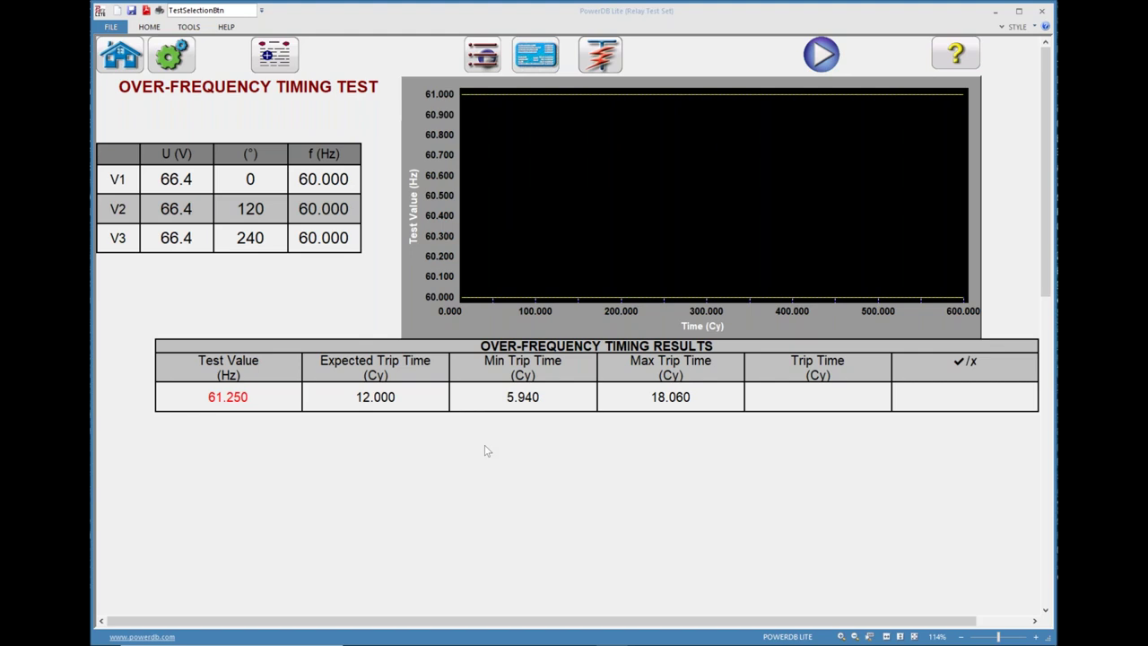
# - In the QuickSet terminal, change OUT107 to 81D2T via SET L OUT107 TERSE and save the settings
pyautogui.hotkey('alt', 'Tab')
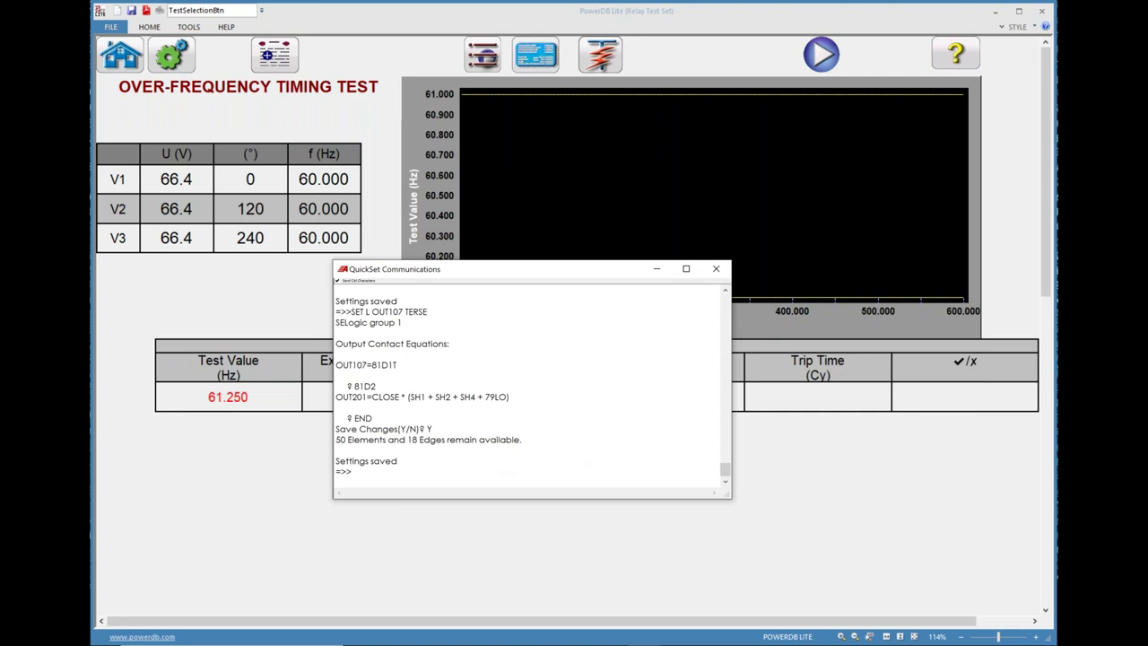
pyautogui.write('SET L OUT107 TERSE')
pyautogui.press('Return')
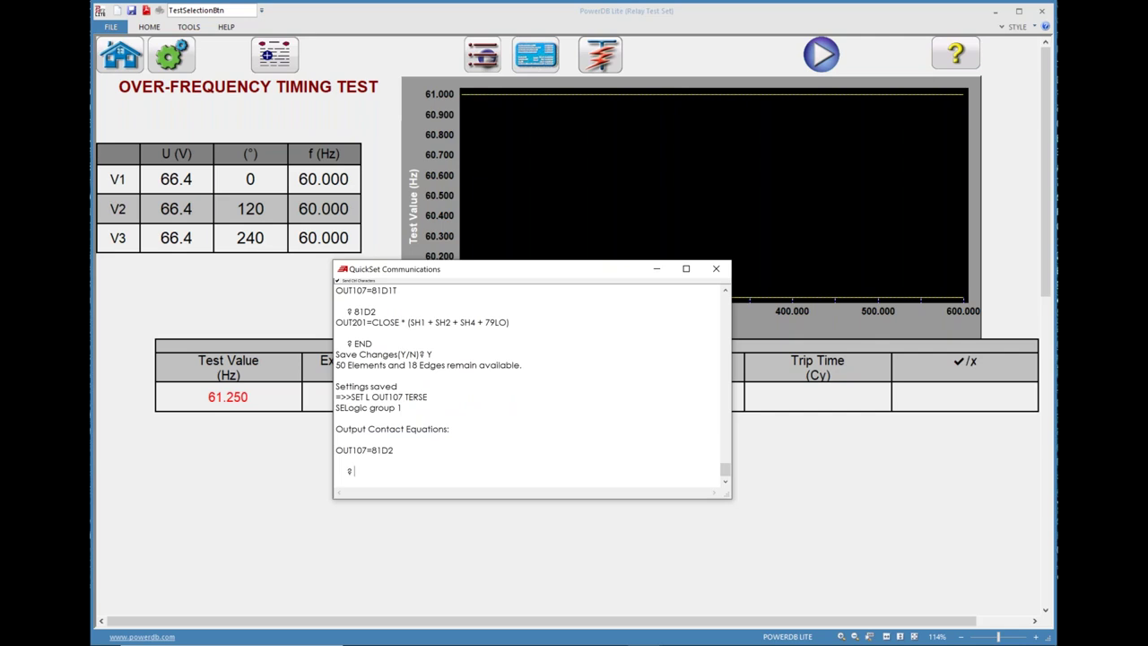
pyautogui.write('81D2T')
pyautogui.press('Return')
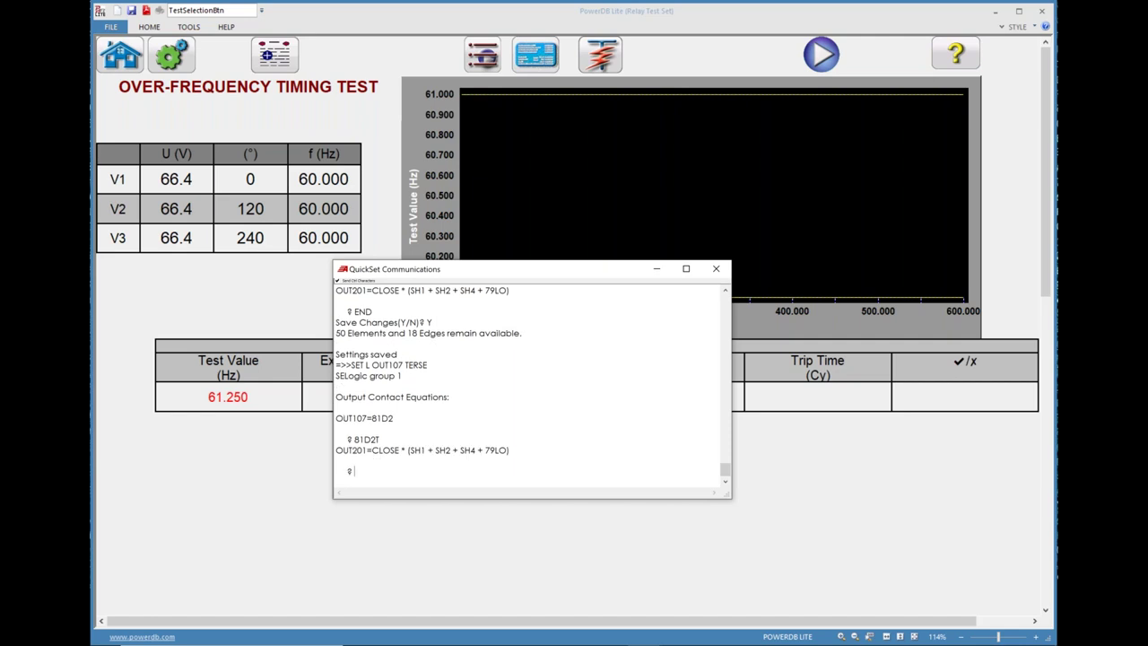
pyautogui.write('END')
pyautogui.press('Return')
pyautogui.write('Y')
pyautogui.press('Return')
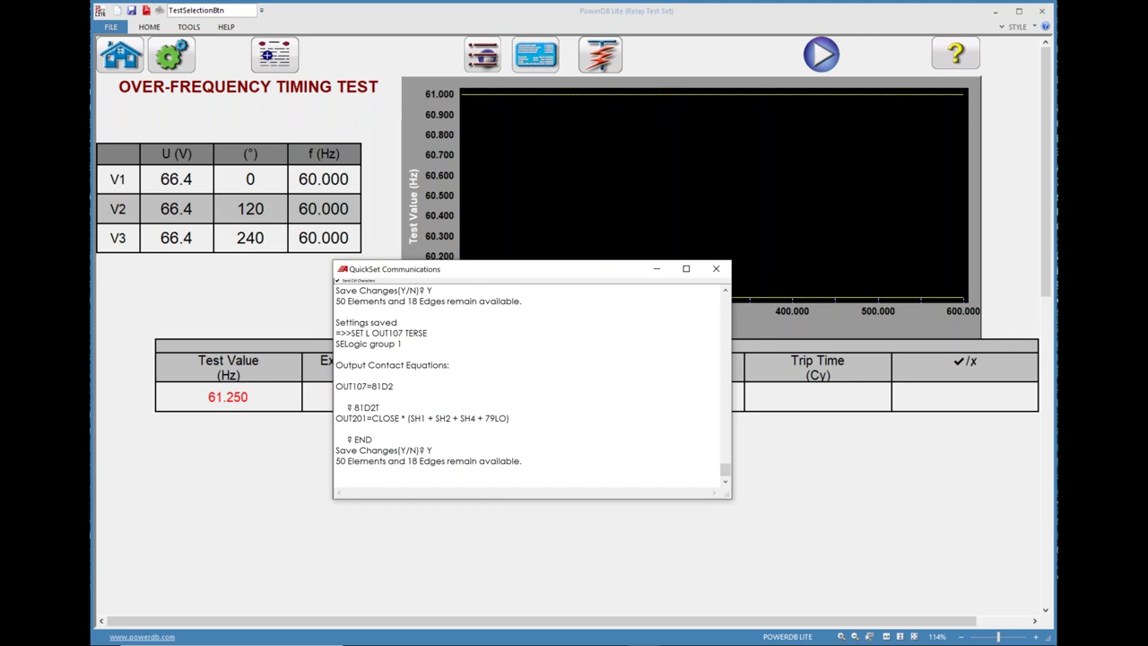
pyautogui.click(657, 270)
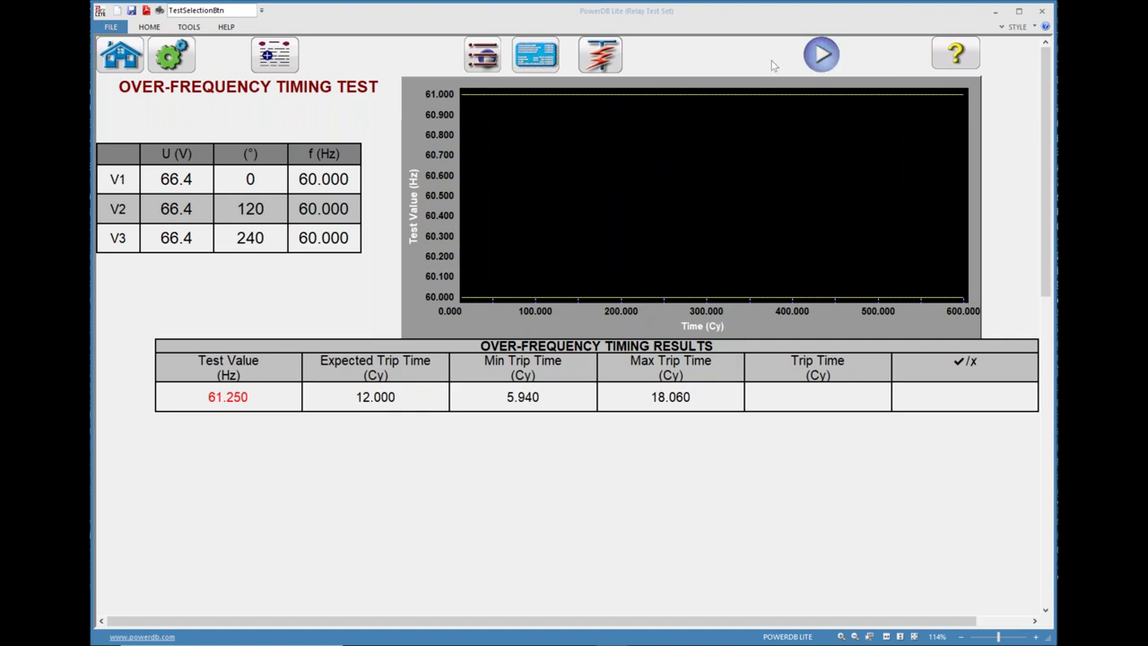
# - Run the over-frequency timing test, which passes with a 14.400-cycle trip, then open the test list
pyautogui.click(822, 54)
pyautogui.click(764, 51)
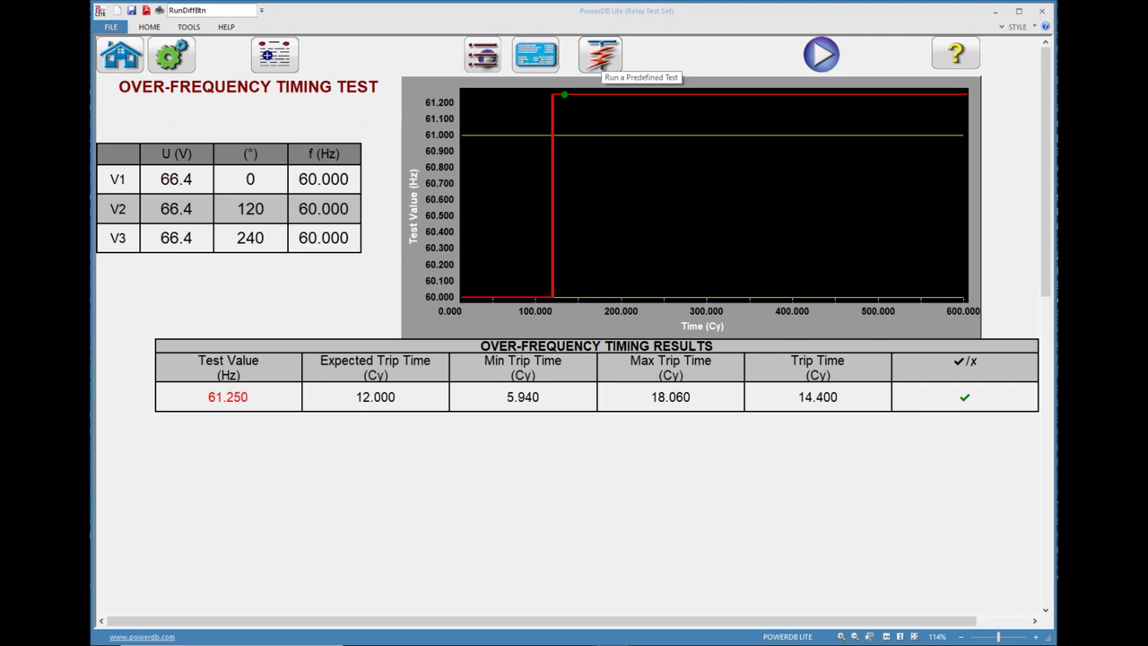
pyautogui.click(599, 58)
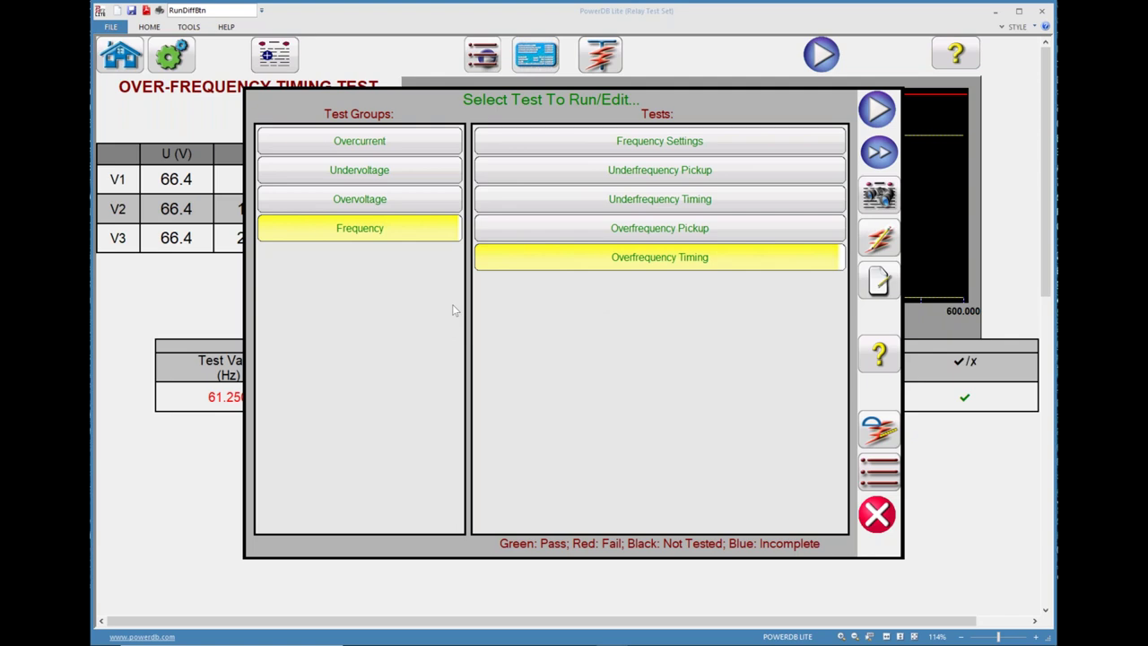
# - Check that the Overcurrent, Undervoltage, Overvoltage and Frequency groups all passed, then close the list
pyautogui.click(395, 145)
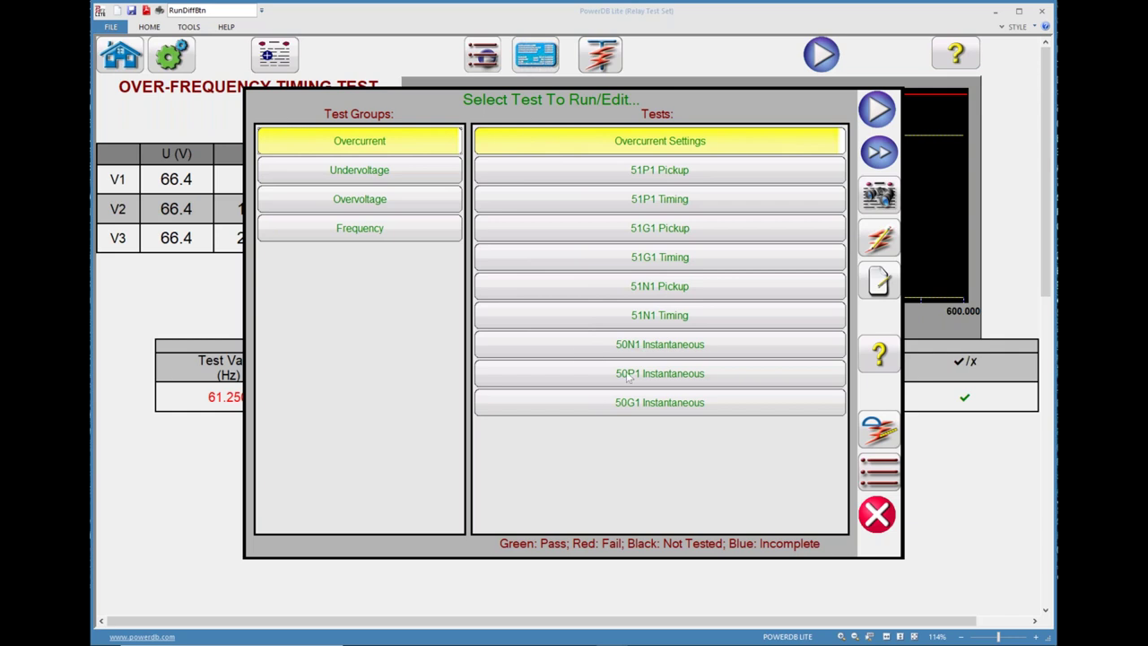
pyautogui.click(381, 175)
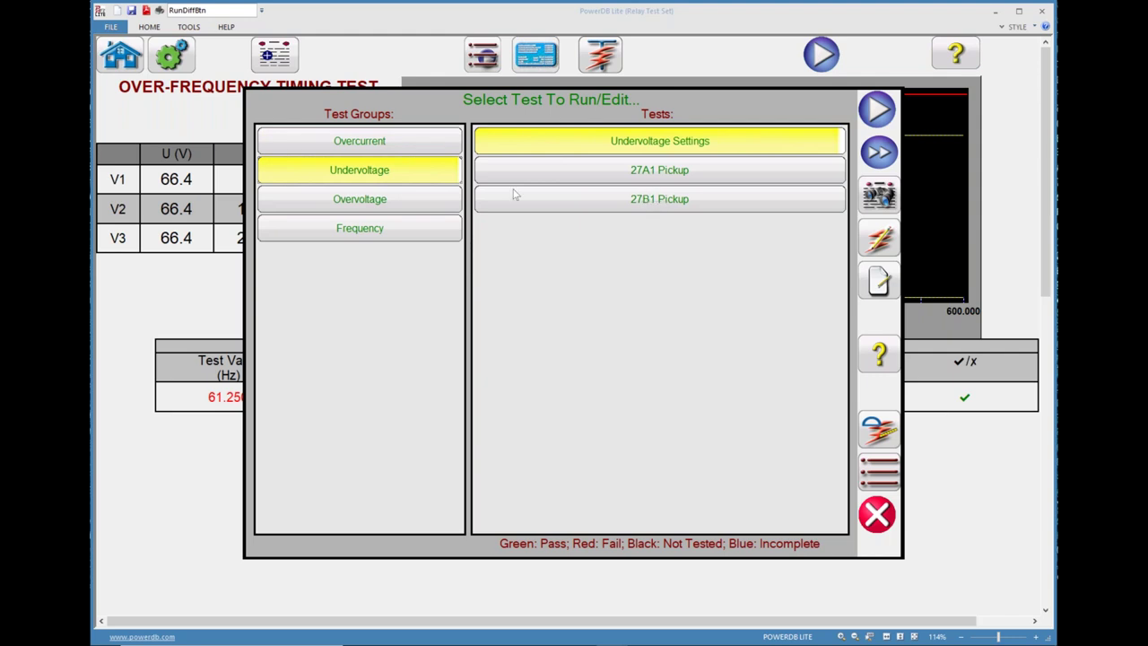
pyautogui.click(415, 201)
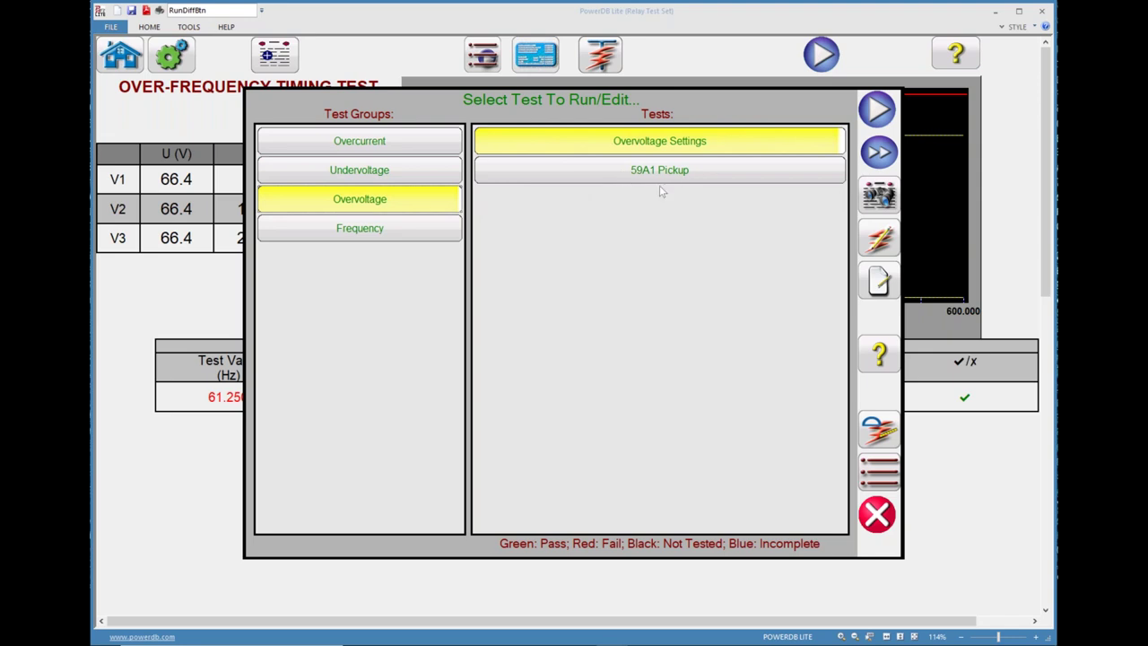
pyautogui.click(376, 229)
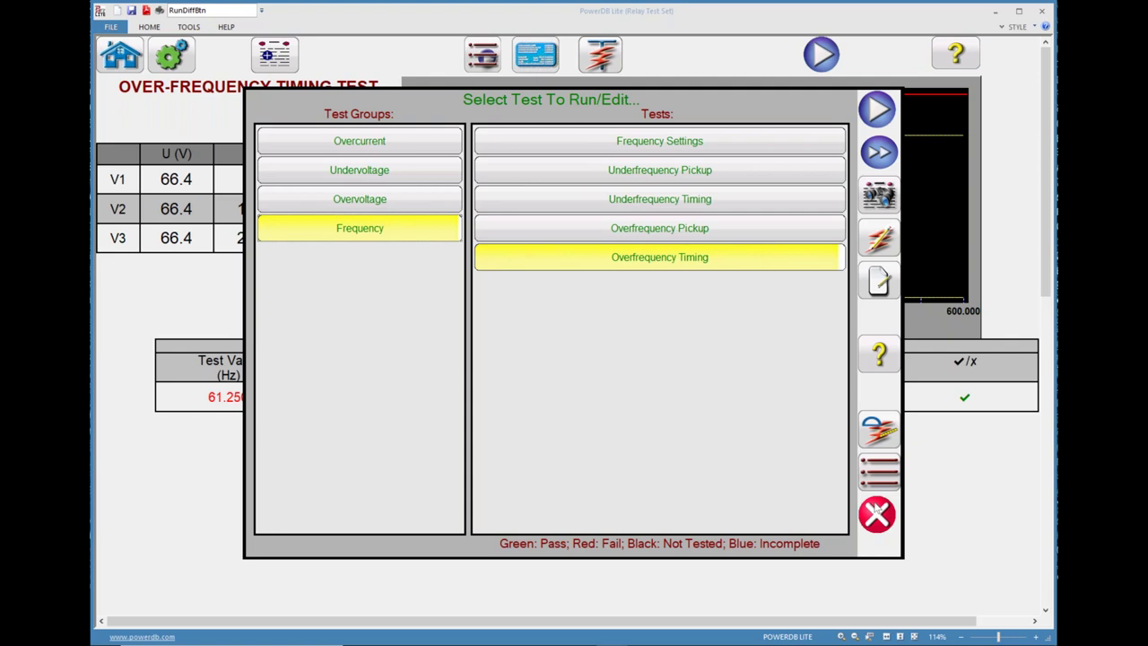
pyautogui.click(877, 514)
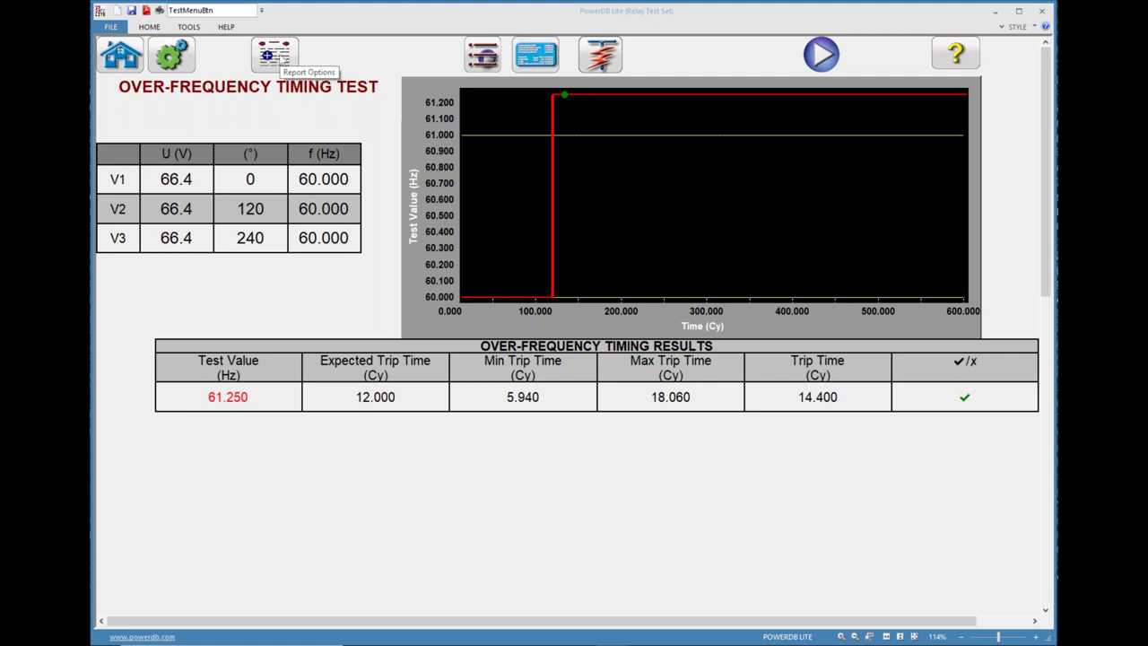
# - Display page 1 of the five-page Relay Test Report
pyautogui.click(284, 61)
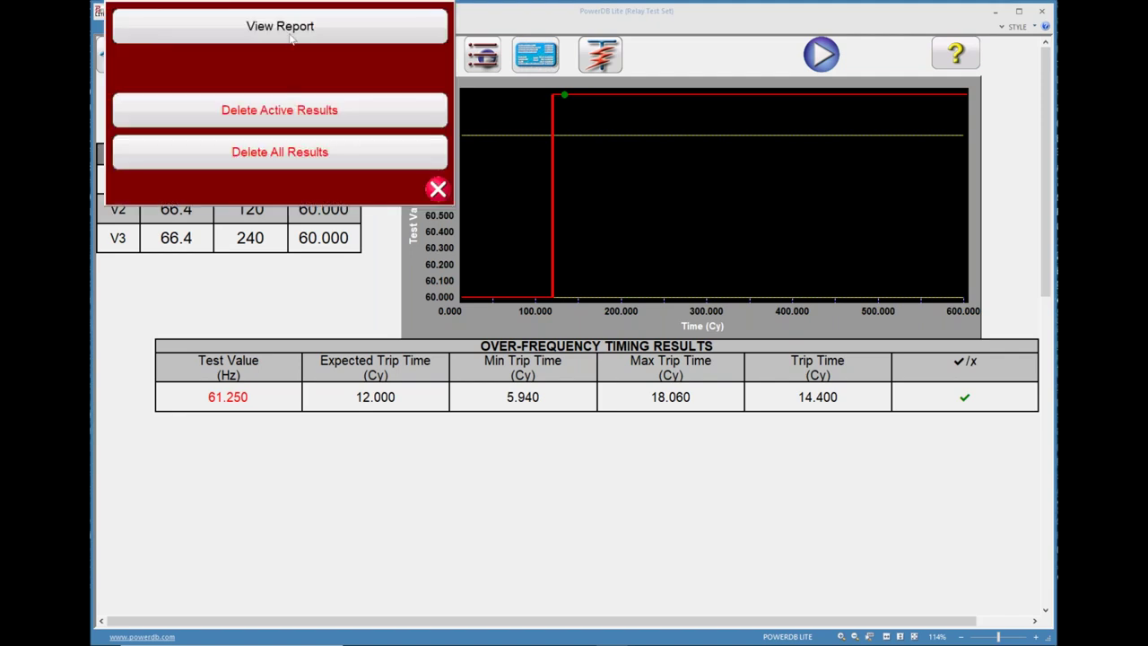
pyautogui.click(290, 32)
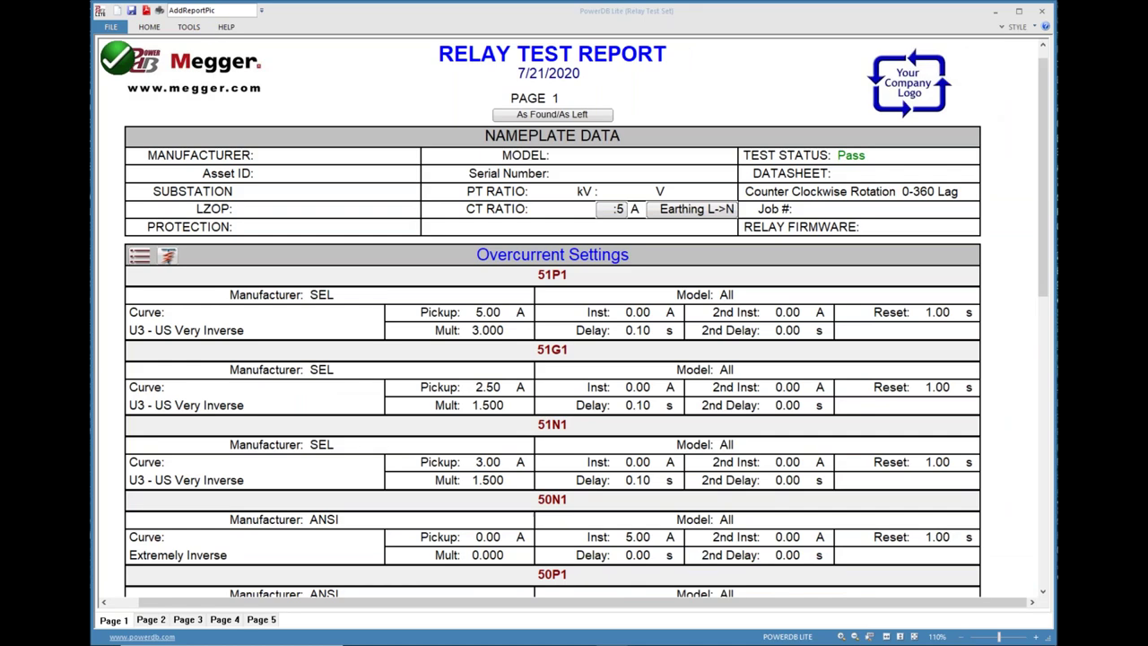
# - Zoom the report out slightly and read through pages 1 and 2
pyautogui.click(961, 636)
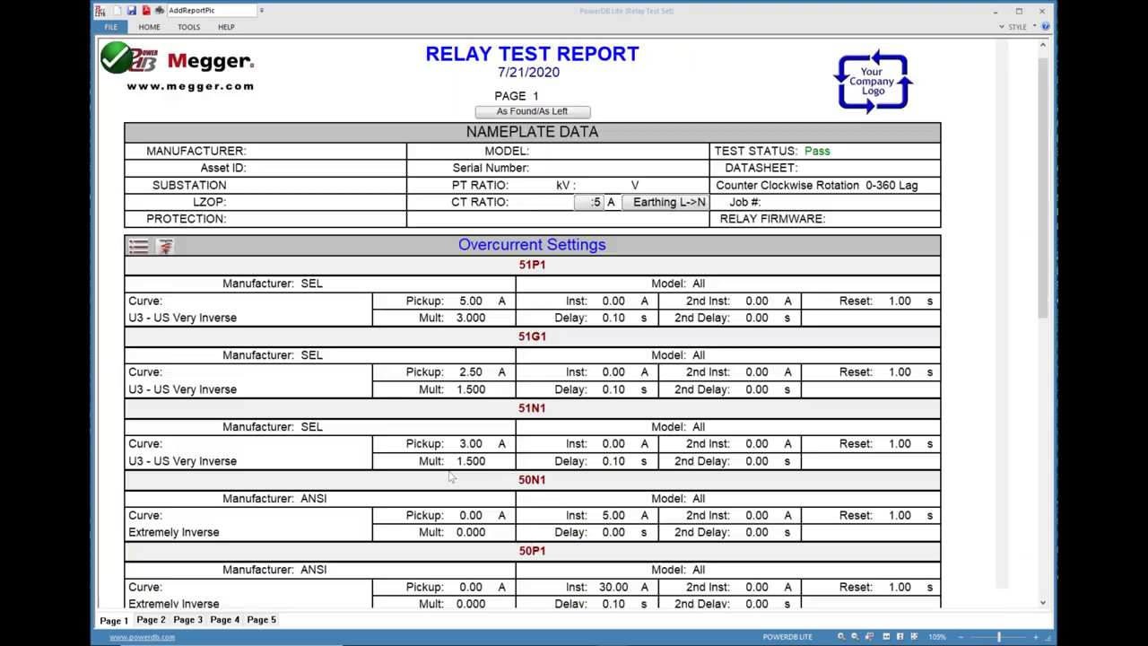
pyautogui.scroll(-3, 736, 492)
pyautogui.scroll(-3, 371, 461)
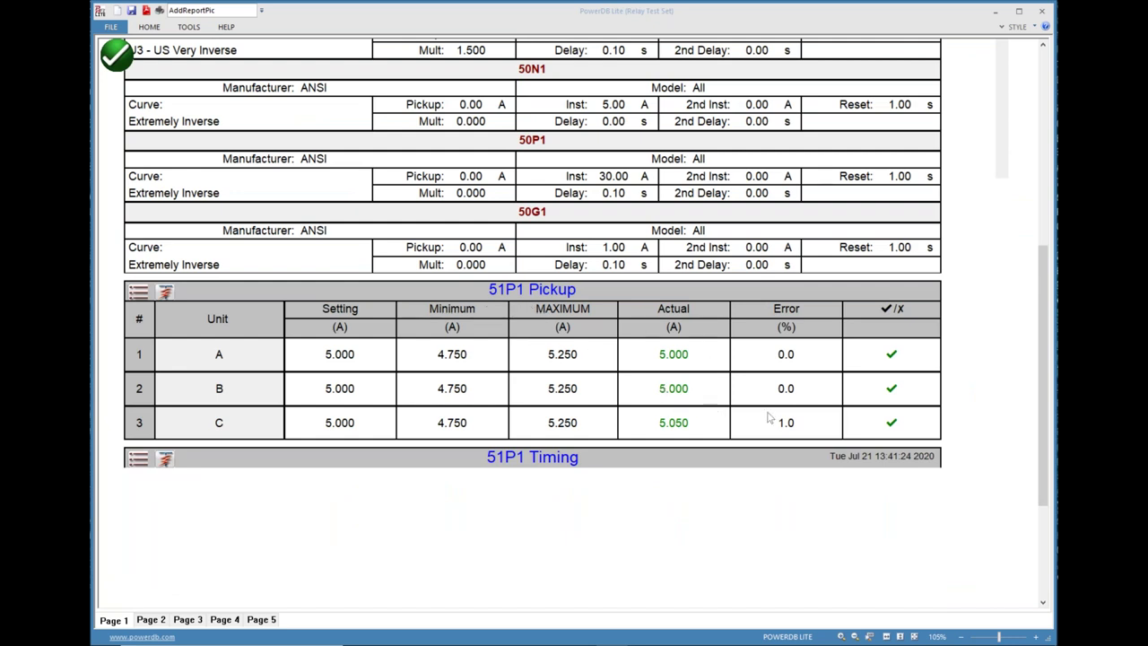
pyautogui.click(150, 620)
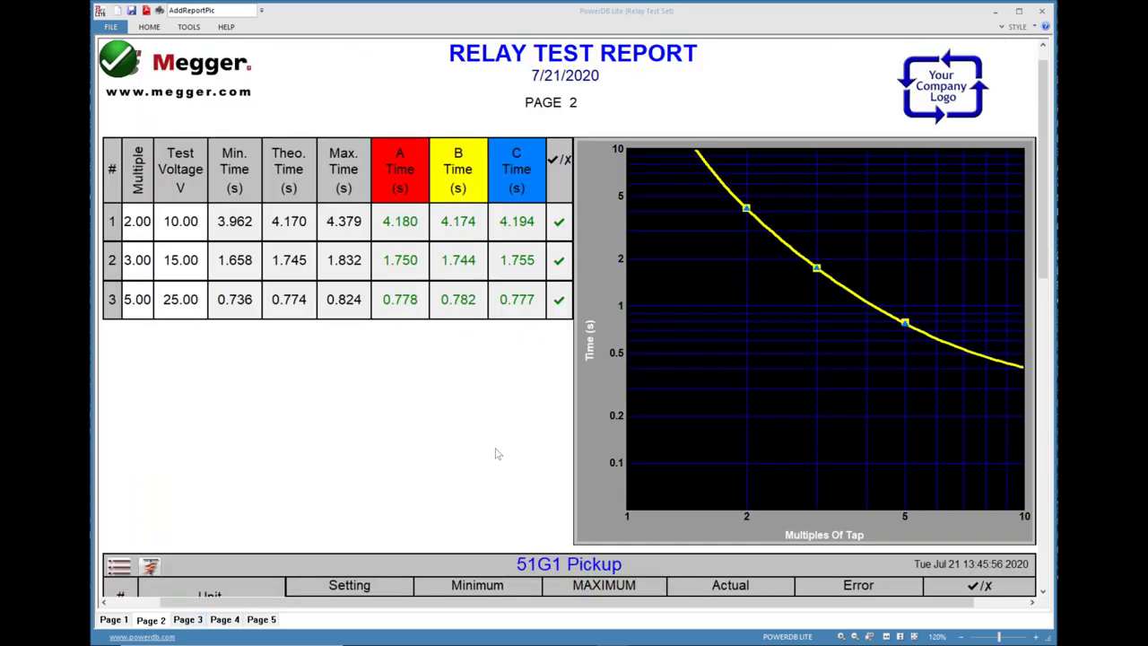
pyautogui.scroll(-3, 490, 460)
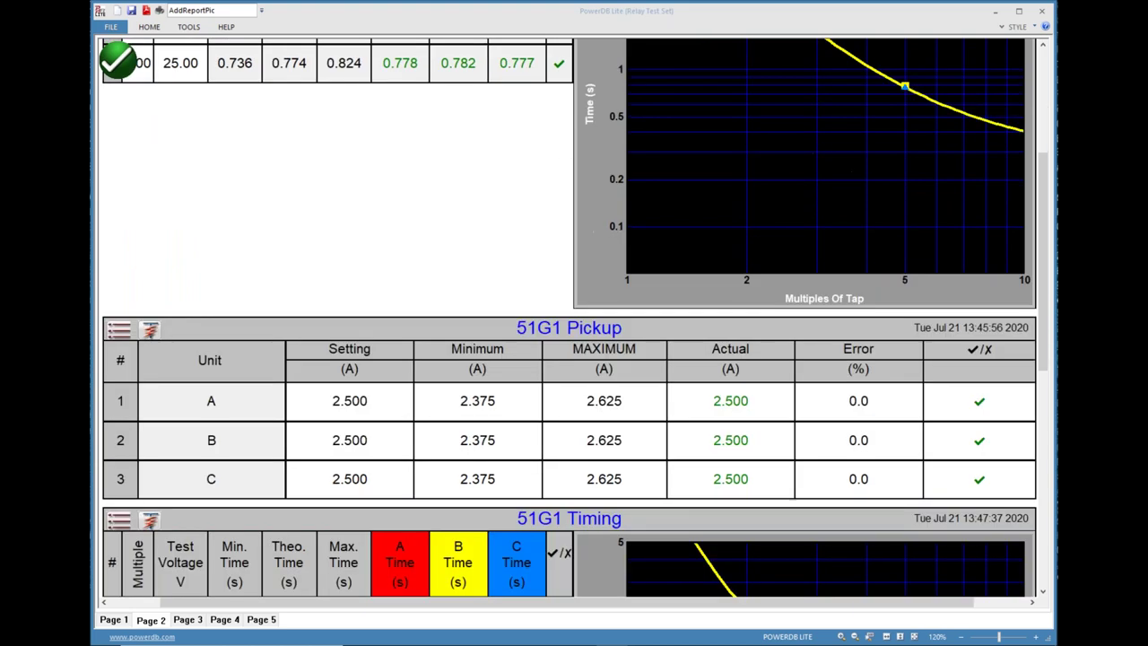
pyautogui.scroll(-2, 571, 336)
pyautogui.scroll(-3, 544, 475)
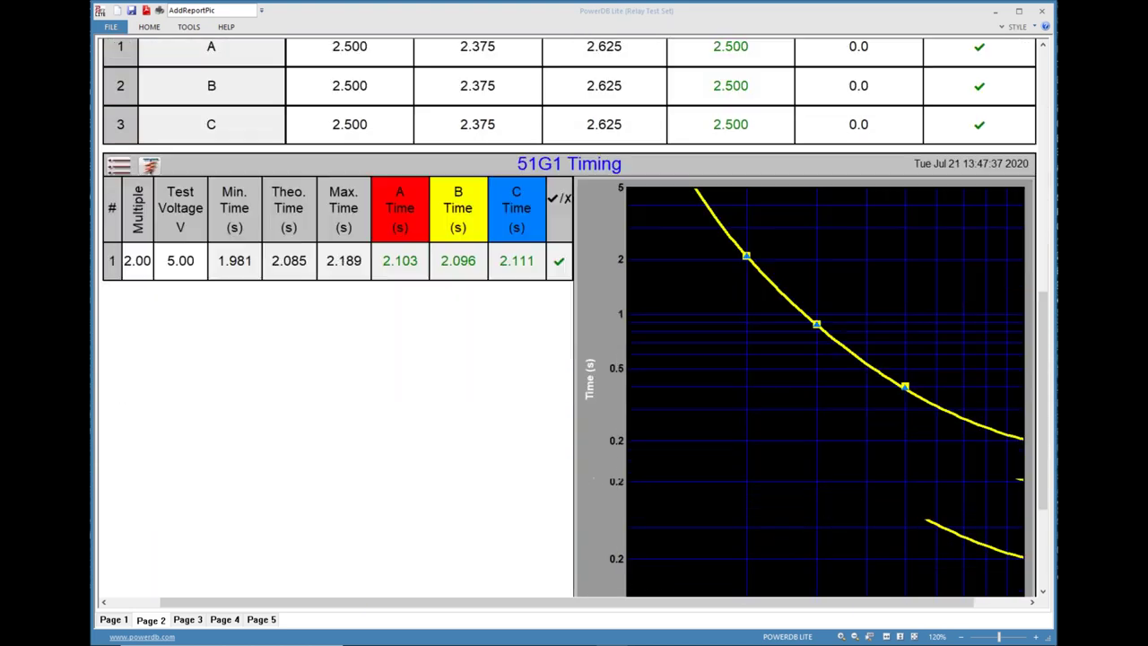
# - Review page 3 to its end, confirming the 50N1, 50P1 and 50G1 Instantaneous results passed
pyautogui.click(192, 618)
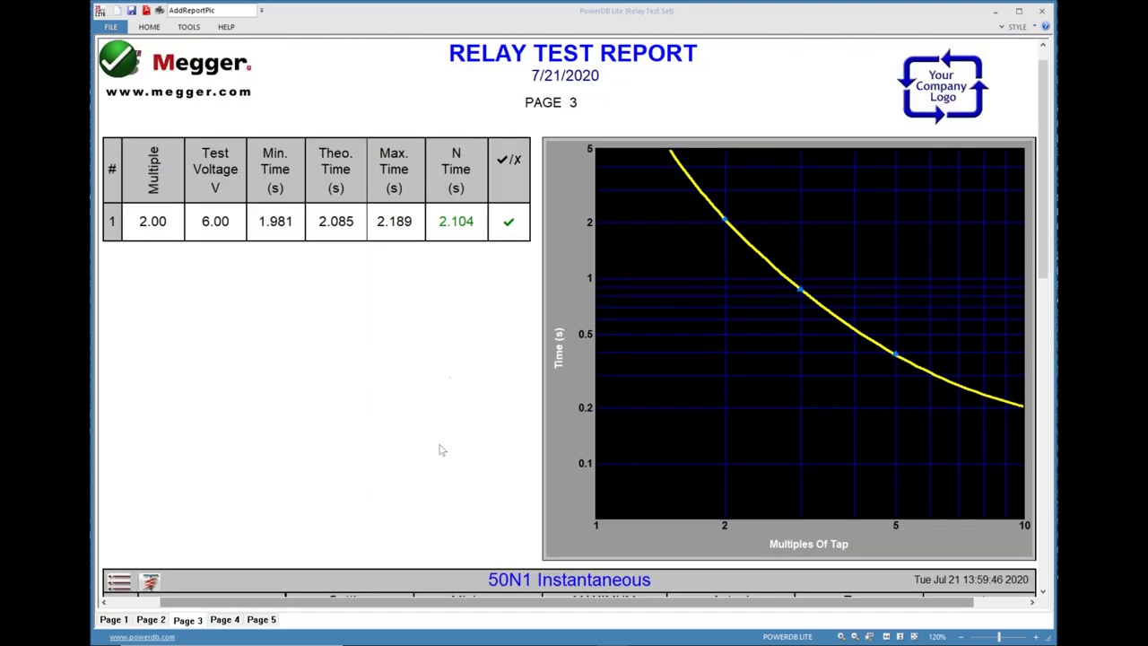
pyautogui.scroll(-4, 441, 451)
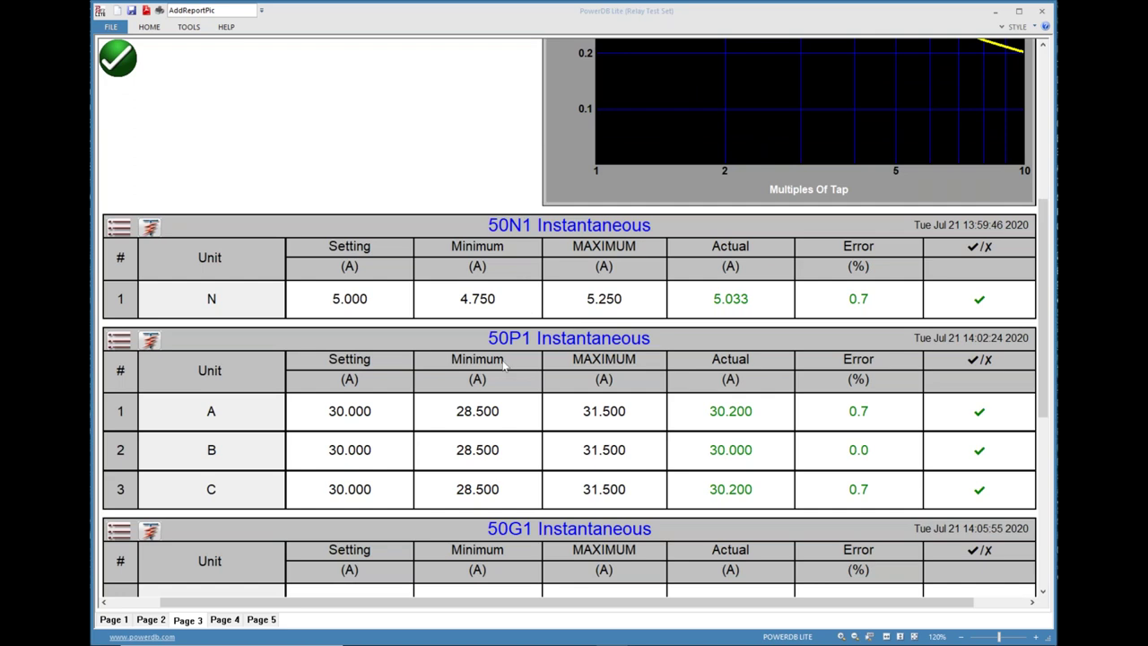
pyautogui.scroll(-1, 520, 484)
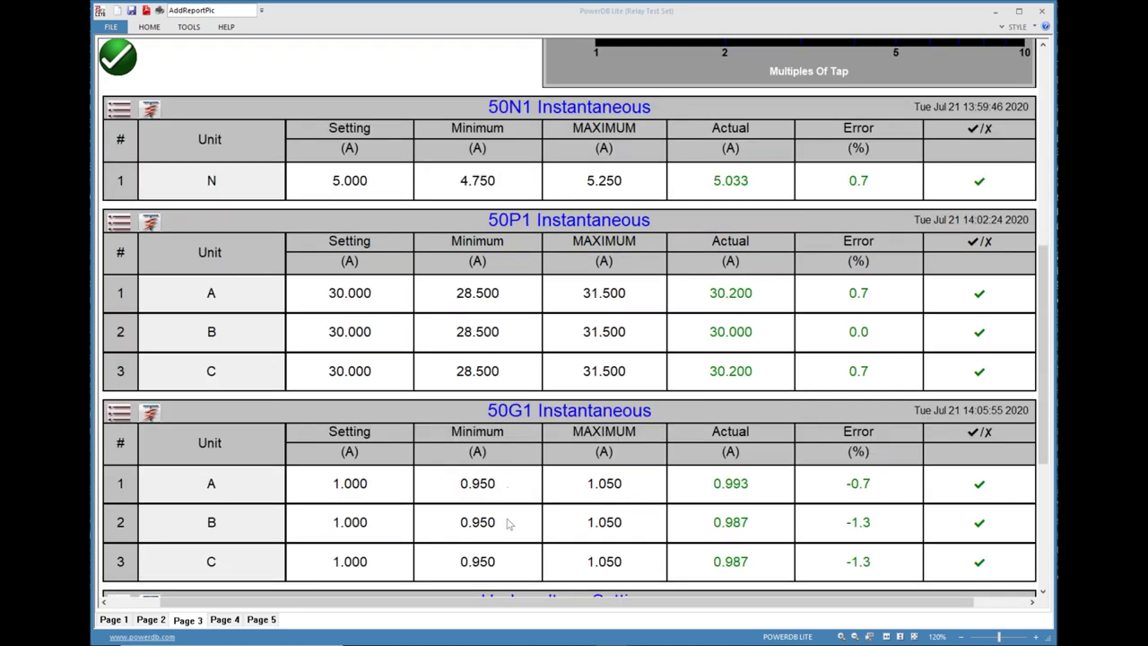
pyautogui.scroll(-1, 509, 524)
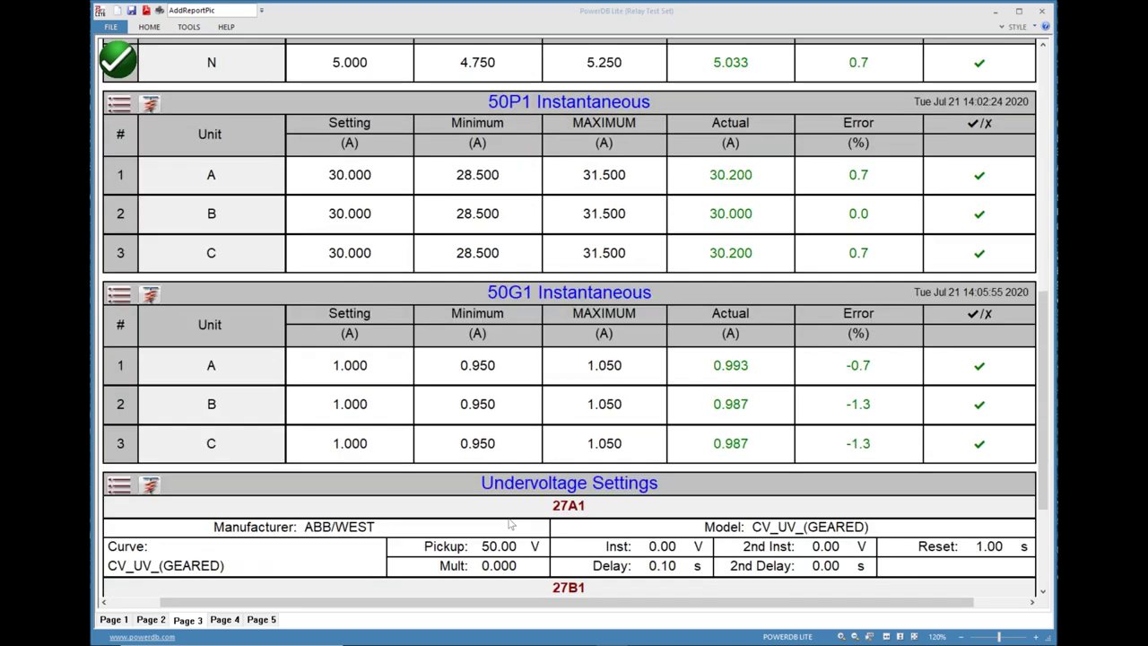
pyautogui.scroll(-2, 509, 525)
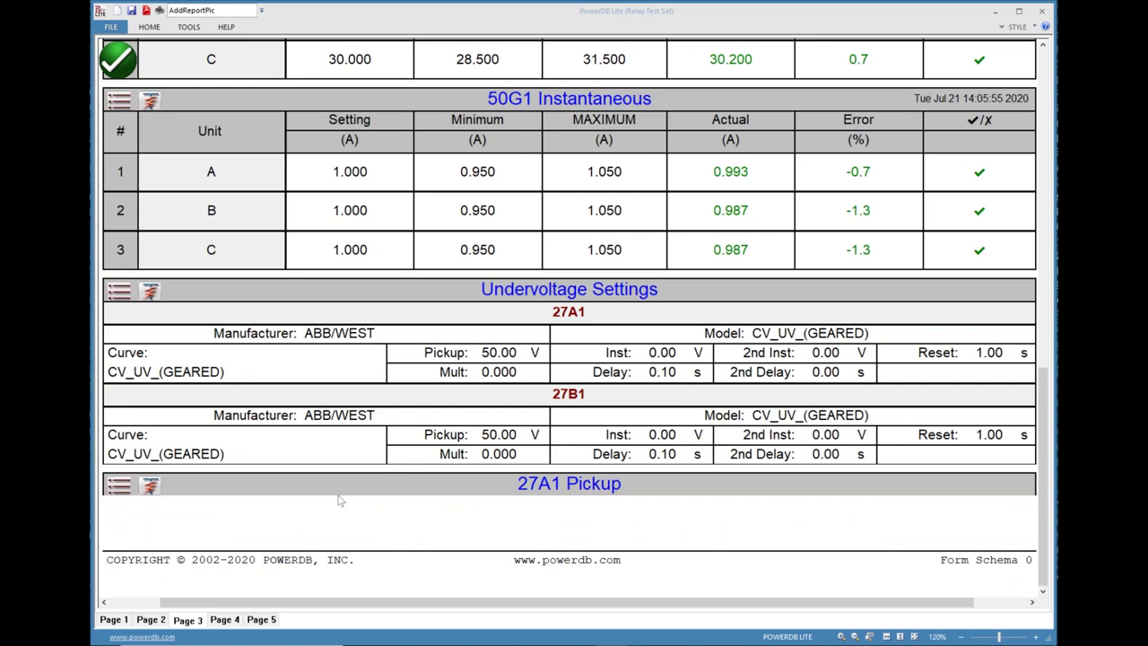
# - Read through report page 4, confirming its undervoltage and overvoltage results passed
pyautogui.click(225, 619)
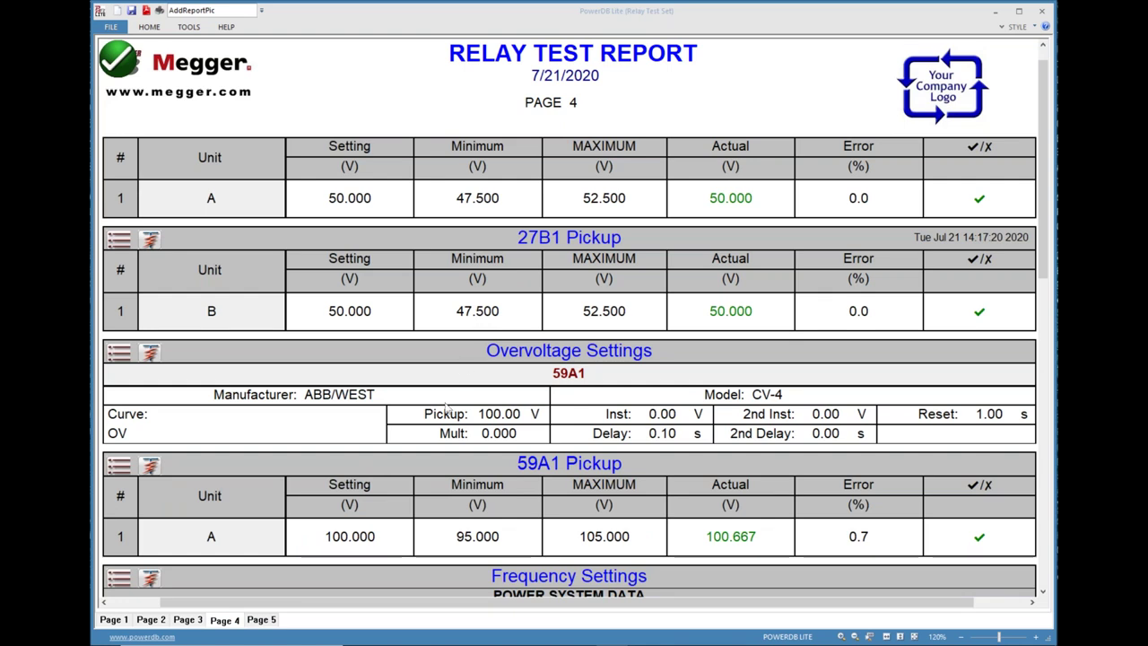
pyautogui.scroll(-3, 446, 409)
pyautogui.scroll(-3, 445, 408)
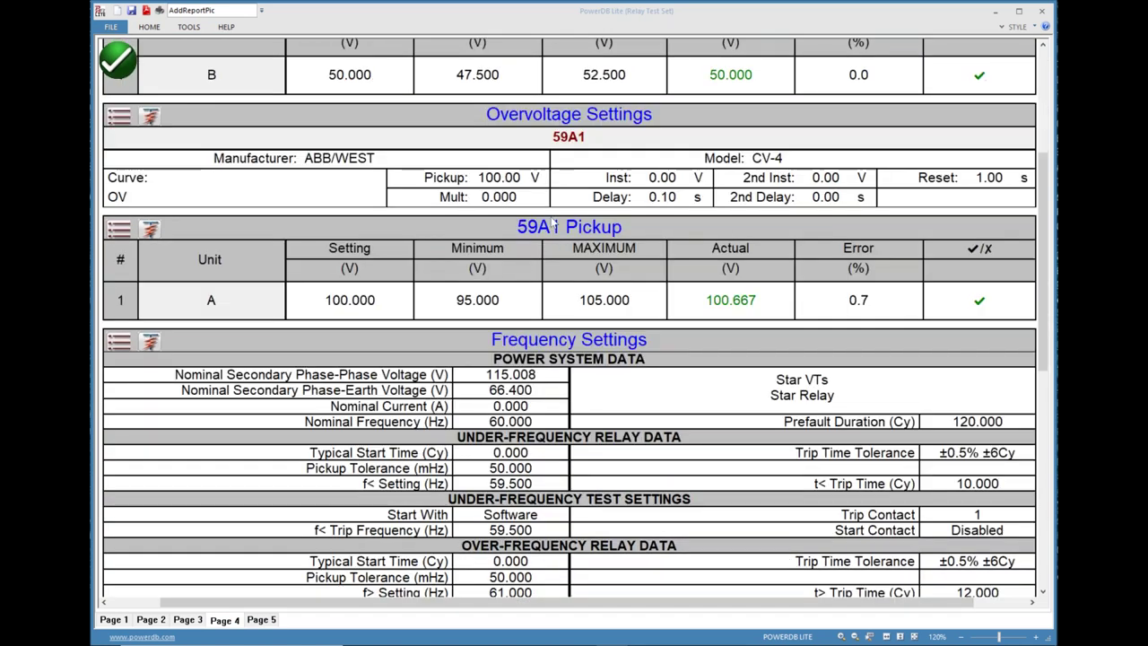
pyautogui.scroll(-3, 389, 377)
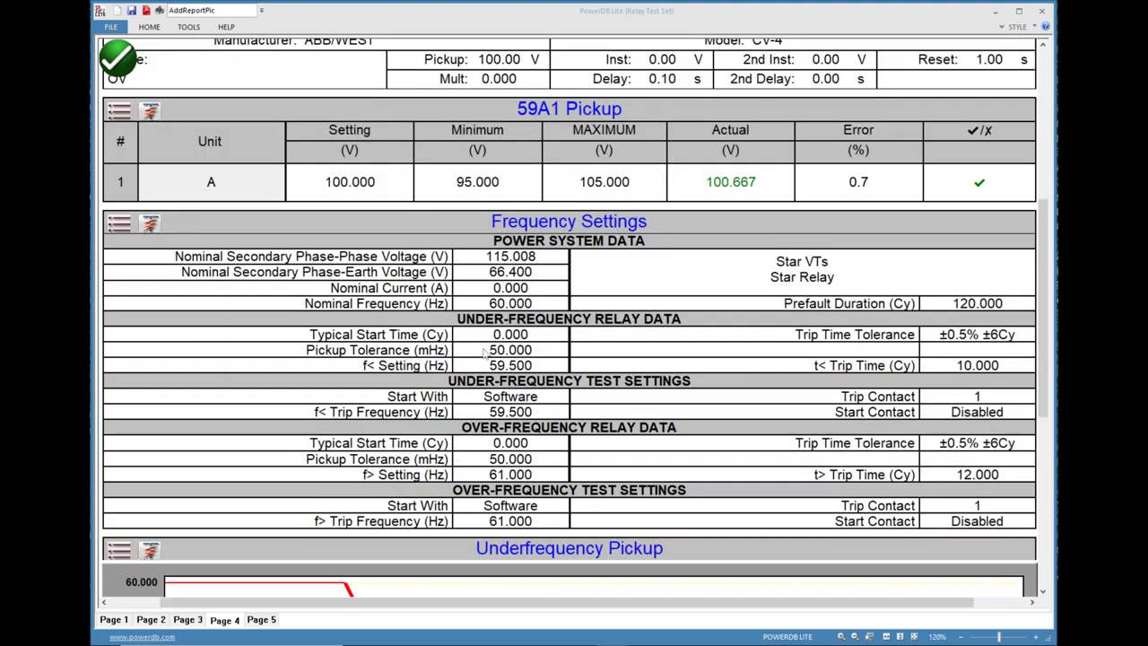
pyautogui.scroll(-6, 395, 487)
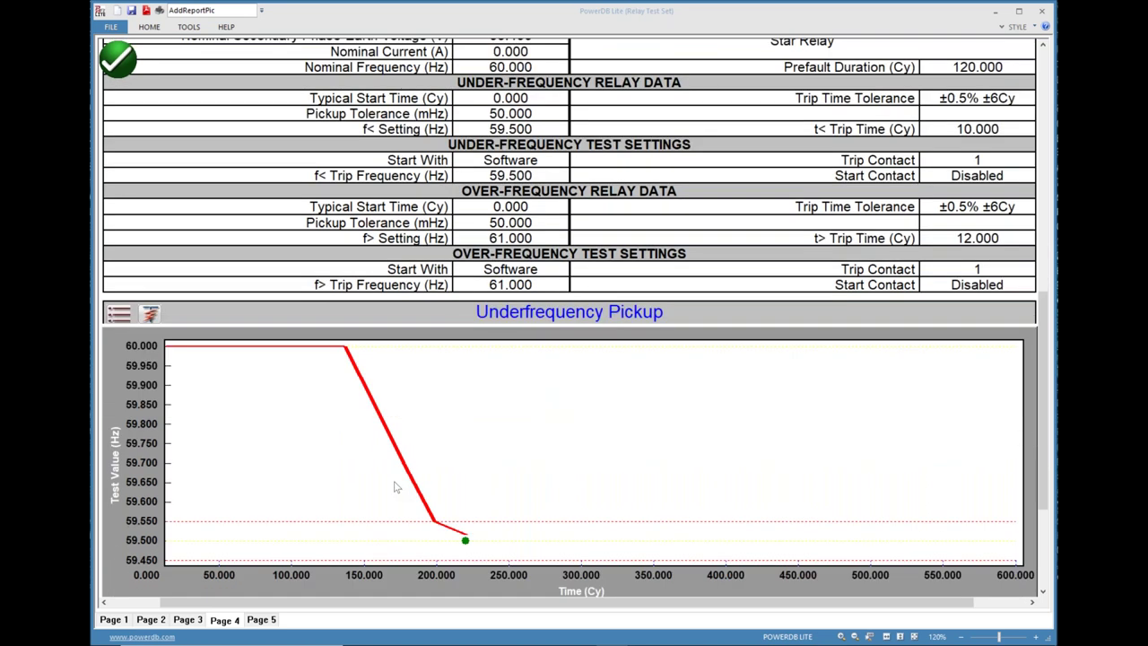
pyautogui.scroll(-3, 395, 487)
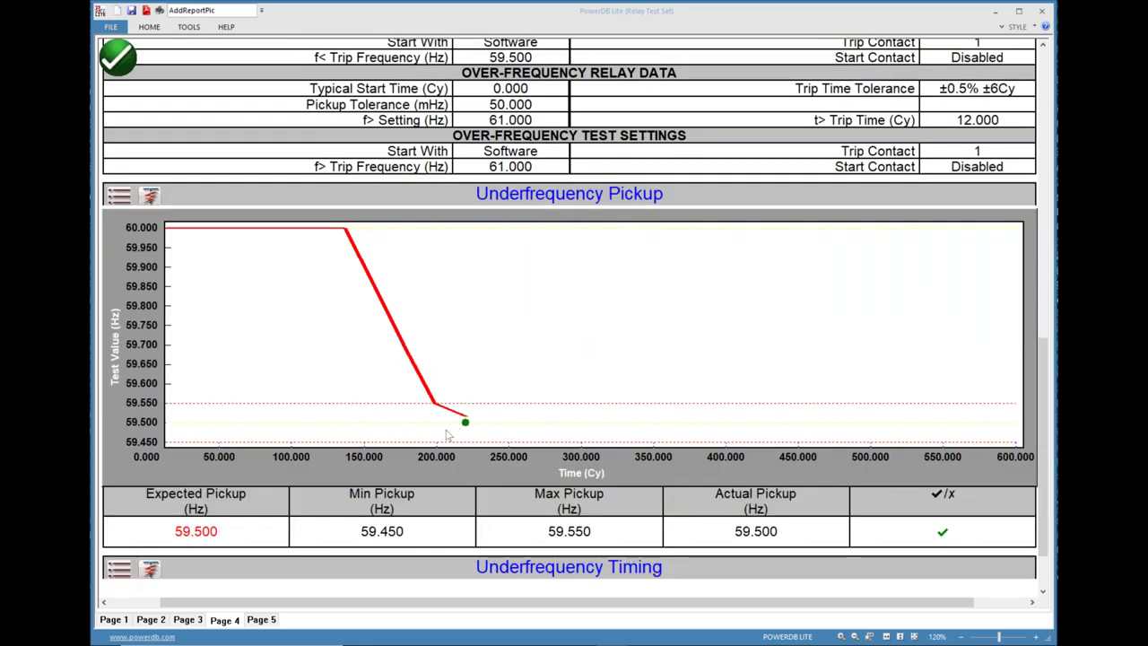
pyautogui.scroll(-2, 446, 434)
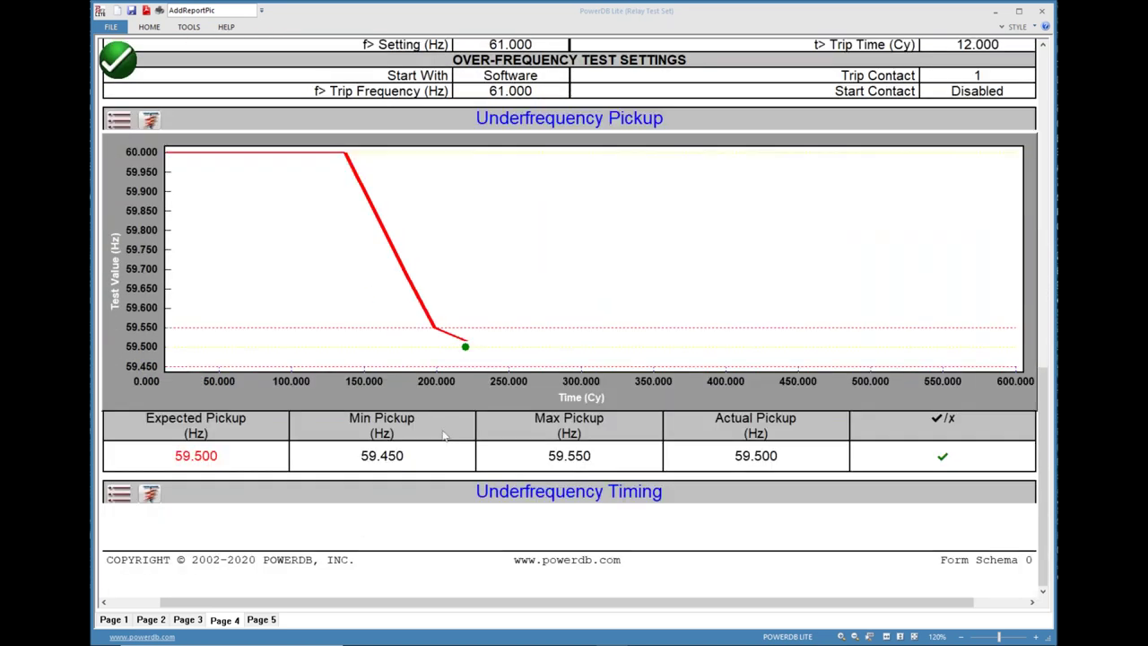
# - Review page 5 to its end, where over-frequency timing passes at 14.400 cycles
pyautogui.click(262, 620)
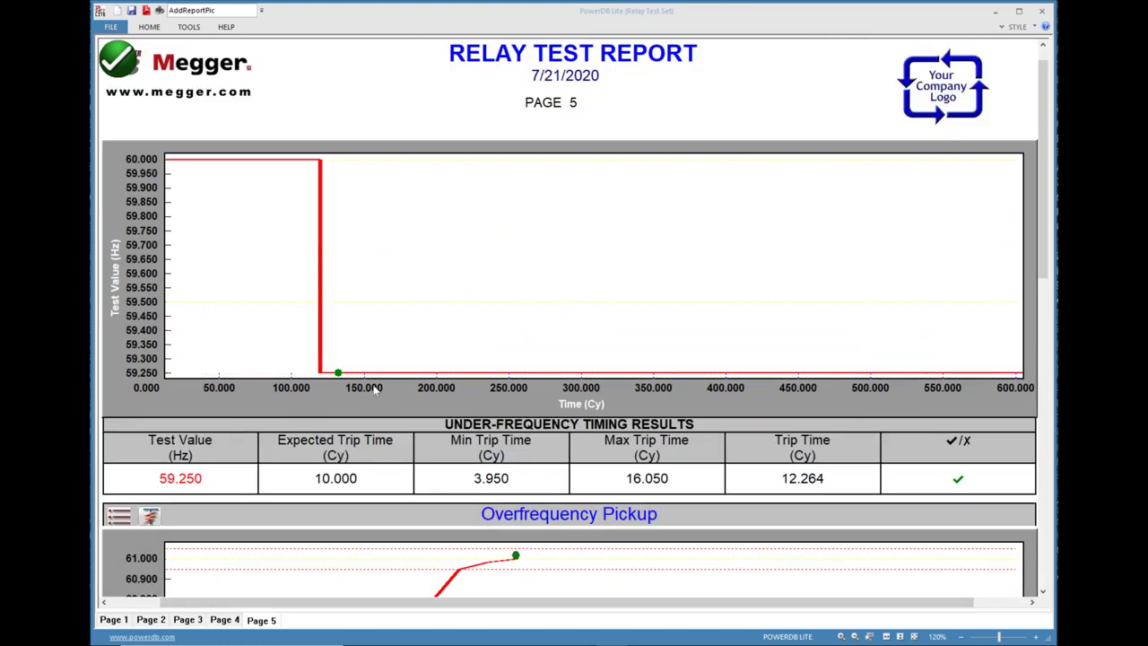
pyautogui.scroll(-3, 485, 418)
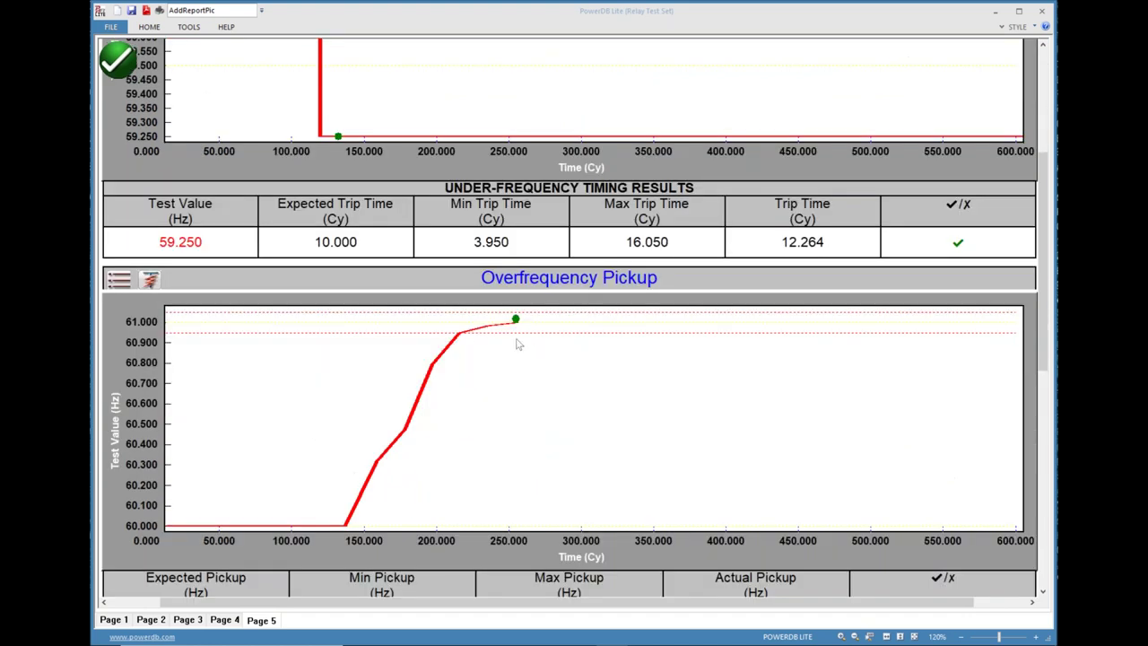
pyautogui.scroll(-4, 534, 359)
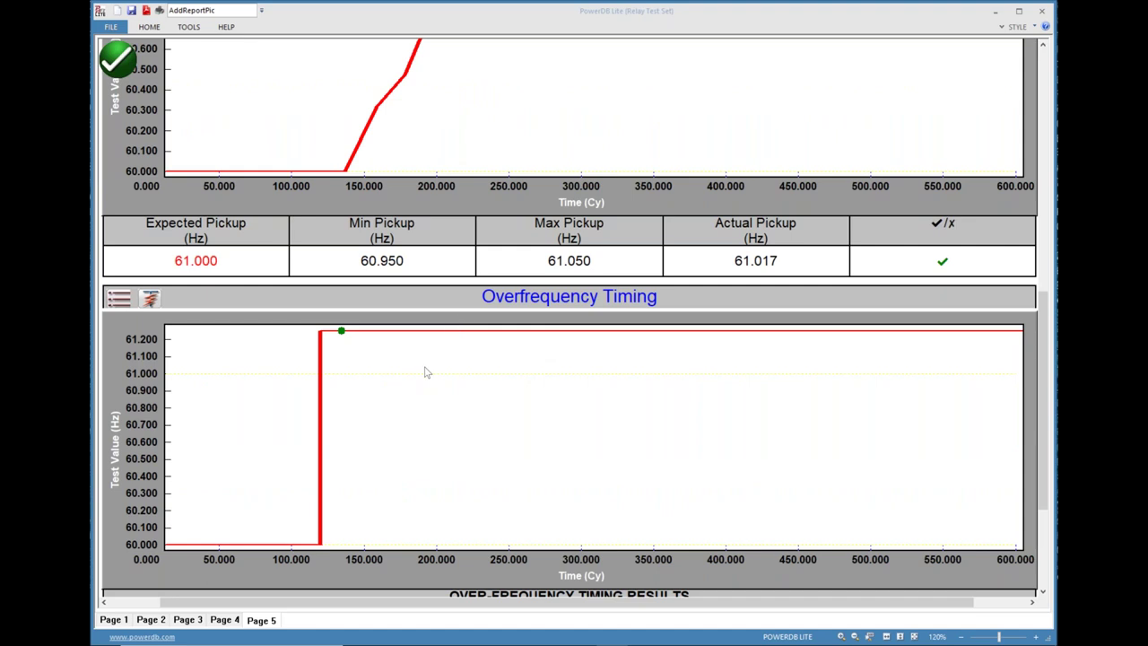
pyautogui.scroll(-3, 427, 372)
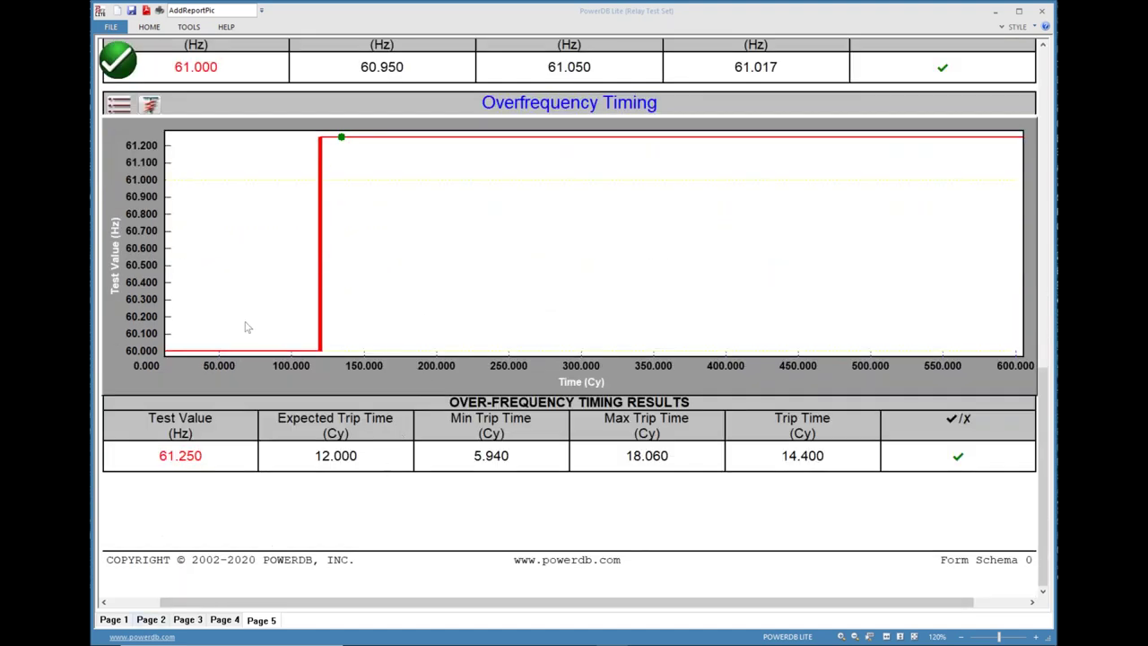
# - Close the report via Home/Last Screen and bring up the FILE backstage view
pyautogui.click(121, 64)
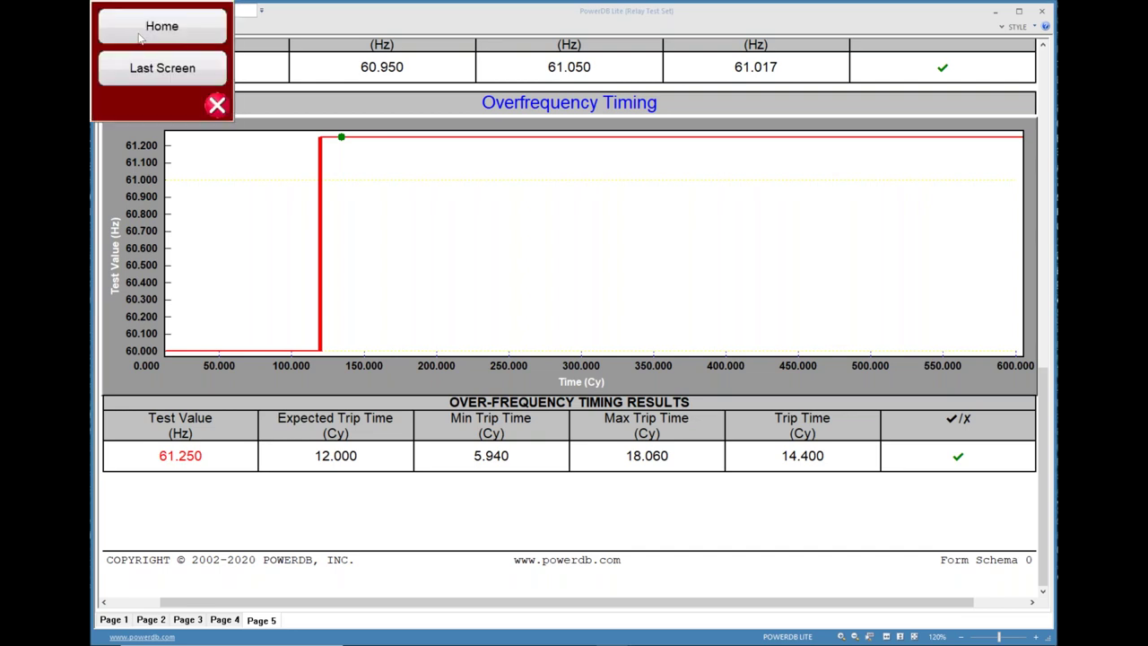
pyautogui.click(141, 38)
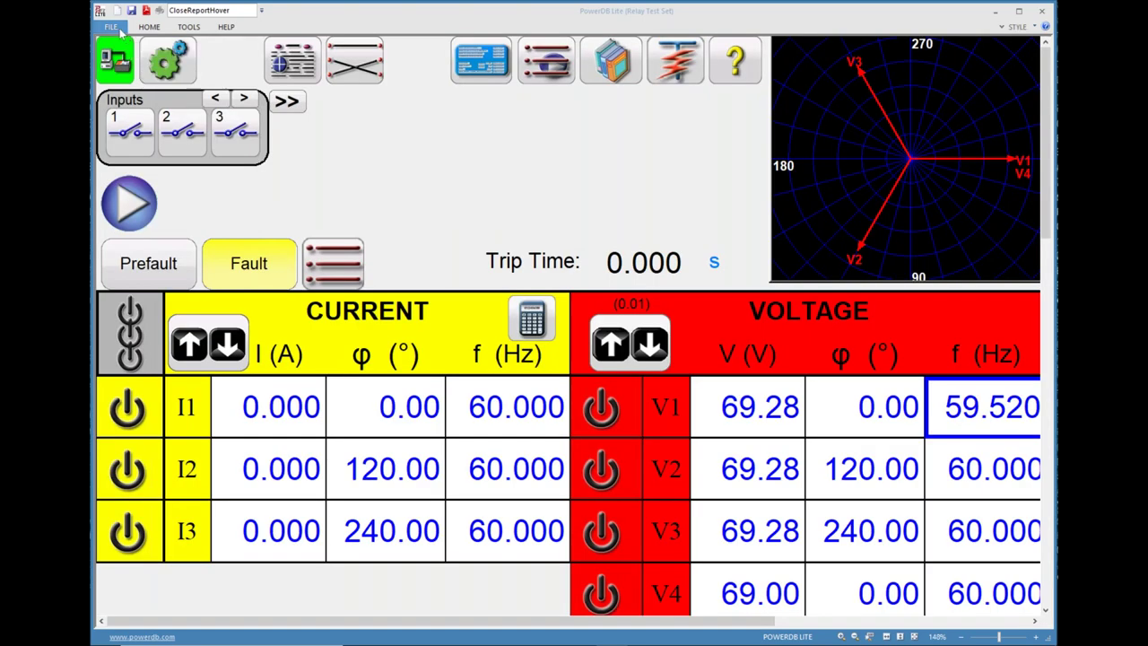
pyautogui.click(111, 27)
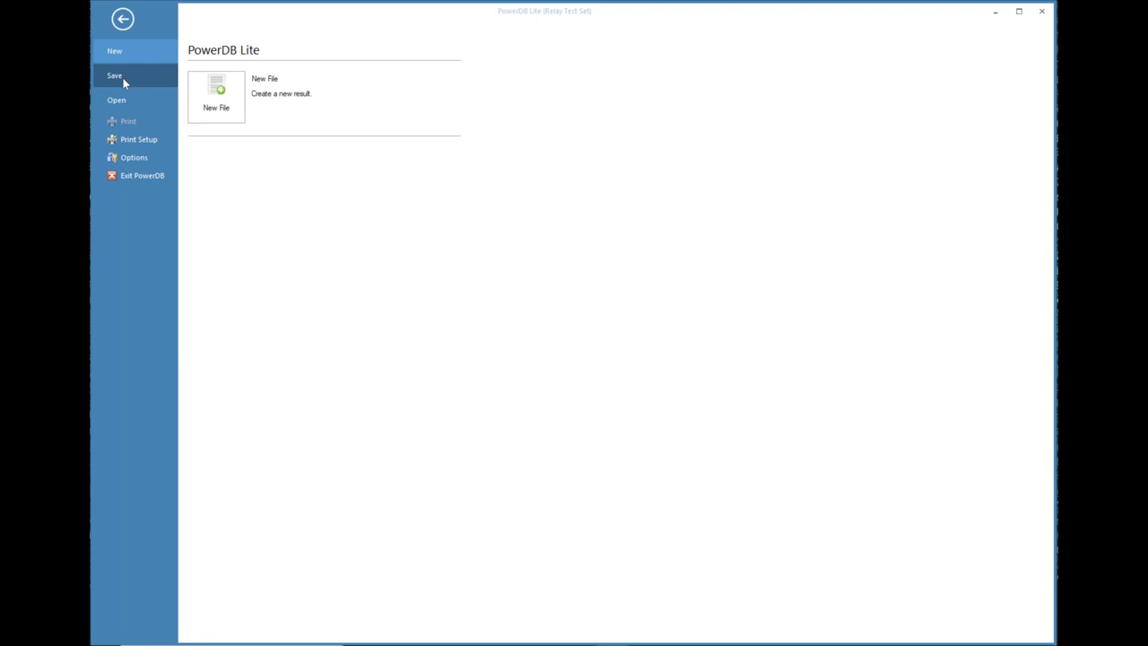
# - Bring up Save As for the results, cancel it without saving, and reopen FILE
pyautogui.click(122, 76)
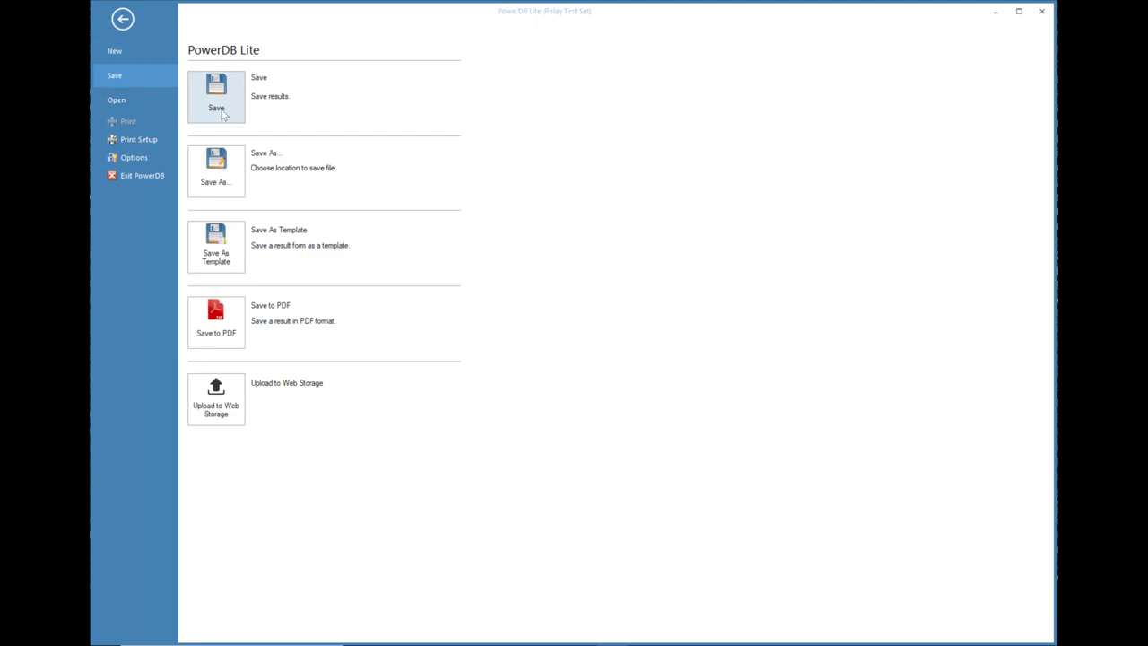
pyautogui.click(225, 185)
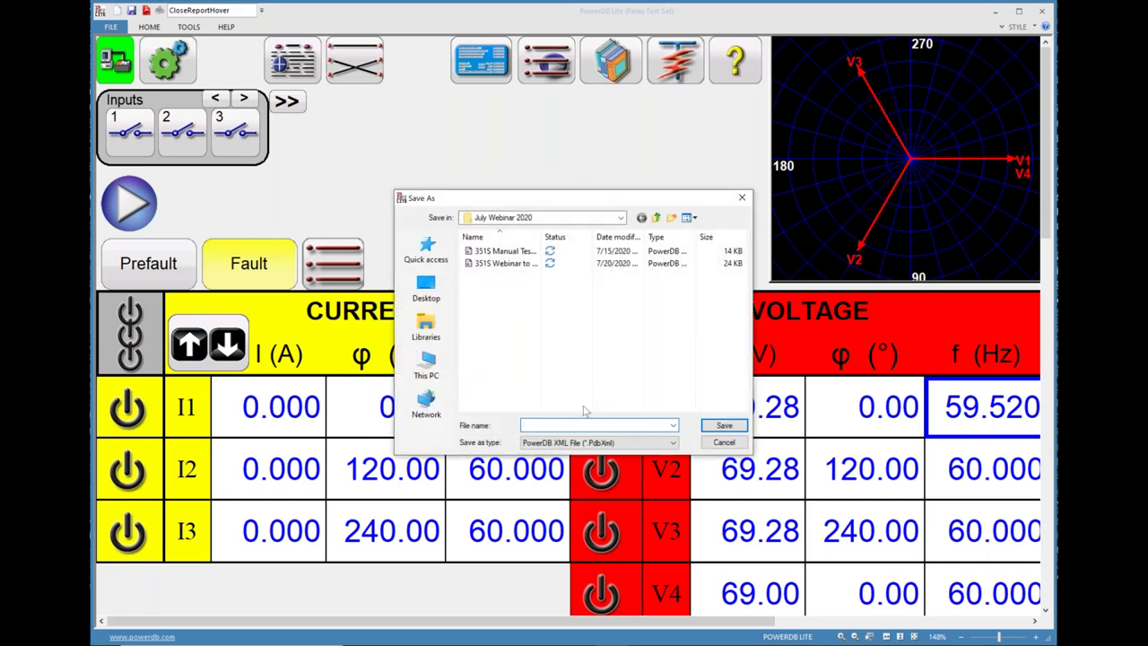
pyautogui.click(723, 442)
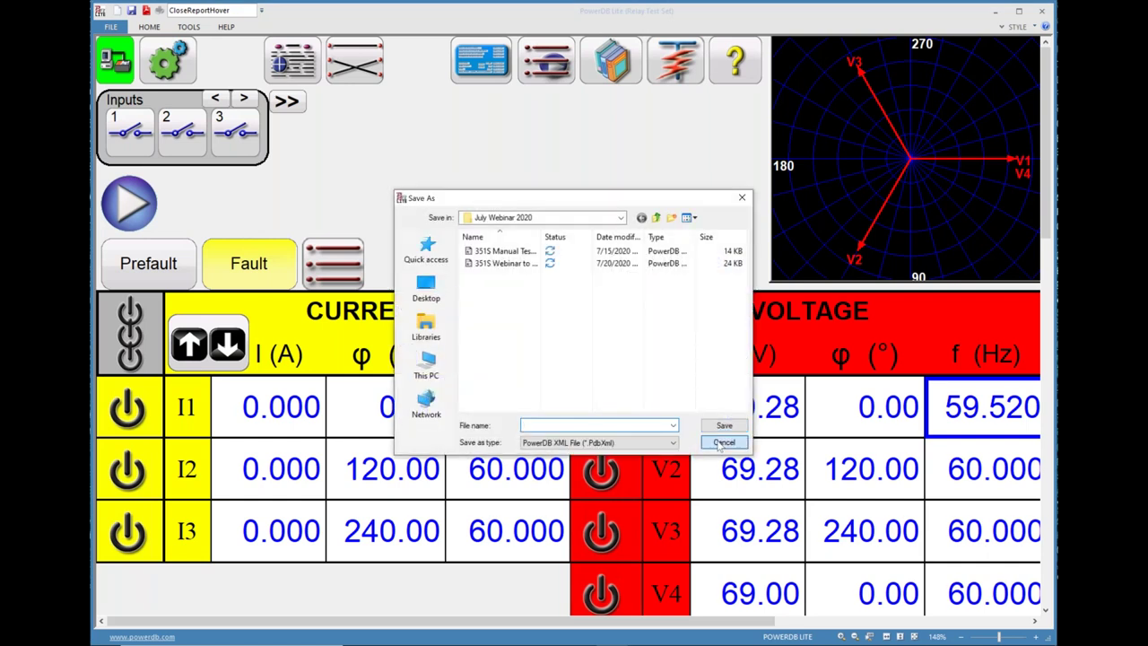
pyautogui.click(111, 27)
# - Look over the Save choices (save, template, PDF export, upload), then exit back to the test screen
pyautogui.click(127, 78)
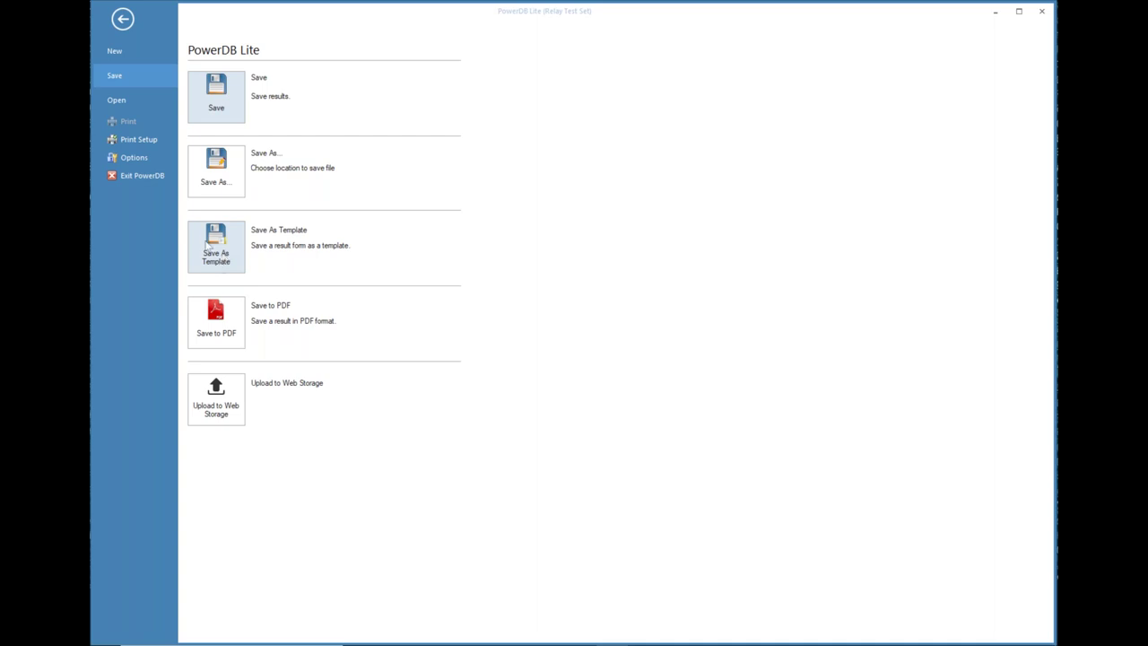
pyautogui.click(124, 22)
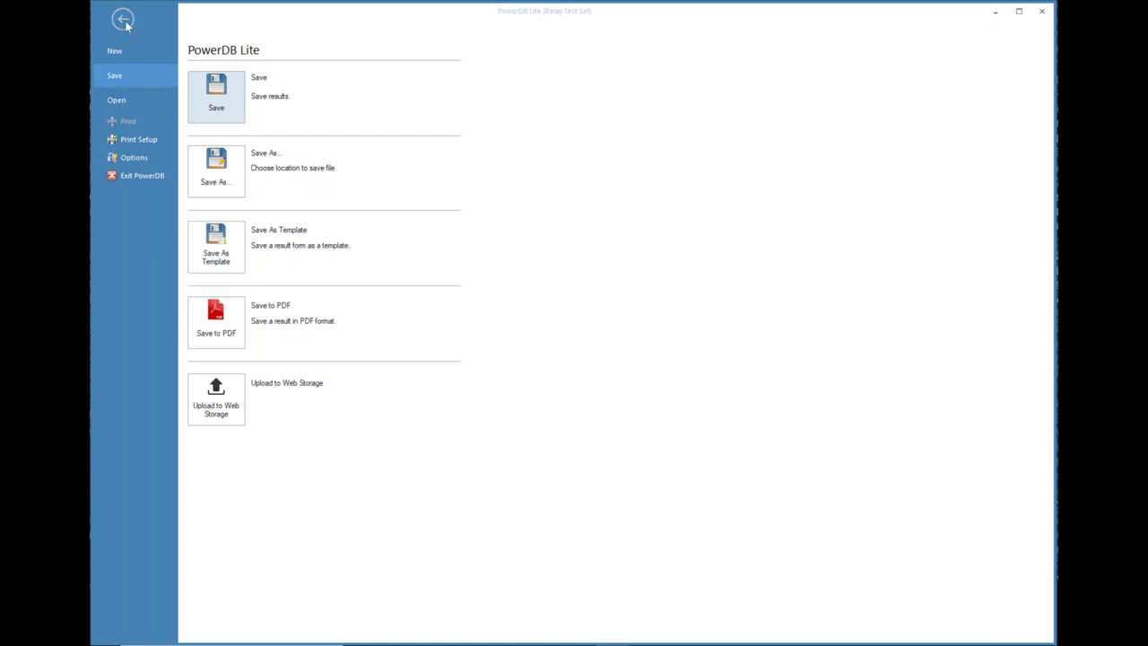
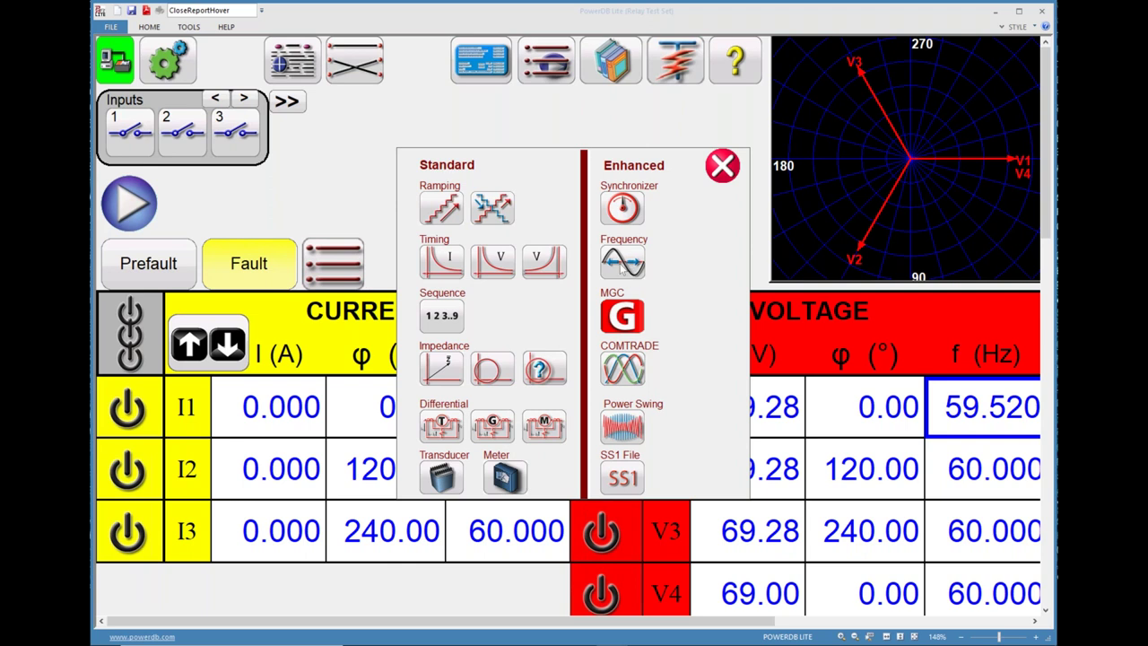
# - Start a new Ramping (stair ramp) test from the Standard tests, defaulting to I1 current amplitude
pyautogui.click(451, 216)
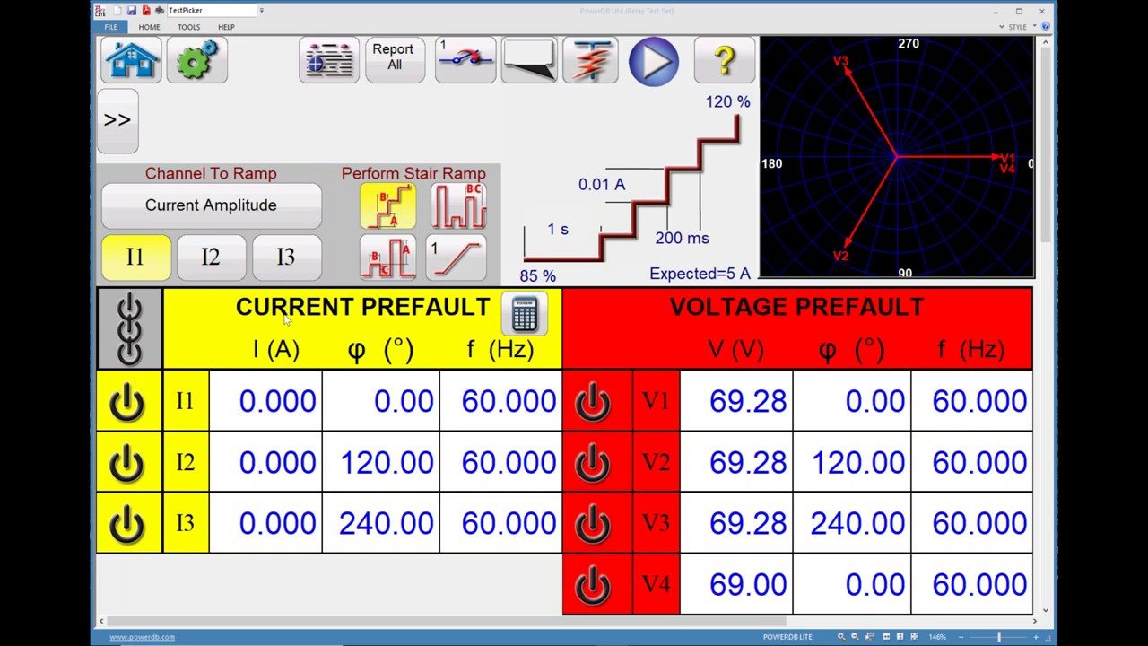
# - Change the channel to ramp to Voltage Frequency, then return to the Home screen
pyautogui.click(245, 210)
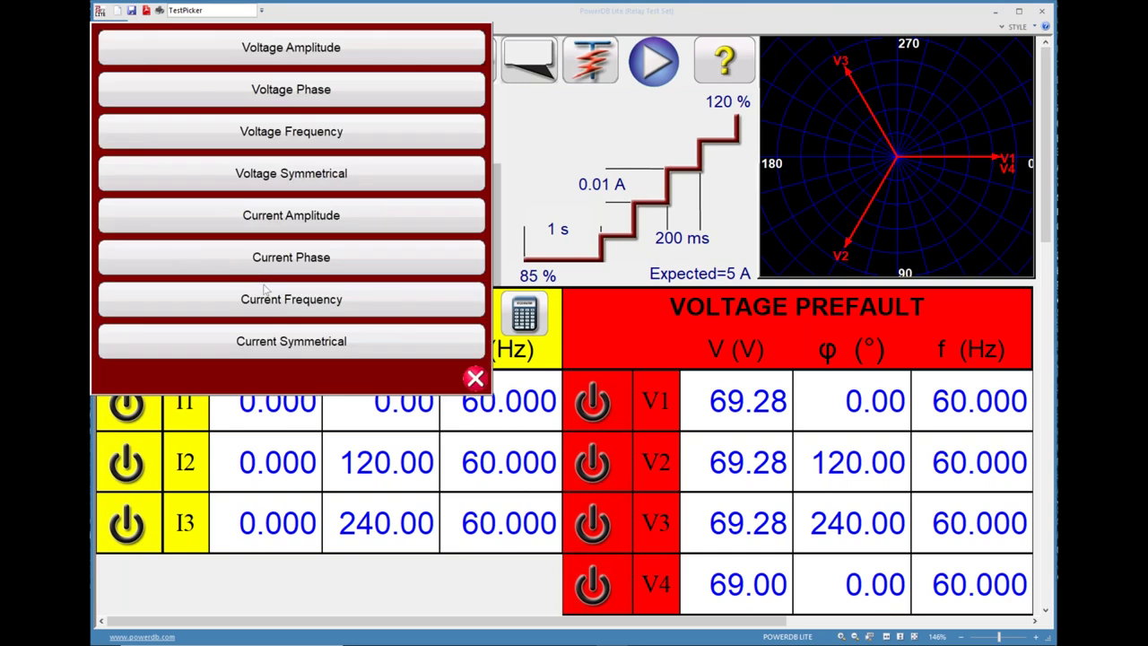
pyautogui.click(324, 142)
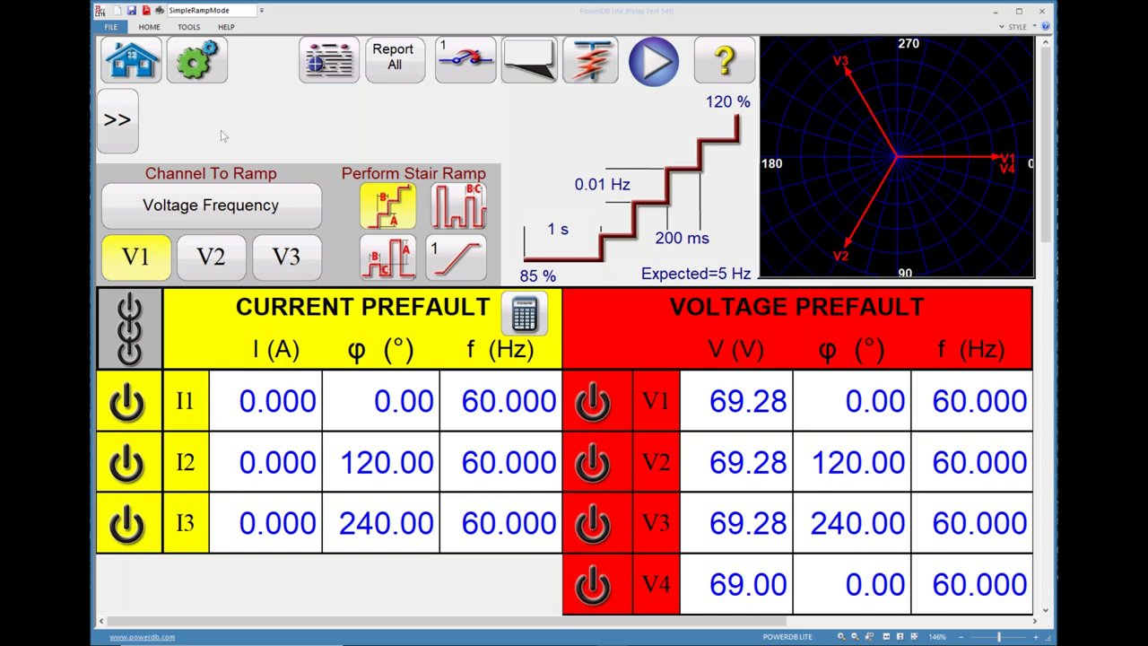
pyautogui.click(152, 67)
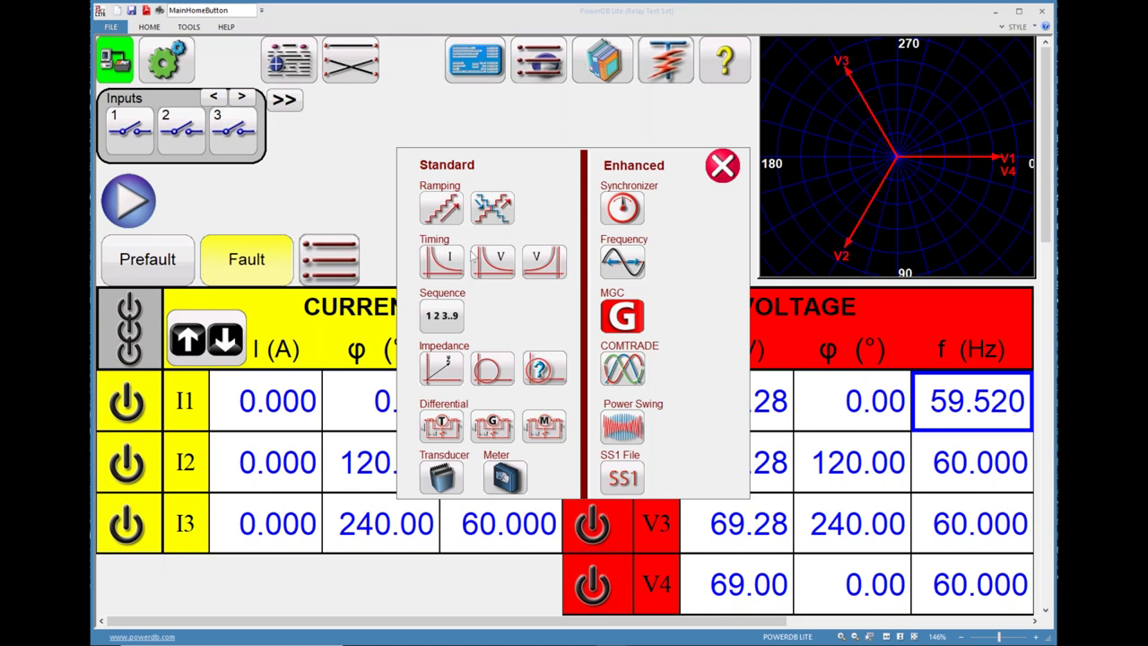
# - Close the test picker without choosing a test and switch to the RTMS Training PowerPoint deck
pyautogui.click(722, 166)
pyautogui.moveTo(674, 639)
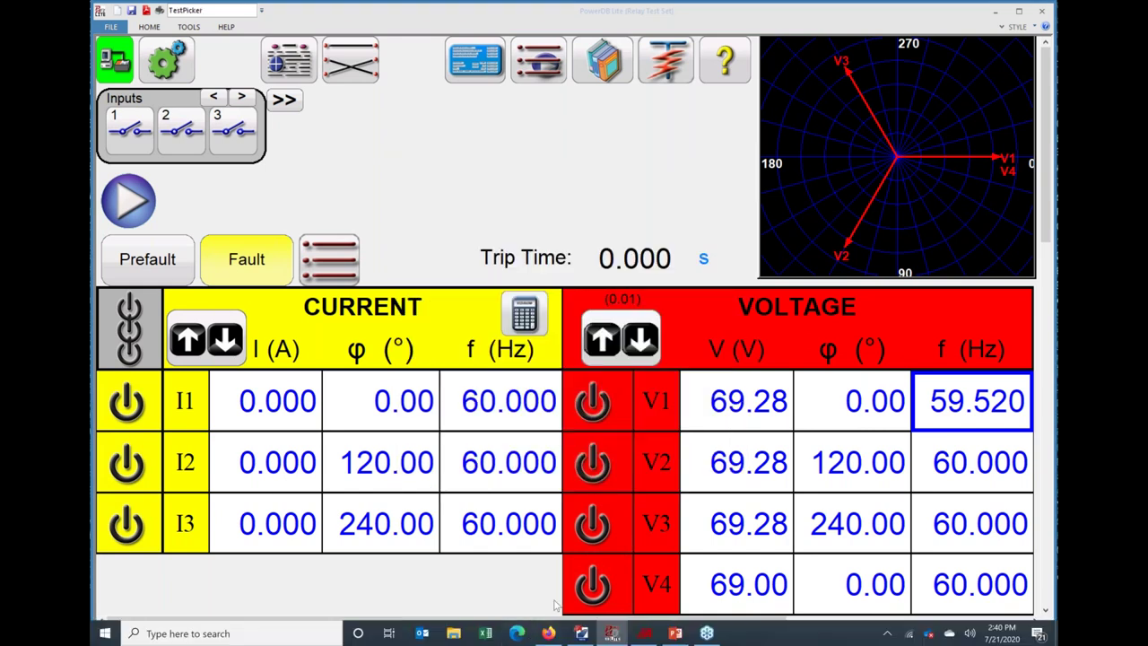
pyautogui.click(681, 637)
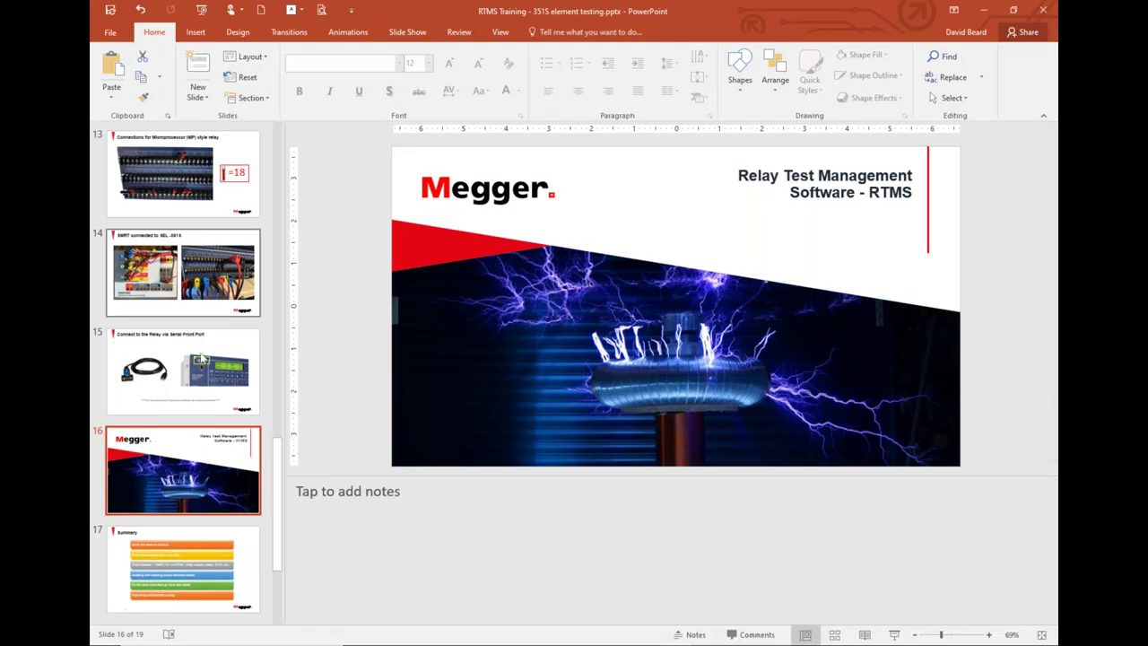
# - Select the Summary slide 17, then run the slide show from the beginning through to 'Let's Get Started'
pyautogui.click(205, 562)
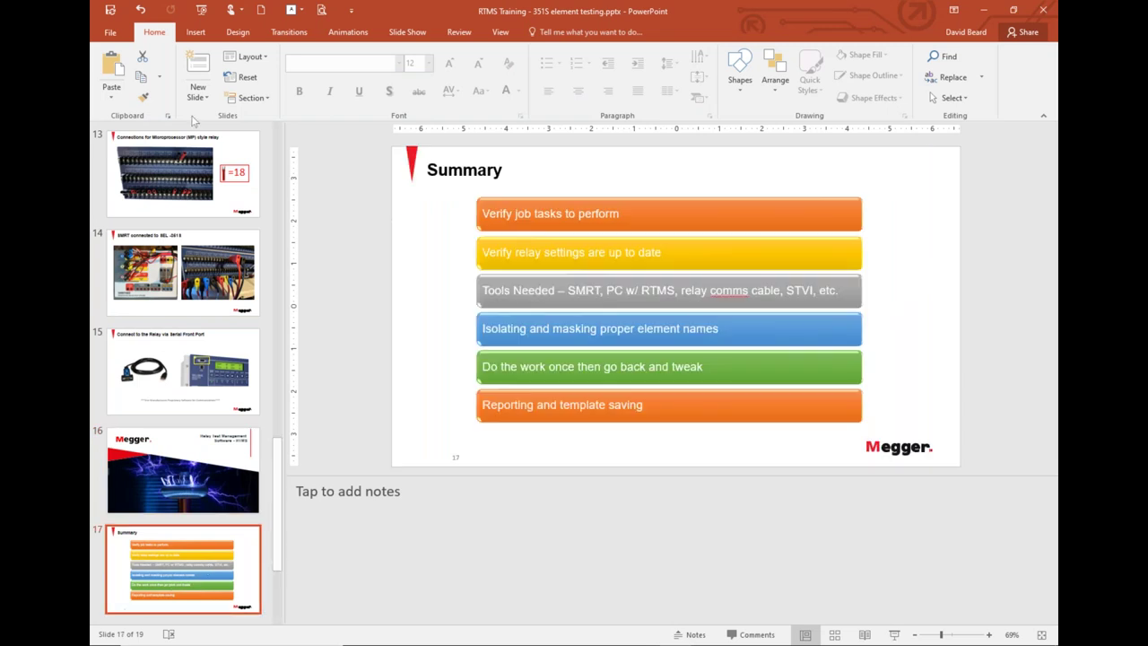
pyautogui.click(202, 12)
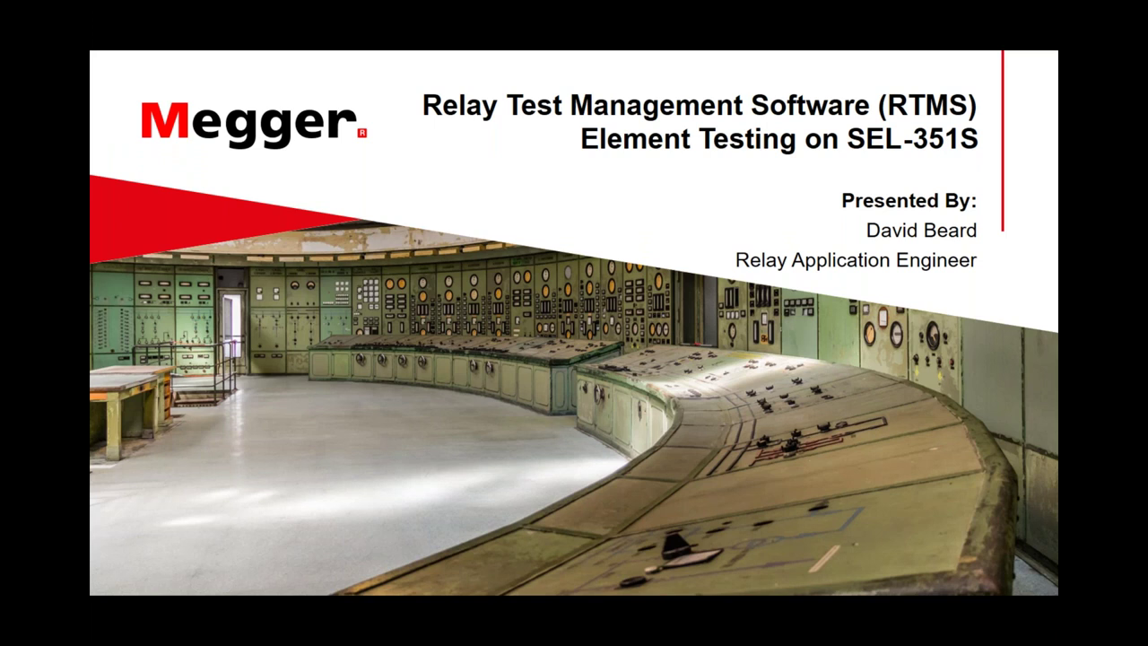
pyautogui.press('Right')
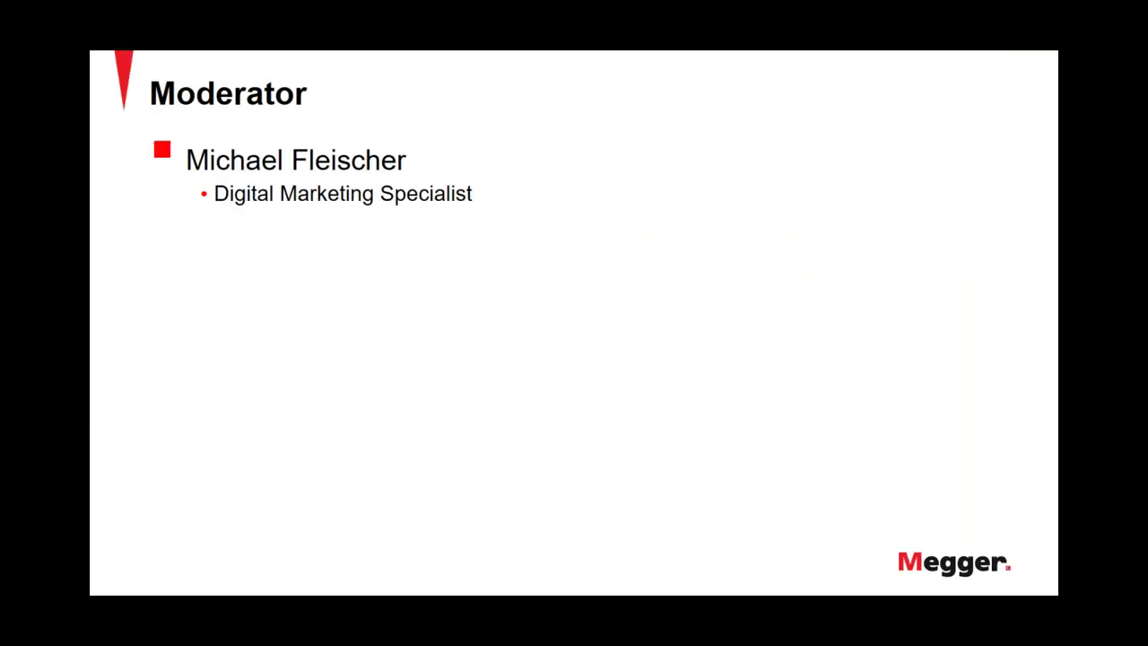
pyautogui.press('Right')
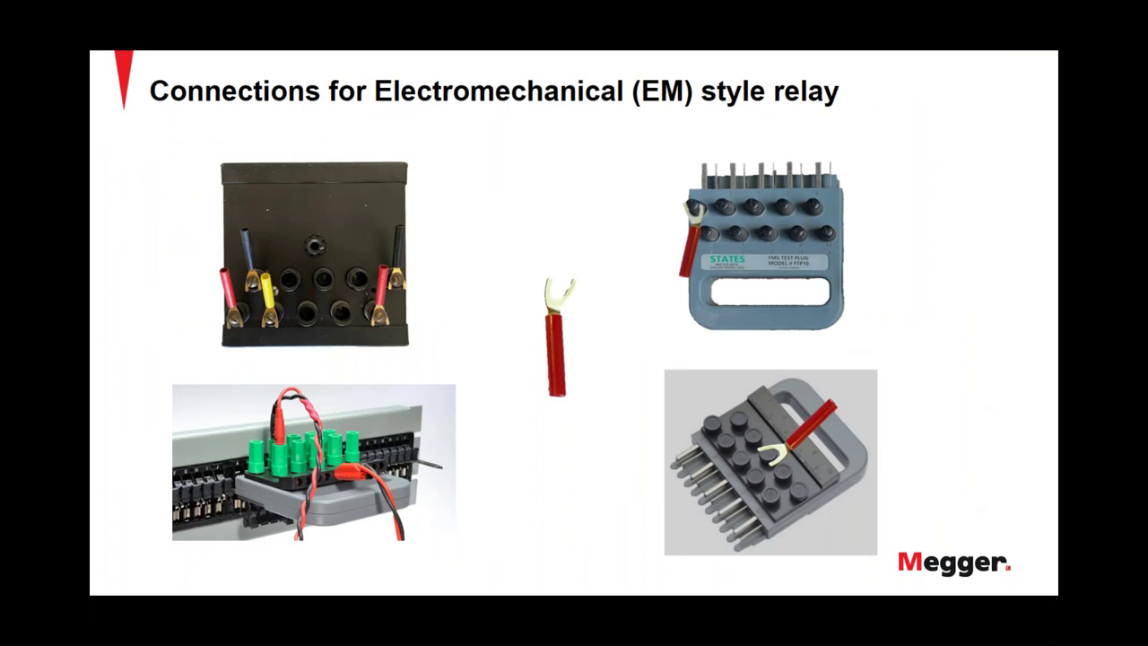
pyautogui.press('Right')
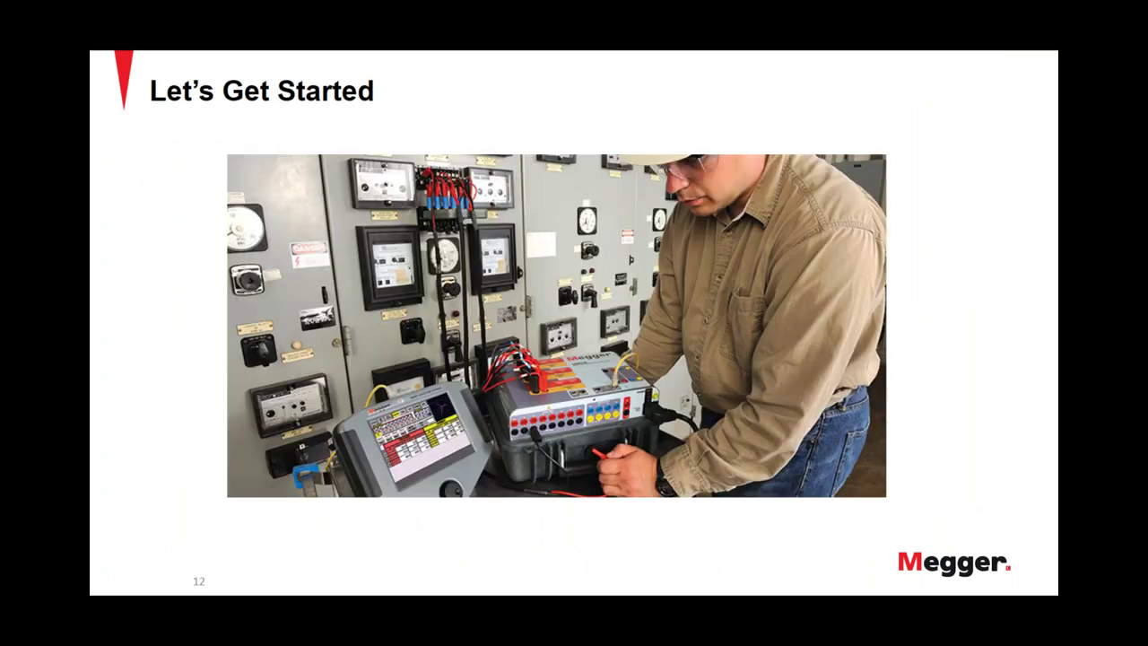
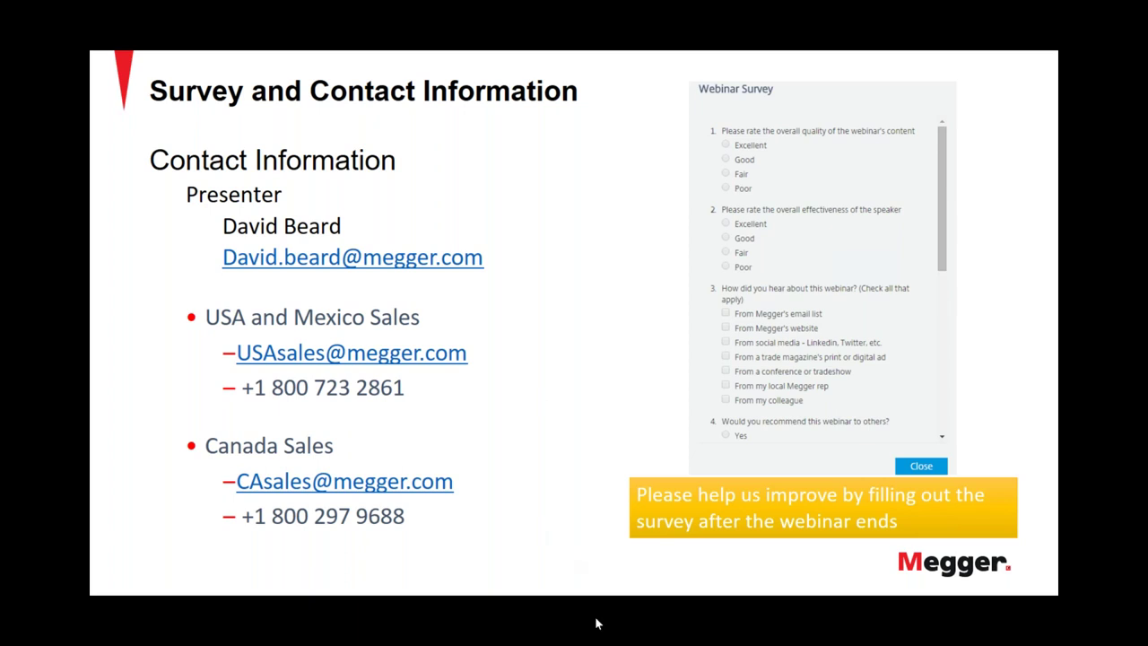
# - Exit the PowerPoint slide show back to the Normal editing view
pyautogui.press('Escape')
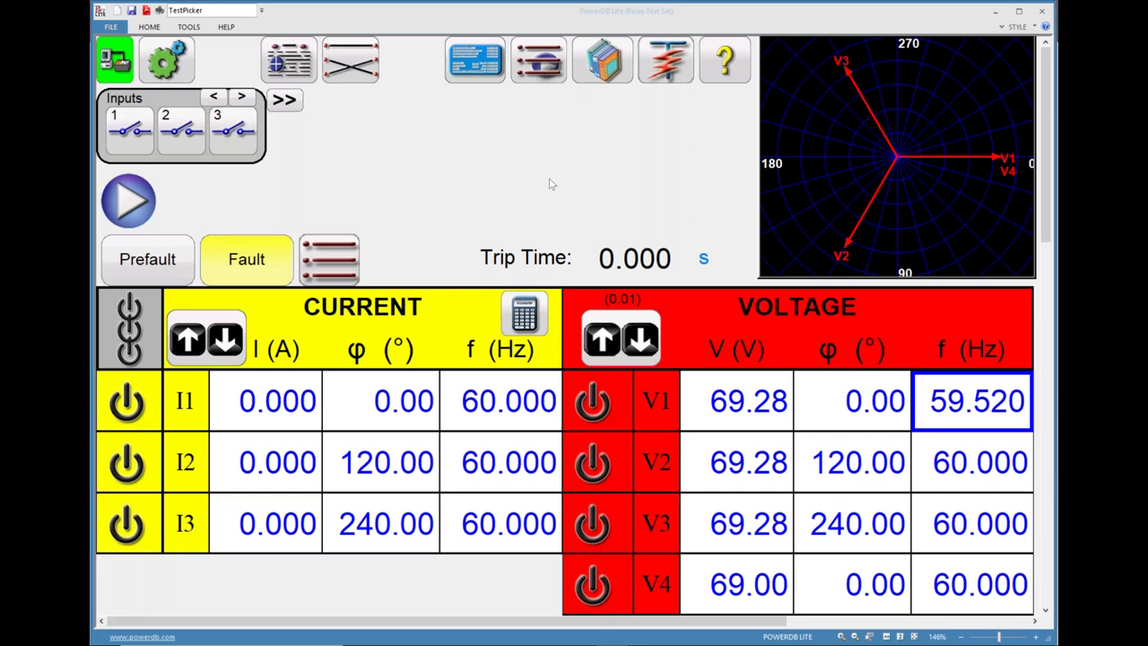
# - Load the 50G1 Instantaneous test and apply Input 1 trip settings to this test only
pyautogui.click(655, 215)
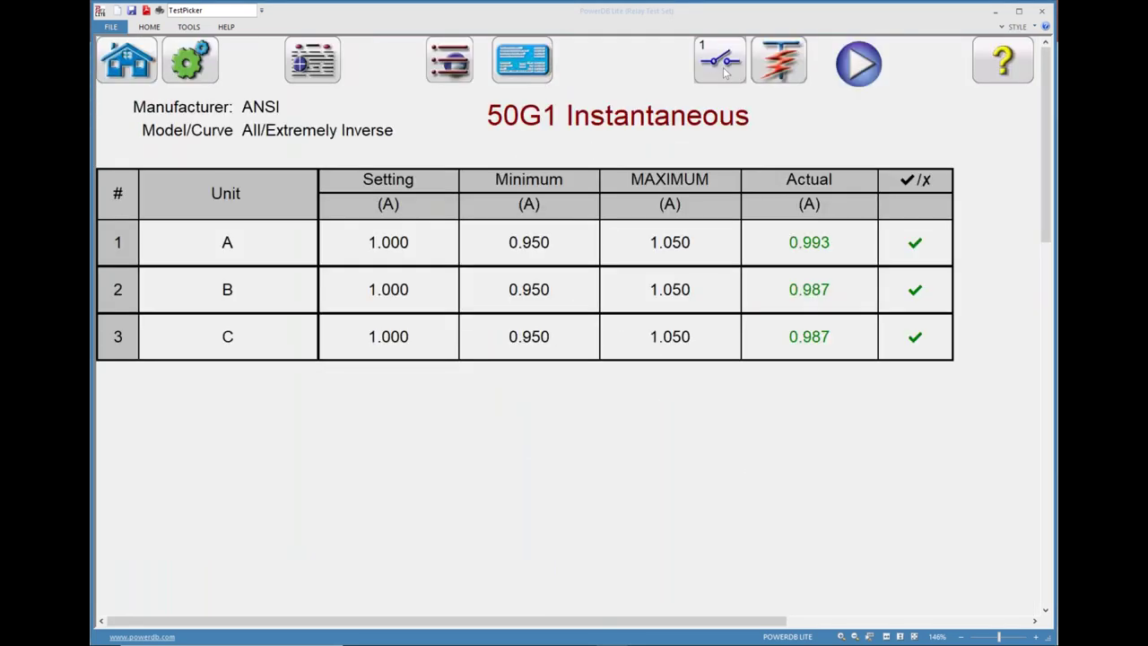
pyautogui.click(724, 72)
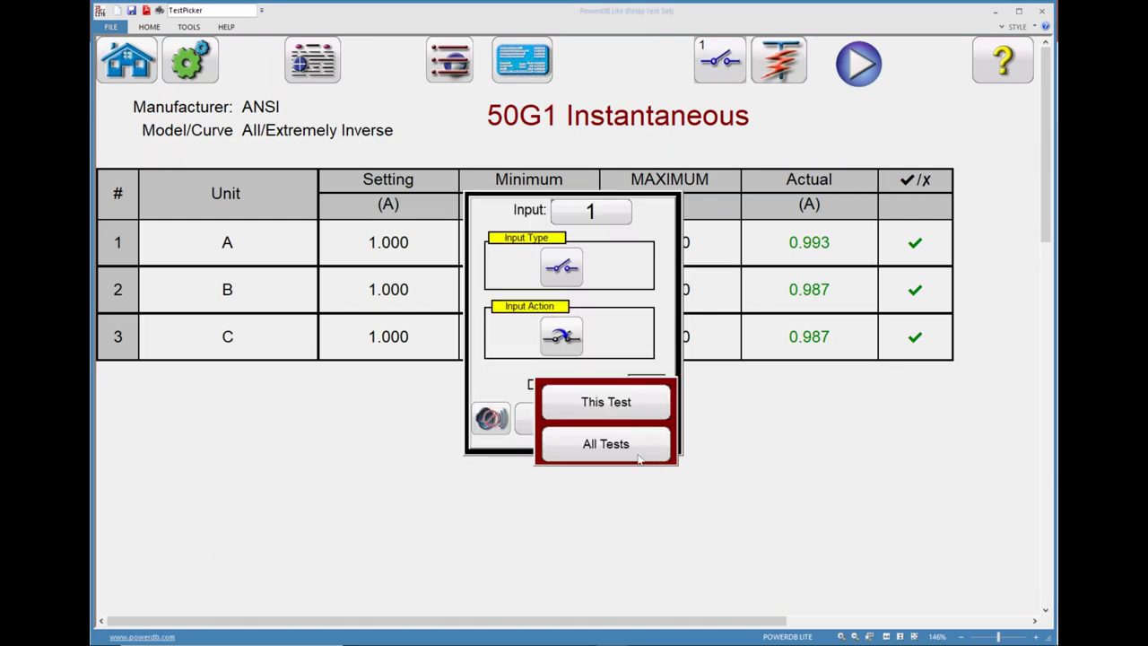
pyautogui.click(652, 405)
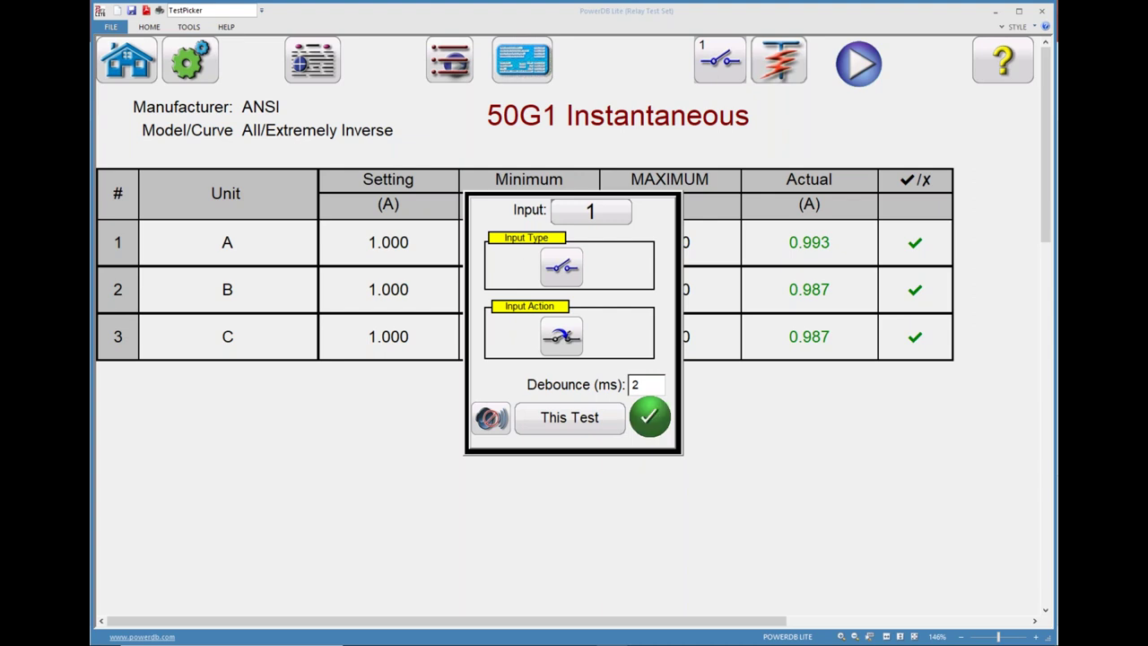
pyautogui.click(650, 416)
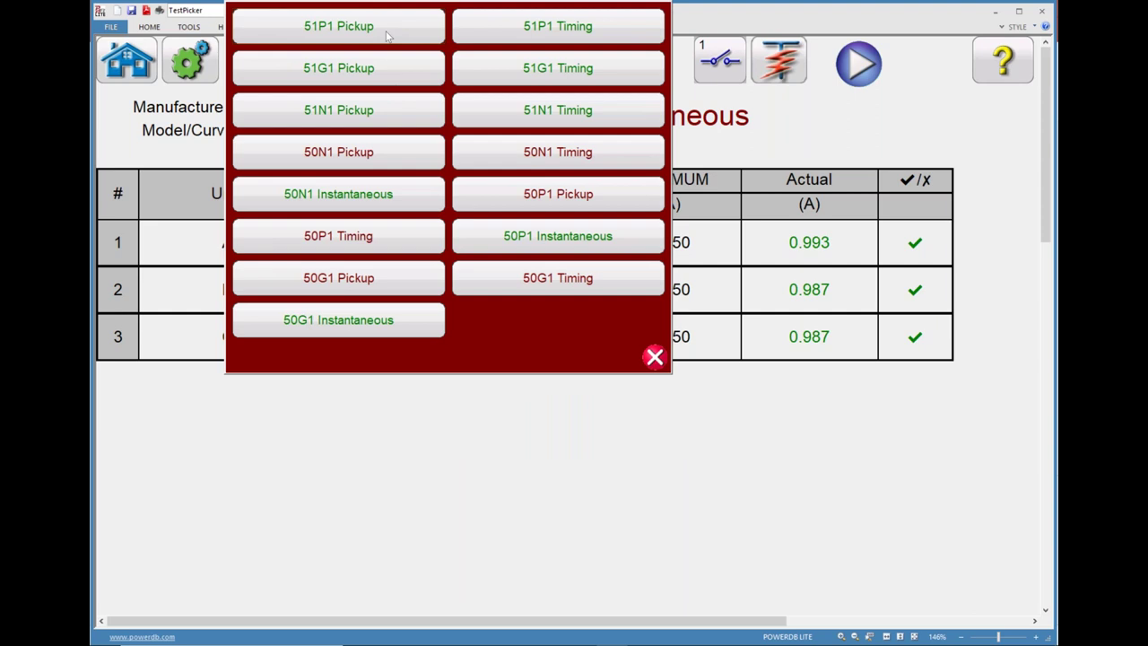
# - Open the 51P1 Timing test and set input 1 as its trip input, scoped to This Test
pyautogui.click(516, 34)
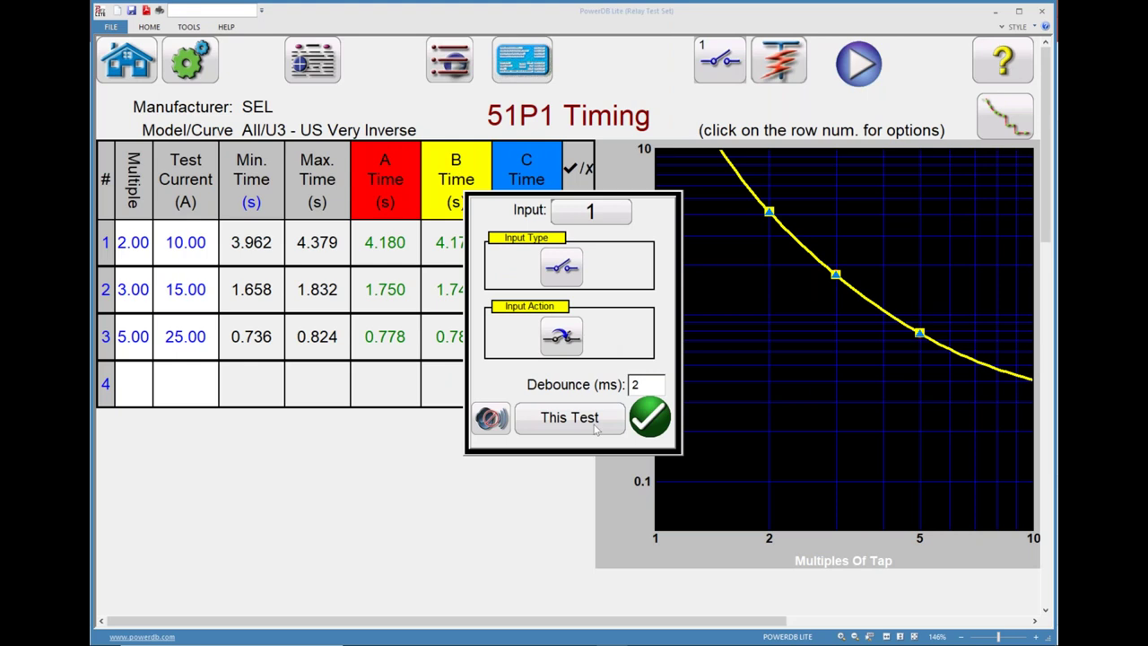
pyautogui.click(595, 427)
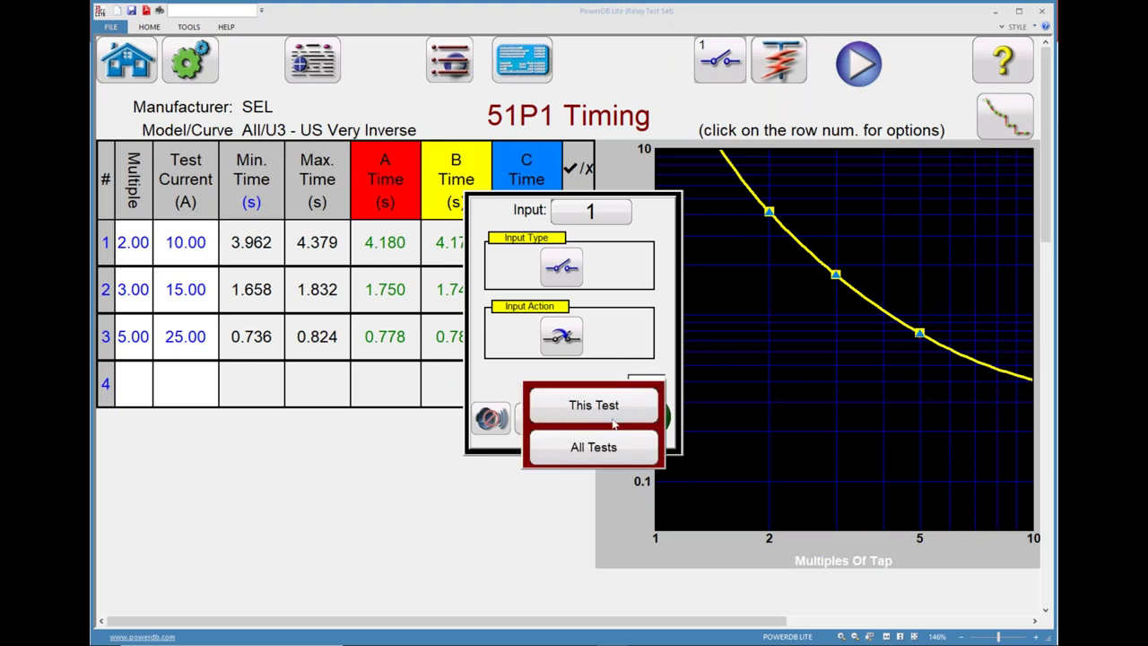
pyautogui.click(614, 420)
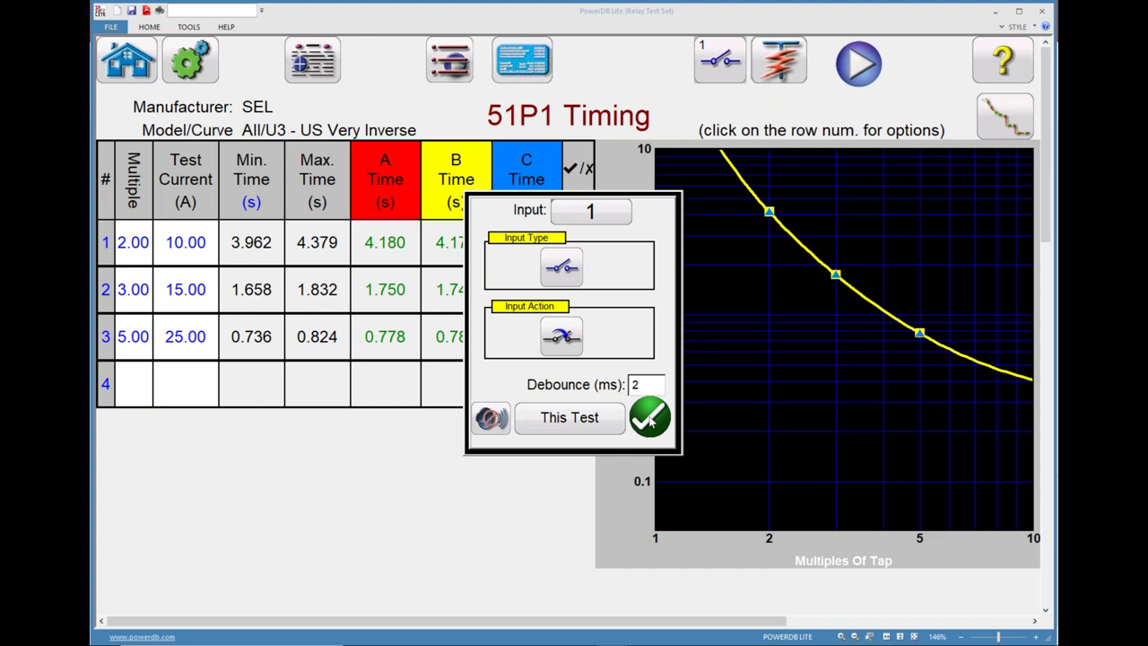
pyautogui.click(622, 216)
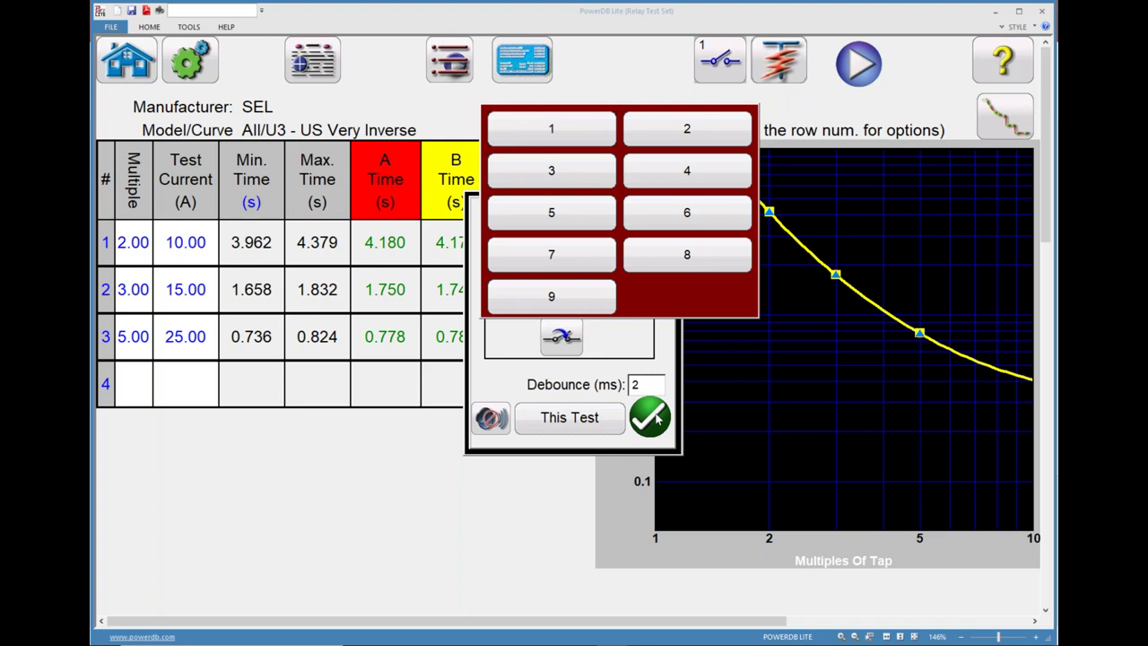
pyautogui.click(579, 135)
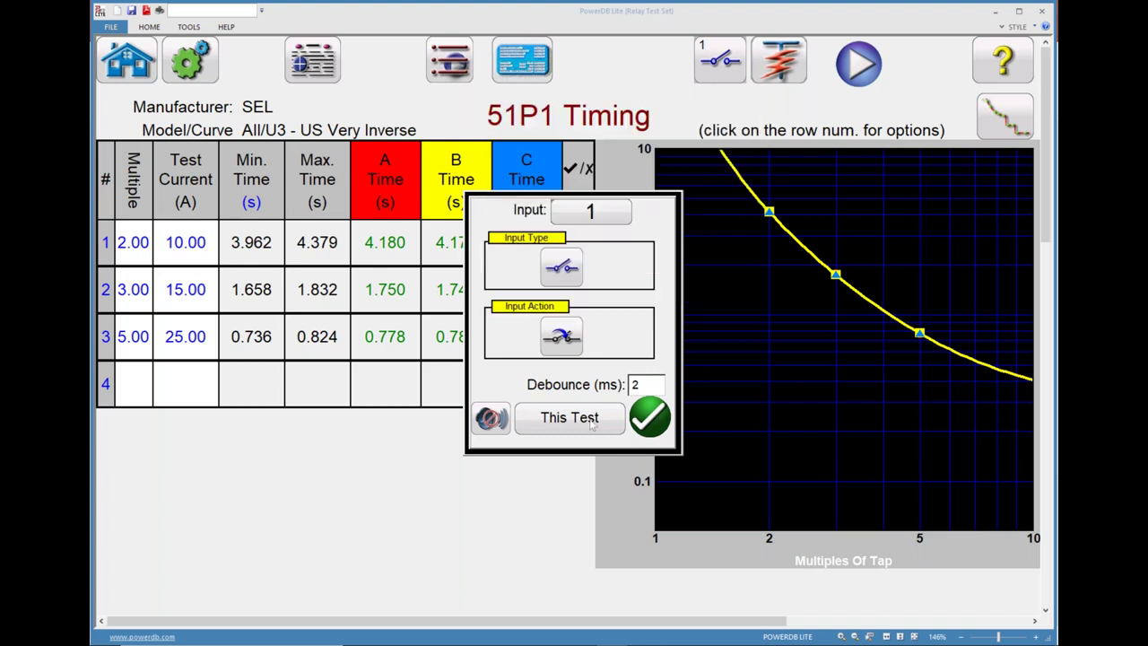
pyautogui.click(592, 433)
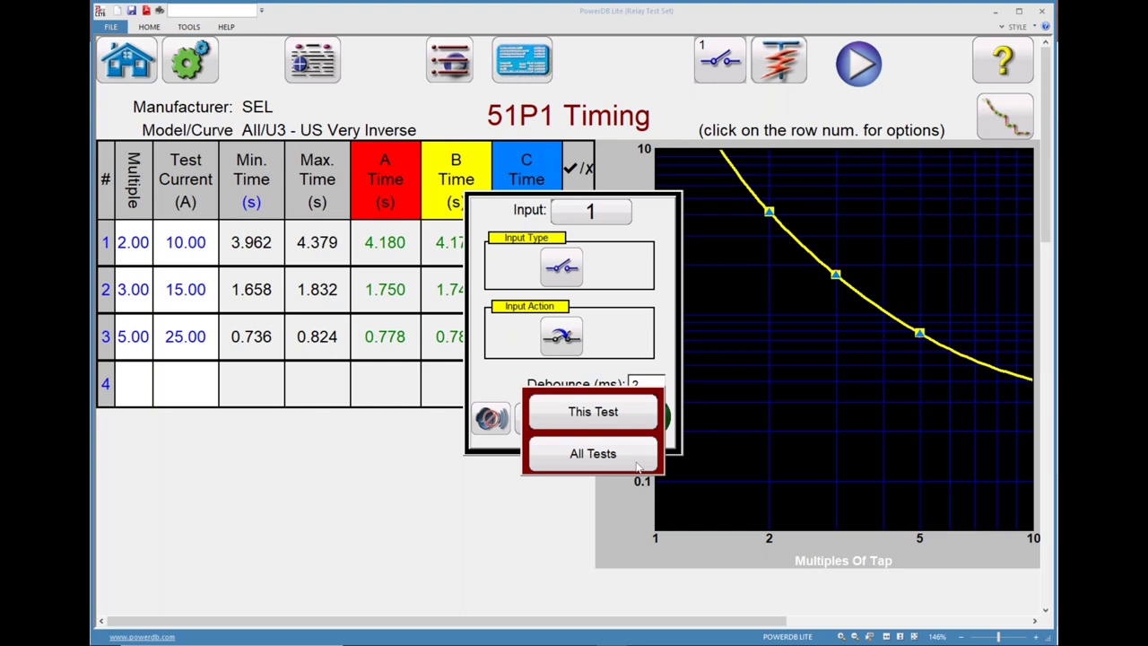
pyautogui.click(610, 425)
pyautogui.click(660, 422)
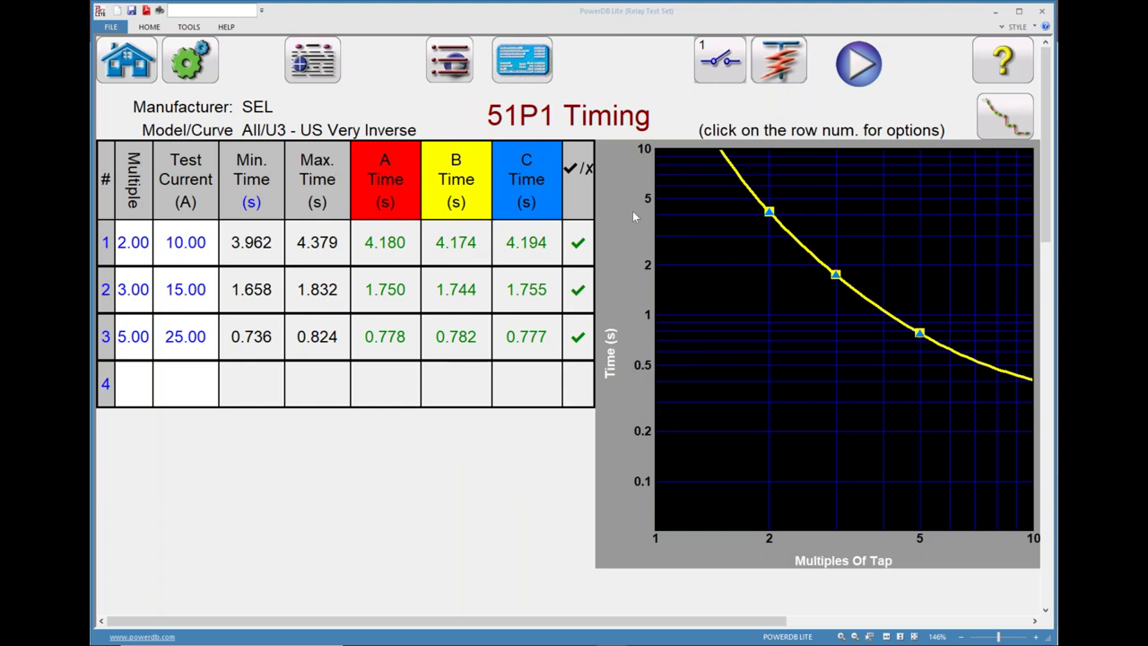
pyautogui.click(504, 65)
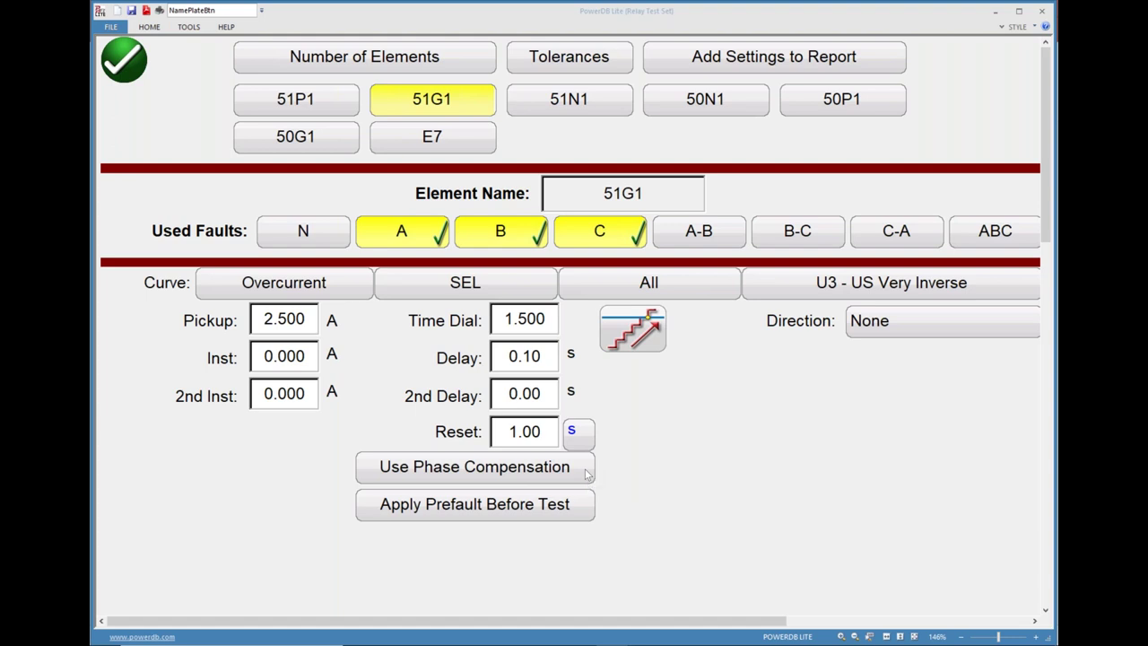
# - Enable Use Phase Compensation for the 51G1 element, then return to the 51P1 Timing test
pyautogui.click(587, 473)
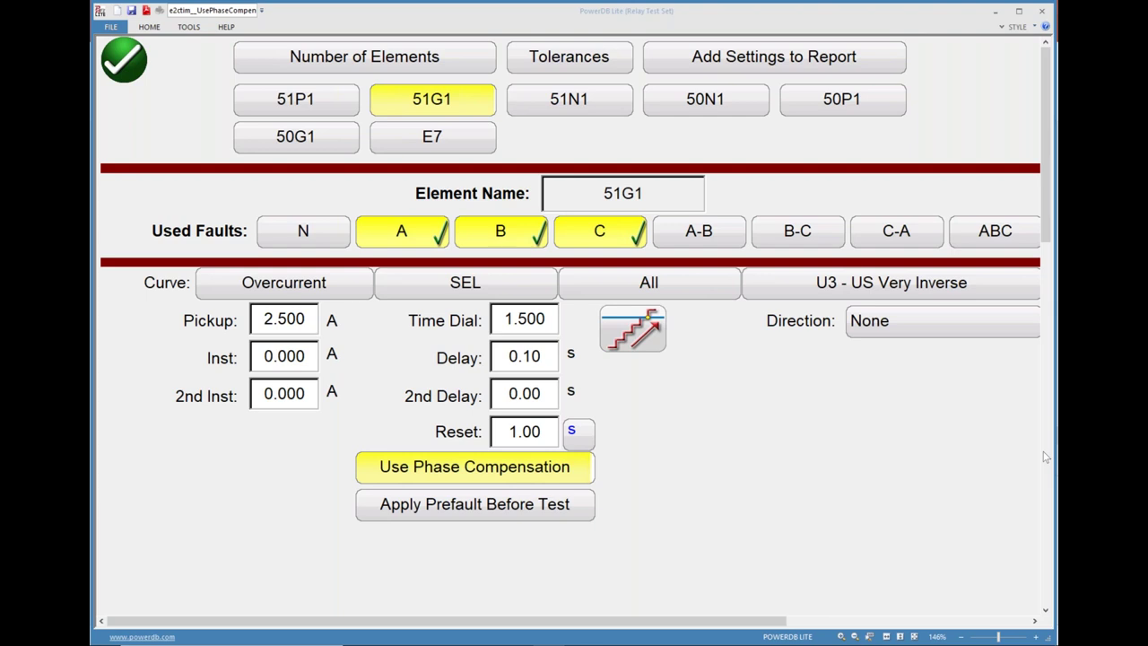
pyautogui.click(126, 65)
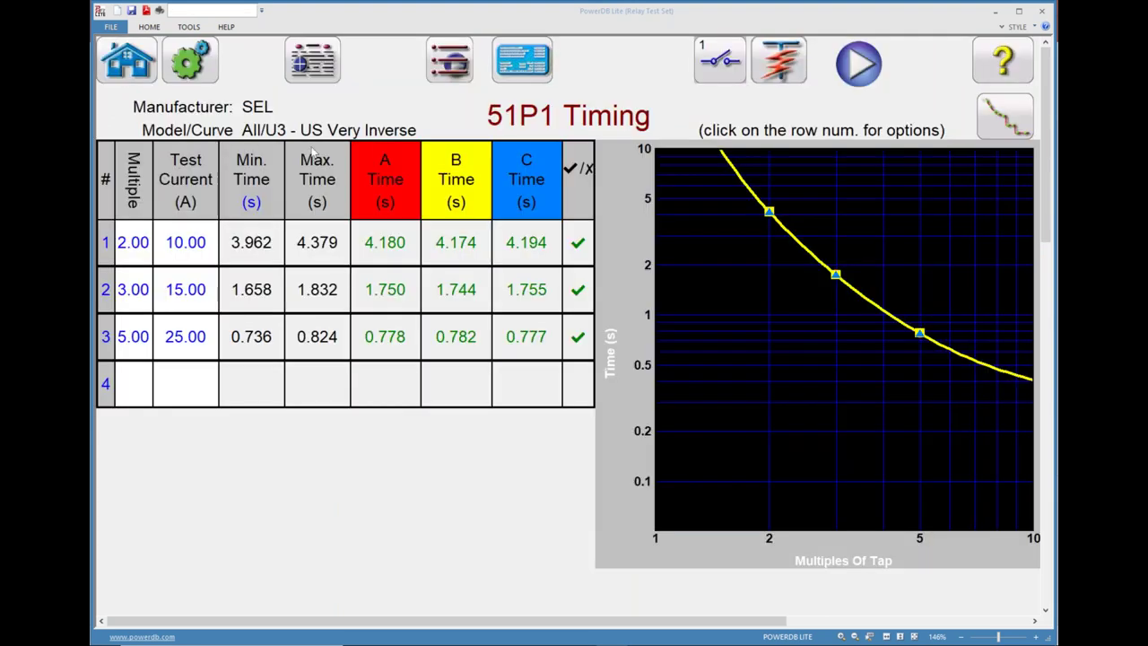
# - Start a V1 voltage-frequency stair-ramp test from the library's Standard Ramping test
pyautogui.click(108, 79)
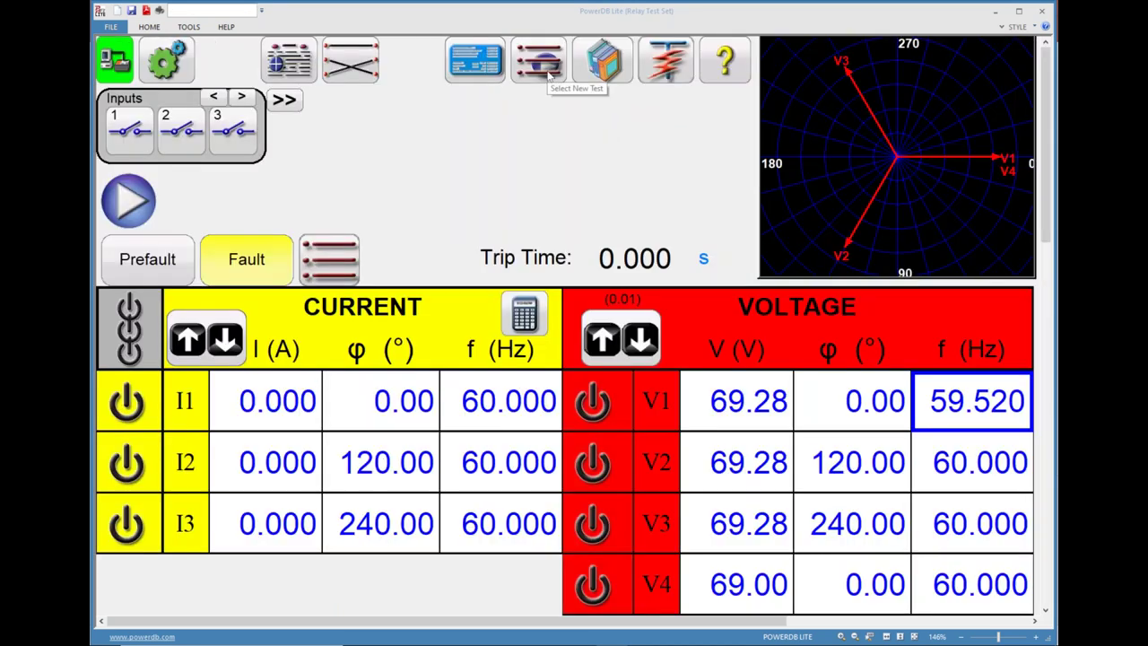
pyautogui.click(602, 63)
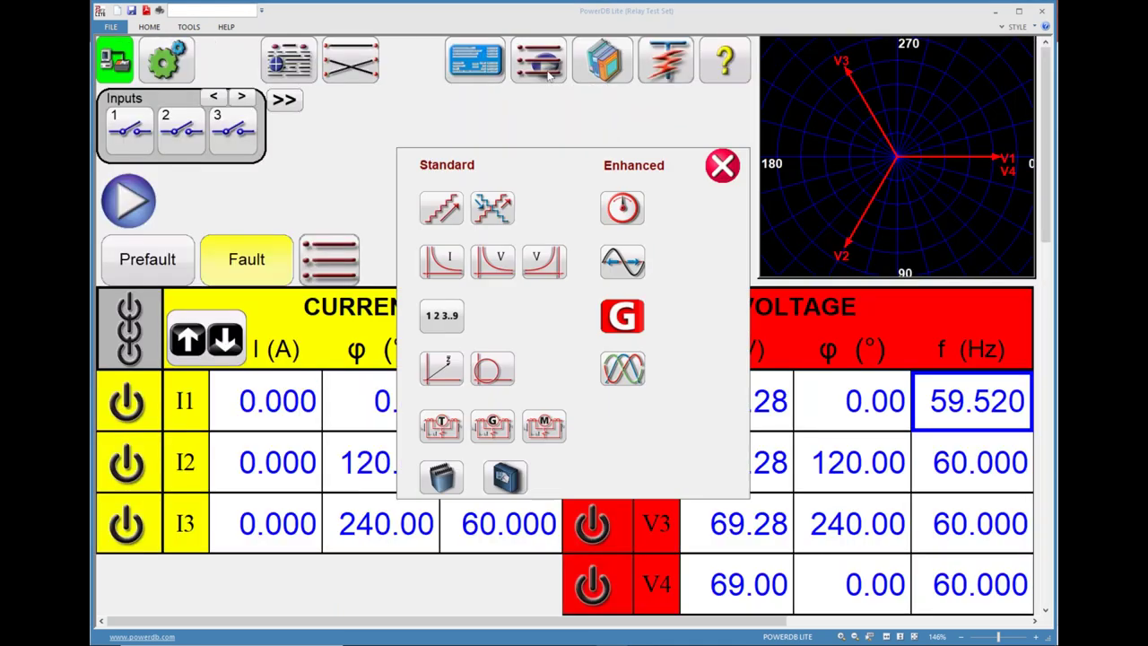
pyautogui.click(453, 222)
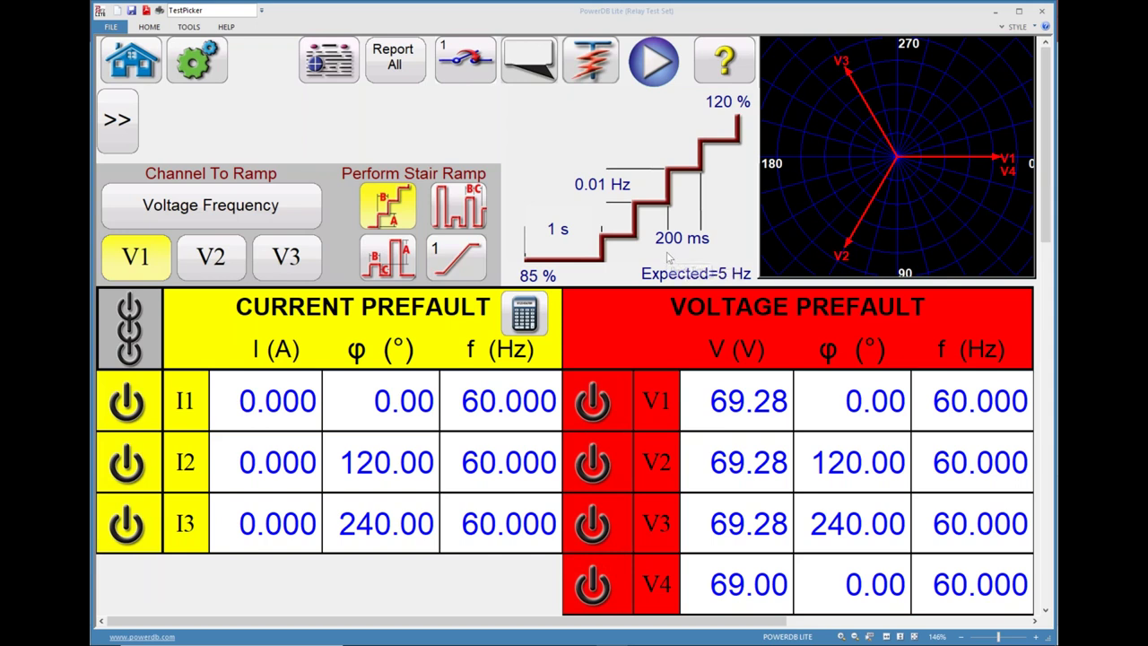
# - Change the ramp to Pulse Ramp with 200 ms pulses, then go back to the main screen
pyautogui.click(395, 260)
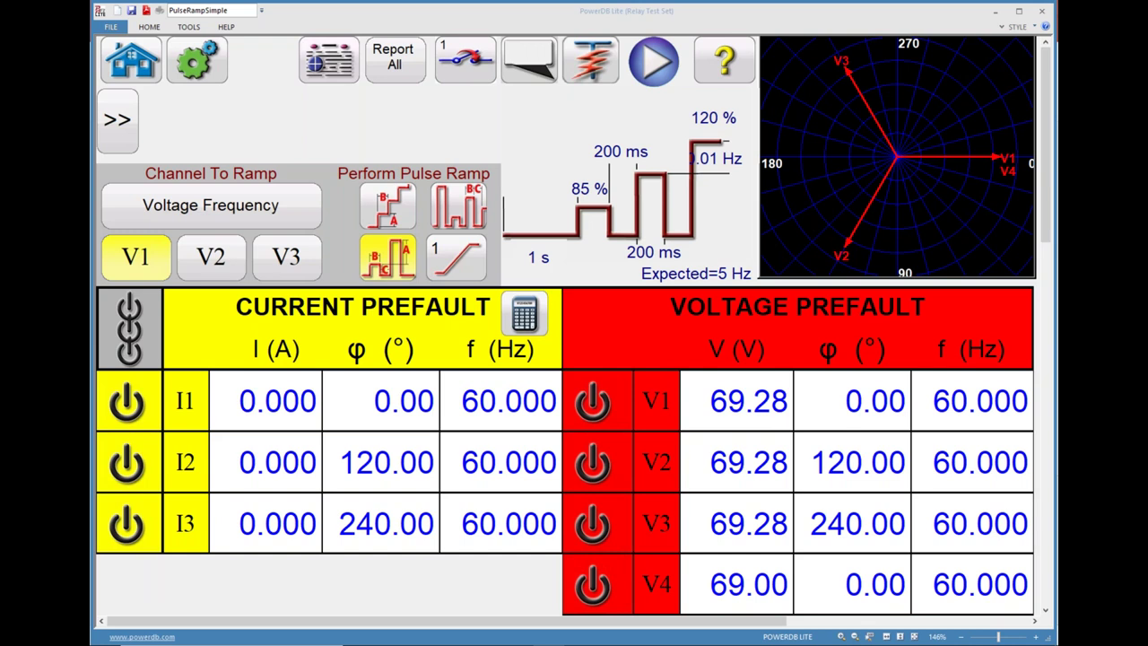
pyautogui.click(131, 70)
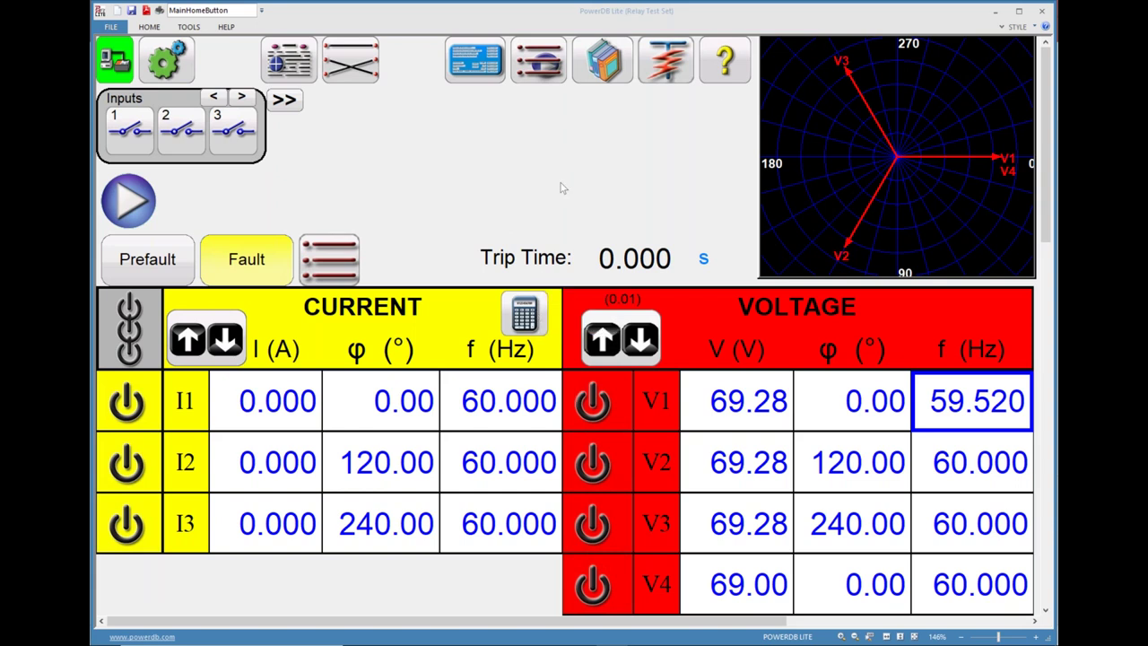
# - Browse the Overcurrent tests, select 51P1 Pickup, then dismiss the options popup and test list
pyautogui.click(669, 59)
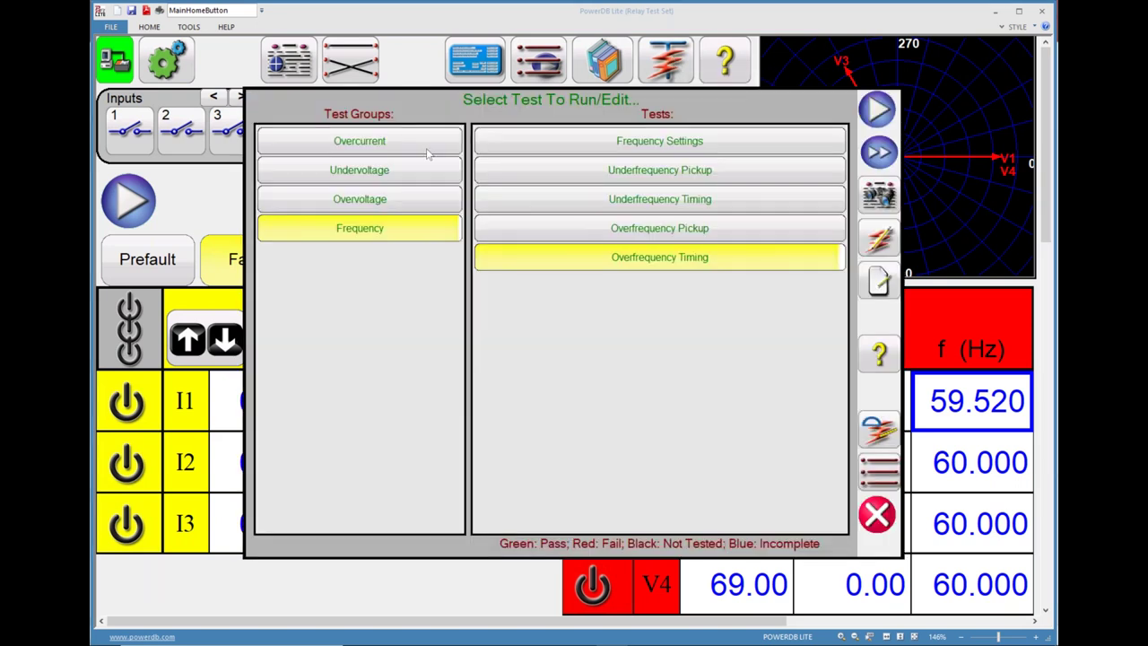
pyautogui.click(430, 145)
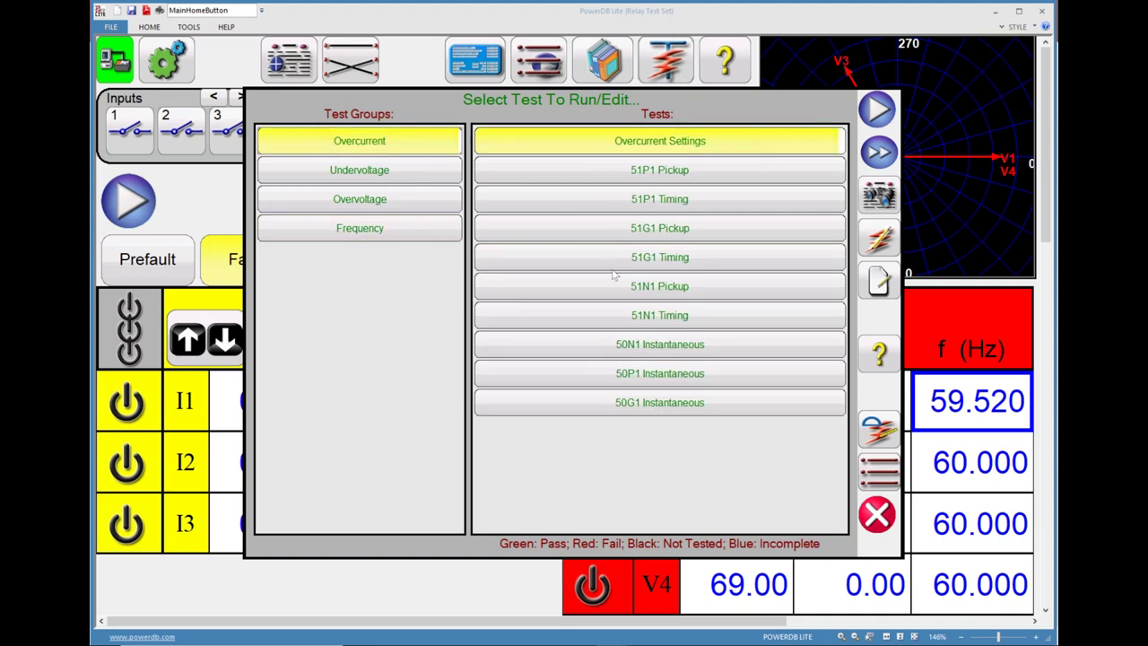
pyautogui.click(707, 176)
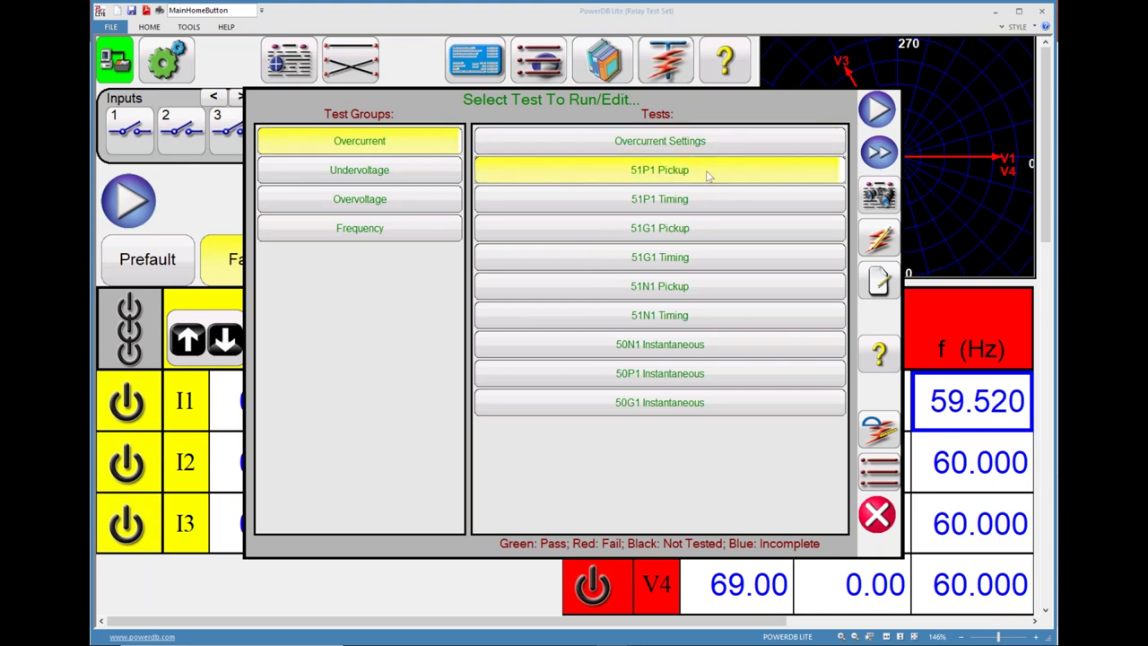
pyautogui.click(881, 485)
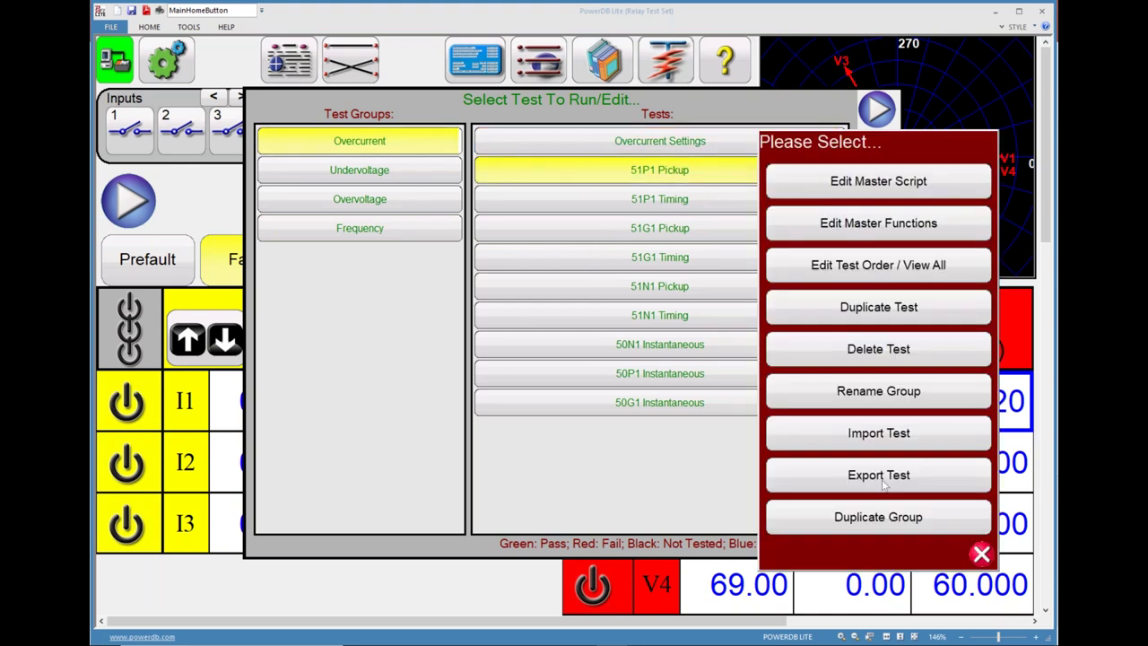
pyautogui.click(980, 556)
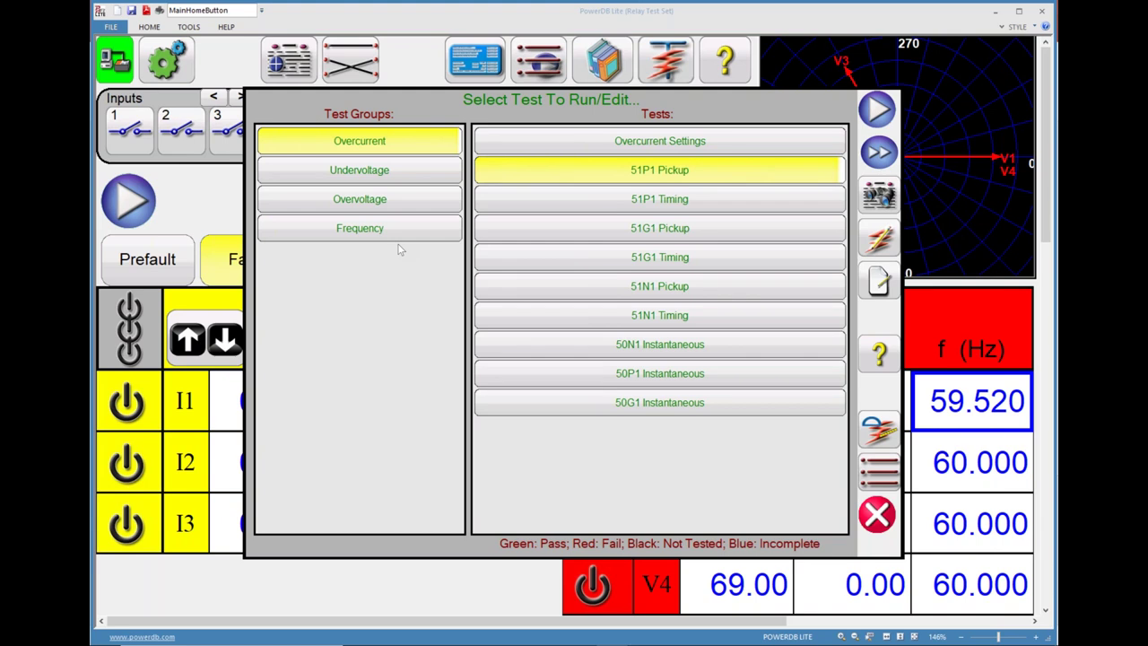
pyautogui.click(870, 481)
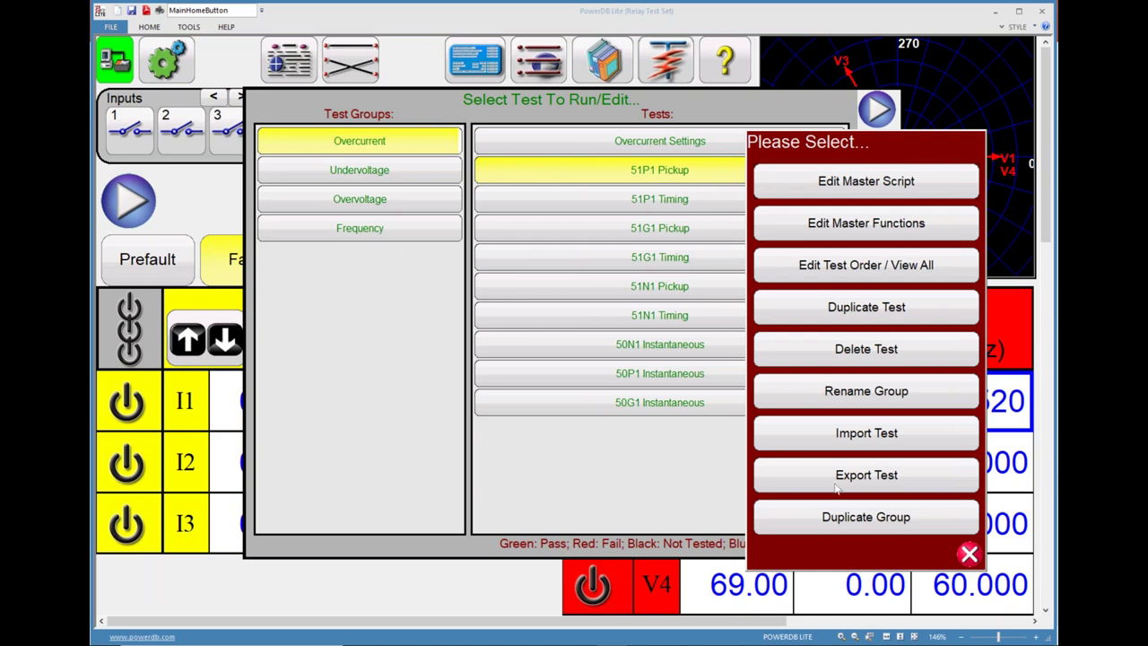
pyautogui.click(969, 553)
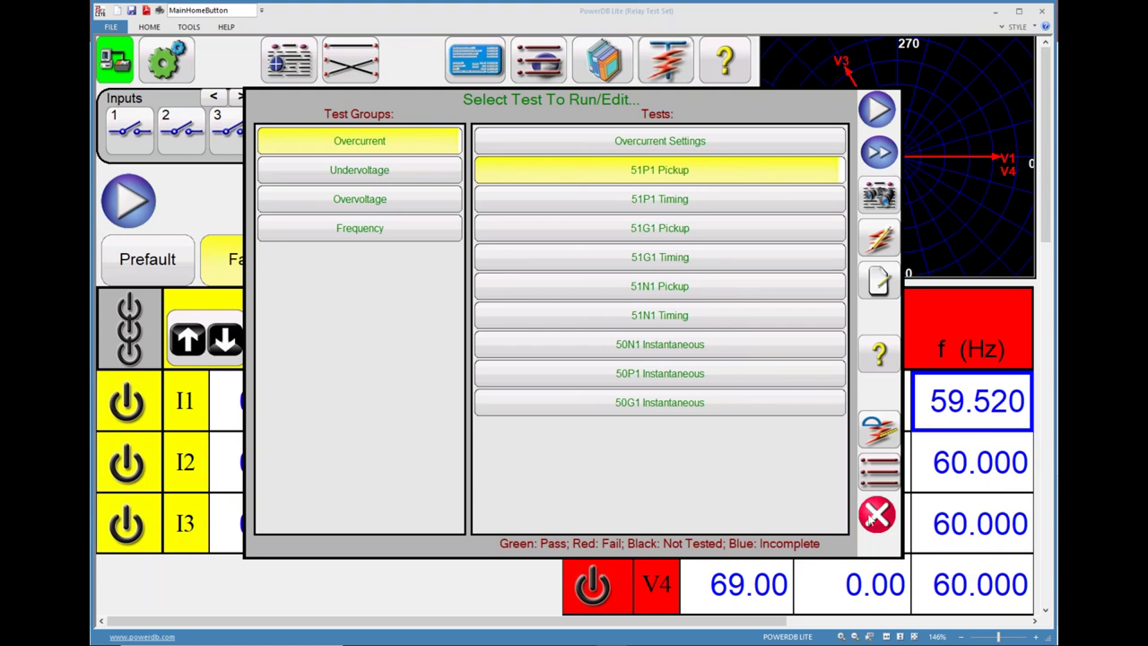
pyautogui.click(875, 515)
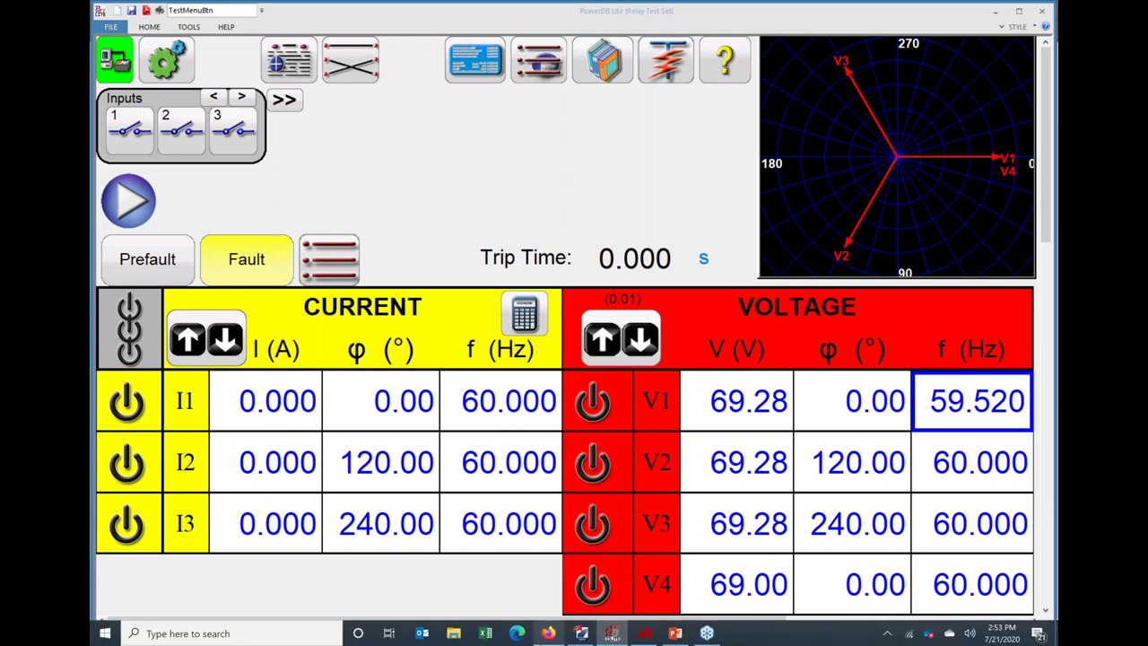
# - In QuickSet, show Logic 1's SELogic Control Equation Variables SV1–SV16 and select the SV3 equation
pyautogui.click(589, 635)
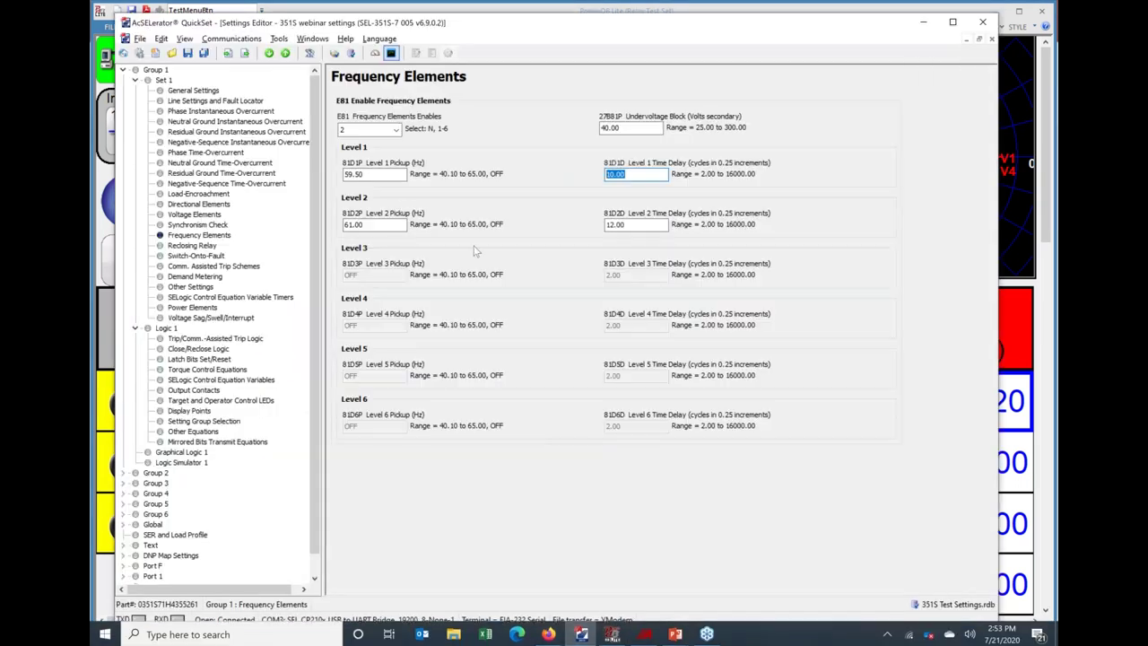
pyautogui.click(205, 339)
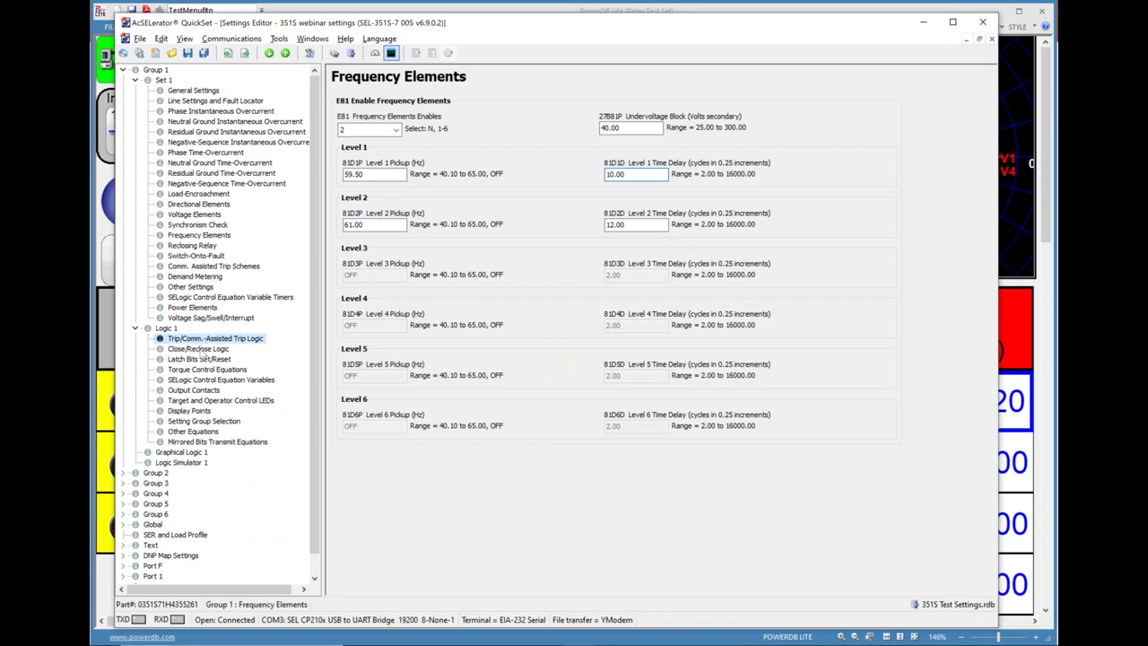
pyautogui.click(217, 380)
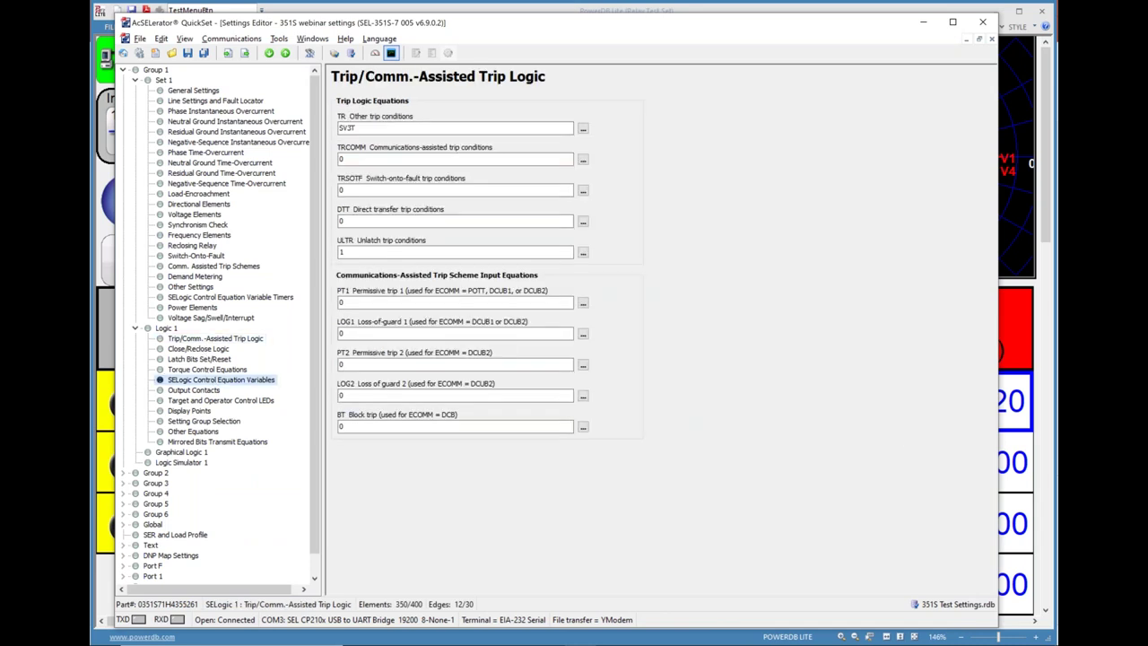
pyautogui.moveTo(548, 160); pyautogui.dragTo(337, 160)
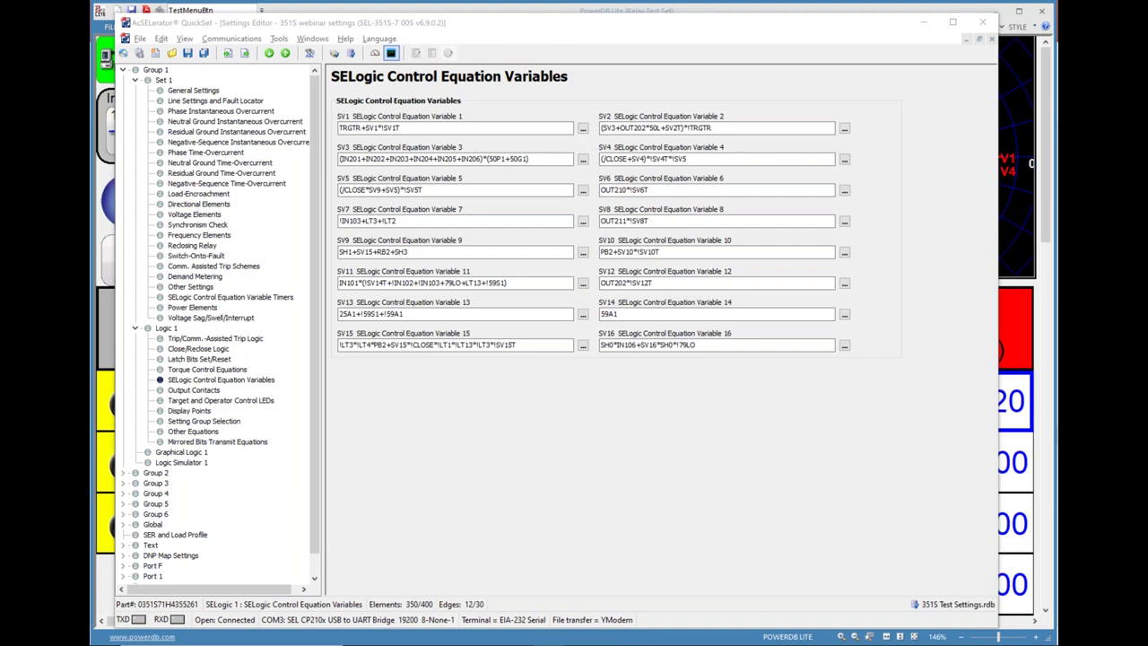
pyautogui.click(922, 33)
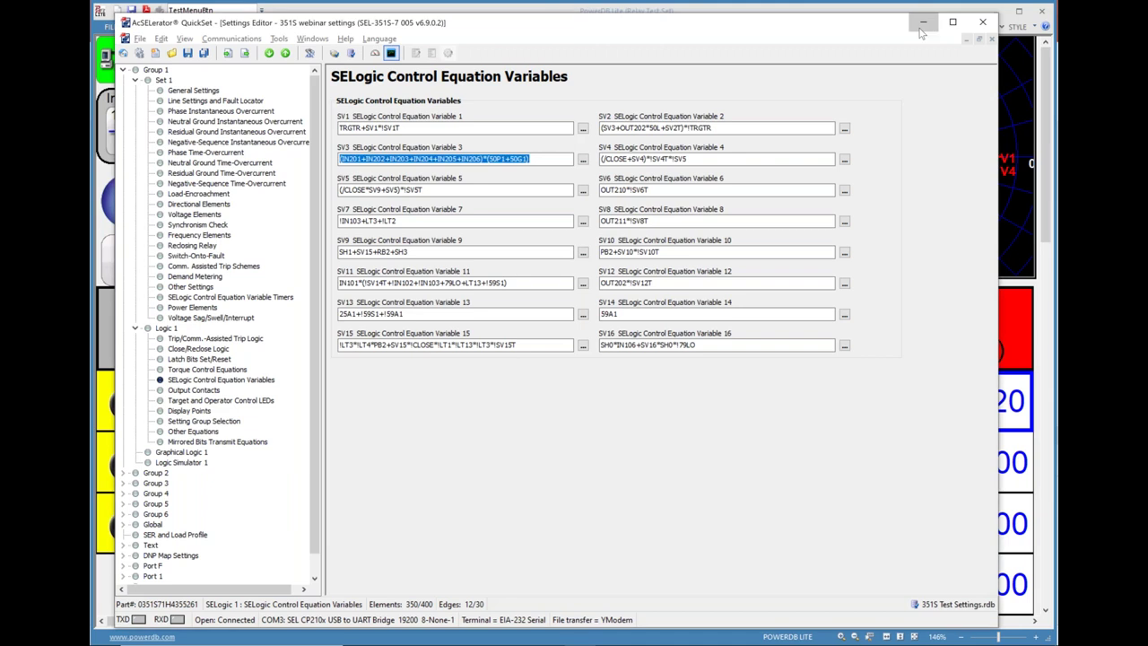
# - Minimize QuickSet and load the chosen test in PowerDB Lite
pyautogui.click(920, 29)
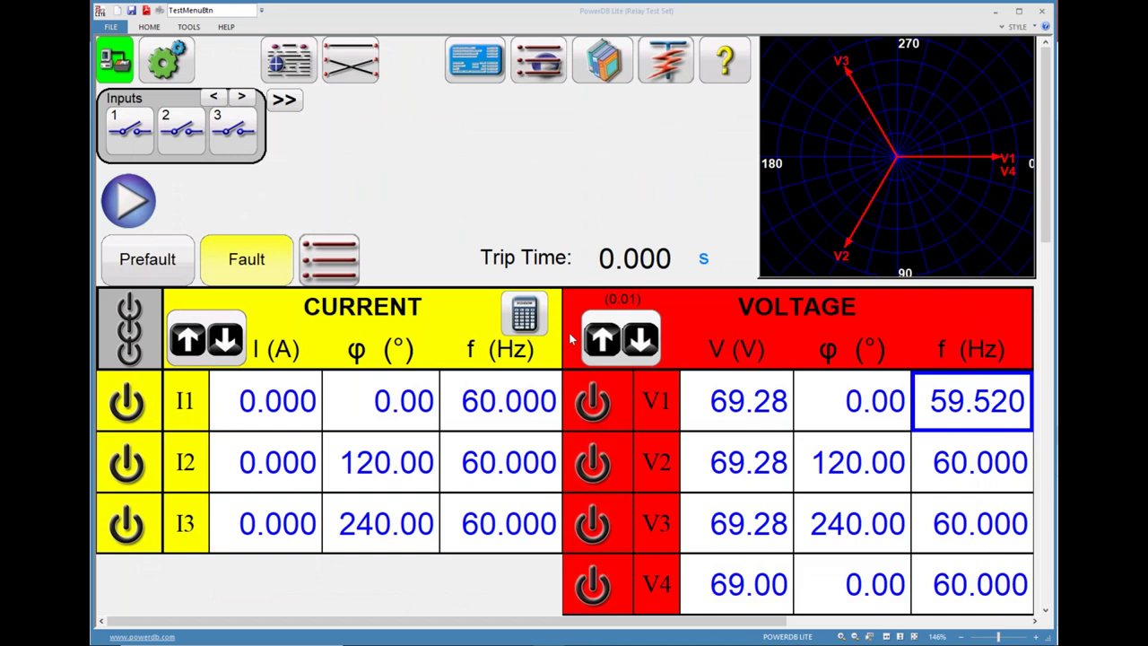
pyautogui.click(545, 62)
pyautogui.click(450, 280)
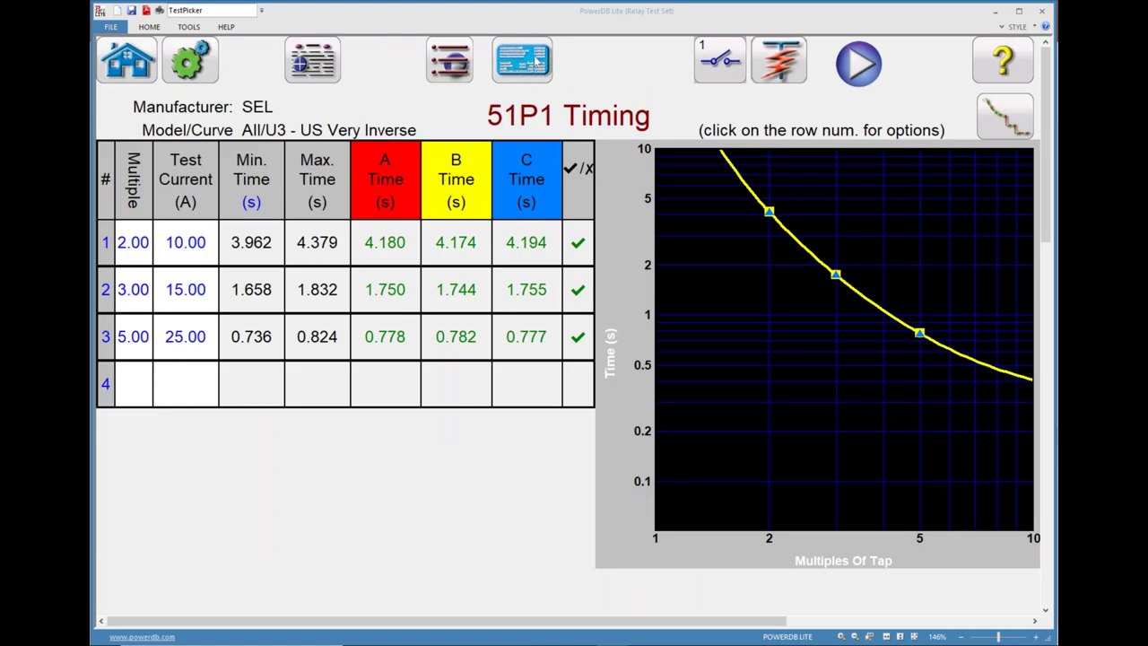
# - Set the 51G1 second instantaneous pickup to 100 A and the instantaneous pickup to 30 A
pyautogui.click(536, 61)
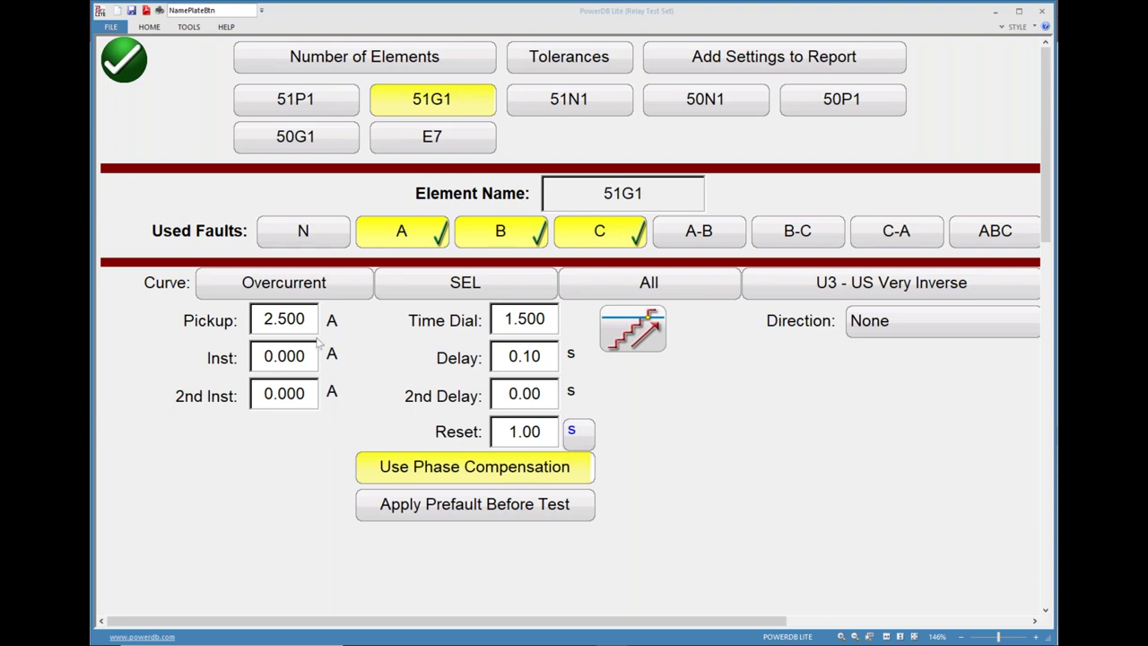
pyautogui.click(284, 395)
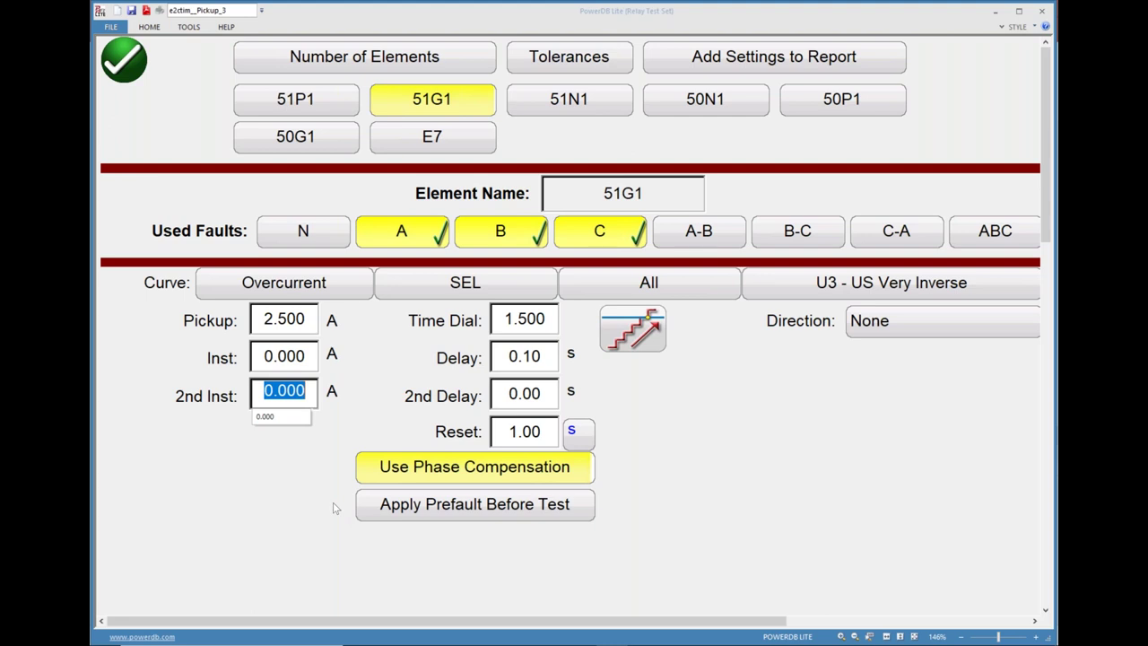
pyautogui.write('100')
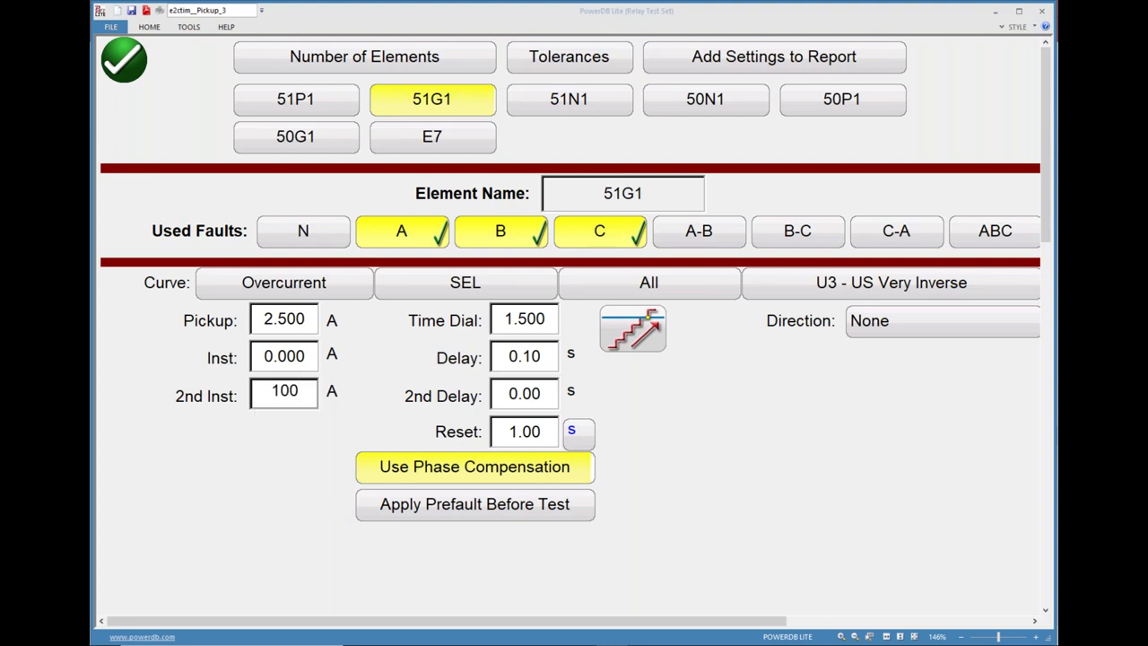
pyautogui.press('Return')
pyautogui.click(282, 359)
pyautogui.write('30')
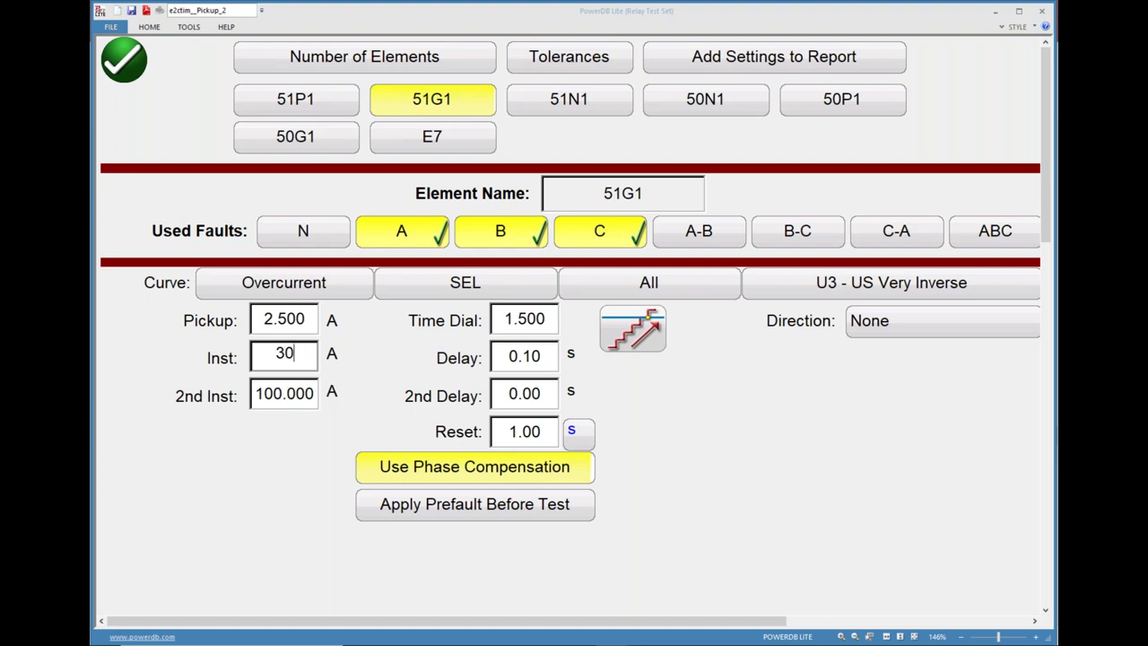
pyautogui.press('Return')
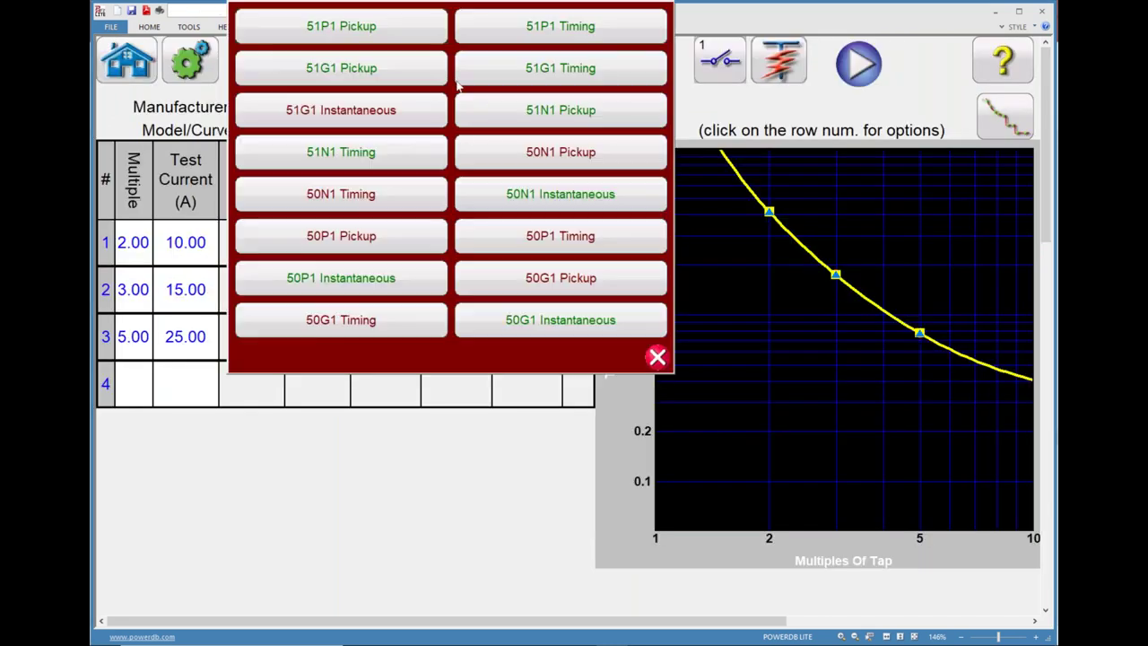
pyautogui.click(456, 72)
# - Open 50G1 Instantaneous, then load the 51G1 Instantaneous test from the test grid
pyautogui.click(510, 329)
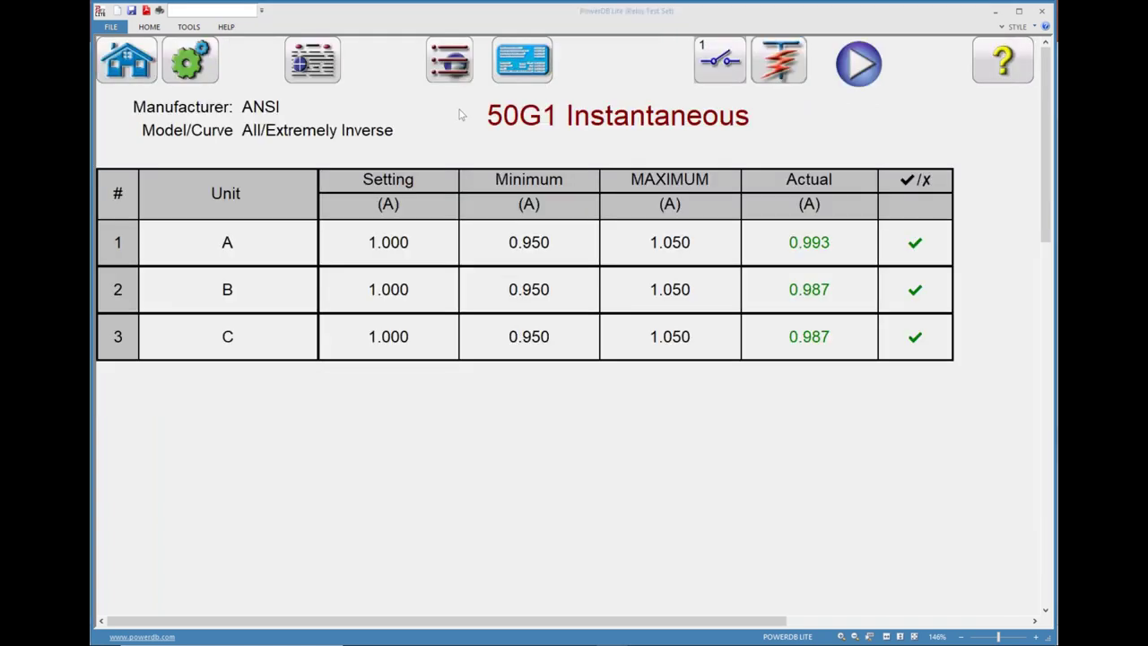
pyautogui.click(449, 60)
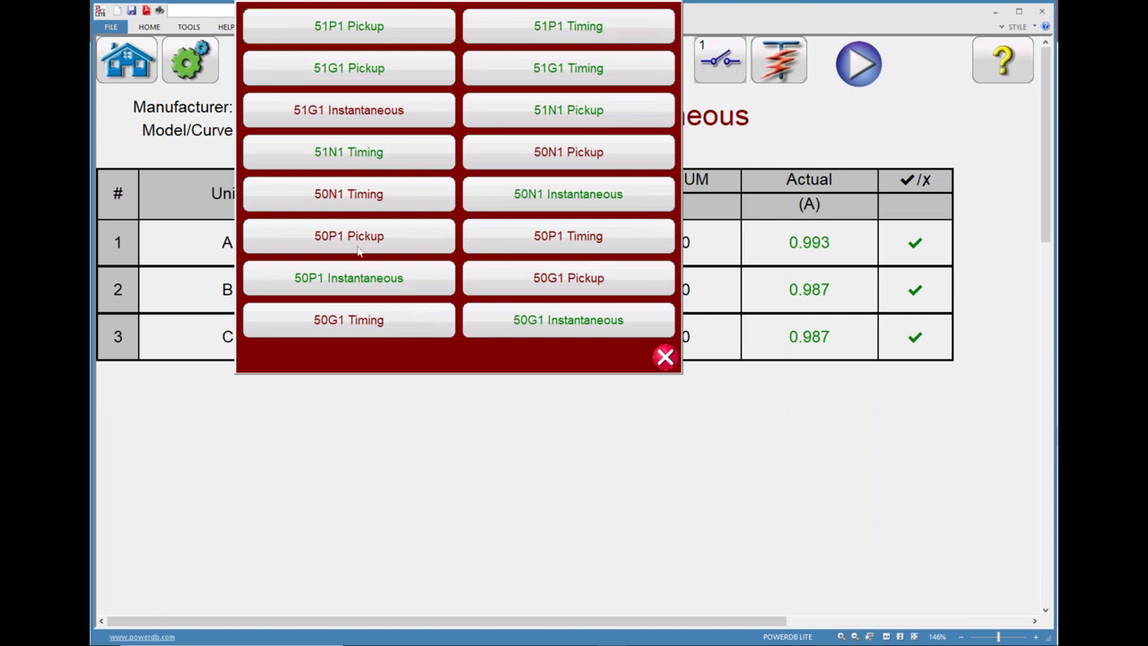
pyautogui.click(382, 124)
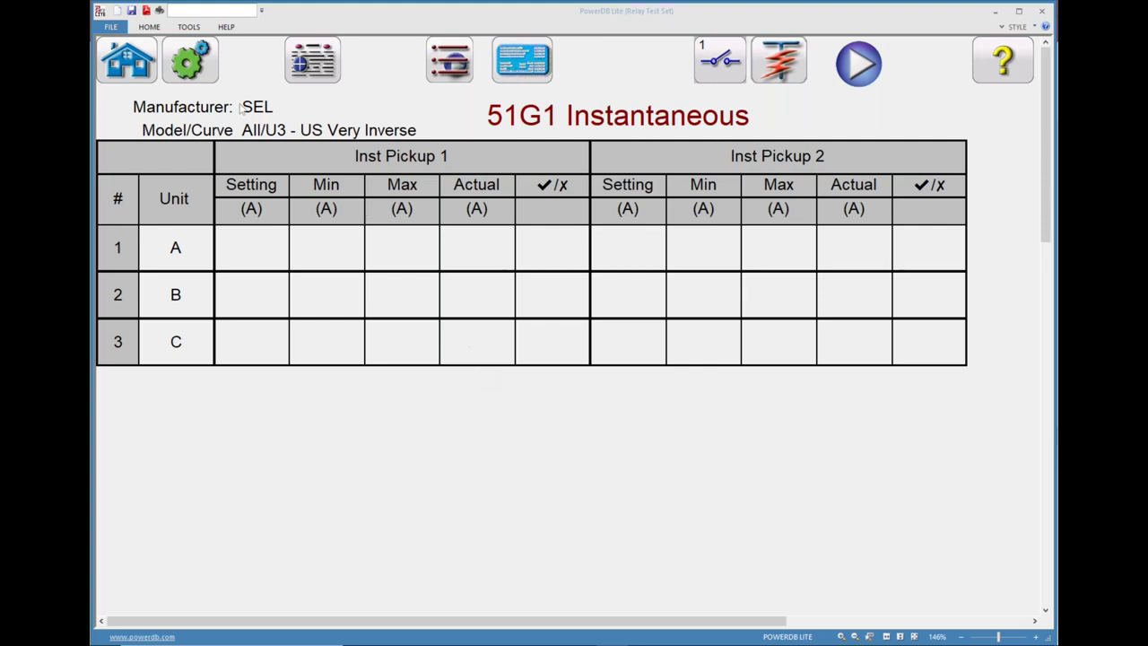
# - Open the curve library from the tool options and filter it to Overcurrent curves
pyautogui.click(148, 27)
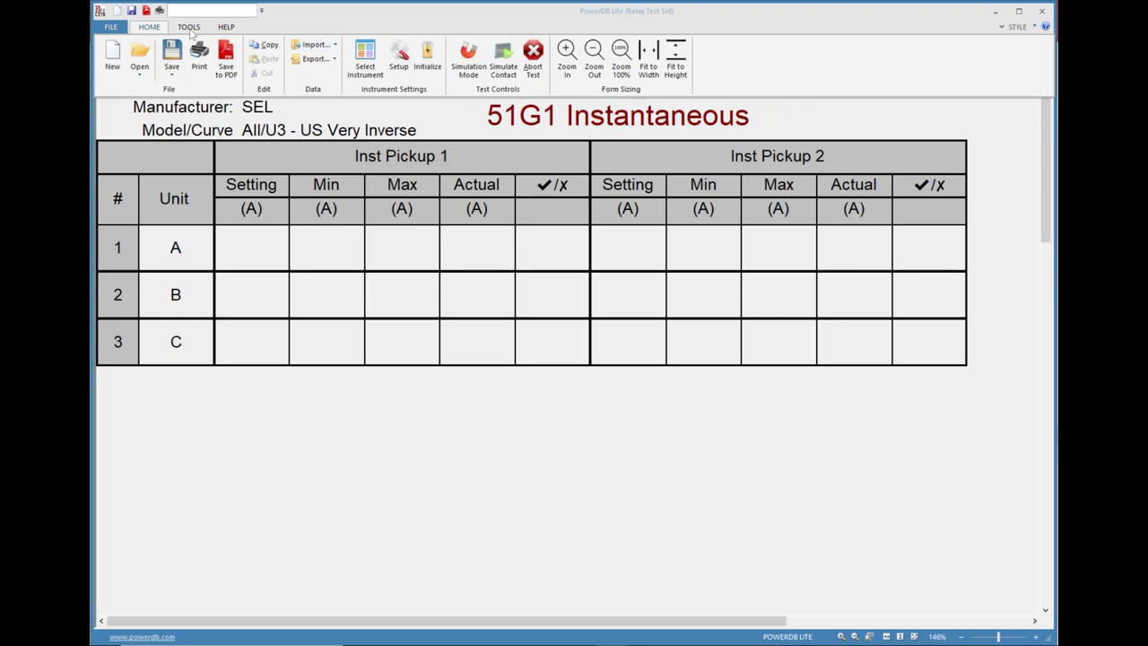
pyautogui.click(188, 27)
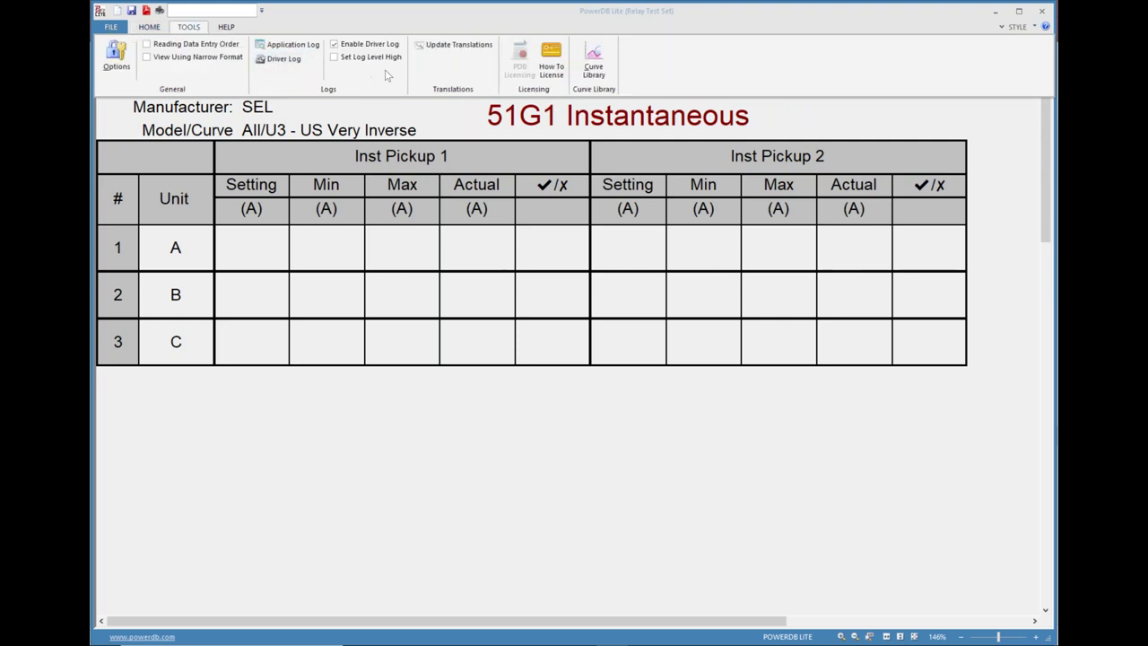
pyautogui.click(592, 65)
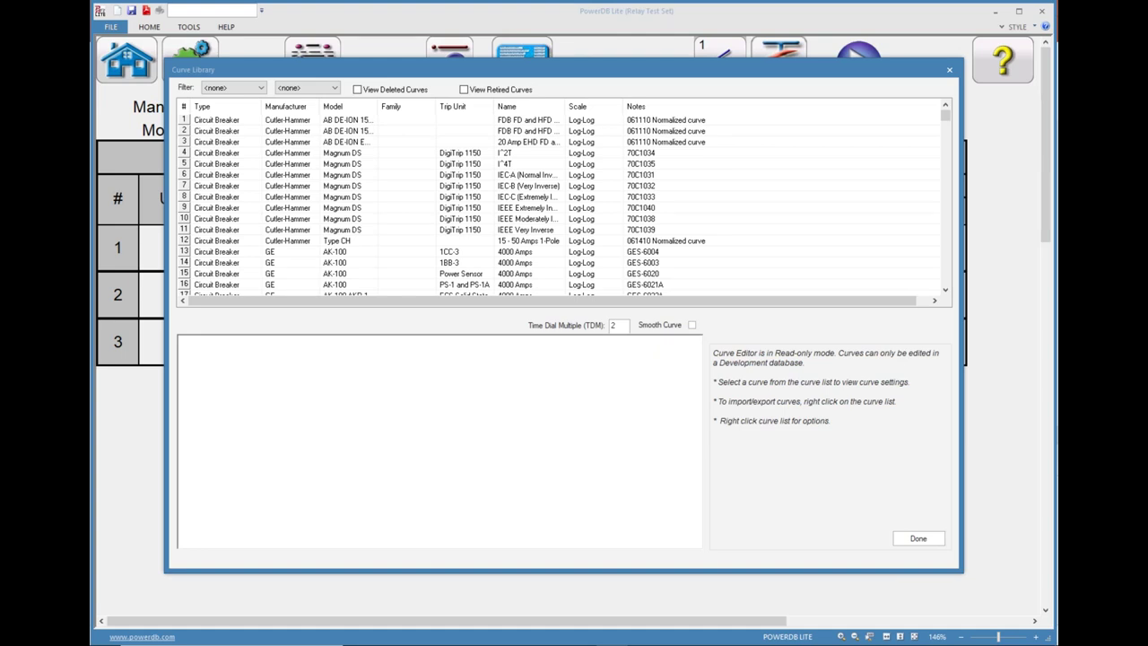
pyautogui.click(265, 88)
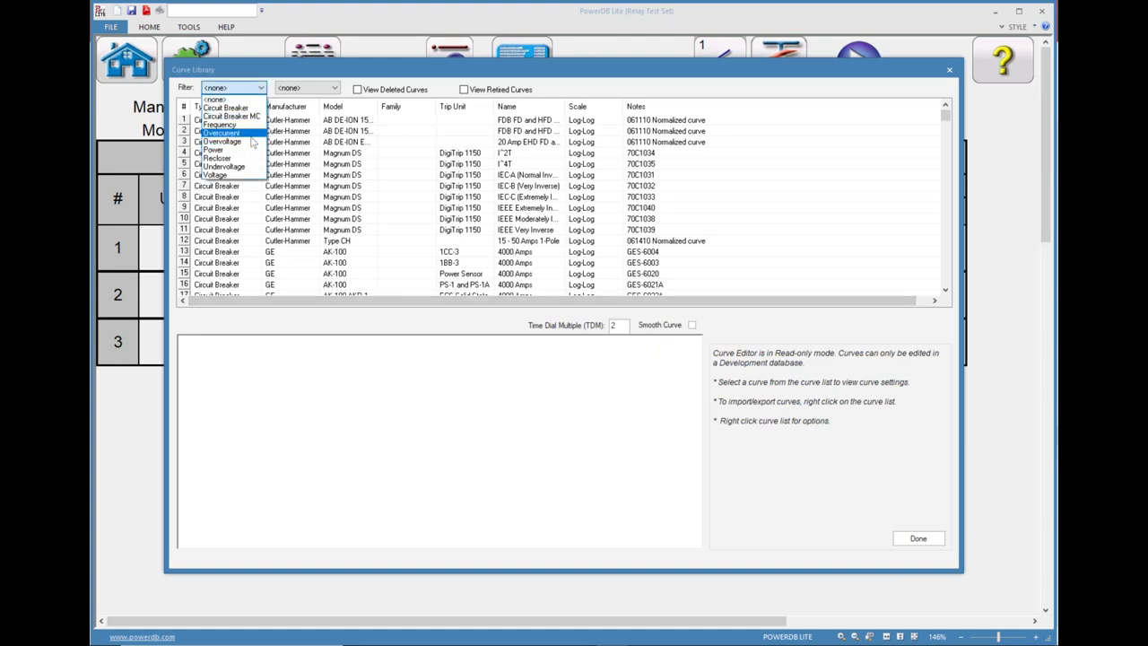
pyautogui.click(253, 133)
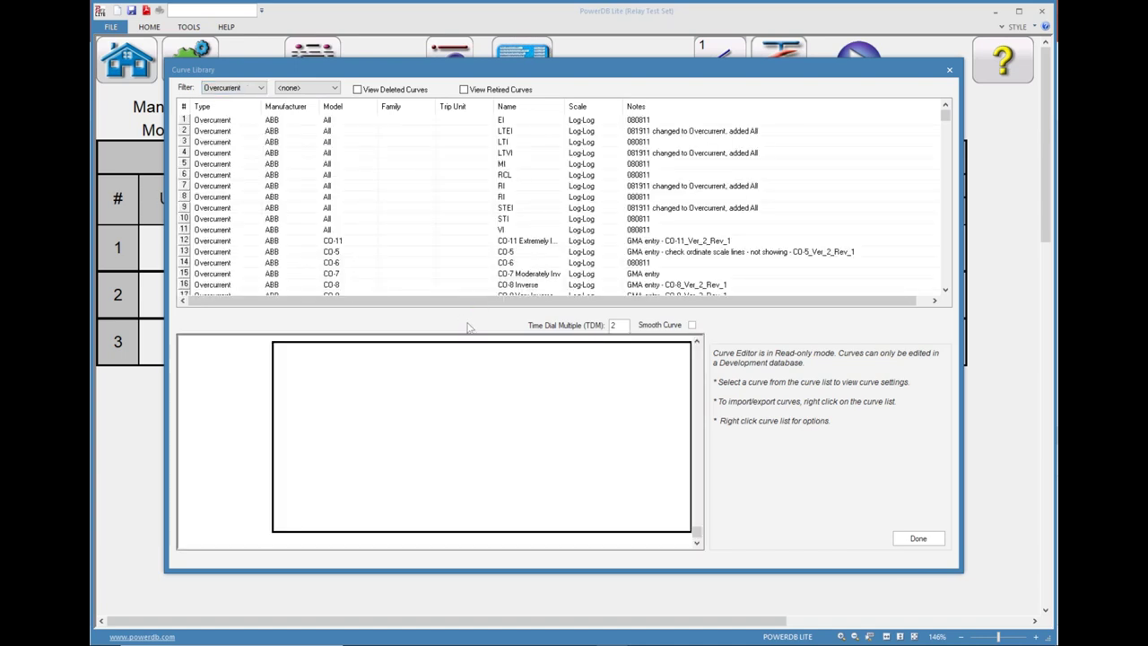
# - Narrow the list to SEL curves, plot U3 - US Very Inverse, then close the library
pyautogui.click(335, 88)
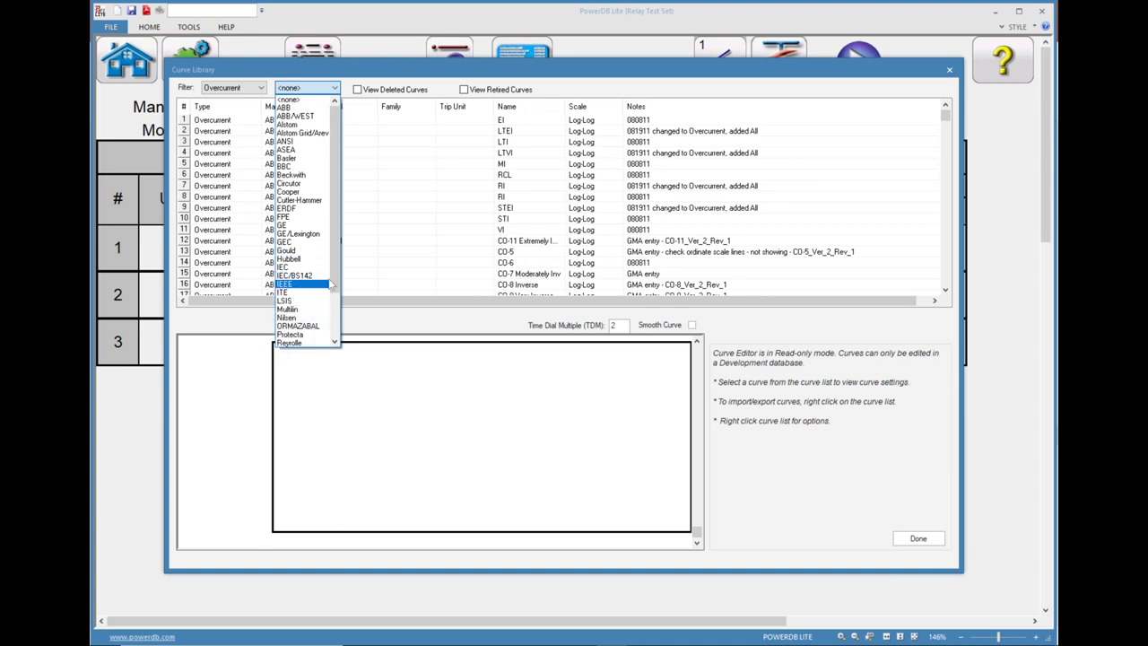
pyautogui.moveTo(333, 285); pyautogui.dragTo(332, 318)
pyautogui.click(291, 325)
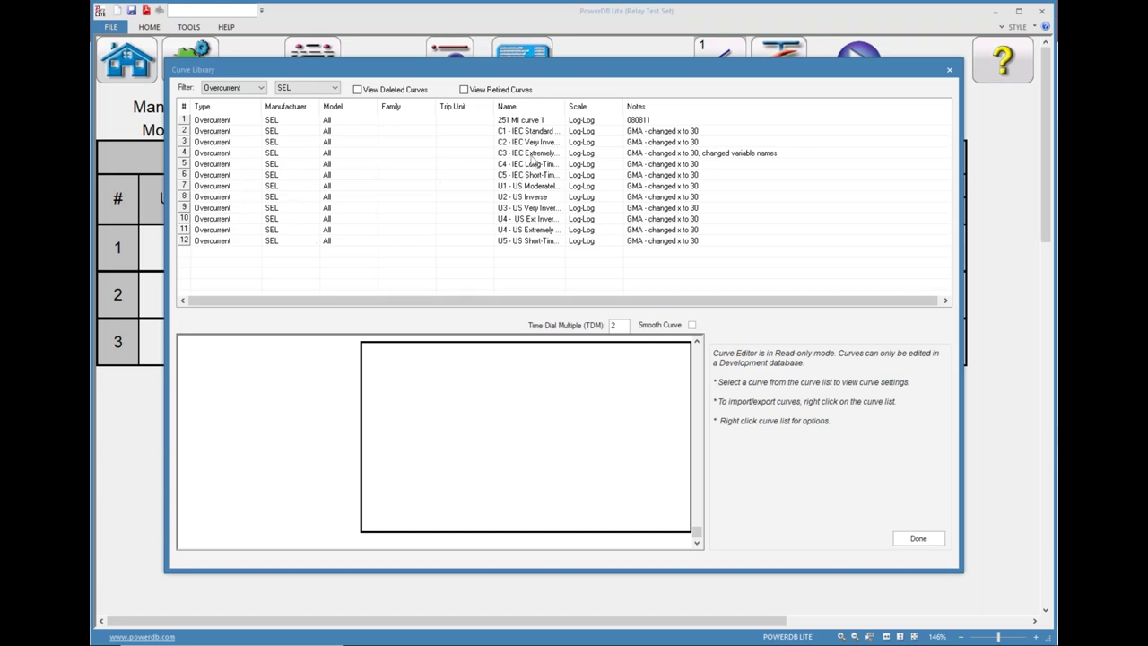
pyautogui.click(523, 209)
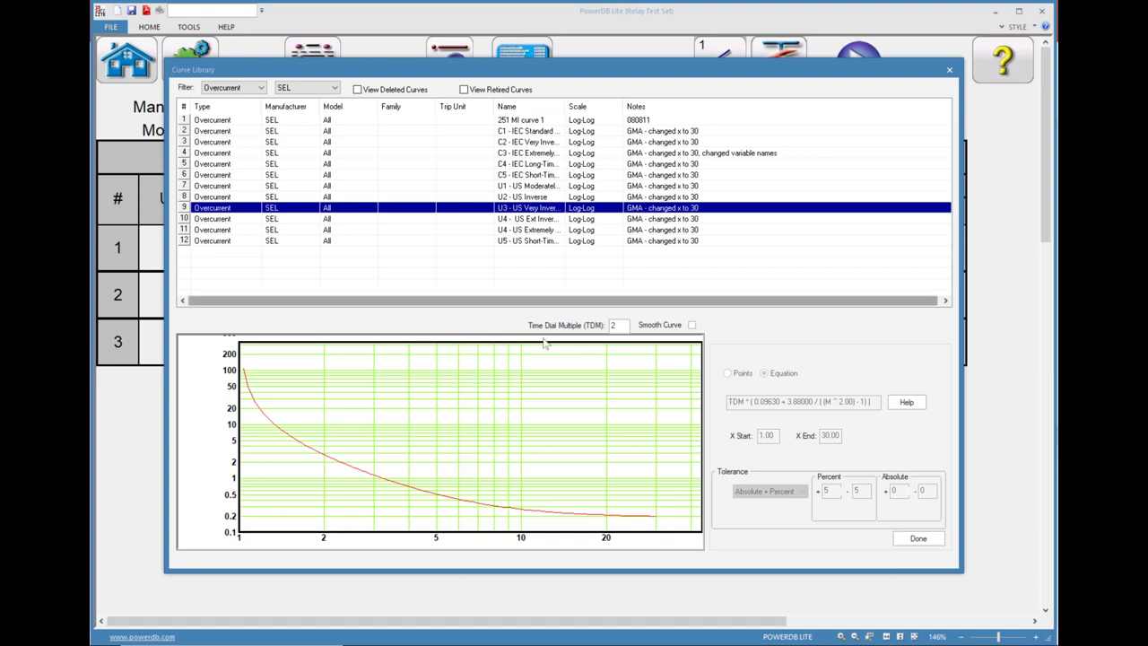
pyautogui.click(916, 538)
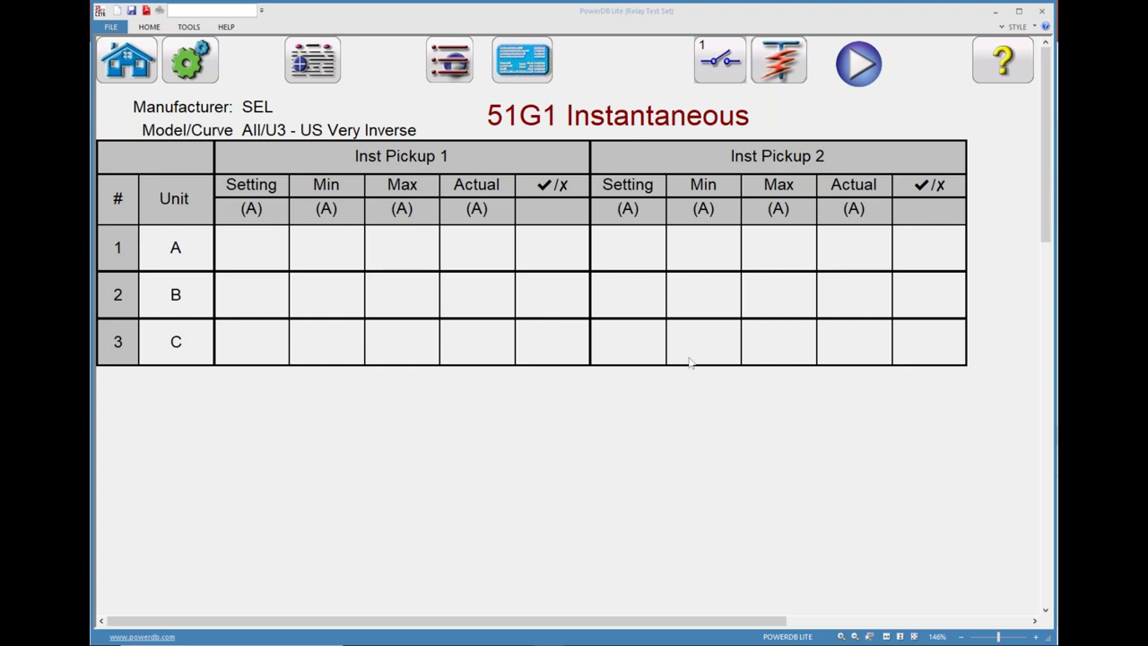
# - Leave the 51G1 Instantaneous test for the home screen with the Home button
pyautogui.click(128, 60)
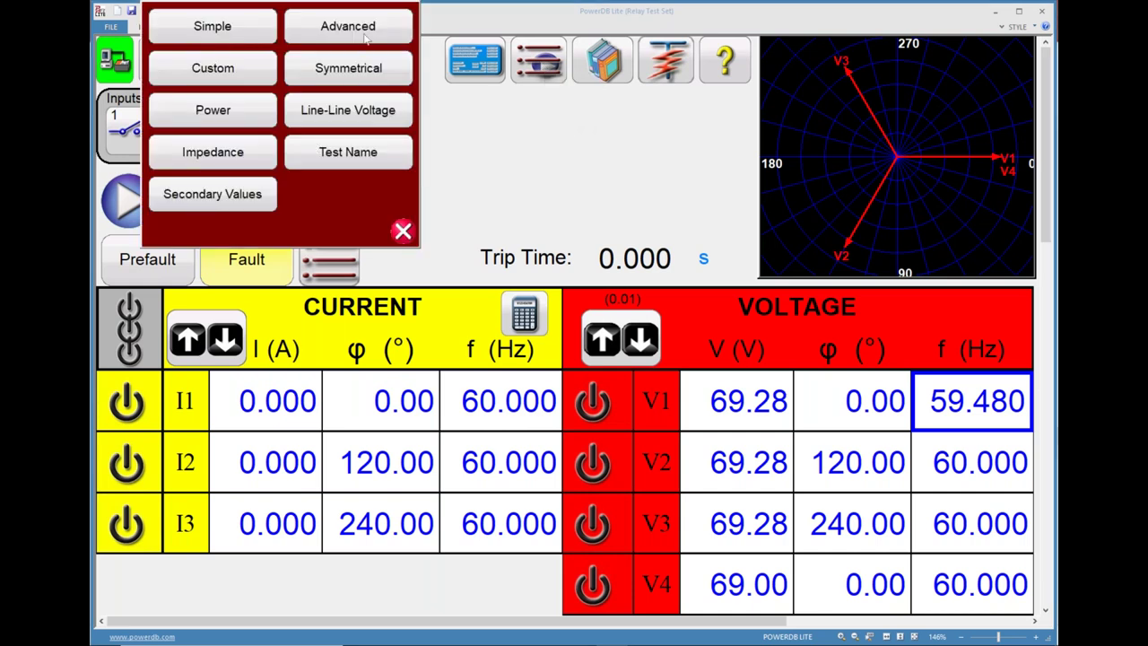
# - Switch the manual screen to Advanced with Symmetrical readouts and bring up the Fault Calculator
pyautogui.click(365, 42)
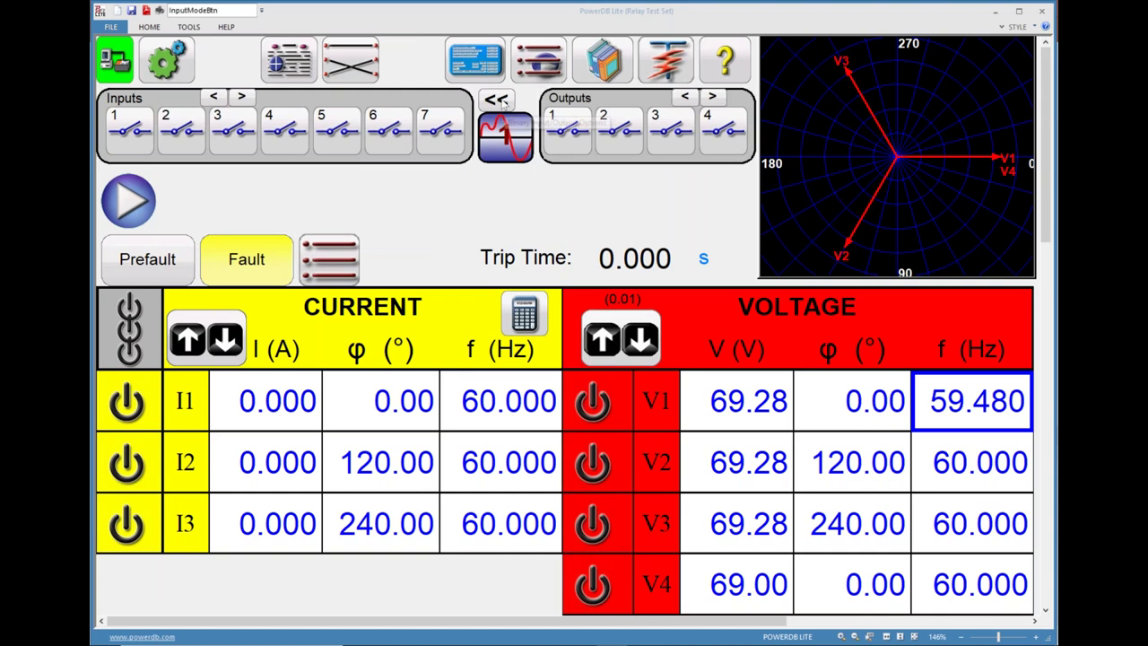
pyautogui.click(505, 135)
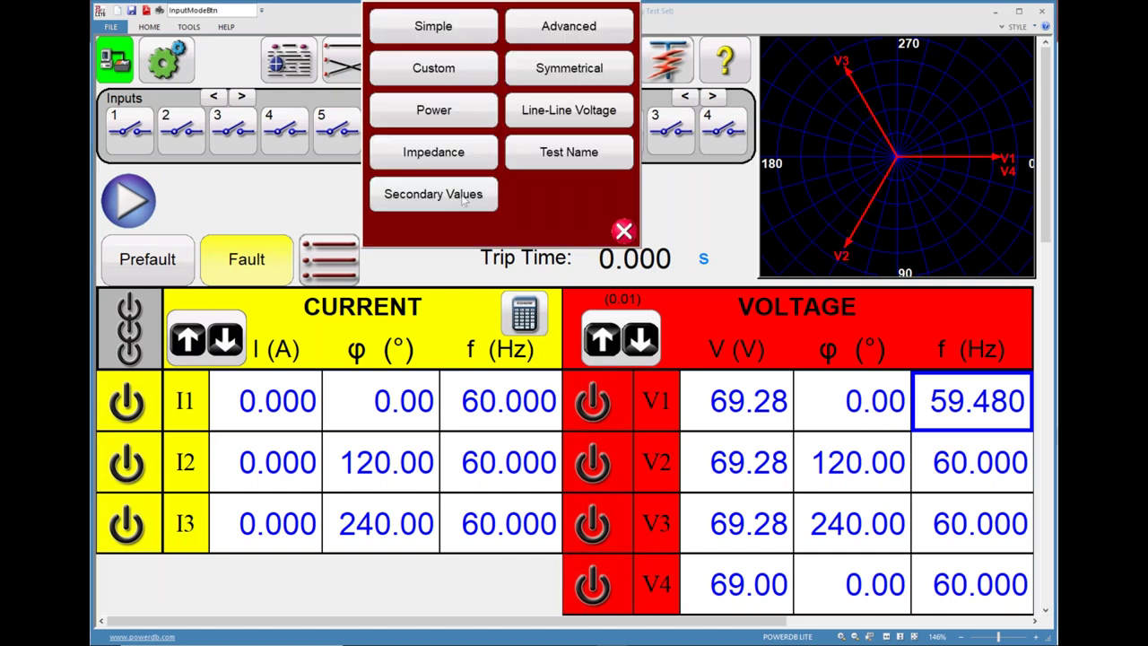
pyautogui.click(518, 123)
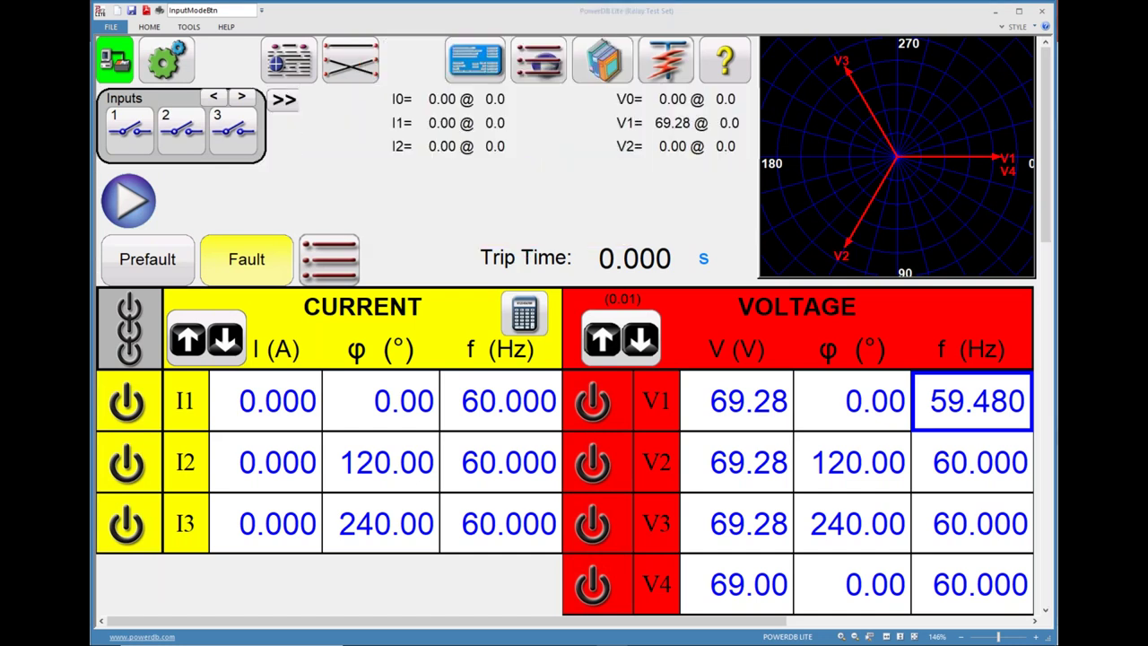
pyautogui.click(525, 321)
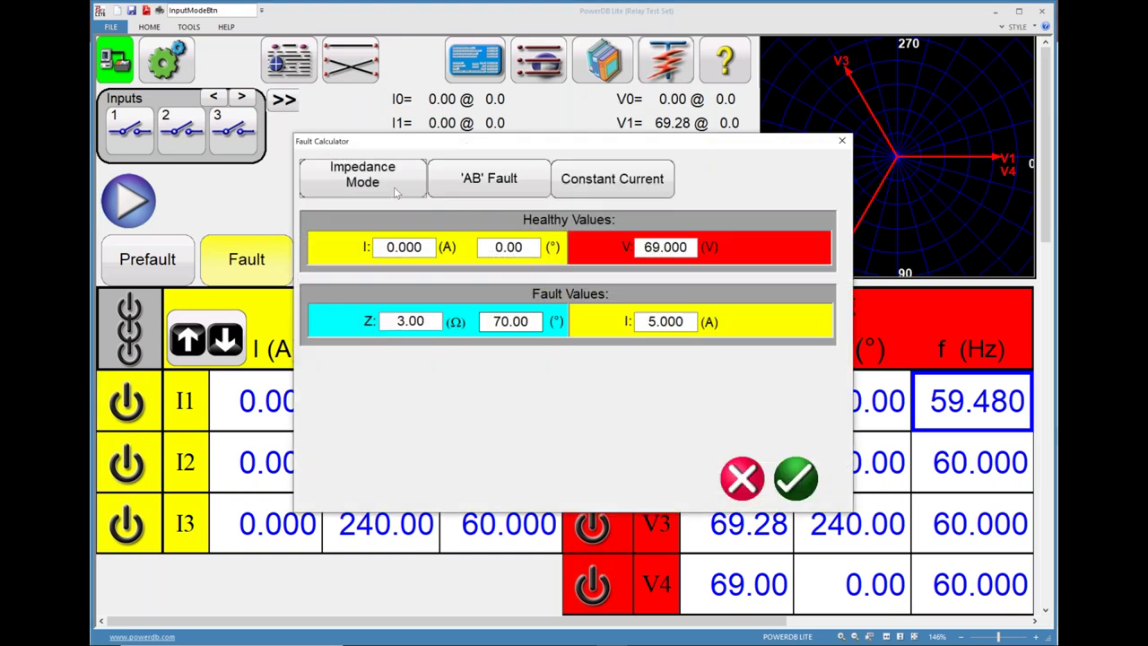
# - Apply the AB fault values (37.62 V, 5.000 A) and switch on channels I2, I3 and V1–V3
pyautogui.click(798, 482)
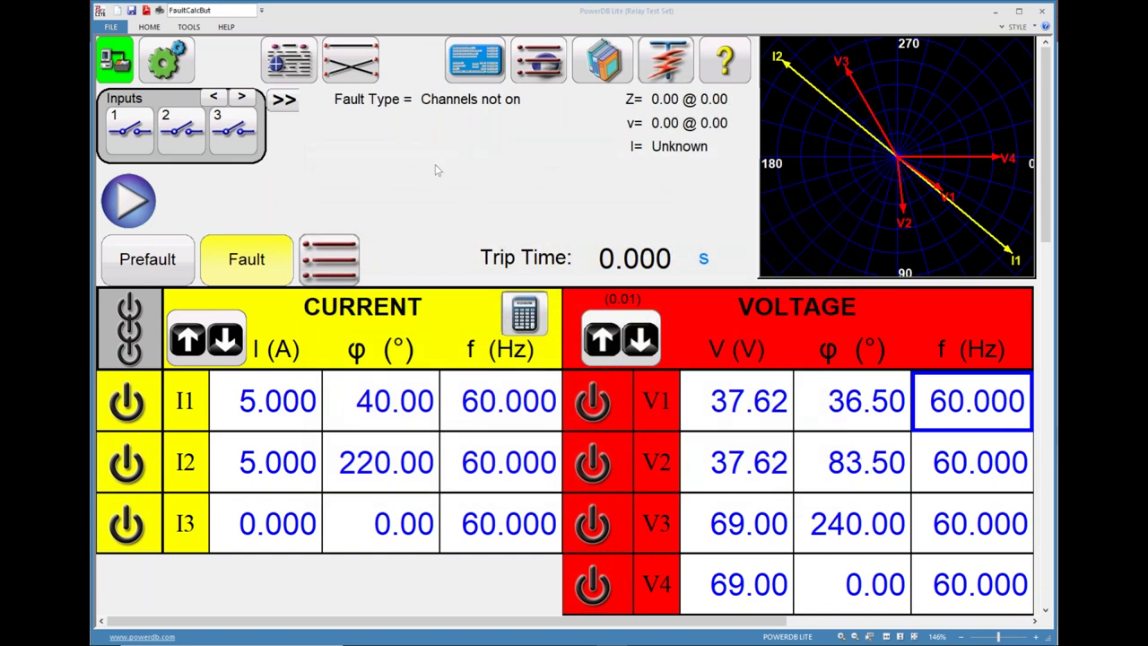
pyautogui.click(128, 463)
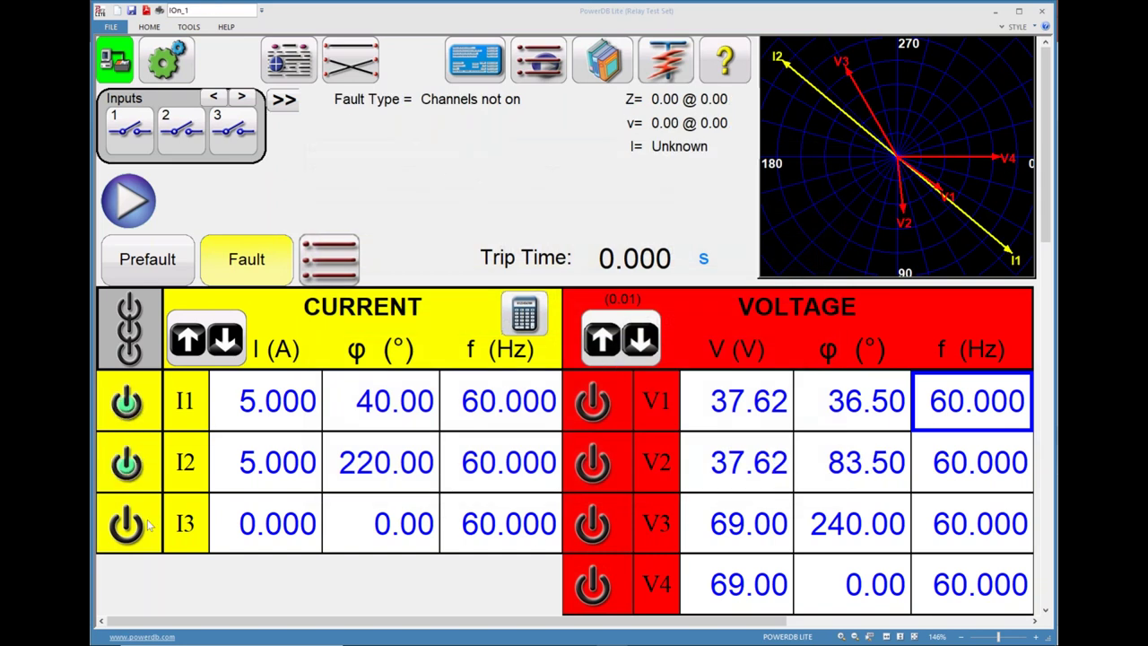
pyautogui.click(127, 524)
pyautogui.click(590, 520)
pyautogui.click(592, 461)
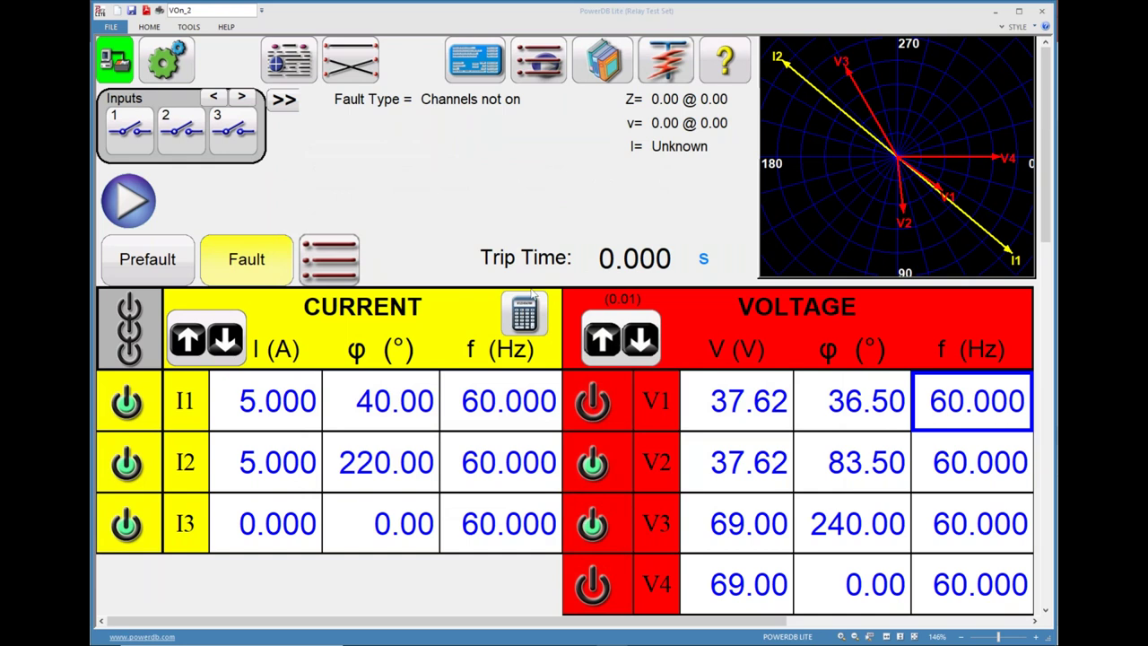
pyautogui.click(591, 402)
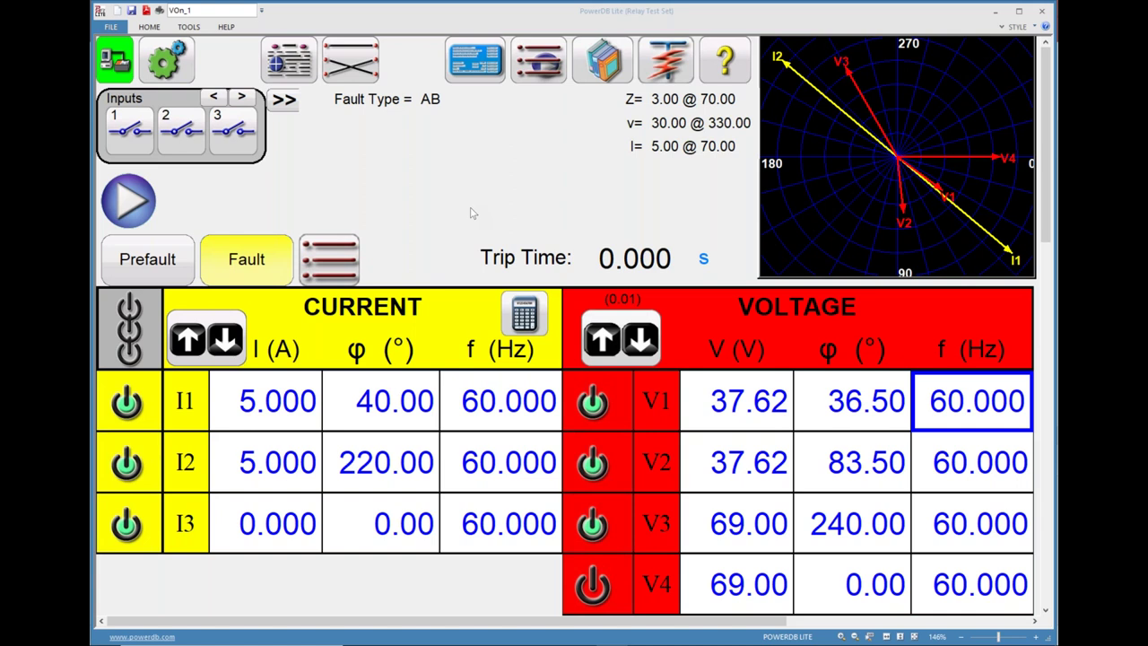
pyautogui.click(285, 100)
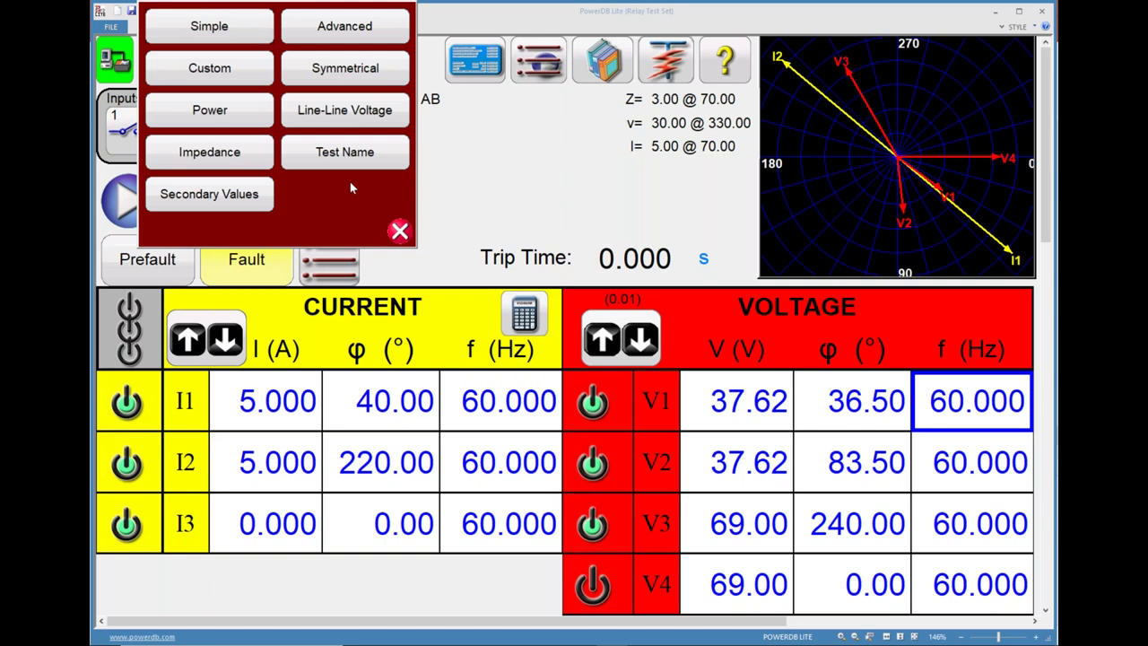
# - Dismiss the mode popup and return to the 51G1 Instantaneous test through the test modules list
pyautogui.click(400, 231)
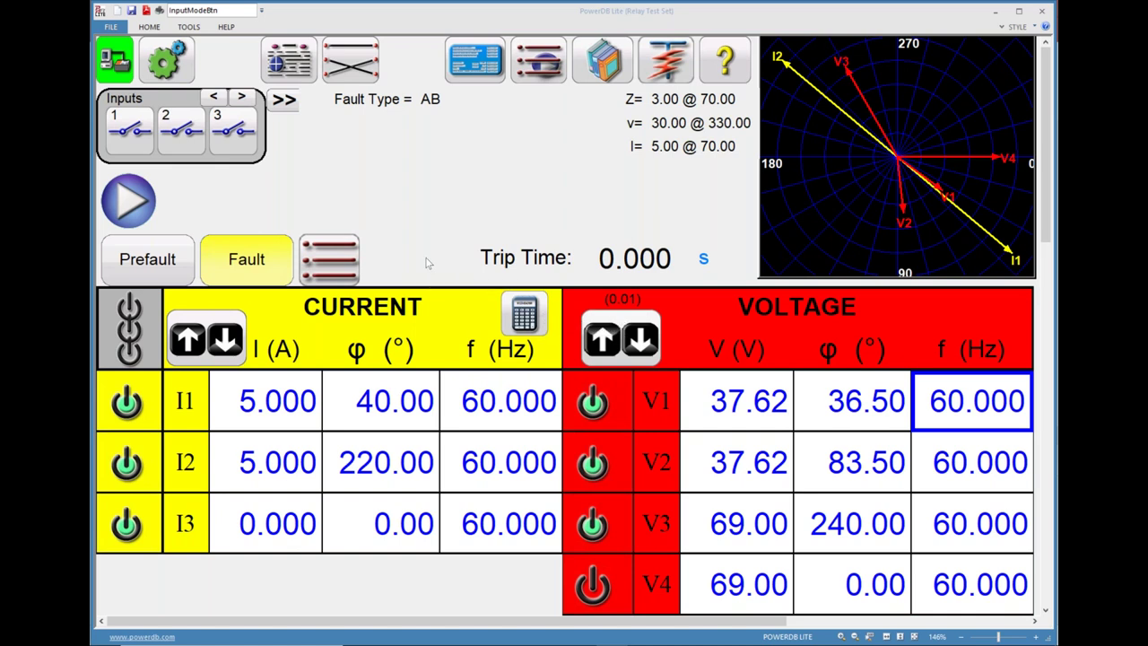
pyautogui.click(543, 61)
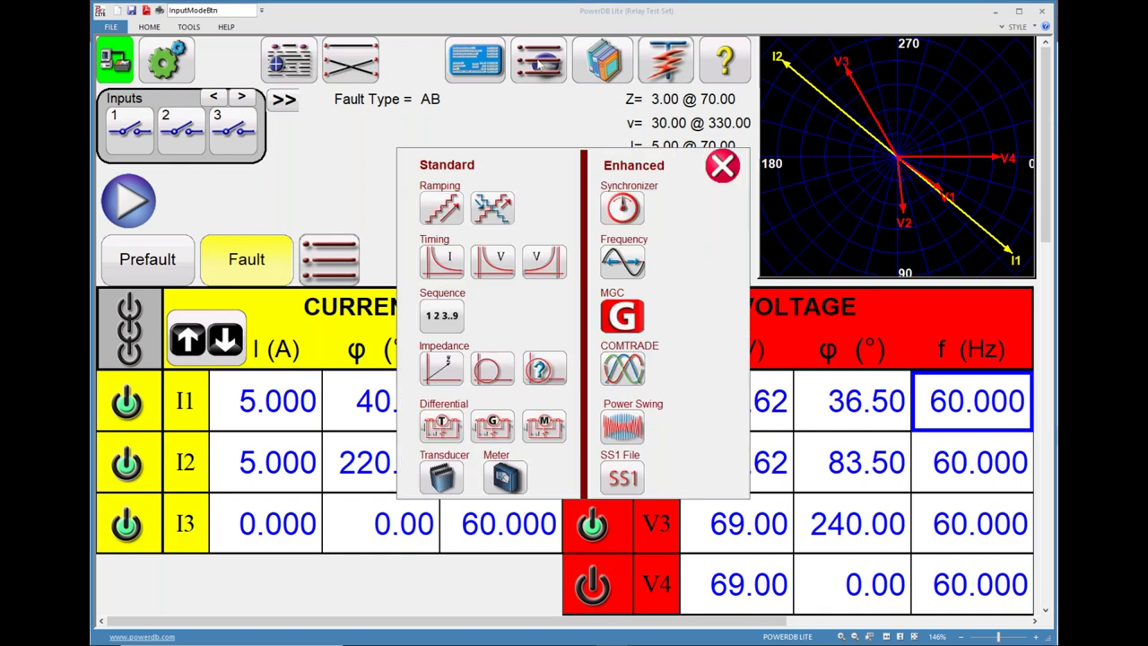
pyautogui.click(447, 269)
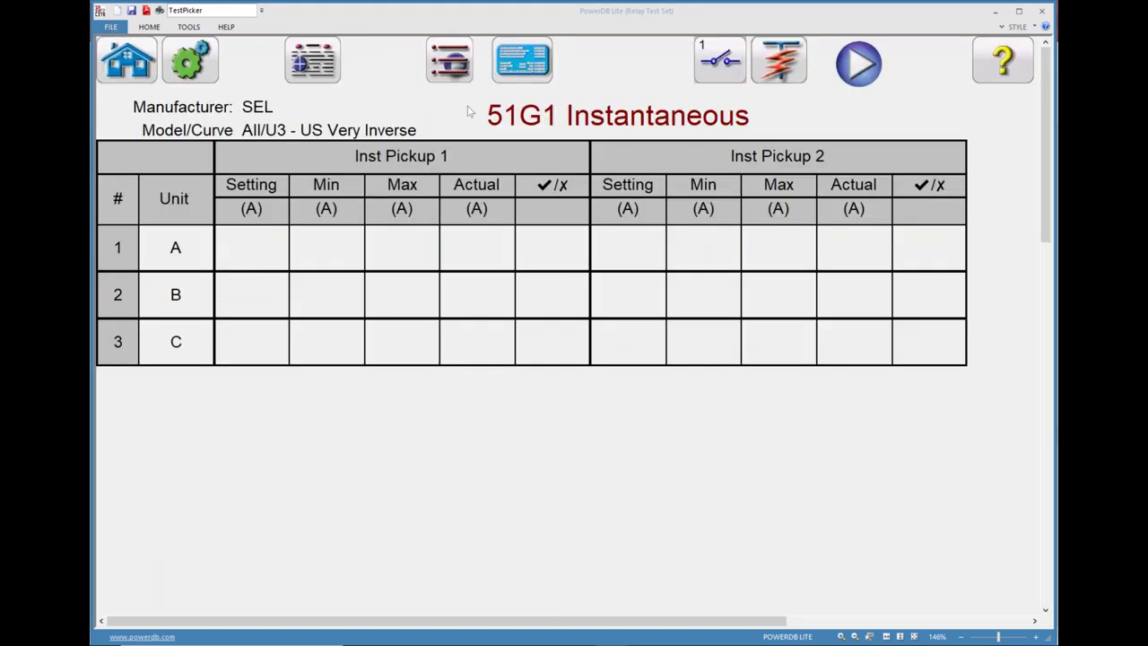
# - Set the 51G1 direction to Forward with a 66.4 V reference voltage and accept
pyautogui.click(525, 64)
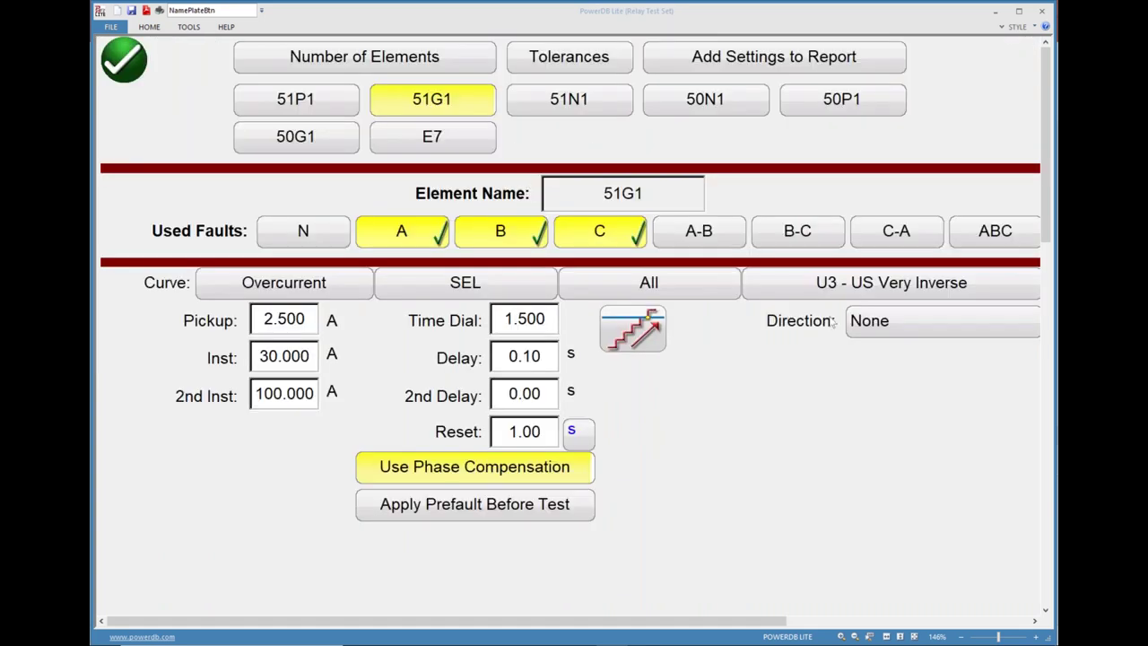
pyautogui.click(878, 328)
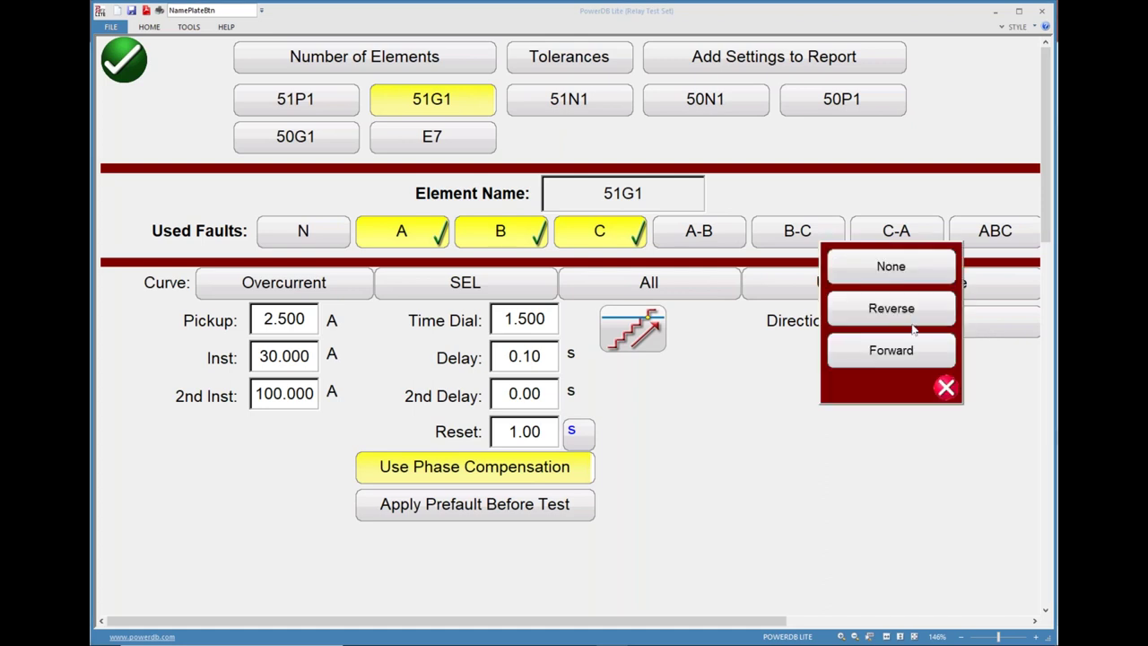
pyautogui.click(924, 354)
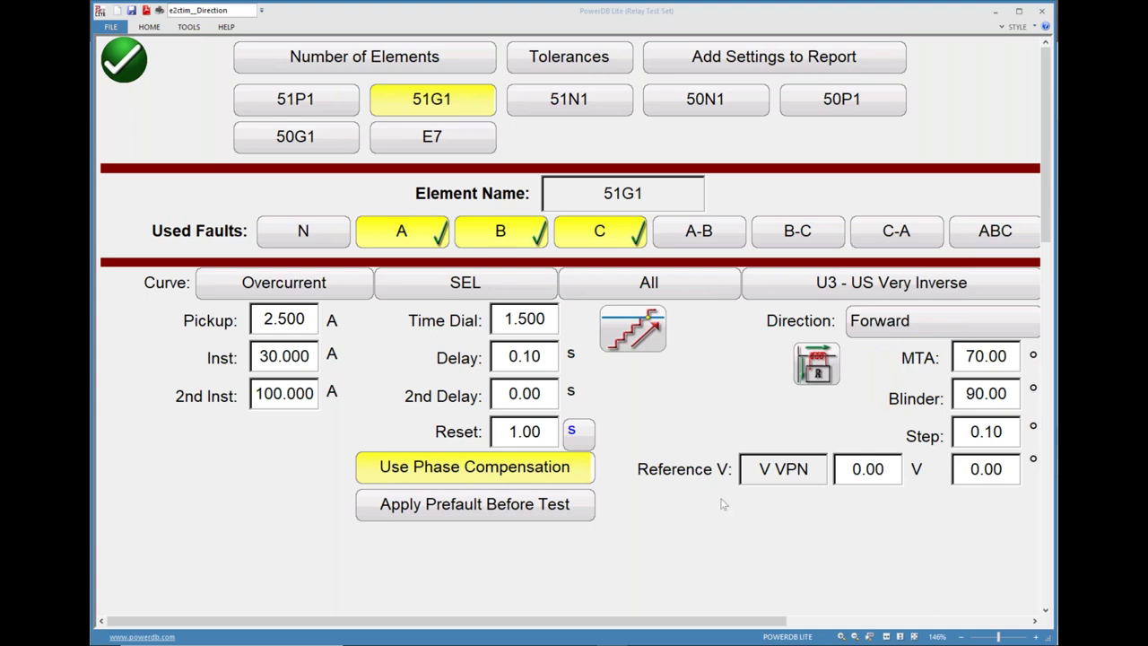
pyautogui.click(863, 480)
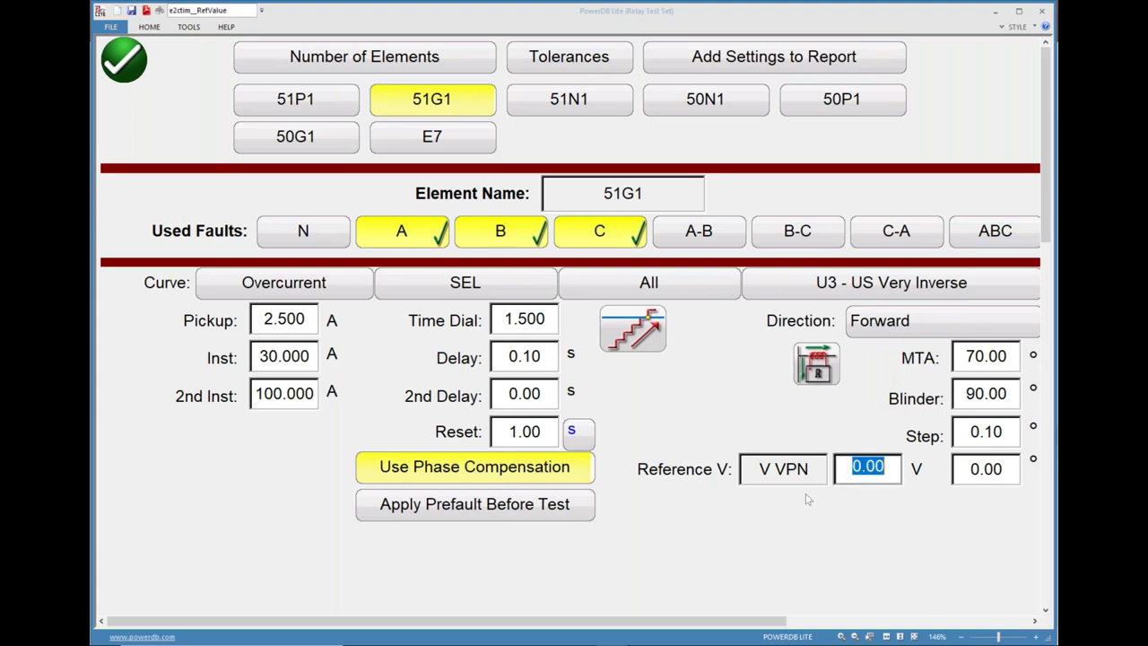
pyautogui.write('66.4')
pyautogui.click(1014, 481)
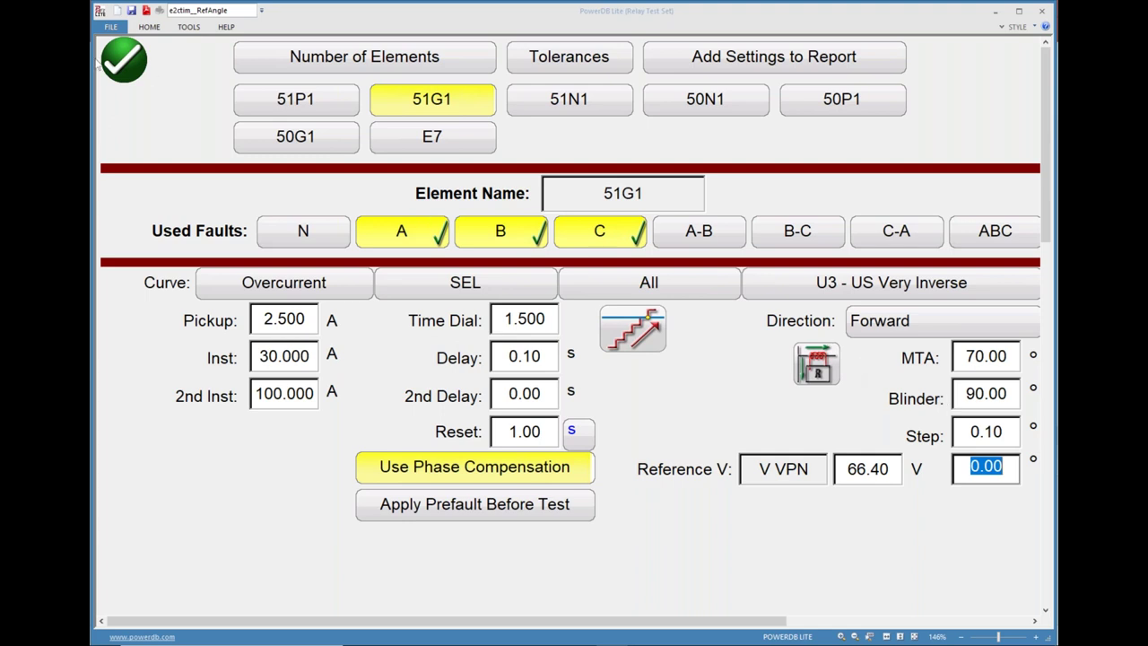
pyautogui.click(130, 72)
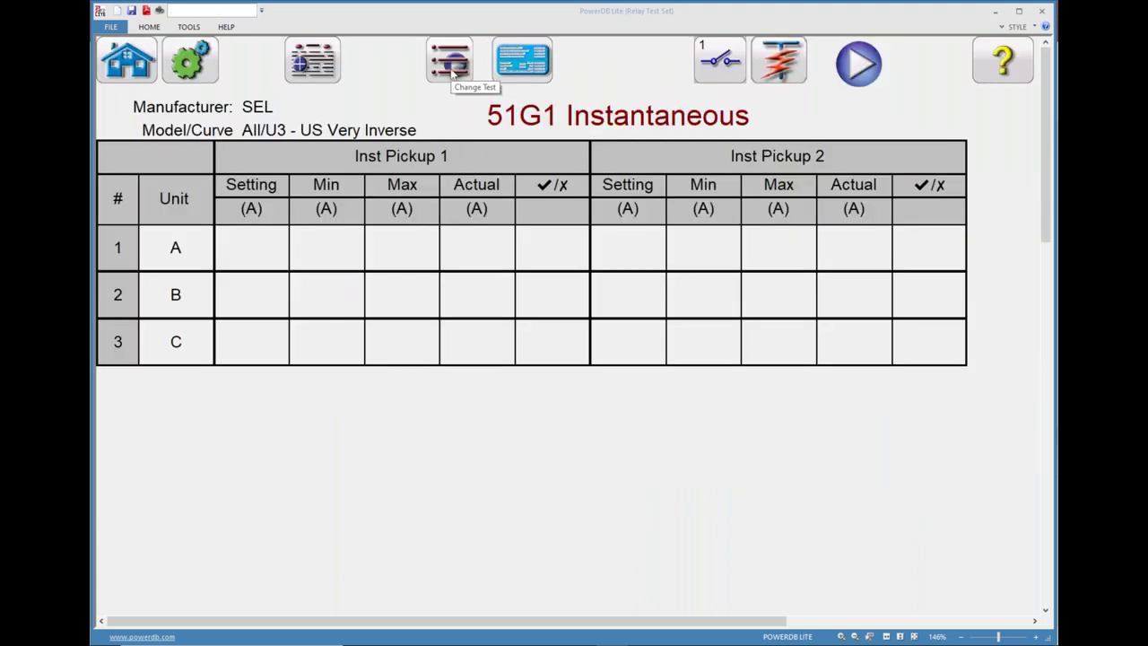
# - Change to the 51G1 Directional test with 70° settings and 65–75° limits for A–C
pyautogui.click(452, 72)
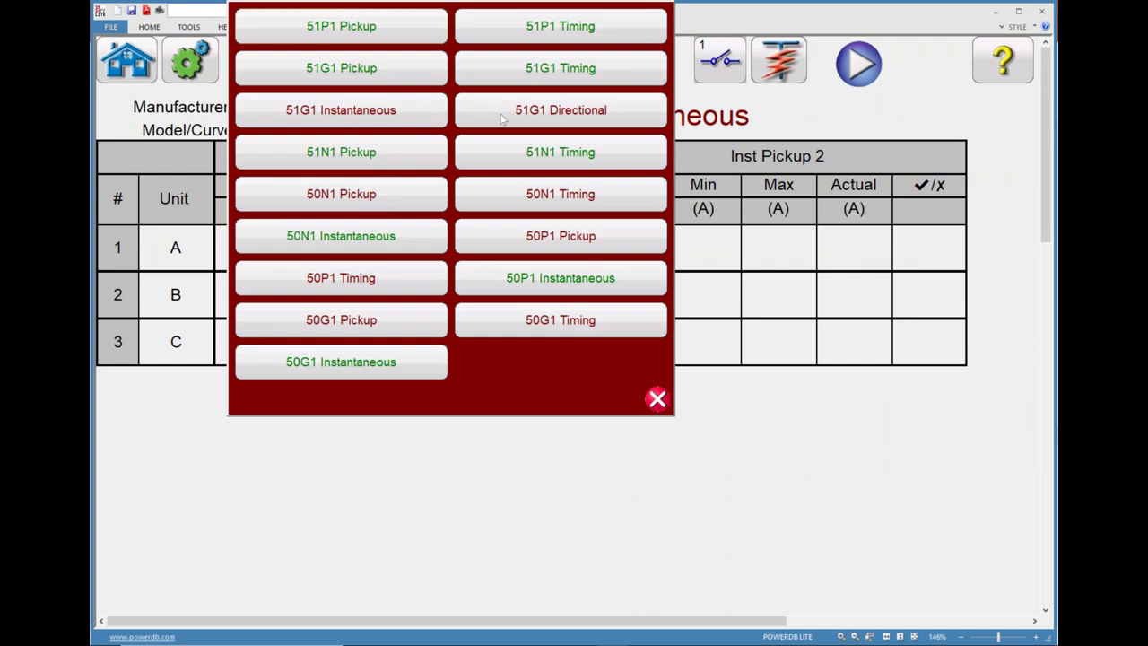
pyautogui.click(552, 110)
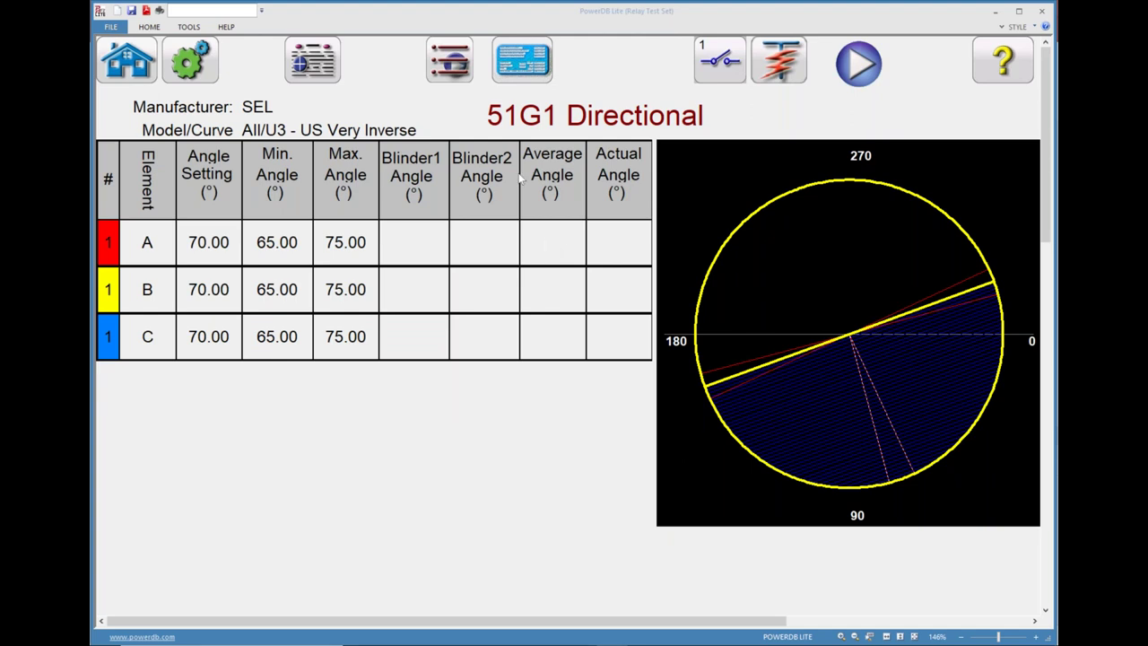
# - Reopen the 51G1 element settings showing Forward, 70° MTA and 66.40 V reference
pyautogui.click(518, 65)
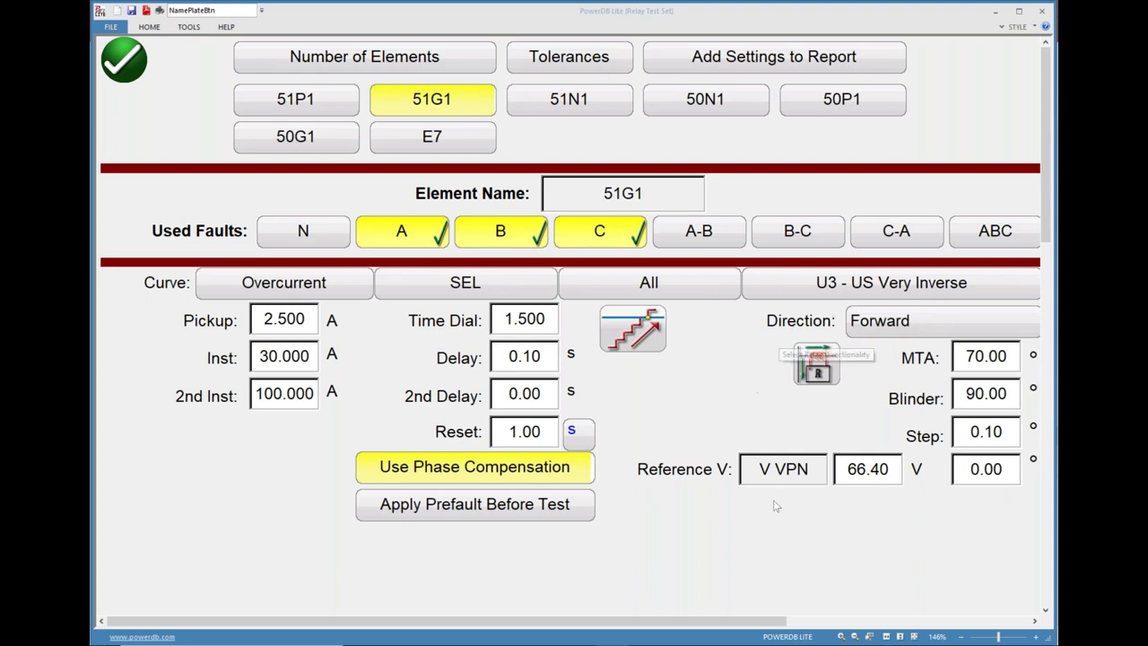
# - Check the 51G1 direction stays Forward, then bring up the element test list
pyautogui.click(872, 325)
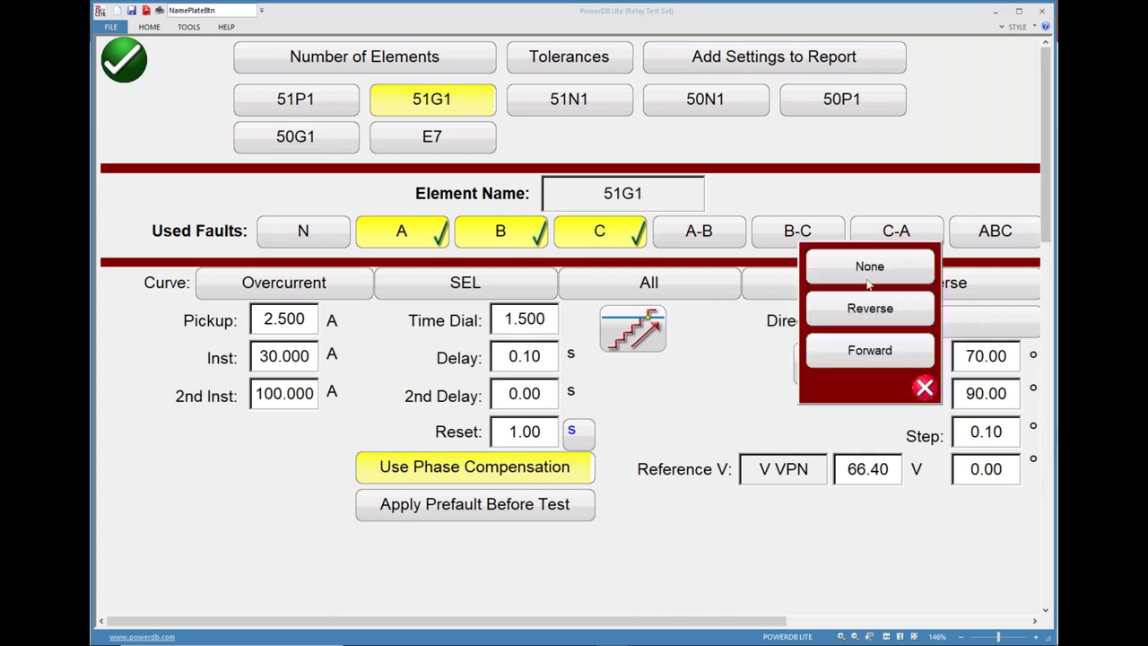
pyautogui.click(897, 374)
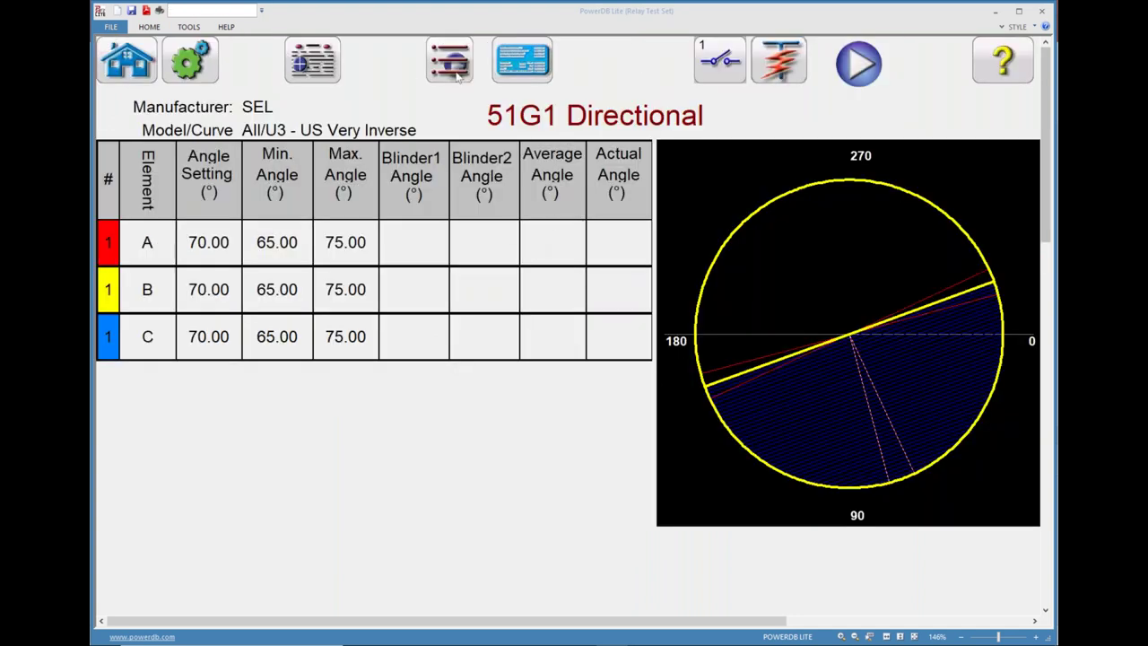
pyautogui.click(456, 76)
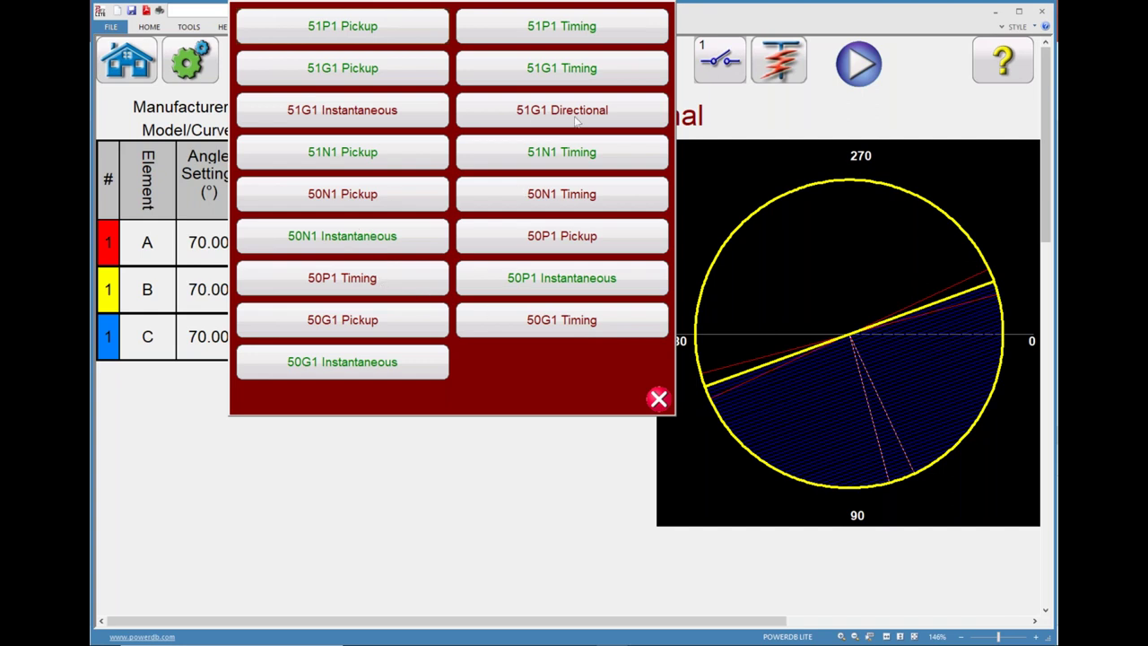
# - Close the test list and go to the manual test screen still holding the AB fault
pyautogui.click(659, 399)
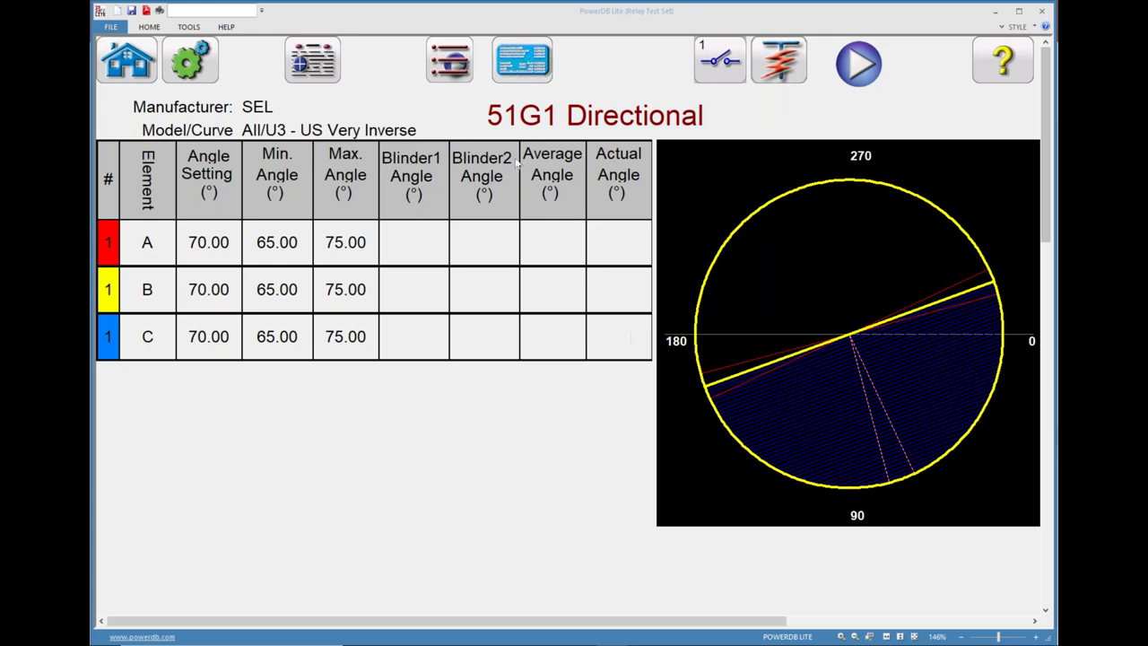
pyautogui.click(128, 74)
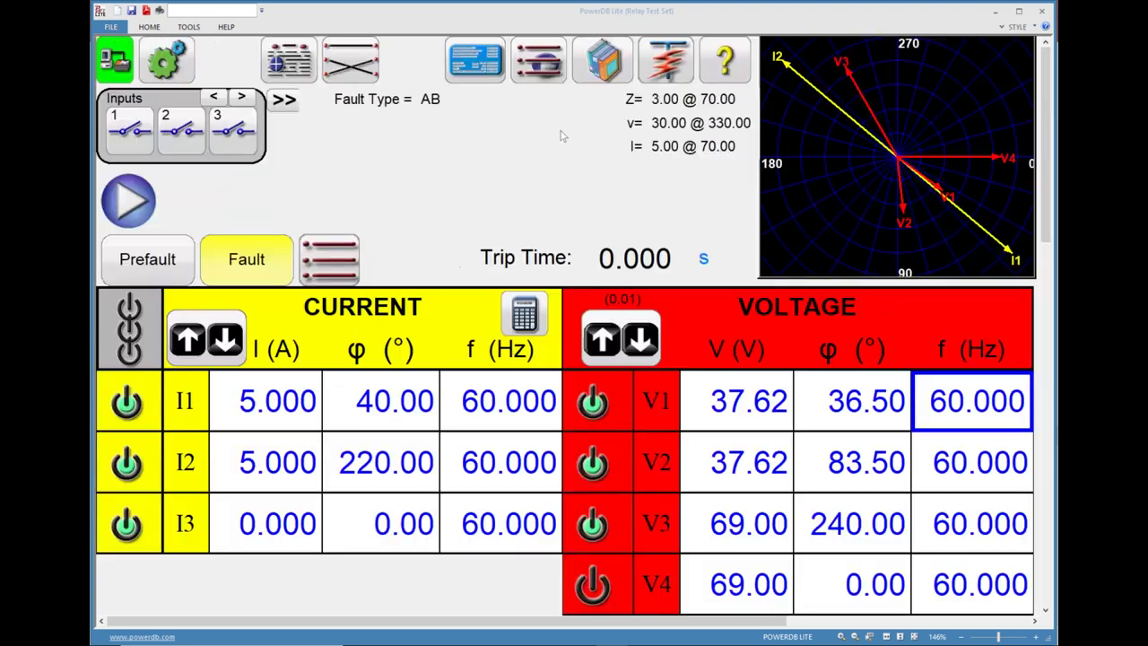
# - Switch to the Advanced layout showing Inputs 1-7 and Outputs 1-4, and bring up the harmonic choices
pyautogui.click(285, 104)
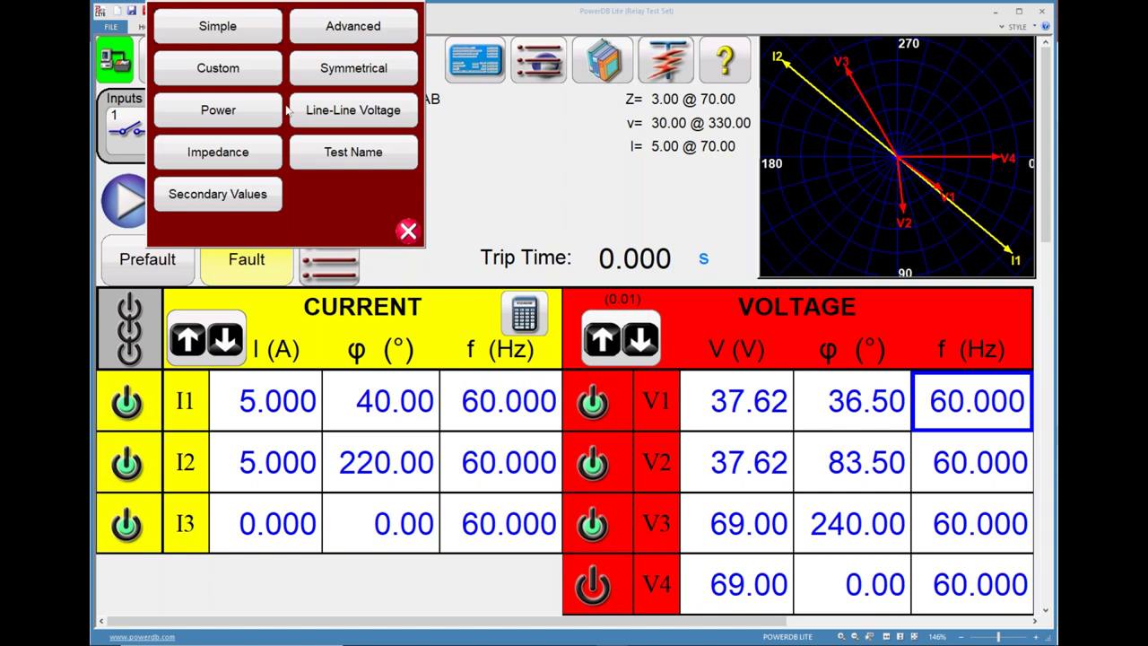
pyautogui.click(350, 28)
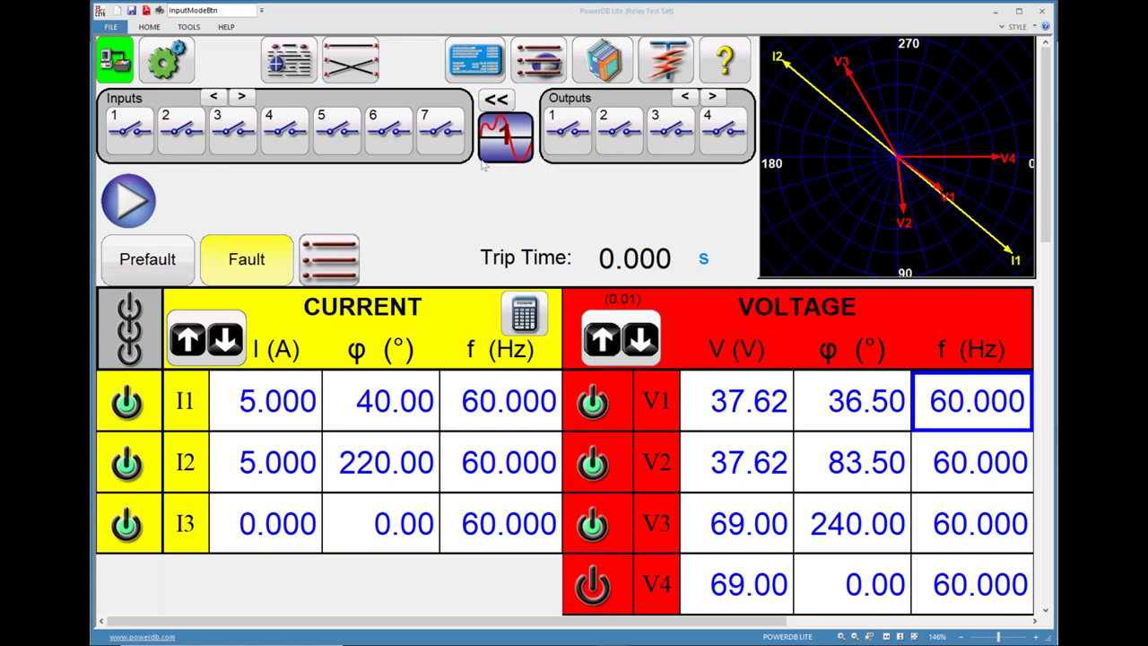
pyautogui.click(528, 142)
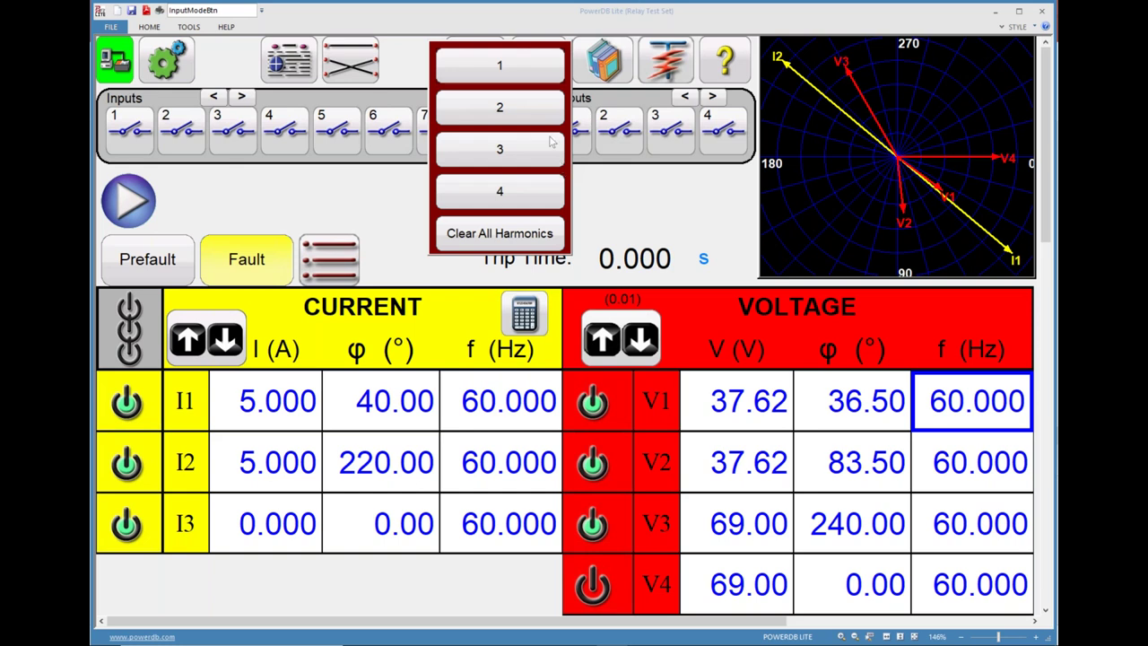
# - Choose harmonic 2 and set channel I1's frequency to 120 Hz
pyautogui.click(520, 106)
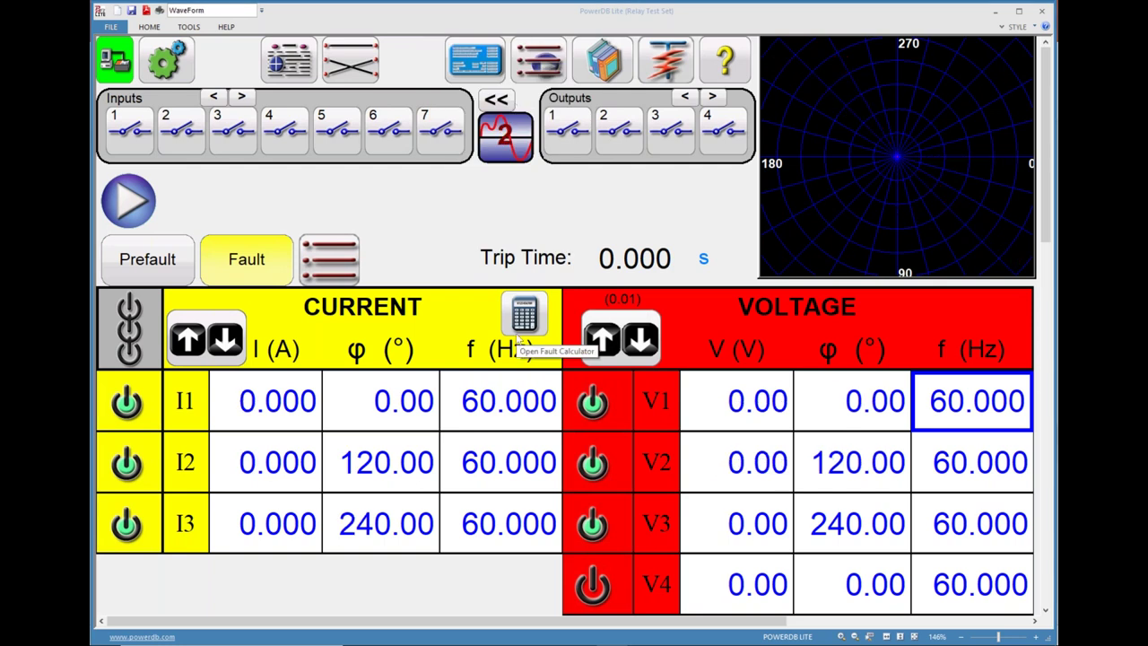
pyautogui.click(526, 407)
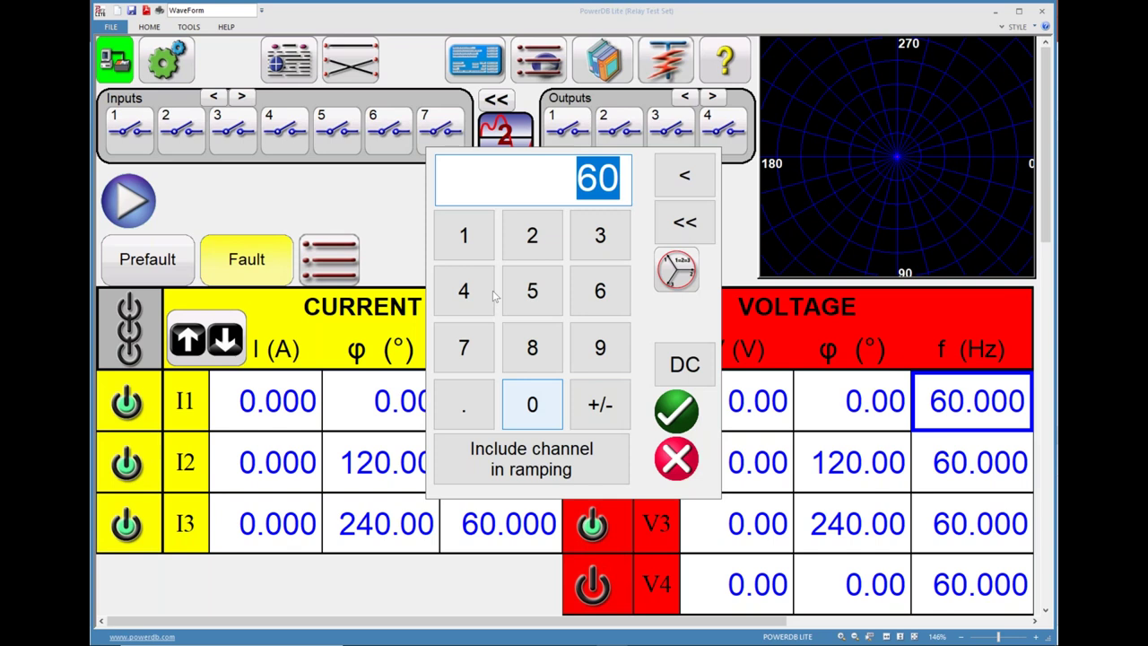
pyautogui.click(464, 235)
pyautogui.click(532, 235)
pyautogui.click(532, 405)
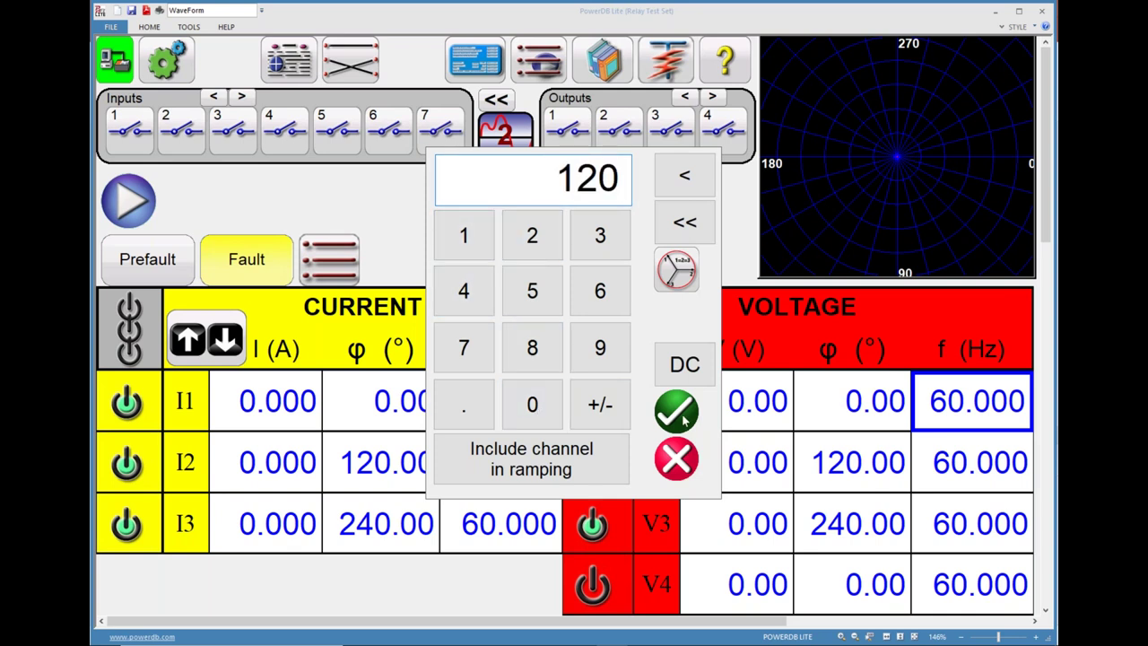
pyautogui.click(677, 411)
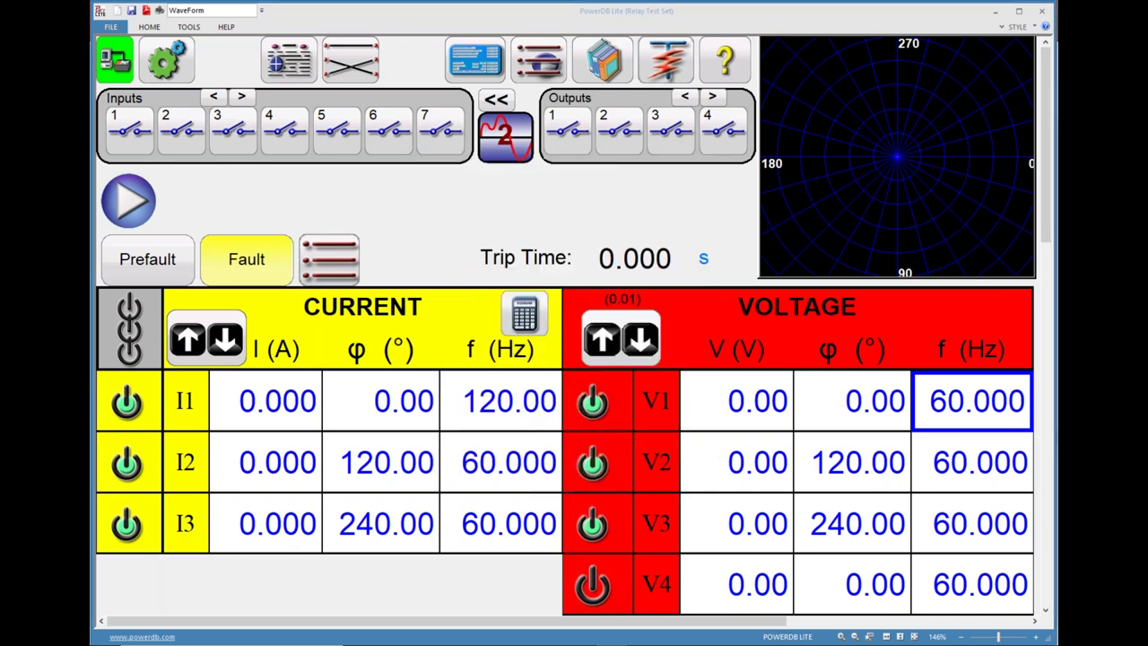
# - Set channel I1's current amplitude to 0.200 A
pyautogui.click(302, 410)
pyautogui.click(464, 404)
pyautogui.click(532, 235)
pyautogui.click(678, 410)
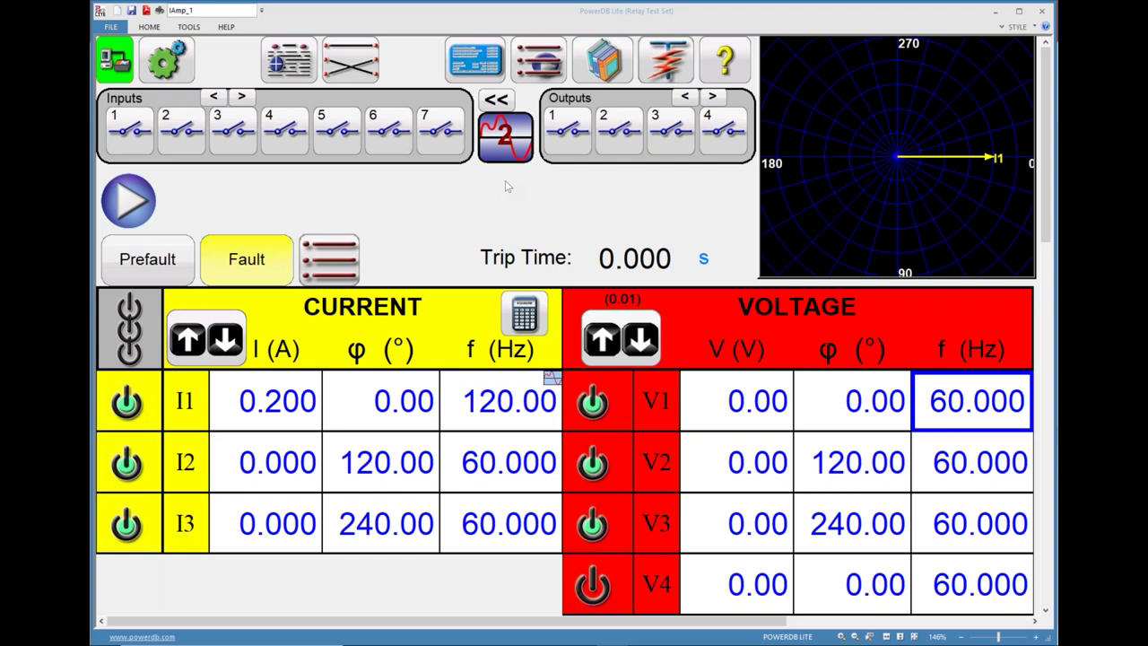
# - In the Fault Calculator's Overcurrent Mode, set % 2nd harmonic to 20 and apply it
pyautogui.click(525, 314)
pyautogui.click(399, 183)
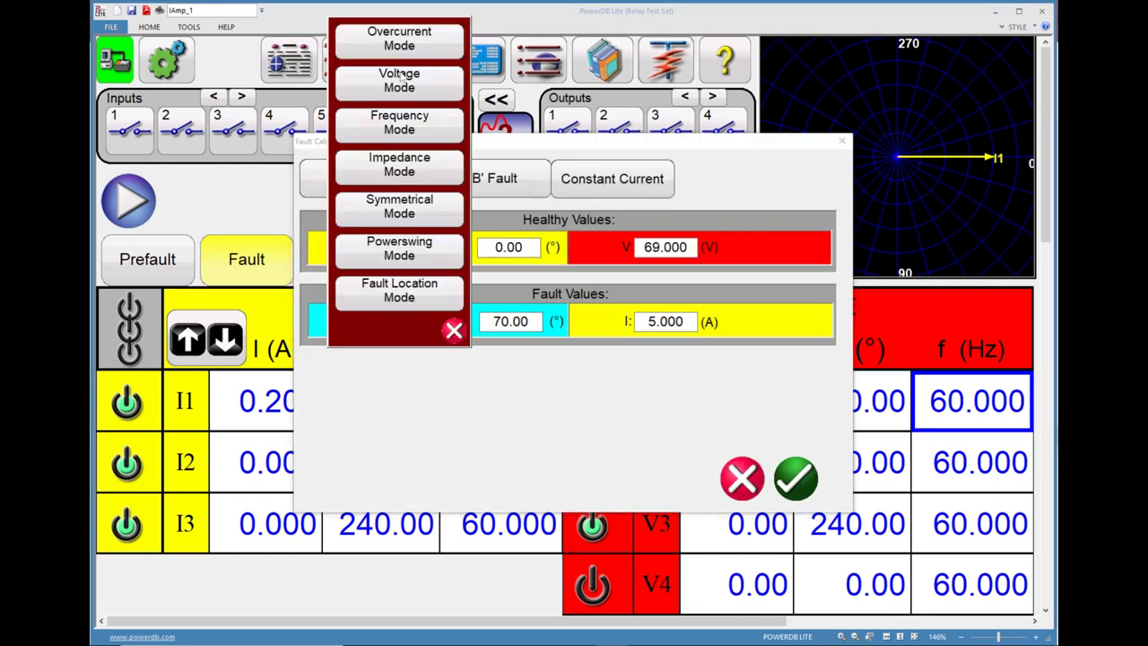
pyautogui.click(406, 39)
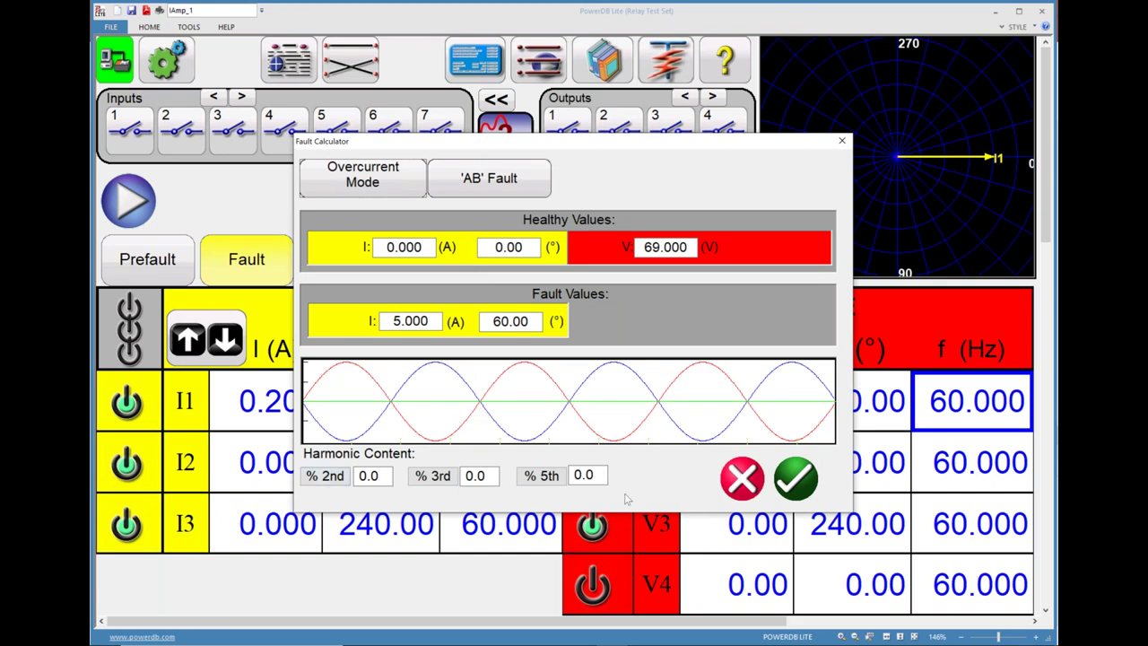
pyautogui.click(371, 476)
pyautogui.click(532, 242)
pyautogui.click(532, 405)
pyautogui.click(677, 411)
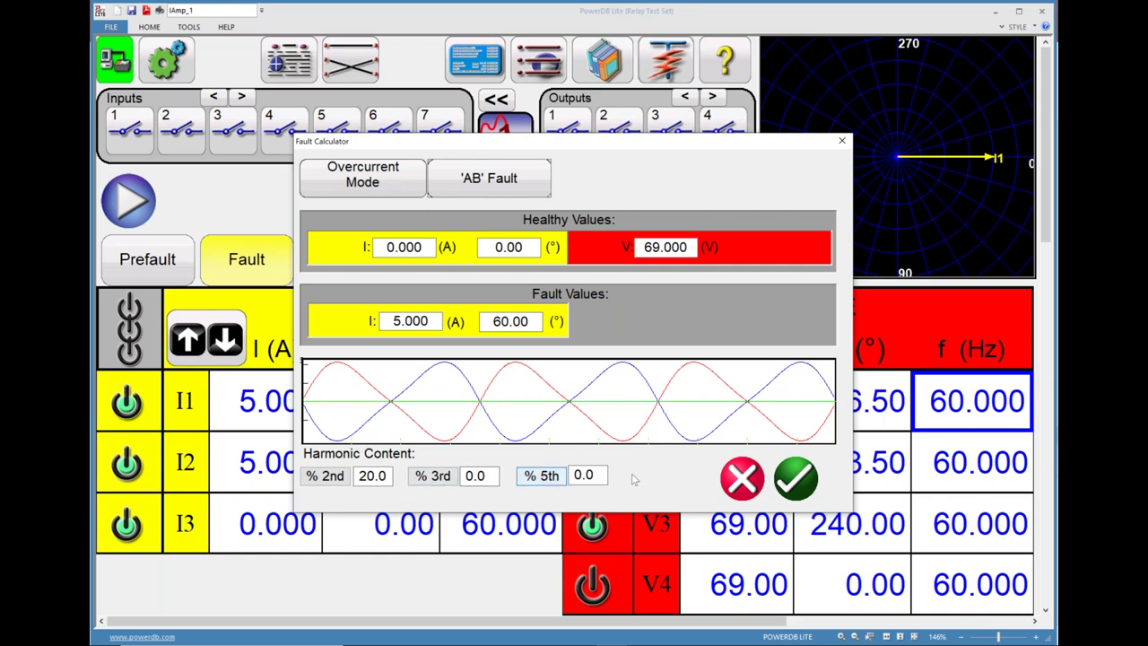
pyautogui.click(743, 480)
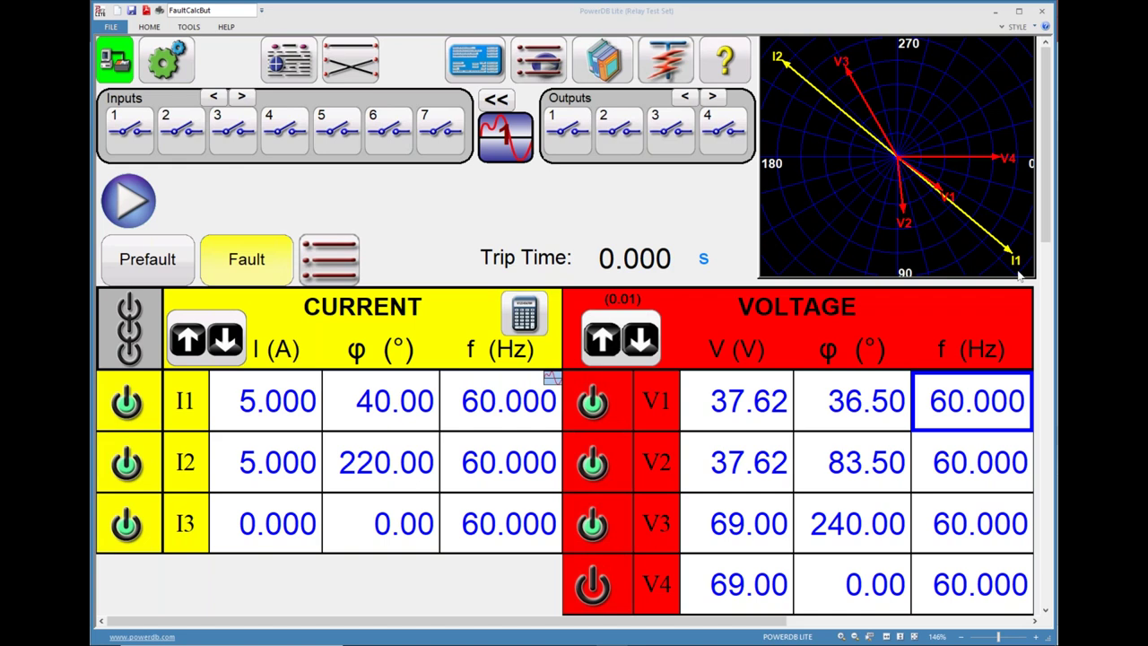
# - Page through the Relay Library manufacturers, then present the PowerPoint 'Survey and Contact Information' slide full screen
pyautogui.click(608, 67)
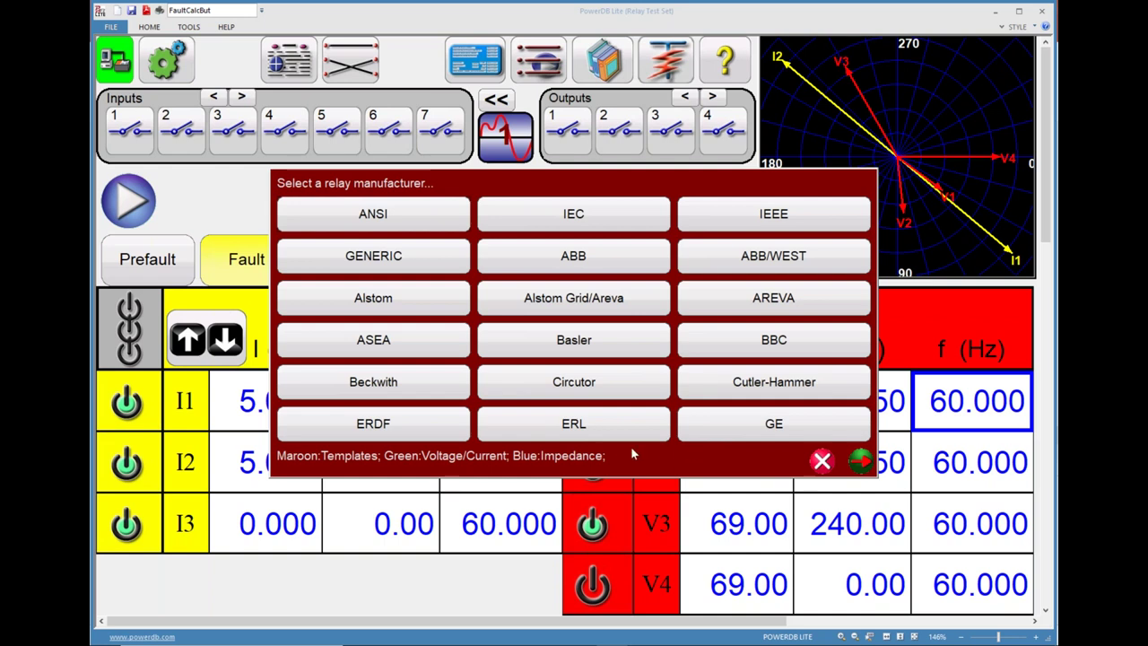
pyautogui.click(860, 461)
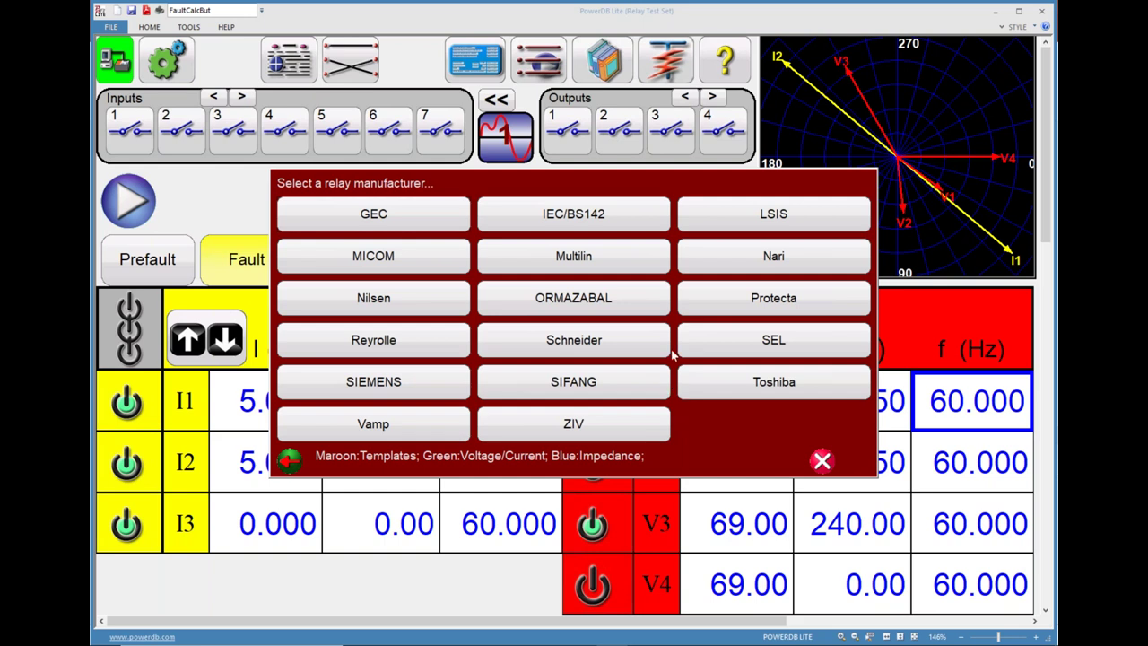
pyautogui.click(821, 461)
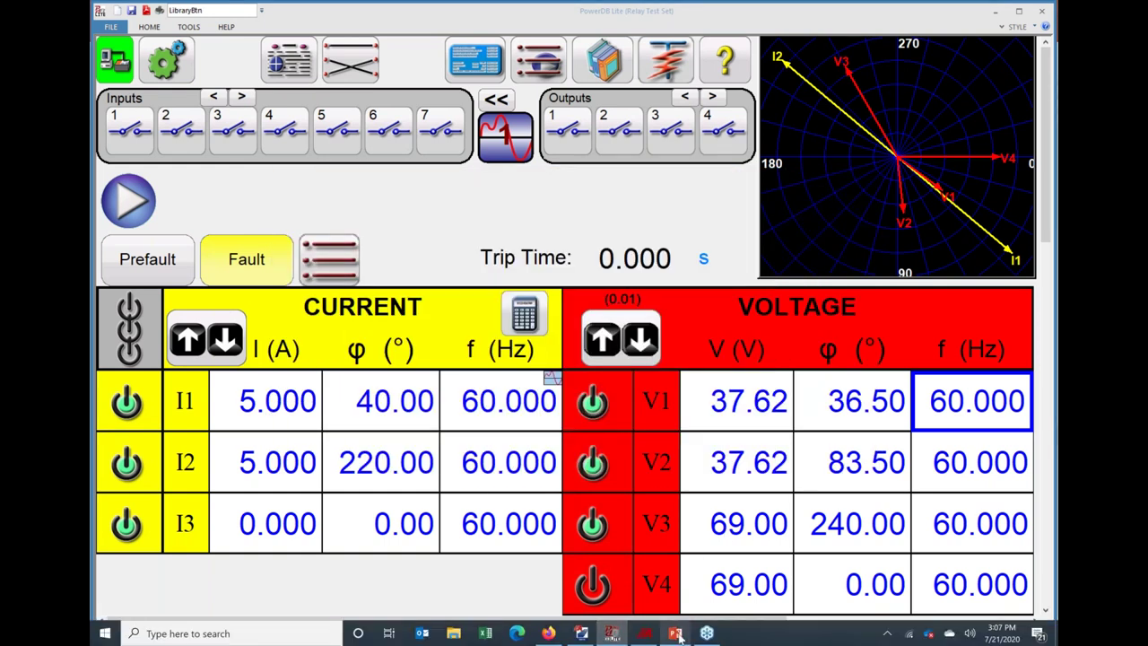
pyautogui.click(676, 633)
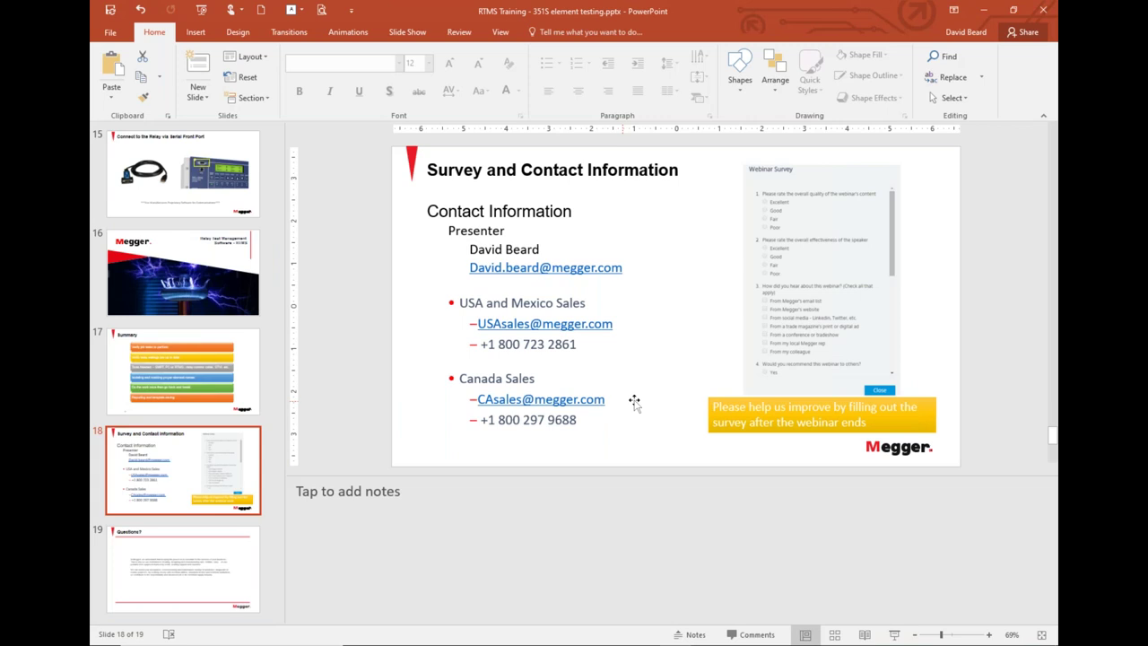
pyautogui.click(894, 634)
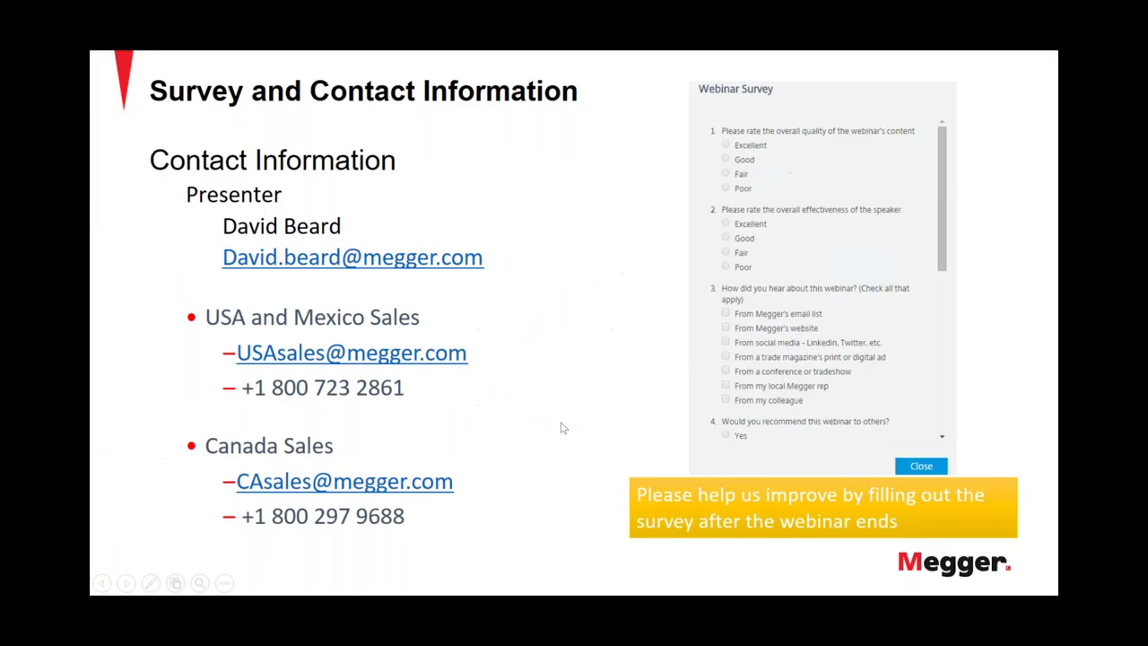